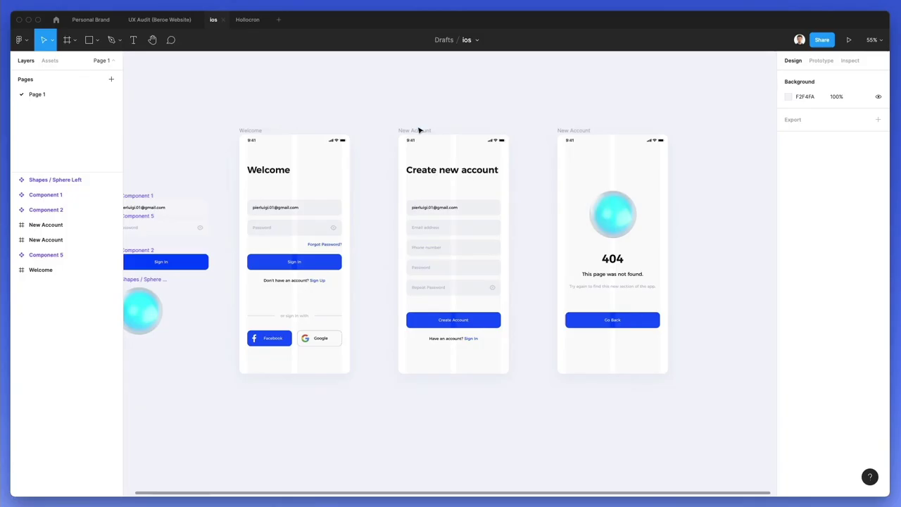
- Look over the example screens, then start a new blank 'Untitled' design file in Drafts
{"action": "scroll", "coordinate": [420, 130], "scroll_direction": "right", "scroll_amount": 5}
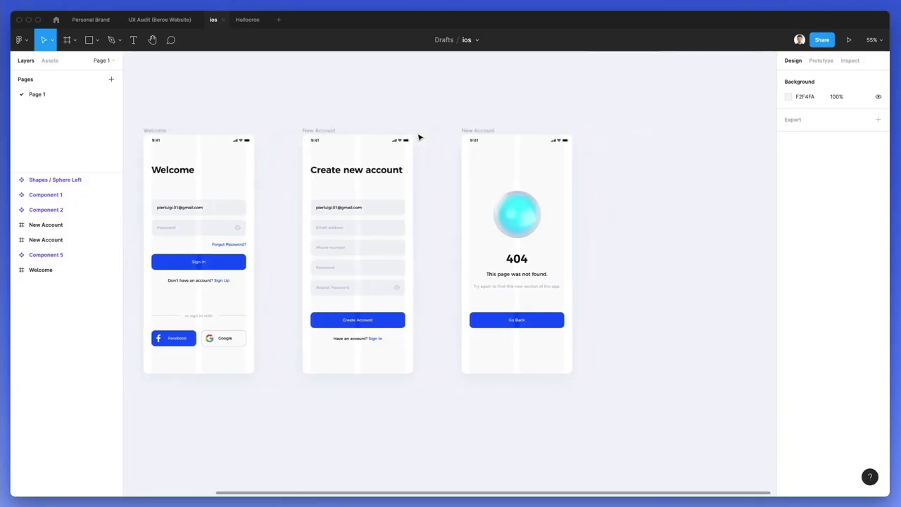
{"action": "scroll", "coordinate": [413, 138], "scroll_direction": "up", "scroll_amount": 5}
{"action": "key", "text": "ctrl+v"}
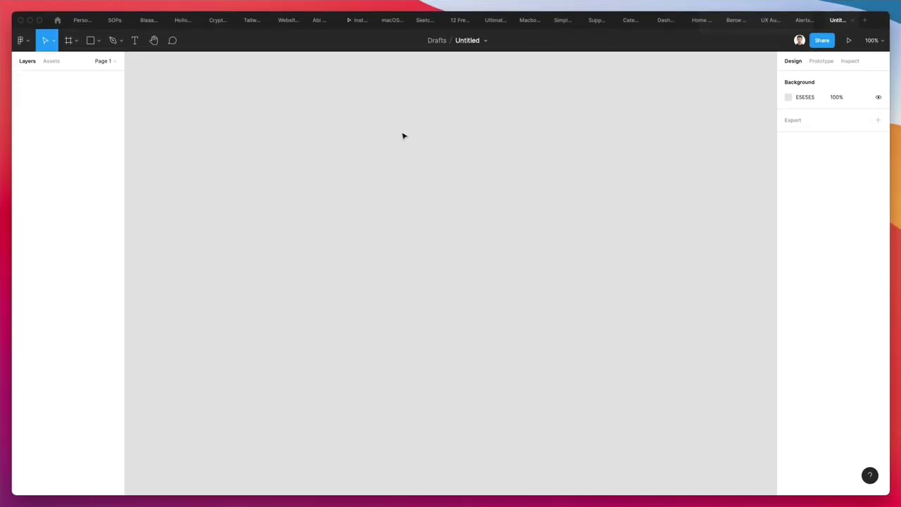
- Rename the untitled file to 'ios'
{"action": "left_click", "coordinate": [469, 42]}
{"action": "key", "text": "BackSpace"}
{"action": "key", "text": "Return"}
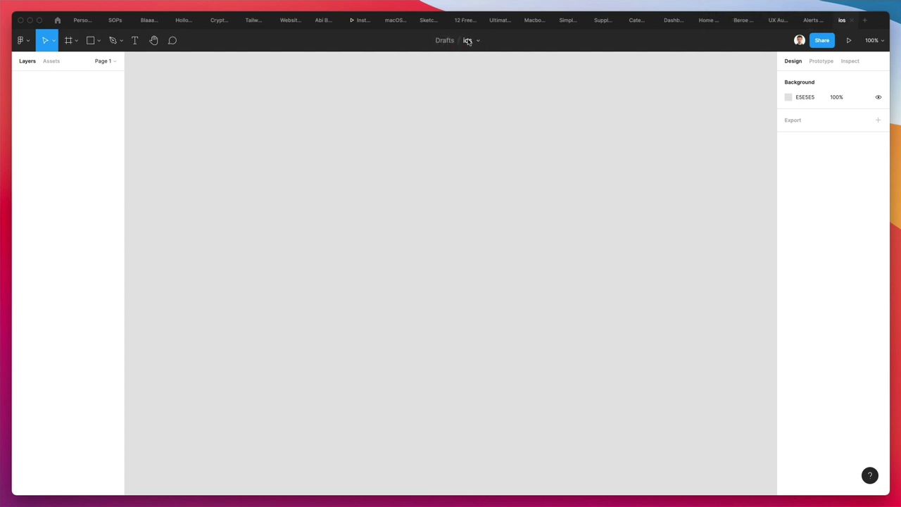
- Add a blank 428×926 iPhone 13 Pro Max frame from the Phone presets
{"action": "left_click", "coordinate": [68, 41]}
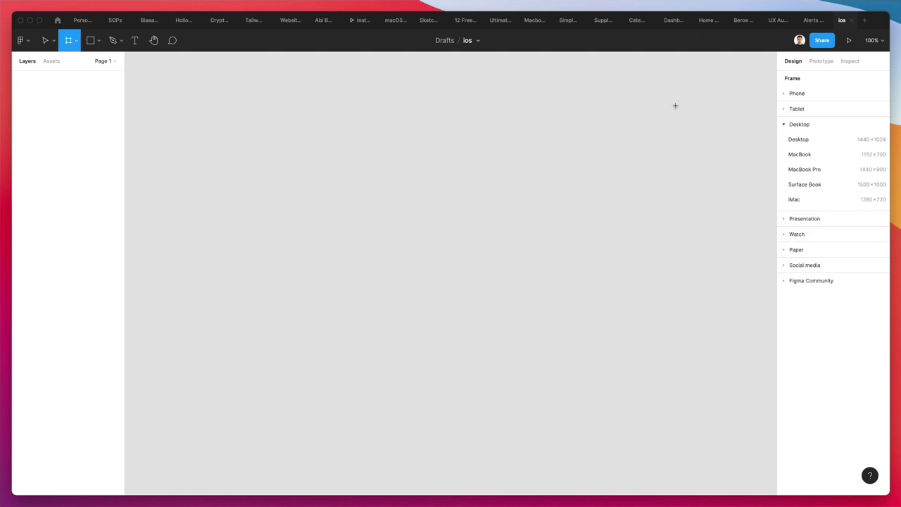
{"action": "left_click", "coordinate": [795, 94]}
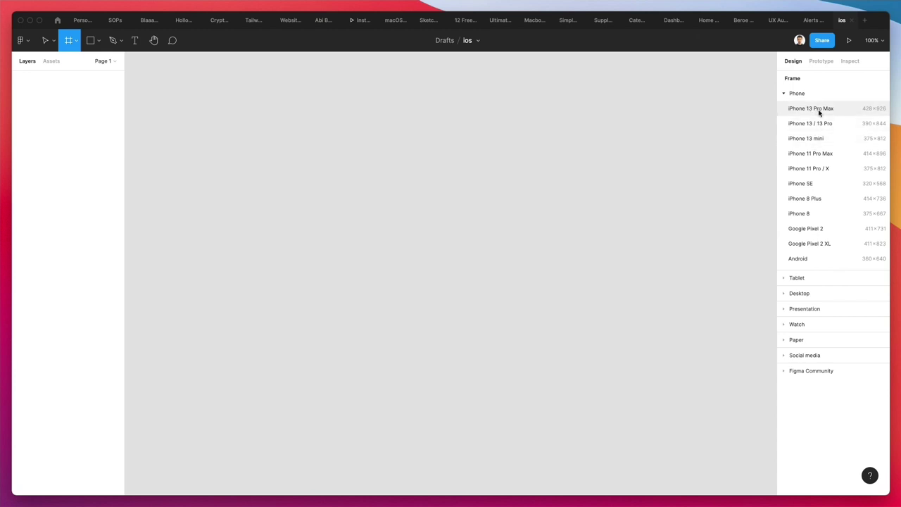
{"action": "left_click", "coordinate": [818, 111]}
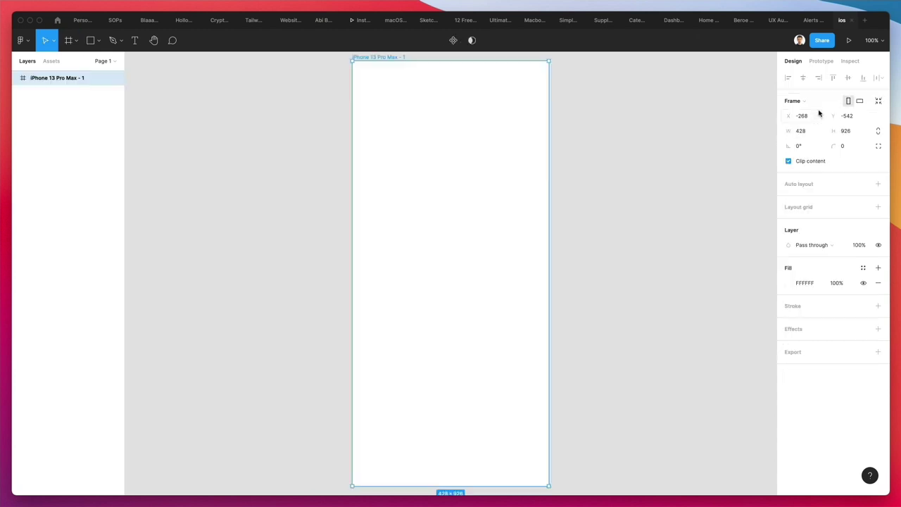
{"action": "left_click", "coordinate": [275, 152]}
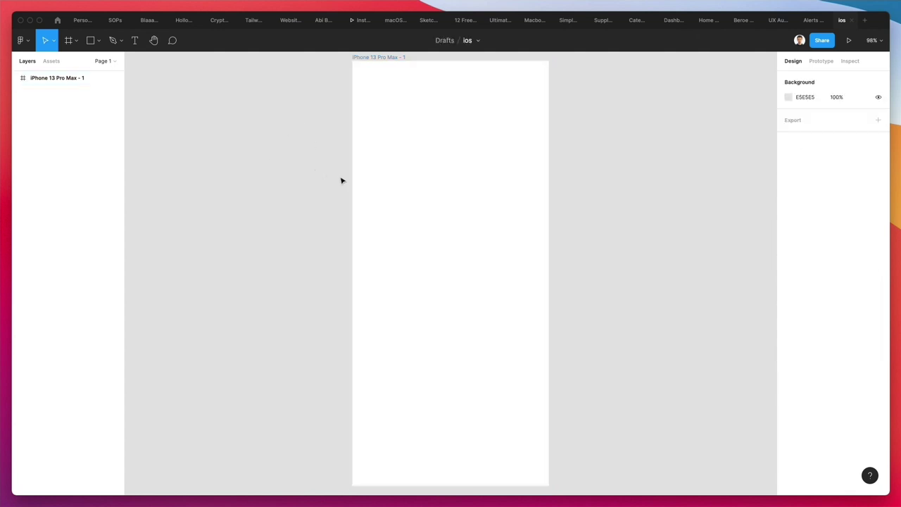
- Add a 'Welcome' text layer near the top of the phone frame
{"action": "key", "text": "t"}
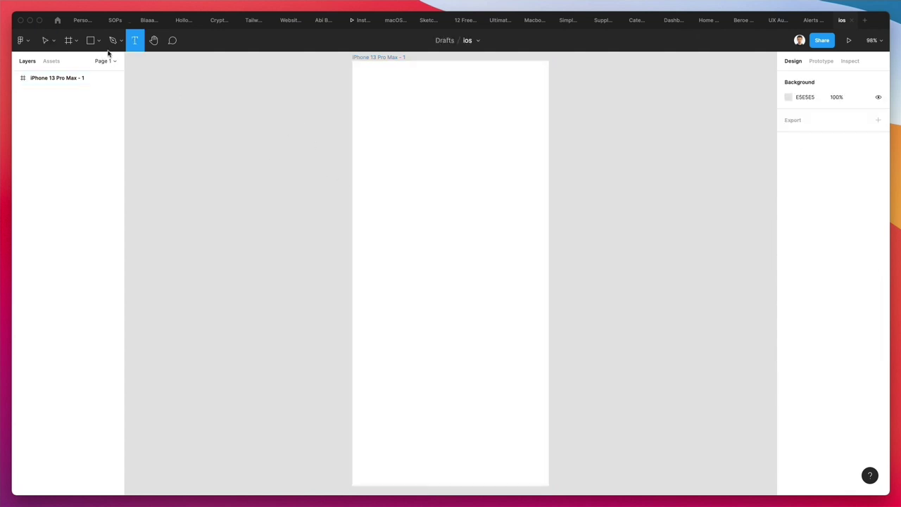
{"action": "left_click", "coordinate": [386, 128]}
{"action": "type", "text": "Welcome"}
{"action": "key", "text": "Escape"}
- Try Lato bold on the heading, enlarge it, and move it up and left
{"action": "left_click", "coordinate": [803, 283]}
{"action": "type", "text": "La"}
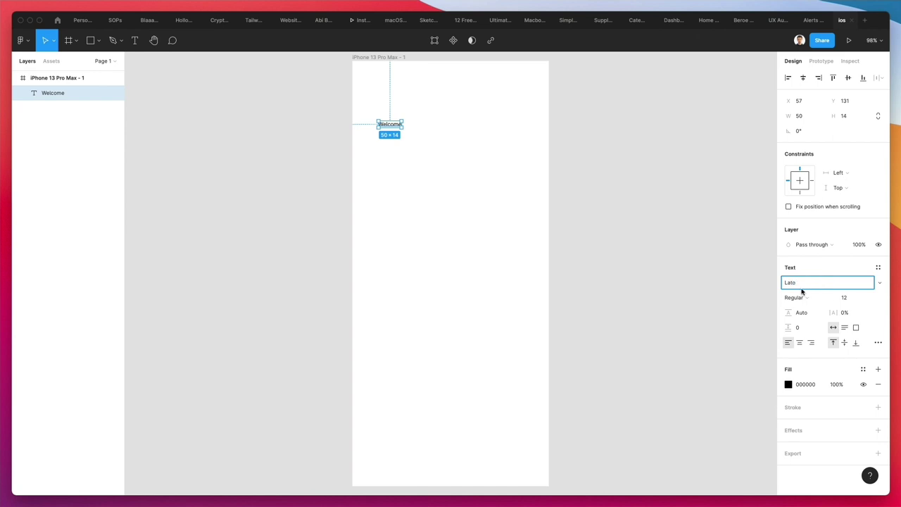
{"action": "type", "text": "to"}
{"action": "left_click", "coordinate": [796, 297]}
{"action": "left_click", "coordinate": [808, 309]}
{"action": "left_click", "coordinate": [848, 298]}
{"action": "key", "text": "shift+Up"}
{"action": "key", "text": "shift+Up"}
{"action": "key", "text": "Up"}
{"action": "key", "text": "Up"}
{"action": "key", "text": "Up"}
{"action": "left_click", "coordinate": [451, 241]}
{"action": "left_click_drag", "start_coordinate": [416, 136], "coordinate": [414, 129]}
- Switch the Welcome heading to Montserrat SemiBold and nudge it into alignment
{"action": "left_click", "coordinate": [803, 283]}
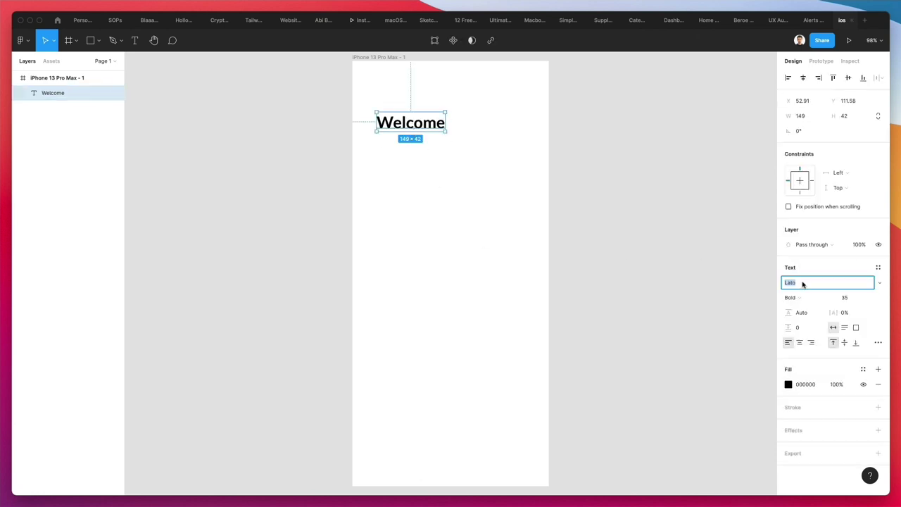
{"action": "type", "text": "Montserrat"}
{"action": "key", "text": "Return"}
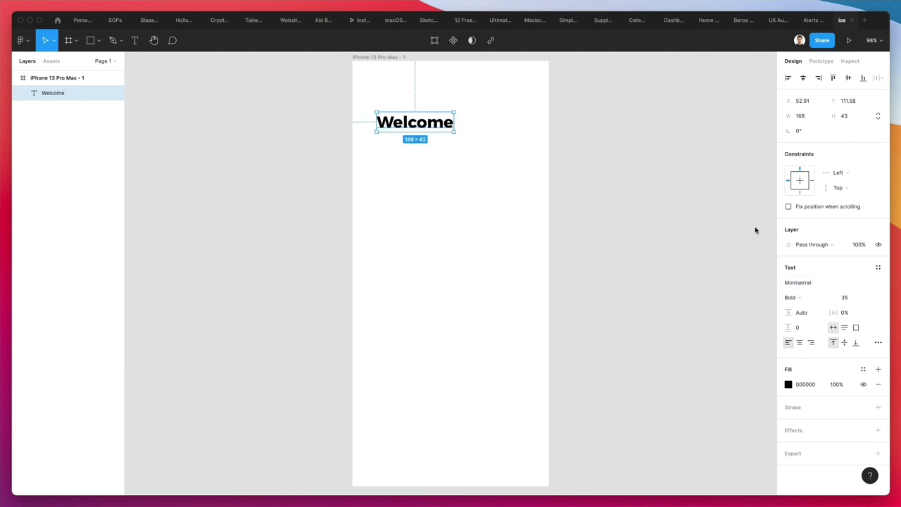
{"action": "left_click", "coordinate": [815, 295]}
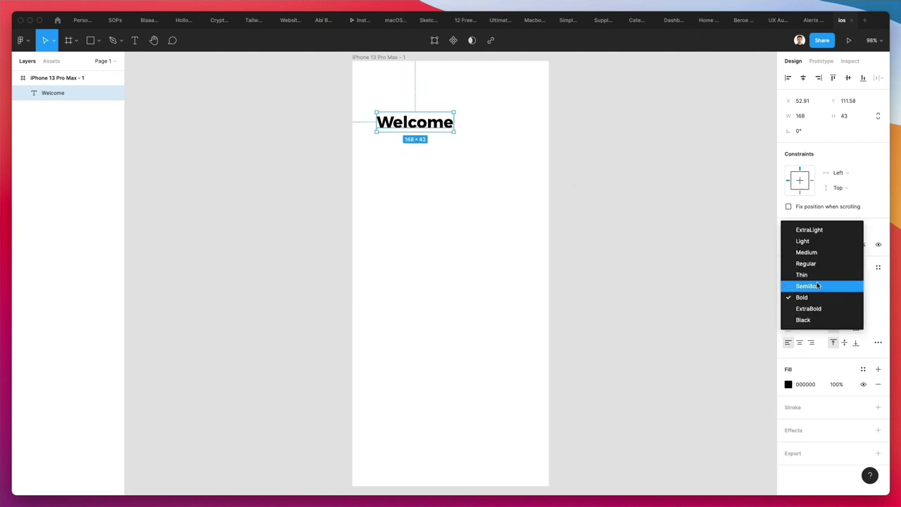
{"action": "left_click", "coordinate": [819, 285]}
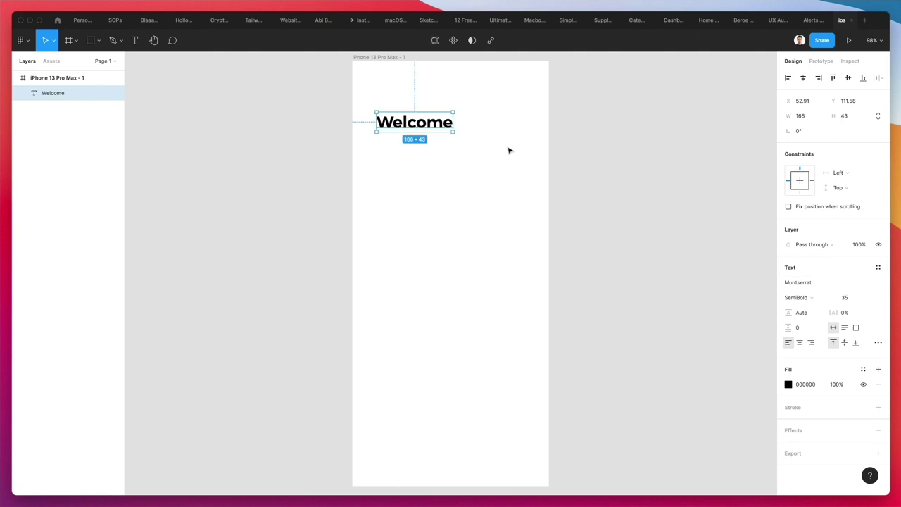
{"action": "left_click", "coordinate": [474, 127]}
{"action": "scroll", "coordinate": [471, 141], "scroll_direction": "up", "scroll_amount": 2}
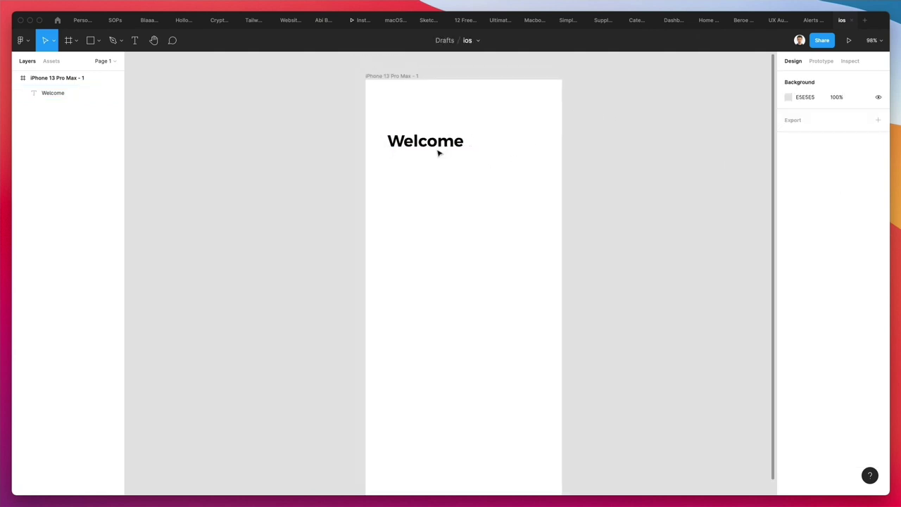
{"action": "left_click", "coordinate": [434, 149]}
{"action": "left_click_drag", "start_coordinate": [434, 150], "coordinate": [430, 148]}
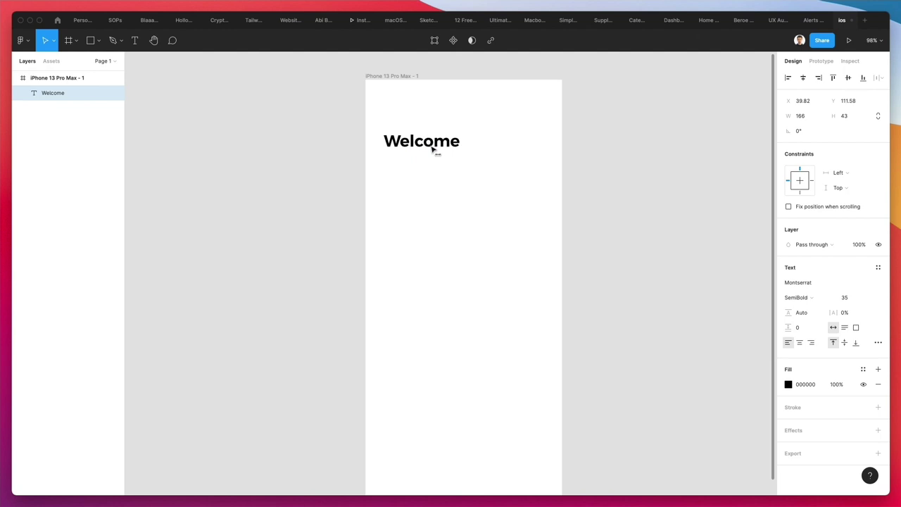
{"action": "left_click", "coordinate": [469, 164]}
- Give the phone frame a 2-column layout grid with a 21 px margin
{"action": "left_click", "coordinate": [381, 77]}
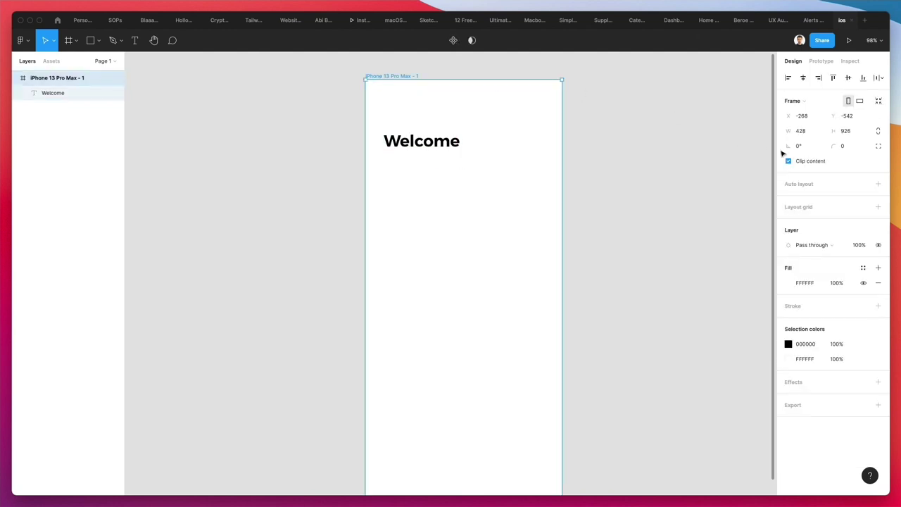
{"action": "left_click", "coordinate": [805, 208]}
{"action": "left_click", "coordinate": [783, 226]}
{"action": "left_click", "coordinate": [687, 225]}
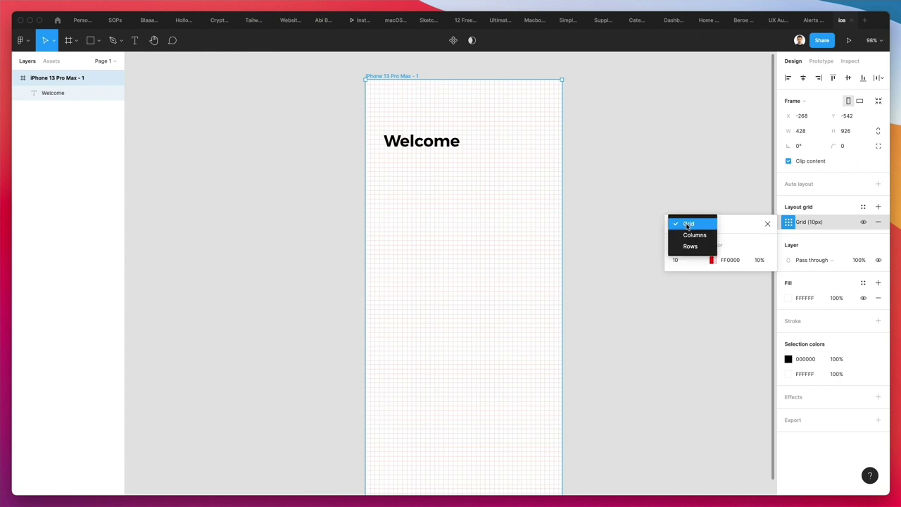
{"action": "left_click", "coordinate": [690, 236]}
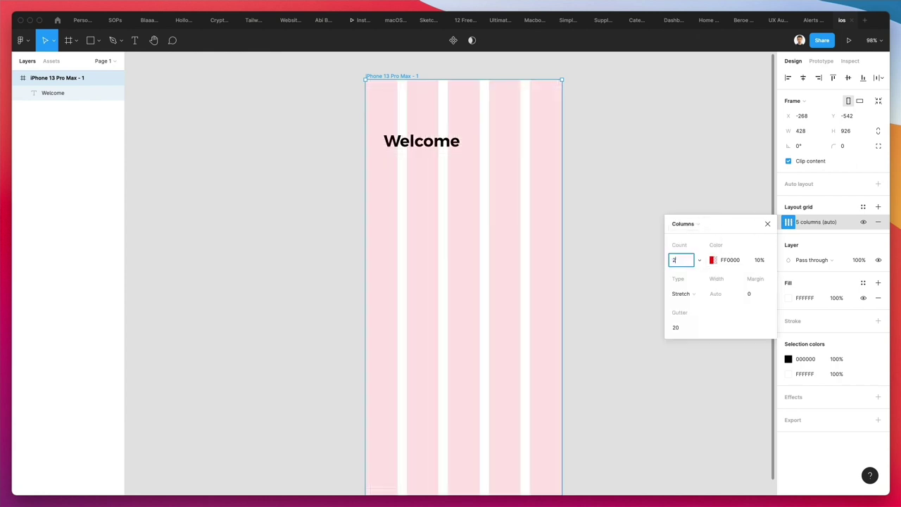
{"action": "key", "text": "Return"}
{"action": "left_click", "coordinate": [751, 295]}
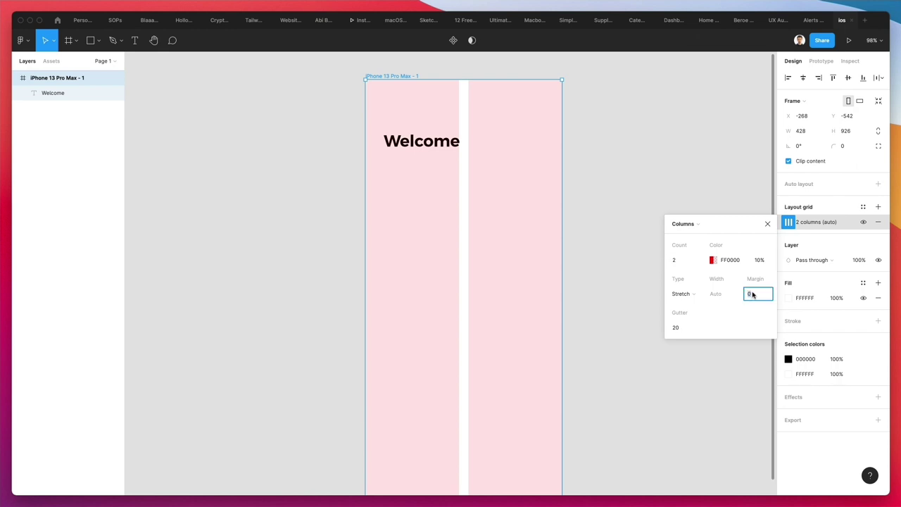
{"action": "type", "text": "20"}
{"action": "key", "text": "Return"}
{"action": "key", "text": "Up"}
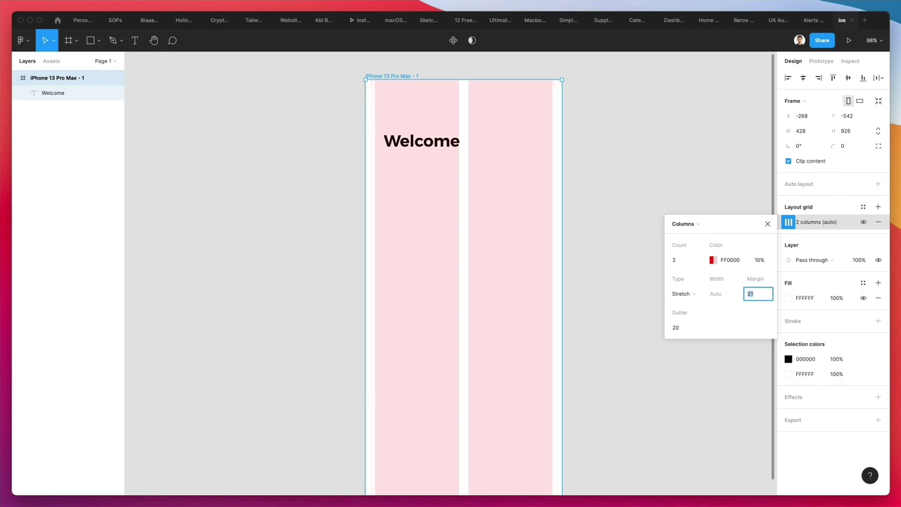
- Lighten the grid columns to nearly white and align Welcome to the left column edge
{"action": "left_click", "coordinate": [709, 260]}
{"action": "mouse_move", "coordinate": [556, 271]}
{"action": "left_mouse_down"}
{"action": "mouse_move", "coordinate": [560, 278]}
{"action": "mouse_move", "coordinate": [547, 284]}
{"action": "left_mouse_up"}
{"action": "left_click", "coordinate": [507, 236]}
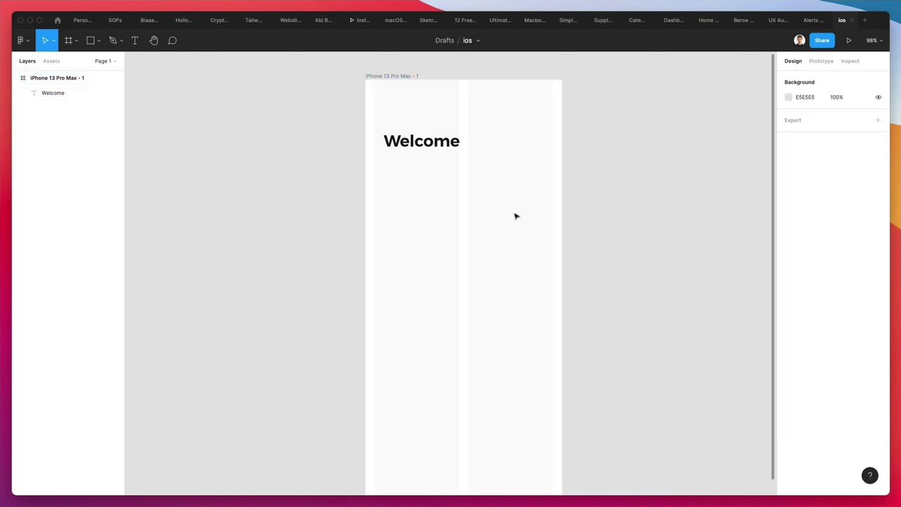
{"action": "left_click_drag", "start_coordinate": [422, 140], "coordinate": [417, 142]}
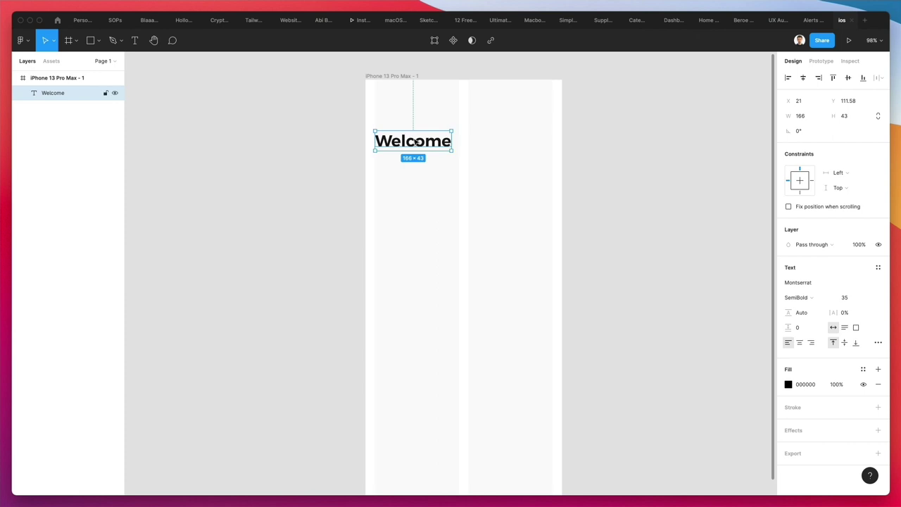
{"action": "left_click", "coordinate": [451, 196]}
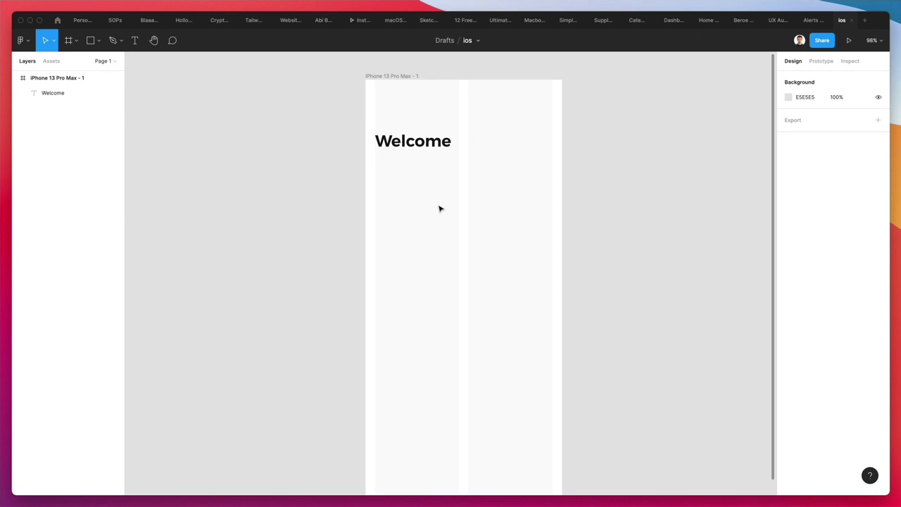
- Change the column grid margin to 31 and move Welcome to x 31 on the new margin
{"action": "left_click", "coordinate": [387, 79]}
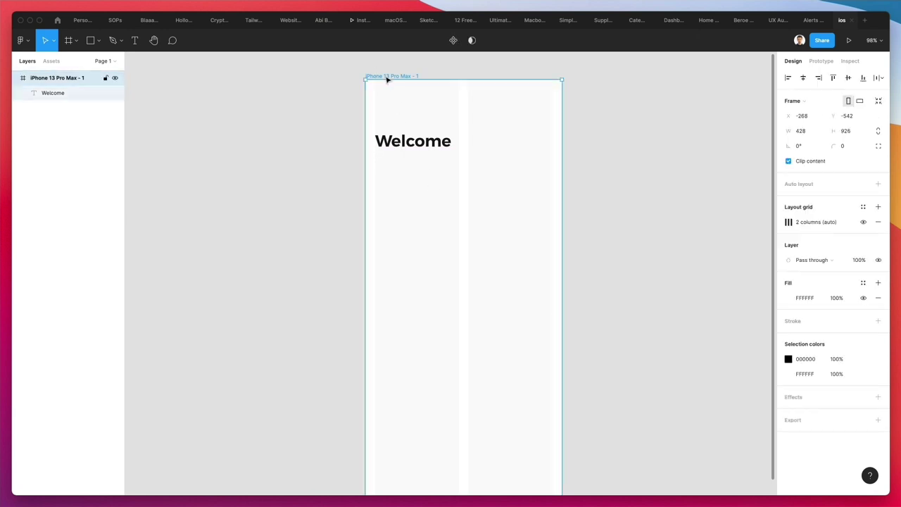
{"action": "left_click", "coordinate": [786, 222]}
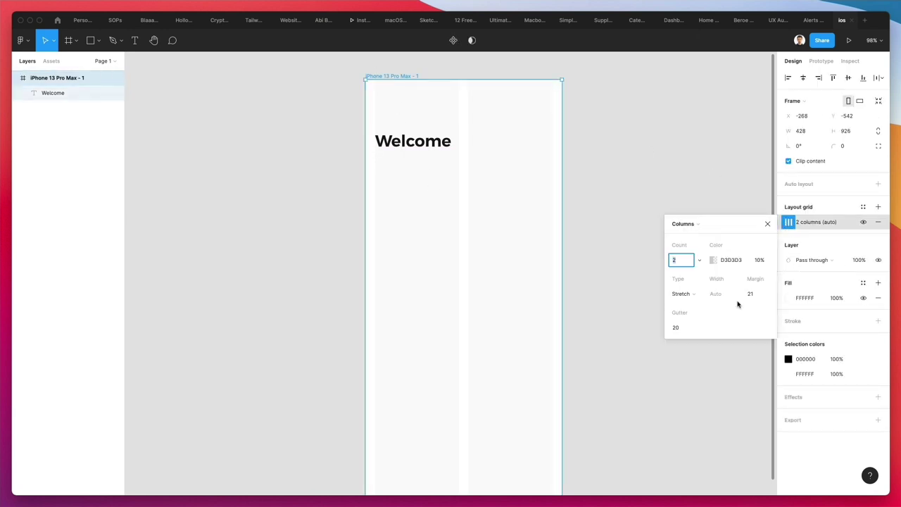
{"action": "left_click", "coordinate": [749, 294]}
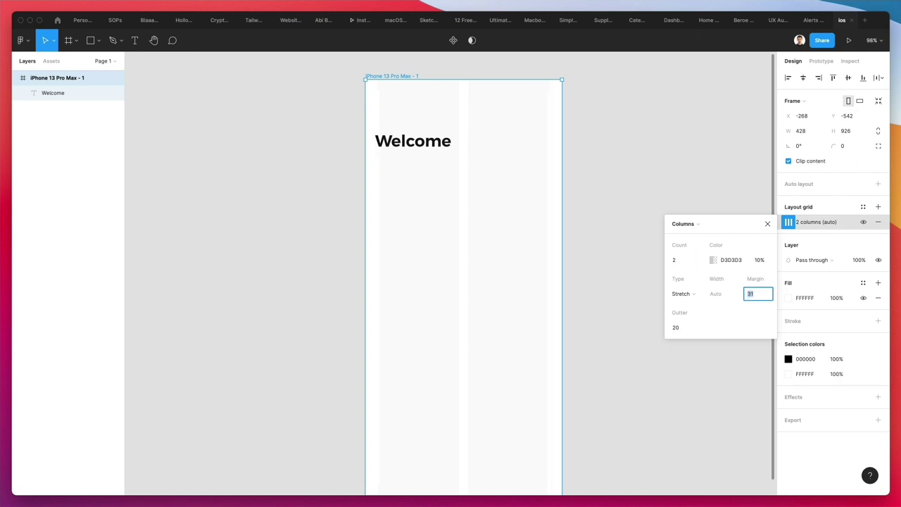
{"action": "left_click_drag", "start_coordinate": [395, 139], "coordinate": [404, 143]}
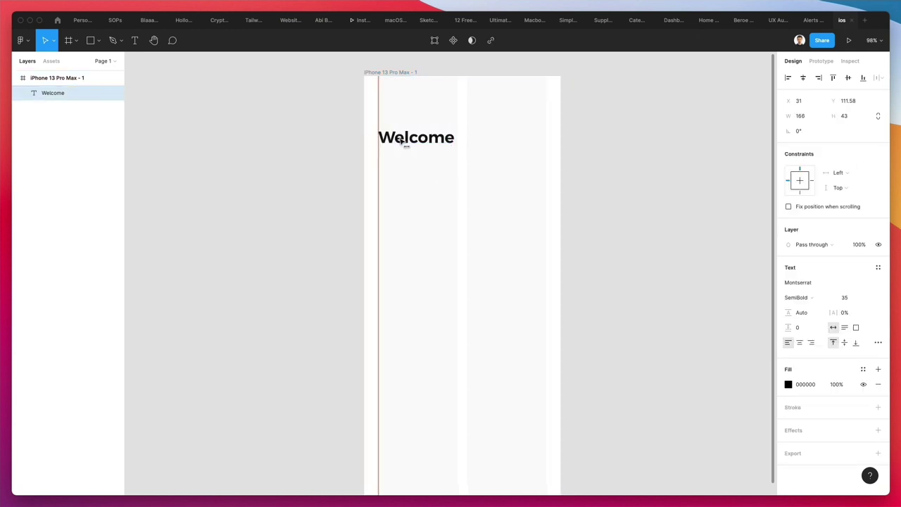
{"action": "left_click", "coordinate": [463, 205]}
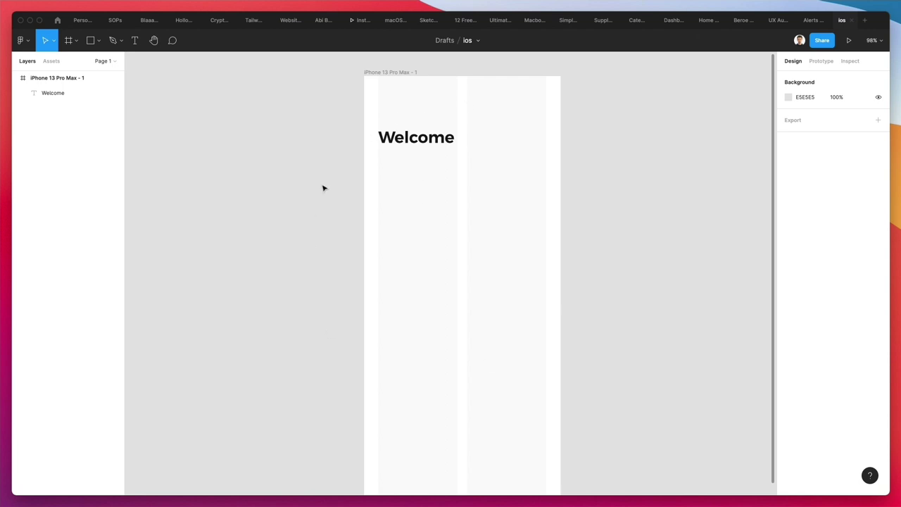
{"action": "left_click", "coordinate": [91, 41]}
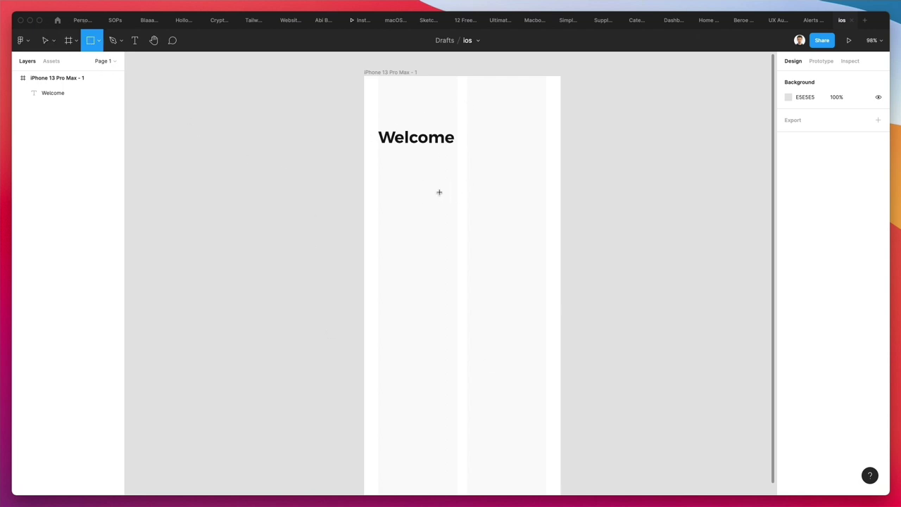
- Draw a wide 366-px input bar below Welcome and round its corners to radius 14
{"action": "mouse_move", "coordinate": [378, 170]}
{"action": "left_mouse_down"}
{"action": "mouse_move", "coordinate": [531, 209]}
{"action": "mouse_move", "coordinate": [545, 201]}
{"action": "mouse_move", "coordinate": [518, 192]}
{"action": "left_mouse_up"}
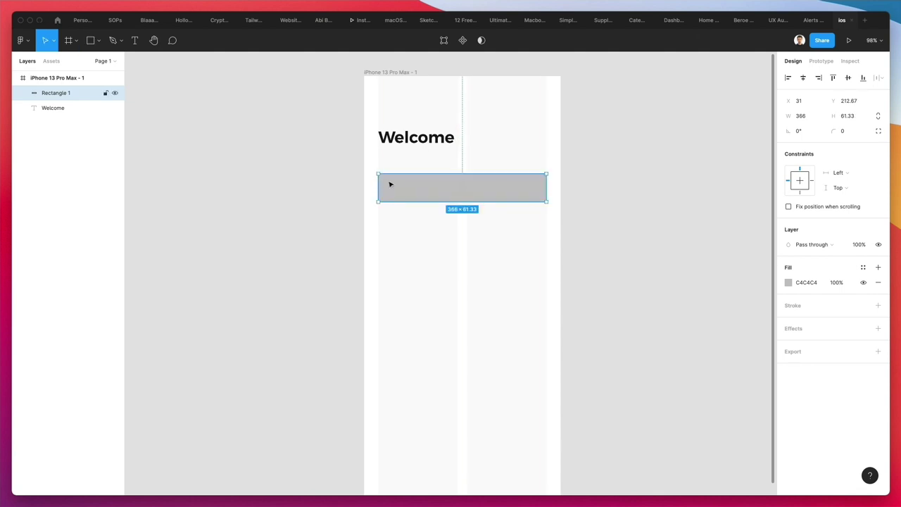
{"action": "left_click", "coordinate": [840, 131]}
{"action": "left_click_drag", "start_coordinate": [840, 131], "coordinate": [84, 143]}
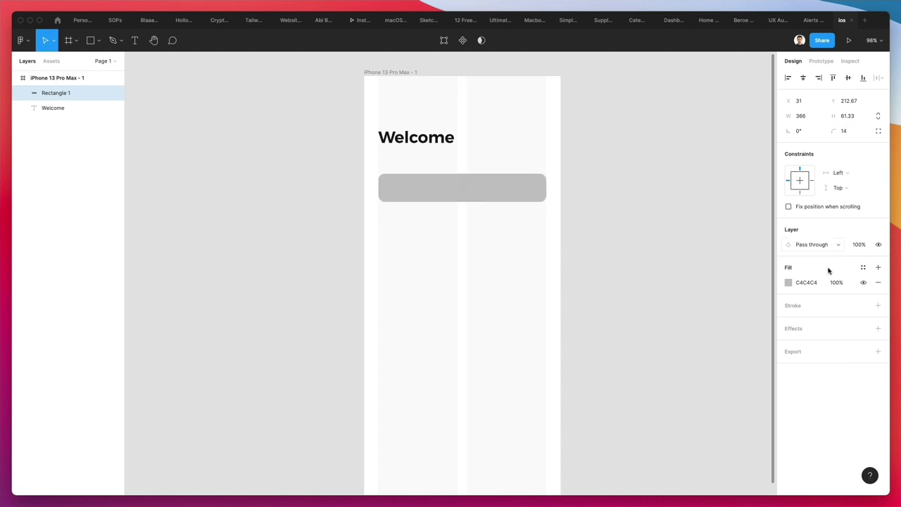
- Set the input bar's fill to a very light bluish grey, F5F6F8
{"action": "left_click", "coordinate": [788, 282]}
{"action": "type", "text": "F3F3F3"}
{"action": "key", "text": "Return"}
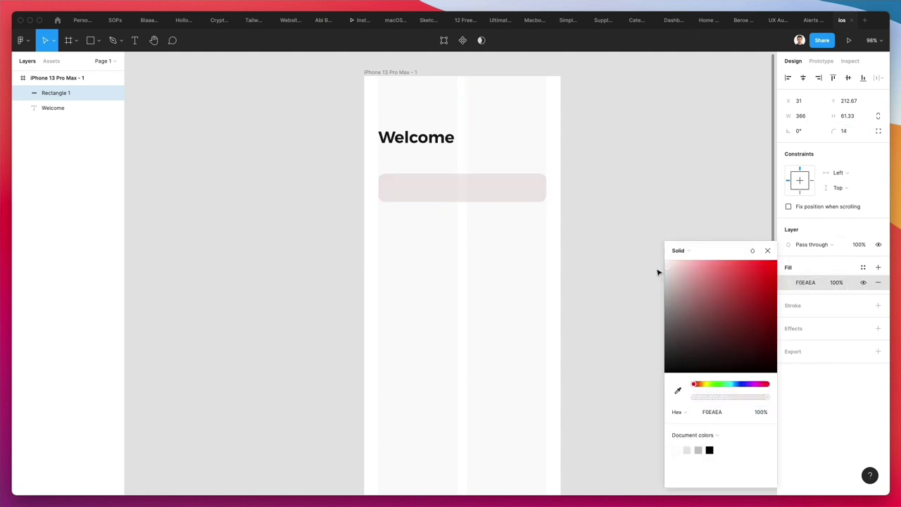
{"action": "left_click", "coordinate": [663, 266]}
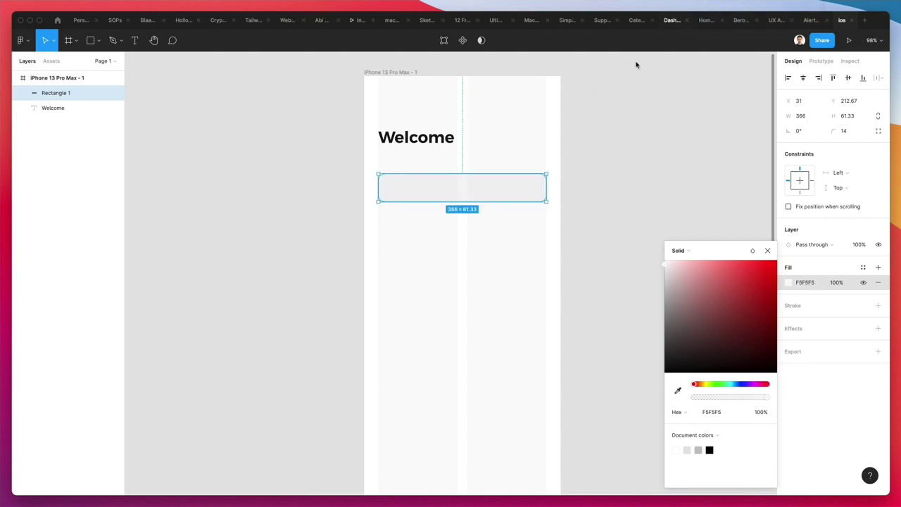
{"action": "scroll", "coordinate": [495, 243], "scroll_direction": "left", "scroll_amount": 1}
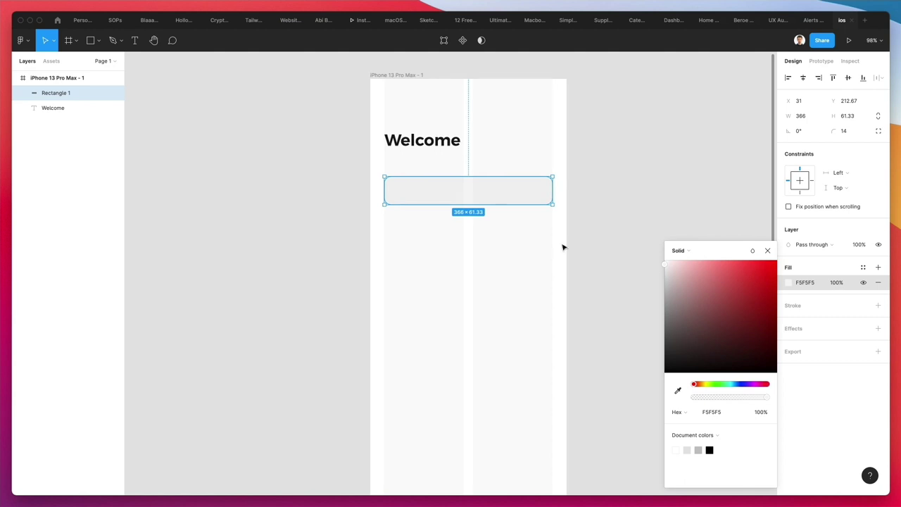
{"action": "left_click", "coordinate": [740, 384]}
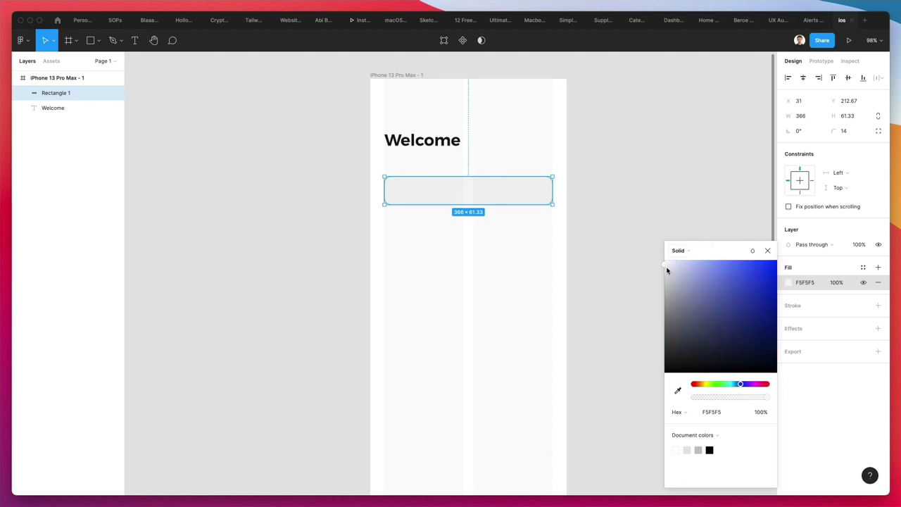
{"action": "left_click", "coordinate": [664, 267]}
{"action": "left_click_drag", "start_coordinate": [665, 266], "coordinate": [665, 269]}
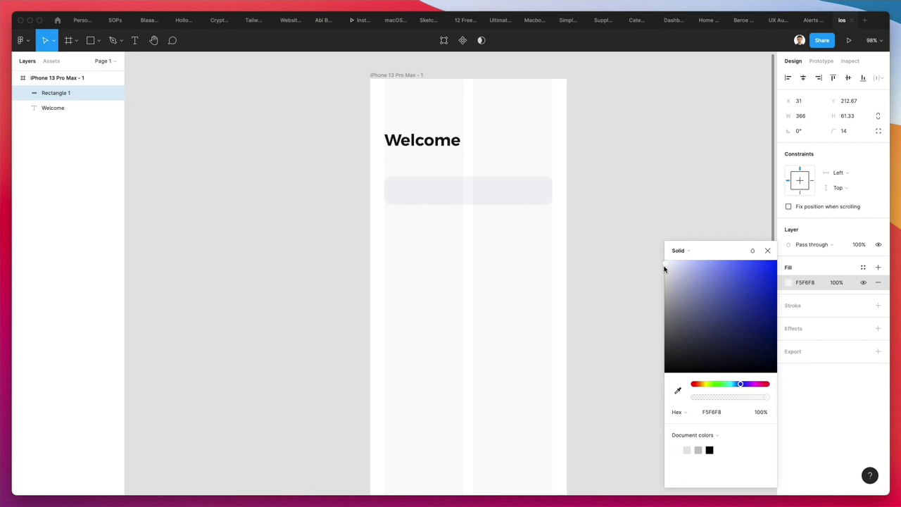
- Copy the Welcome text into the rounded rectangle at font size 15
{"action": "left_click", "coordinate": [531, 269]}
{"action": "left_click_drag", "start_coordinate": [398, 143], "coordinate": [432, 194]}
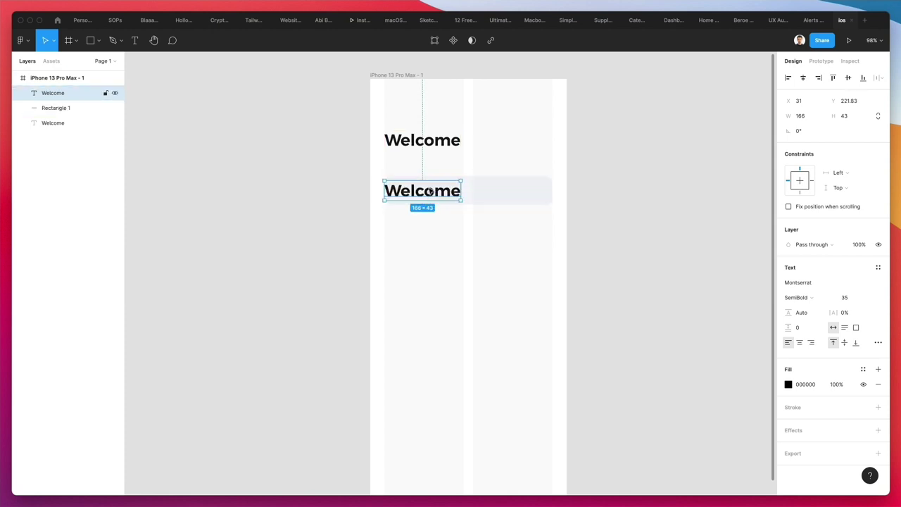
{"action": "left_click", "coordinate": [844, 297]}
{"action": "type", "text": "15"}
{"action": "key", "text": "Return"}
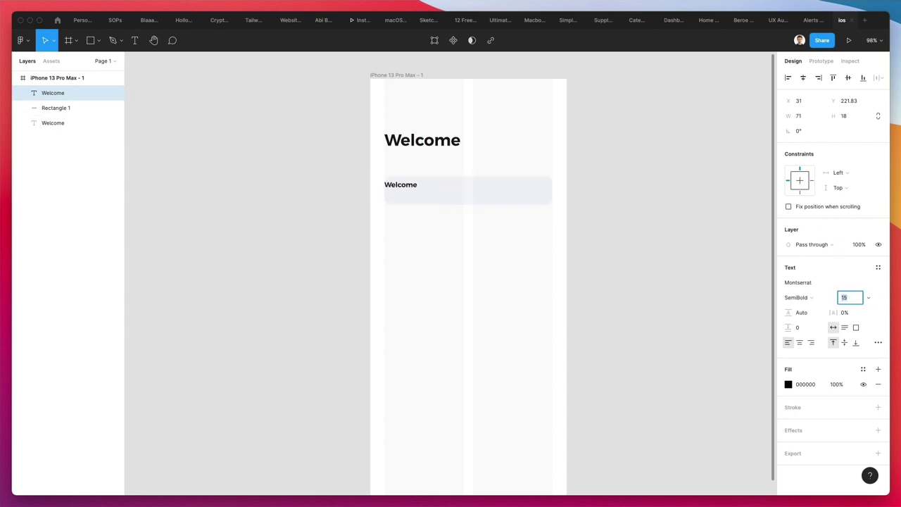
{"action": "left_click", "coordinate": [332, 255]}
{"action": "left_click_drag", "start_coordinate": [399, 187], "coordinate": [404, 197]}
- Replace the copied text with a sample email address
{"action": "double_click", "coordinate": [404, 192]}
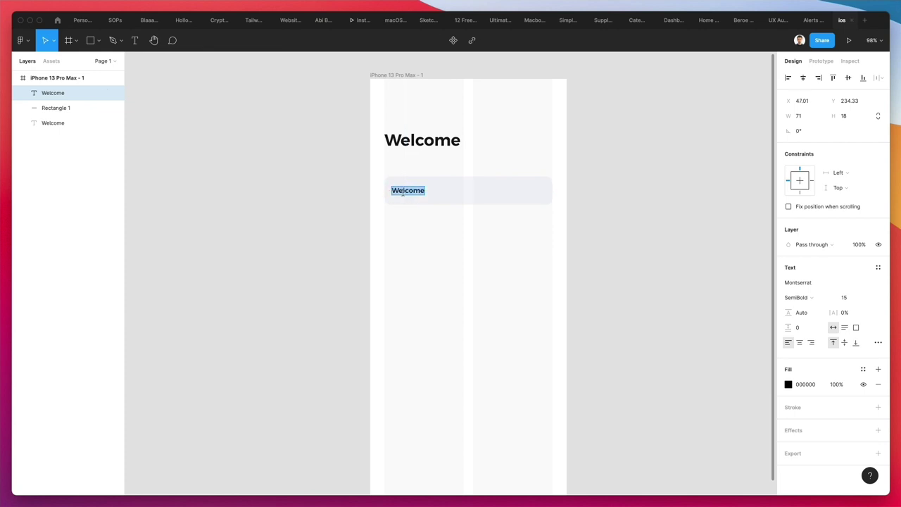
{"action": "key", "text": "BackSpace"}
{"action": "key", "text": "super+v"}
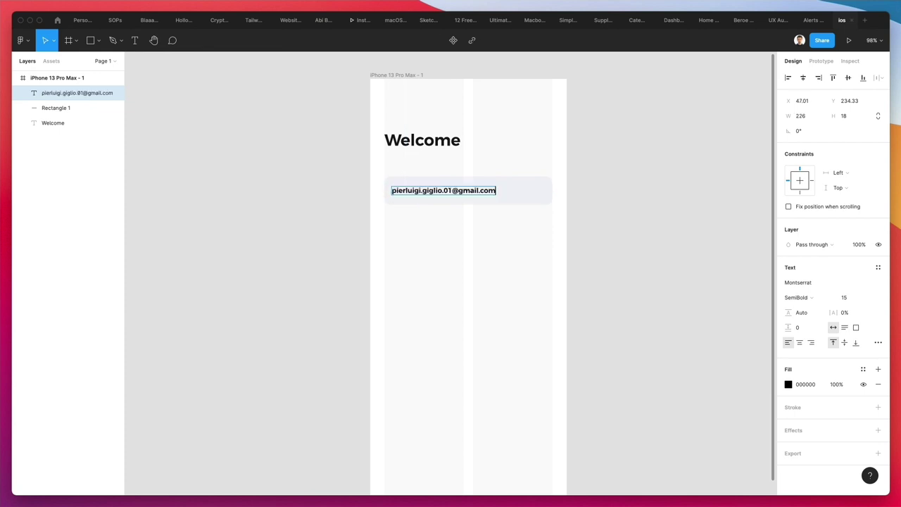
{"action": "double_click", "coordinate": [430, 190]}
{"action": "key", "text": "BackSpace"}
{"action": "key", "text": "BackSpace"}
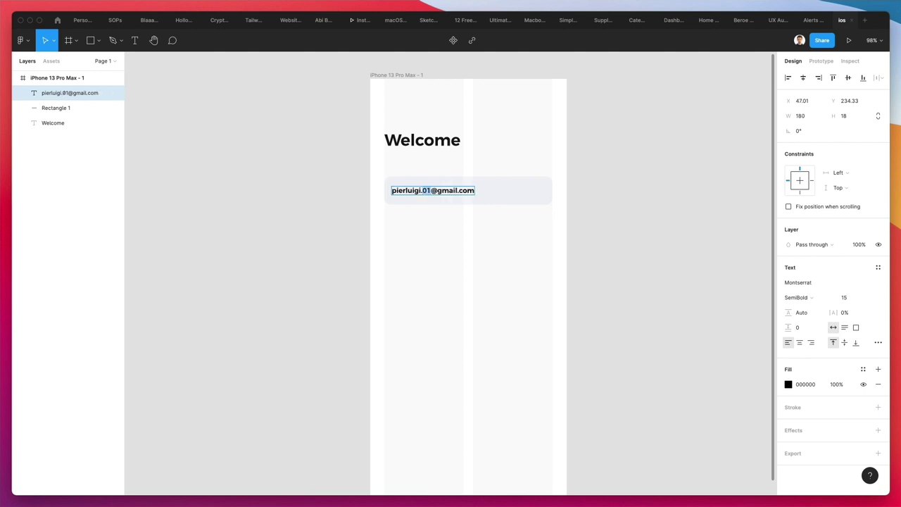
{"action": "left_click", "coordinate": [434, 239]}
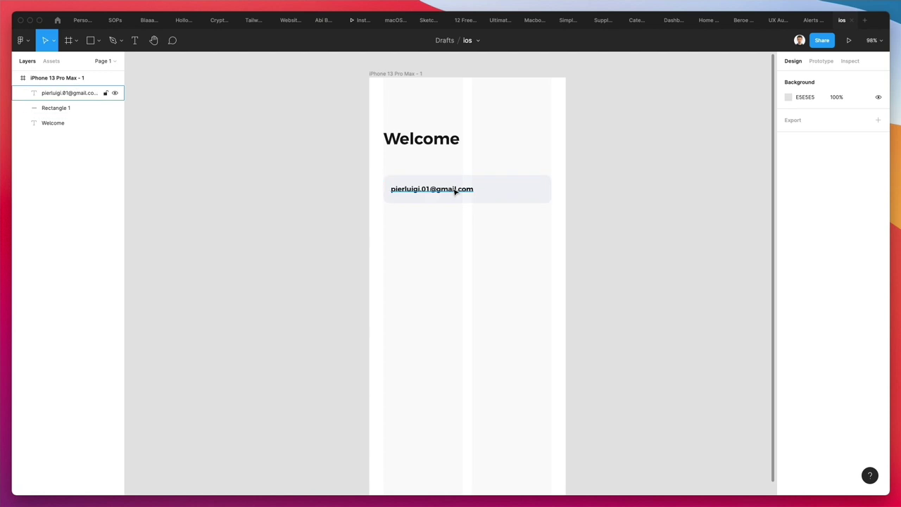
- Set the email placeholder to Montserrat Regular weight
{"action": "left_click", "coordinate": [456, 189]}
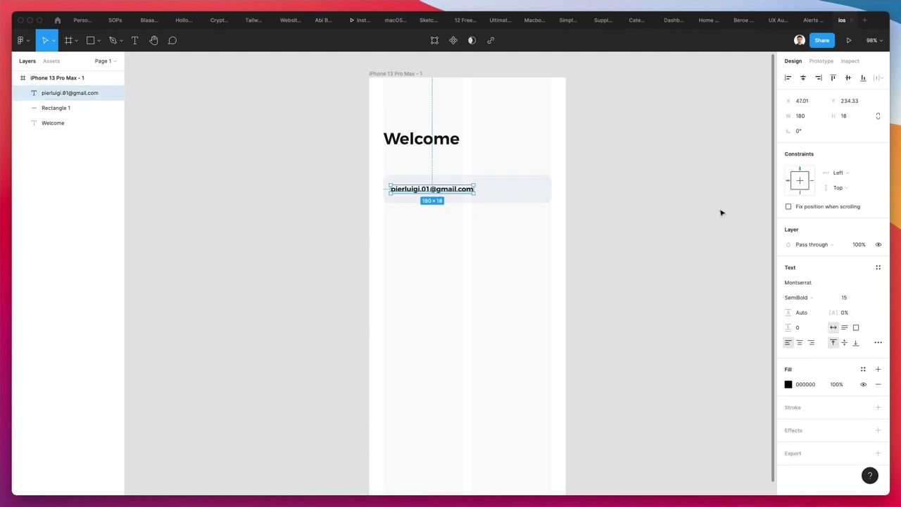
{"action": "left_click", "coordinate": [800, 299]}
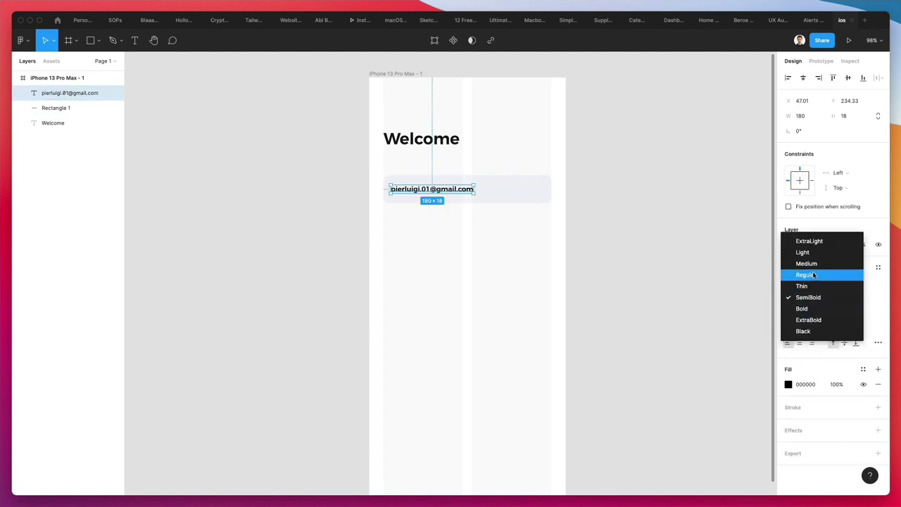
{"action": "left_click", "coordinate": [813, 275]}
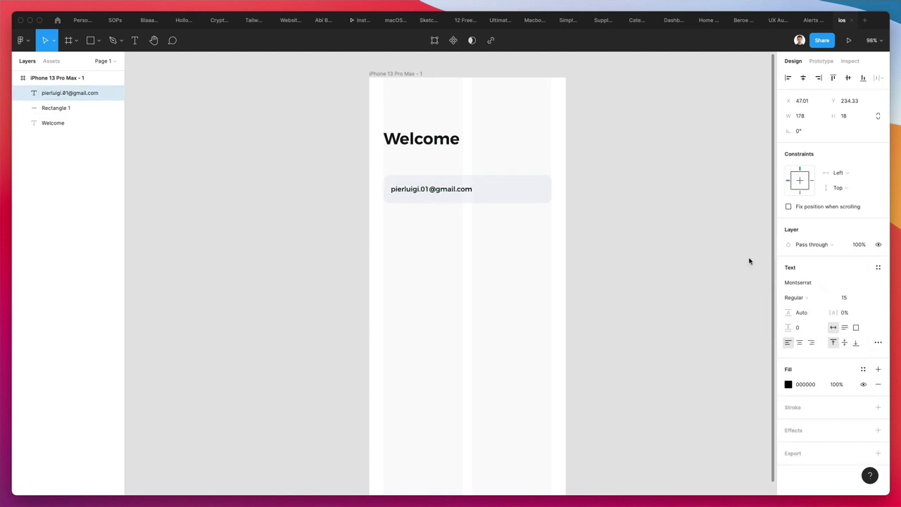
{"action": "left_click", "coordinate": [397, 248]}
{"action": "left_click", "coordinate": [426, 198]}
{"action": "left_click", "coordinate": [431, 190], "text": "shift"}
{"action": "mouse_move", "coordinate": [432, 191]}
{"action": "left_mouse_down"}
{"action": "mouse_move", "coordinate": [433, 230]}
{"action": "mouse_move", "coordinate": [458, 187]}
{"action": "mouse_move", "coordinate": [447, 198]}
{"action": "left_mouse_up"}
{"action": "key", "text": "Escape"}
{"action": "left_click", "coordinate": [491, 168]}
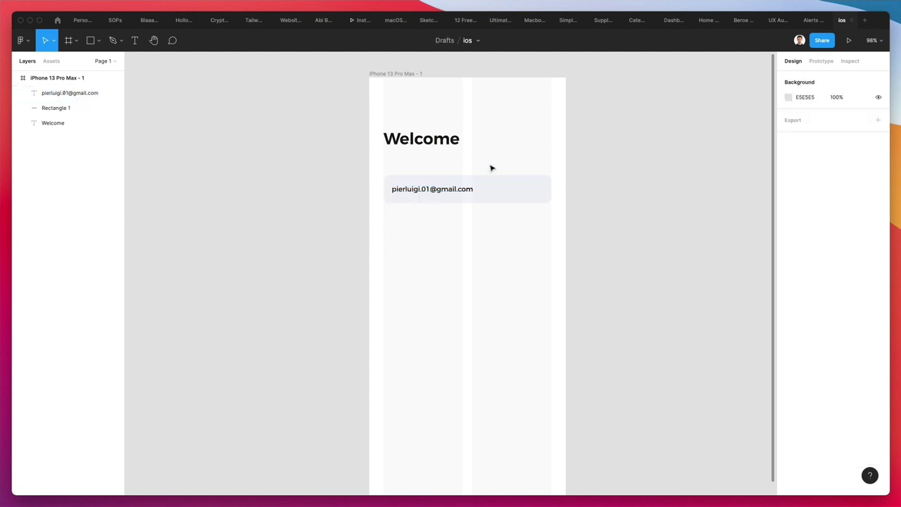
- Duplicate the email field below it and change the copy's text to 'Password'
{"action": "left_click_drag", "start_coordinate": [494, 171], "coordinate": [447, 226]}
{"action": "left_click", "coordinate": [461, 261]}
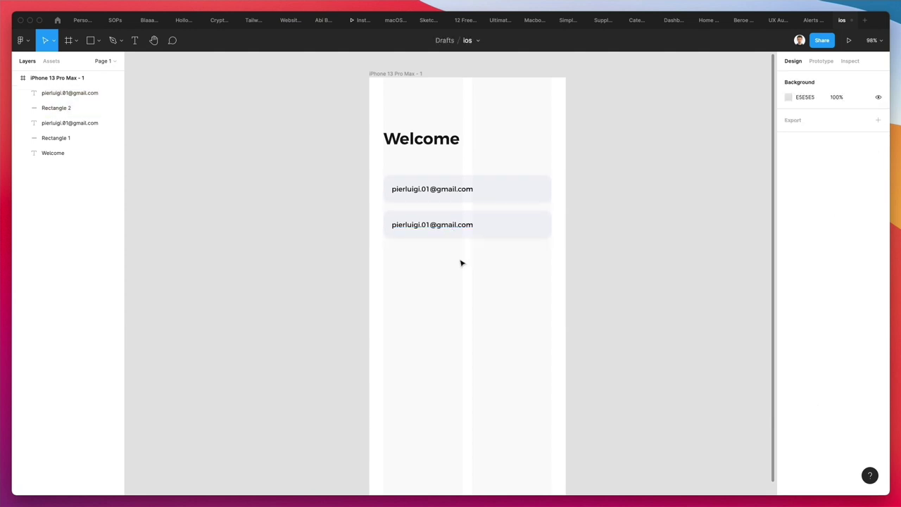
{"action": "left_click", "coordinate": [437, 225]}
{"action": "double_click", "coordinate": [438, 225]}
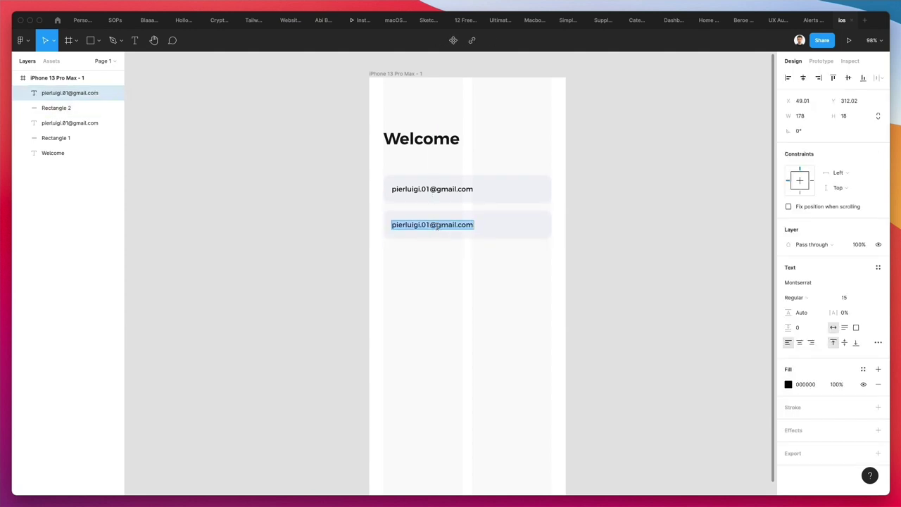
{"action": "type", "text": "Password"}
{"action": "key", "text": "Escape"}
{"action": "left_click_drag", "start_coordinate": [418, 228], "coordinate": [535, 231]}
{"action": "double_click", "coordinate": [534, 226]}
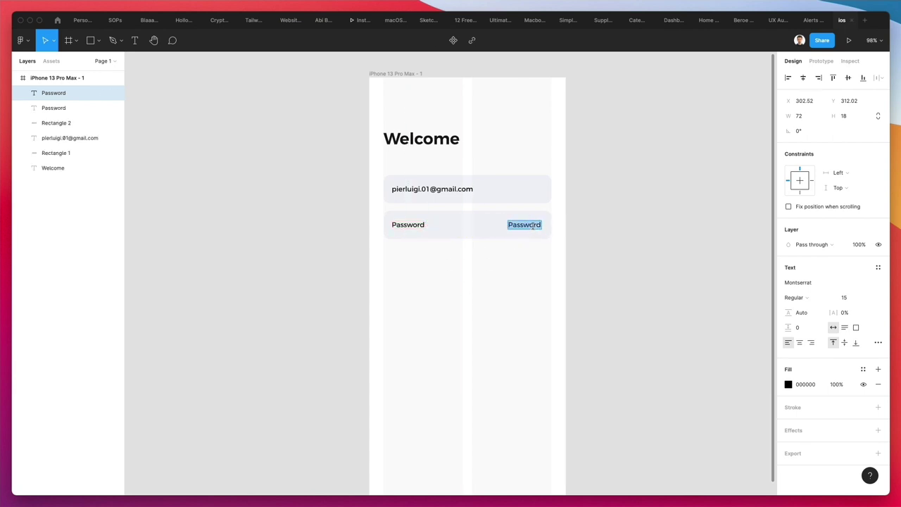
{"action": "key", "text": "BackSpace"}
{"action": "key", "text": "Escape"}
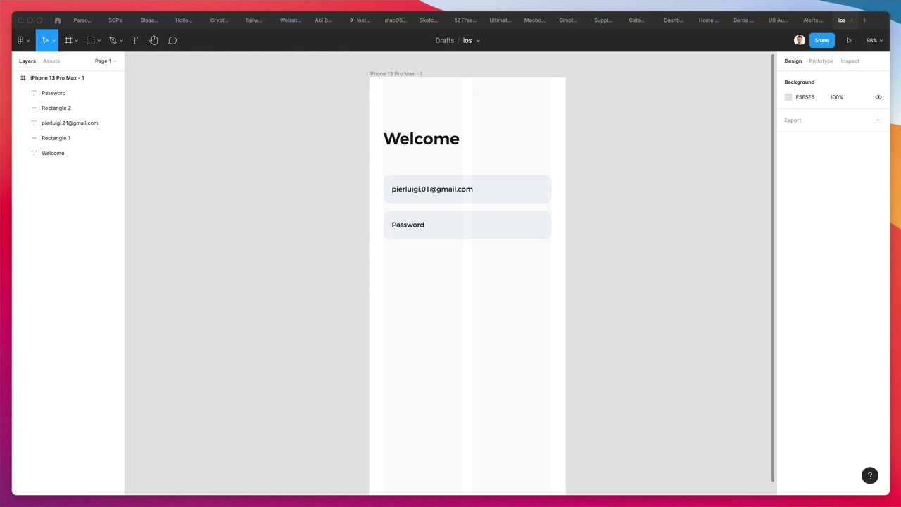
- In Nucleo, dismiss the update prompt and search icons for 'eye'
{"action": "left_click_drag", "start_coordinate": [219, 222], "coordinate": [722, 154]}
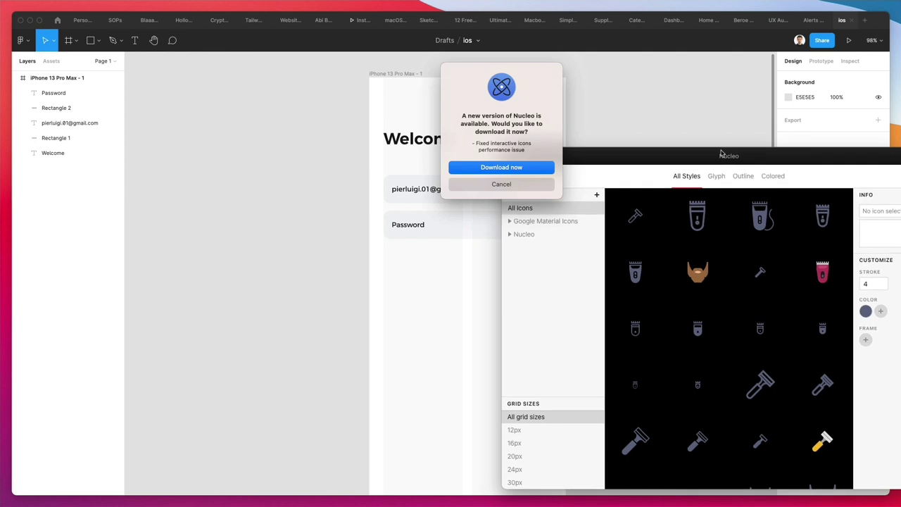
{"action": "left_click", "coordinate": [493, 185]}
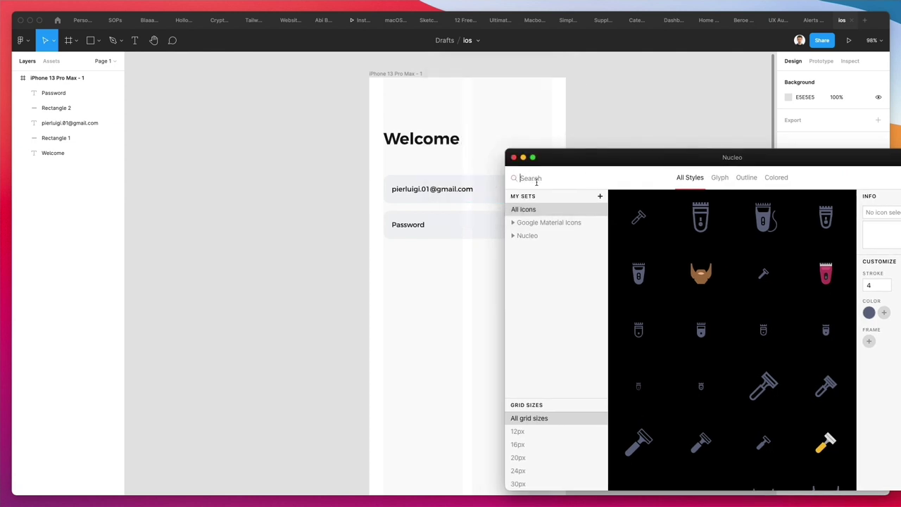
{"action": "type", "text": "eye"}
- Drag the small 12×12 'view 1' eye icon into the phone frame below the fields
{"action": "left_click_drag", "start_coordinate": [640, 174], "coordinate": [612, 228]}
{"action": "scroll", "coordinate": [761, 380], "scroll_direction": "down", "scroll_amount": 3}
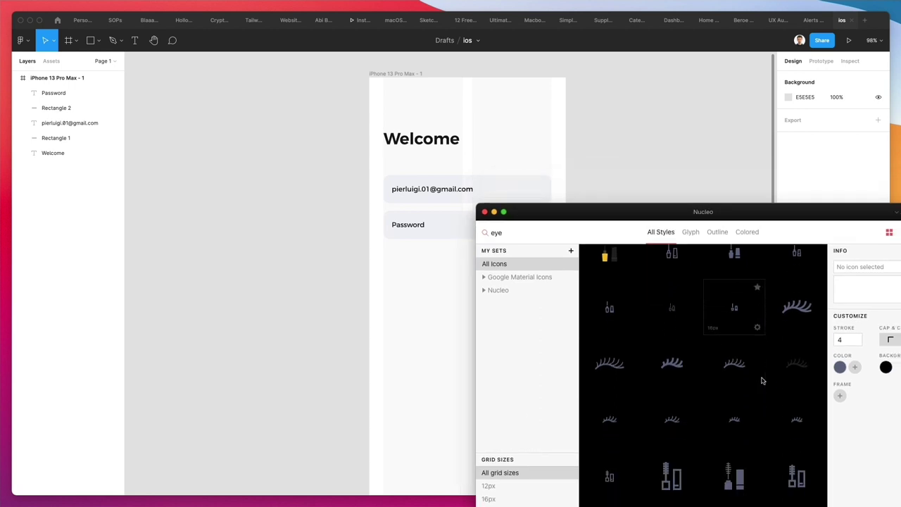
{"action": "left_click_drag", "start_coordinate": [730, 211], "coordinate": [708, 169]}
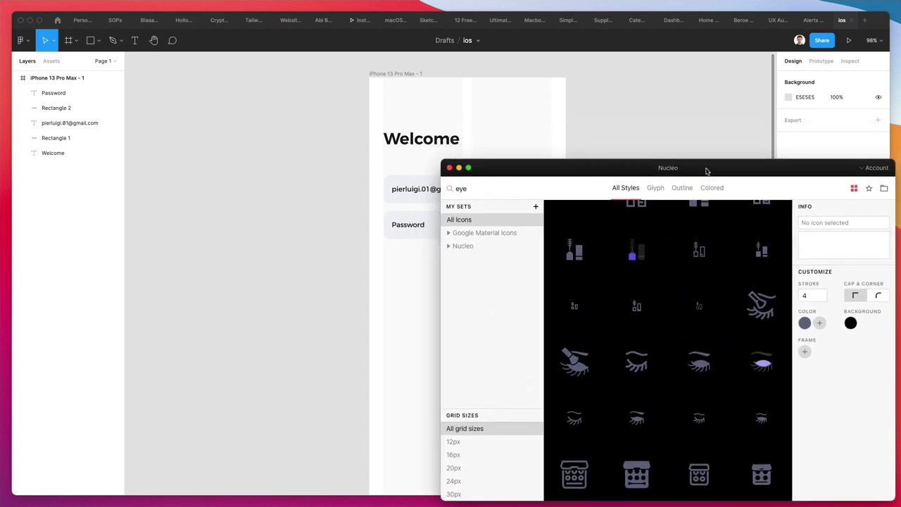
{"action": "scroll", "coordinate": [398, 155], "scroll_direction": "right", "scroll_amount": 4}
{"action": "mouse_move", "coordinate": [568, 255]}
{"action": "scroll", "coordinate": [630, 285], "scroll_direction": "down", "scroll_amount": 8}
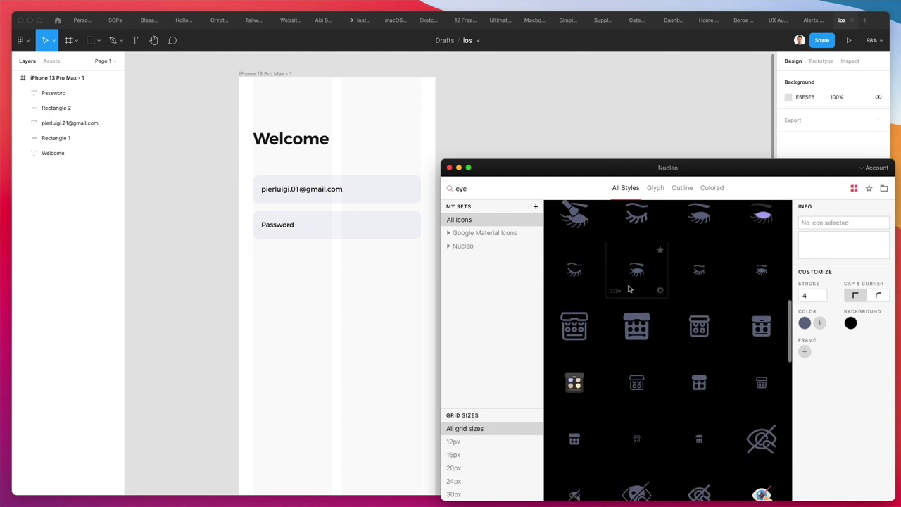
{"action": "mouse_move", "coordinate": [708, 291]}
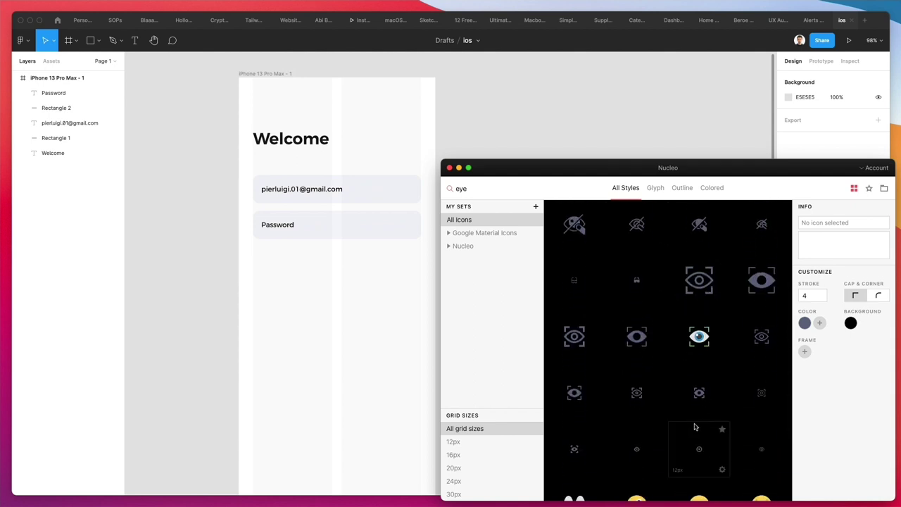
{"action": "scroll", "coordinate": [697, 394], "scroll_direction": "down", "scroll_amount": 3}
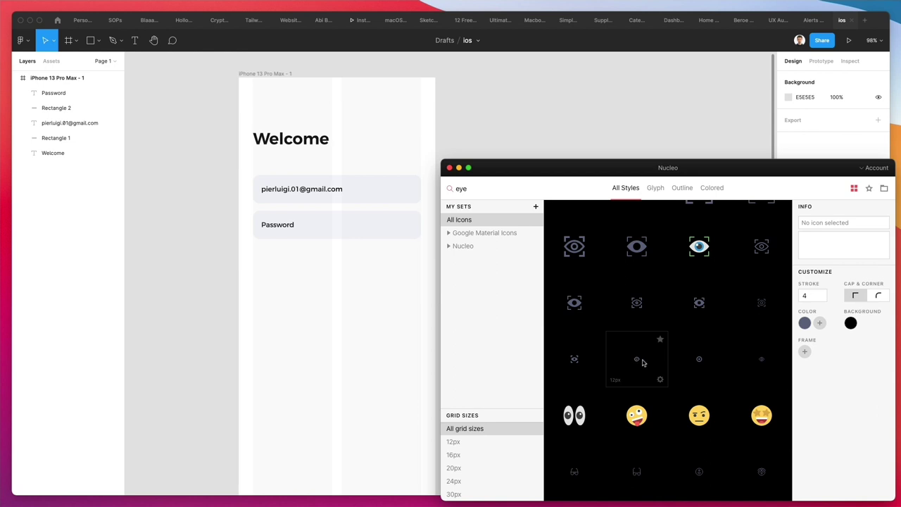
{"action": "left_click_drag", "start_coordinate": [638, 361], "coordinate": [396, 262]}
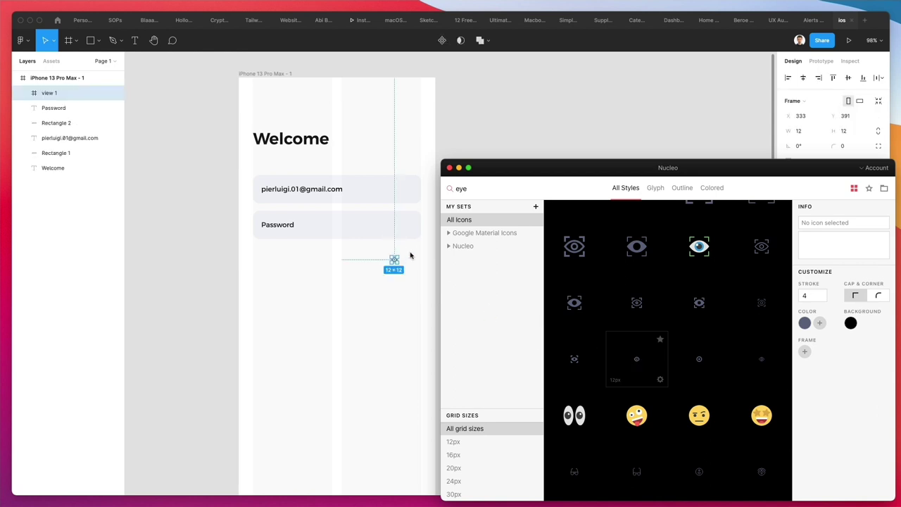
- Unwrap the eye icon from its frame and fit it, about 23×19, at the Password field's right end
{"action": "scroll", "coordinate": [395, 257], "scroll_direction": "up", "scroll_amount": 3}
{"action": "scroll", "coordinate": [394, 257], "scroll_direction": "up", "scroll_amount": 3}
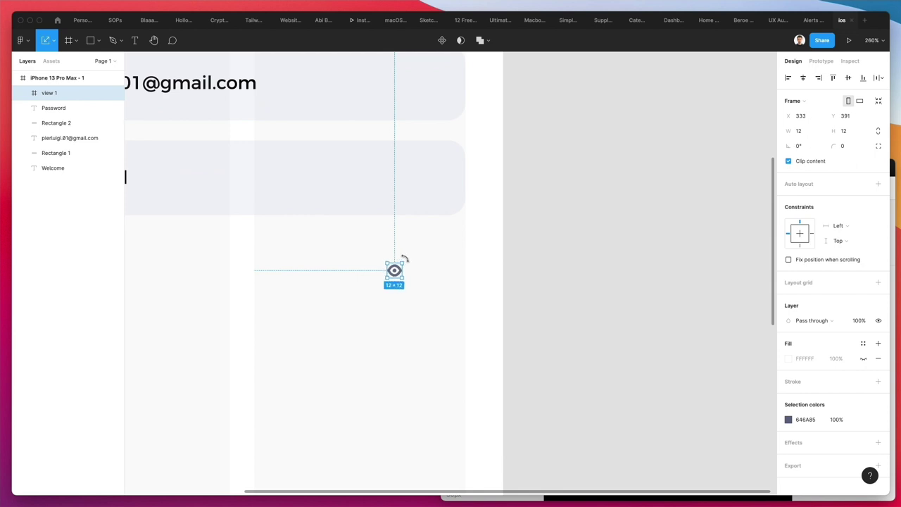
{"action": "left_click_drag", "start_coordinate": [403, 262], "coordinate": [422, 243]}
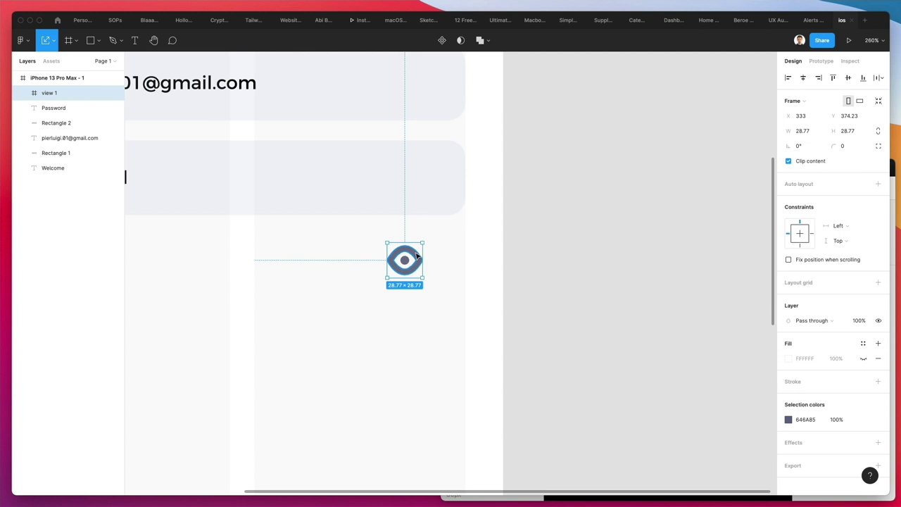
{"action": "key", "text": "super+shift+g"}
{"action": "left_click_drag", "start_coordinate": [402, 268], "coordinate": [414, 184]}
{"action": "scroll", "coordinate": [415, 186], "scroll_direction": "left", "scroll_amount": 3}
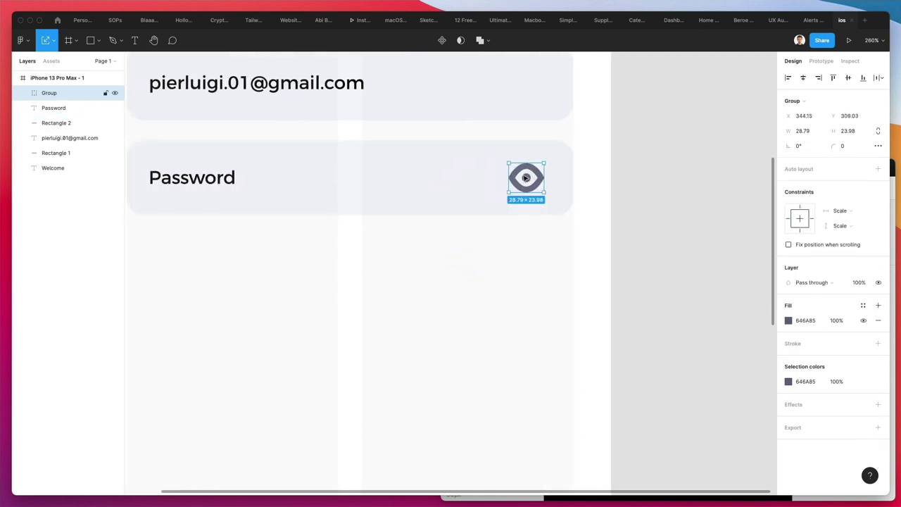
{"action": "left_click_drag", "start_coordinate": [503, 177], "coordinate": [533, 179]}
- Lighten the eye icon's fill to pale grey D3D6E1
{"action": "scroll", "coordinate": [533, 179], "scroll_direction": "down", "scroll_amount": 3}
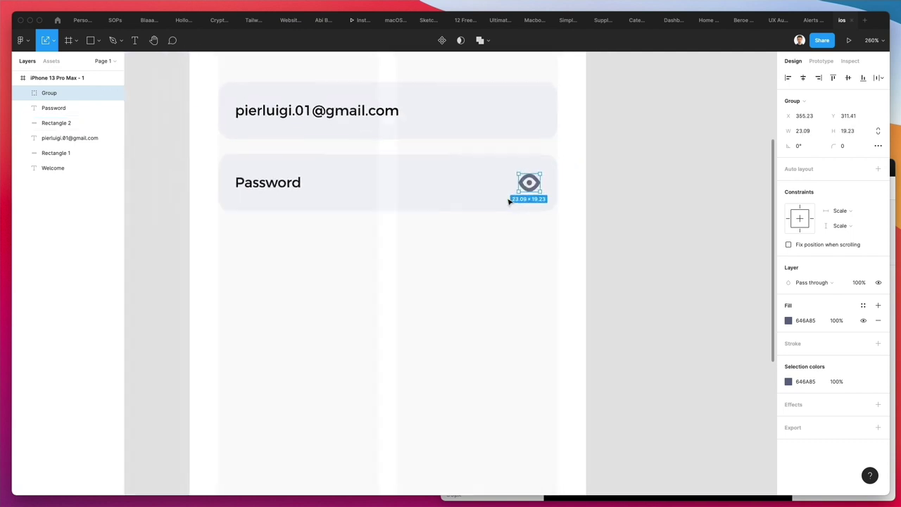
{"action": "left_click", "coordinate": [787, 322]}
{"action": "left_click_drag", "start_coordinate": [684, 297], "coordinate": [670, 278]}
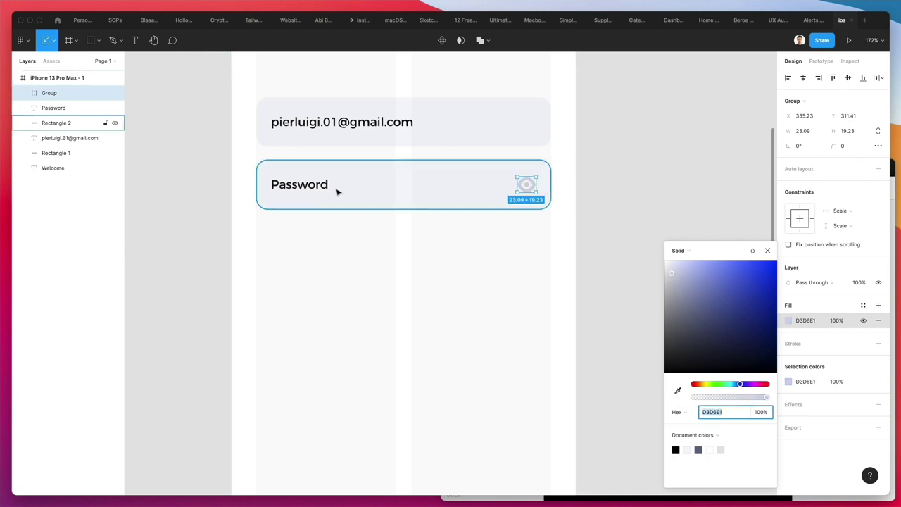
- Recolour the Password placeholder text light grey D3D6E1, then nudge it to the muted grey AFB5CC
{"action": "left_click", "coordinate": [310, 185]}
{"action": "left_click", "coordinate": [810, 384]}
{"action": "type", "text": "D3D6E1"}
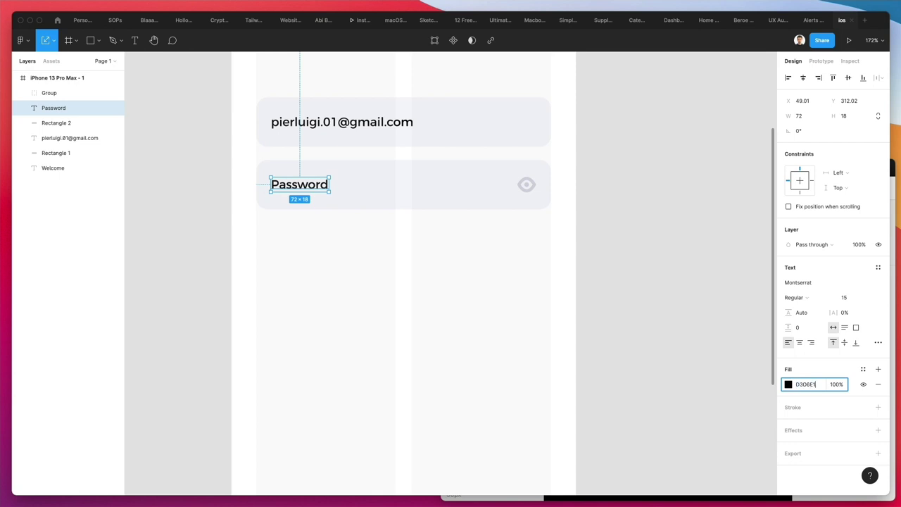
{"action": "key", "text": "Return"}
{"action": "left_click", "coordinate": [788, 384]}
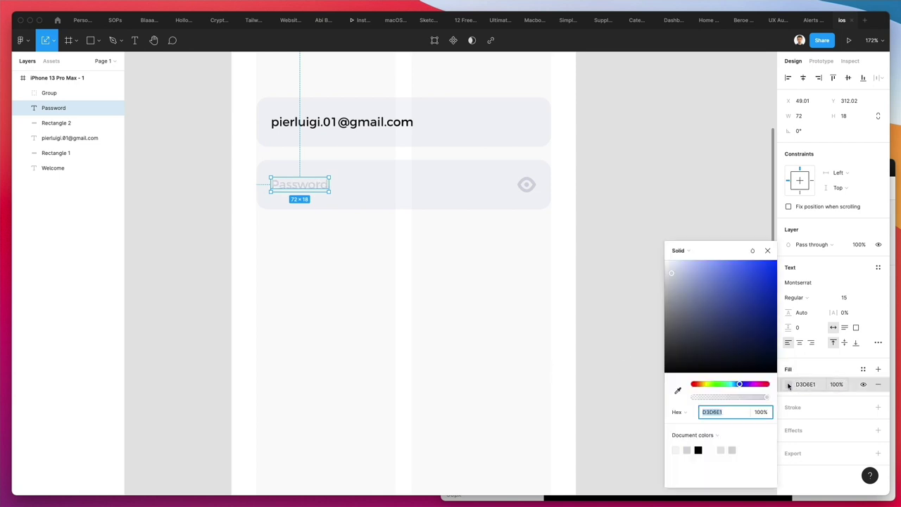
{"action": "left_click_drag", "start_coordinate": [677, 275], "coordinate": [676, 286]}
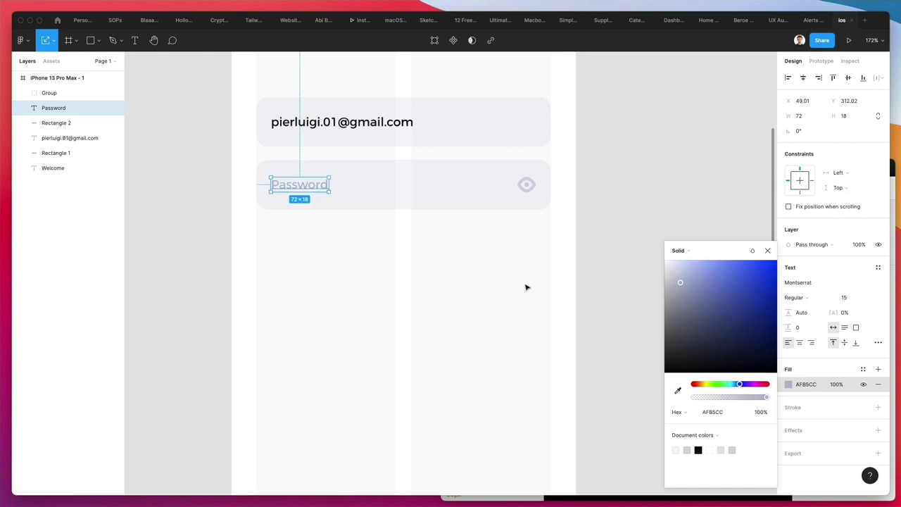
{"action": "left_click", "coordinate": [497, 281]}
{"action": "scroll", "coordinate": [498, 284], "scroll_direction": "down", "scroll_amount": 3}
{"action": "scroll", "coordinate": [498, 284], "scroll_direction": "down", "scroll_amount": 2}
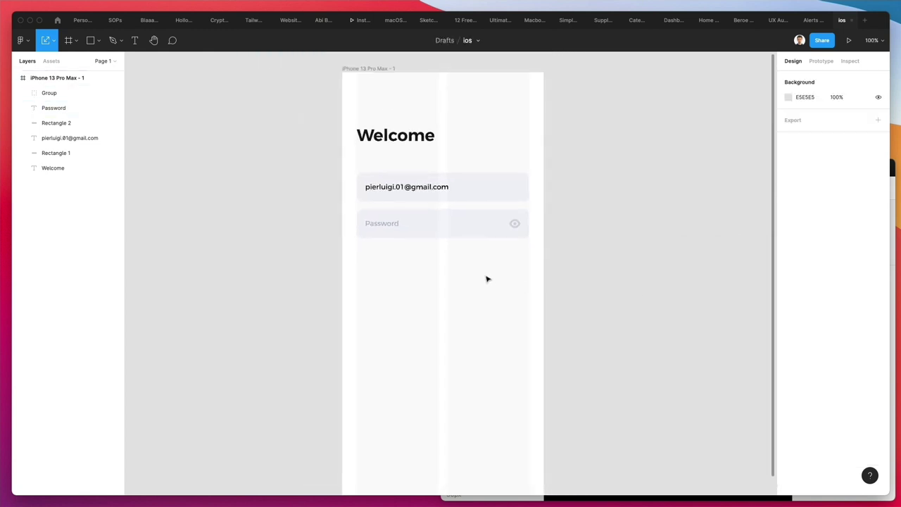
- Duplicate the email text below the password field and retype it as 'Forgot Password?'
{"action": "scroll", "coordinate": [364, 211], "scroll_direction": "right", "scroll_amount": 1}
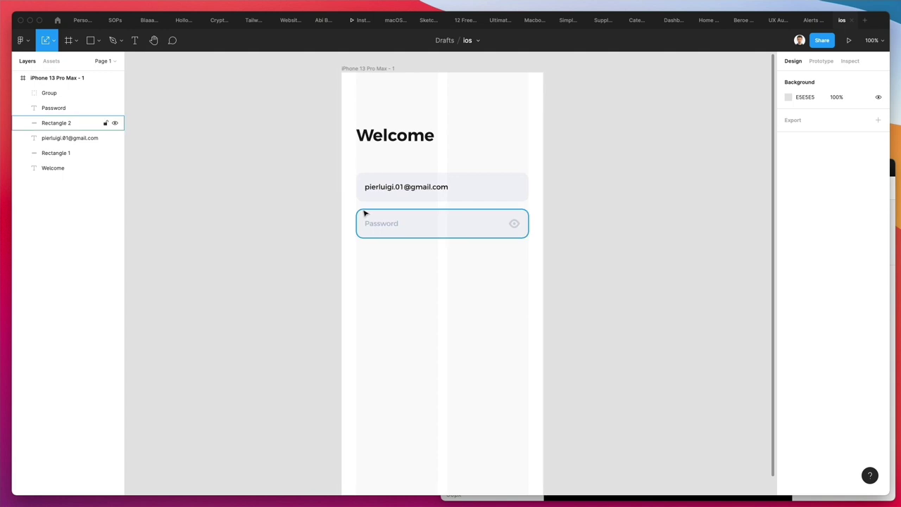
{"action": "left_click", "coordinate": [411, 187]}
{"action": "left_click", "coordinate": [389, 226], "text": "shift"}
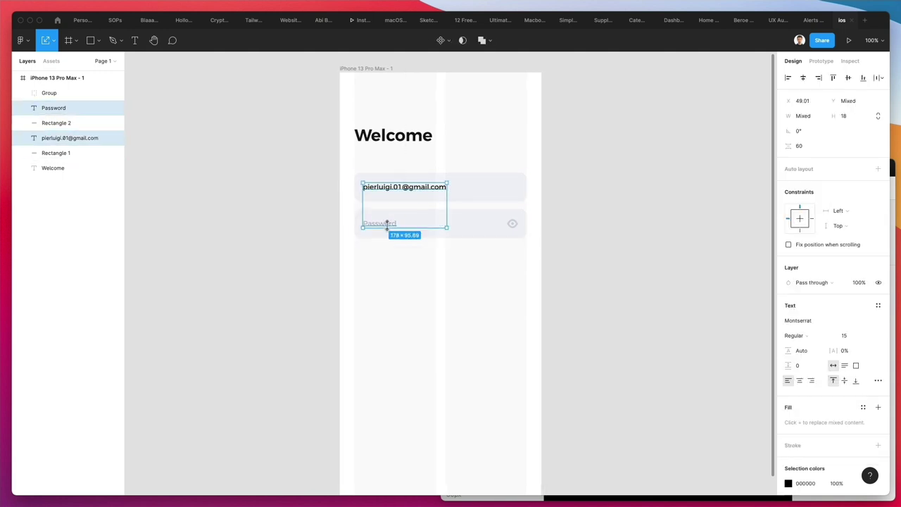
{"action": "left_click", "coordinate": [486, 260]}
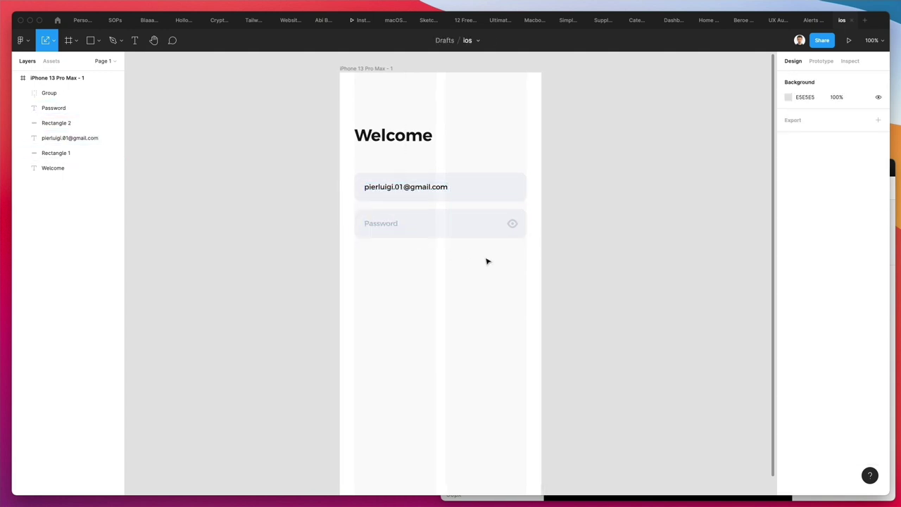
{"action": "left_click", "coordinate": [512, 226]}
{"action": "left_click", "coordinate": [467, 312]}
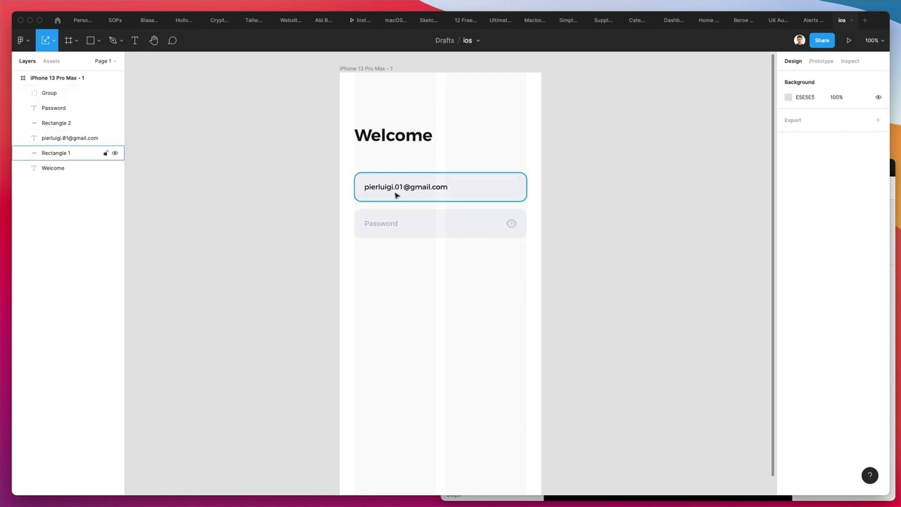
{"action": "left_click_drag", "start_coordinate": [397, 190], "coordinate": [473, 256]}
{"action": "double_click", "coordinate": [470, 255]}
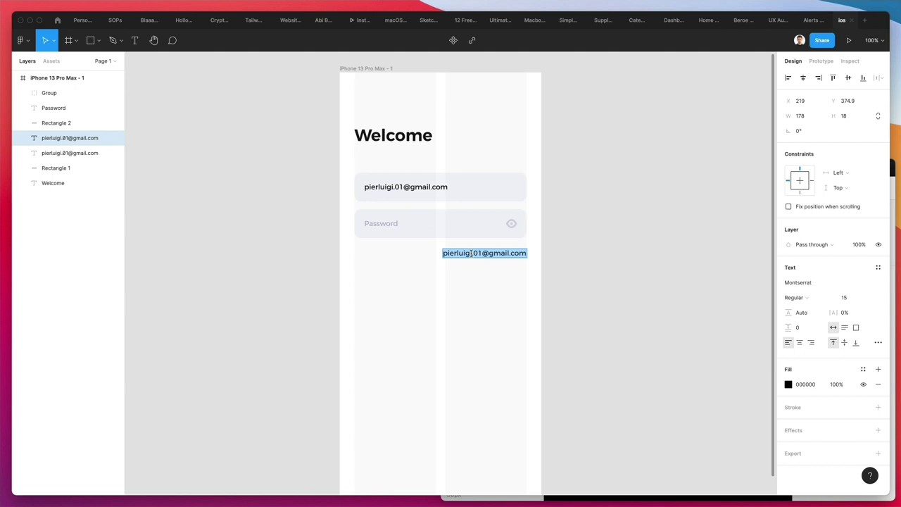
{"action": "type", "text": "Forgot"}
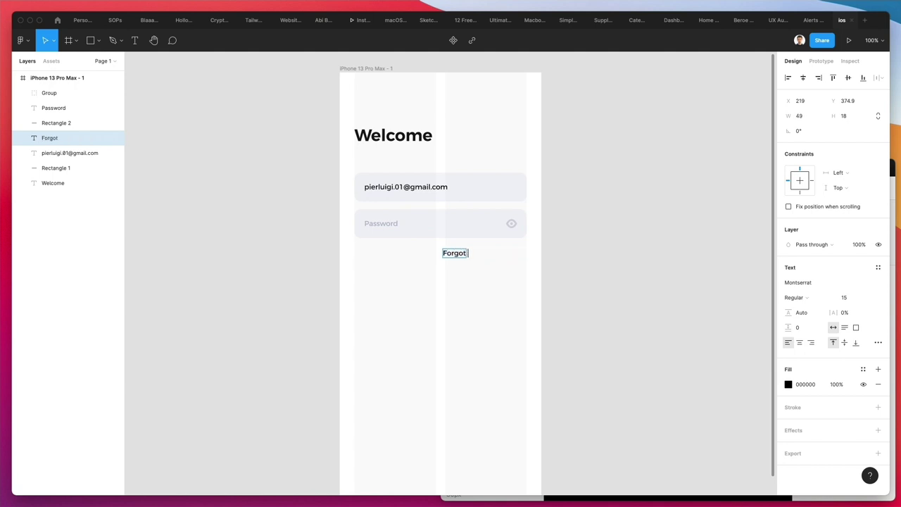
{"action": "type", "text": " Password?"}
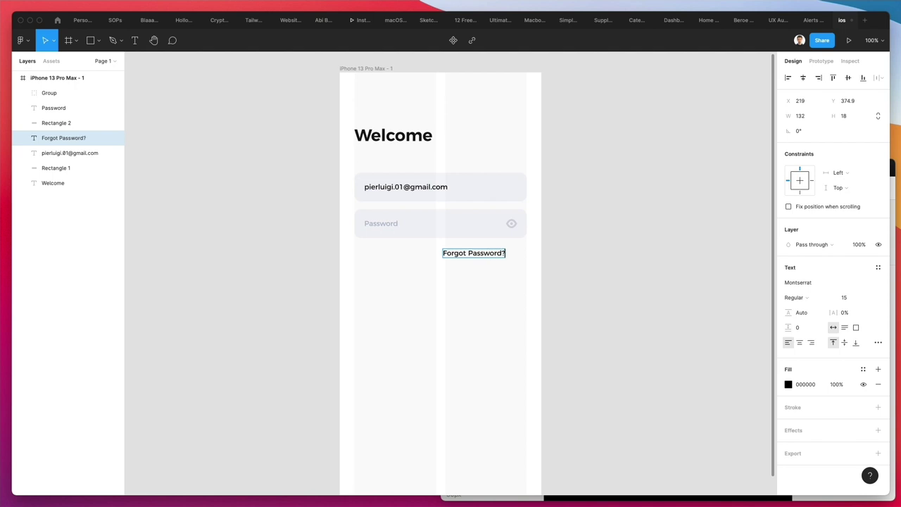
{"action": "key", "text": "Escape"}
- Right-align the Forgot Password? text with the field edge and colour it blue 0047FF
{"action": "left_click", "coordinate": [577, 358]}
{"action": "left_click_drag", "start_coordinate": [485, 255], "coordinate": [507, 257]}
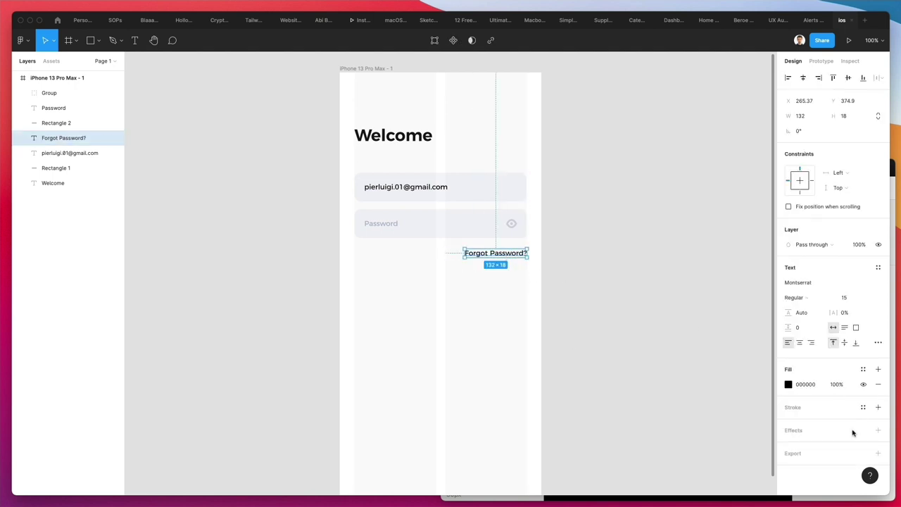
{"action": "left_click", "coordinate": [788, 384]}
{"action": "left_click", "coordinate": [740, 384]}
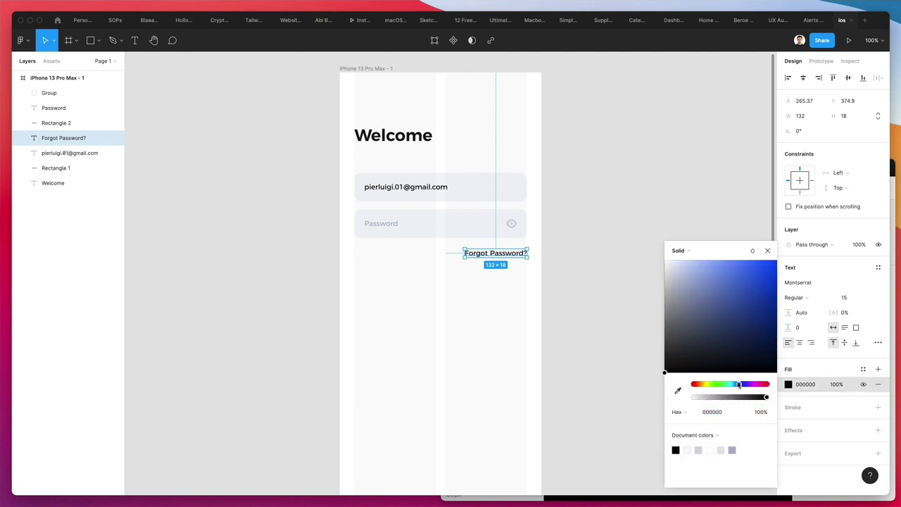
{"action": "left_click", "coordinate": [776, 261]}
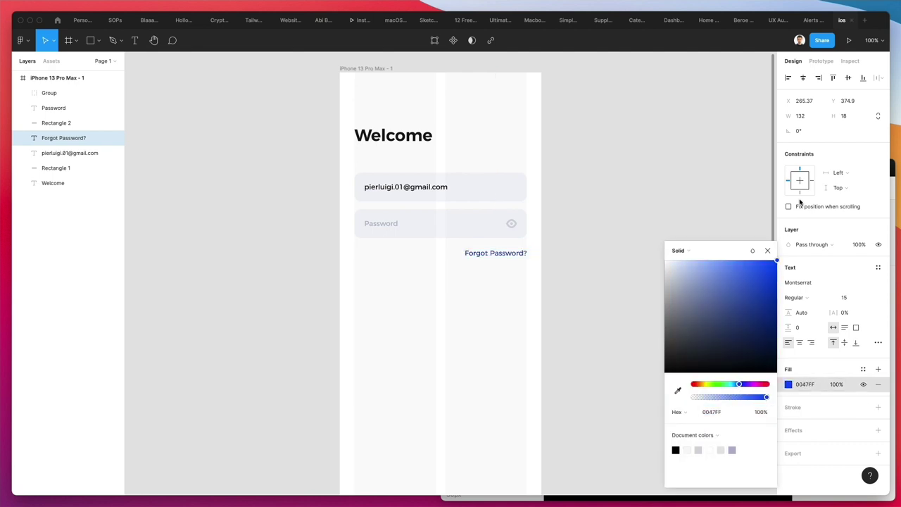
{"action": "left_click", "coordinate": [432, 357]}
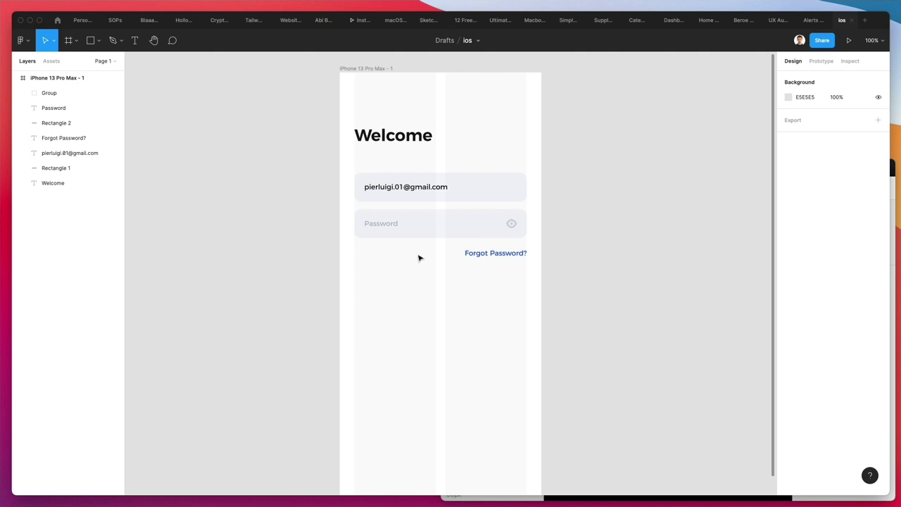
{"action": "left_click", "coordinate": [423, 187]}
- Copy the email field and paste it below the Forgot Password? link
{"action": "left_click", "coordinate": [499, 185], "text": "shift"}
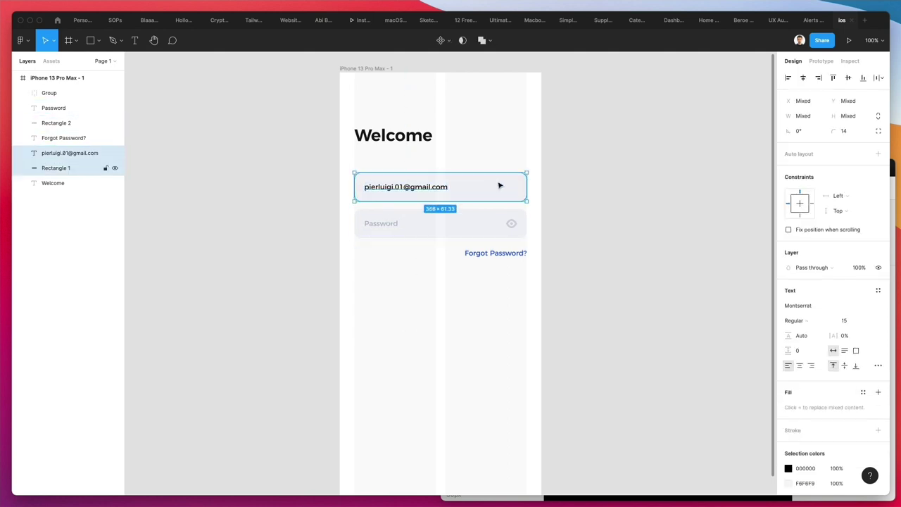
{"action": "key", "text": "super+c"}
{"action": "key", "text": "super+v"}
{"action": "left_click_drag", "start_coordinate": [479, 189], "coordinate": [483, 285]}
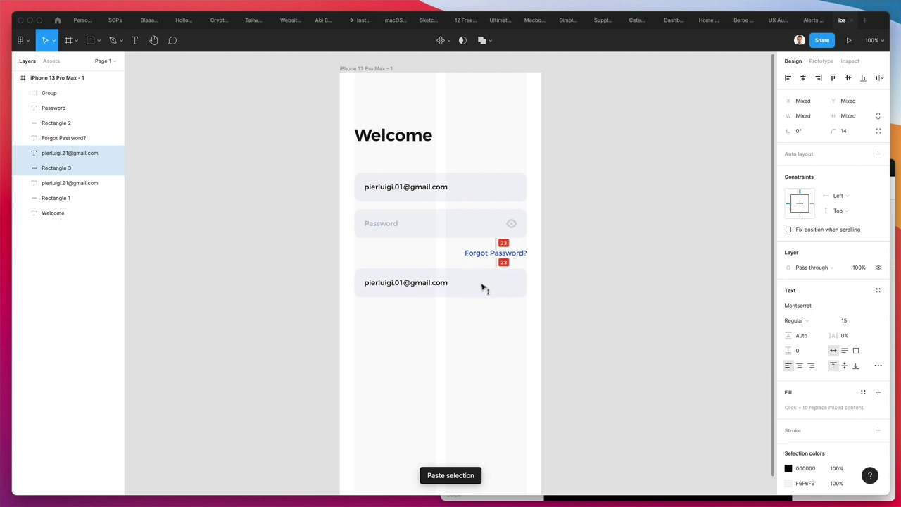
{"action": "left_click", "coordinate": [476, 338]}
- Retype the copied field's text as 'Sign In' and centre it in the button
{"action": "left_click", "coordinate": [415, 288]}
{"action": "double_click", "coordinate": [416, 288]}
{"action": "type", "text": "Sign In"}
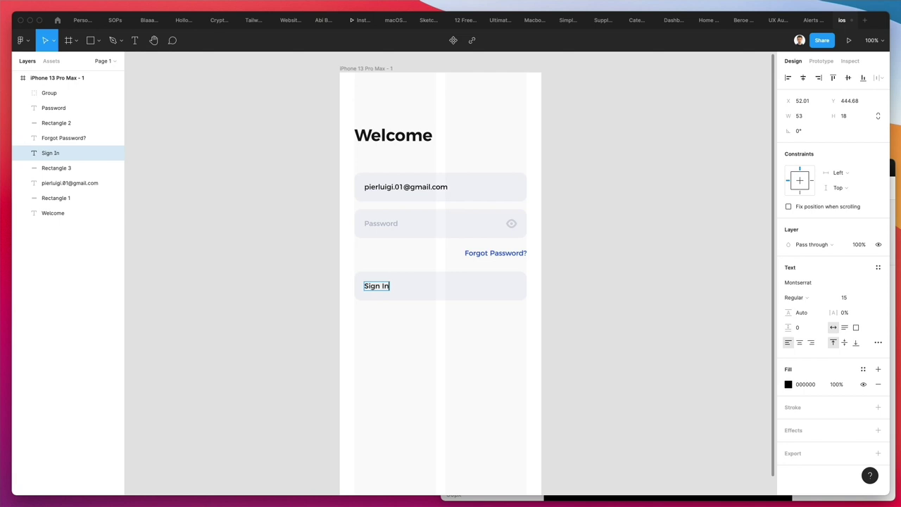
{"action": "key", "text": "Escape"}
{"action": "left_click", "coordinate": [455, 281], "text": "shift"}
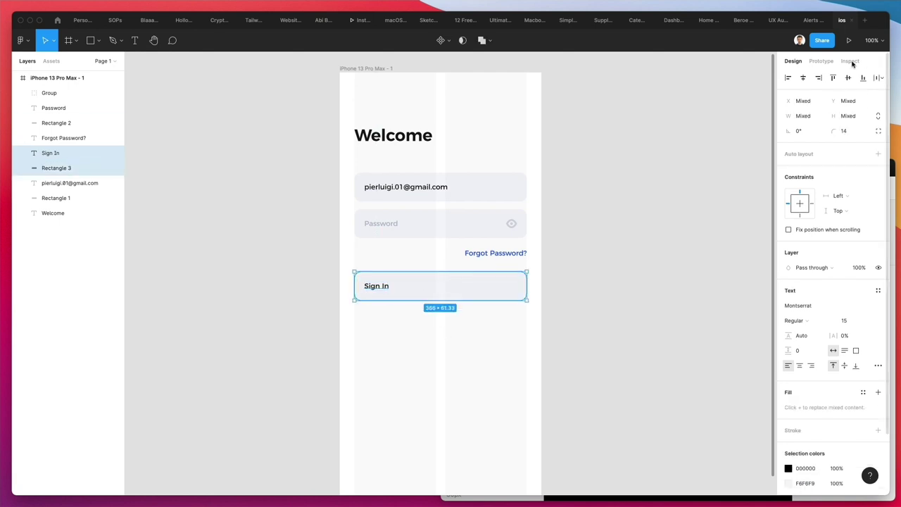
{"action": "left_click", "coordinate": [802, 77]}
{"action": "left_click", "coordinate": [497, 318]}
- Eyedrop the link's blue onto the button background and make the Sign In text white
{"action": "left_click", "coordinate": [464, 285]}
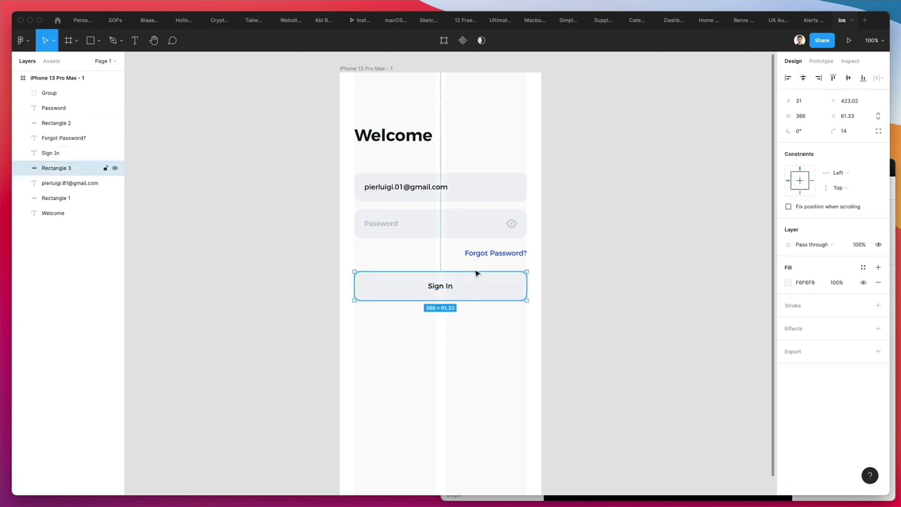
{"action": "scroll", "coordinate": [477, 267], "scroll_direction": "up", "scroll_amount": 5}
{"action": "key", "text": "i"}
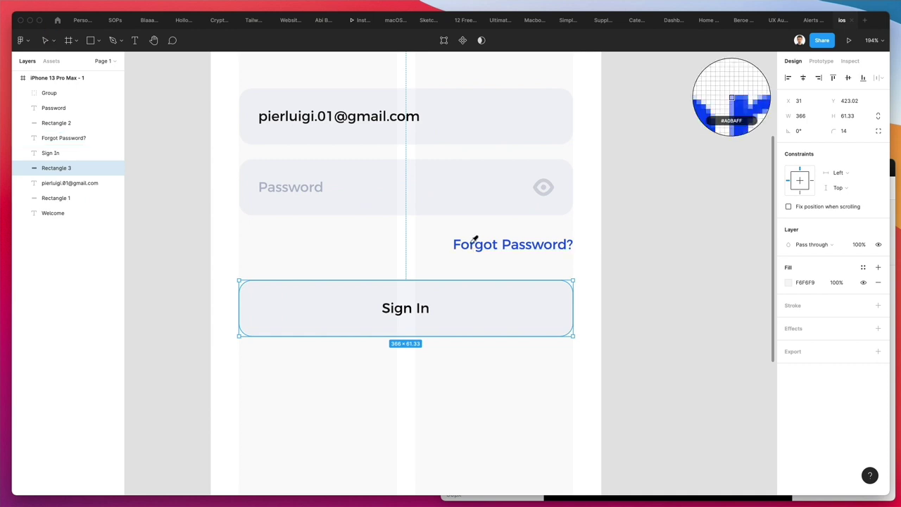
{"action": "left_click", "coordinate": [476, 239]}
{"action": "left_click", "coordinate": [405, 308]}
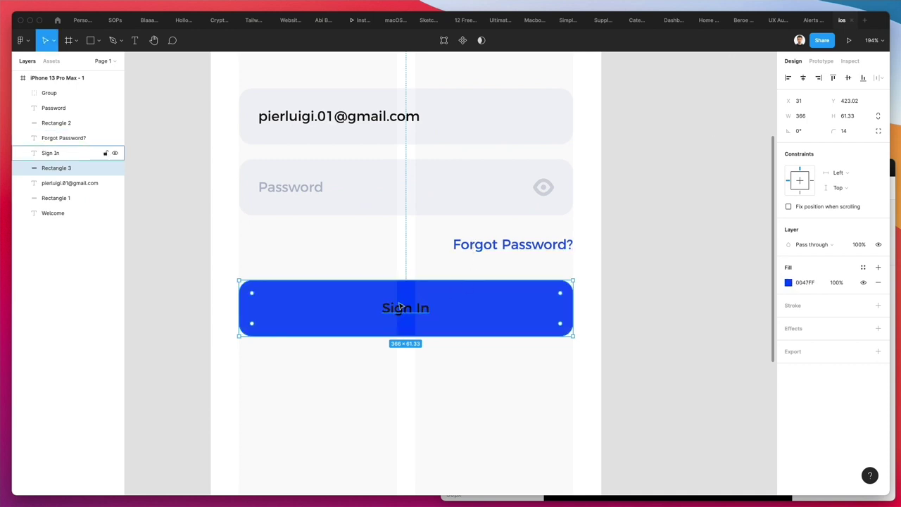
{"action": "key", "text": "i"}
{"action": "left_click", "coordinate": [408, 259]}
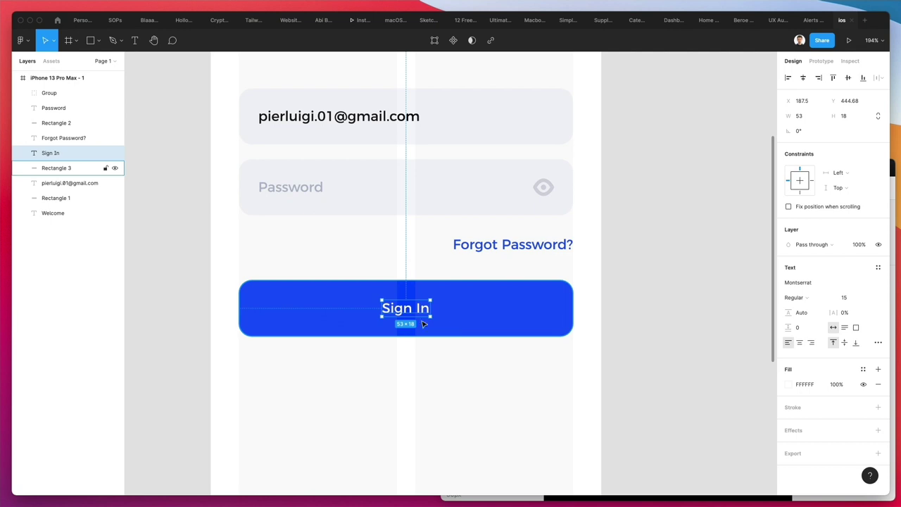
{"action": "left_click", "coordinate": [655, 313]}
{"action": "left_click", "coordinate": [408, 310]}
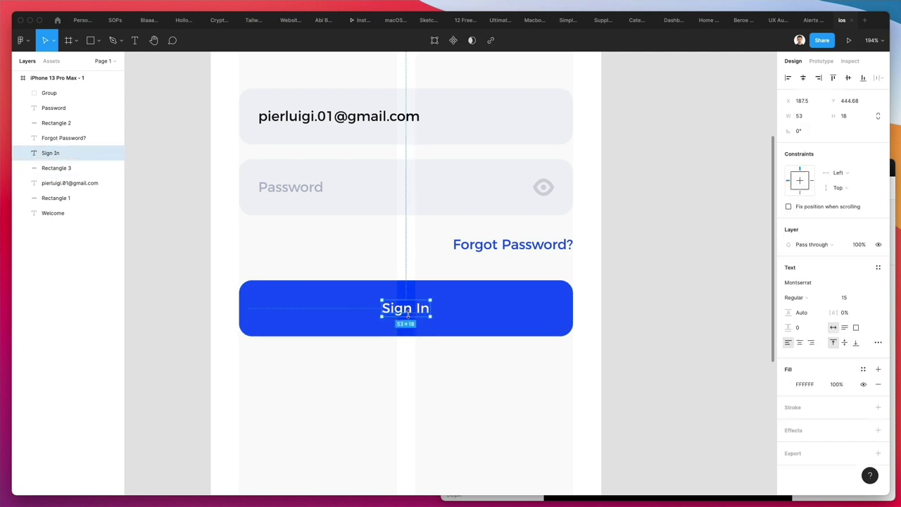
{"action": "scroll", "coordinate": [403, 343], "scroll_direction": "down", "scroll_amount": 2}
{"action": "left_click", "coordinate": [414, 352]}
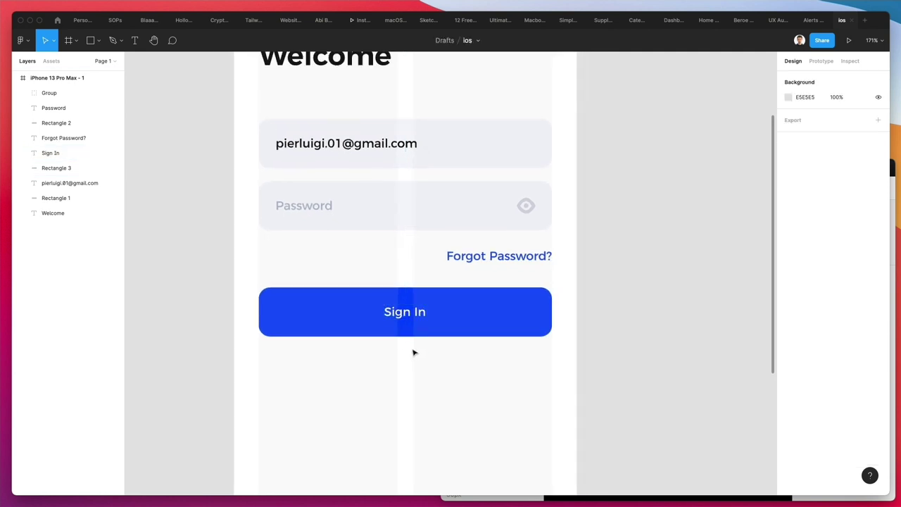
{"action": "scroll", "coordinate": [414, 352], "scroll_direction": "down", "scroll_amount": 4}
{"action": "scroll", "coordinate": [416, 332], "scroll_direction": "down", "scroll_amount": 1}
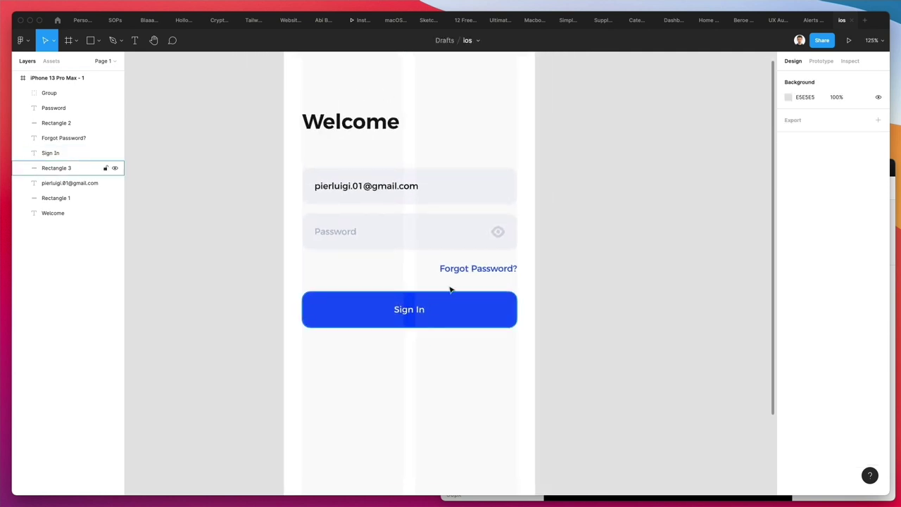
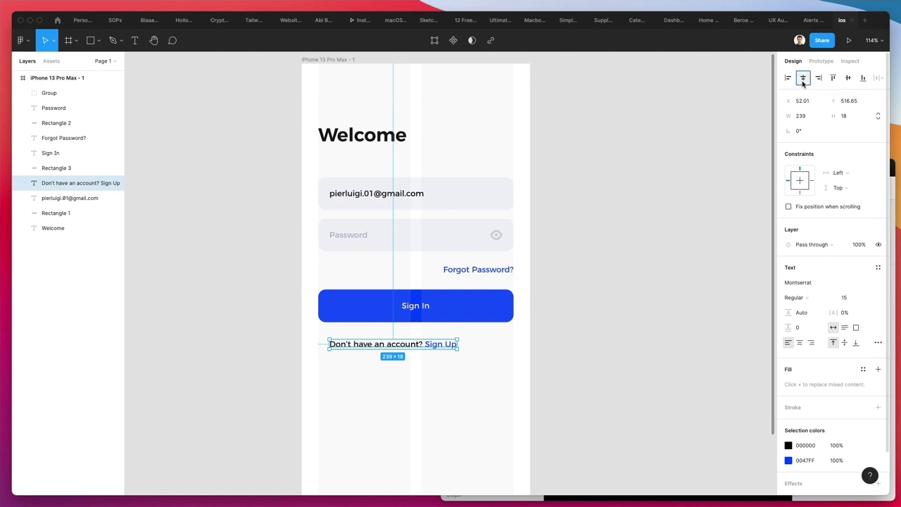
- Duplicate the Password text below the Sign Up line and change it to 'or sign in with'
{"action": "left_click", "coordinate": [610, 208]}
{"action": "scroll", "coordinate": [604, 206], "scroll_direction": "down", "scroll_amount": 5}
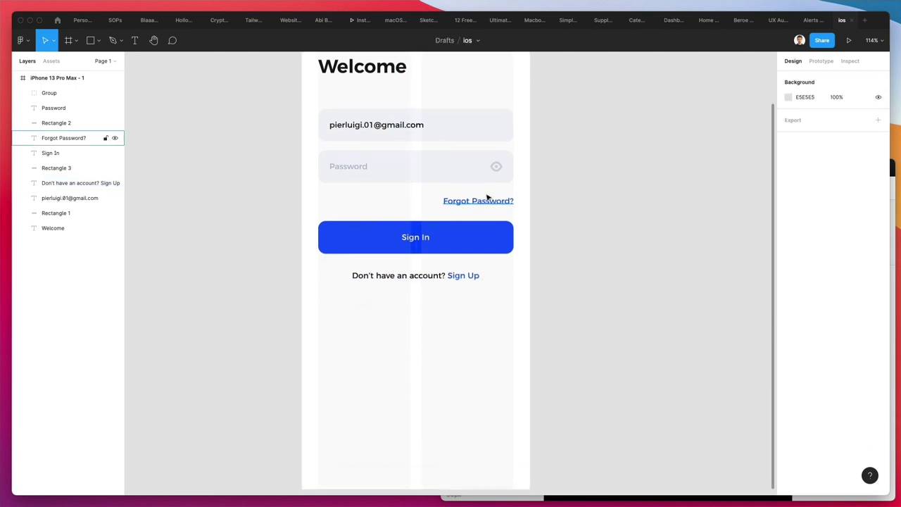
{"action": "scroll", "coordinate": [525, 196], "scroll_direction": "down", "scroll_amount": 2}
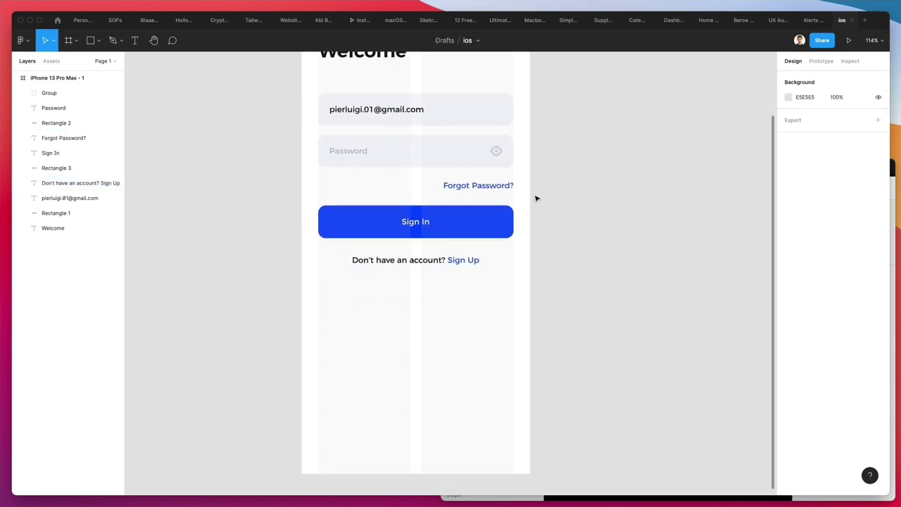
{"action": "scroll", "coordinate": [411, 258], "scroll_direction": "up", "scroll_amount": 4}
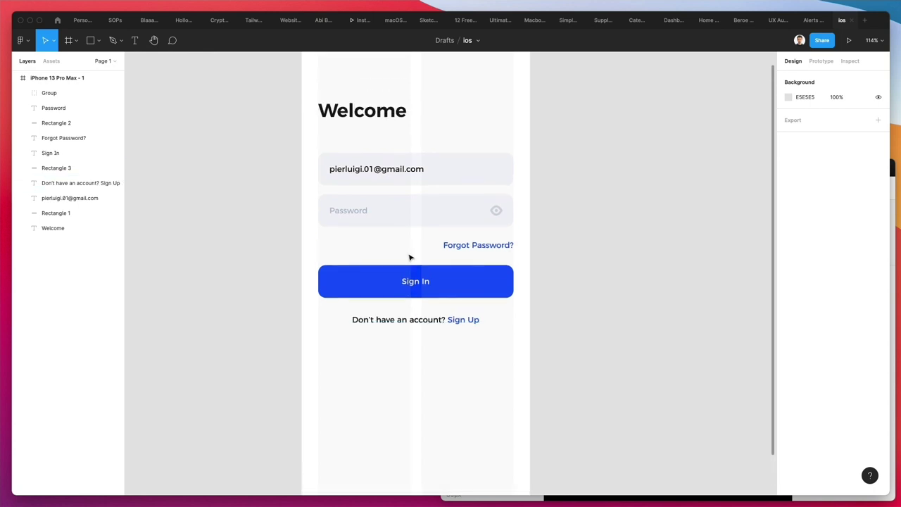
{"action": "scroll", "coordinate": [305, 157], "scroll_direction": "down", "scroll_amount": 3}
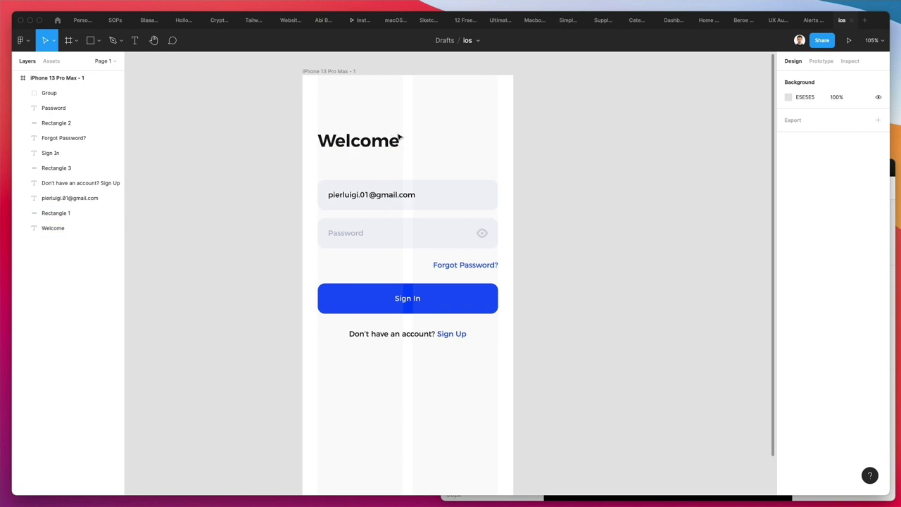
{"action": "scroll", "coordinate": [398, 283], "scroll_direction": "down", "scroll_amount": 2}
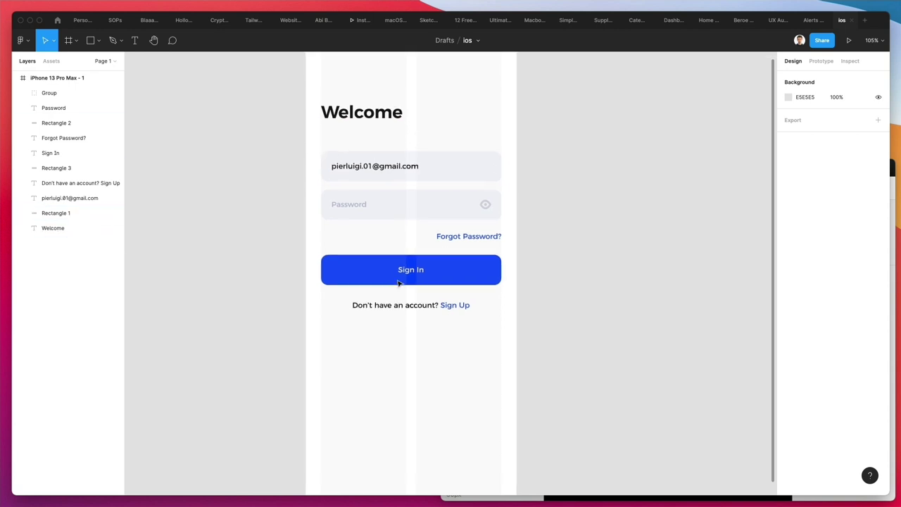
{"action": "left_click_drag", "start_coordinate": [361, 209], "coordinate": [359, 363]}
{"action": "double_click", "coordinate": [358, 362]}
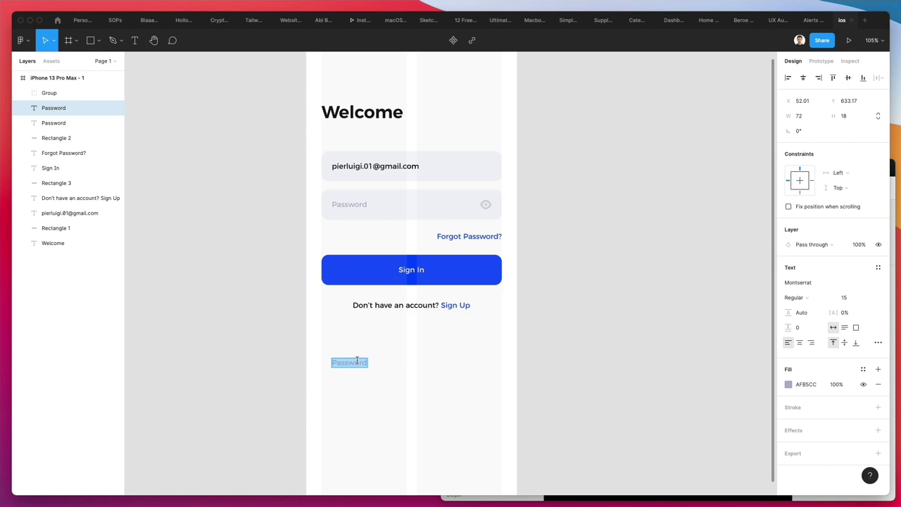
{"action": "type", "text": "or"}
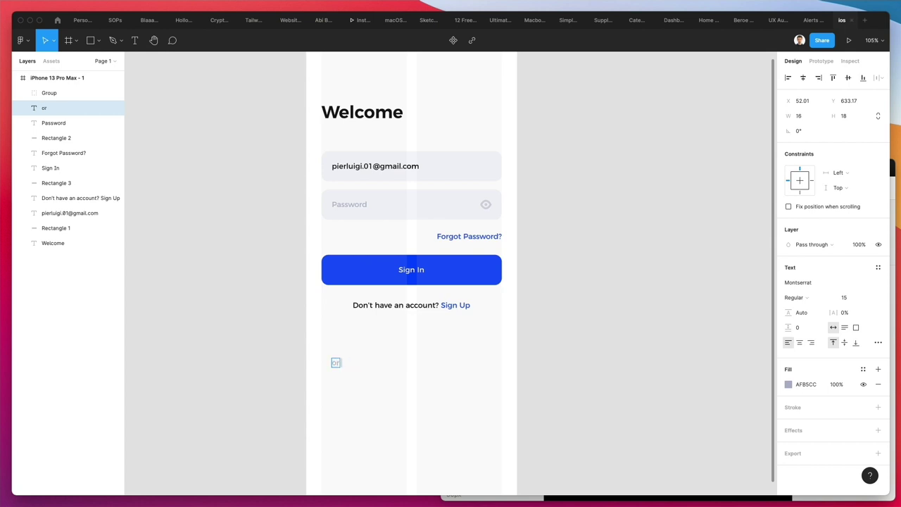
{"action": "type", "text": " sign in with"}
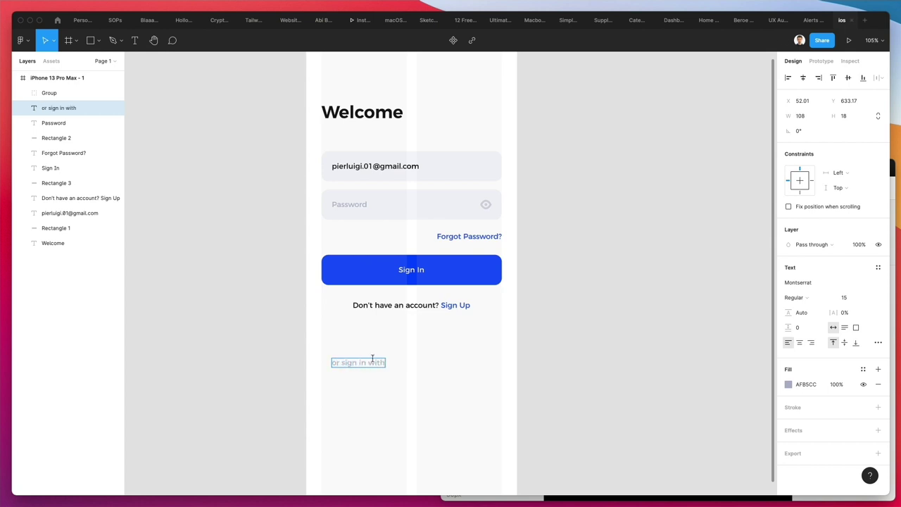
{"action": "key", "text": "Escape"}
- Centre the 'or sign in with' label horizontally in the frame
{"action": "left_click", "coordinate": [818, 77]}
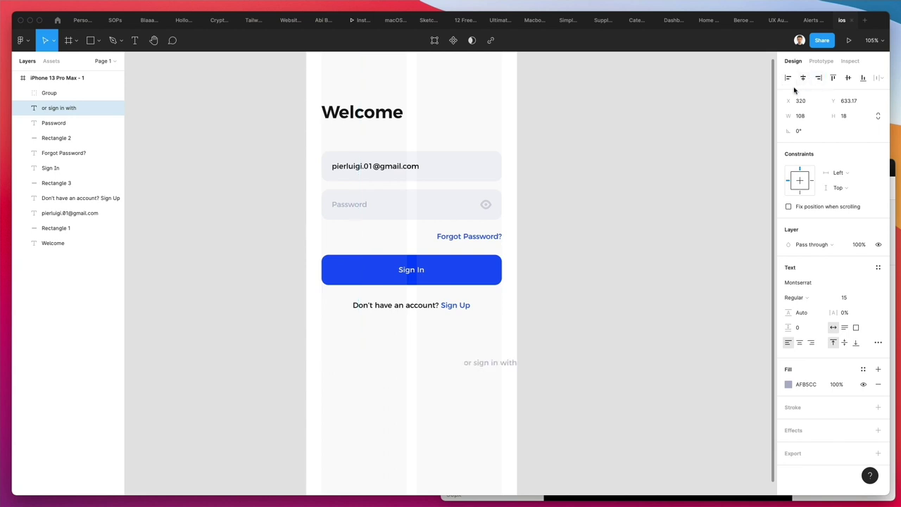
{"action": "left_click", "coordinate": [802, 78]}
{"action": "left_click", "coordinate": [493, 387]}
{"action": "scroll", "coordinate": [486, 373], "scroll_direction": "up", "scroll_amount": 3}
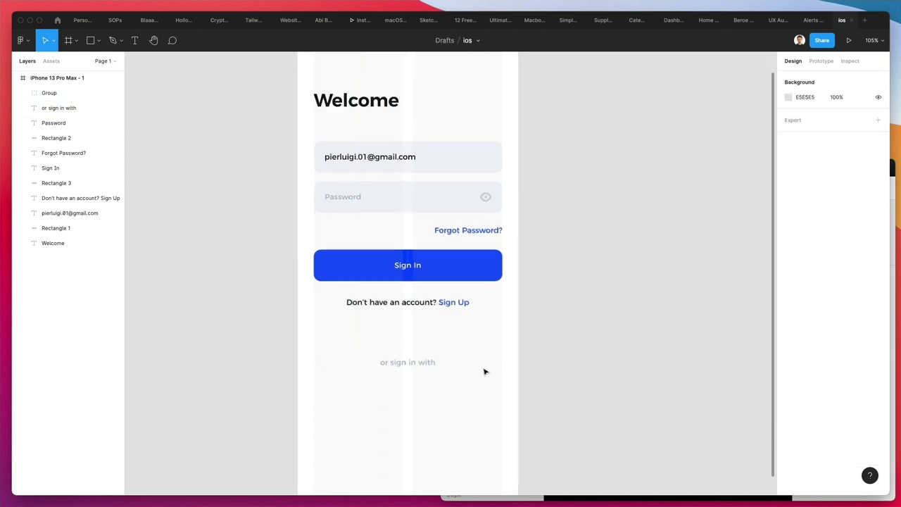
- Draw a divider line left of the label and duplicate it to the right side
{"action": "key", "text": "l"}
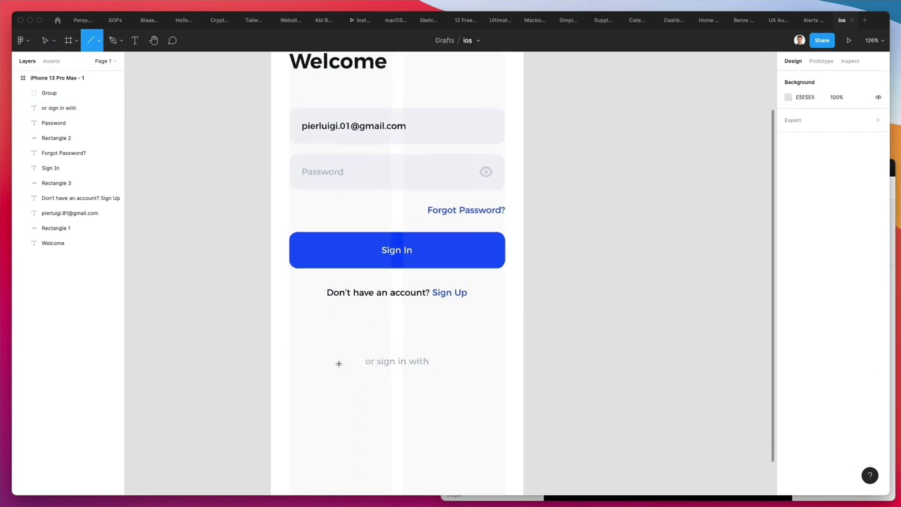
{"action": "left_click_drag", "start_coordinate": [352, 361], "coordinate": [288, 361]}
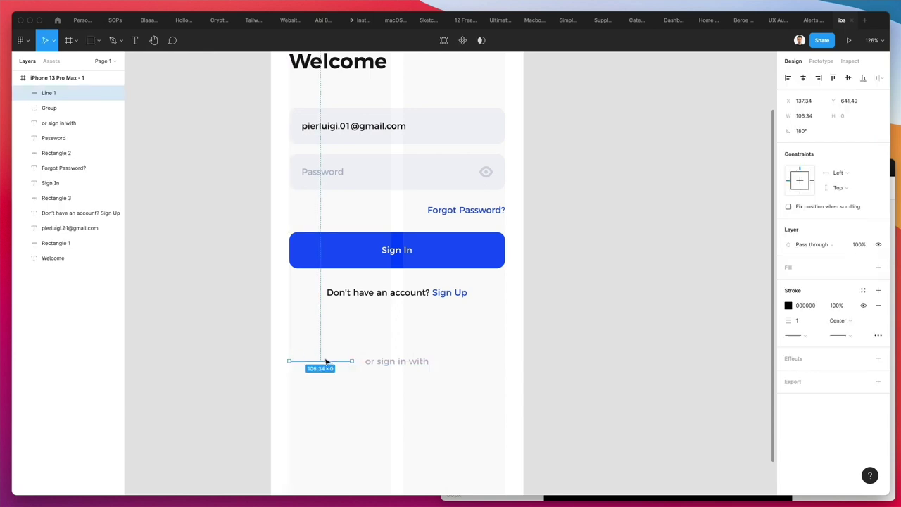
{"action": "left_click_drag", "start_coordinate": [324, 364], "coordinate": [512, 364]}
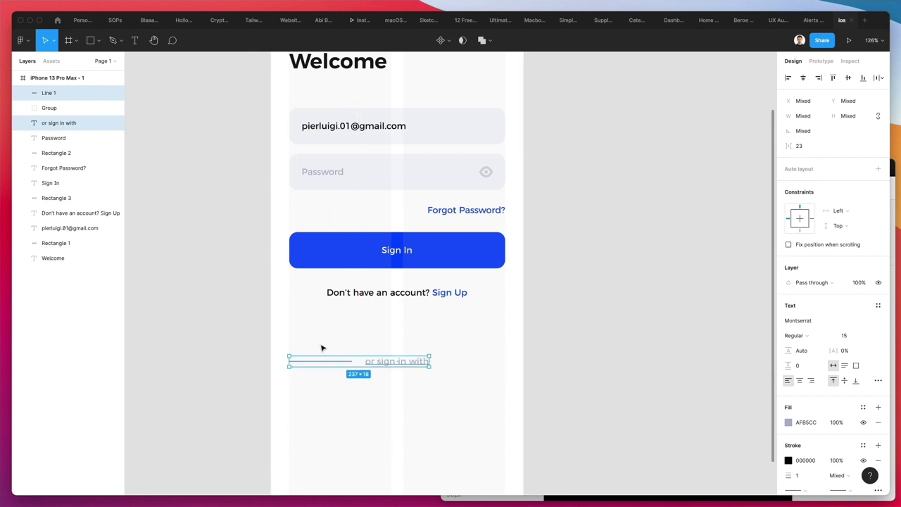
{"action": "left_click", "coordinate": [324, 351]}
{"action": "left_click_drag", "start_coordinate": [320, 362], "coordinate": [474, 363]}
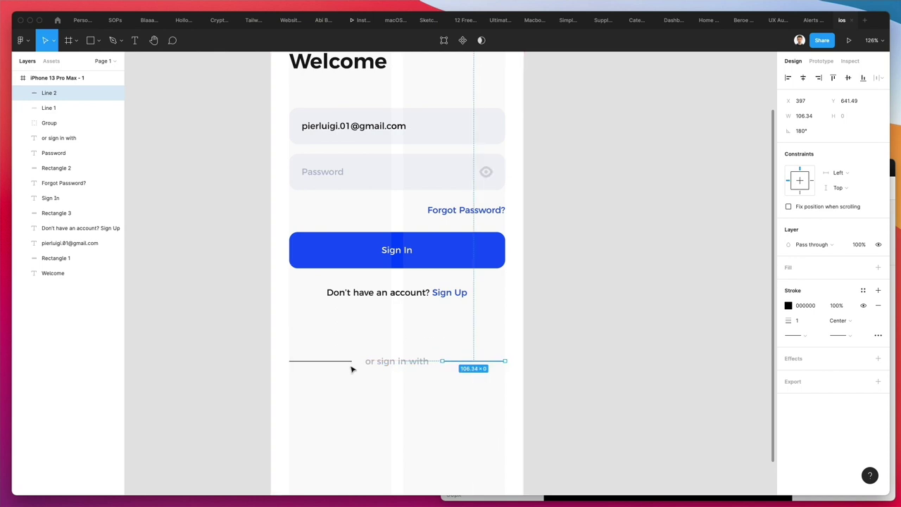
- Colour both divider lines with the label's grey
{"action": "scroll", "coordinate": [352, 369], "scroll_direction": "up", "scroll_amount": 5}
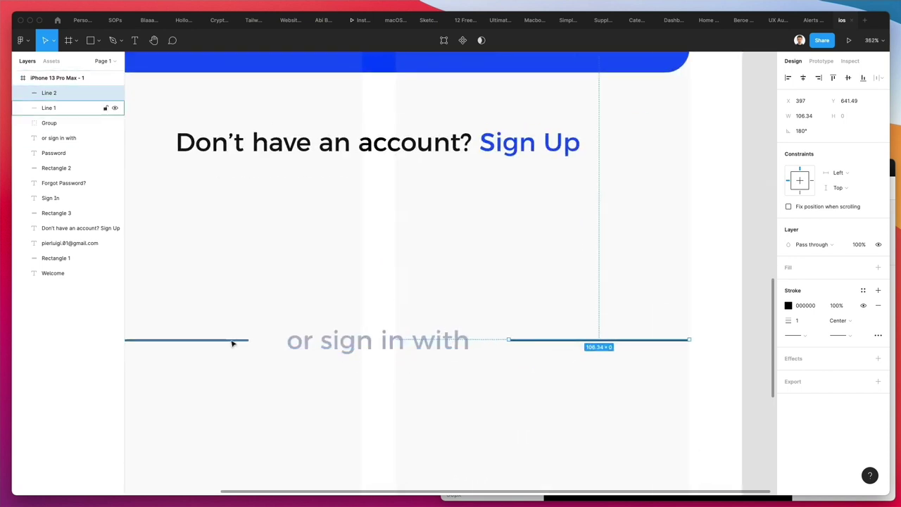
{"action": "left_click", "coordinate": [232, 344], "text": "shift"}
{"action": "key", "text": "i"}
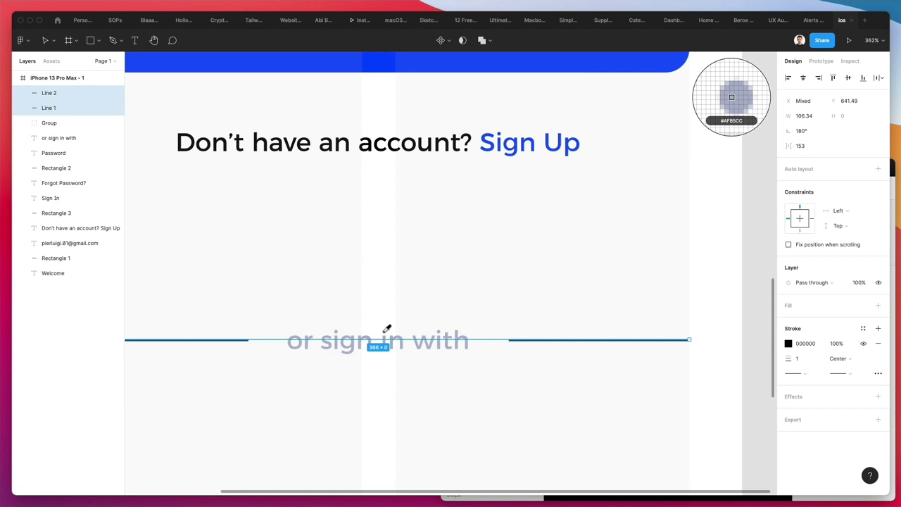
{"action": "left_click", "coordinate": [387, 329]}
{"action": "left_click", "coordinate": [427, 286]}
- Nudge the row of lines and label slightly down
{"action": "scroll", "coordinate": [432, 289], "scroll_direction": "down", "scroll_amount": 5}
{"action": "scroll", "coordinate": [445, 299], "scroll_direction": "down", "scroll_amount": 2}
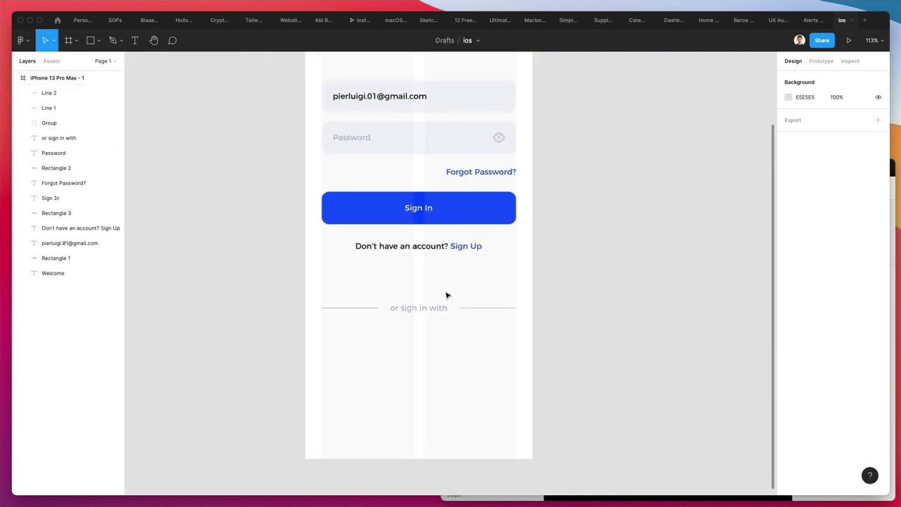
{"action": "left_click_drag", "start_coordinate": [516, 285], "coordinate": [337, 342]}
{"action": "key", "text": "shift+Down"}
{"action": "key", "text": "shift+Down"}
- Duplicate the blue Sign In button below the divider and narrow it to about half width (173)
{"action": "left_click", "coordinate": [456, 404]}
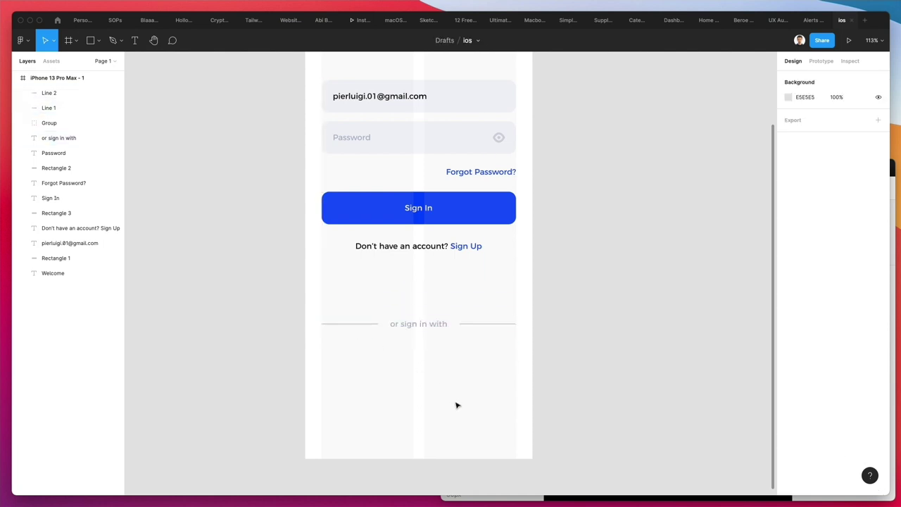
{"action": "left_click", "coordinate": [419, 208]}
{"action": "left_click", "coordinate": [370, 202], "text": "shift"}
{"action": "left_click_drag", "start_coordinate": [438, 204], "coordinate": [453, 368]}
{"action": "key", "text": "Escape"}
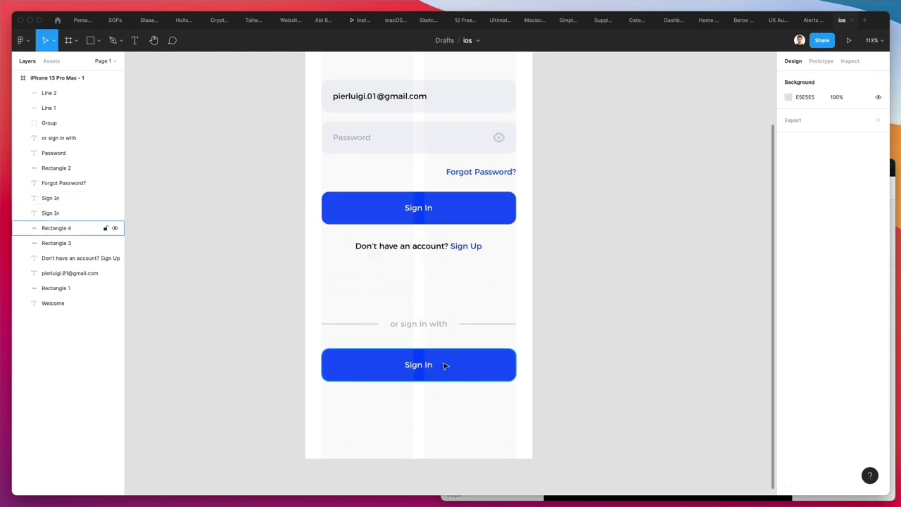
{"action": "left_click", "coordinate": [456, 366]}
{"action": "left_click_drag", "start_coordinate": [516, 361], "coordinate": [380, 371]}
{"action": "left_click", "coordinate": [504, 348]}
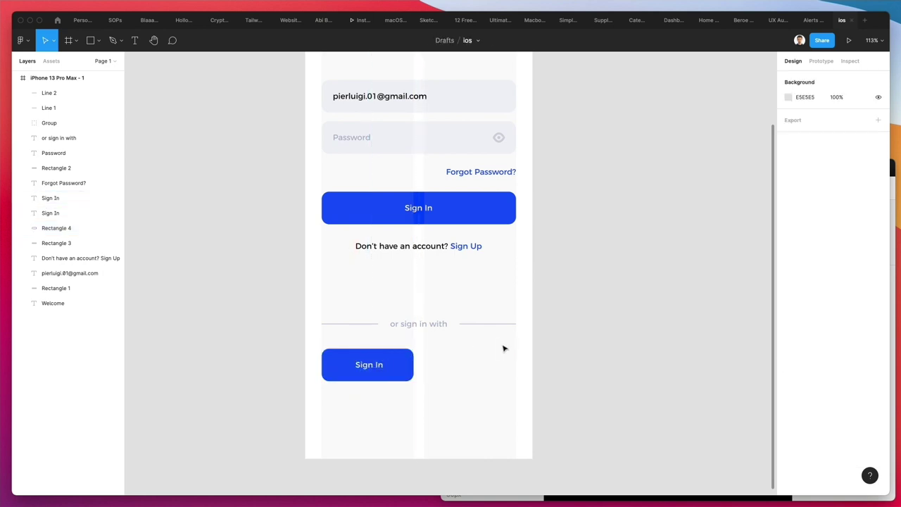
{"action": "left_click", "coordinate": [182, 22]}
{"action": "scroll", "coordinate": [419, 157], "scroll_direction": "down", "scroll_amount": 5}
{"action": "scroll", "coordinate": [418, 157], "scroll_direction": "down", "scroll_amount": 3}
{"action": "scroll", "coordinate": [418, 158], "scroll_direction": "down", "scroll_amount": 2}
{"action": "scroll", "coordinate": [419, 158], "scroll_direction": "right", "scroll_amount": 2}
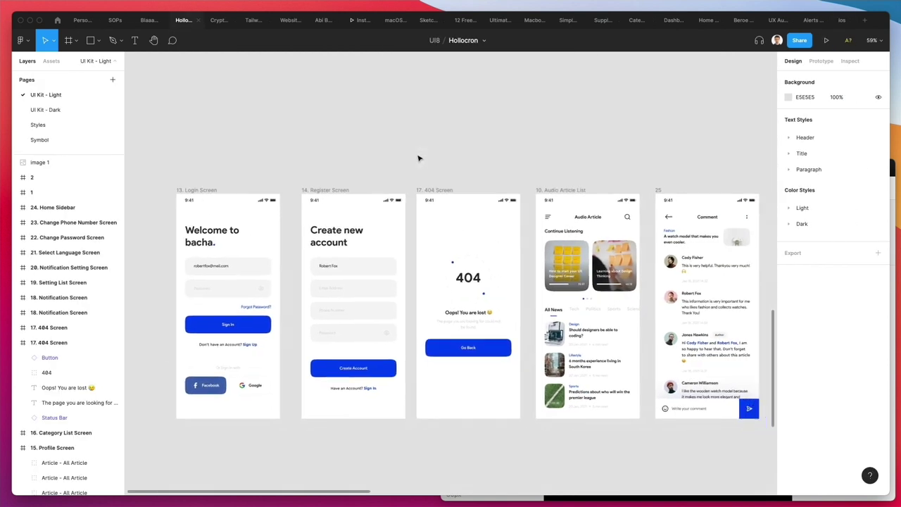
{"action": "scroll", "coordinate": [415, 151], "scroll_direction": "down", "scroll_amount": 4}
{"action": "scroll", "coordinate": [415, 151], "scroll_direction": "up", "scroll_amount": 1}
{"action": "scroll", "coordinate": [416, 151], "scroll_direction": "up", "scroll_amount": 3}
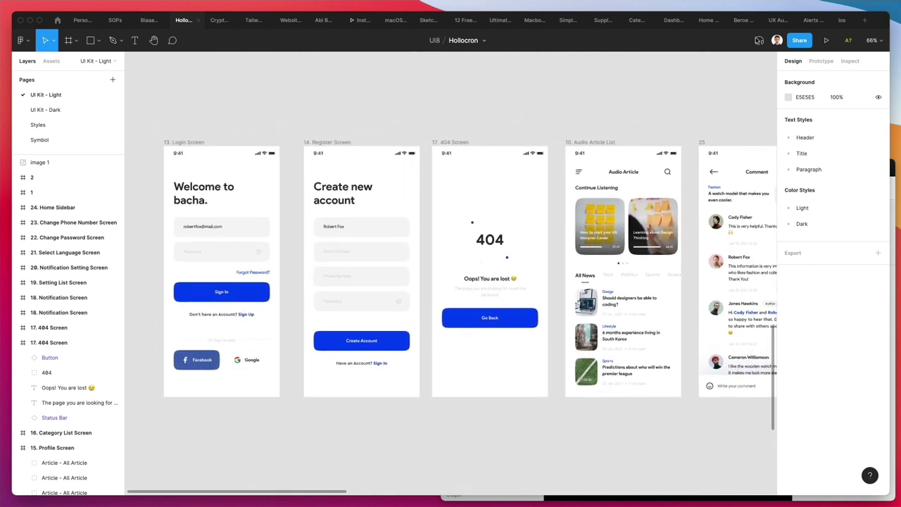
{"action": "left_click", "coordinate": [774, 21]}
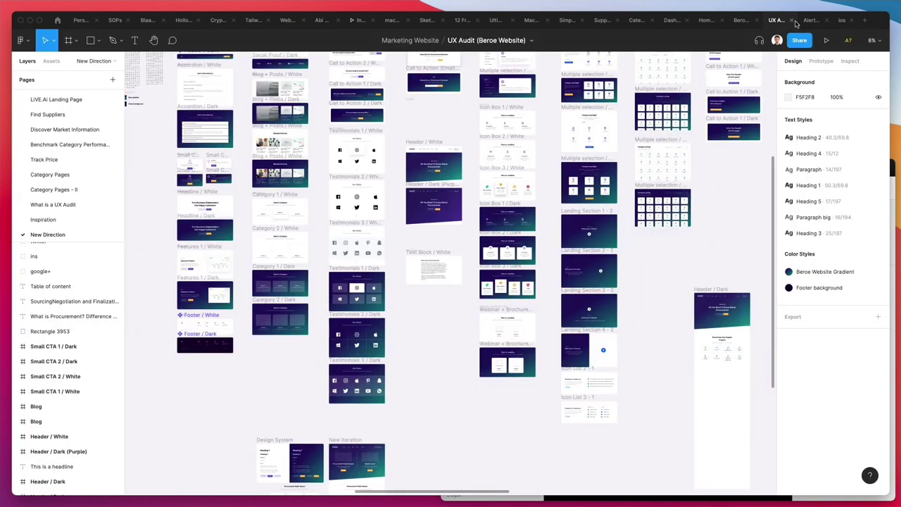
{"action": "left_click", "coordinate": [810, 21]}
{"action": "left_click", "coordinate": [841, 21]}
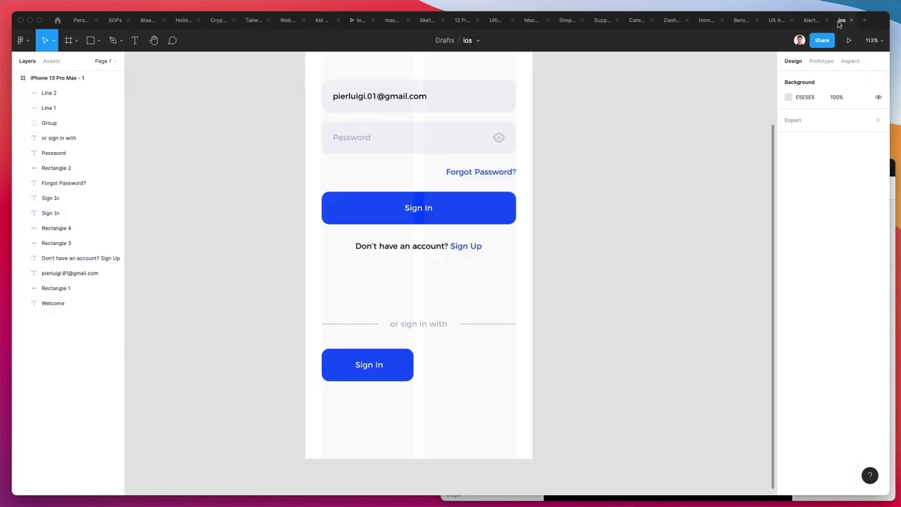
- Change the lower button's label from Sign In to 'Facebook'
{"action": "left_click", "coordinate": [371, 365]}
{"action": "double_click", "coordinate": [371, 363]}
{"action": "type", "text": "Facebook"}
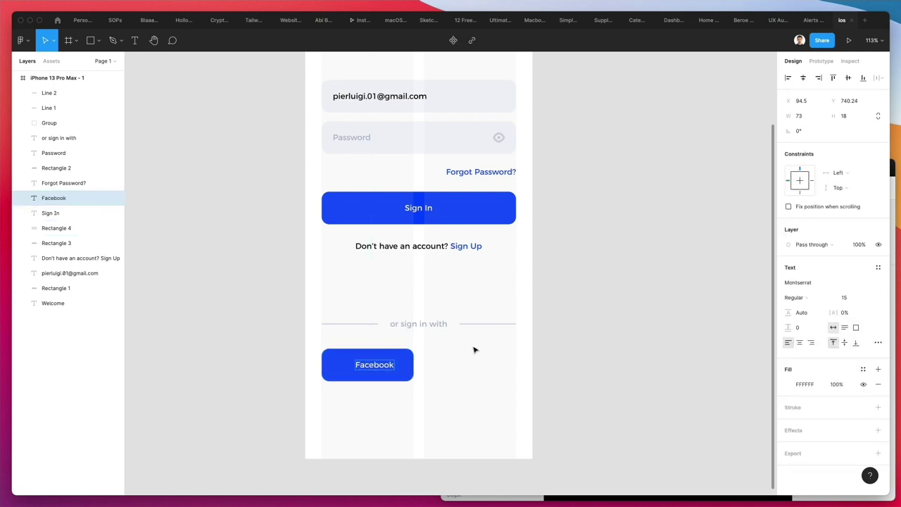
{"action": "key", "text": "Escape"}
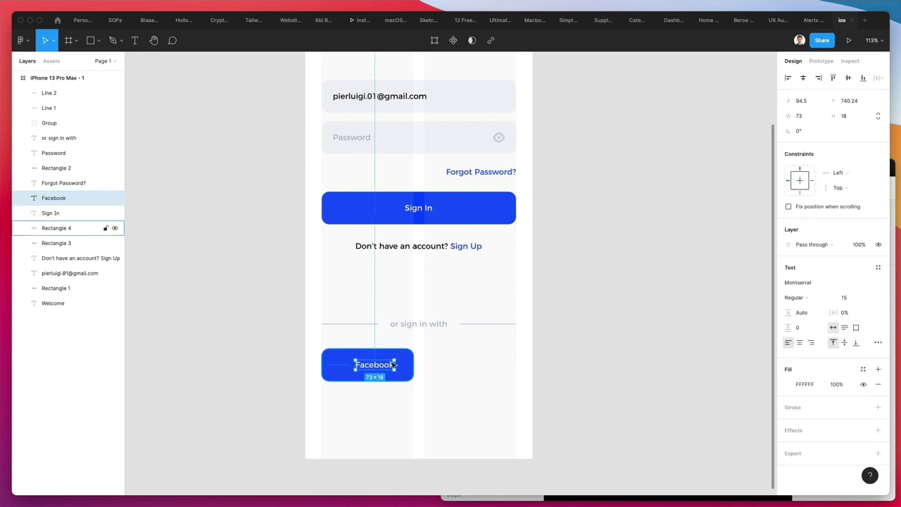
{"action": "left_click", "coordinate": [407, 364], "text": "shift"}
{"action": "left_click", "coordinate": [577, 376]}
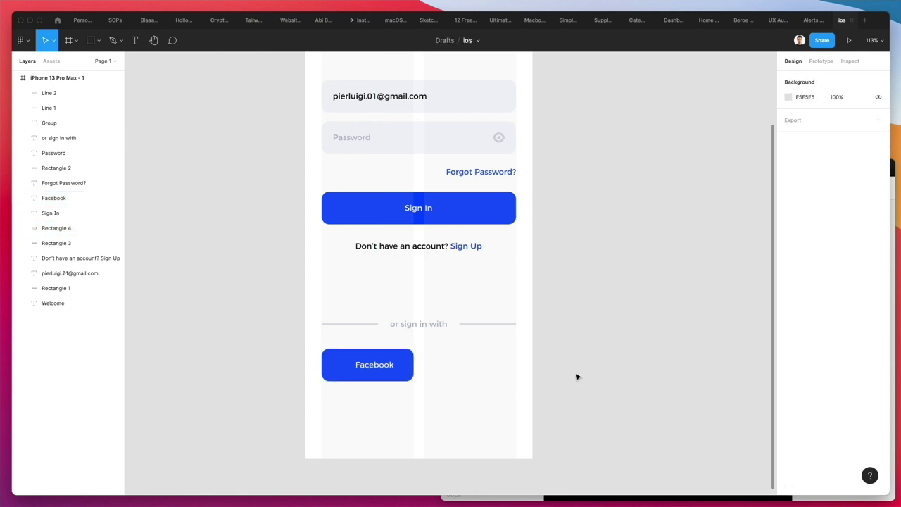
- Search Nucleo for 'facebook', drop the f icon onto the button, and ungroup the 64×64 logo
{"action": "left_click", "coordinate": [551, 497]}
{"action": "type", "text": "facebook"}
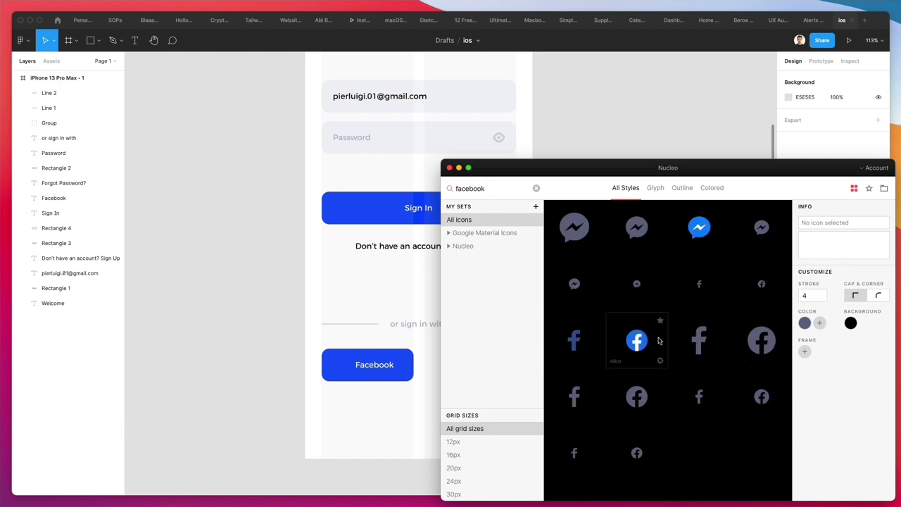
{"action": "left_click_drag", "start_coordinate": [701, 340], "coordinate": [345, 367]}
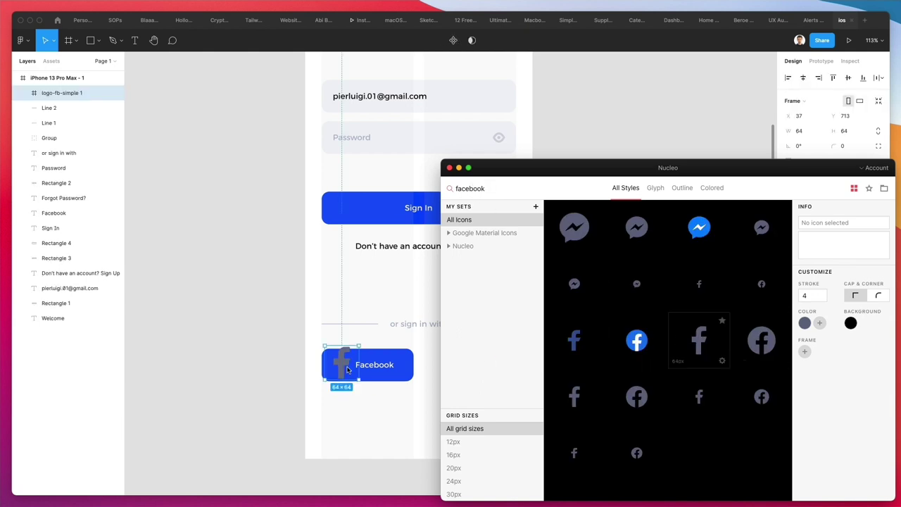
{"action": "scroll", "coordinate": [346, 366], "scroll_direction": "up", "scroll_amount": 5}
{"action": "left_click", "coordinate": [345, 346], "text": "super"}
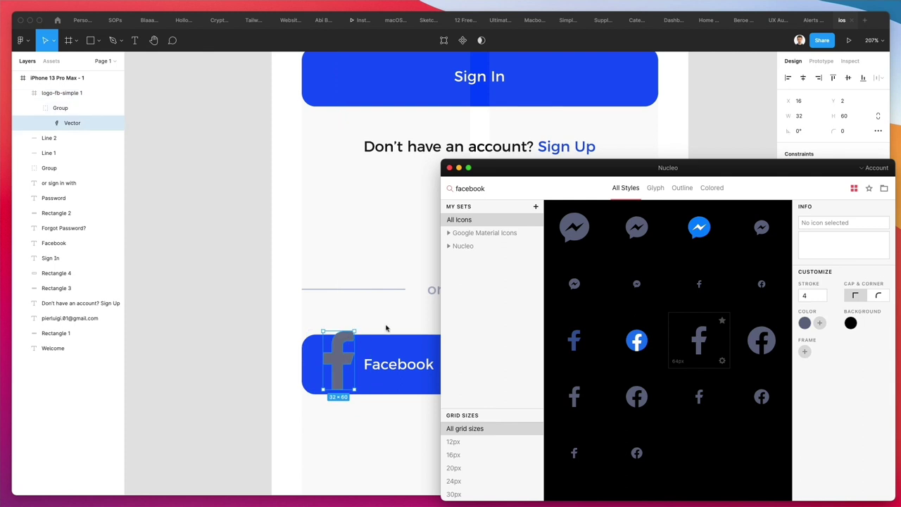
{"action": "left_click", "coordinate": [373, 336]}
{"action": "key", "text": "Escape"}
{"action": "left_click", "coordinate": [343, 340]}
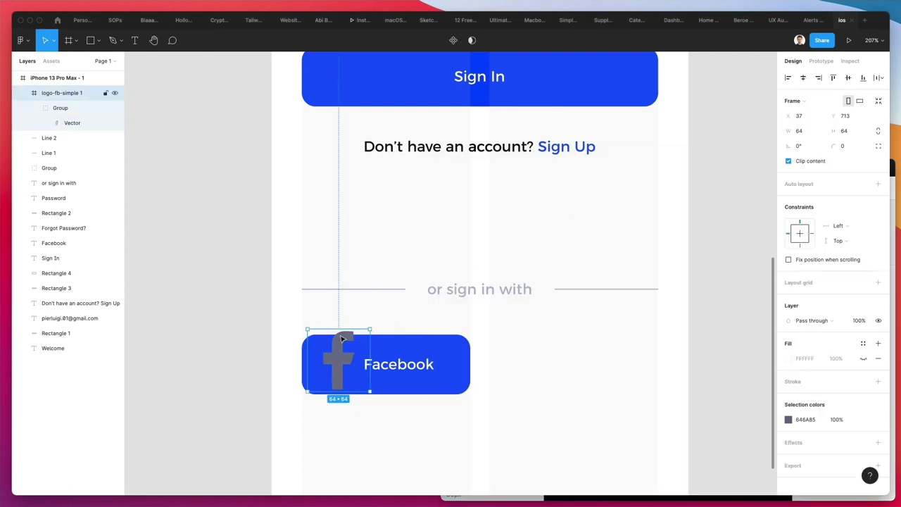
{"action": "key", "text": "shift+super+g"}
- Shrink the Facebook f to about half size, make it white, and nudge it left
{"action": "key", "text": "k"}
{"action": "left_click_drag", "start_coordinate": [343, 328], "coordinate": [336, 363]}
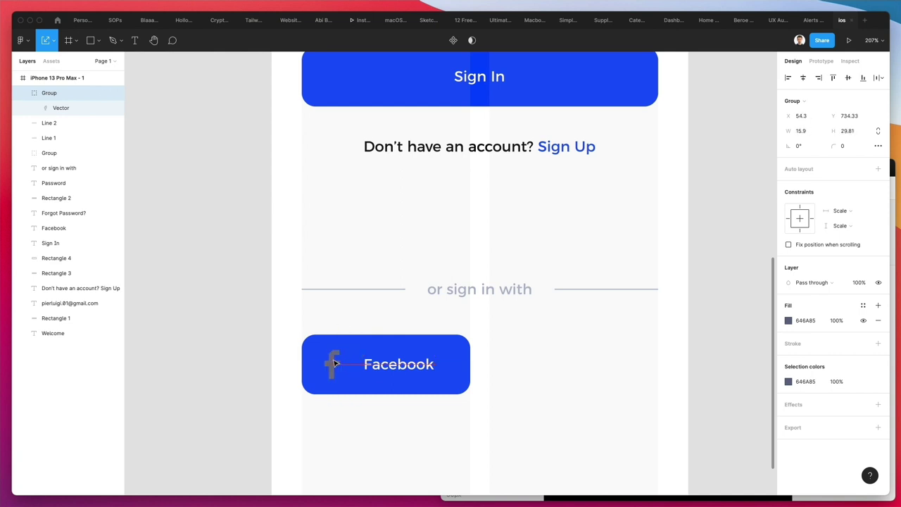
{"action": "key", "text": "i"}
{"action": "left_click", "coordinate": [290, 312]}
{"action": "left_click", "coordinate": [312, 328]}
{"action": "left_click", "coordinate": [335, 363]}
{"action": "key", "text": "Left"}
{"action": "key", "text": "Left"}
{"action": "key", "text": "Left"}
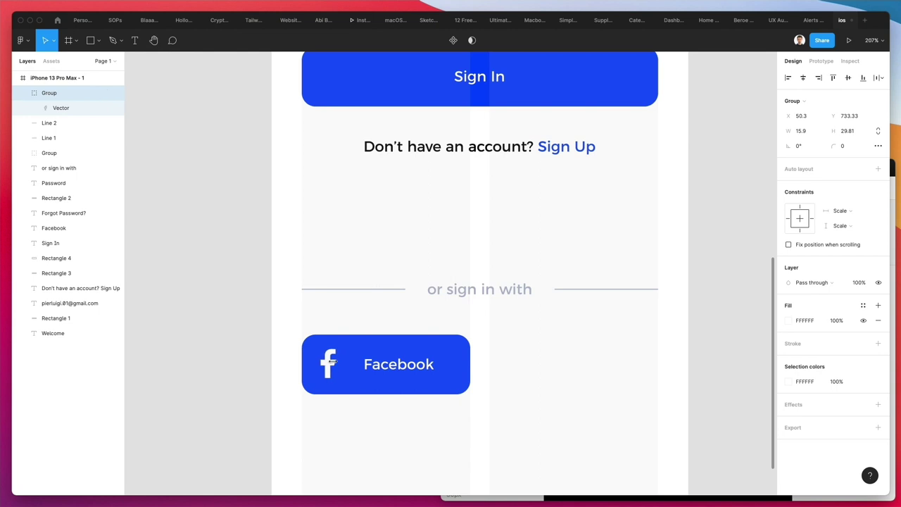
- Duplicate the whole Facebook button to its right
{"action": "left_click", "coordinate": [398, 364]}
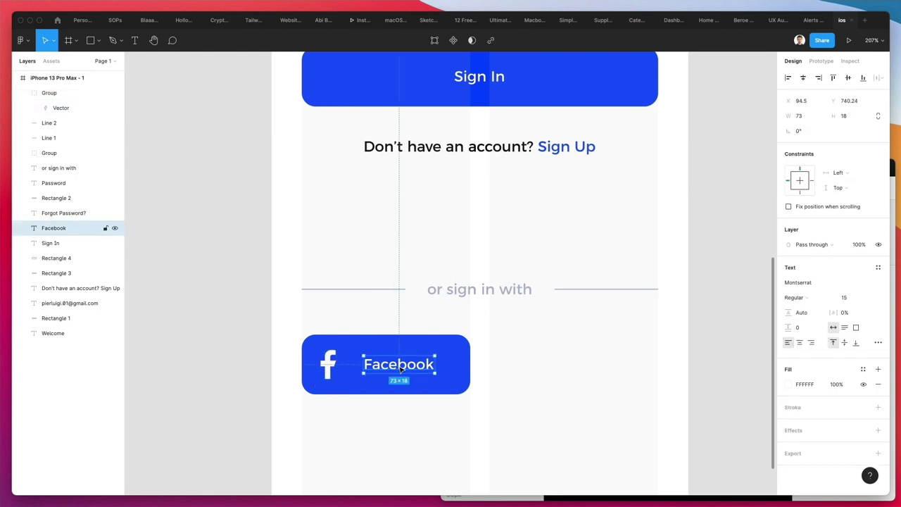
{"action": "key", "text": "shift+0"}
{"action": "left_click", "coordinate": [503, 384]}
{"action": "left_click_drag", "start_coordinate": [470, 358], "coordinate": [347, 388]}
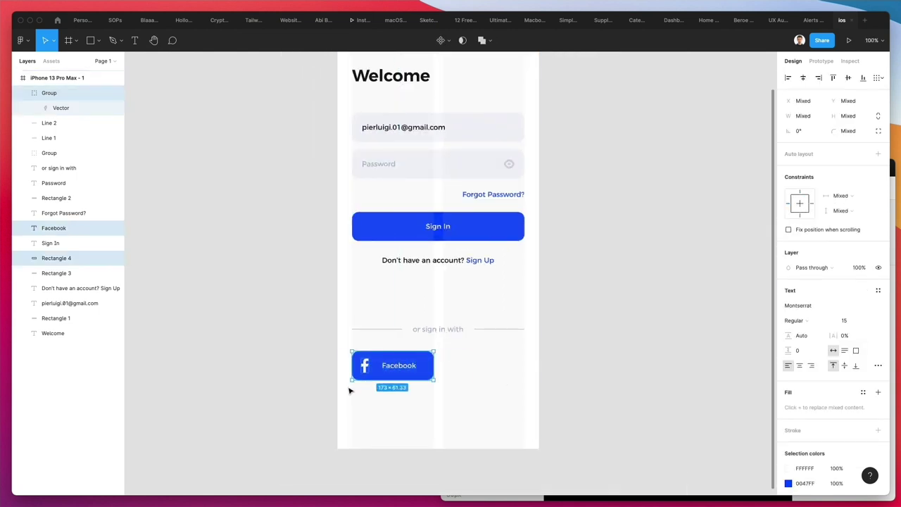
{"action": "left_click_drag", "start_coordinate": [425, 371], "coordinate": [491, 373]}
{"action": "key", "text": "Escape"}
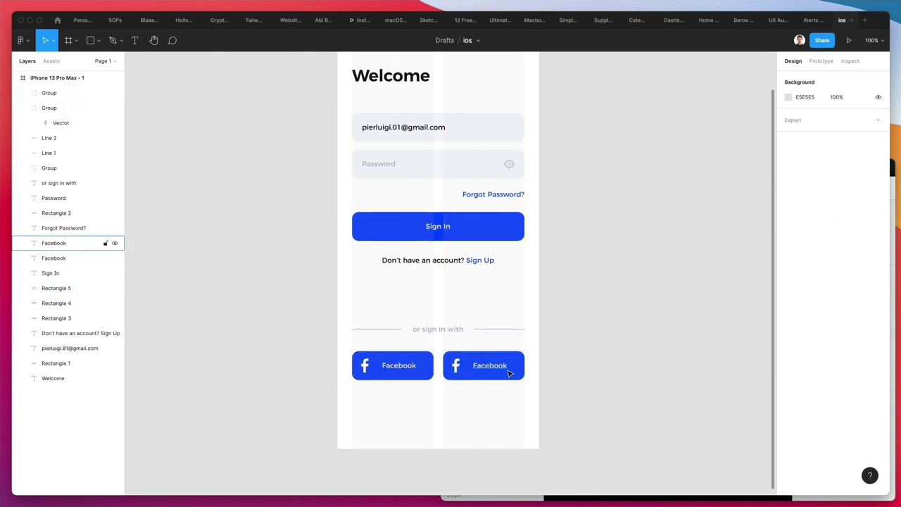
{"action": "scroll", "coordinate": [489, 366], "scroll_direction": "up", "scroll_amount": 5}
- Relabel the duplicate button 'Google' and delete its f icon
{"action": "left_click", "coordinate": [487, 367]}
{"action": "double_click", "coordinate": [486, 364]}
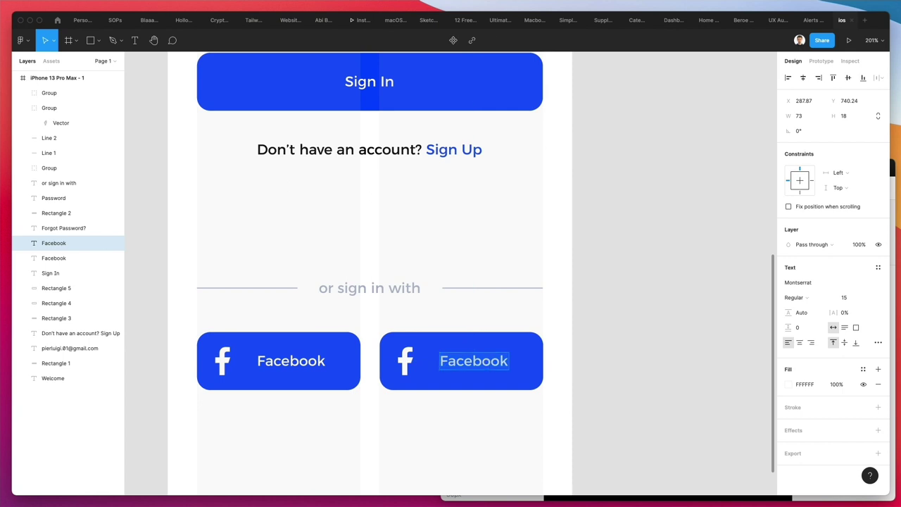
{"action": "type", "text": "Google"}
{"action": "scroll", "coordinate": [492, 340], "scroll_direction": "up", "scroll_amount": 1}
{"action": "key", "text": "Escape"}
{"action": "left_click", "coordinate": [406, 361]}
{"action": "key", "text": "Delete"}
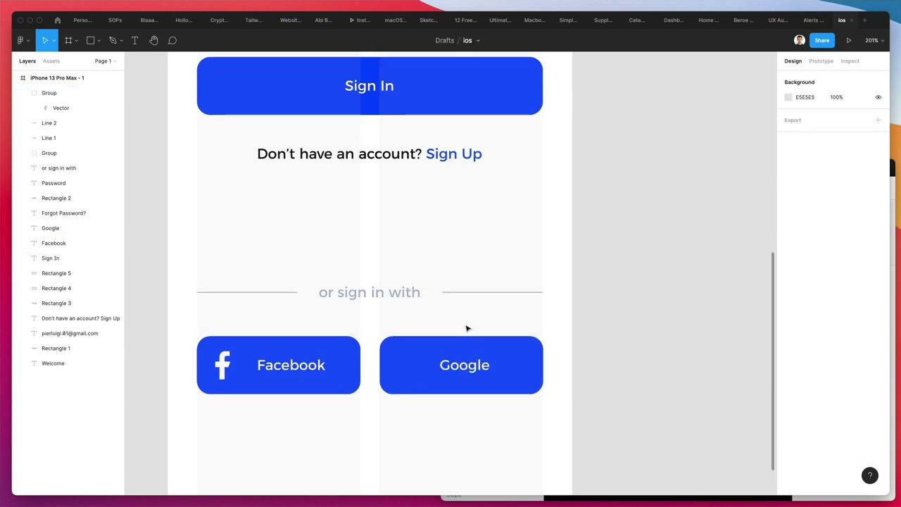
{"action": "left_click", "coordinate": [462, 367]}
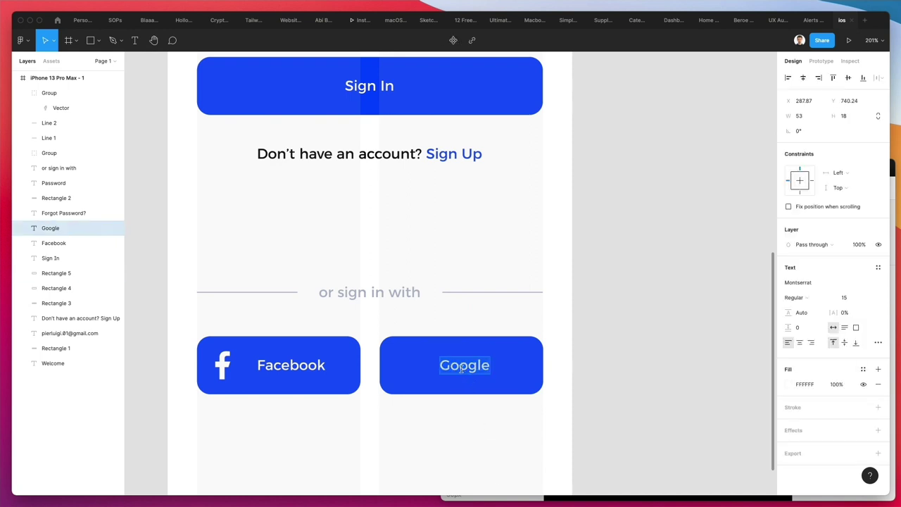
{"action": "left_click", "coordinate": [563, 501]}
- Search Nucleo for 'Google', place the coloured G icon on the button, and size it like the f
{"action": "double_click", "coordinate": [479, 189]}
{"action": "type", "text": "Google"}
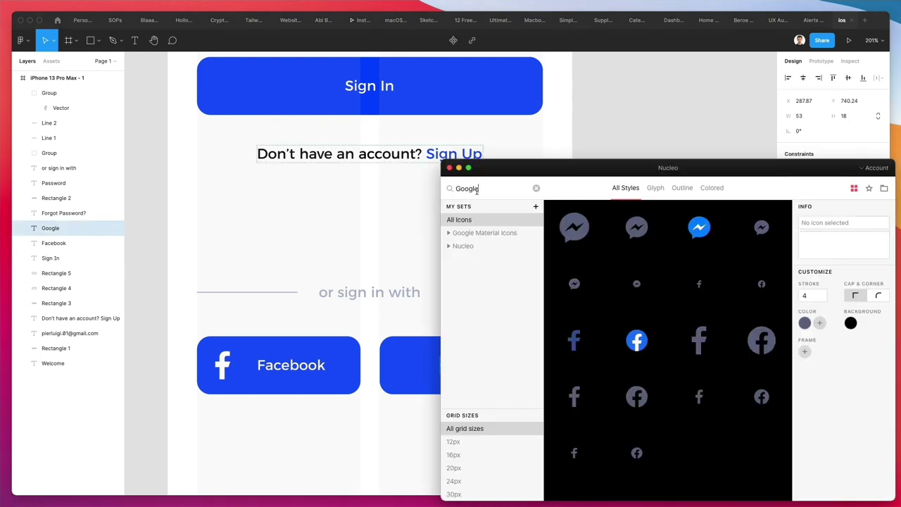
{"action": "left_click_drag", "start_coordinate": [573, 284], "coordinate": [416, 357]}
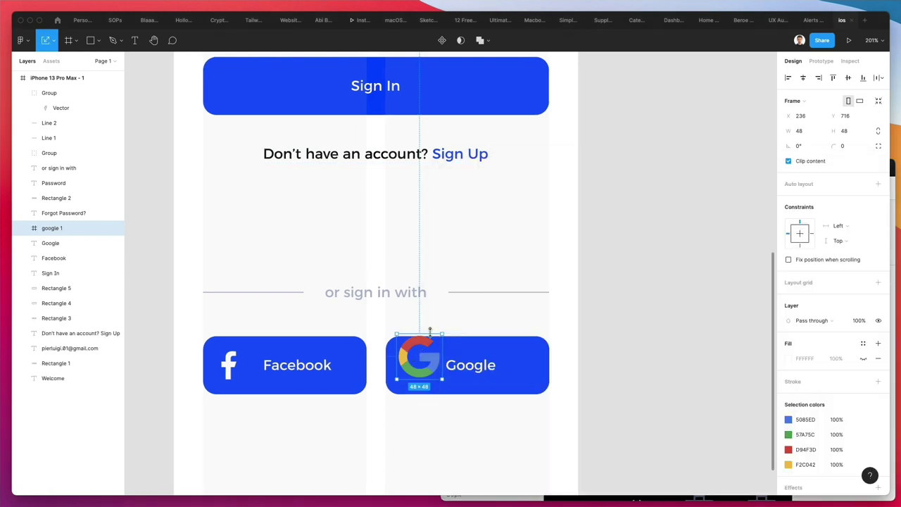
{"action": "left_click_drag", "start_coordinate": [417, 352], "coordinate": [245, 362]}
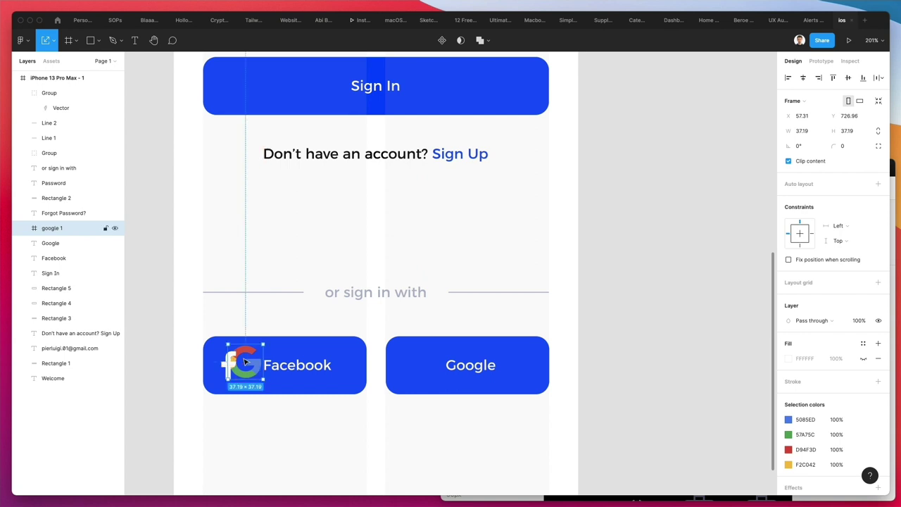
{"action": "key", "text": "super+shift+g"}
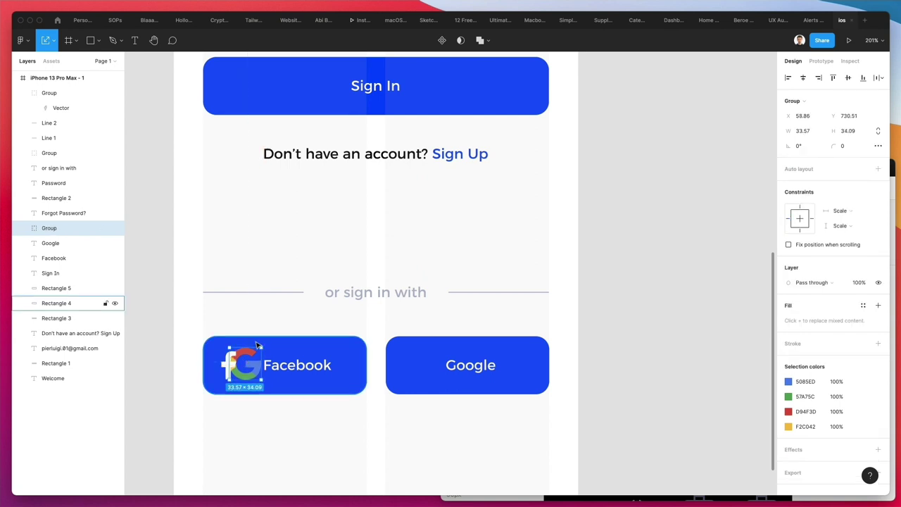
{"action": "left_click_drag", "start_coordinate": [252, 349], "coordinate": [416, 374]}
- Give the Google button a grey stroke matching the dividers and a white fill
{"action": "left_click", "coordinate": [454, 353]}
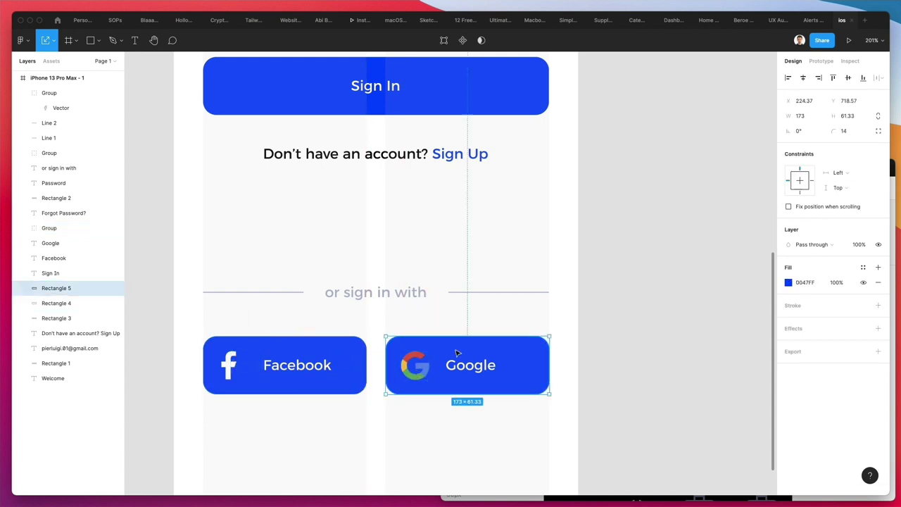
{"action": "left_click", "coordinate": [783, 324]}
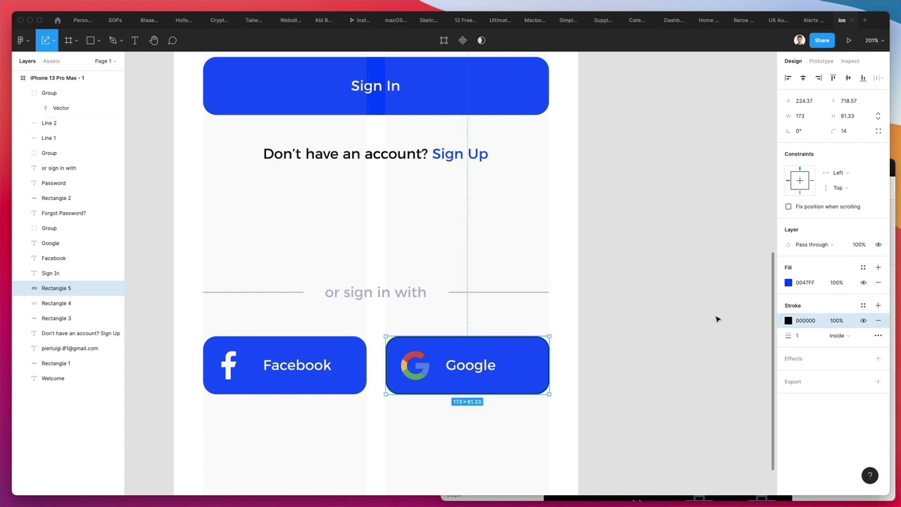
{"action": "left_click", "coordinate": [781, 323]}
{"action": "key", "text": "i"}
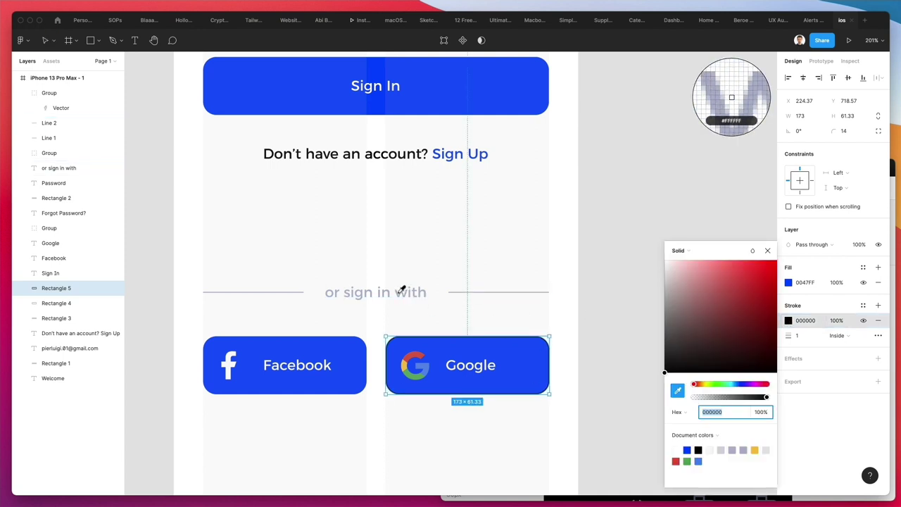
{"action": "left_click", "coordinate": [398, 291]}
{"action": "left_click", "coordinate": [788, 283]}
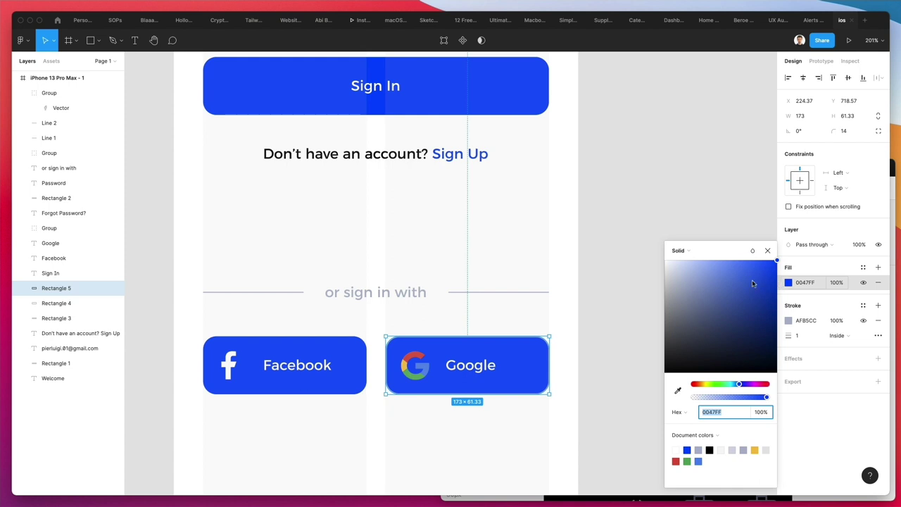
{"action": "key", "text": "i"}
{"action": "left_click", "coordinate": [567, 254]}
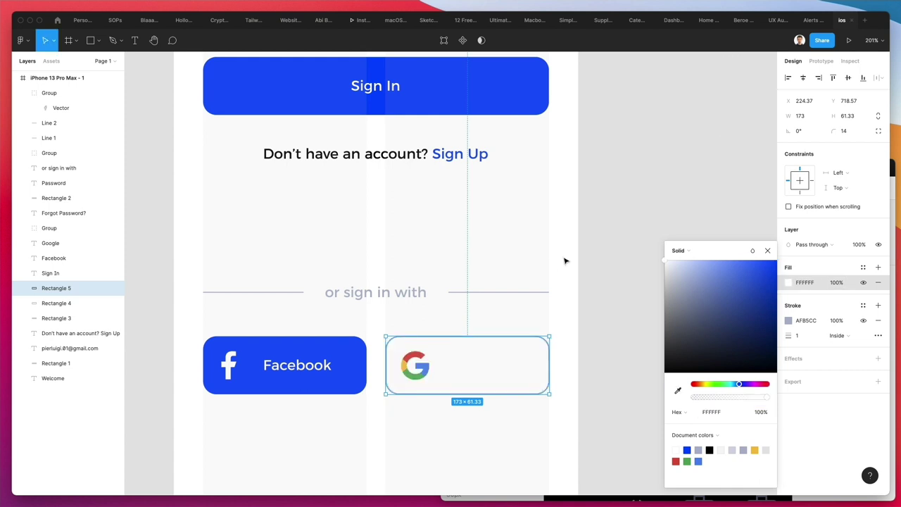
- Make the Google label black like the account text
{"action": "left_click", "coordinate": [472, 364]}
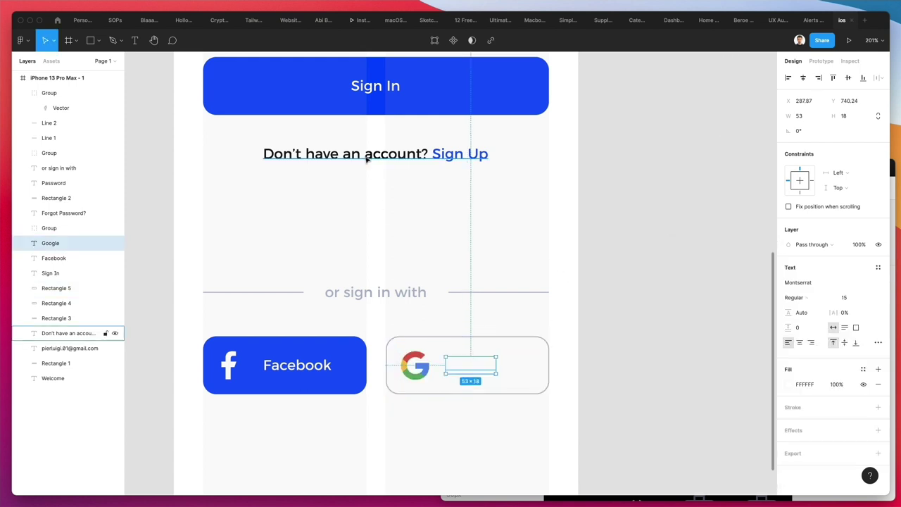
{"action": "key", "text": "i"}
{"action": "left_click", "coordinate": [373, 152]}
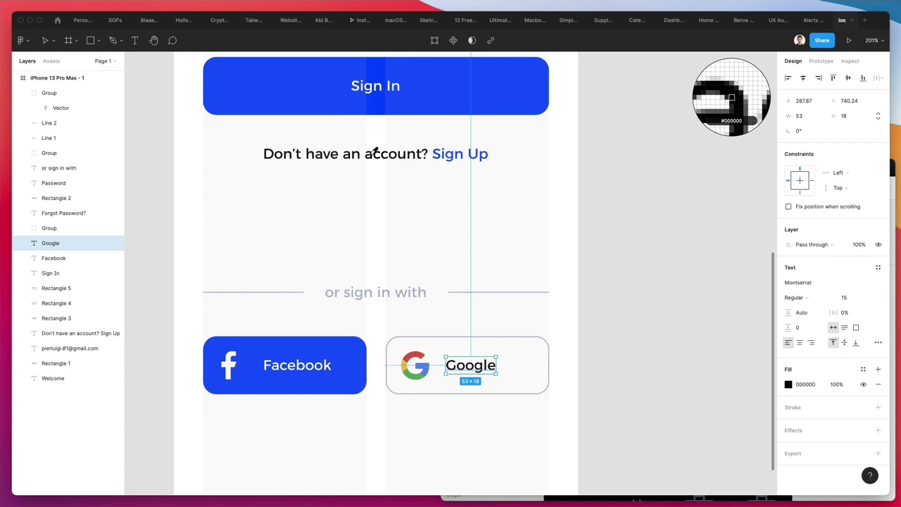
{"action": "left_click", "coordinate": [620, 317]}
{"action": "left_click", "coordinate": [485, 373]}
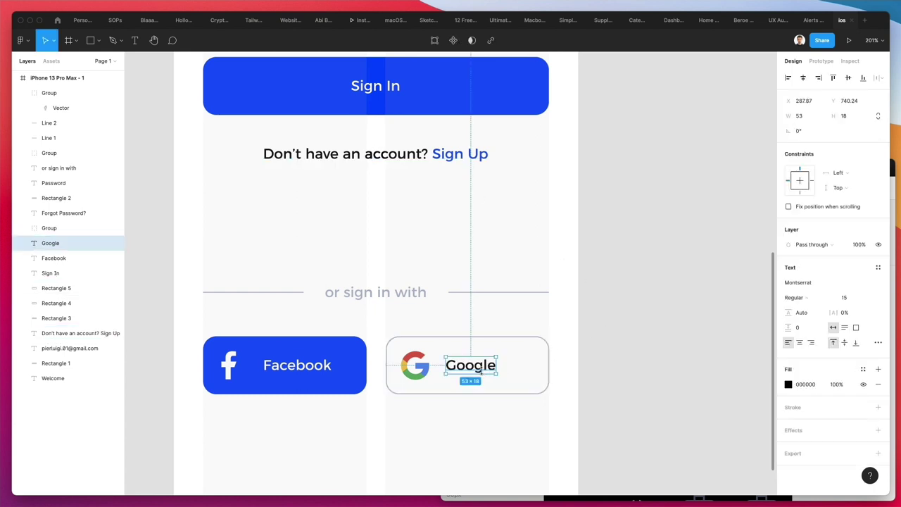
{"action": "left_click", "coordinate": [583, 258]}
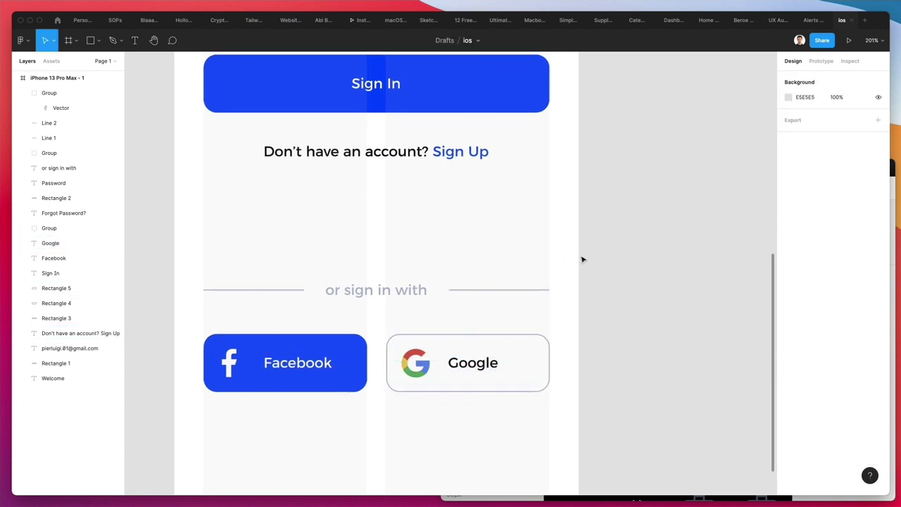
- Review the whole screen, then go to the Figma Community home page
{"action": "key", "text": "shift+0"}
{"action": "scroll", "coordinate": [582, 259], "scroll_direction": "up", "scroll_amount": 4}
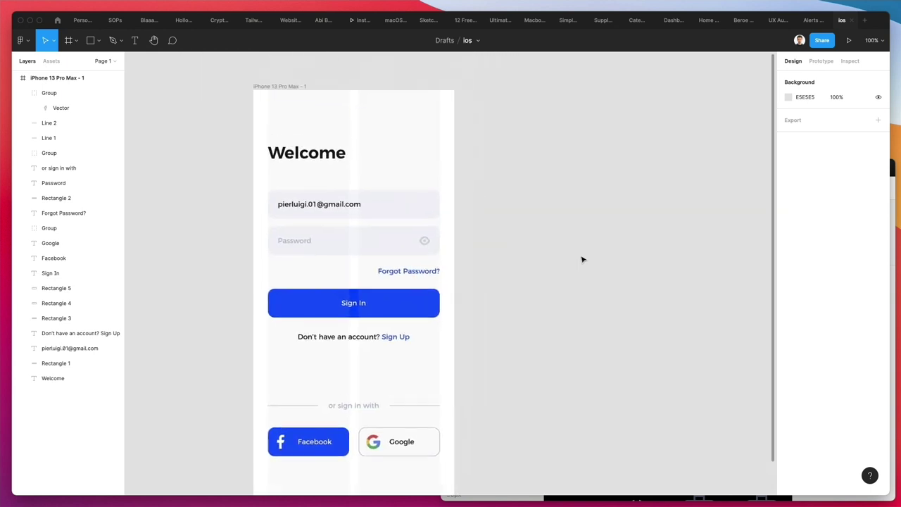
{"action": "scroll", "coordinate": [582, 259], "scroll_direction": "down", "scroll_amount": 2}
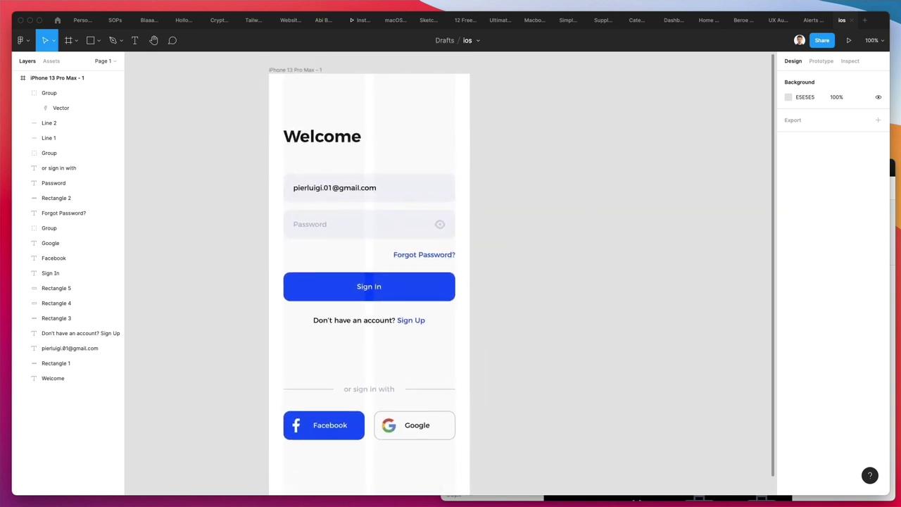
{"action": "left_click", "coordinate": [557, 143]}
{"action": "scroll", "coordinate": [557, 143], "scroll_direction": "down", "scroll_amount": 3}
{"action": "scroll", "coordinate": [558, 145], "scroll_direction": "down", "scroll_amount": 1}
{"action": "scroll", "coordinate": [557, 143], "scroll_direction": "down", "scroll_amount": 1}
{"action": "scroll", "coordinate": [557, 143], "scroll_direction": "down", "scroll_amount": 1}
{"action": "scroll", "coordinate": [557, 143], "scroll_direction": "up", "scroll_amount": 2}
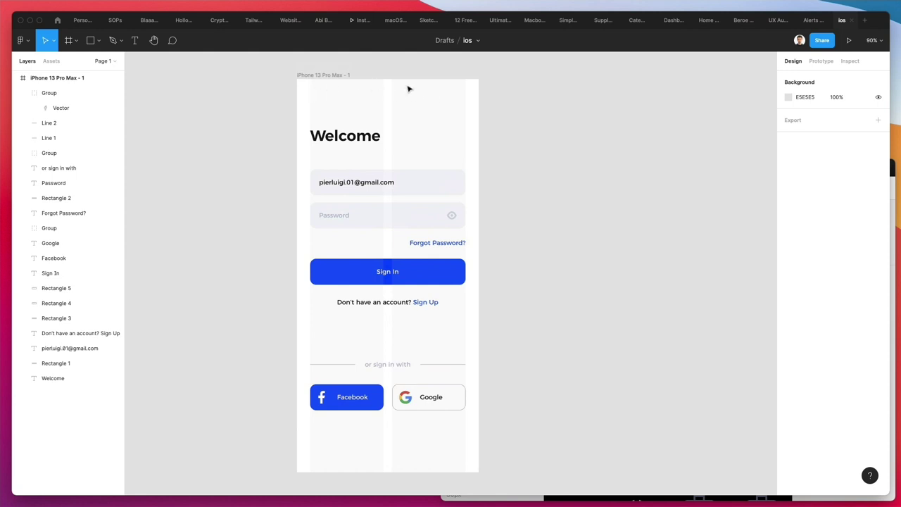
{"action": "left_click", "coordinate": [57, 20]}
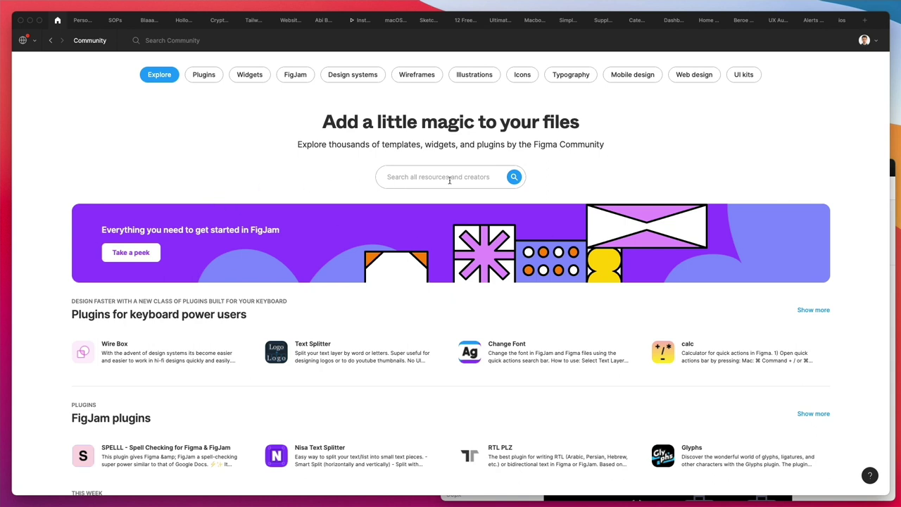
- Search Community for 'ios' and duplicate the Figma iOS UI Kit (Free) into Drafts
{"action": "type", "text": "c"}
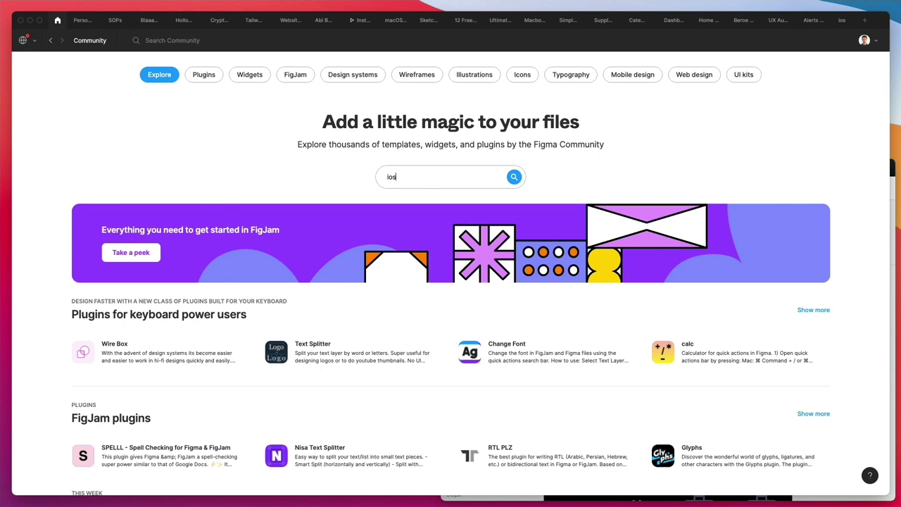
{"action": "key", "text": "Return"}
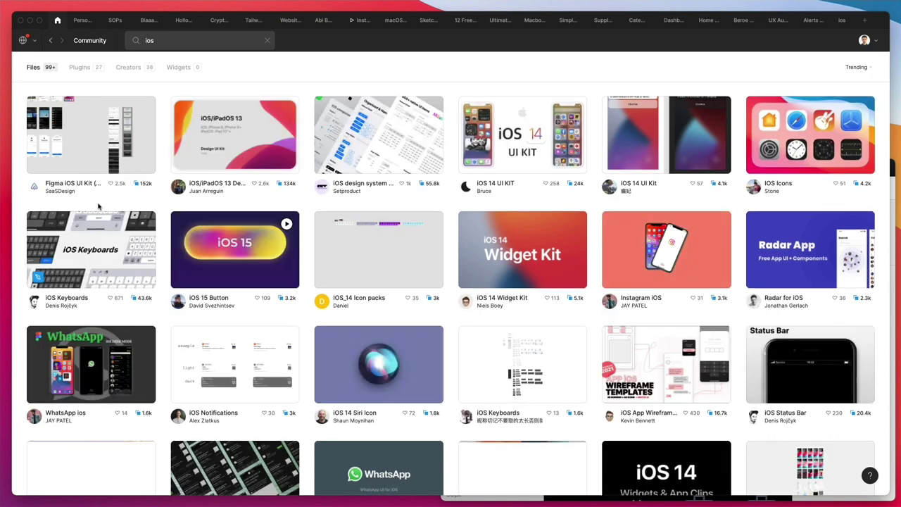
{"action": "left_click", "coordinate": [87, 160]}
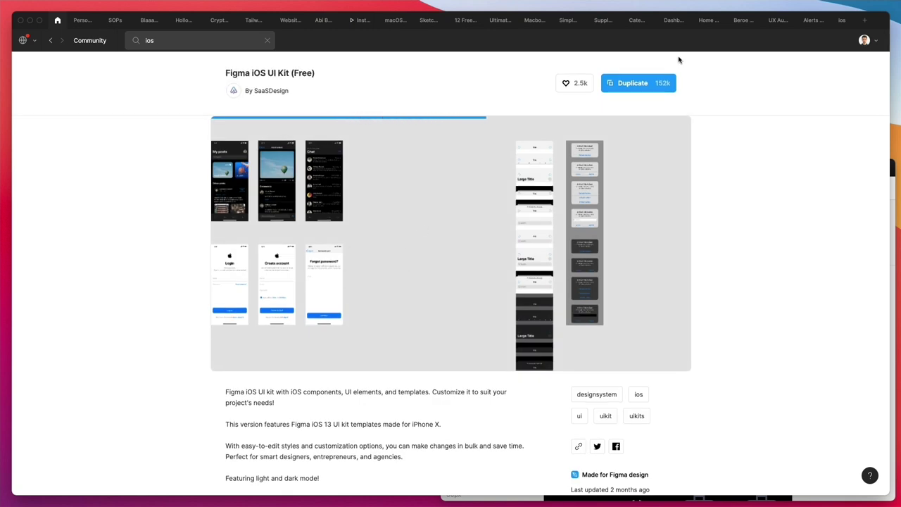
{"action": "left_click", "coordinate": [639, 83]}
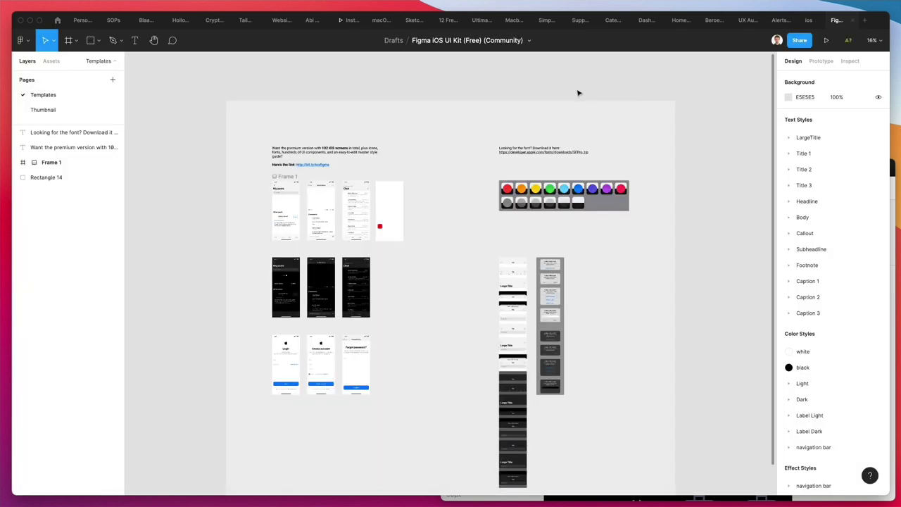
- Select the status bar on the kit's light social home screen and return to the ios file
{"action": "scroll", "coordinate": [329, 275], "scroll_direction": "up", "scroll_amount": 5}
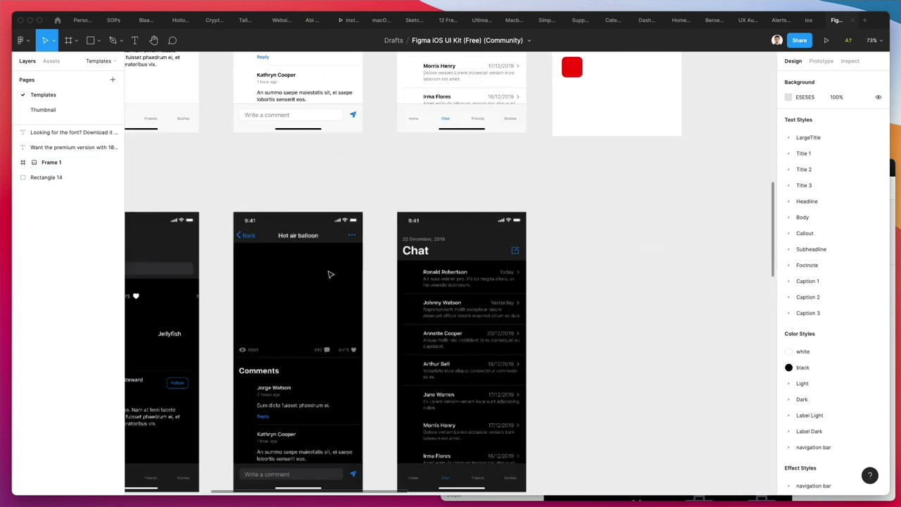
{"action": "scroll", "coordinate": [328, 275], "scroll_direction": "up", "scroll_amount": 3}
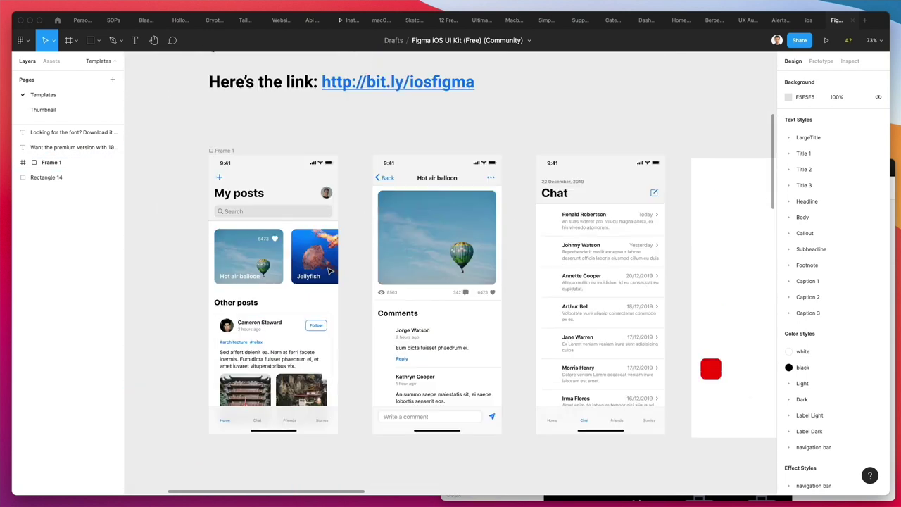
{"action": "left_click", "coordinate": [281, 170]}
{"action": "double_click", "coordinate": [327, 170]}
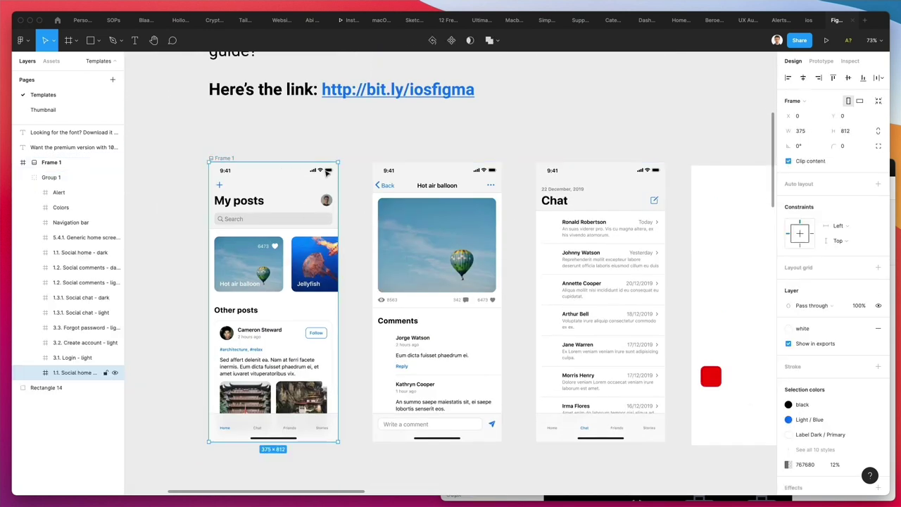
{"action": "double_click", "coordinate": [327, 171]}
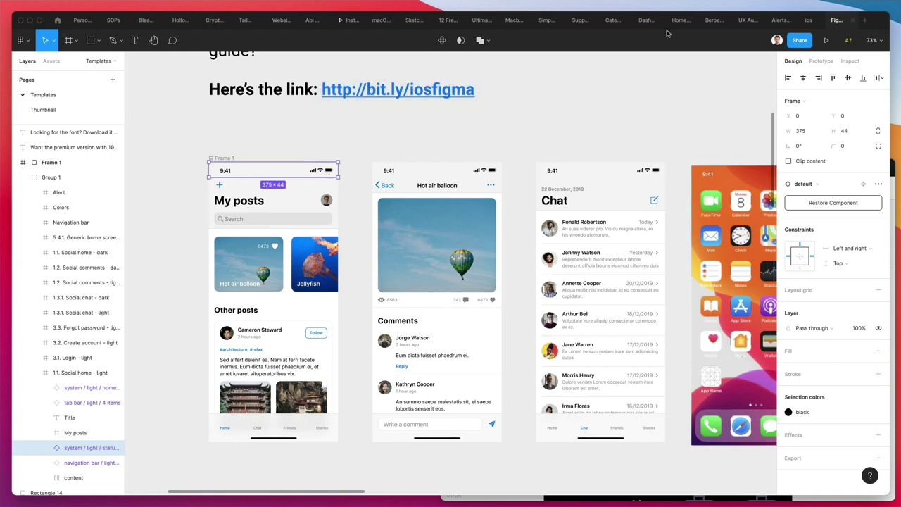
{"action": "left_click", "coordinate": [806, 21]}
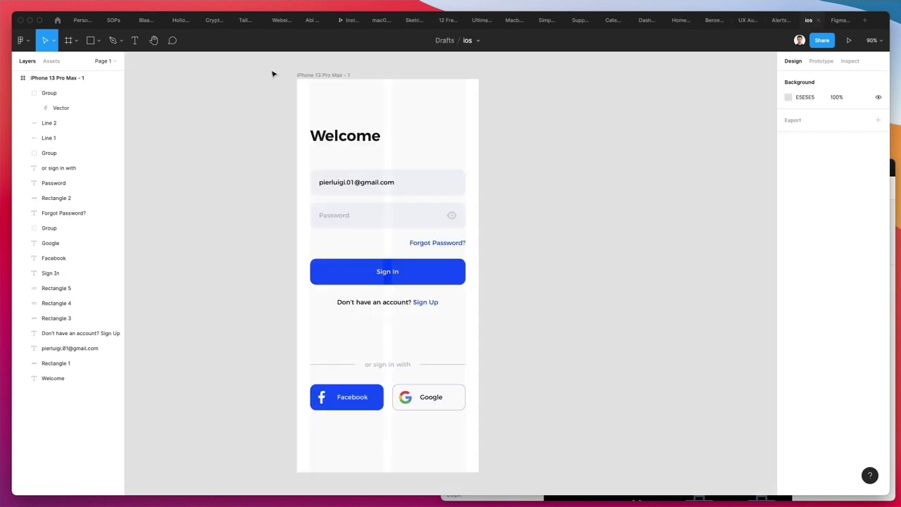
- Paste the iOS status bar into the iPhone frame and stretch it to the full 428 width
{"action": "left_click", "coordinate": [310, 74]}
{"action": "key", "text": "super+v"}
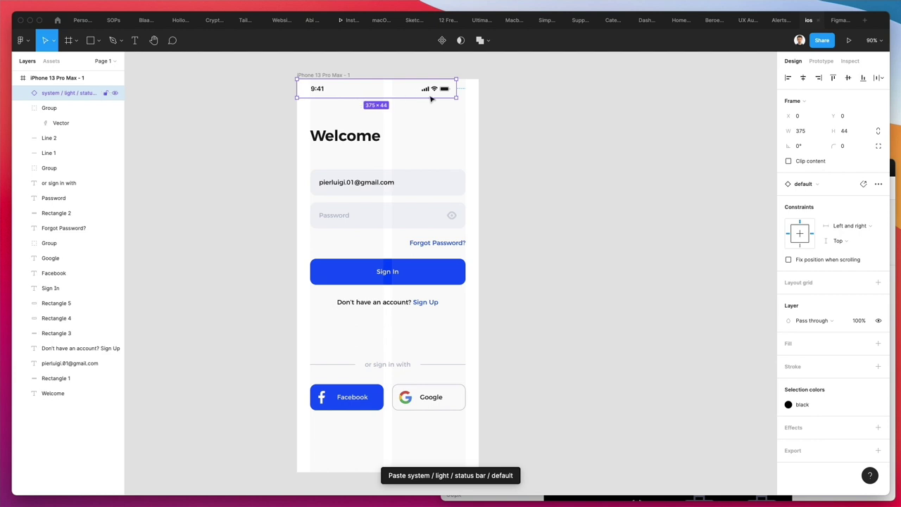
{"action": "left_click_drag", "start_coordinate": [456, 88], "coordinate": [480, 89]}
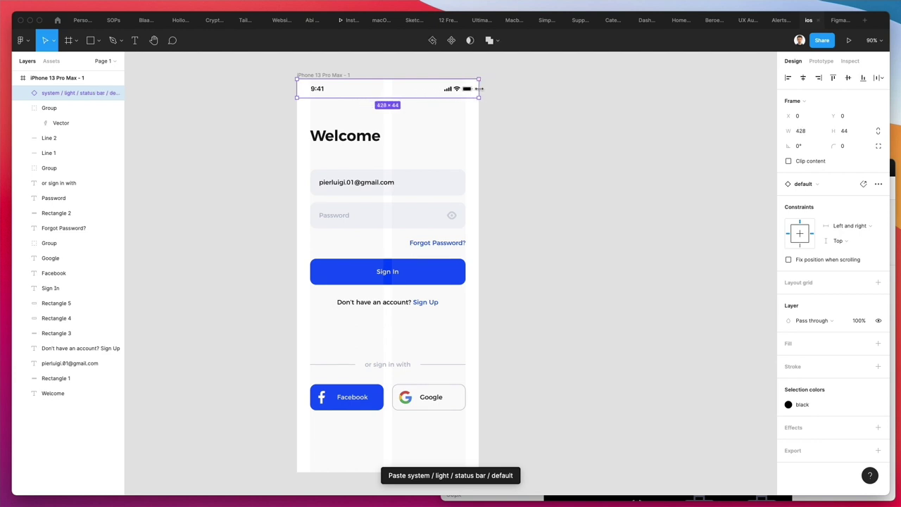
{"action": "left_click", "coordinate": [558, 188]}
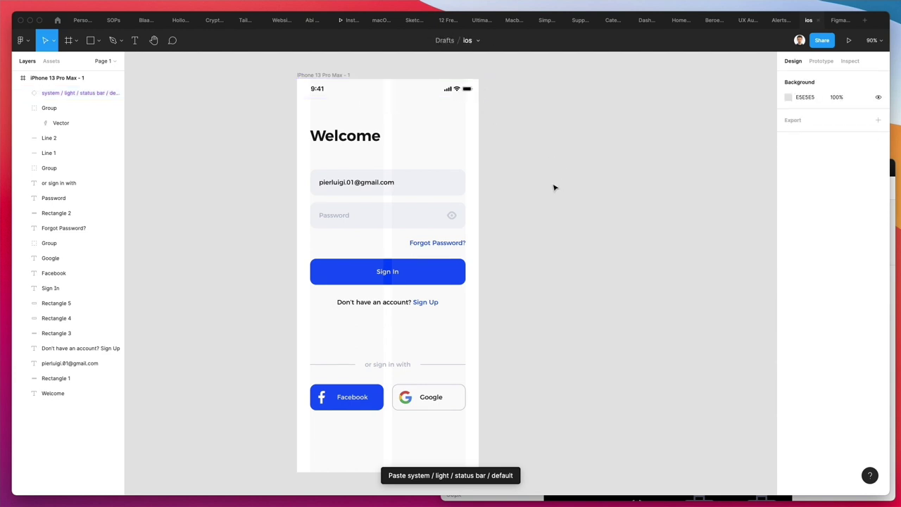
- Rename the iPhone 13 Pro Max frame to 'Welcome'
{"action": "left_click", "coordinate": [305, 75]}
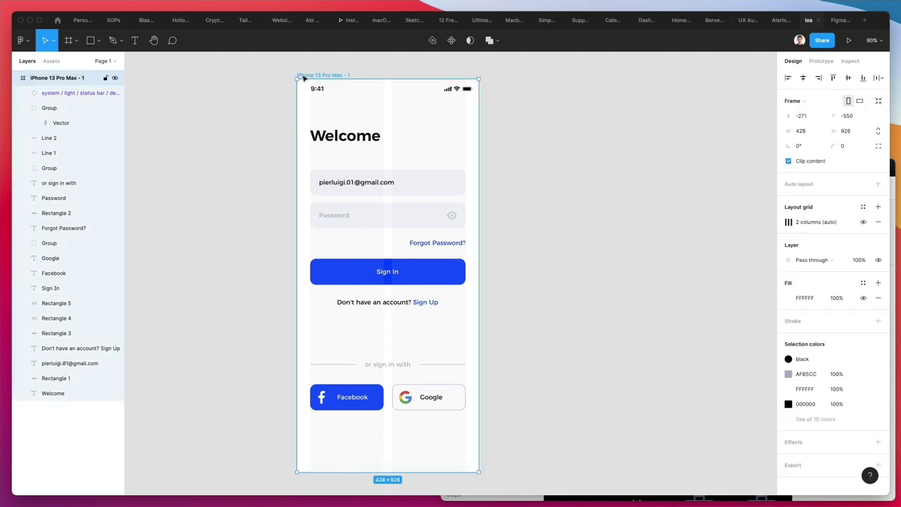
{"action": "key", "text": "super+r"}
{"action": "type", "text": "Wel"}
{"action": "left_click", "coordinate": [519, 219]}
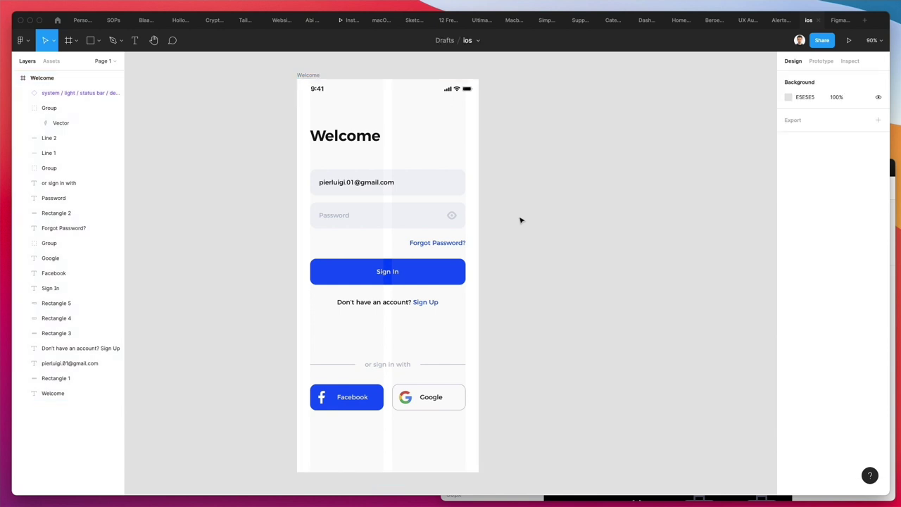
- Shift the form fields, heading, divider and social buttons down to rebalance the spacing
{"action": "left_click_drag", "start_coordinate": [294, 166], "coordinate": [502, 343]}
{"action": "key", "text": "Down"}
{"action": "key", "text": "Down"}
{"action": "key", "text": "Down"}
{"action": "key", "text": "Down"}
{"action": "key", "text": "Down"}
{"action": "key", "text": "Down"}
{"action": "key", "text": "Down"}
{"action": "key", "text": "Down"}
{"action": "key", "text": "Down"}
{"action": "key", "text": "Down"}
{"action": "key", "text": "Down"}
{"action": "key", "text": "Down"}
{"action": "key", "text": "Down"}
{"action": "key", "text": "Down"}
{"action": "key", "text": "Down"}
{"action": "key", "text": "Down"}
{"action": "key", "text": "Down"}
{"action": "key", "text": "Down"}
{"action": "key", "text": "Down"}
{"action": "key", "text": "Down"}
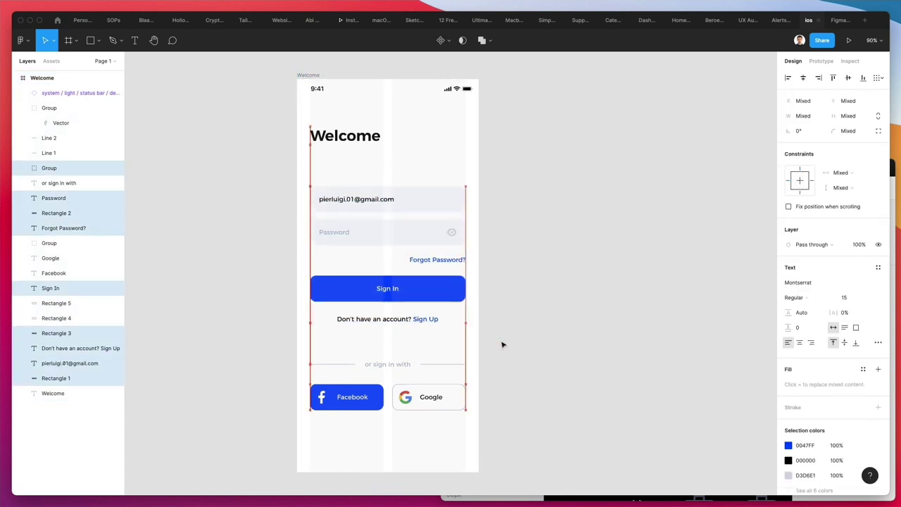
{"action": "left_click_drag", "start_coordinate": [373, 143], "coordinate": [368, 143]}
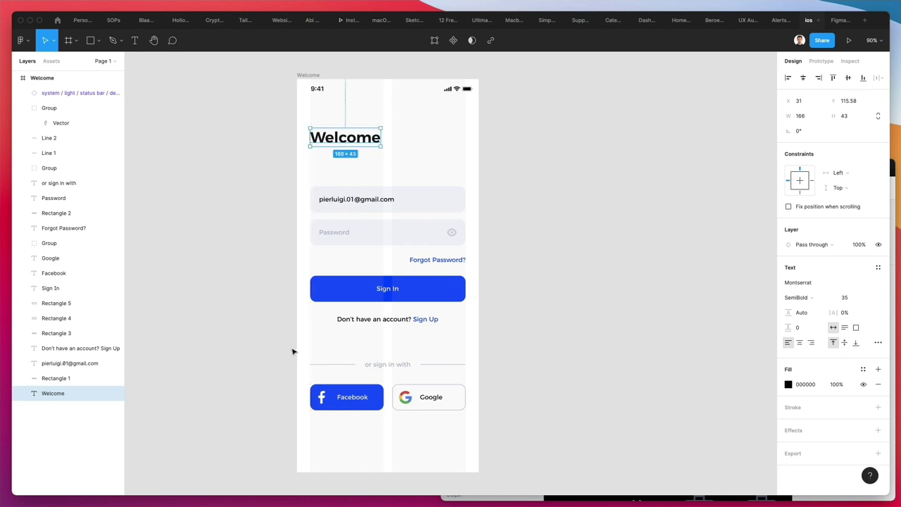
{"action": "left_click_drag", "start_coordinate": [293, 350], "coordinate": [543, 433]}
{"action": "key", "text": "Down"}
{"action": "key", "text": "Down"}
{"action": "key", "text": "Down"}
{"action": "key", "text": "Down"}
{"action": "key", "text": "Down"}
{"action": "key", "text": "Down"}
{"action": "key", "text": "Down"}
{"action": "key", "text": "Down"}
{"action": "key", "text": "Down"}
{"action": "key", "text": "Down"}
{"action": "key", "text": "Down"}
{"action": "key", "text": "Down"}
{"action": "key", "text": "Down"}
{"action": "key", "text": "Down"}
{"action": "key", "text": "Down"}
{"action": "key", "text": "Down"}
{"action": "key", "text": "Down"}
{"action": "key", "text": "Down"}
{"action": "key", "text": "Down"}
{"action": "key", "text": "Down"}
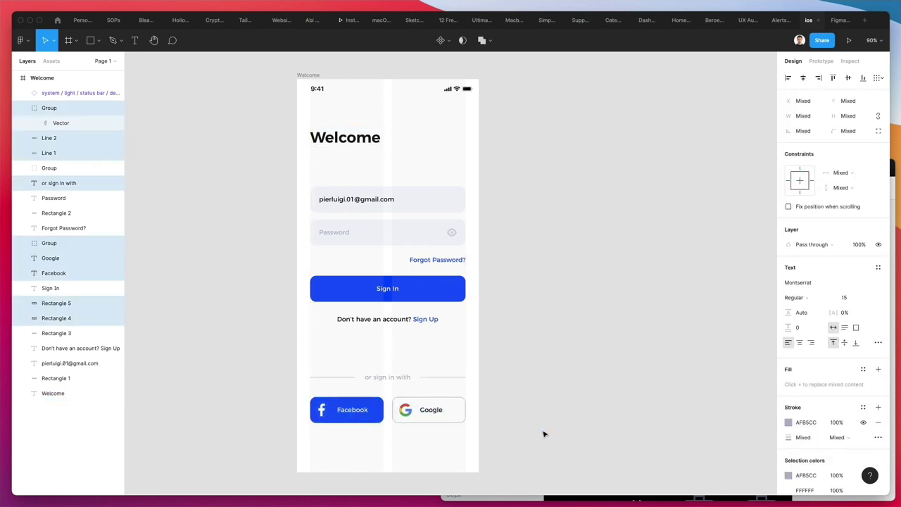
{"action": "left_click", "coordinate": [521, 345]}
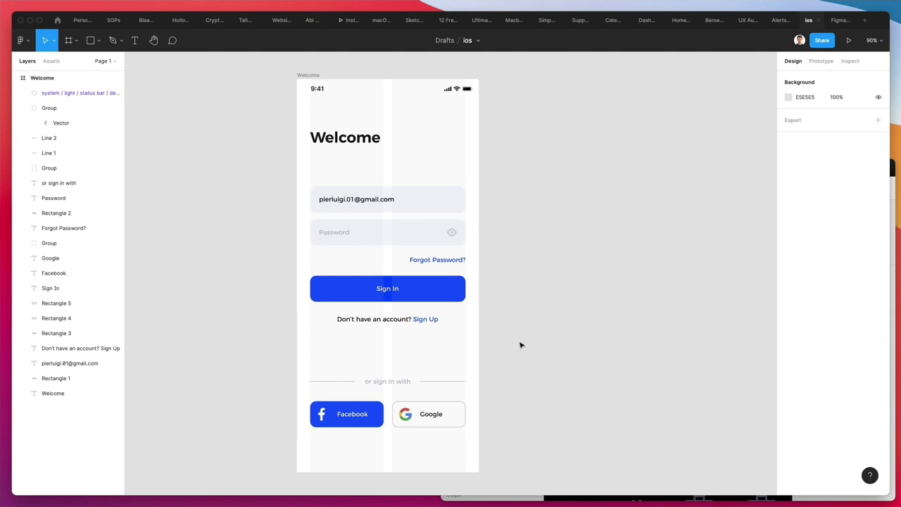
{"action": "left_click_drag", "start_coordinate": [431, 380], "coordinate": [334, 392]}
{"action": "key", "text": "Up"}
{"action": "key", "text": "Up"}
{"action": "key", "text": "Up"}
{"action": "key", "text": "Up"}
{"action": "key", "text": "Up"}
{"action": "key", "text": "Up"}
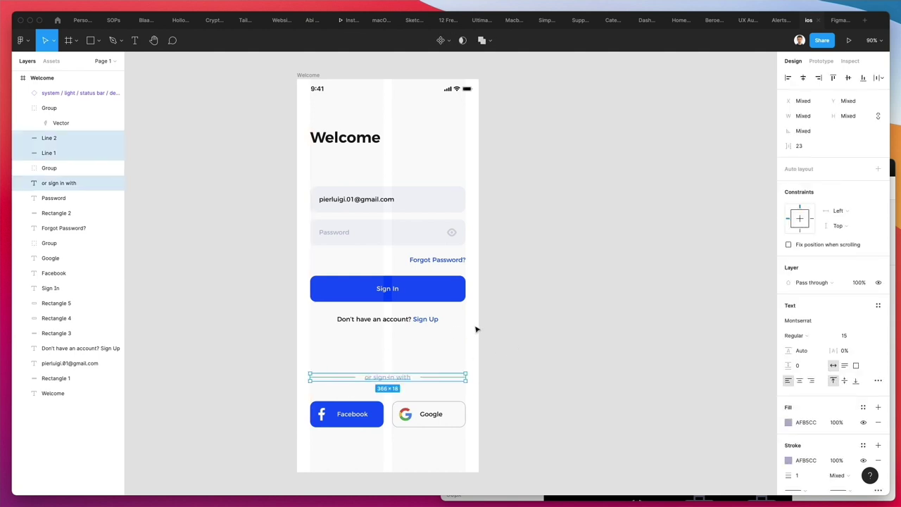
{"action": "left_click", "coordinate": [481, 318]}
- Round the Welcome frame's corners to a 19 radius
{"action": "scroll", "coordinate": [481, 317], "scroll_direction": "down", "scroll_amount": 2}
{"action": "left_click", "coordinate": [332, 113]}
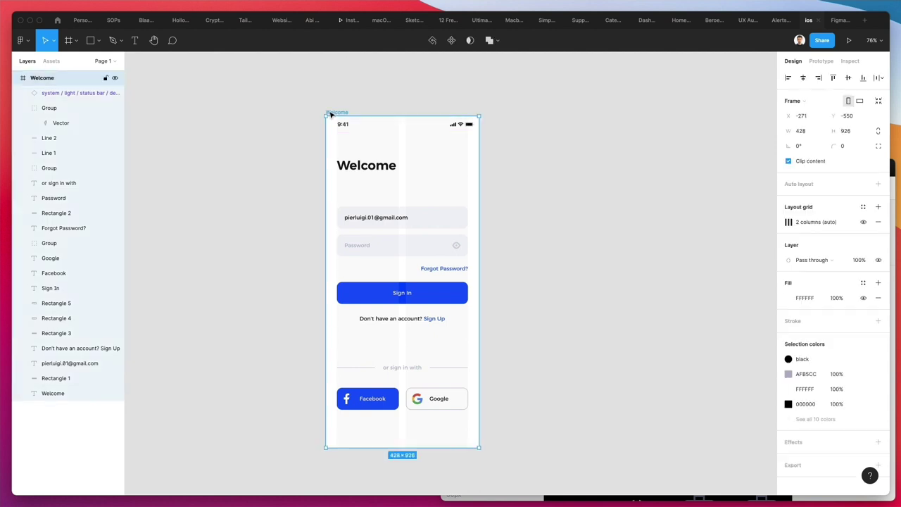
{"action": "scroll", "coordinate": [693, 83], "scroll_direction": "down", "scroll_amount": 1}
{"action": "left_click_drag", "start_coordinate": [833, 147], "coordinate": [131, 132]}
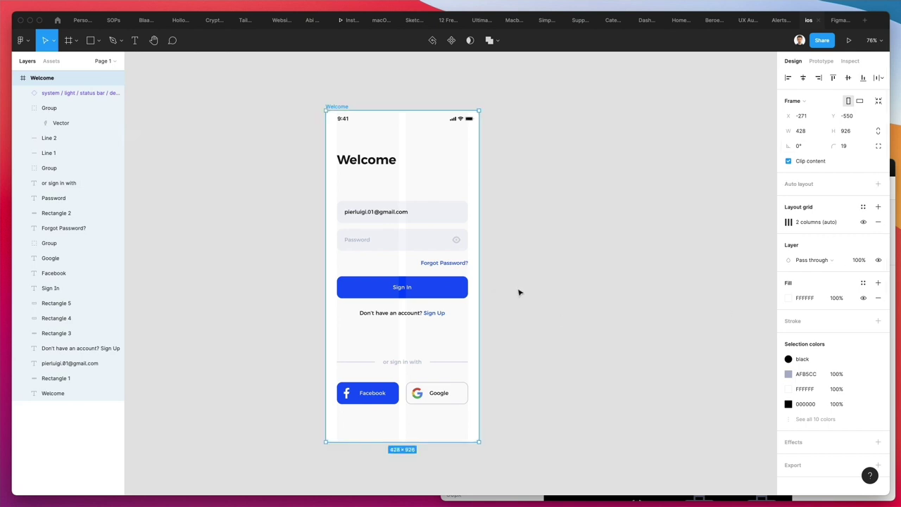
{"action": "left_click", "coordinate": [520, 291]}
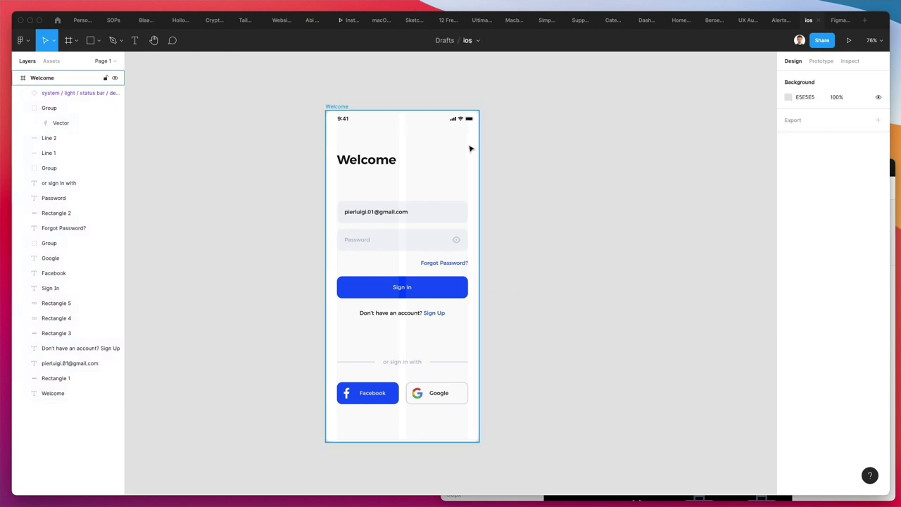
{"action": "scroll", "coordinate": [471, 147], "scroll_direction": "up", "scroll_amount": 1}
- Set the canvas background colour to near-white F2F4FA
{"action": "left_click", "coordinate": [789, 96]}
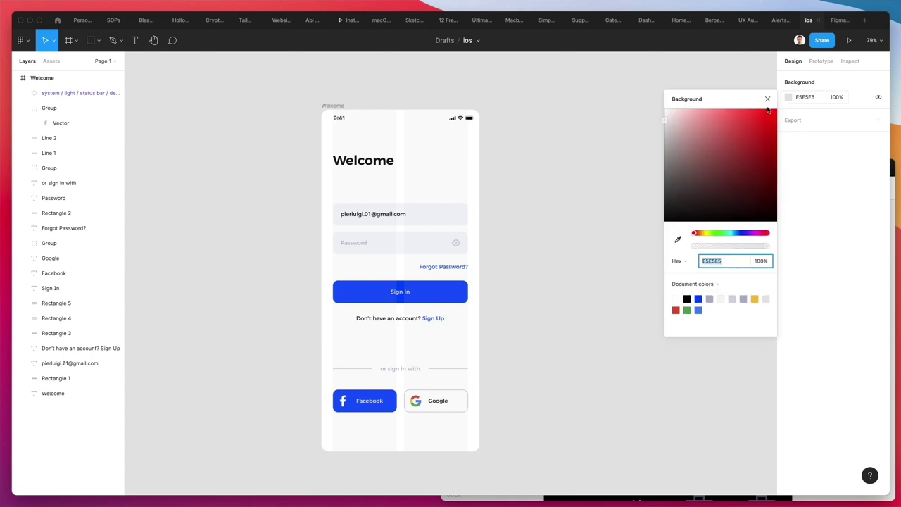
{"action": "type", "text": "0047FF"}
{"action": "key", "text": "Return"}
{"action": "left_click_drag", "start_coordinate": [672, 117], "coordinate": [667, 119]}
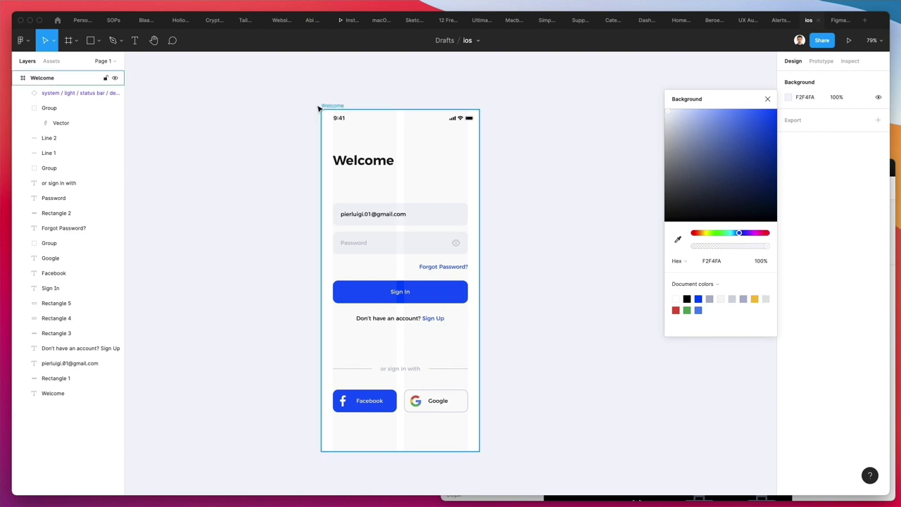
- Give the Welcome frame a drop shadow with blur 54 and Y offset 19
{"action": "left_click", "coordinate": [343, 107]}
{"action": "left_click", "coordinate": [878, 441]}
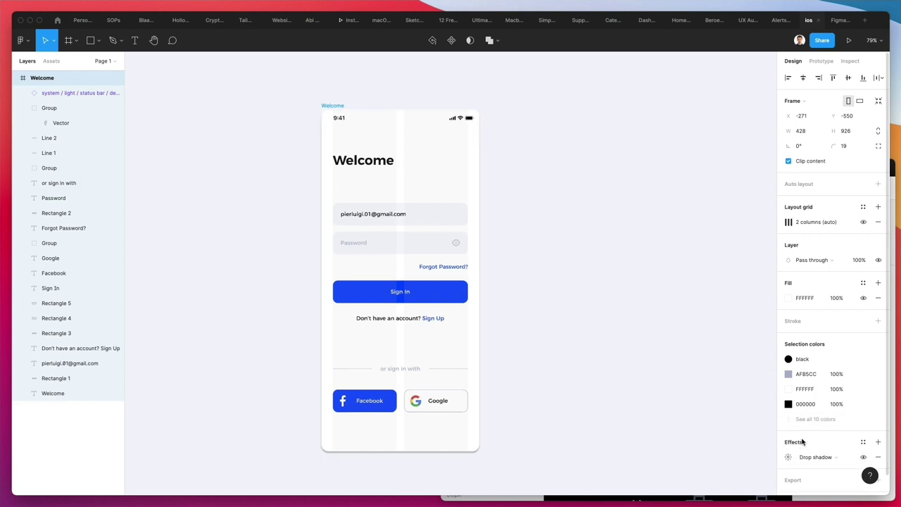
{"action": "left_click", "coordinate": [788, 457]}
{"action": "left_click", "coordinate": [747, 448]}
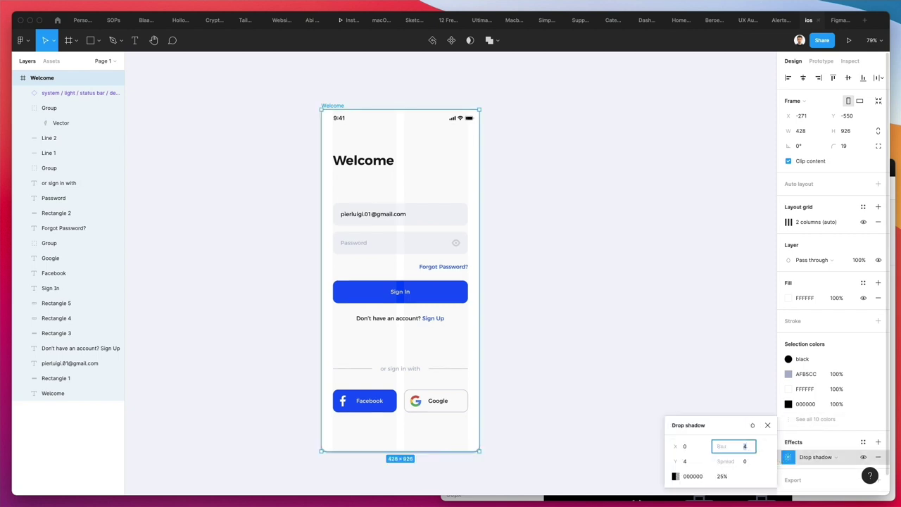
{"action": "type", "text": "34"}
{"action": "key", "text": "Return"}
{"action": "left_click_drag", "start_coordinate": [728, 450], "coordinate": [742, 450]}
{"action": "left_click", "coordinate": [684, 461]}
{"action": "type", "text": "14"}
{"action": "key", "text": "Return"}
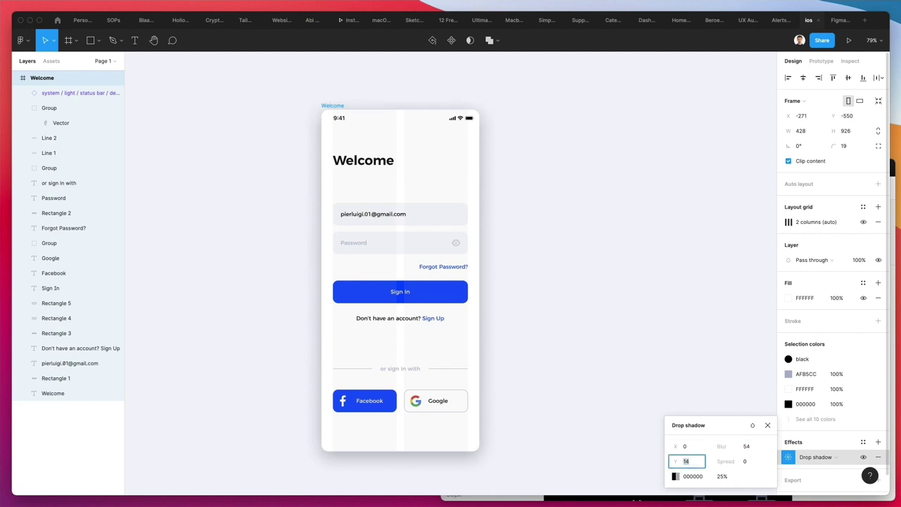
{"action": "key", "text": "Up"}
{"action": "key", "text": "Up"}
{"action": "key", "text": "Up"}
{"action": "key", "text": "Up"}
- Change the drop shadow colour to pale EAEDF4 and reselect the Welcome frame
{"action": "left_click", "coordinate": [721, 476]}
{"action": "left_click", "coordinate": [675, 477]}
{"action": "key", "text": "i"}
{"action": "left_click", "coordinate": [355, 400]}
{"action": "left_click", "coordinate": [556, 271]}
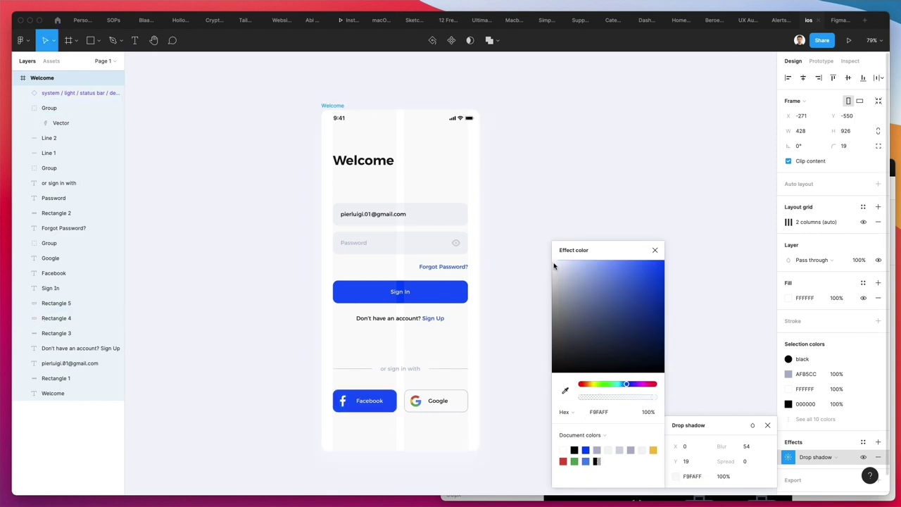
{"action": "left_click_drag", "start_coordinate": [554, 269], "coordinate": [556, 270]}
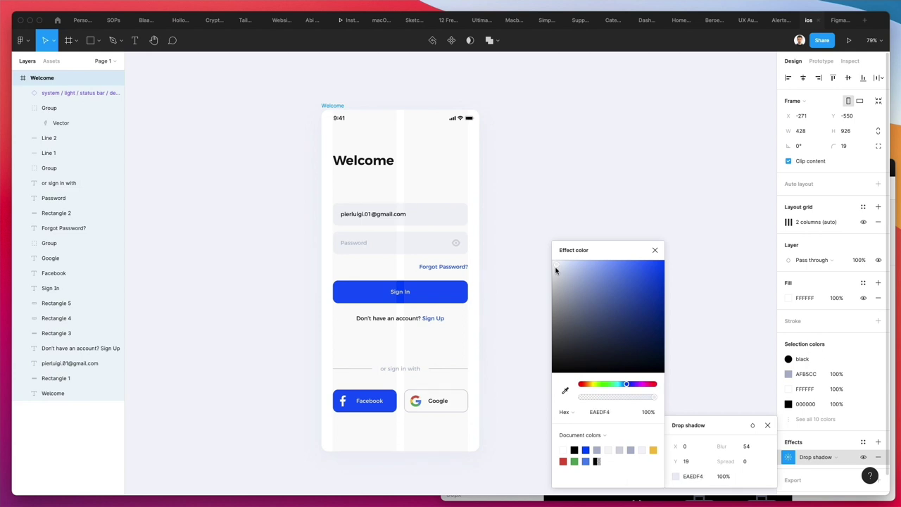
{"action": "left_click", "coordinate": [562, 193]}
{"action": "left_click", "coordinate": [329, 106]}
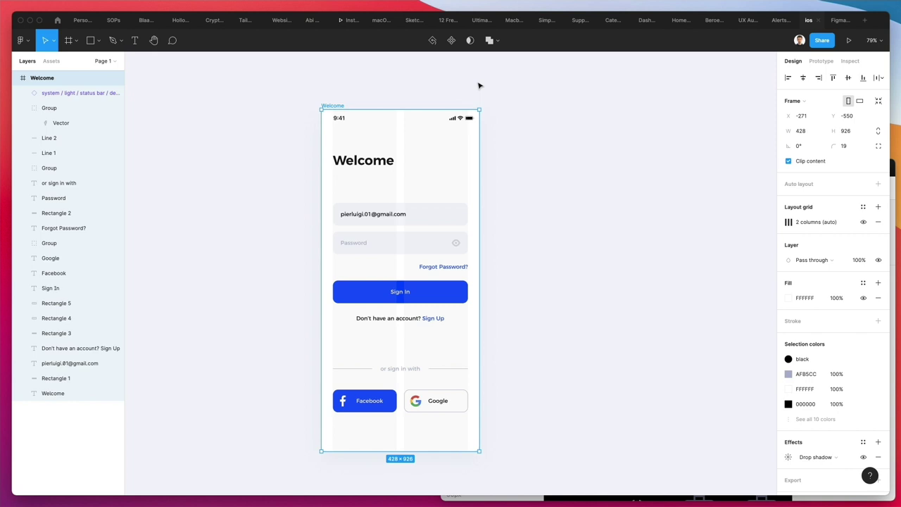
{"action": "scroll", "coordinate": [486, 87], "scroll_direction": "down", "scroll_amount": 1}
- Duplicate the Welcome frame and delete the copy's password and email fields
{"action": "left_click_drag", "start_coordinate": [343, 179], "coordinate": [582, 180], "text": "alt"}
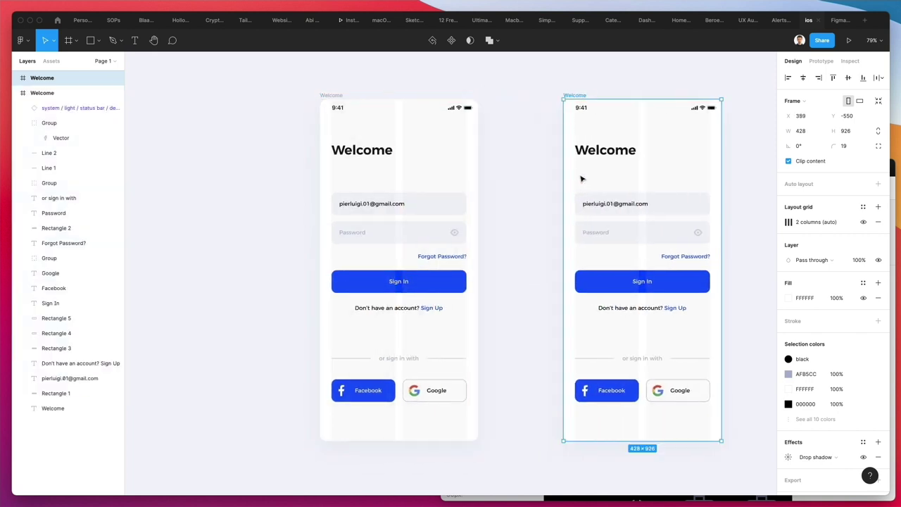
{"action": "scroll", "coordinate": [581, 179], "scroll_direction": "right", "scroll_amount": 5}
{"action": "scroll", "coordinate": [582, 179], "scroll_direction": "right", "scroll_amount": 2}
{"action": "left_click", "coordinate": [582, 179]}
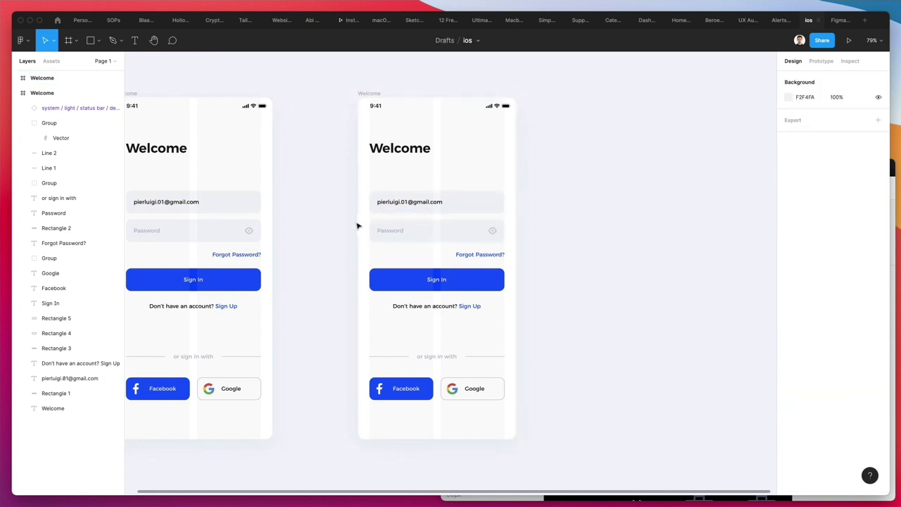
{"action": "left_click_drag", "start_coordinate": [359, 221], "coordinate": [539, 243]}
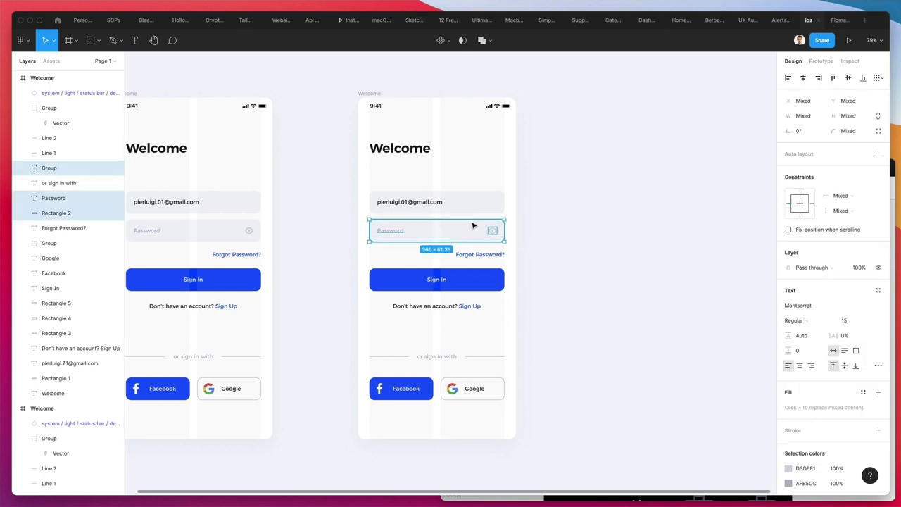
{"action": "key", "text": "Delete"}
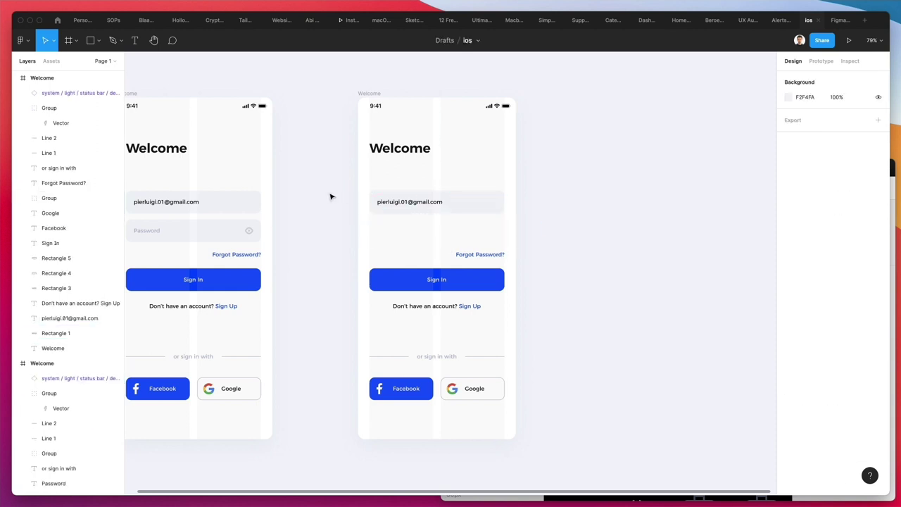
{"action": "scroll", "coordinate": [330, 195], "scroll_direction": "left", "scroll_amount": 2}
{"action": "left_click_drag", "start_coordinate": [436, 182], "coordinate": [555, 211]}
{"action": "key", "text": "Delete"}
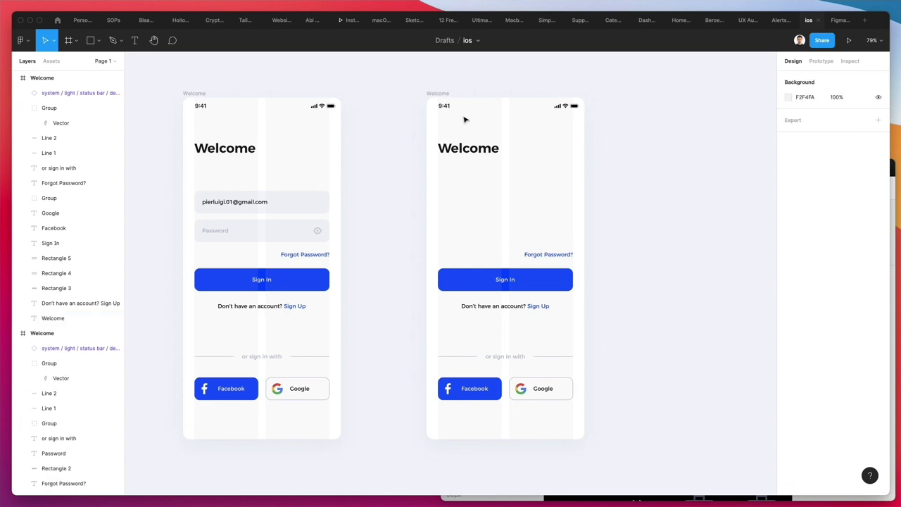
- Delete the copied Welcome screen and make the original email field Component 1
{"action": "left_click", "coordinate": [439, 94]}
{"action": "key", "text": "Delete"}
{"action": "left_click_drag", "start_coordinate": [180, 186], "coordinate": [325, 219]}
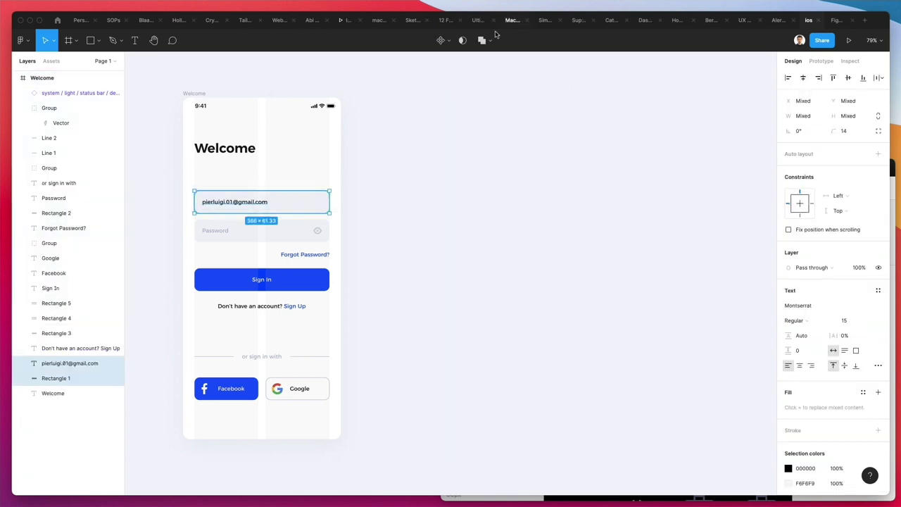
{"action": "left_click", "coordinate": [439, 43]}
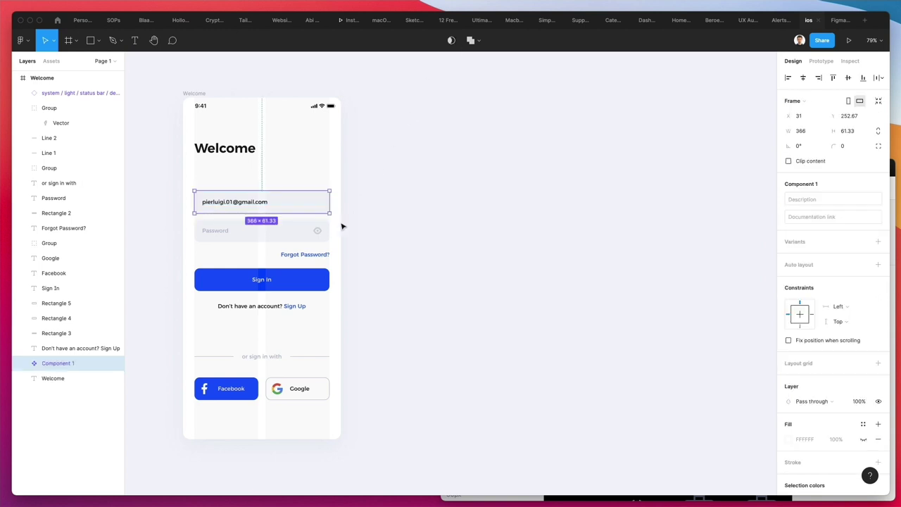
- Move Component 1, the email field, out to the left of the Welcome frame
{"action": "scroll", "coordinate": [247, 197], "scroll_direction": "left", "scroll_amount": 5}
{"action": "scroll", "coordinate": [246, 196], "scroll_direction": "left", "scroll_amount": 3}
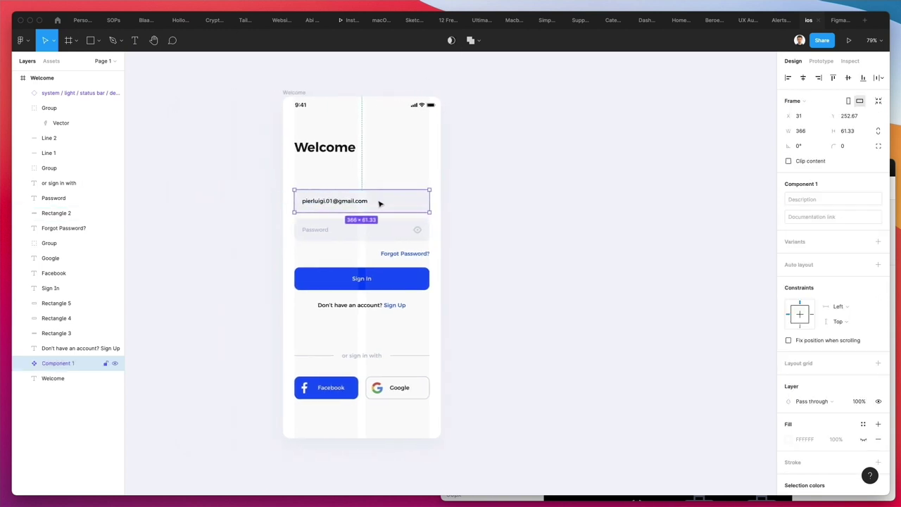
{"action": "mouse_move", "coordinate": [379, 204]}
{"action": "left_mouse_down"}
{"action": "mouse_move", "coordinate": [181, 195]}
{"action": "mouse_move", "coordinate": [242, 205]}
{"action": "mouse_move", "coordinate": [367, 201]}
{"action": "left_mouse_up"}
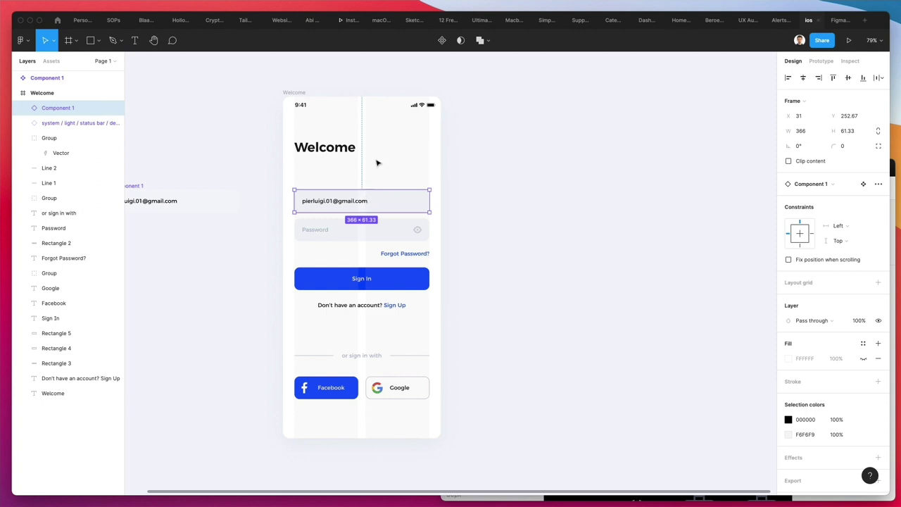
{"action": "key", "text": "Escape"}
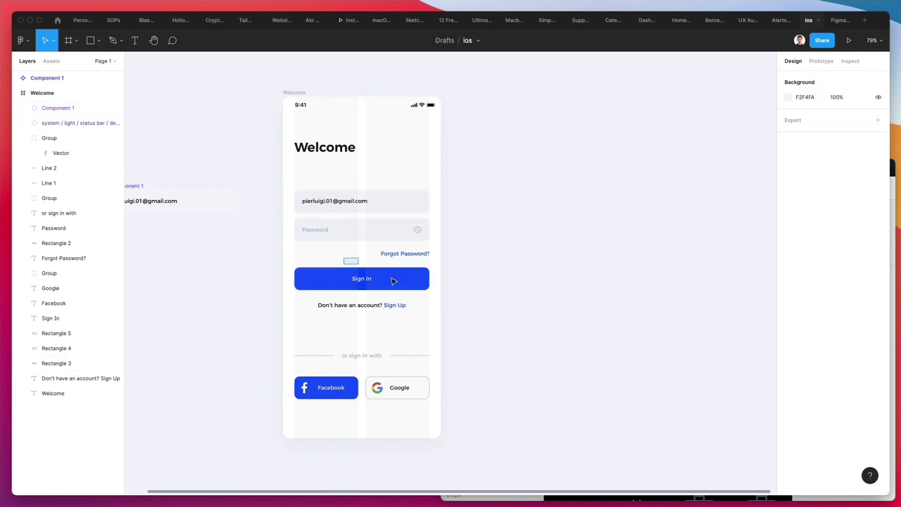
- Make the Sign In text and button background Component 2 and place it beside Component 1
{"action": "left_click", "coordinate": [358, 276]}
{"action": "left_click", "coordinate": [401, 274], "text": "shift"}
{"action": "left_click", "coordinate": [444, 41]}
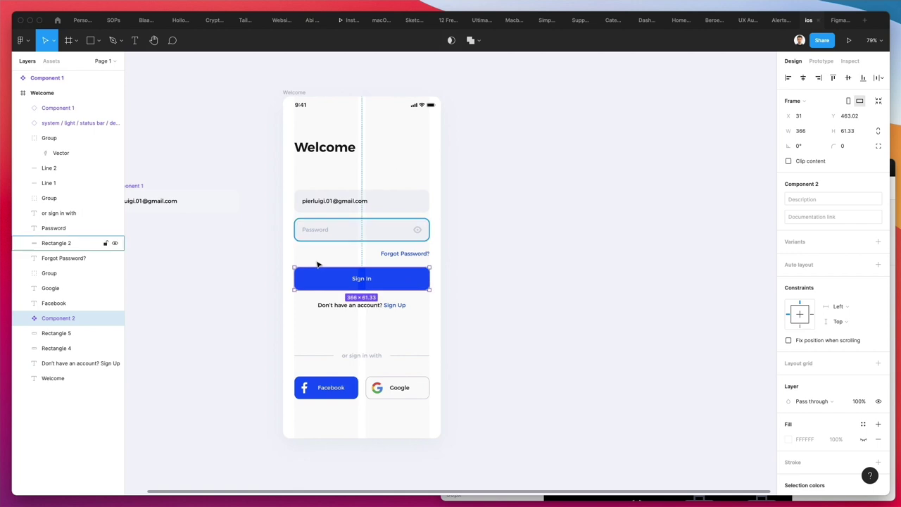
{"action": "left_click_drag", "start_coordinate": [316, 280], "coordinate": [361, 283]}
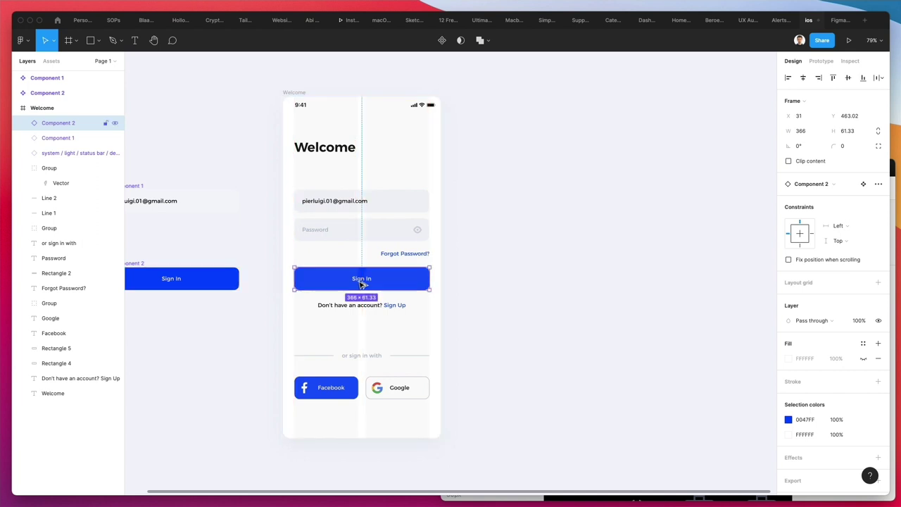
{"action": "left_click", "coordinate": [486, 303]}
{"action": "scroll", "coordinate": [488, 304], "scroll_direction": "left", "scroll_amount": 1}
{"action": "scroll", "coordinate": [437, 261], "scroll_direction": "up", "scroll_amount": 2}
- Paste a copy of the Welcome screen to the right of the original
{"action": "left_click", "coordinate": [303, 157]}
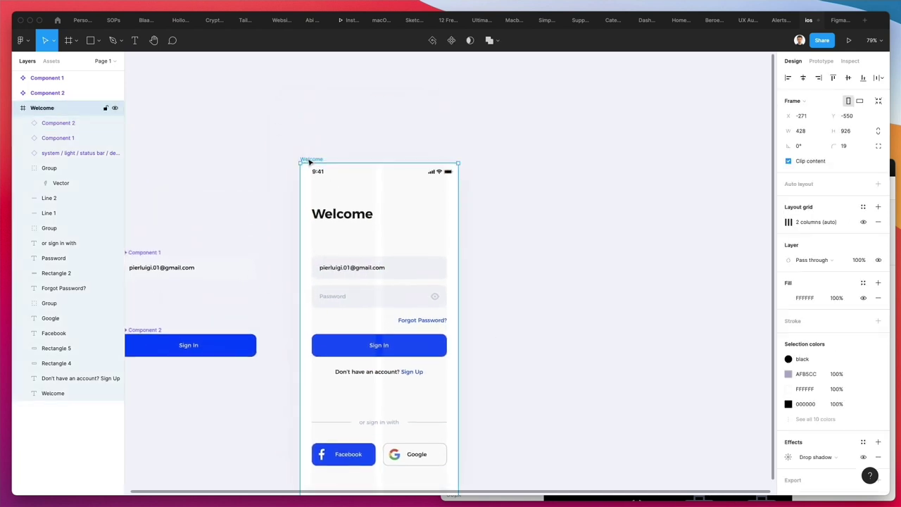
{"action": "scroll", "coordinate": [309, 160], "scroll_direction": "down", "scroll_amount": 2}
{"action": "key", "text": "super+v"}
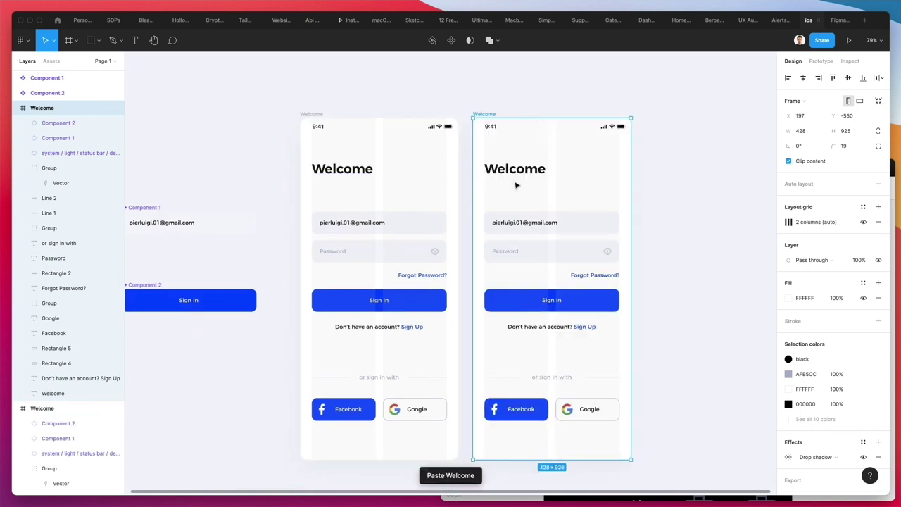
{"action": "left_click_drag", "start_coordinate": [517, 187], "coordinate": [567, 185]}
{"action": "scroll", "coordinate": [566, 183], "scroll_direction": "left", "scroll_amount": 2}
{"action": "scroll", "coordinate": [451, 237], "scroll_direction": "down", "scroll_amount": 1}
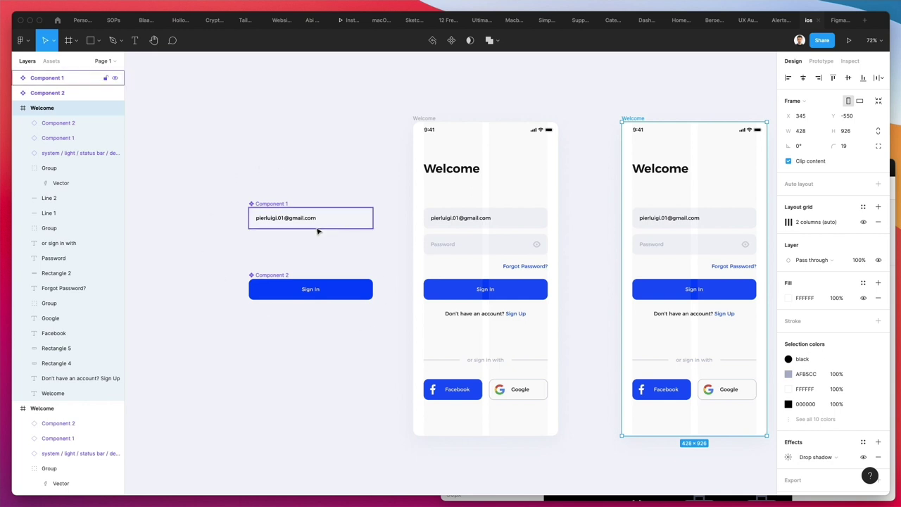
- Show the pages list above the layers and enlarge it
{"action": "left_click", "coordinate": [103, 62]}
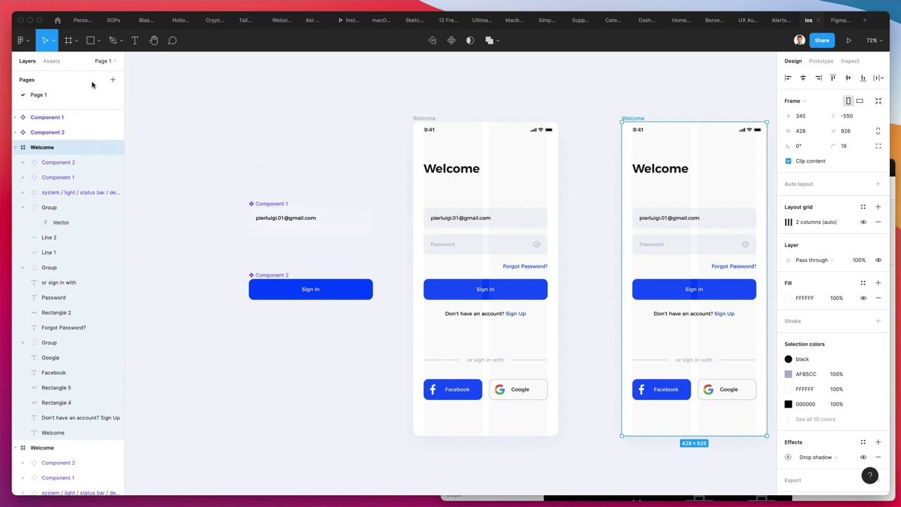
{"action": "left_click_drag", "start_coordinate": [63, 108], "coordinate": [59, 173]}
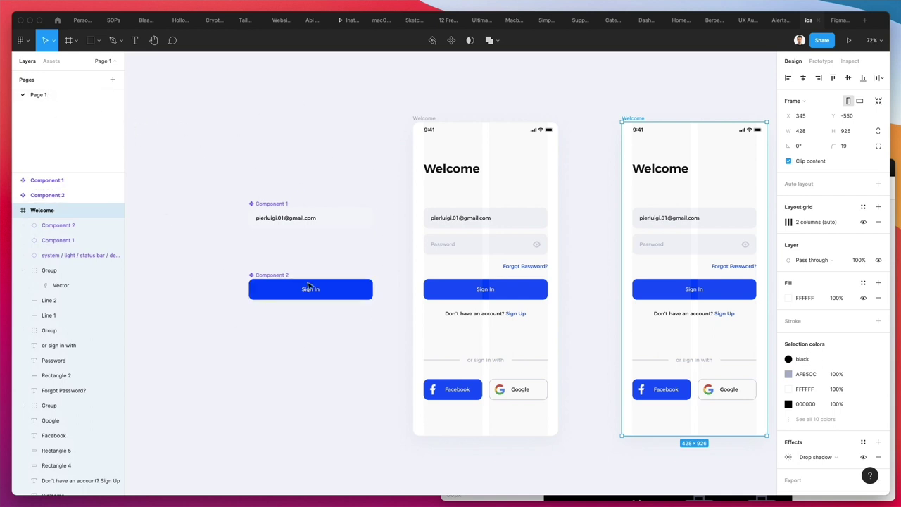
{"action": "scroll", "coordinate": [267, 183], "scroll_direction": "down", "scroll_amount": 1}
{"action": "scroll", "coordinate": [266, 183], "scroll_direction": "down", "scroll_amount": 1}
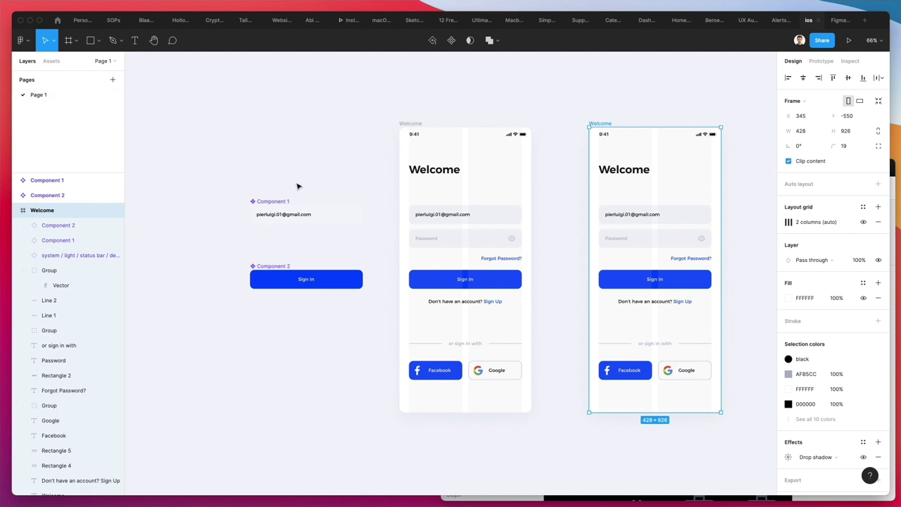
{"action": "scroll", "coordinate": [300, 188], "scroll_direction": "right", "scroll_amount": 3}
{"action": "scroll", "coordinate": [607, 162], "scroll_direction": "up", "scroll_amount": 2}
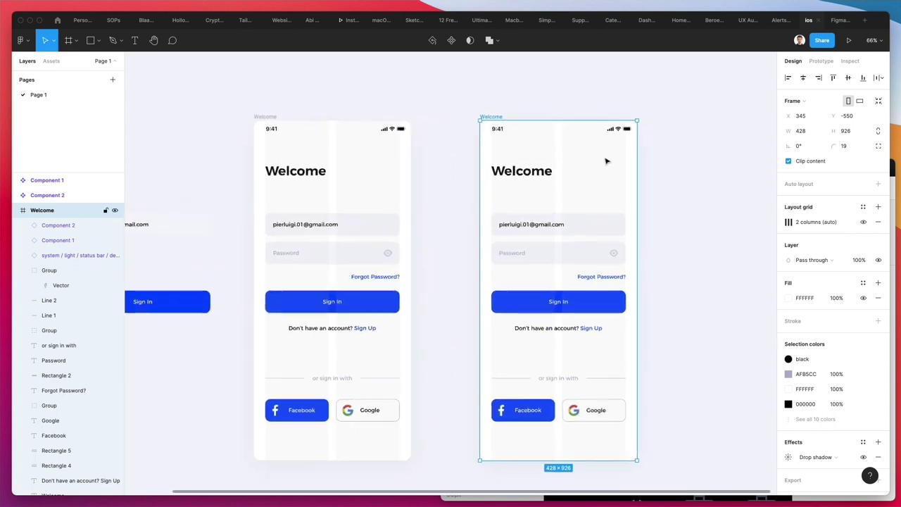
- Retitle the copied screen's heading 'Create new account'
{"action": "left_click", "coordinate": [535, 171]}
{"action": "double_click", "coordinate": [535, 172]}
{"action": "type", "text": "C"}
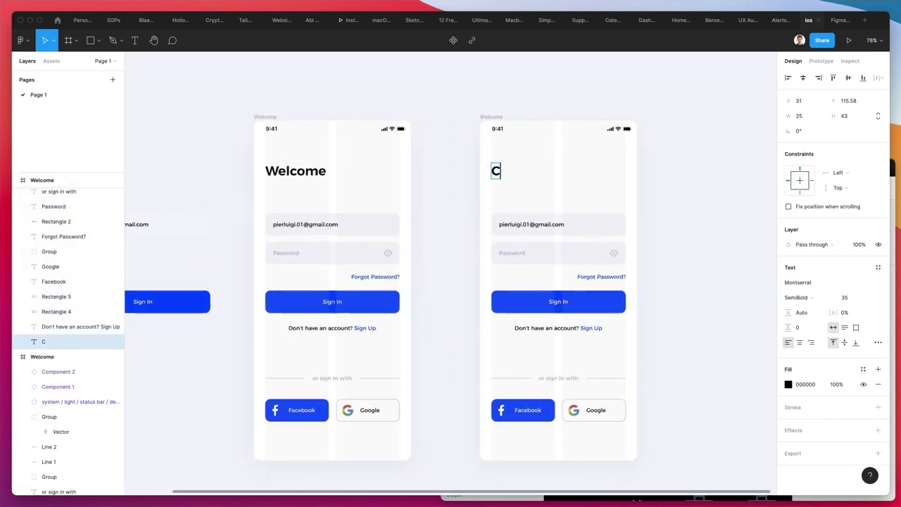
{"action": "type", "text": "reate new account"}
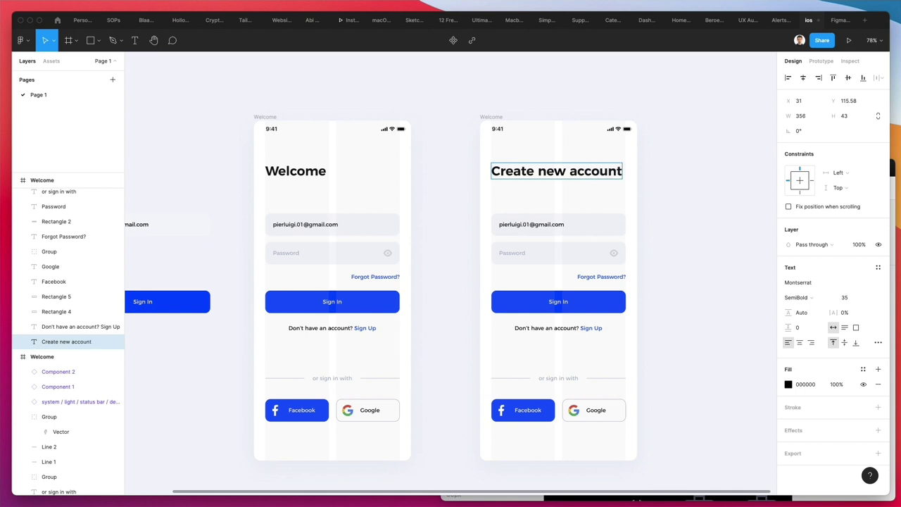
{"action": "key", "text": "Escape"}
{"action": "scroll", "coordinate": [575, 118], "scroll_direction": "right", "scroll_amount": 4}
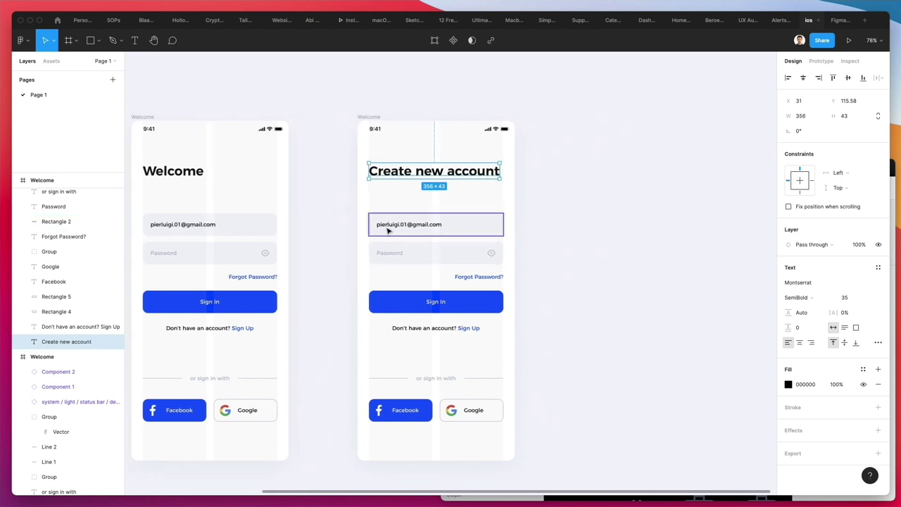
{"action": "left_click", "coordinate": [577, 235]}
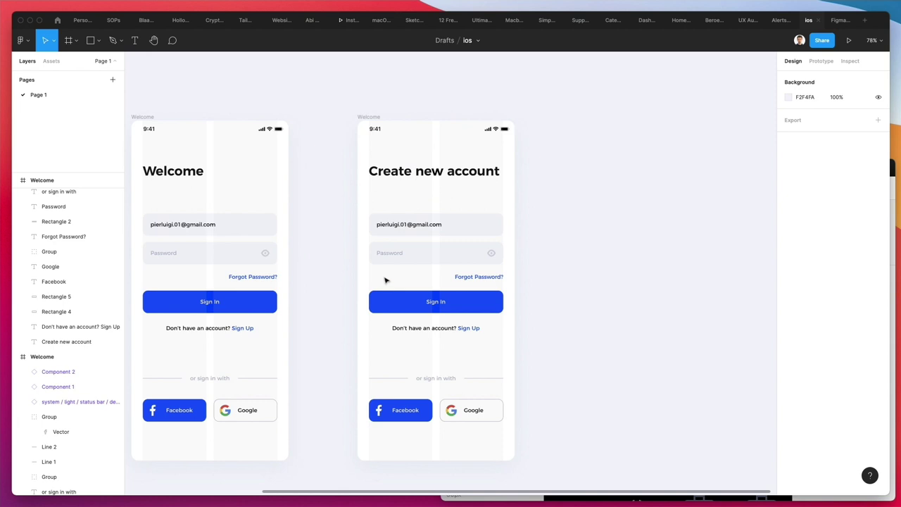
- Delete the copy's Forgot Password? link, password field and social sign-in section
{"action": "left_click", "coordinate": [462, 276]}
{"action": "key", "text": "Delete"}
{"action": "left_click_drag", "start_coordinate": [530, 269], "coordinate": [350, 249]}
{"action": "key", "text": "Delete"}
{"action": "left_click_drag", "start_coordinate": [382, 372], "coordinate": [598, 452]}
{"action": "key", "text": "Delete"}
- Move the Sign In button and sign-up prompt lower and duplicate the email field beneath itself
{"action": "left_click_drag", "start_coordinate": [354, 272], "coordinate": [468, 328]}
{"action": "left_click_drag", "start_coordinate": [414, 301], "coordinate": [412, 384]}
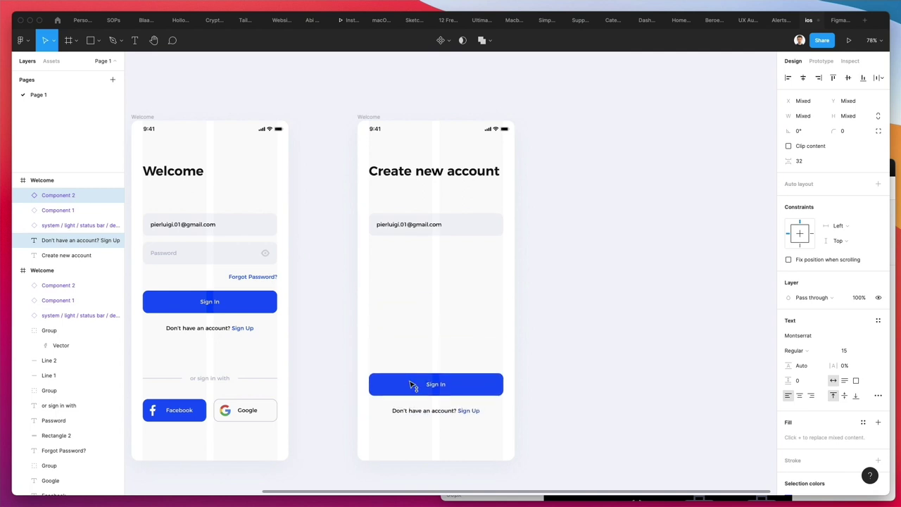
{"action": "left_click", "coordinate": [471, 321]}
{"action": "left_click_drag", "start_coordinate": [396, 218], "coordinate": [400, 252]}
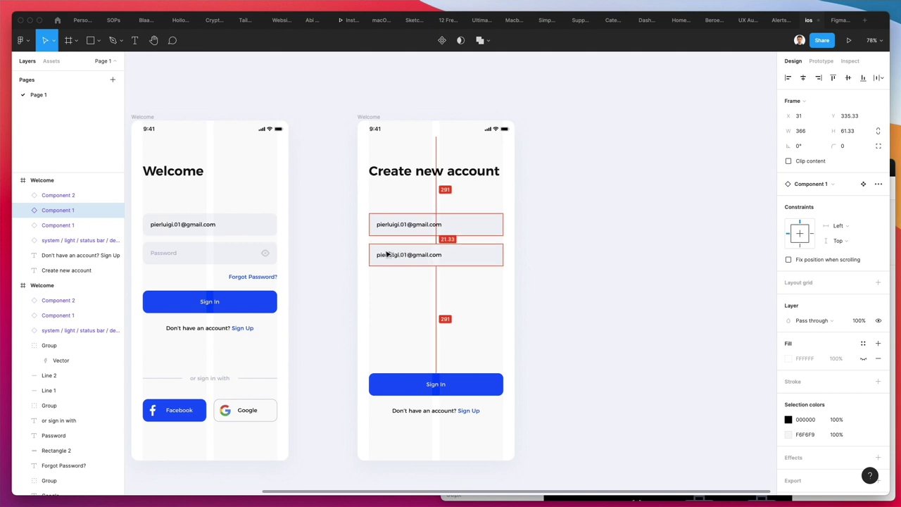
- Undo the duplicated email field
{"action": "key", "text": "super+z"}
{"action": "left_click", "coordinate": [243, 228]}
{"action": "scroll", "coordinate": [216, 235], "scroll_direction": "up", "scroll_amount": 5}
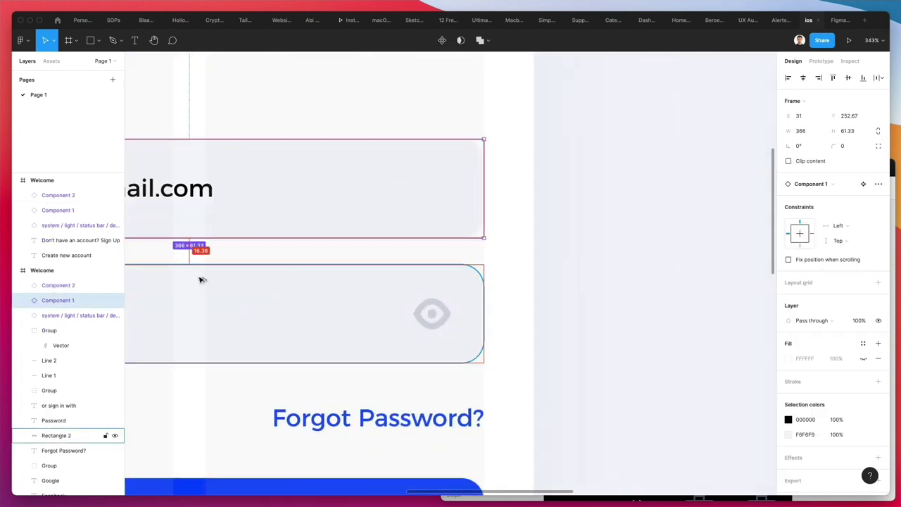
{"action": "scroll", "coordinate": [404, 287], "scroll_direction": "down", "scroll_amount": 2}
{"action": "scroll", "coordinate": [404, 286], "scroll_direction": "down", "scroll_amount": 5}
{"action": "scroll", "coordinate": [408, 288], "scroll_direction": "right", "scroll_amount": 5}
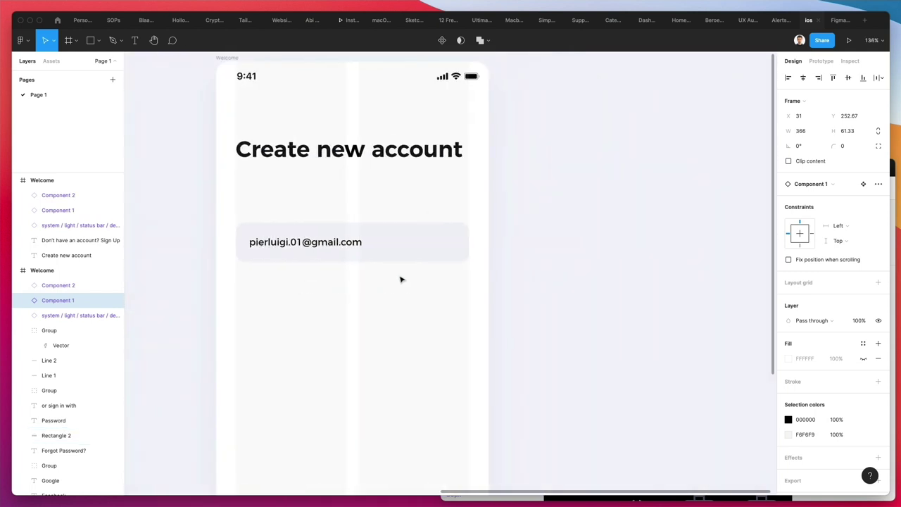
{"action": "scroll", "coordinate": [400, 277], "scroll_direction": "down", "scroll_amount": 1}
- Stack several copies of the email field downward with 16 px gaps
{"action": "left_click_drag", "start_coordinate": [270, 185], "coordinate": [399, 257]}
{"action": "left_click_drag", "start_coordinate": [370, 231], "coordinate": [371, 266]}
{"action": "key", "text": "Up"}
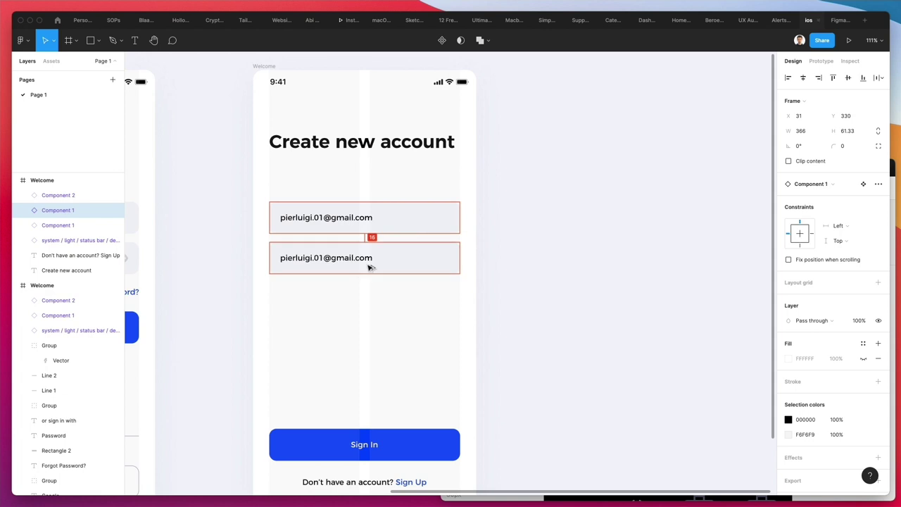
{"action": "key", "text": "Down"}
{"action": "key", "text": "Down"}
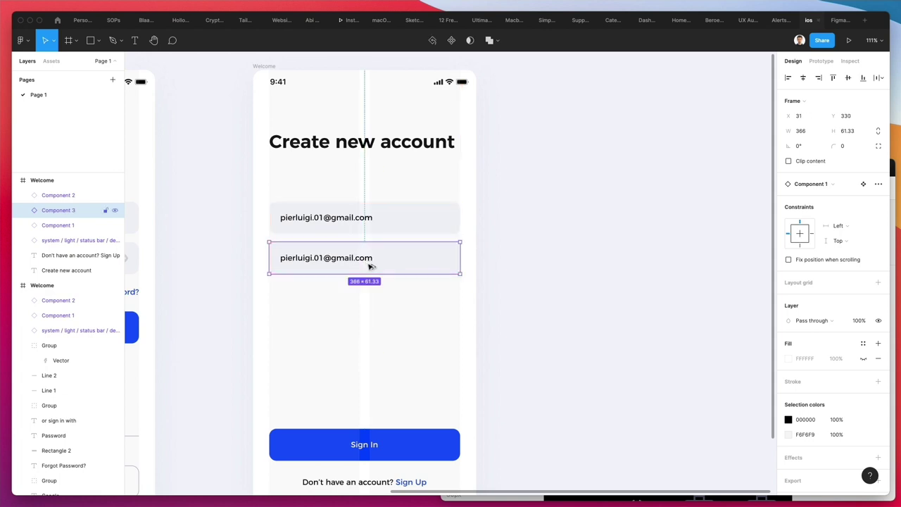
{"action": "key", "text": "super+d"}
{"action": "key", "text": "super+d"}
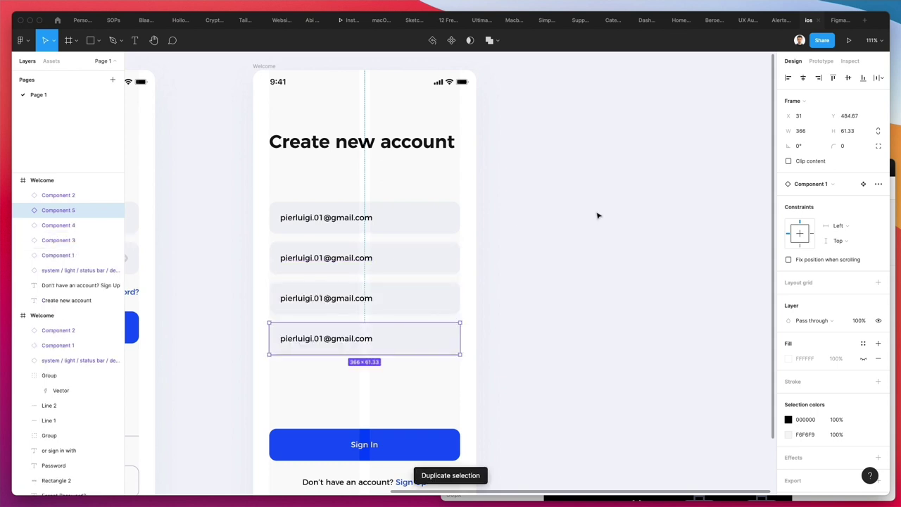
{"action": "key", "text": "super+d"}
- Delete the fourth and fifth email fields from the Create new account screen
{"action": "double_click", "coordinate": [337, 260]}
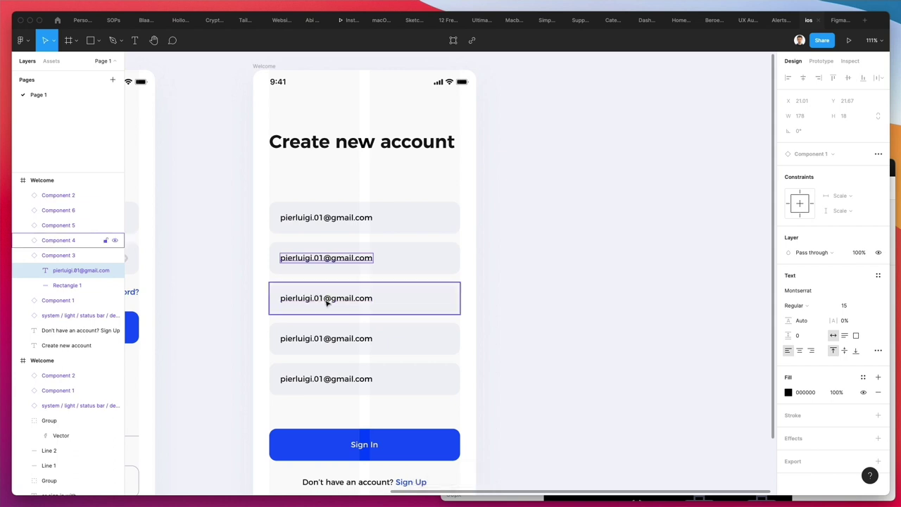
{"action": "scroll", "coordinate": [358, 311], "scroll_direction": "left", "scroll_amount": 5}
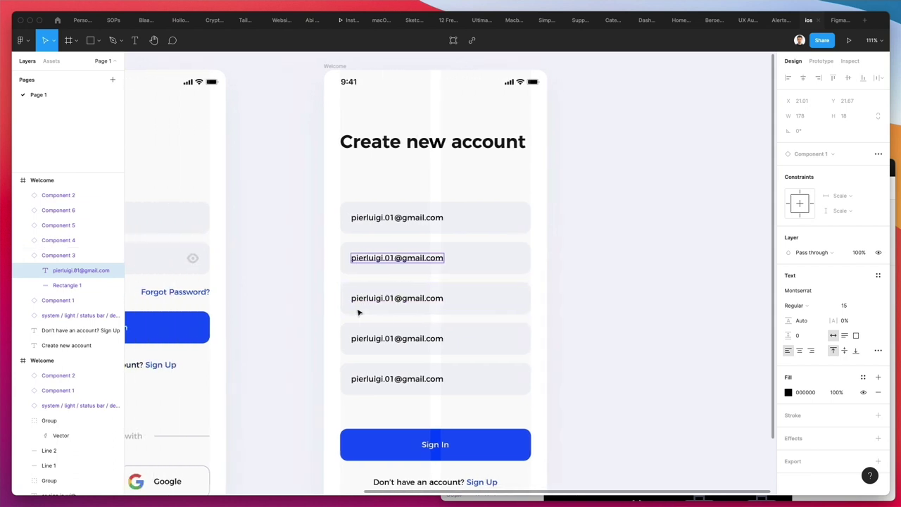
{"action": "scroll", "coordinate": [358, 312], "scroll_direction": "left", "scroll_amount": 5}
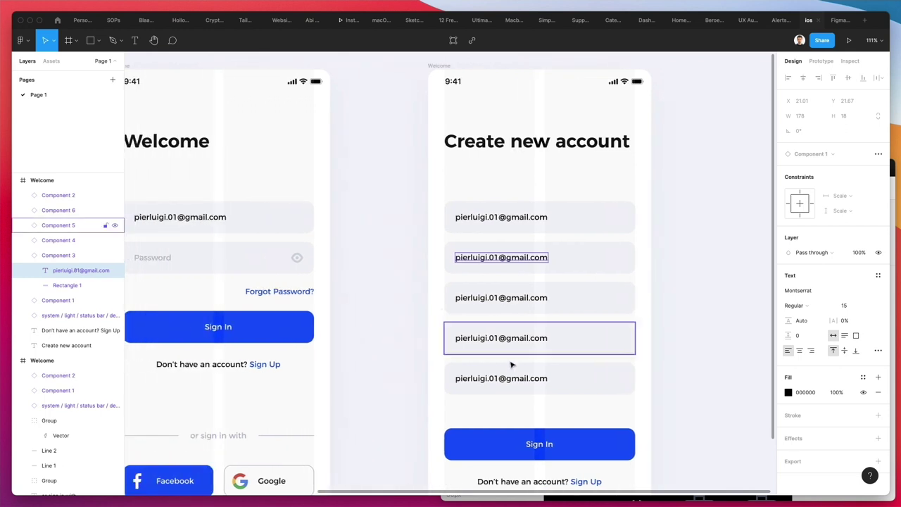
{"action": "left_click", "coordinate": [560, 388]}
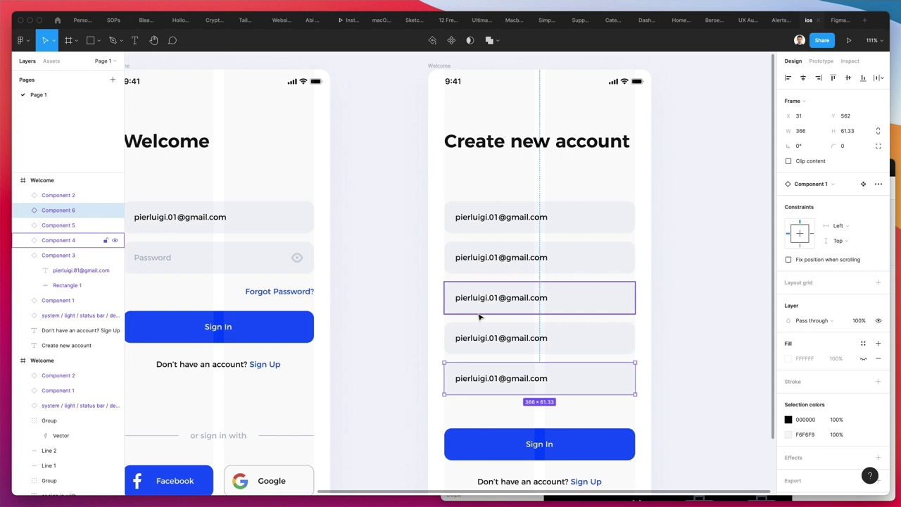
{"action": "left_click_drag", "start_coordinate": [424, 327], "coordinate": [613, 399]}
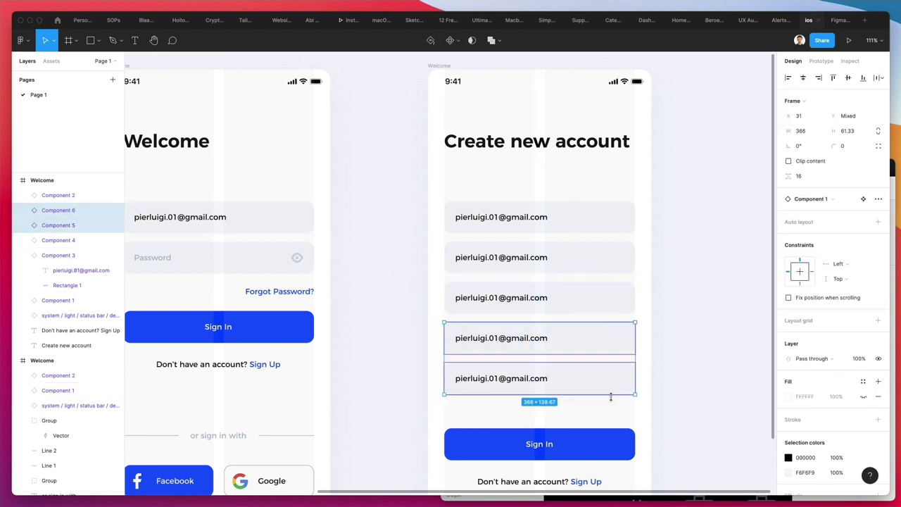
{"action": "key", "text": "Delete"}
{"action": "scroll", "coordinate": [235, 229], "scroll_direction": "left", "scroll_amount": 2}
{"action": "scroll", "coordinate": [235, 229], "scroll_direction": "left", "scroll_amount": 4}
- Make the Welcome screen's Password field Component 5 and move it beside the other masters
{"action": "left_click_drag", "start_coordinate": [165, 237], "coordinate": [422, 279]}
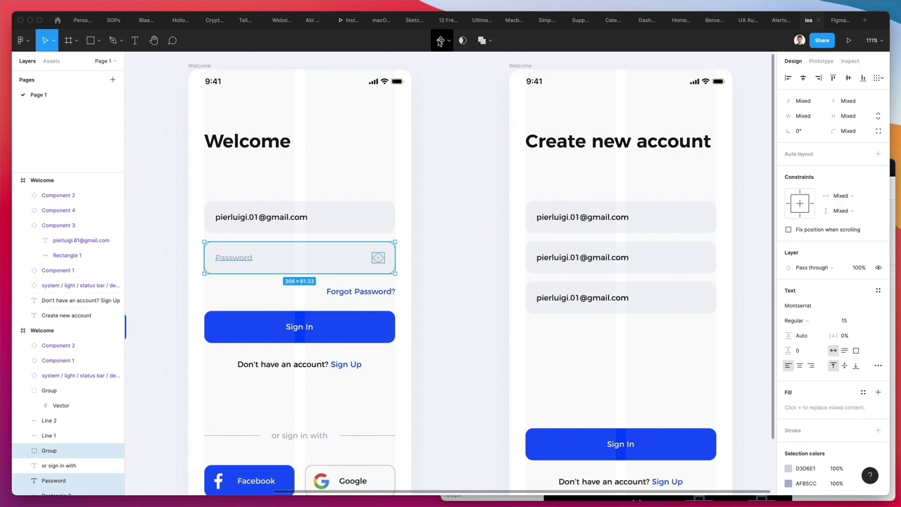
{"action": "left_click", "coordinate": [440, 40]}
{"action": "scroll", "coordinate": [493, 176], "scroll_direction": "left", "scroll_amount": 20}
{"action": "left_click_drag", "start_coordinate": [619, 259], "coordinate": [594, 258]}
- Place a Password field instance under the email fields and duplicate it just below
{"action": "left_click", "coordinate": [263, 258]}
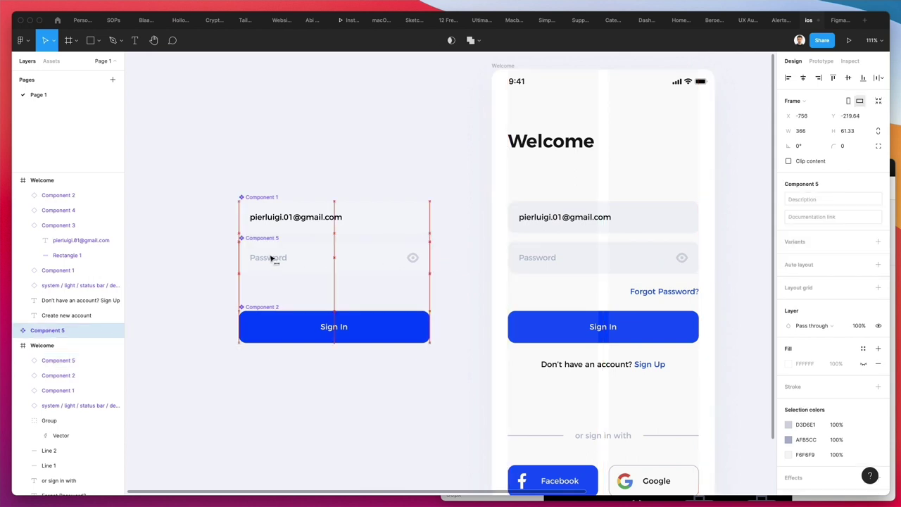
{"action": "scroll", "coordinate": [317, 257], "scroll_direction": "right", "scroll_amount": 10}
{"action": "left_click", "coordinate": [353, 258]}
{"action": "left_click_drag", "start_coordinate": [368, 259], "coordinate": [666, 340]}
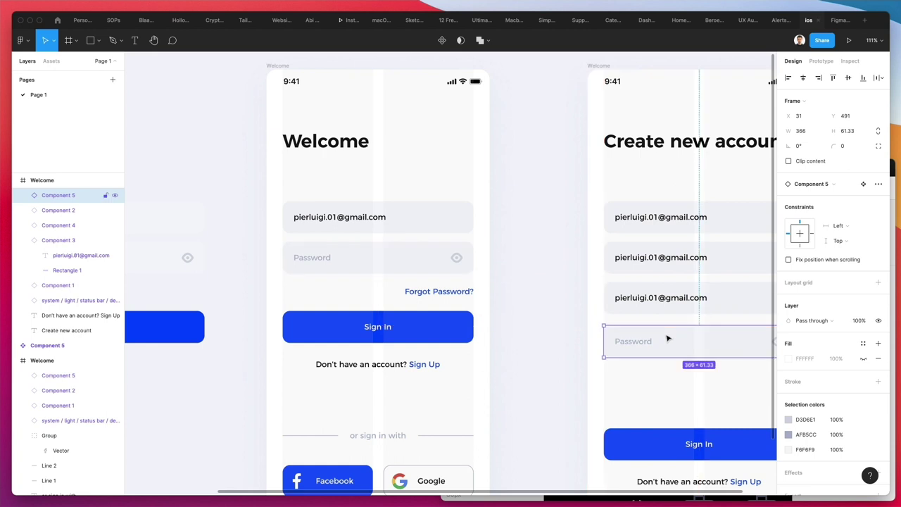
{"action": "scroll", "coordinate": [666, 340], "scroll_direction": "down", "scroll_amount": 3}
{"action": "scroll", "coordinate": [666, 340], "scroll_direction": "right", "scroll_amount": 3}
{"action": "scroll", "coordinate": [592, 275], "scroll_direction": "right", "scroll_amount": 7}
{"action": "left_click_drag", "start_coordinate": [568, 272], "coordinate": [517, 311]}
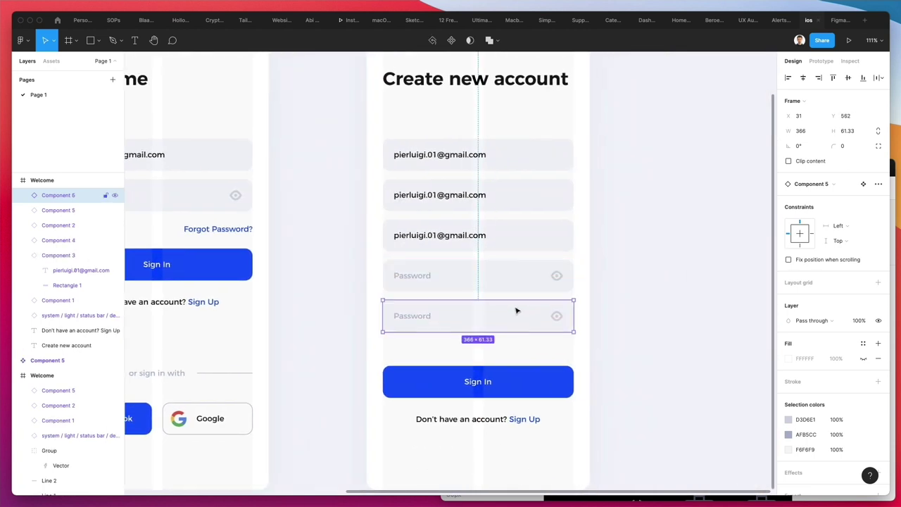
- Relabel the second password field 'Repeat Password'
{"action": "double_click", "coordinate": [414, 320]}
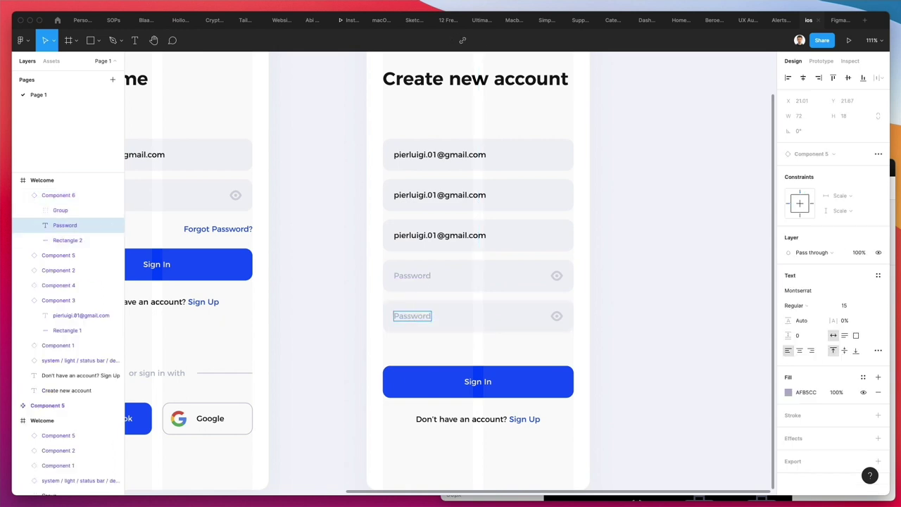
{"action": "key", "text": "Return"}
{"action": "key", "text": "Left"}
{"action": "type", "text": "Repeat"}
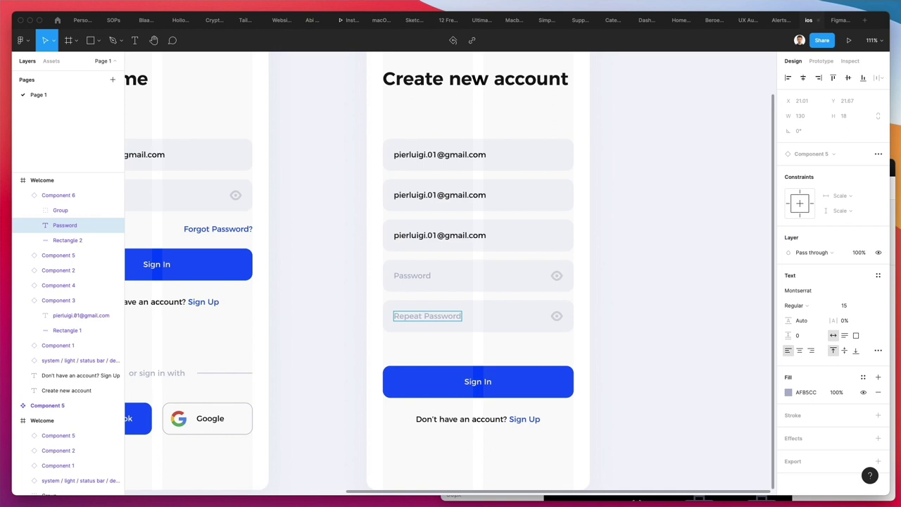
{"action": "key", "text": "Escape"}
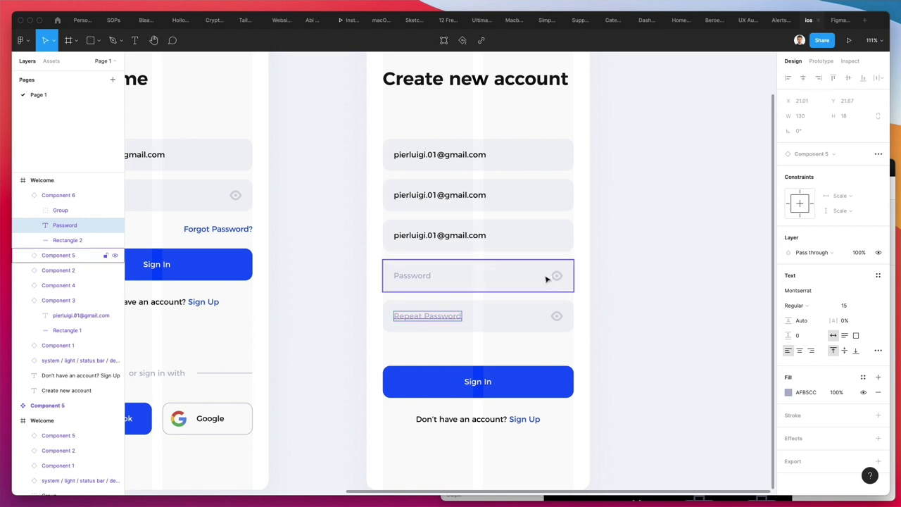
- Hide the eye icon in the first Password field
{"action": "left_click", "coordinate": [557, 275], "text": "super"}
{"action": "left_click", "coordinate": [557, 275], "text": "super"}
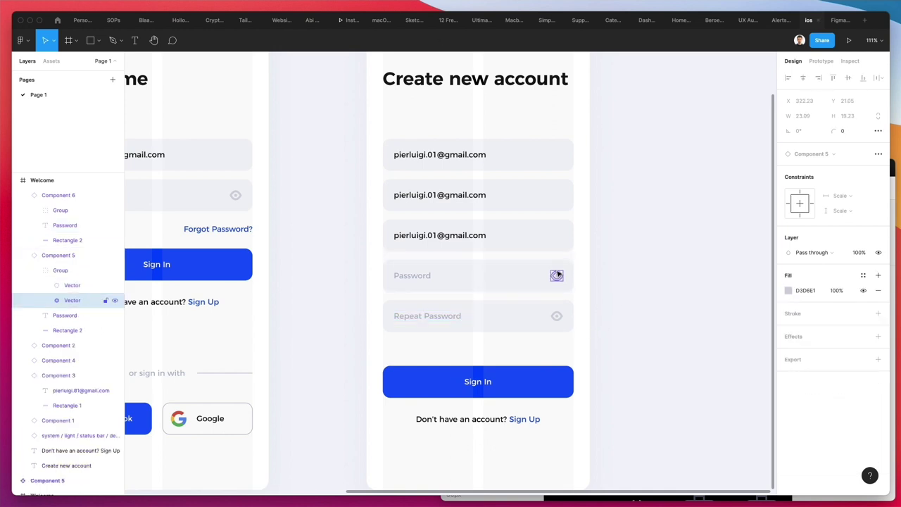
{"action": "key", "text": "super+shift+h"}
{"action": "left_click", "coordinate": [557, 276], "text": "super"}
{"action": "key", "text": "super+shift+h"}
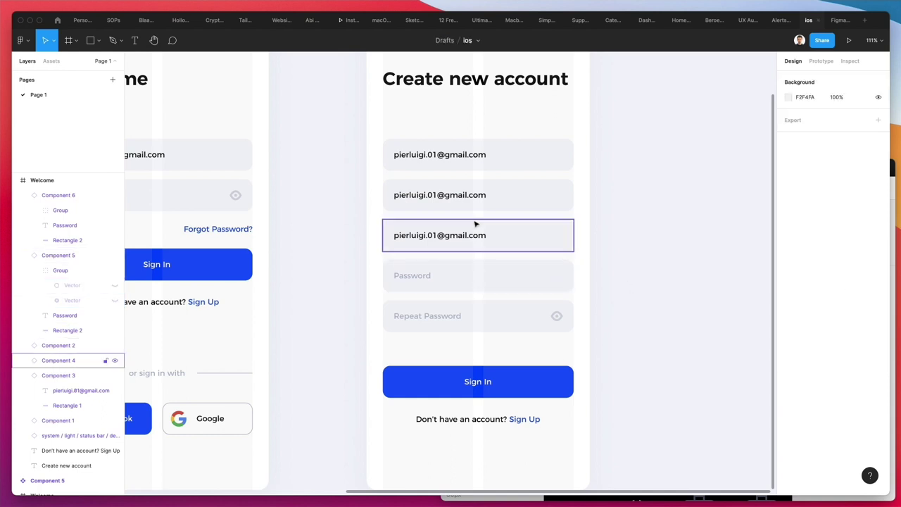
- Relabel the second and third fields 'Email Address' and 'Phone number'
{"action": "left_click", "coordinate": [435, 211], "text": "super"}
{"action": "double_click", "coordinate": [438, 196]}
{"action": "type", "text": "Email A"}
{"action": "key", "text": "BackSpace"}
{"action": "type", "text": "Address"}
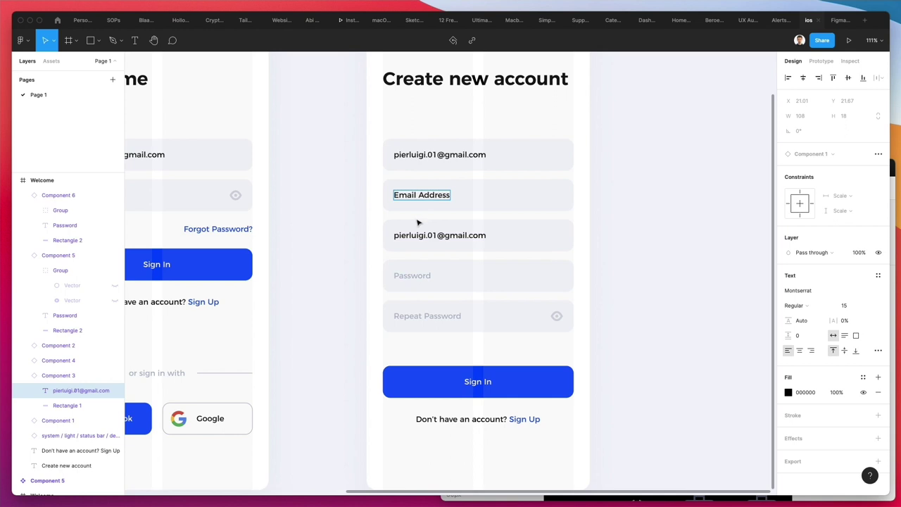
{"action": "left_click", "coordinate": [419, 235], "text": "super"}
{"action": "double_click", "coordinate": [420, 235]}
{"action": "type", "text": "Phone number"}
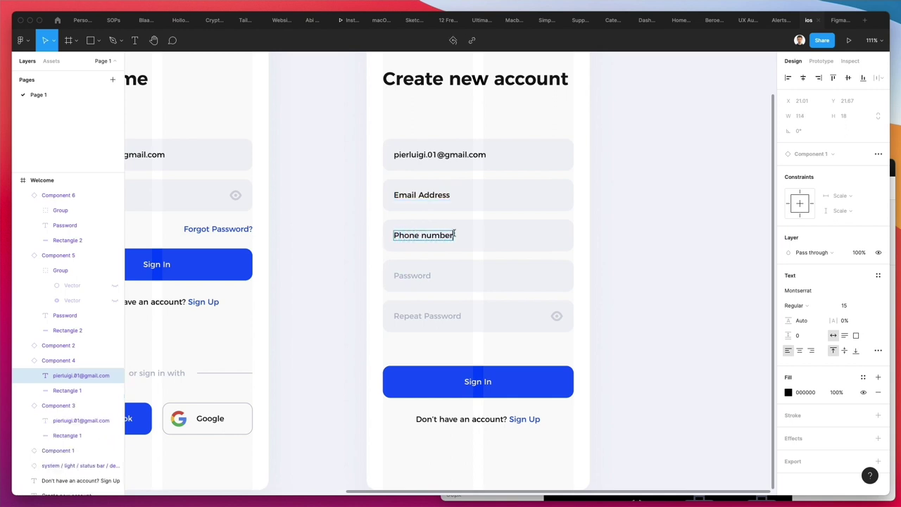
{"action": "key", "text": "Escape"}
- Change the email label to lowercase 'Email address'
{"action": "scroll", "coordinate": [418, 229], "scroll_direction": "up", "scroll_amount": 2}
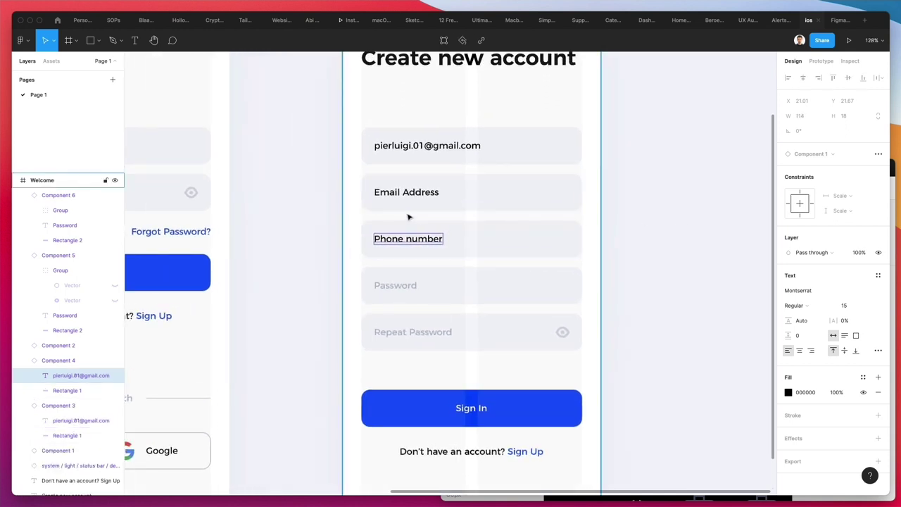
{"action": "left_click", "coordinate": [422, 194], "text": "super"}
{"action": "double_click", "coordinate": [423, 194]}
{"action": "left_click", "coordinate": [409, 192]}
{"action": "key", "text": "BackSpace"}
{"action": "type", "text": "a"}
{"action": "key", "text": "Escape"}
- Colour the Email address and Phone number labels placeholder grey #AFB5CC
{"action": "left_click", "coordinate": [408, 239], "text": "shift"}
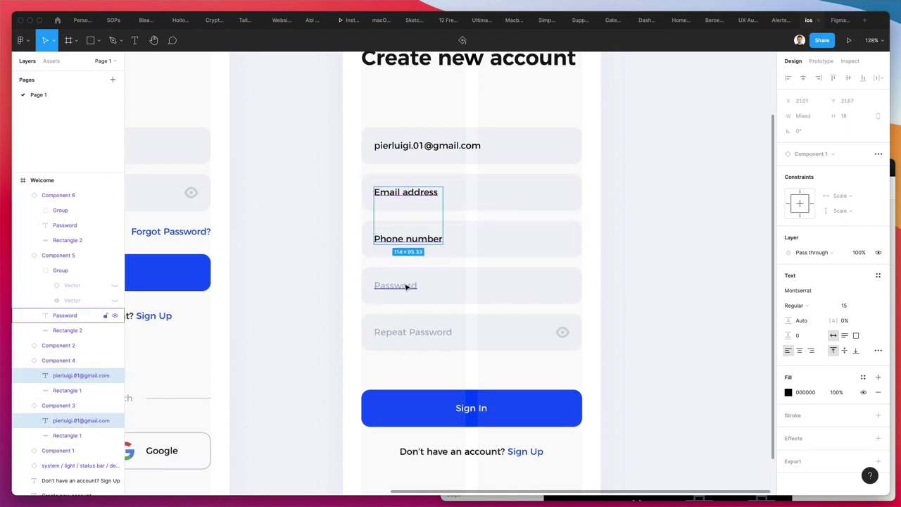
{"action": "scroll", "coordinate": [404, 285], "scroll_direction": "up", "scroll_amount": 5}
{"action": "key", "text": "i"}
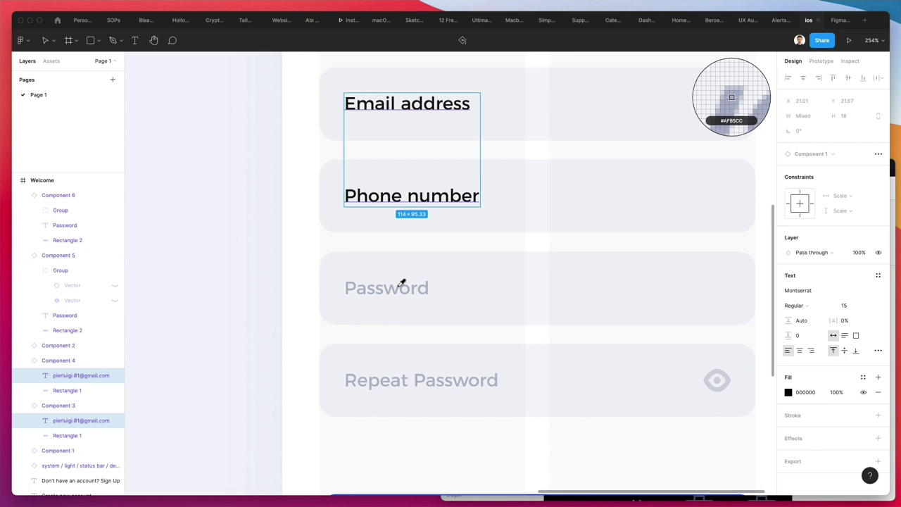
{"action": "left_click", "coordinate": [401, 283]}
{"action": "left_click", "coordinate": [266, 245]}
{"action": "scroll", "coordinate": [266, 245], "scroll_direction": "down", "scroll_amount": 5}
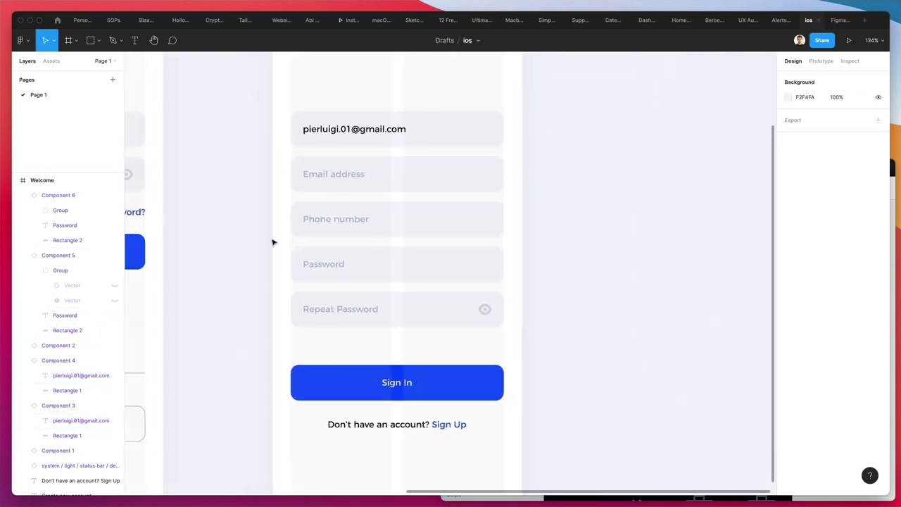
- Change the Sign In button's label to 'Create Account'
{"action": "double_click", "coordinate": [396, 382]}
{"action": "double_click", "coordinate": [396, 383]}
{"action": "type", "text": "create Ac"}
{"action": "type", "text": "ount"}
{"action": "key", "text": "Escape"}
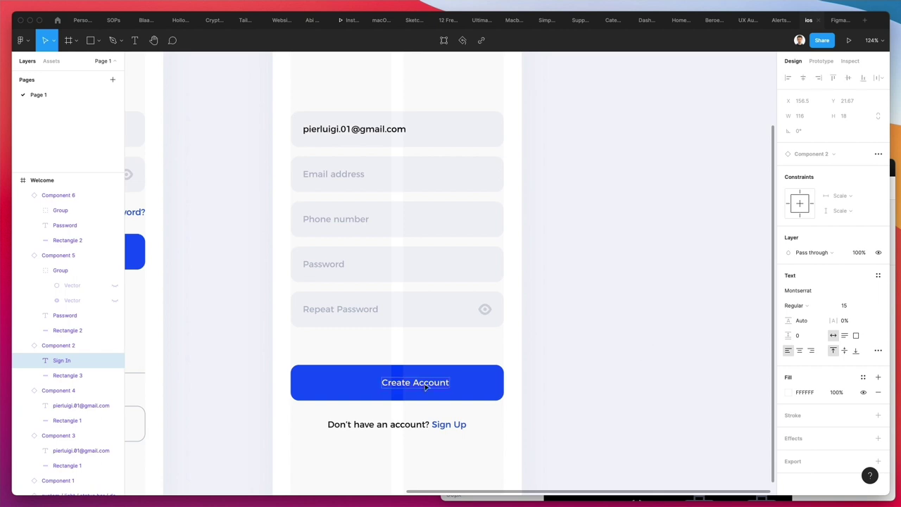
{"action": "key", "text": "Escape"}
{"action": "scroll", "coordinate": [386, 375], "scroll_direction": "left", "scroll_amount": 10}
{"action": "scroll", "coordinate": [386, 375], "scroll_direction": "right", "scroll_amount": 4}
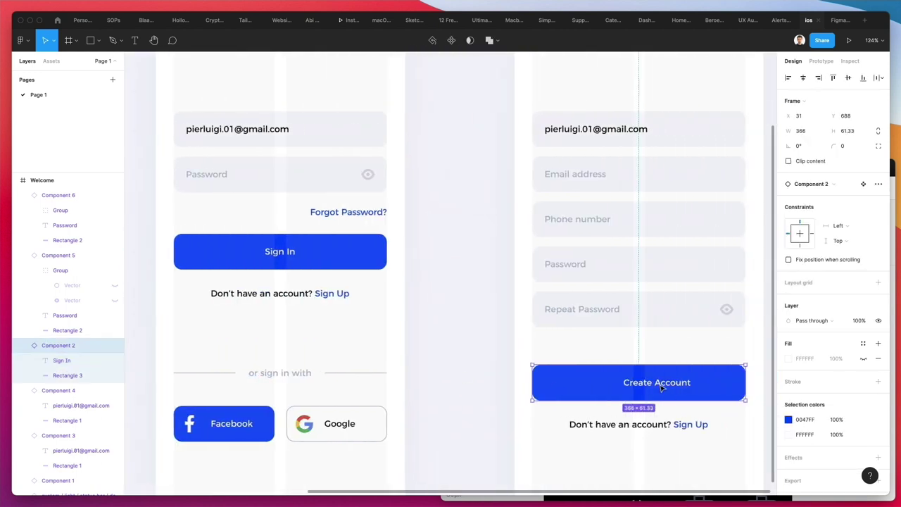
{"action": "double_click", "coordinate": [660, 387]}
{"action": "scroll", "coordinate": [660, 387], "scroll_direction": "right", "scroll_amount": 1}
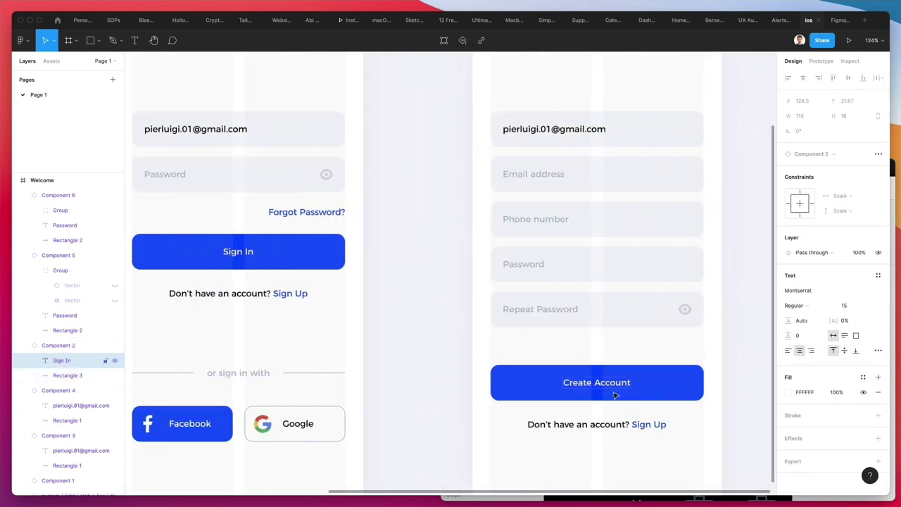
{"action": "left_click", "coordinate": [627, 350]}
{"action": "scroll", "coordinate": [626, 350], "scroll_direction": "right", "scroll_amount": 1}
{"action": "scroll", "coordinate": [627, 350], "scroll_direction": "right", "scroll_amount": 4}
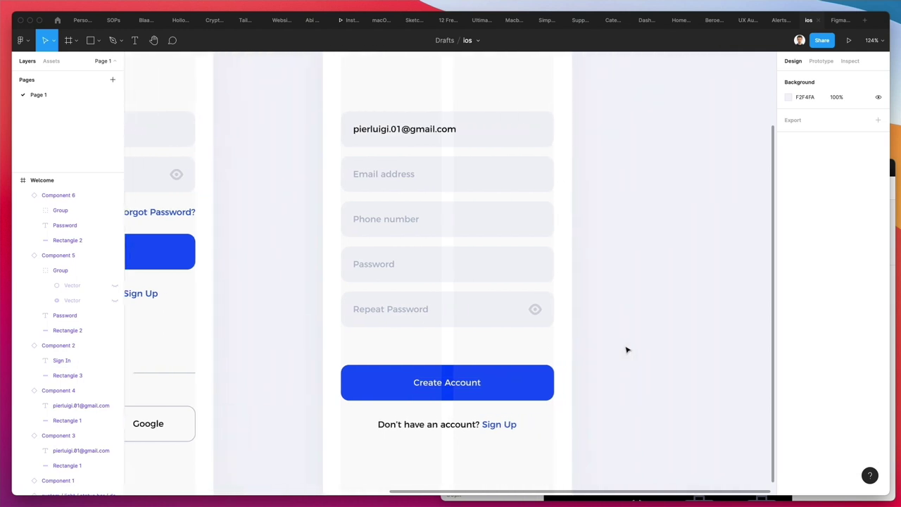
{"action": "scroll", "coordinate": [535, 373], "scroll_direction": "down", "scroll_amount": 1}
- Change the bottom prompt to 'Have an account? Sign In'
{"action": "double_click", "coordinate": [465, 390]}
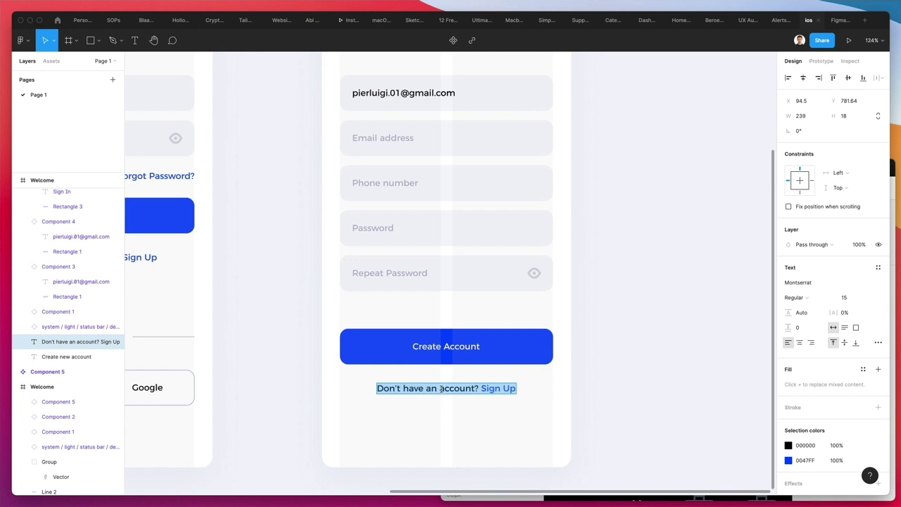
{"action": "left_click", "coordinate": [440, 388]}
{"action": "left_click_drag", "start_coordinate": [423, 388], "coordinate": [345, 384]}
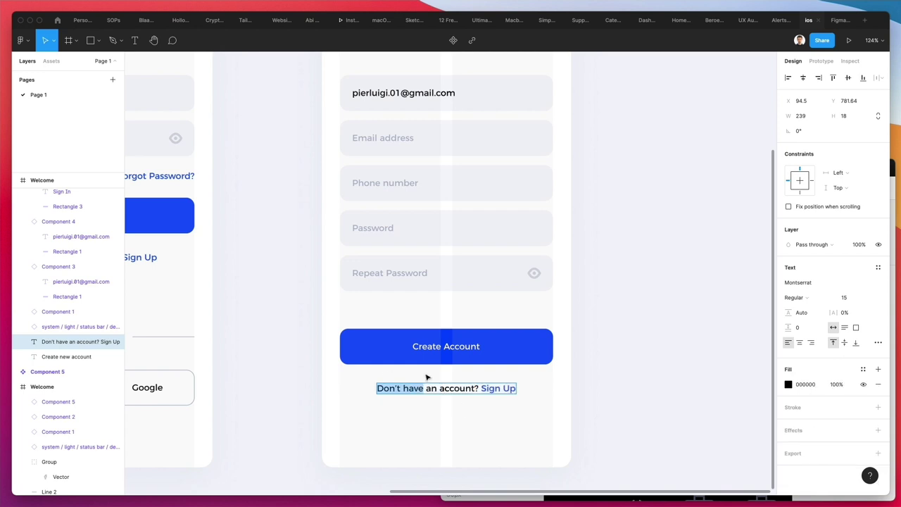
{"action": "type", "text": "Have"}
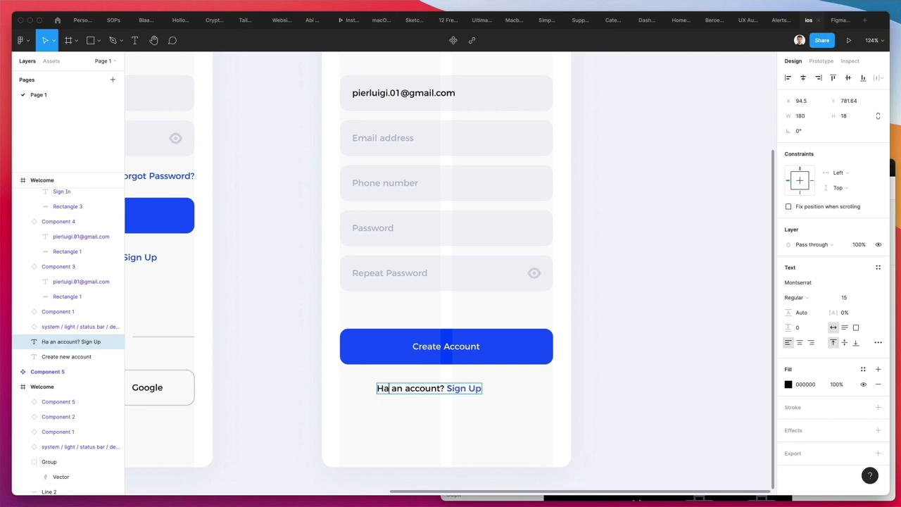
{"action": "left_click", "coordinate": [475, 388]}
{"action": "key", "text": "BackSpace"}
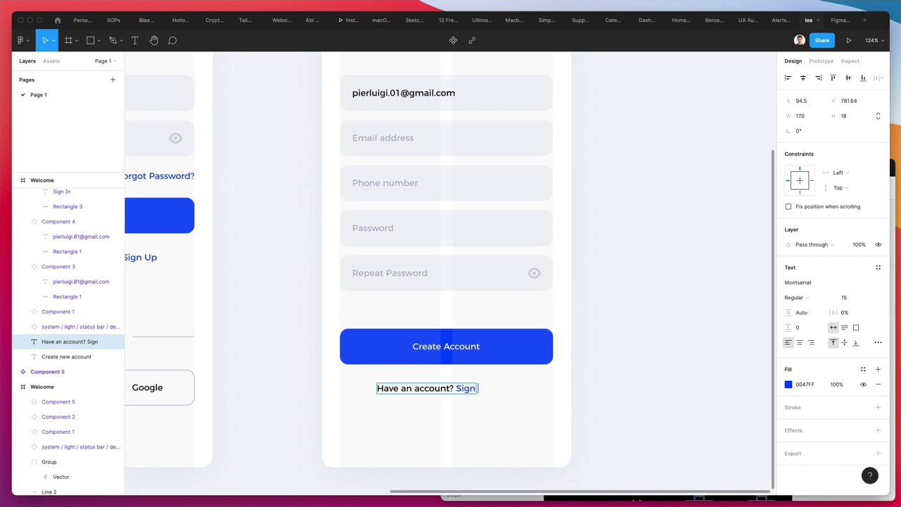
{"action": "type", "text": "In"}
{"action": "key", "text": "Escape"}
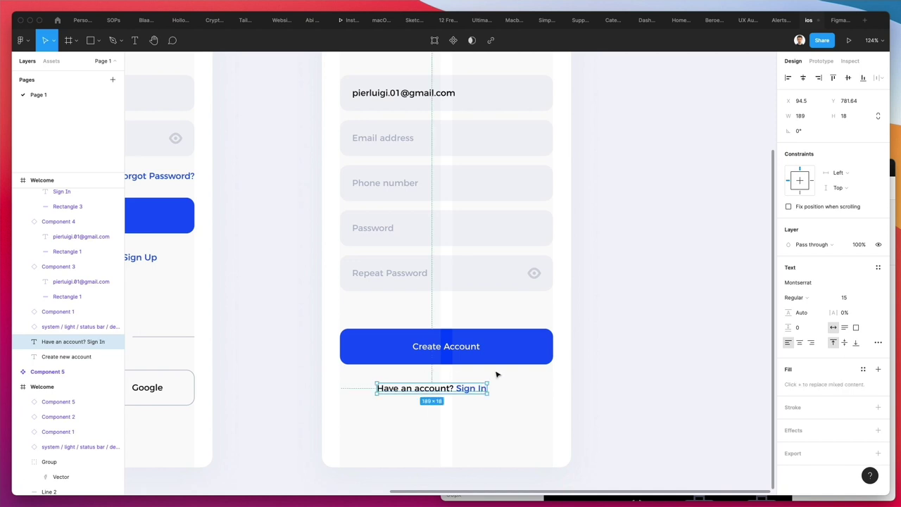
{"action": "left_click", "coordinate": [575, 253]}
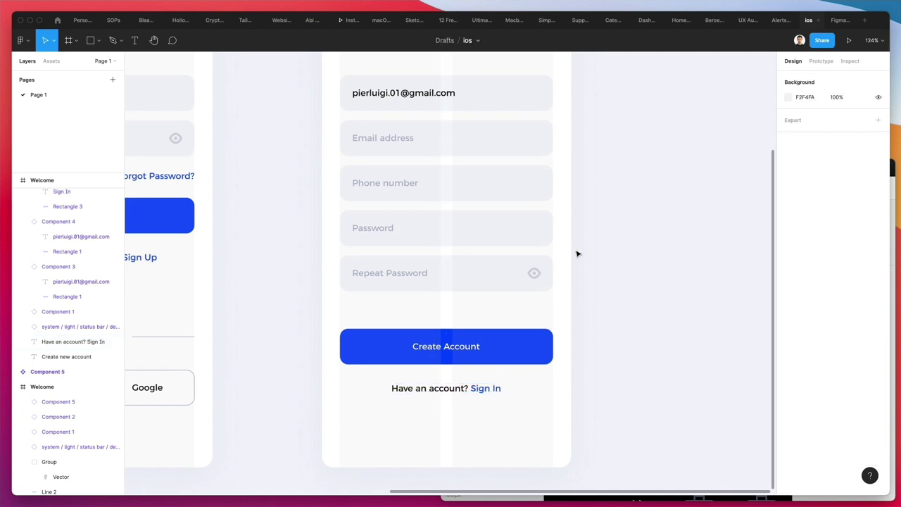
{"action": "scroll", "coordinate": [576, 253], "scroll_direction": "down", "scroll_amount": 4}
{"action": "scroll", "coordinate": [576, 254], "scroll_direction": "up", "scroll_amount": 2}
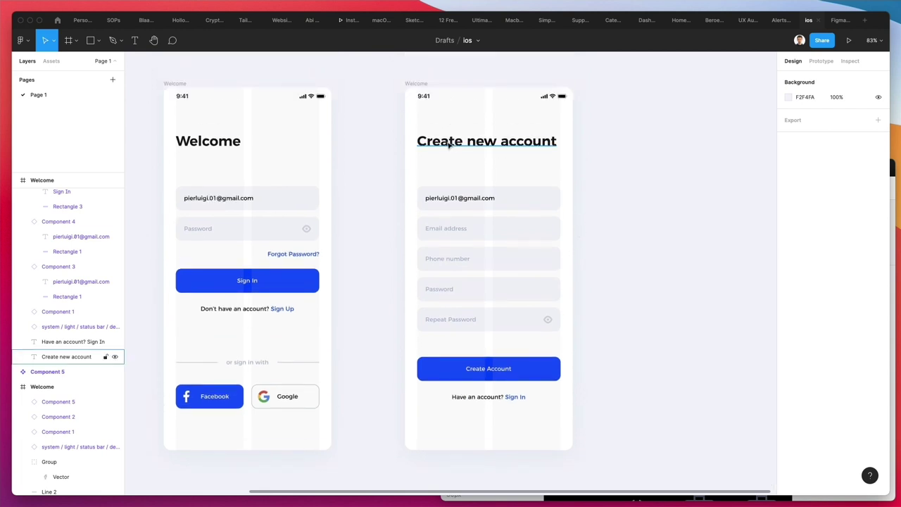
- Rename the Create new account frame to 'New Account'
{"action": "scroll", "coordinate": [449, 144], "scroll_direction": "down", "scroll_amount": 2}
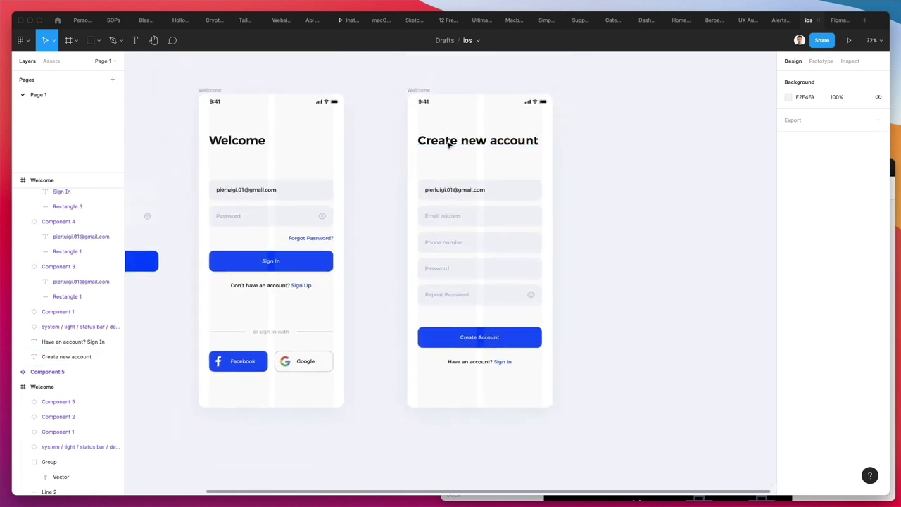
{"action": "left_click", "coordinate": [410, 95]}
{"action": "key", "text": "super+r"}
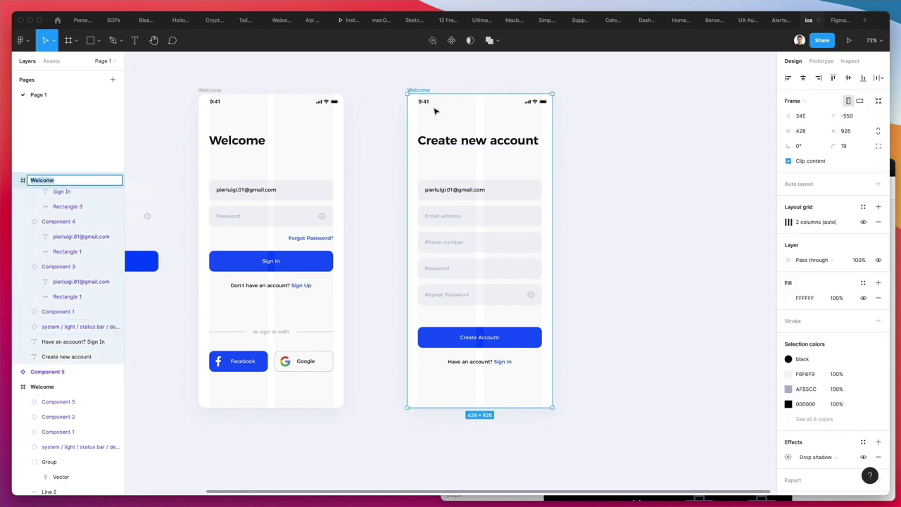
{"action": "type", "text": "New Account"}
{"action": "key", "text": "Return"}
- Duplicate the frame to the right, retitle the copy '404', and delete its five input fields
{"action": "left_click_drag", "start_coordinate": [463, 154], "coordinate": [669, 161]}
{"action": "scroll", "coordinate": [669, 161], "scroll_direction": "right", "scroll_amount": 5}
{"action": "key", "text": "Escape"}
{"action": "left_click", "coordinate": [525, 141]}
{"action": "double_click", "coordinate": [523, 141]}
{"action": "type", "text": "404"}
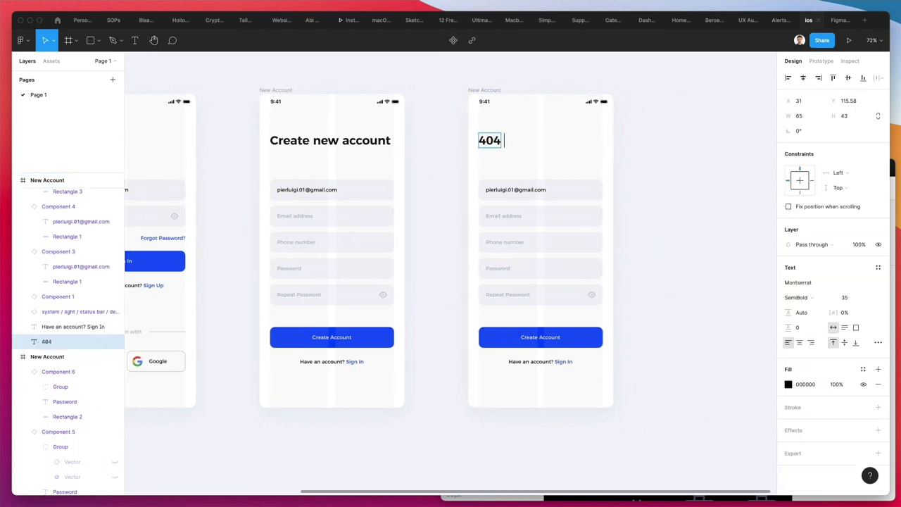
{"action": "key", "text": "Escape"}
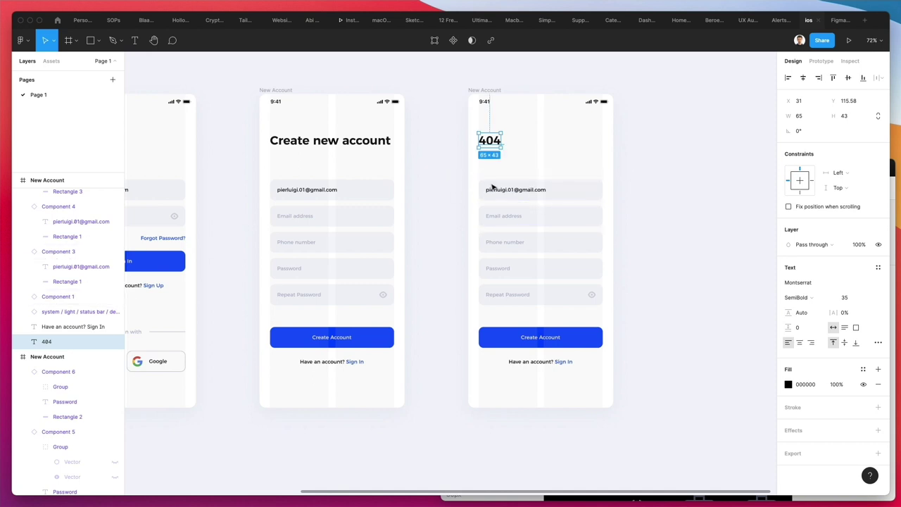
{"action": "left_click_drag", "start_coordinate": [466, 174], "coordinate": [627, 312]}
{"action": "key", "text": "Delete"}
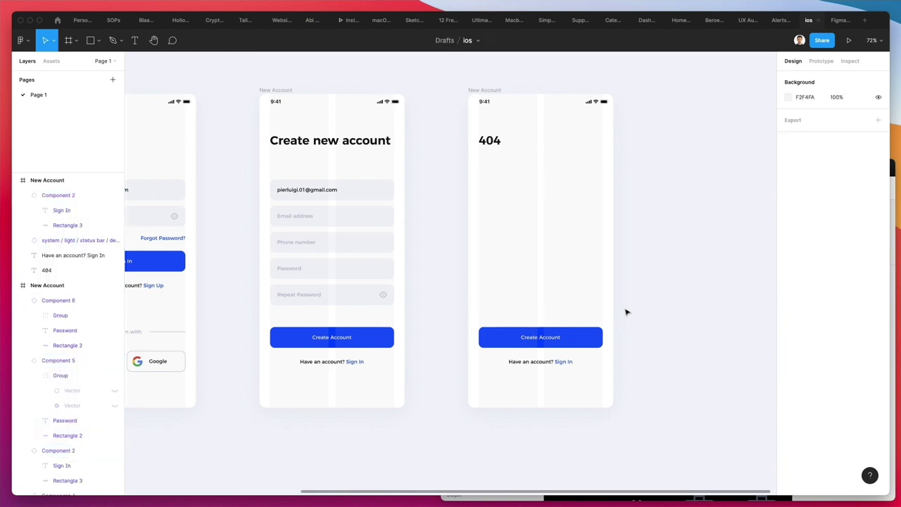
- Change the 404 screen's button text to 'Go Back'
{"action": "double_click", "coordinate": [528, 335]}
{"action": "double_click", "coordinate": [529, 333]}
{"action": "type", "text": "C"}
{"action": "key", "text": "Escape"}
{"action": "key", "text": "Escape"}
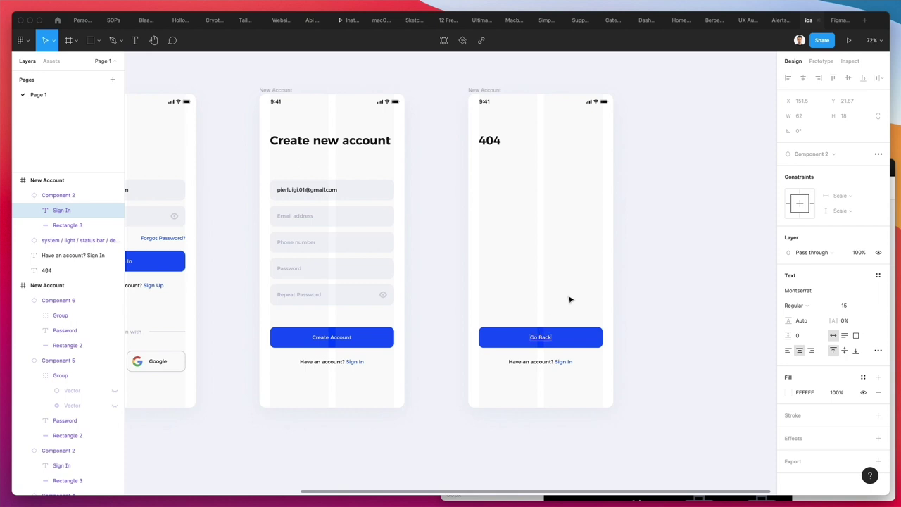
- Move the account prompt above the button and retype it 'This page was not found.'
{"action": "left_click_drag", "start_coordinate": [536, 363], "coordinate": [543, 278]}
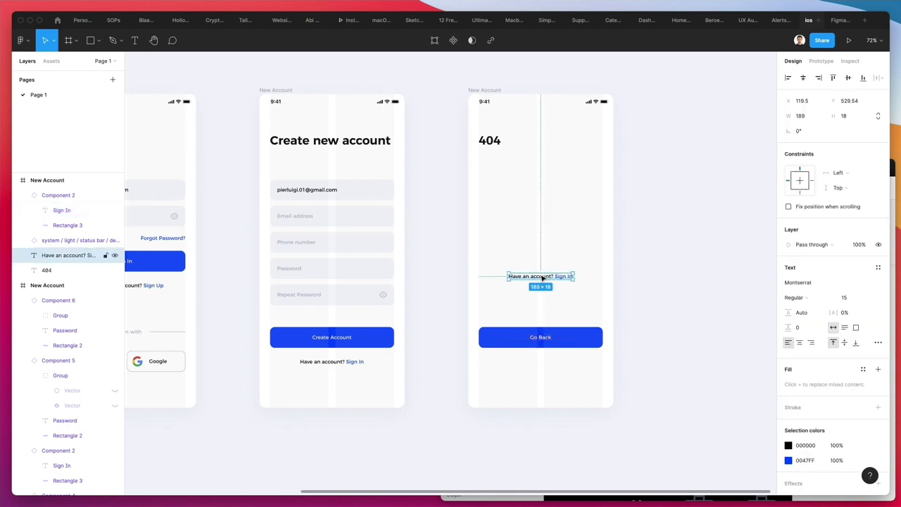
{"action": "double_click", "coordinate": [543, 278]}
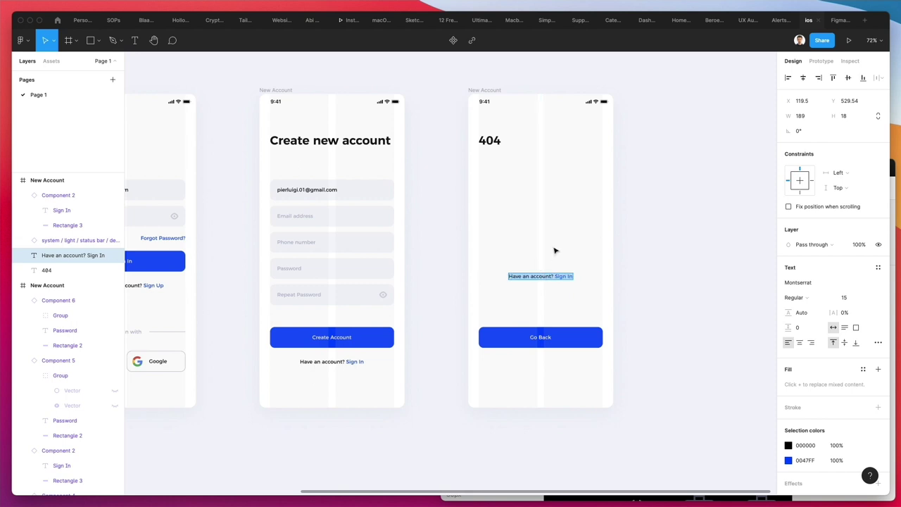
{"action": "type", "text": "Oops"}
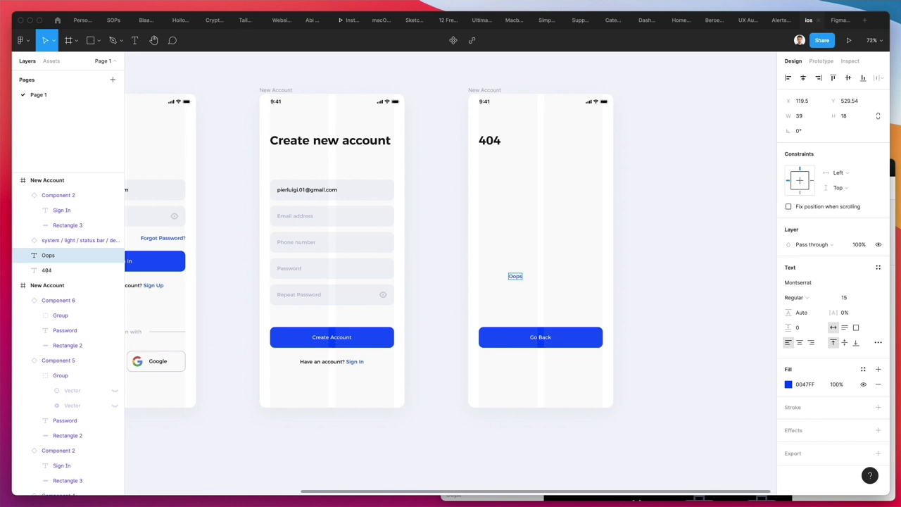
{"action": "type", "text": "Page"}
{"action": "type", "text": "This page"}
{"action": "type", "text": " was not found."}
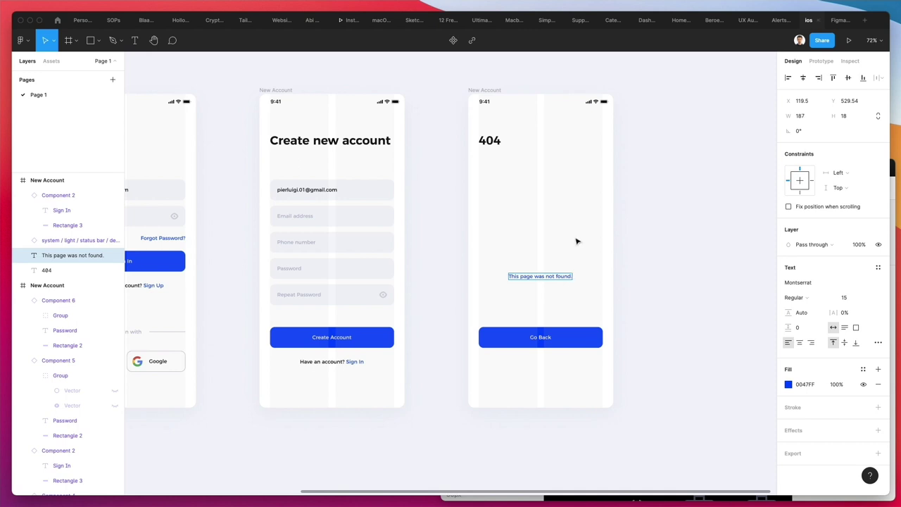
- Duplicate that line below, retype it as the try-again message, and centre it horizontally
{"action": "left_click_drag", "start_coordinate": [539, 276], "coordinate": [542, 294]}
{"action": "double_click", "coordinate": [540, 292]}
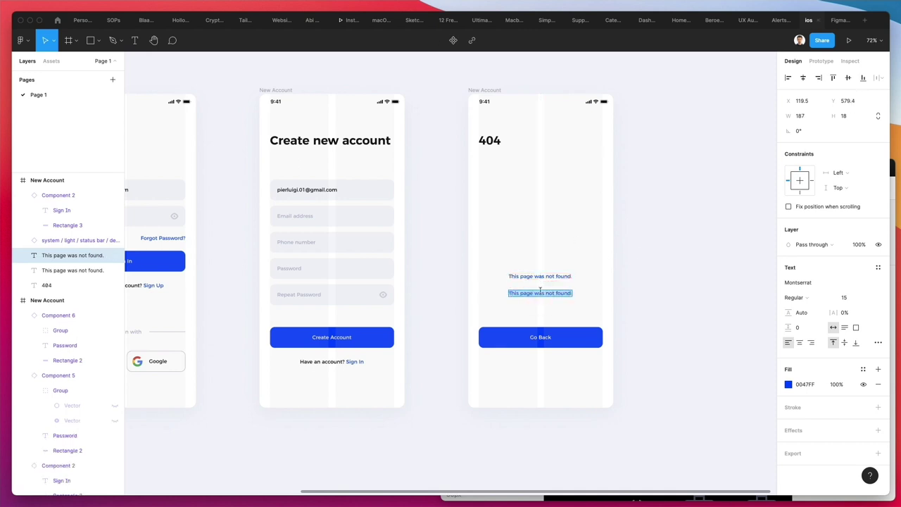
{"action": "type", "text": "Th"}
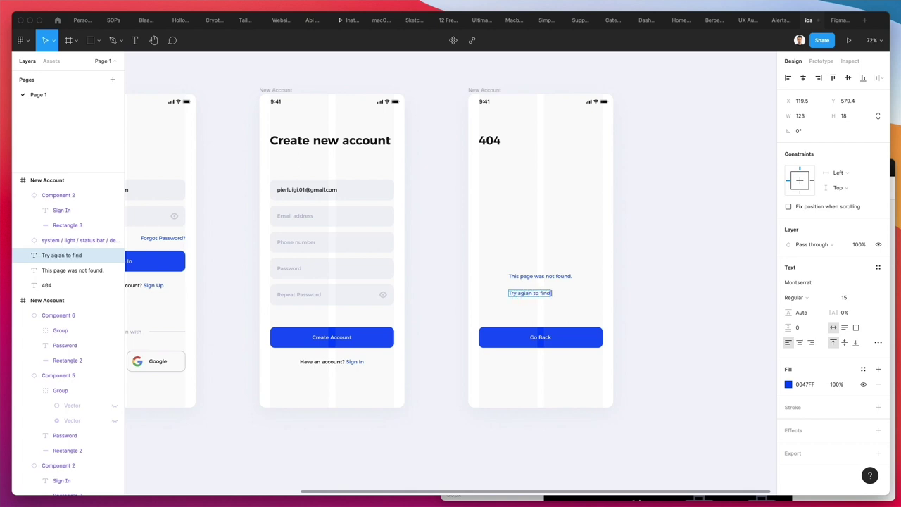
{"action": "type", "text": "s new section of"}
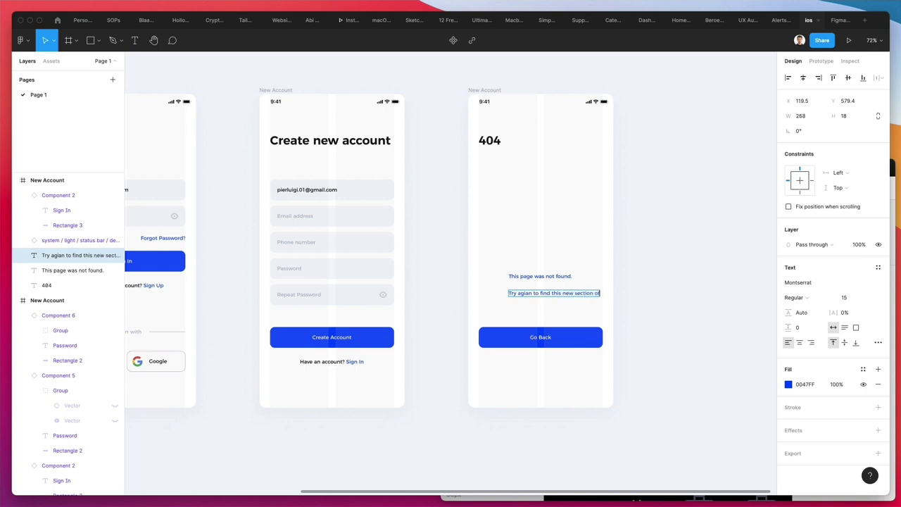
{"action": "type", "text": " the app"}
{"action": "key", "text": "Escape"}
{"action": "mouse_move", "coordinate": [580, 291]}
{"action": "left_mouse_down"}
{"action": "mouse_move", "coordinate": [573, 293]}
{"action": "mouse_move", "coordinate": [578, 284]}
{"action": "left_mouse_up"}
{"action": "left_click", "coordinate": [803, 77]}
- Fix the 'agian' typo in the try-again line
{"action": "scroll", "coordinate": [552, 275], "scroll_direction": "up", "scroll_amount": 5}
{"action": "double_click", "coordinate": [456, 305]}
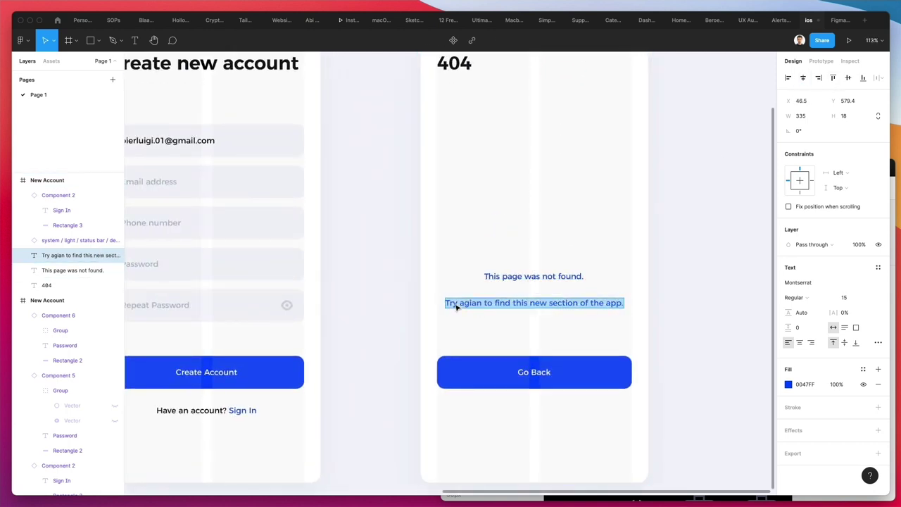
{"action": "left_click", "coordinate": [470, 303]}
{"action": "key", "text": "Delete"}
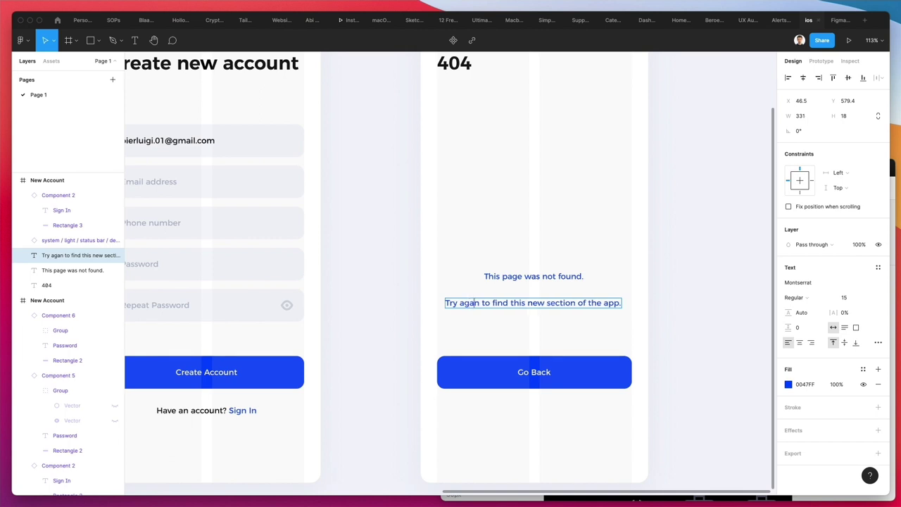
{"action": "type", "text": "i"}
{"action": "left_click", "coordinate": [665, 287]}
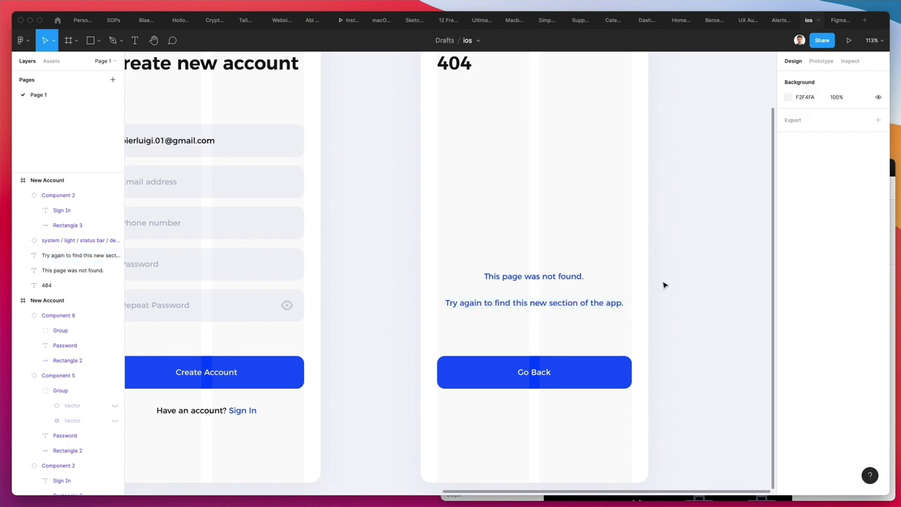
- Colour 'This page was not found.' black and the try-again line light grey
{"action": "left_click", "coordinate": [539, 276]}
{"action": "scroll", "coordinate": [539, 280], "scroll_direction": "left", "scroll_amount": 3}
{"action": "scroll", "coordinate": [539, 280], "scroll_direction": "up", "scroll_amount": 5}
{"action": "key", "text": "i"}
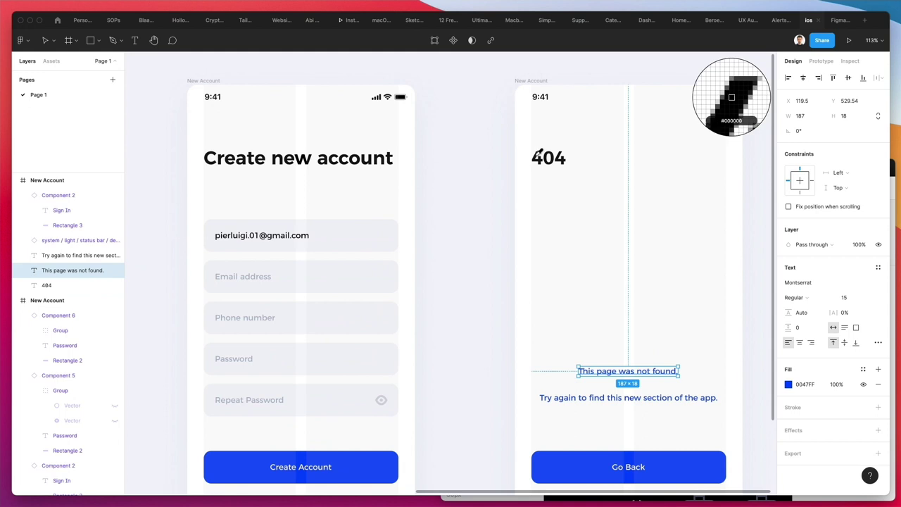
{"action": "left_click", "coordinate": [729, 97]}
{"action": "left_click", "coordinate": [584, 399]}
{"action": "key", "text": "i"}
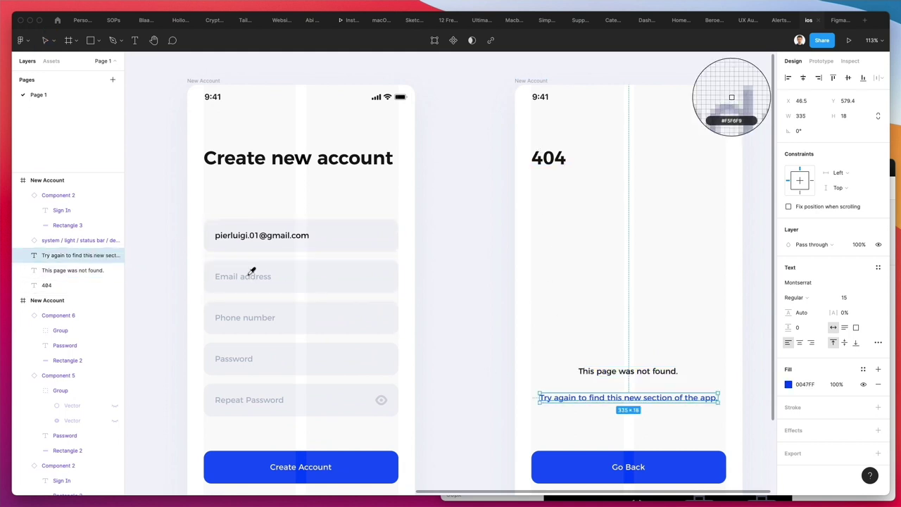
{"action": "left_click", "coordinate": [252, 272]}
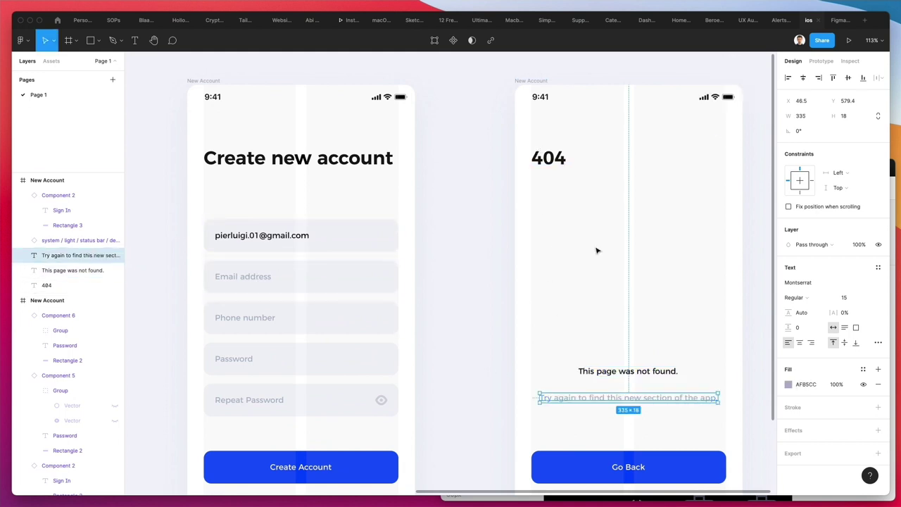
{"action": "left_click", "coordinate": [604, 292]}
- Centre the 404 title horizontally and move it down just above the message
{"action": "scroll", "coordinate": [606, 267], "scroll_direction": "right", "scroll_amount": 2}
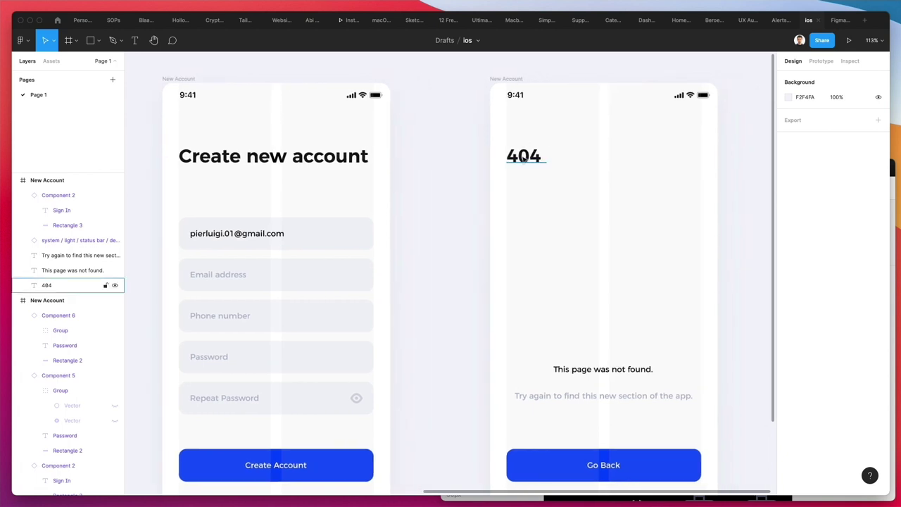
{"action": "left_click", "coordinate": [524, 155]}
{"action": "left_click", "coordinate": [803, 77]}
{"action": "left_click_drag", "start_coordinate": [610, 163], "coordinate": [604, 336]}
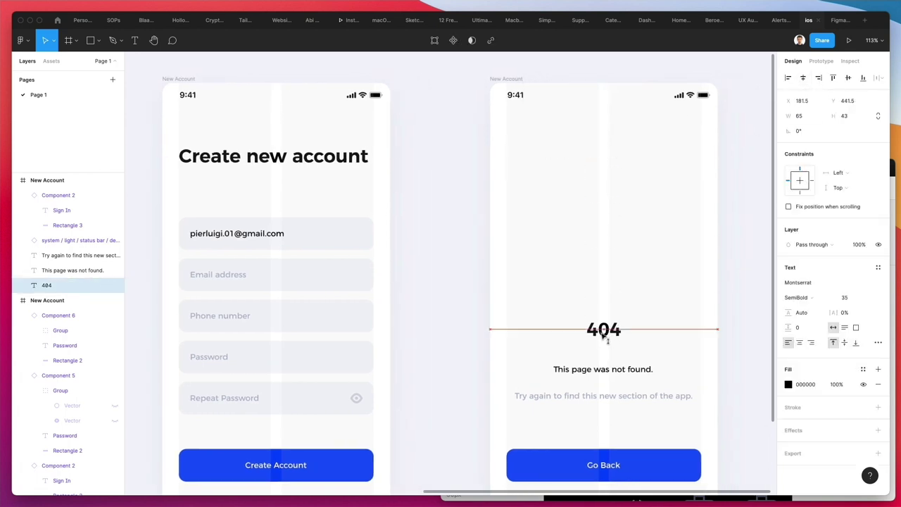
{"action": "left_click", "coordinate": [611, 262]}
{"action": "scroll", "coordinate": [611, 262], "scroll_direction": "left", "scroll_amount": 1}
{"action": "scroll", "coordinate": [611, 261], "scroll_direction": "down", "scroll_amount": 3}
{"action": "left_click", "coordinate": [614, 322]}
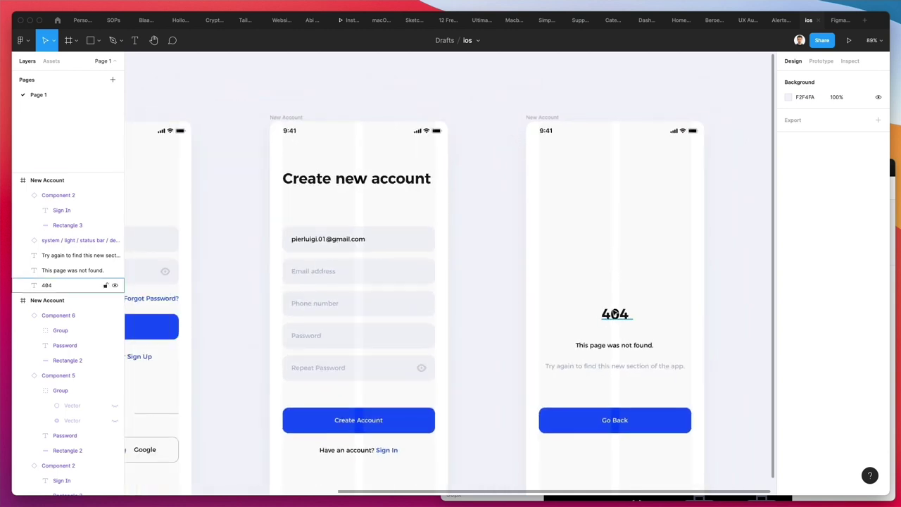
{"action": "left_click", "coordinate": [619, 261]}
- Set 'This page was not found.' to size 19, centre-aligned and centred in the frame
{"action": "left_click", "coordinate": [601, 346]}
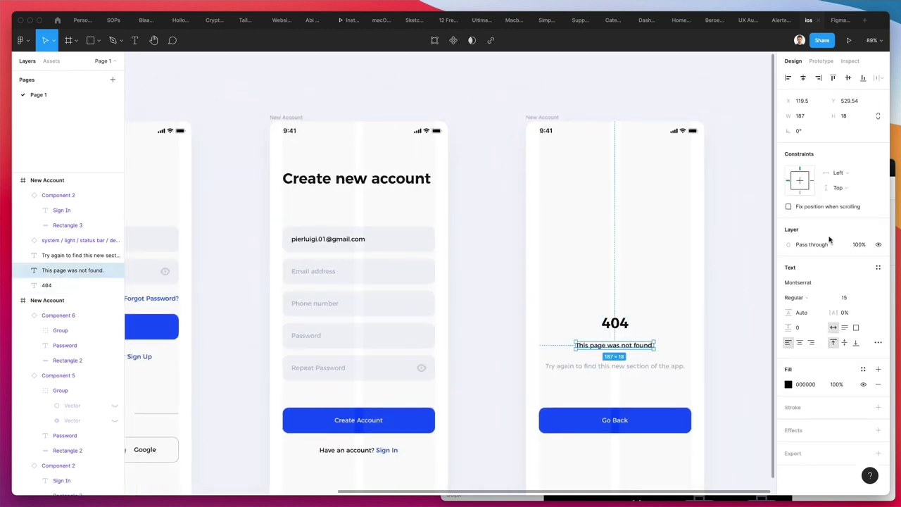
{"action": "left_click", "coordinate": [844, 298]}
{"action": "key", "text": "Up"}
{"action": "key", "text": "Up"}
{"action": "key", "text": "Up"}
{"action": "key", "text": "Up"}
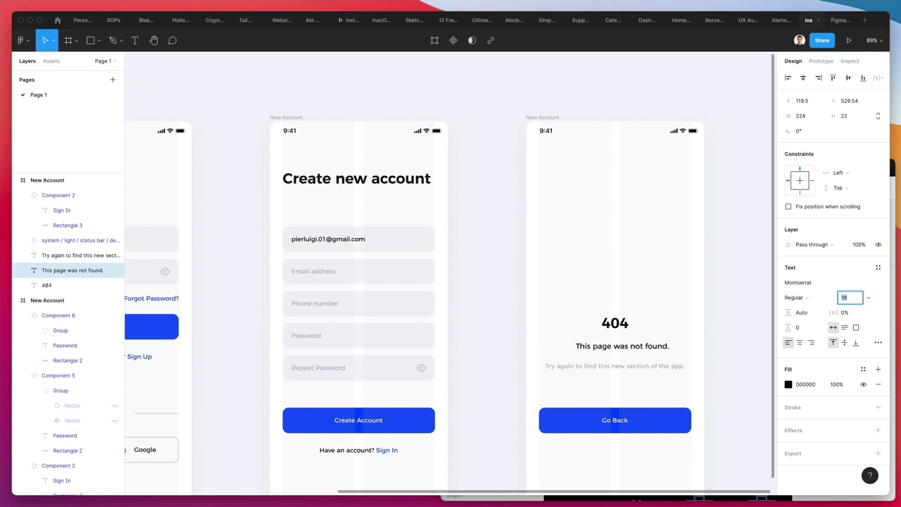
{"action": "left_click", "coordinate": [799, 342]}
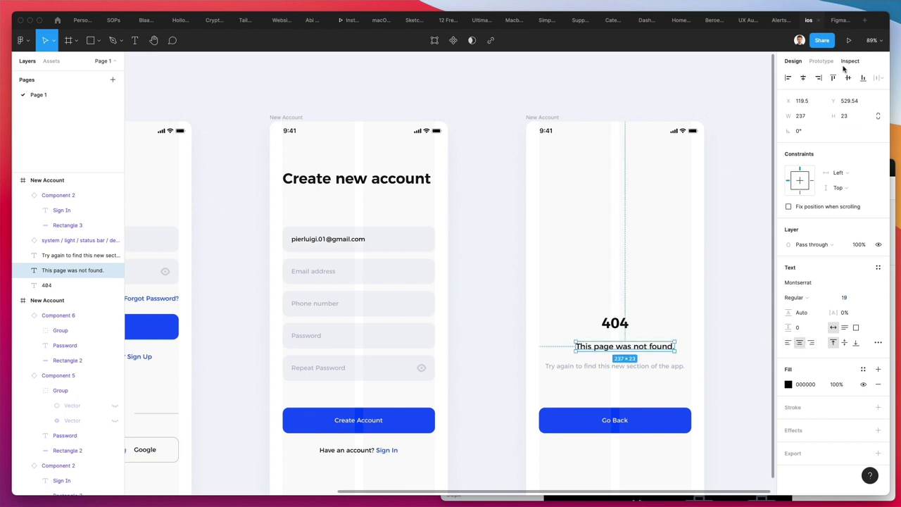
{"action": "left_click", "coordinate": [800, 79]}
{"action": "left_click", "coordinate": [709, 313]}
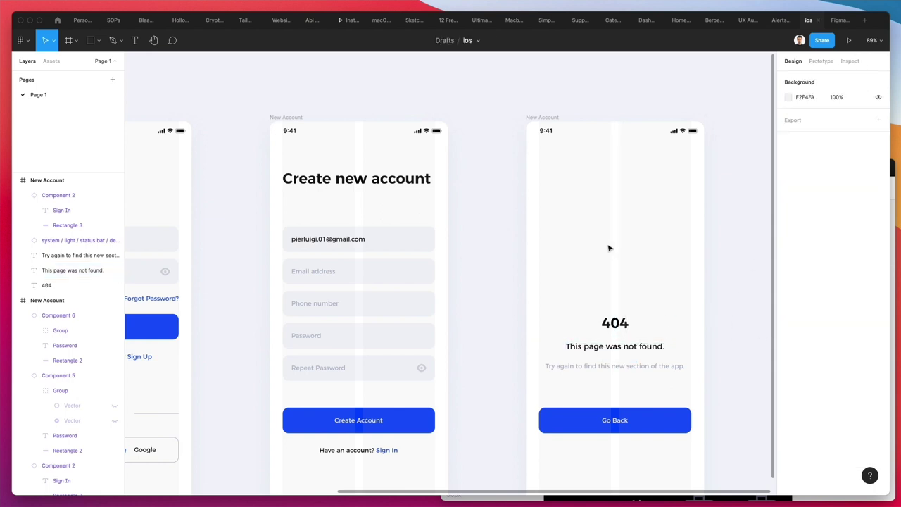
- Set the 404 heading's font size to 45 and centre it horizontally in the screen
{"action": "left_click", "coordinate": [615, 323]}
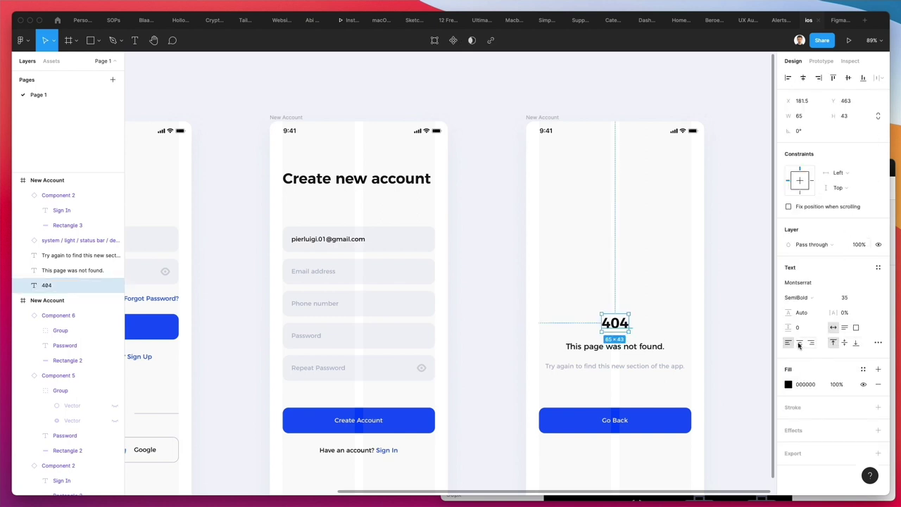
{"action": "left_click", "coordinate": [848, 297]}
{"action": "type", "text": "45"}
{"action": "key", "text": "Return"}
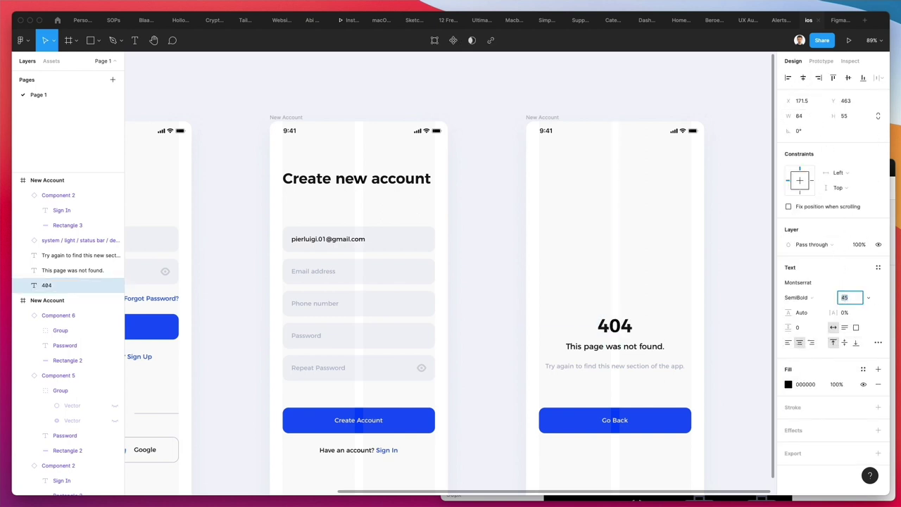
{"action": "left_click", "coordinate": [802, 77]}
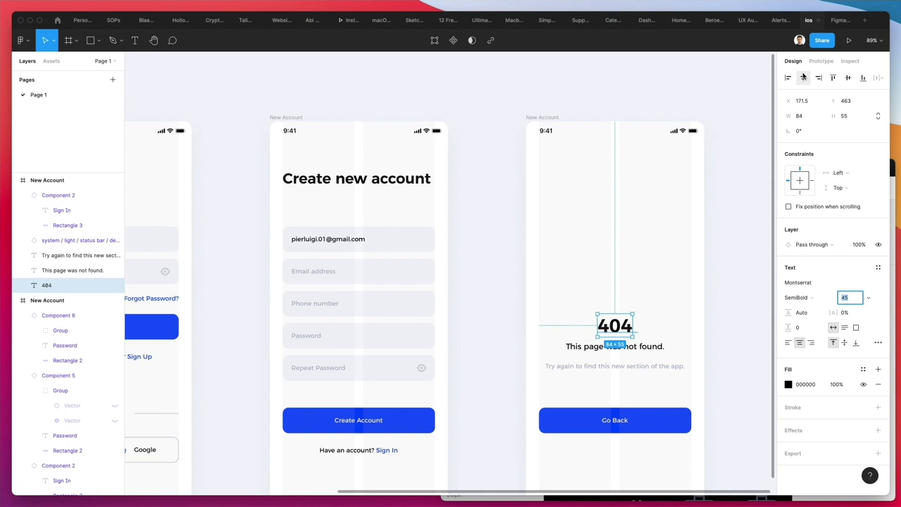
{"action": "left_click", "coordinate": [639, 199]}
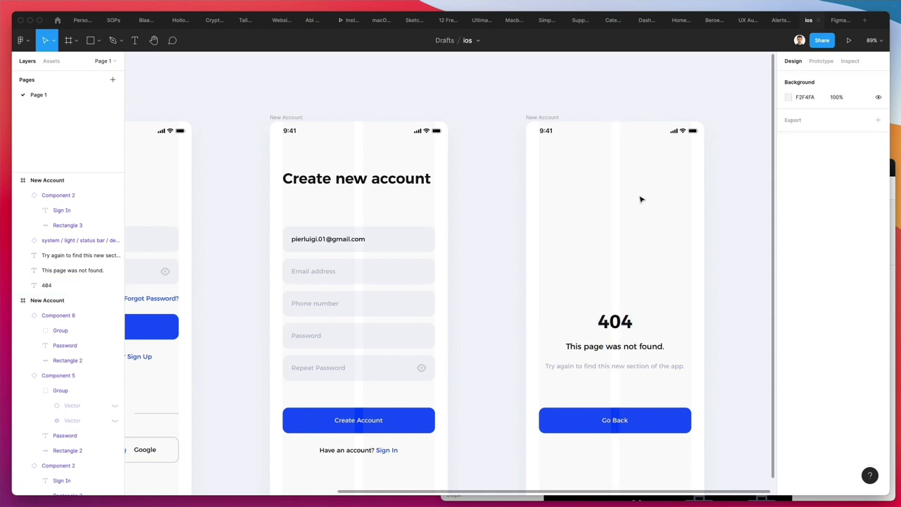
{"action": "scroll", "coordinate": [641, 201], "scroll_direction": "down", "scroll_amount": 1}
{"action": "scroll", "coordinate": [642, 201], "scroll_direction": "down", "scroll_amount": 4}
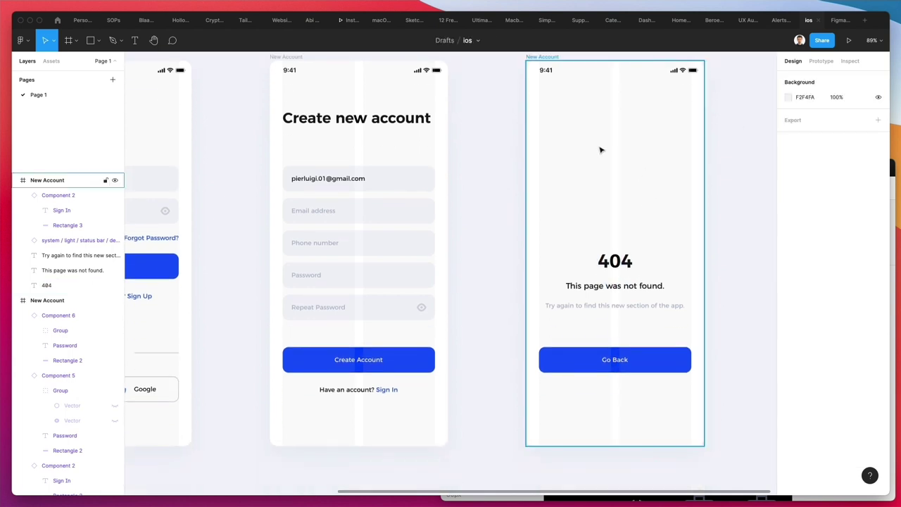
- In the Blaaamm! file, scroll the Symbols page to Shapes and select the cyan sphere
{"action": "left_click", "coordinate": [145, 22]}
{"action": "left_click", "coordinate": [287, 188]}
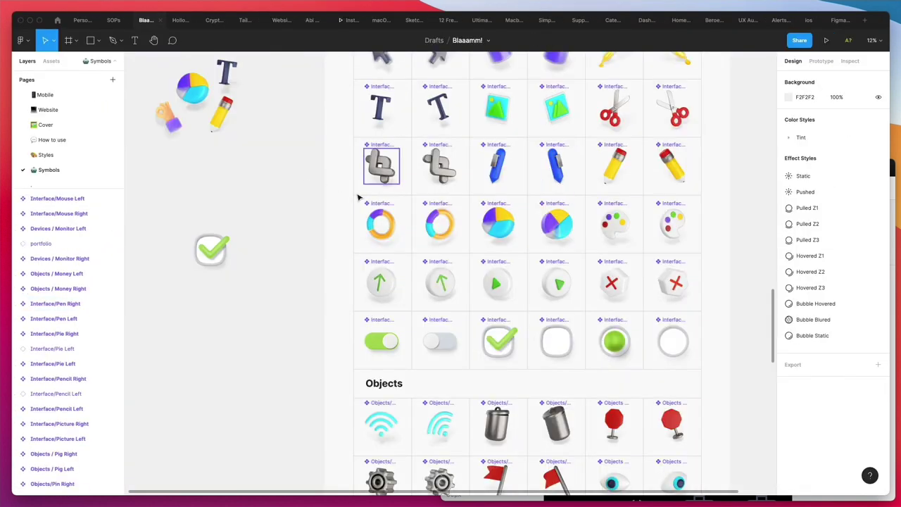
{"action": "scroll", "coordinate": [357, 197], "scroll_direction": "up", "scroll_amount": 5}
{"action": "scroll", "coordinate": [357, 198], "scroll_direction": "up", "scroll_amount": 2}
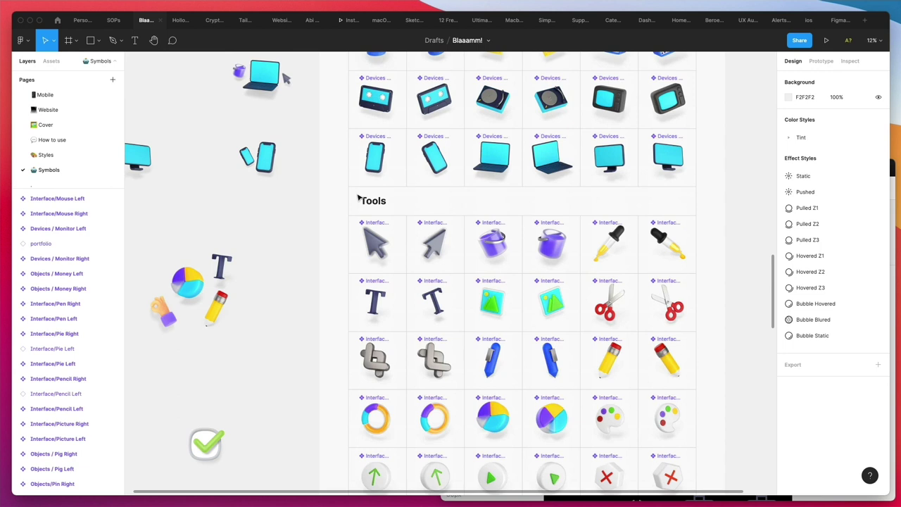
{"action": "scroll", "coordinate": [357, 198], "scroll_direction": "up", "scroll_amount": 15}
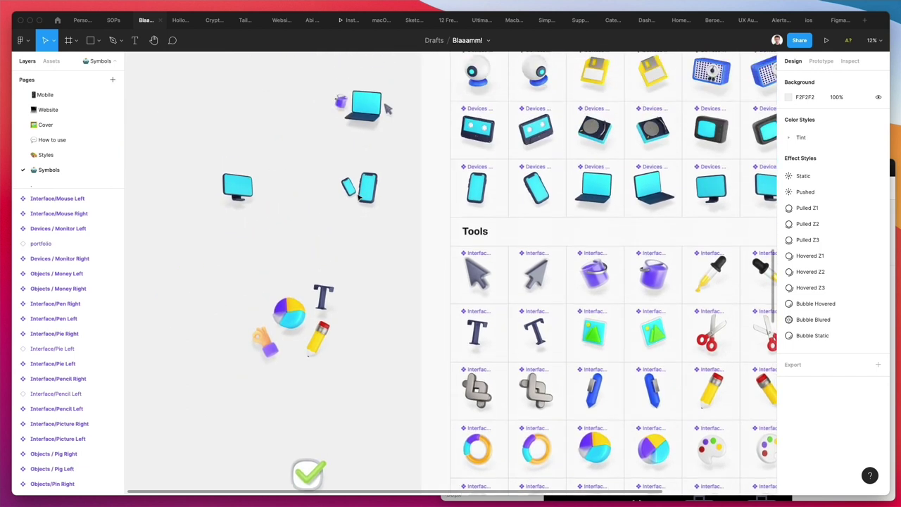
{"action": "scroll", "coordinate": [358, 198], "scroll_direction": "up", "scroll_amount": 20}
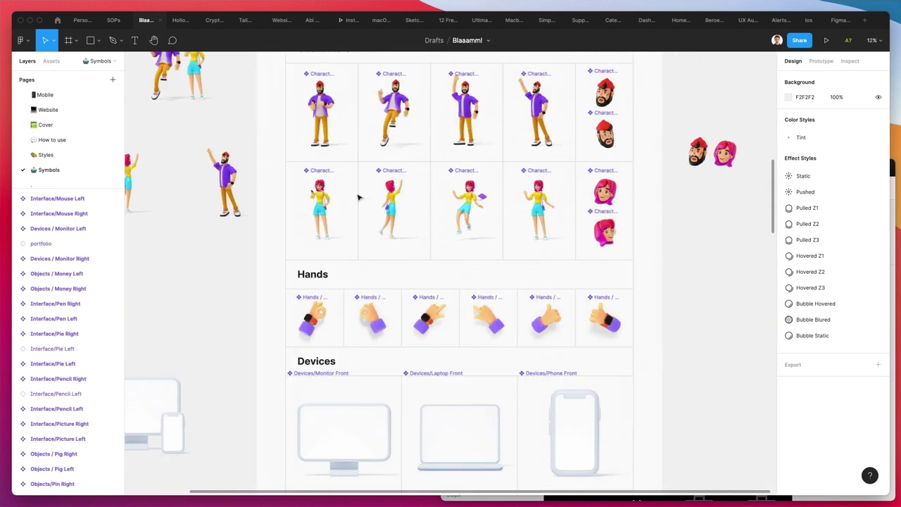
{"action": "scroll", "coordinate": [358, 198], "scroll_direction": "up", "scroll_amount": 20}
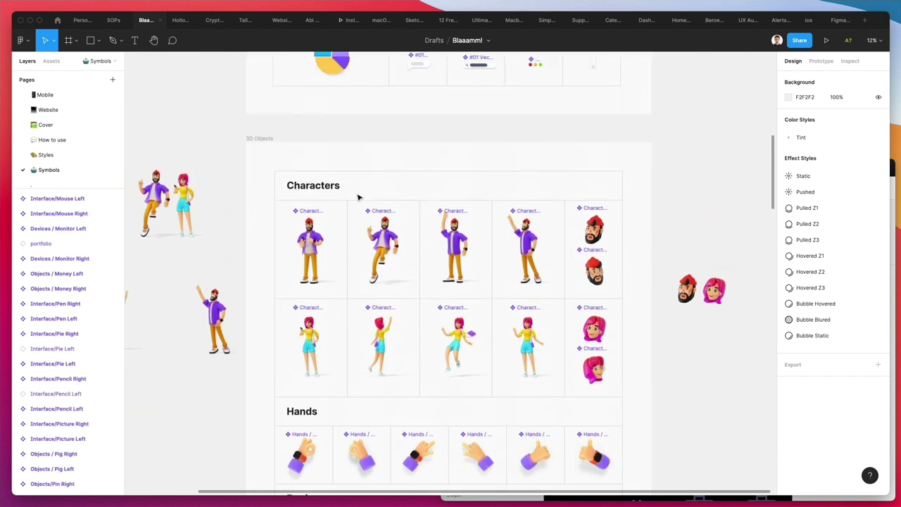
{"action": "scroll", "coordinate": [357, 198], "scroll_direction": "down", "scroll_amount": 20}
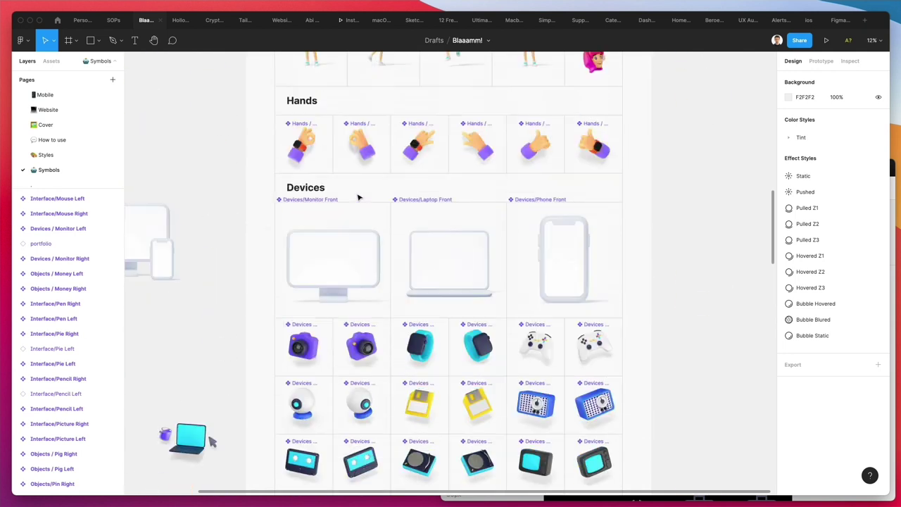
{"action": "scroll", "coordinate": [358, 198], "scroll_direction": "up", "scroll_amount": 3}
{"action": "scroll", "coordinate": [357, 198], "scroll_direction": "down", "scroll_amount": 10}
{"action": "scroll", "coordinate": [358, 198], "scroll_direction": "down", "scroll_amount": 12}
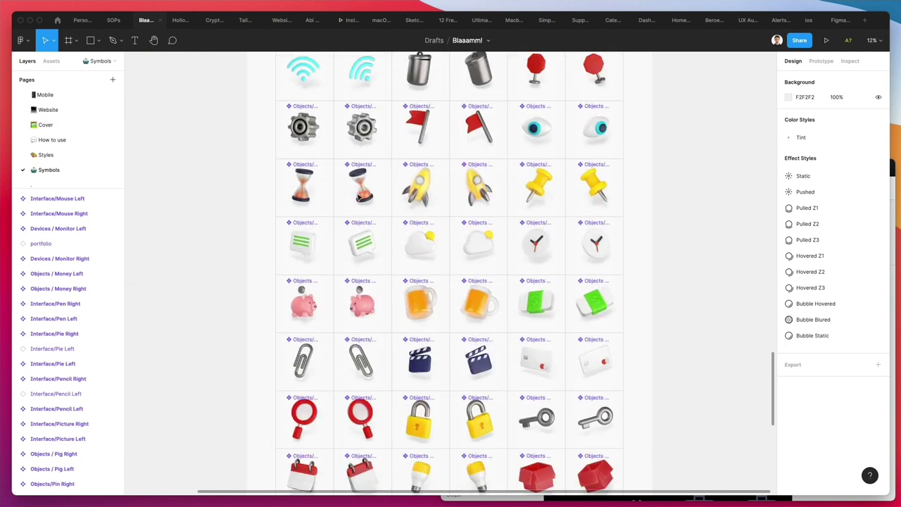
{"action": "scroll", "coordinate": [357, 197], "scroll_direction": "up", "scroll_amount": 3}
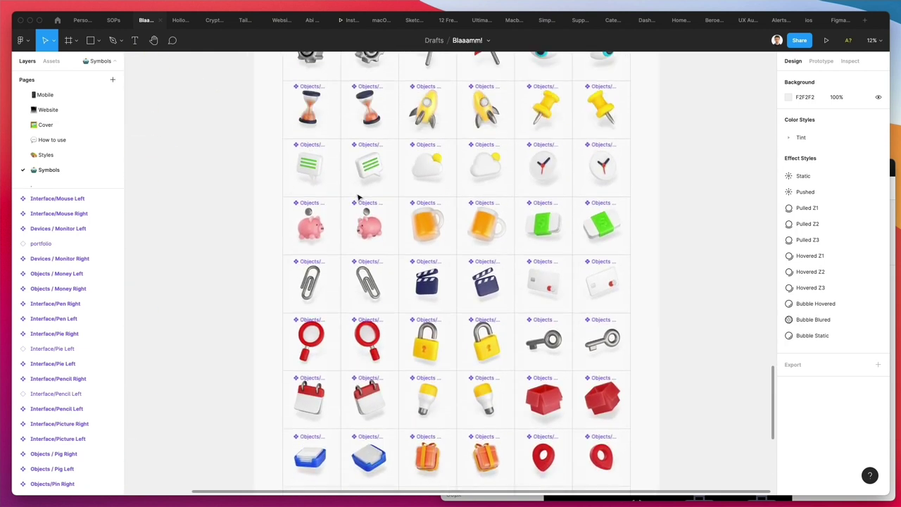
{"action": "scroll", "coordinate": [358, 197], "scroll_direction": "down", "scroll_amount": 7}
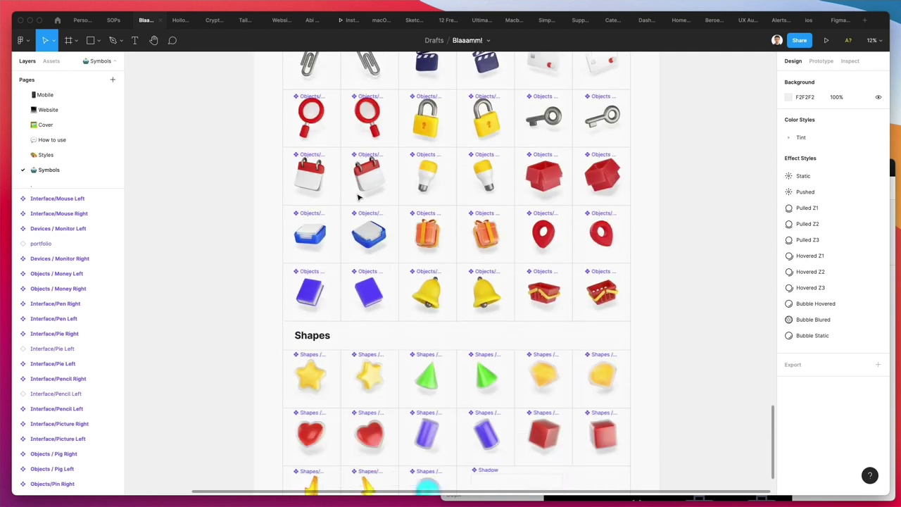
{"action": "scroll", "coordinate": [357, 197], "scroll_direction": "down", "scroll_amount": 2}
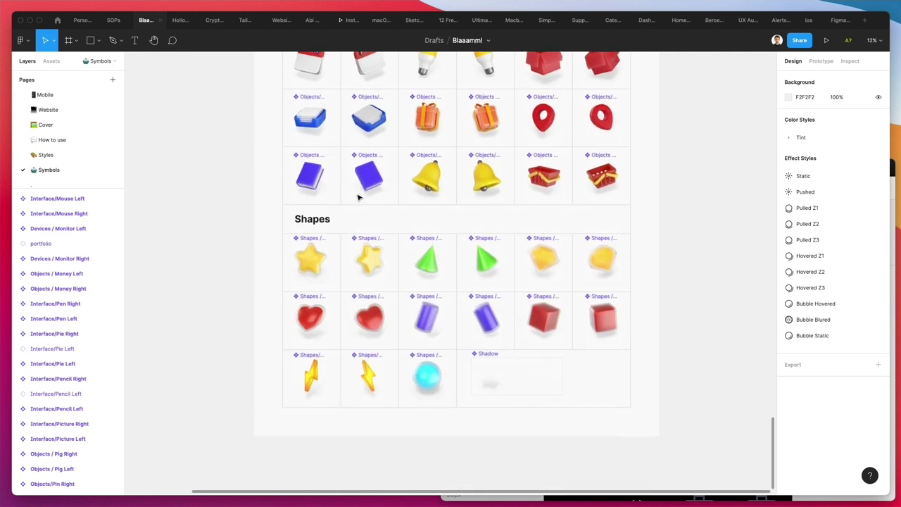
{"action": "left_click", "coordinate": [423, 361]}
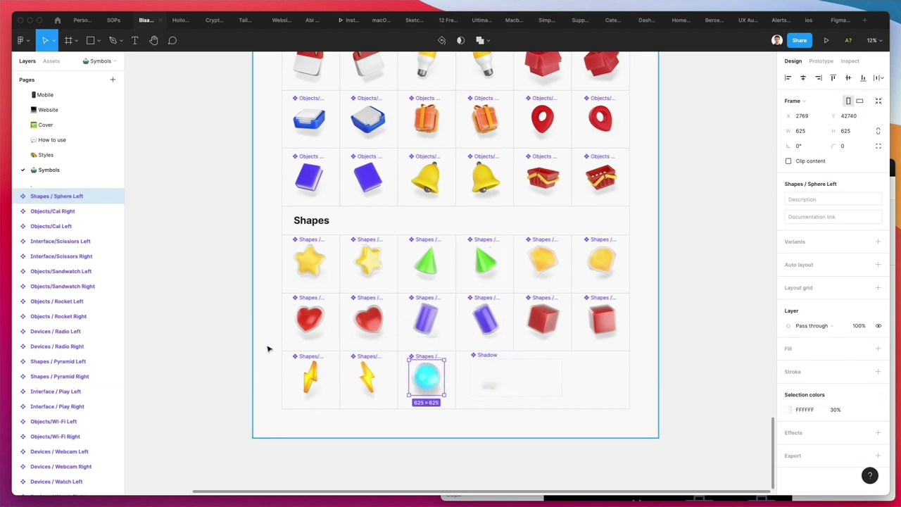
{"action": "scroll", "coordinate": [422, 141], "scroll_direction": "right", "scroll_amount": 1}
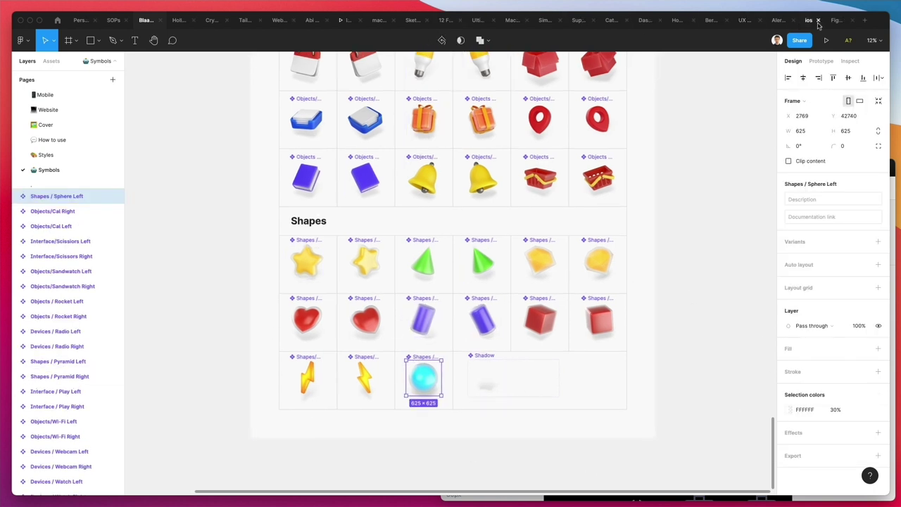
- Paste the cyan 3D sphere into the ios file, shrink it, and place it above the 404 heading
{"action": "left_click", "coordinate": [801, 24]}
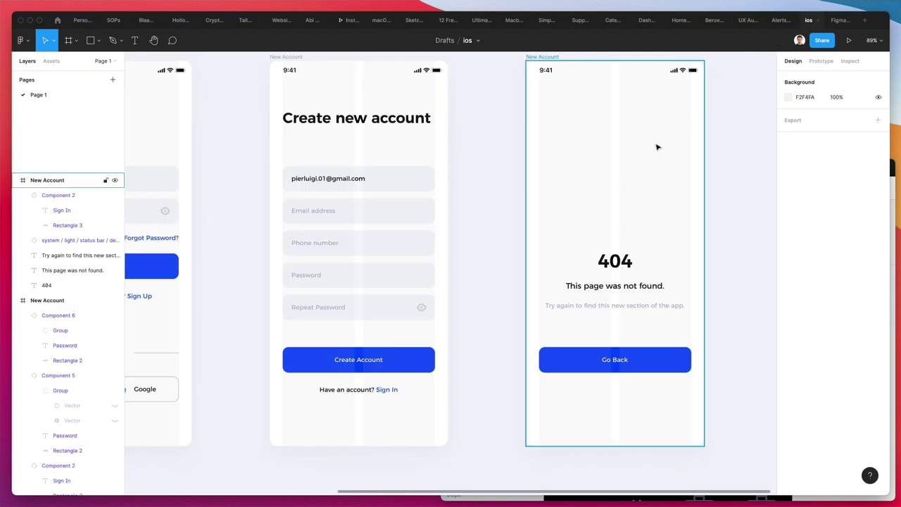
{"action": "scroll", "coordinate": [658, 146], "scroll_direction": "up", "scroll_amount": 5}
{"action": "key", "text": "super+v"}
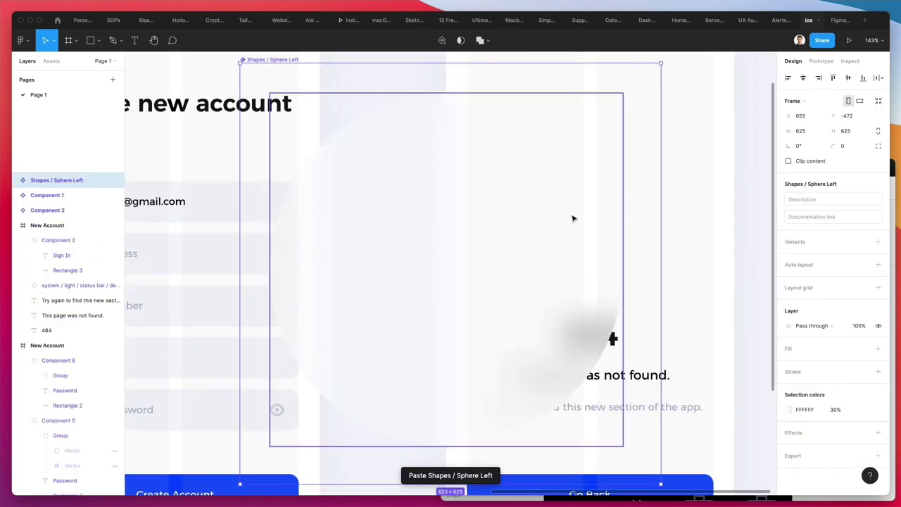
{"action": "scroll", "coordinate": [573, 216], "scroll_direction": "down", "scroll_amount": 3}
{"action": "left_click_drag", "start_coordinate": [626, 105], "coordinate": [542, 197]}
{"action": "left_click_drag", "start_coordinate": [495, 257], "coordinate": [597, 209]}
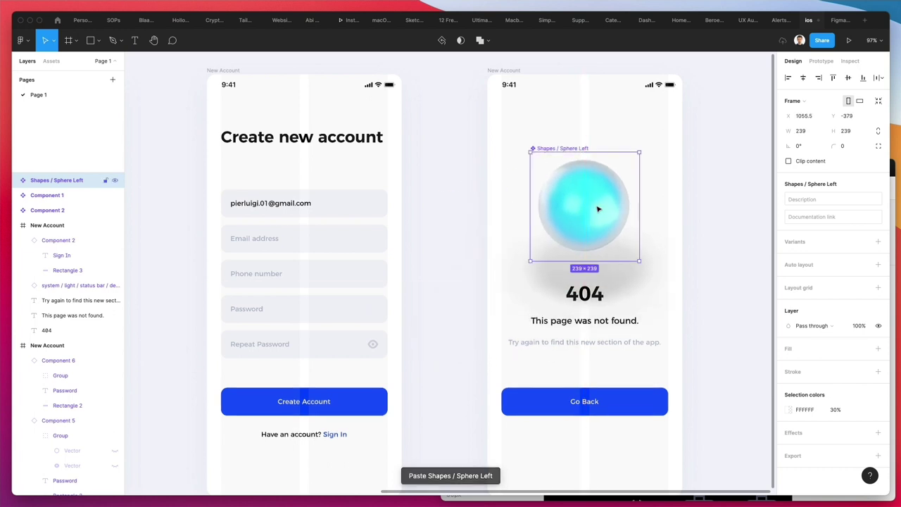
{"action": "left_click", "coordinate": [626, 284]}
- Centre the sphere horizontally in the 404 screen and resize it to 219×219
{"action": "left_click", "coordinate": [633, 184]}
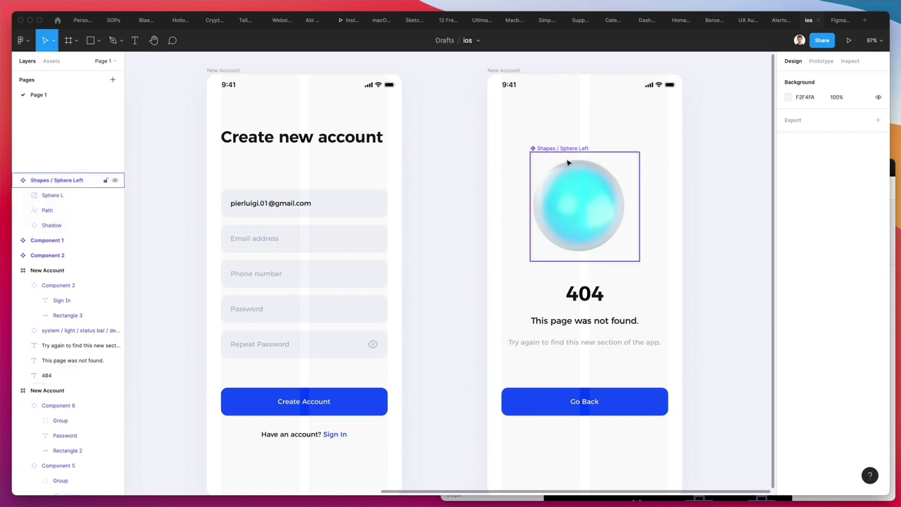
{"action": "left_click", "coordinate": [804, 80]}
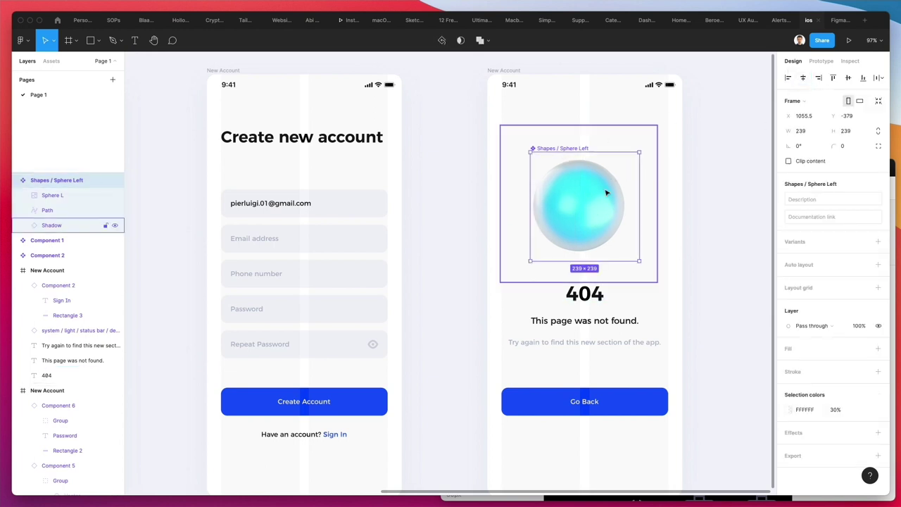
{"action": "left_click", "coordinate": [610, 196]}
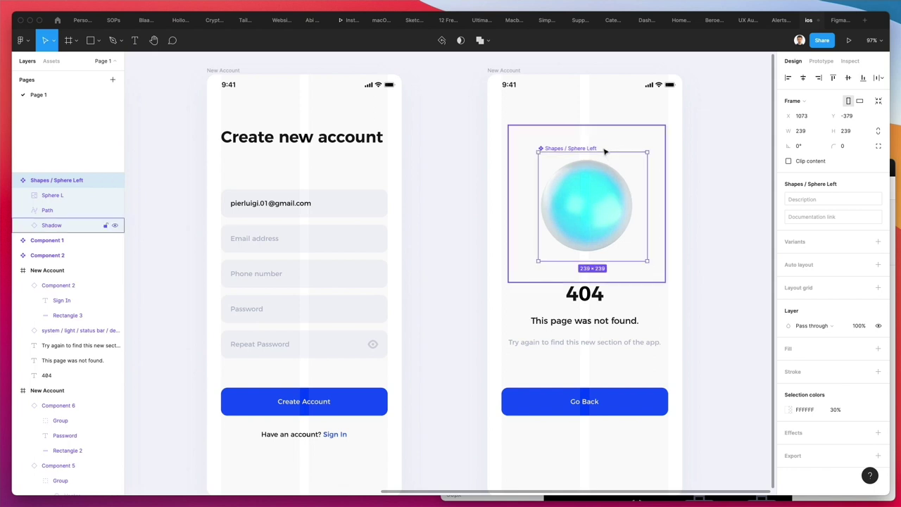
{"action": "left_click_drag", "start_coordinate": [603, 152], "coordinate": [602, 158]}
{"action": "left_click_drag", "start_coordinate": [578, 238], "coordinate": [595, 354]}
{"action": "key", "text": "Escape"}
{"action": "scroll", "coordinate": [627, 281], "scroll_direction": "down", "scroll_amount": 3}
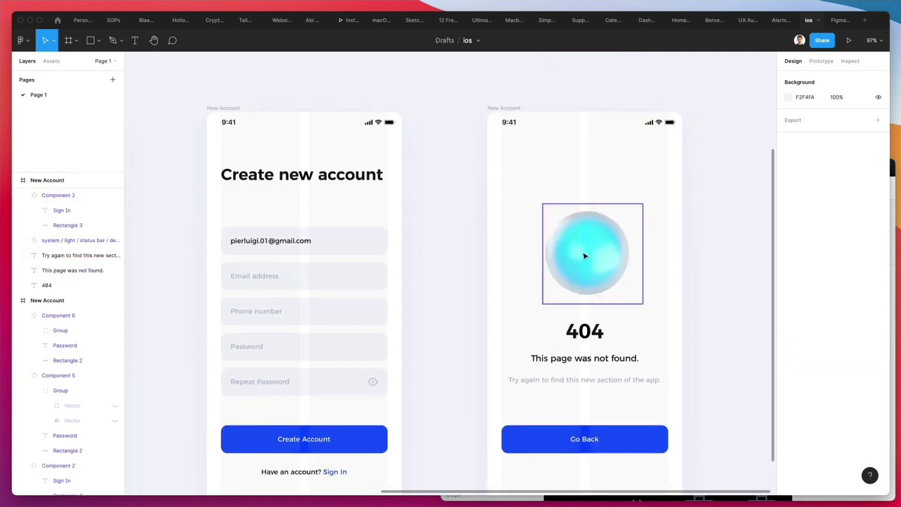
{"action": "left_click", "coordinate": [585, 255]}
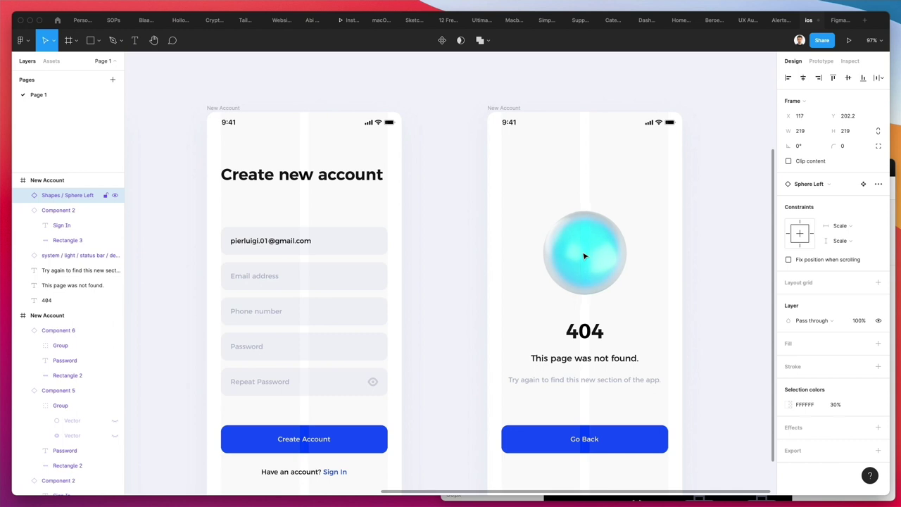
{"action": "scroll", "coordinate": [584, 253], "scroll_direction": "down", "scroll_amount": 5}
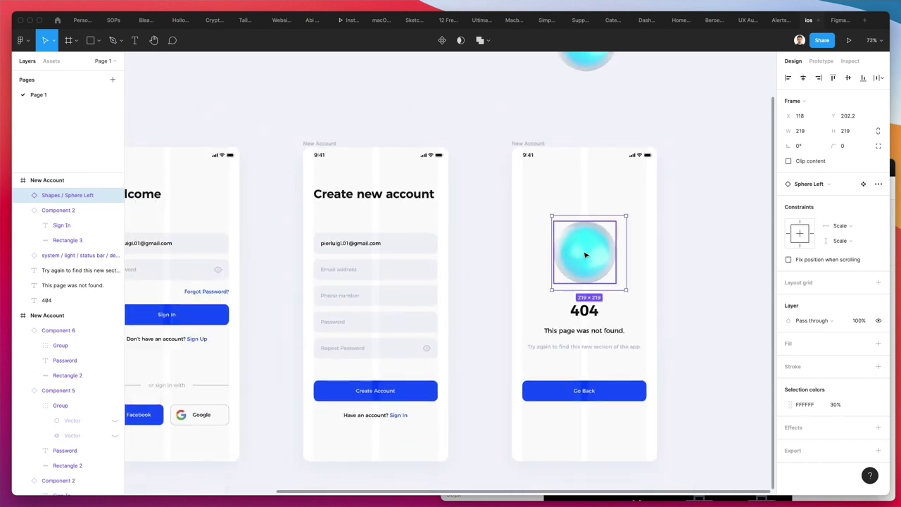
{"action": "left_click", "coordinate": [669, 231]}
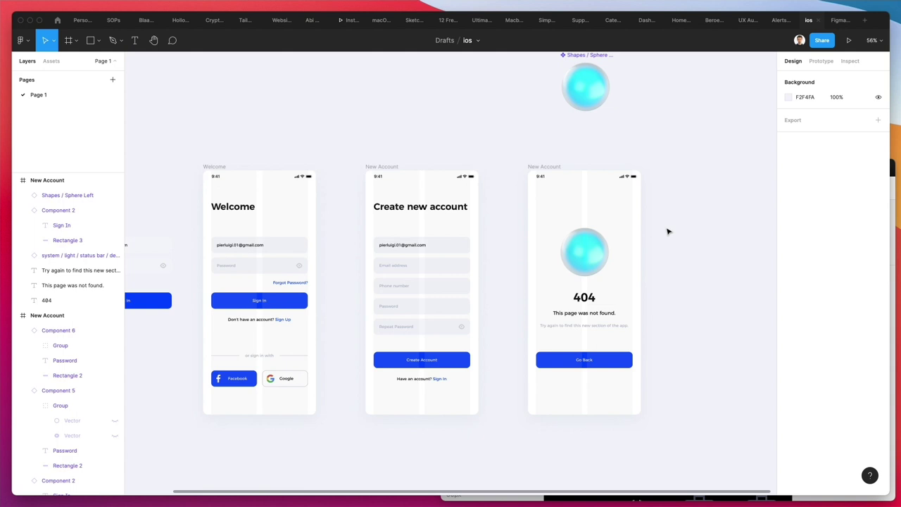
{"action": "scroll", "coordinate": [668, 230], "scroll_direction": "down", "scroll_amount": 2}
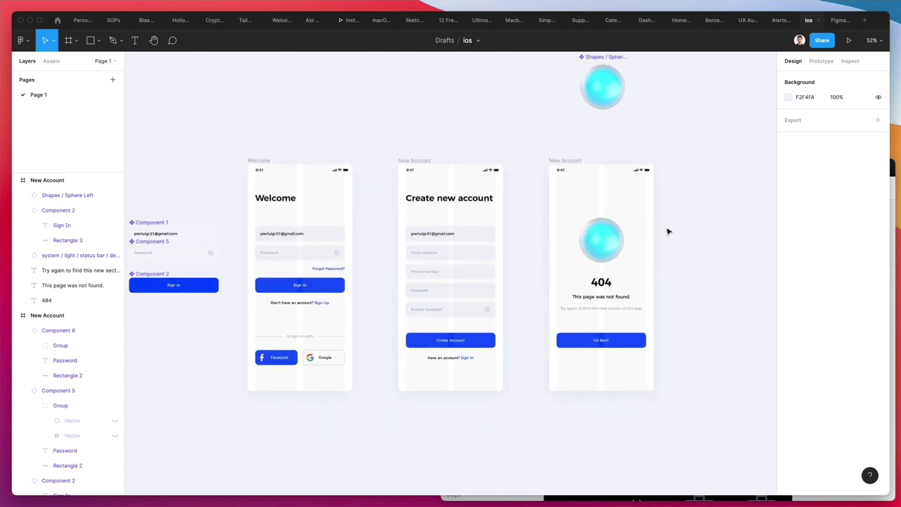
{"action": "scroll", "coordinate": [634, 115], "scroll_direction": "up", "scroll_amount": 2}
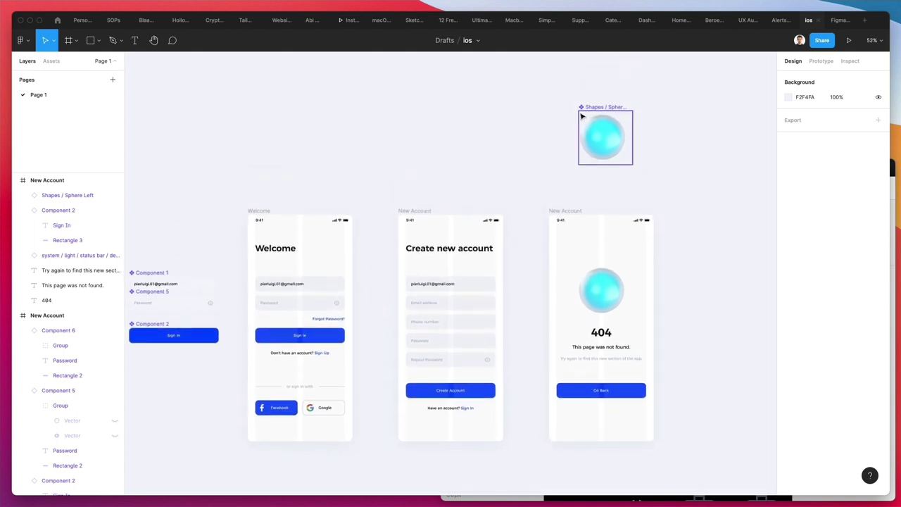
{"action": "left_click", "coordinate": [604, 137]}
{"action": "left_click_drag", "start_coordinate": [603, 137], "coordinate": [215, 369]}
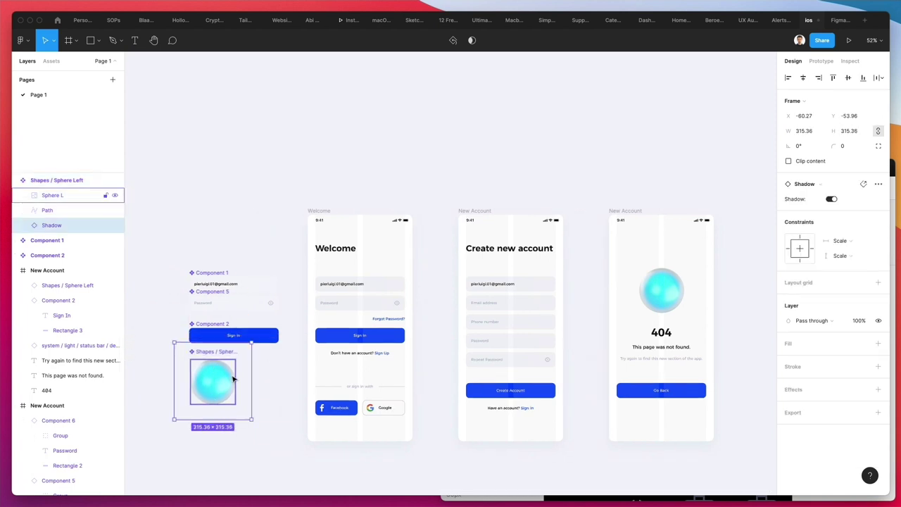
{"action": "scroll", "coordinate": [644, 145], "scroll_direction": "down", "scroll_amount": 3}
{"action": "scroll", "coordinate": [650, 161], "scroll_direction": "up", "scroll_amount": 3}
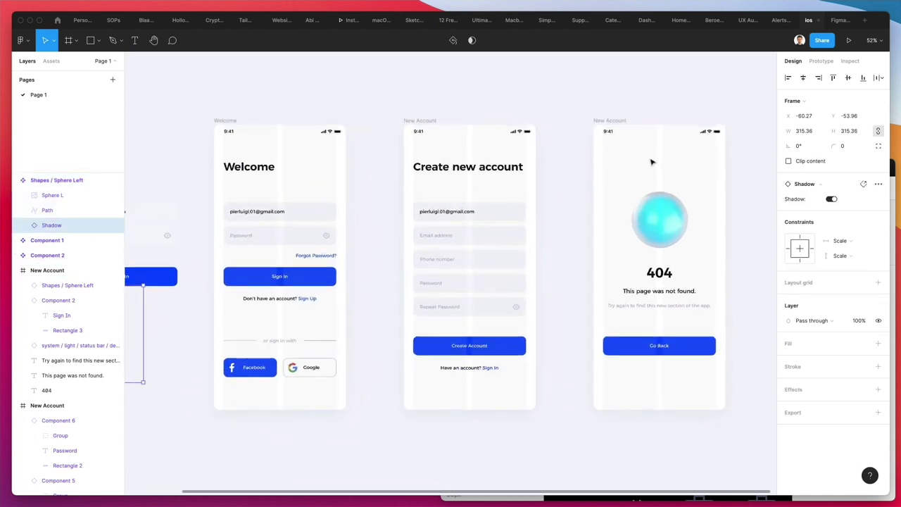
{"action": "left_click", "coordinate": [665, 73]}
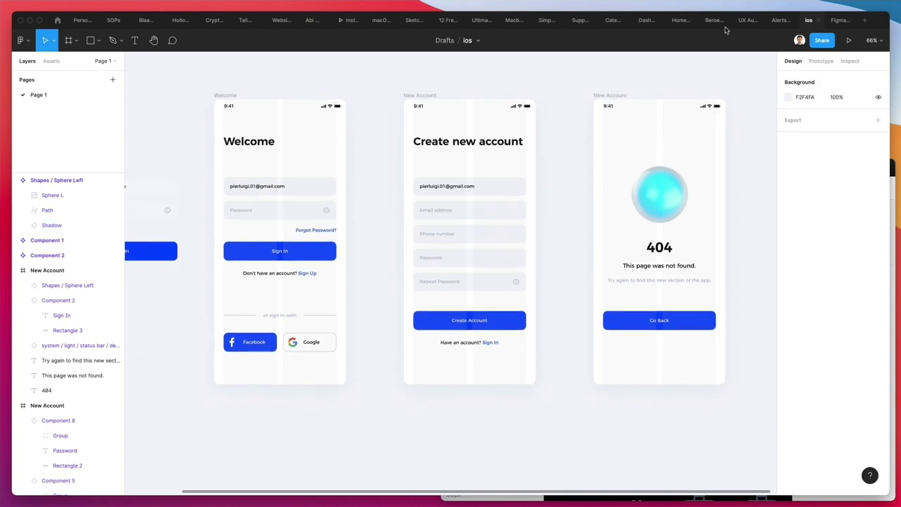
{"action": "scroll", "coordinate": [668, 59], "scroll_direction": "up", "scroll_amount": 1}
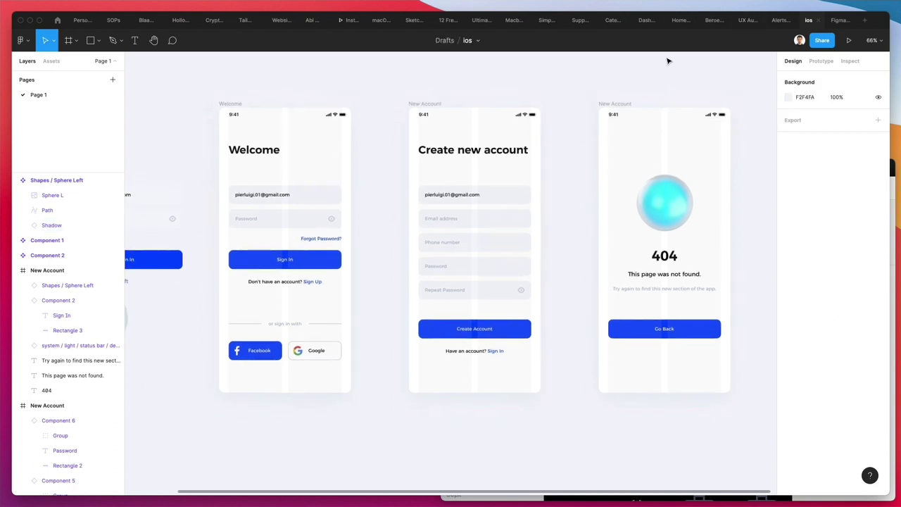
{"action": "scroll", "coordinate": [668, 60], "scroll_direction": "left", "scroll_amount": 2}
{"action": "scroll", "coordinate": [668, 60], "scroll_direction": "down", "scroll_amount": 3}
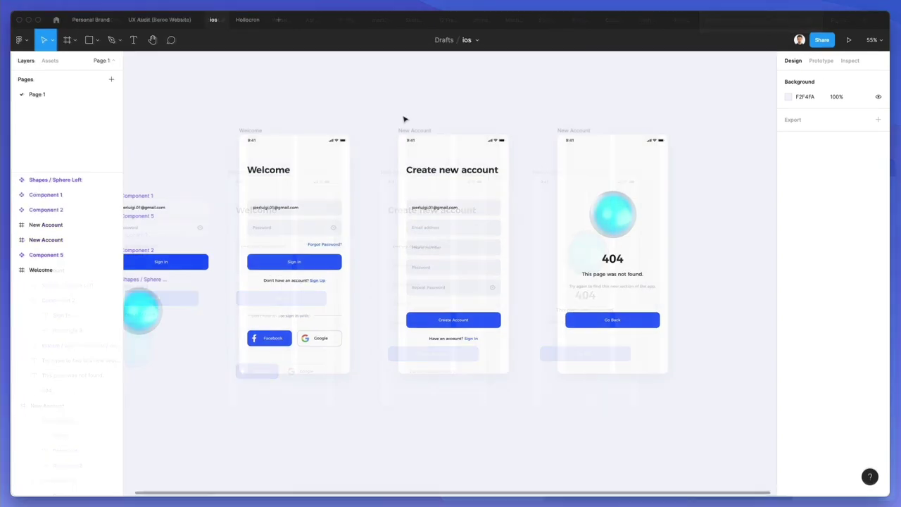
{"action": "scroll", "coordinate": [408, 126], "scroll_direction": "right", "scroll_amount": 3}
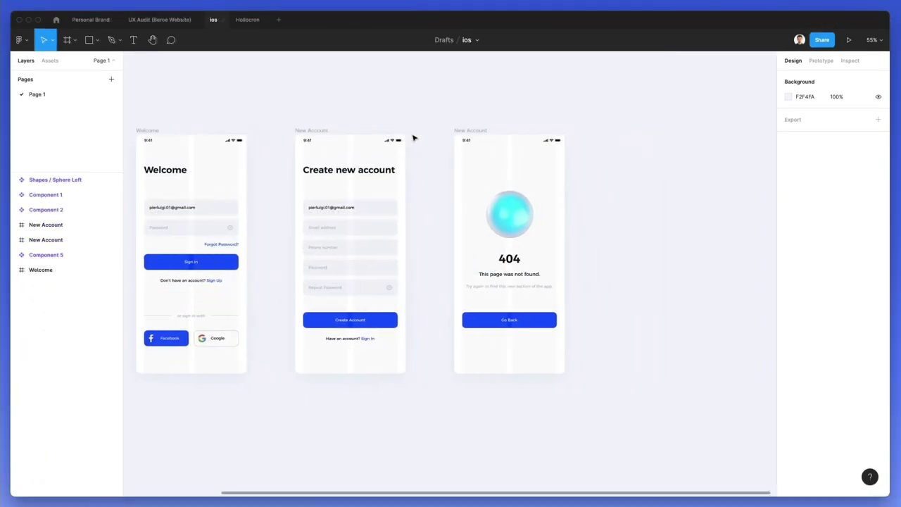
- Duplicate the Create new account screen to the right of the 404 screen, discarding a stray 404 copy
{"action": "scroll", "coordinate": [416, 134], "scroll_direction": "right", "scroll_amount": 2}
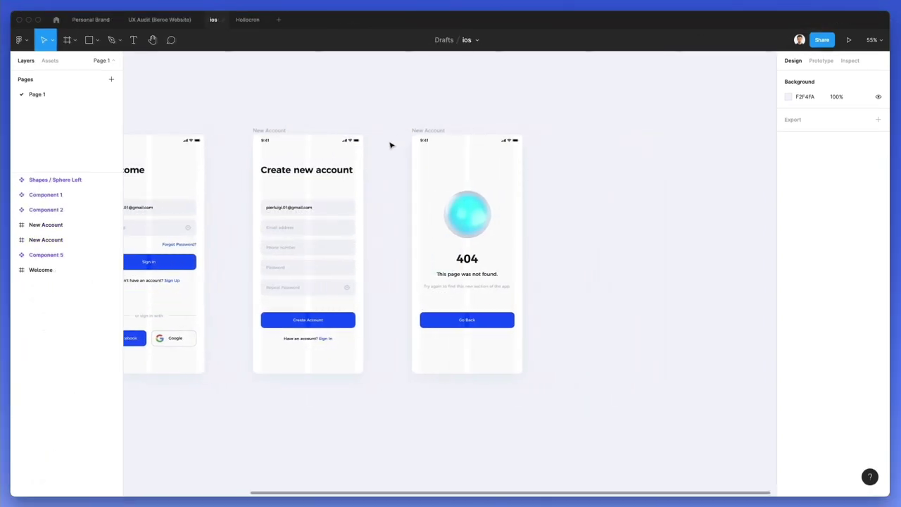
{"action": "left_click", "coordinate": [415, 131]}
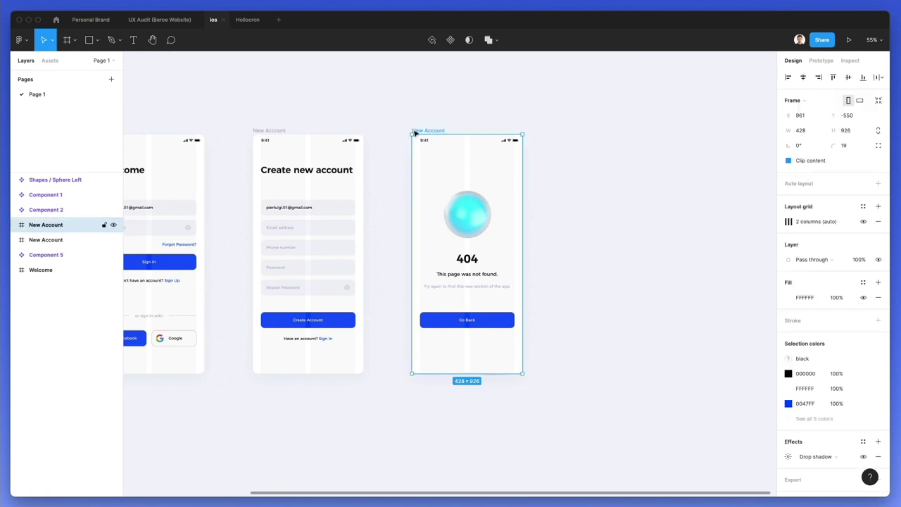
{"action": "left_click_drag", "start_coordinate": [481, 168], "coordinate": [583, 166]}
{"action": "key", "text": "Escape"}
{"action": "left_click", "coordinate": [268, 131]}
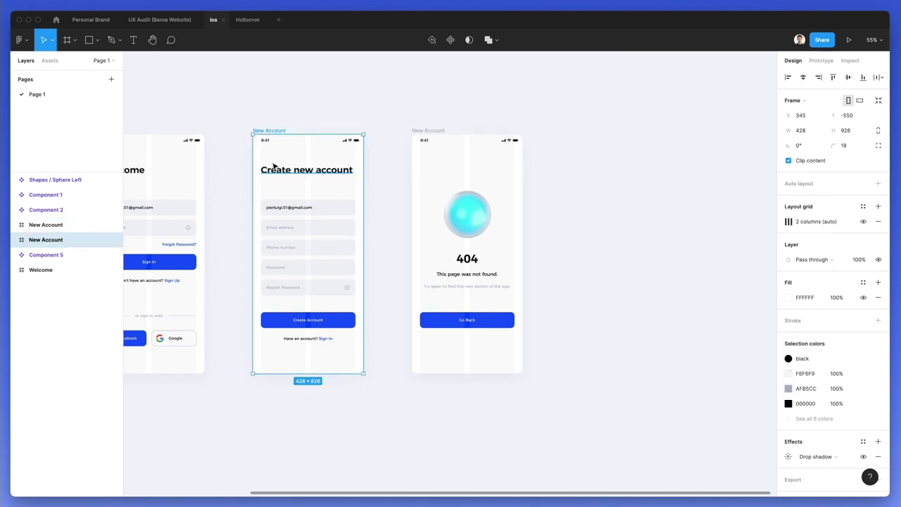
{"action": "left_click_drag", "start_coordinate": [275, 165], "coordinate": [597, 171]}
{"action": "scroll", "coordinate": [591, 171], "scroll_direction": "right", "scroll_amount": 2}
{"action": "scroll", "coordinate": [595, 170], "scroll_direction": "right", "scroll_amount": 5}
{"action": "scroll", "coordinate": [207, 177], "scroll_direction": "up", "scroll_amount": 3}
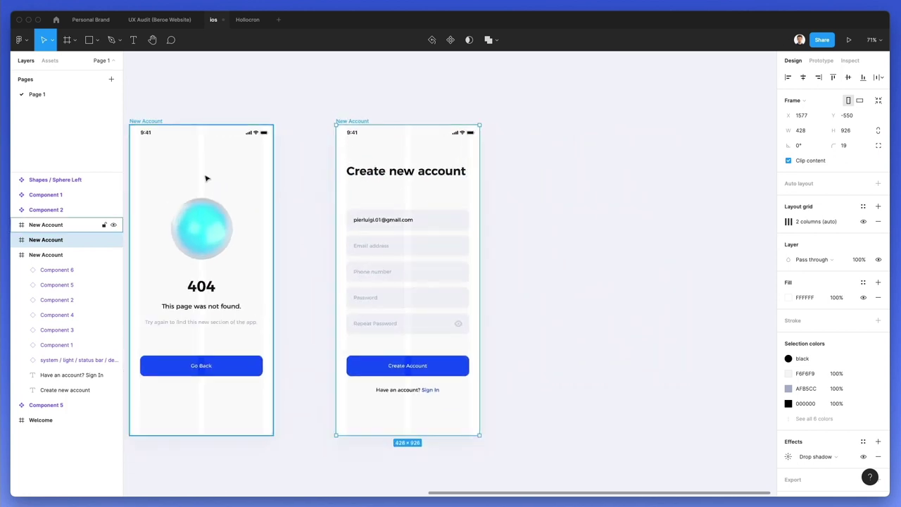
{"action": "scroll", "coordinate": [549, 173], "scroll_direction": "up", "scroll_amount": 1}
- Paste a copy of the email text, retype it as 'Article', and centre it horizontally
{"action": "left_click", "coordinate": [459, 191]}
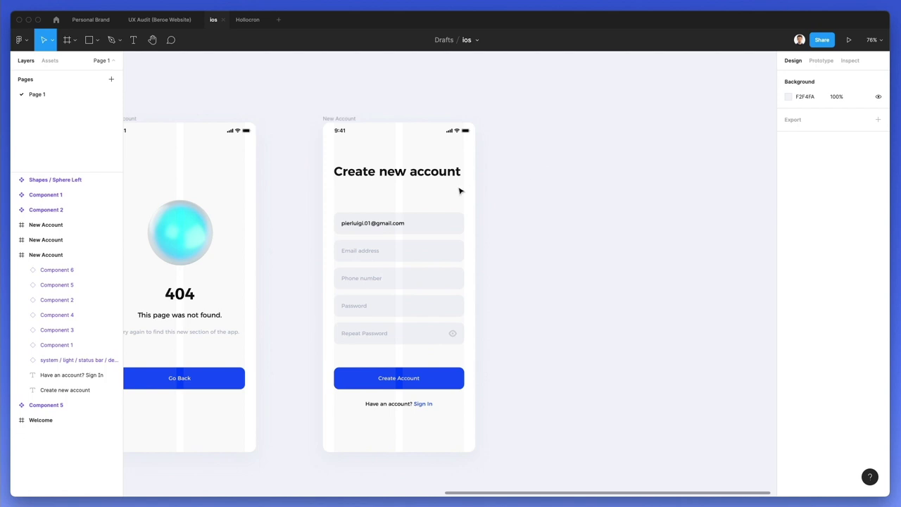
{"action": "double_click", "coordinate": [376, 223]}
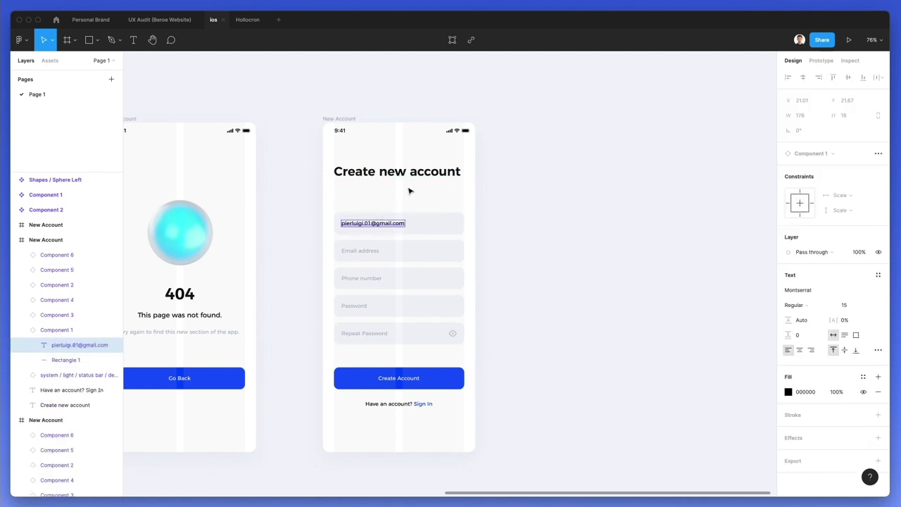
{"action": "left_click", "coordinate": [386, 112]}
{"action": "scroll", "coordinate": [386, 112], "scroll_direction": "up", "scroll_amount": 5}
{"action": "key", "text": "super+v"}
{"action": "left_click_drag", "start_coordinate": [359, 293], "coordinate": [347, 238]}
{"action": "double_click", "coordinate": [346, 235]}
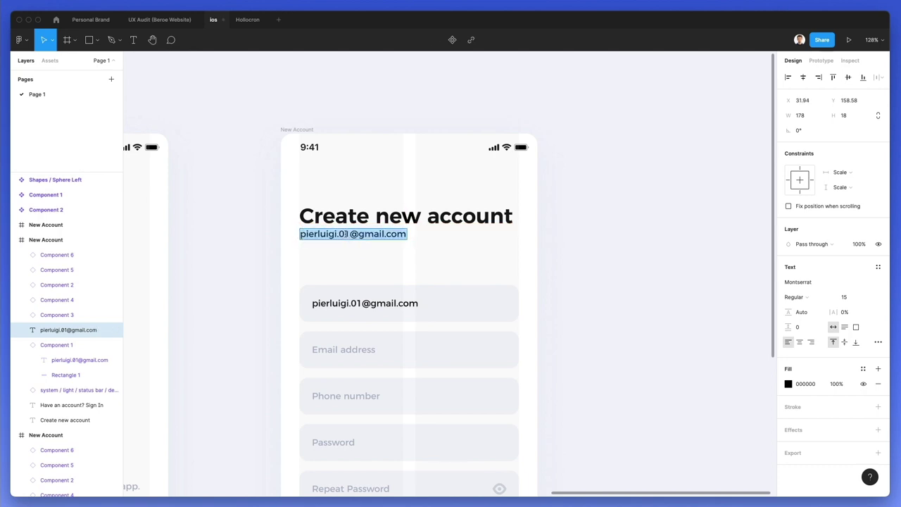
{"action": "type", "text": "Article"}
{"action": "key", "text": "Escape"}
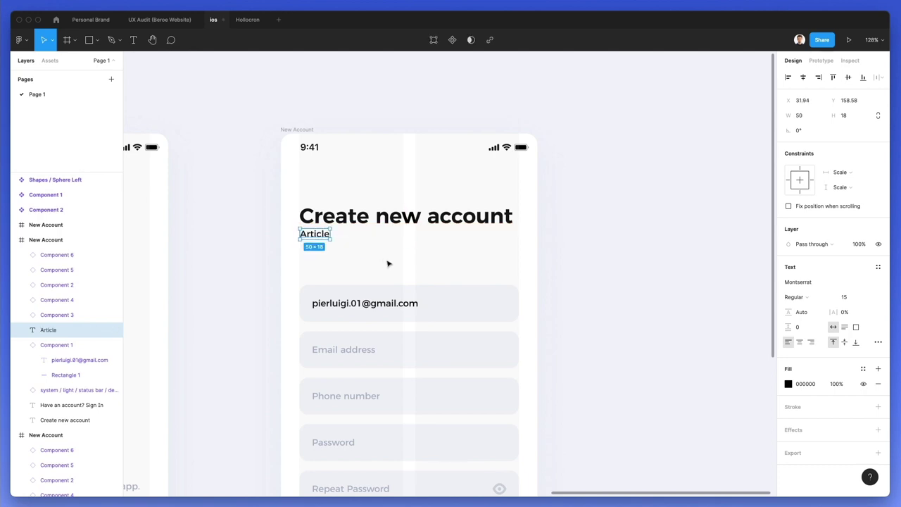
{"action": "left_click", "coordinate": [803, 78]}
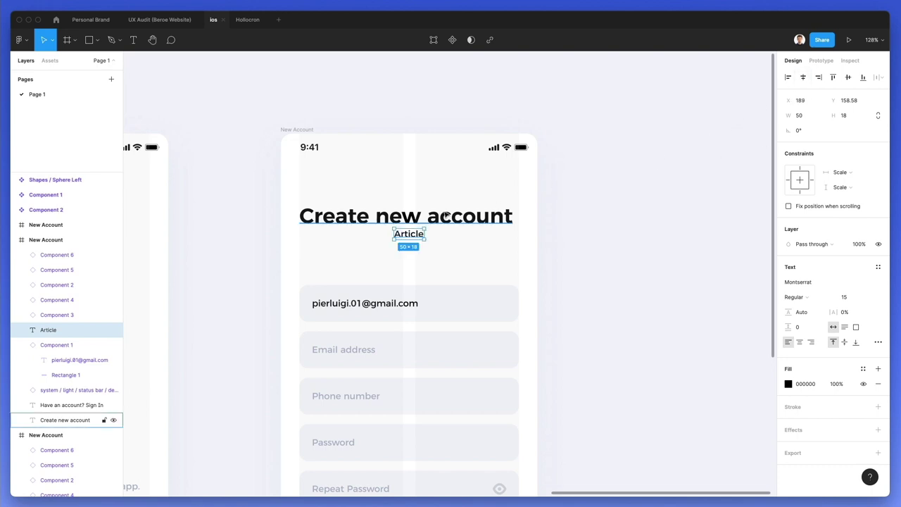
{"action": "left_click_drag", "start_coordinate": [415, 235], "coordinate": [416, 218]}
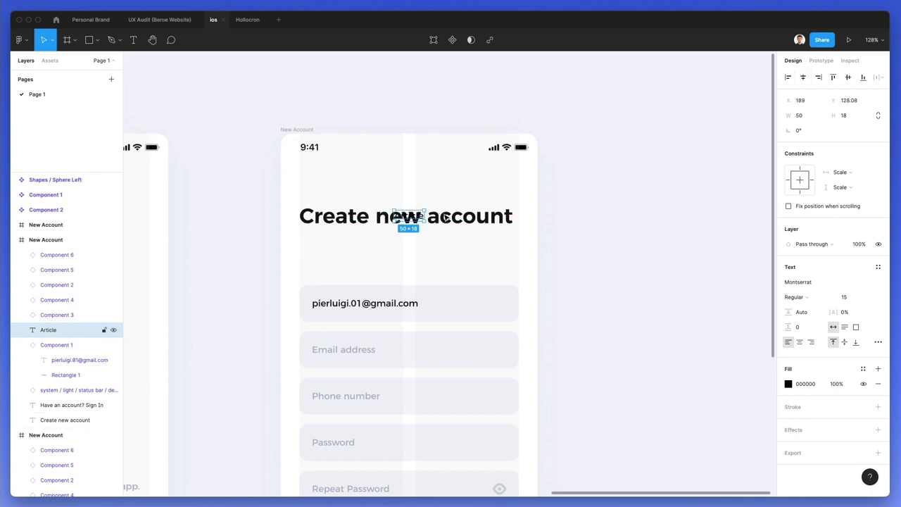
- Replace the Create new account title with 'Article' and delete the form fields, Create Account button and sign-in line
{"action": "left_click", "coordinate": [459, 219]}
{"action": "key", "text": "Delete"}
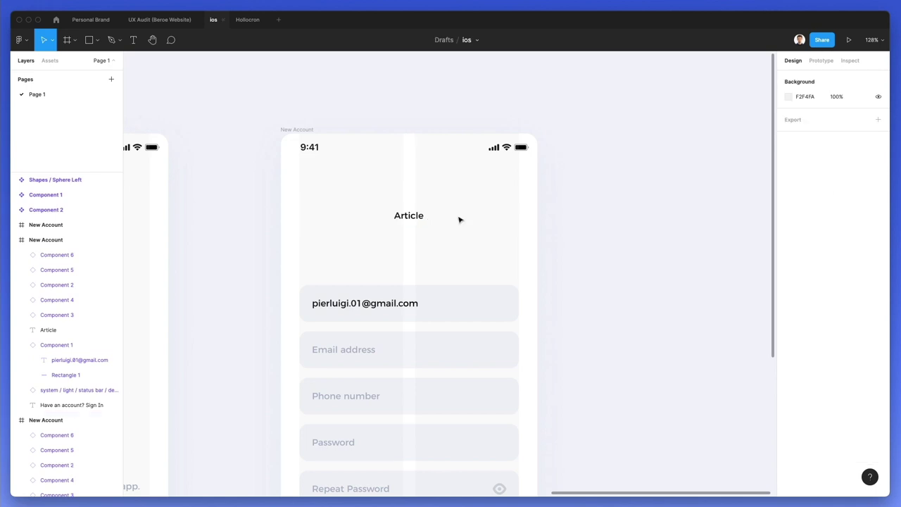
{"action": "left_click_drag", "start_coordinate": [402, 218], "coordinate": [311, 234]}
{"action": "left_click_drag", "start_coordinate": [279, 277], "coordinate": [530, 454]}
{"action": "key", "text": "Delete"}
{"action": "scroll", "coordinate": [493, 359], "scroll_direction": "down", "scroll_amount": 3}
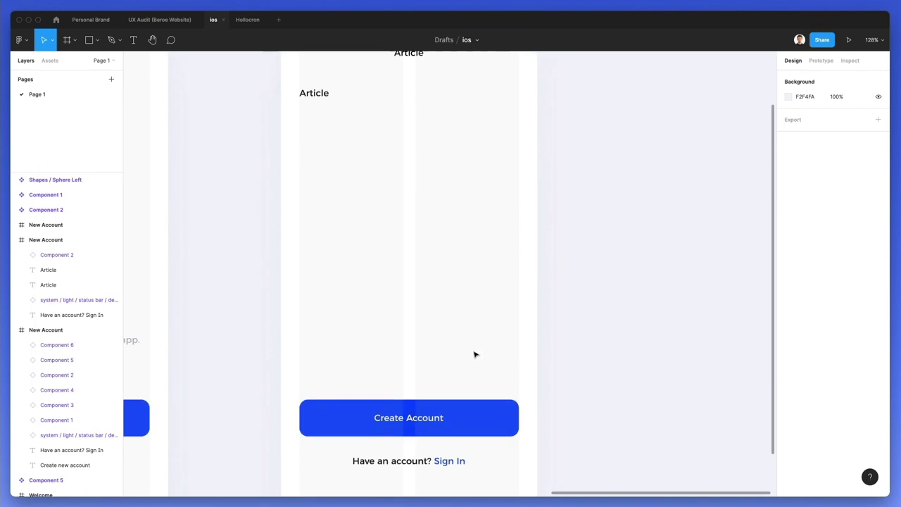
{"action": "left_click_drag", "start_coordinate": [268, 306], "coordinate": [553, 478]}
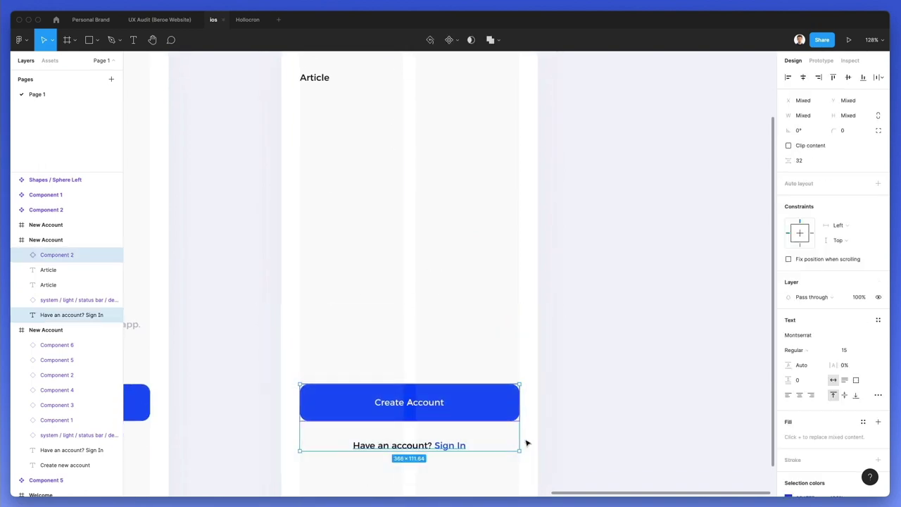
{"action": "scroll", "coordinate": [495, 345], "scroll_direction": "up", "scroll_amount": 2}
{"action": "scroll", "coordinate": [495, 347], "scroll_direction": "down", "scroll_amount": 2}
{"action": "key", "text": "Delete"}
{"action": "scroll", "coordinate": [494, 346], "scroll_direction": "up", "scroll_amount": 3}
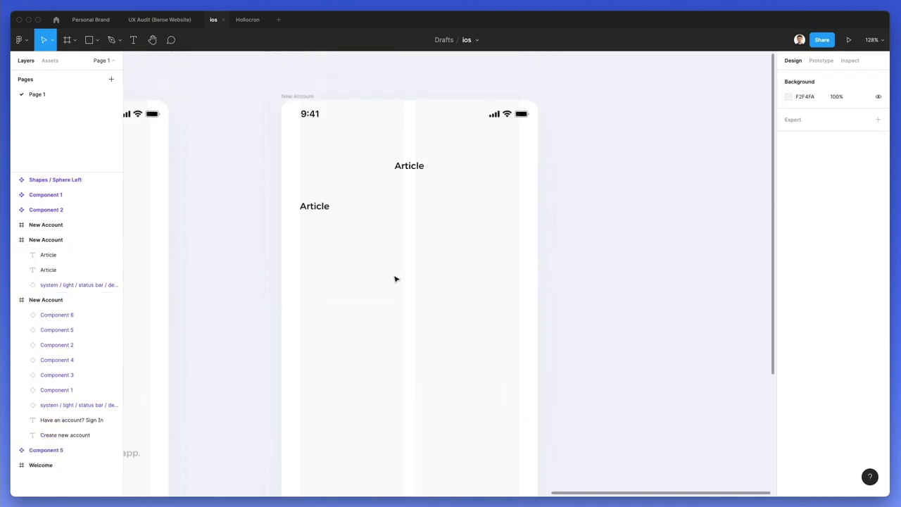
- Change the lower Article text copy to 'Continue Listening'
{"action": "double_click", "coordinate": [322, 206]}
{"action": "type", "text": "Continue Listening"}
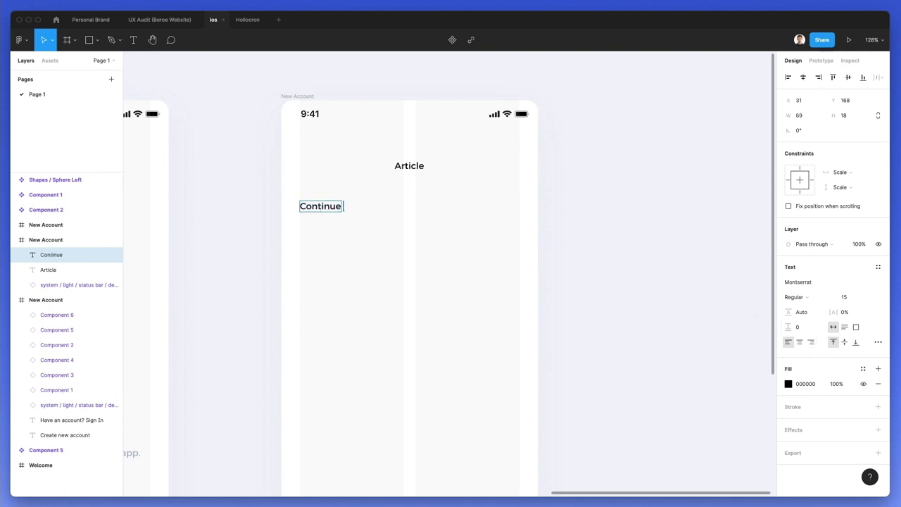
{"action": "left_click", "coordinate": [467, 255]}
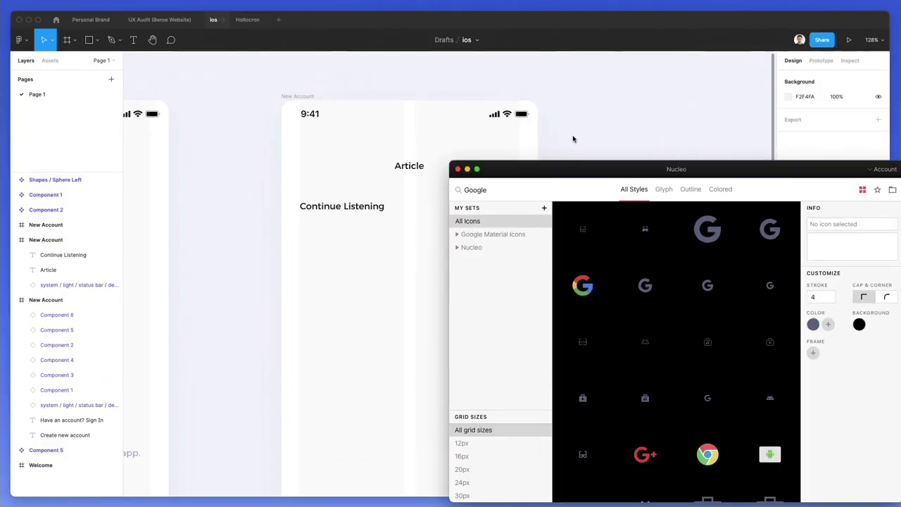
- Search Nucleo's icon library for 'menu' instead of 'Google' and browse the results
{"action": "left_click", "coordinate": [491, 161]}
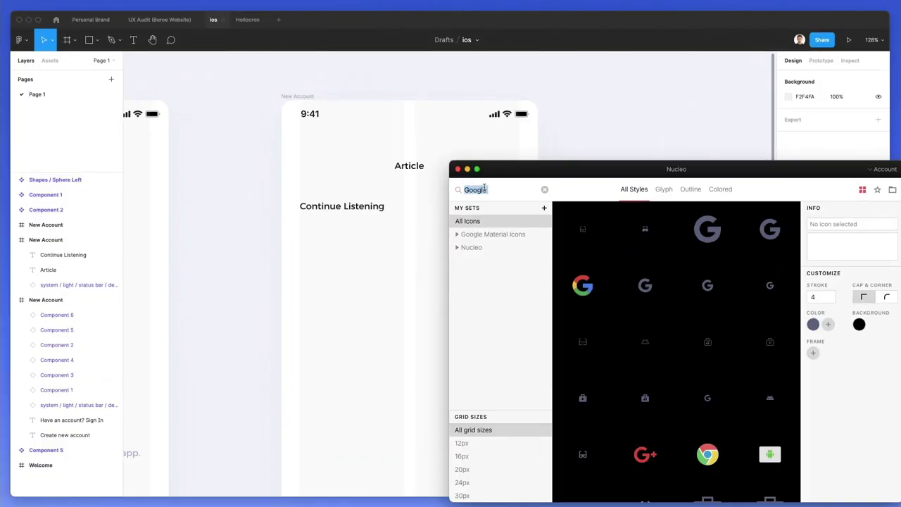
{"action": "type", "text": "menu"}
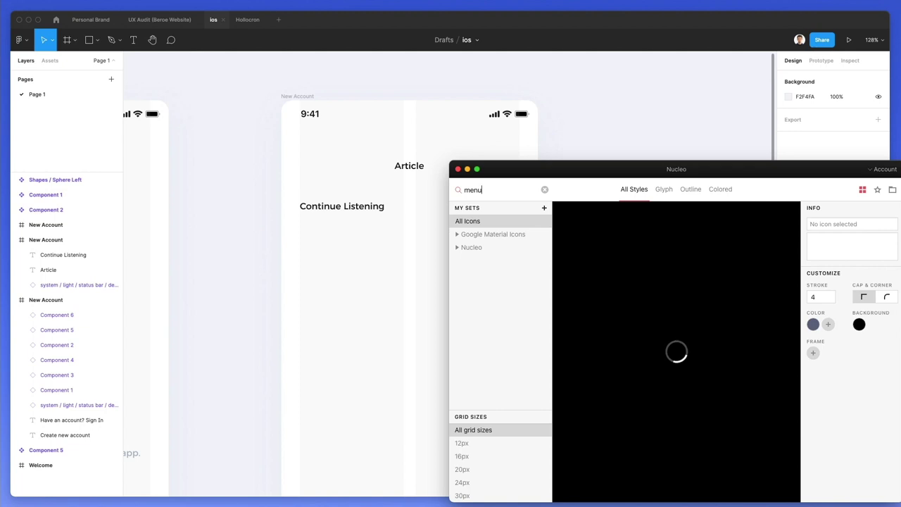
{"action": "scroll", "coordinate": [378, 215], "scroll_direction": "right", "scroll_amount": 2}
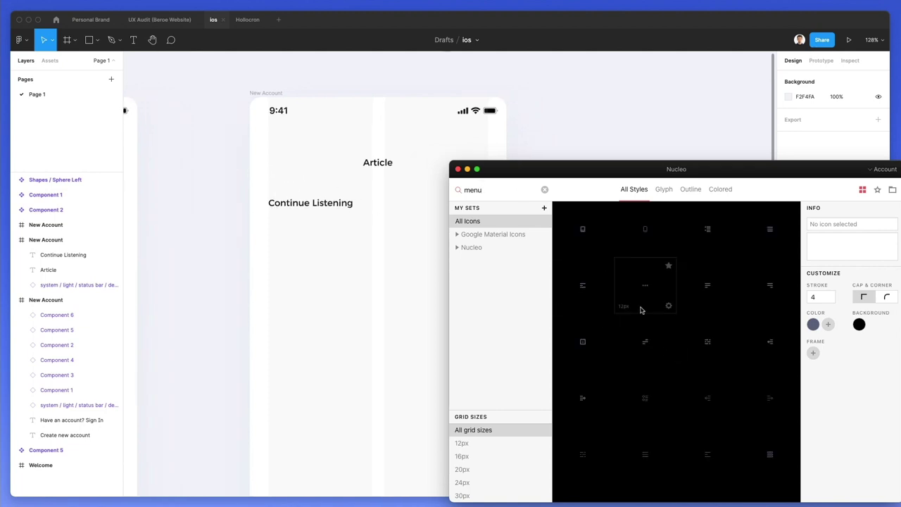
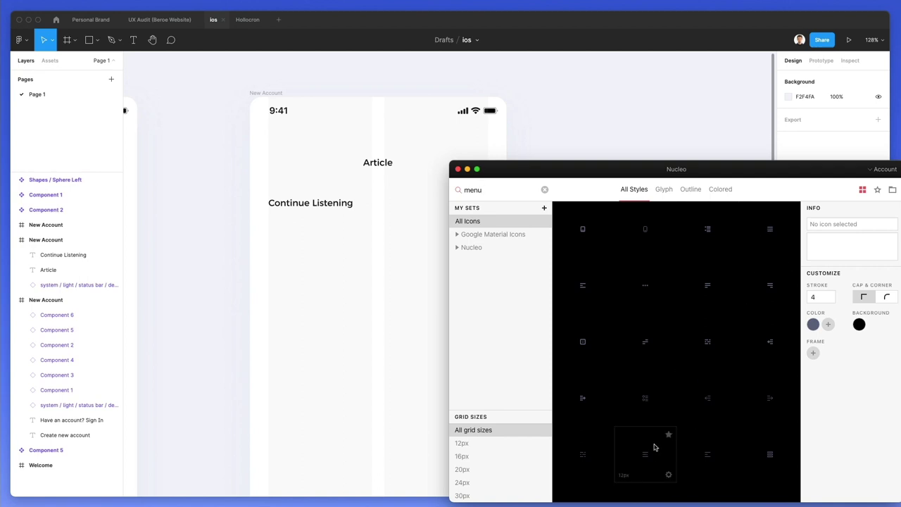
- Place the Nucleo hamburger menu icon at the left of the header, level with 'Article'
{"action": "scroll", "coordinate": [706, 422], "scroll_direction": "down", "scroll_amount": 2}
{"action": "left_click_drag", "start_coordinate": [374, 244], "coordinate": [270, 162]}
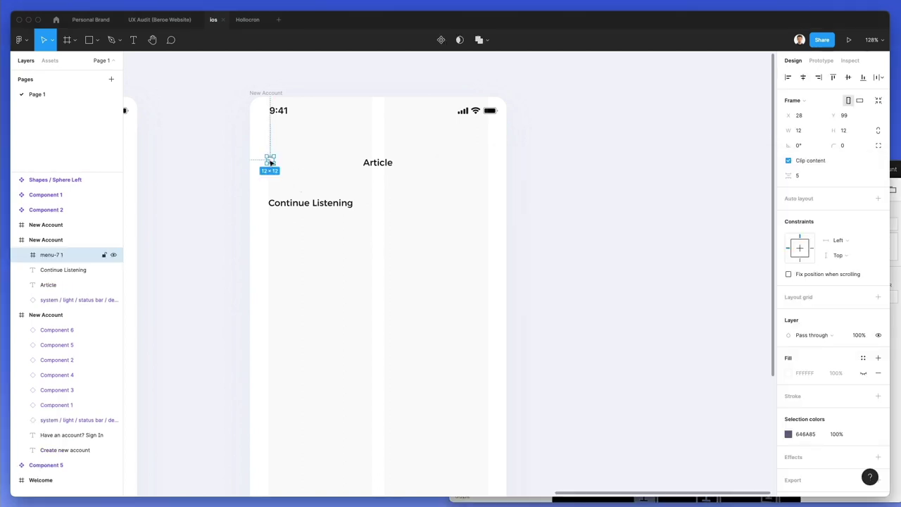
{"action": "scroll", "coordinate": [270, 161], "scroll_direction": "up", "scroll_amount": 5}
{"action": "left_click_drag", "start_coordinate": [273, 165], "coordinate": [301, 169]}
{"action": "scroll", "coordinate": [288, 174], "scroll_direction": "down", "scroll_amount": 5}
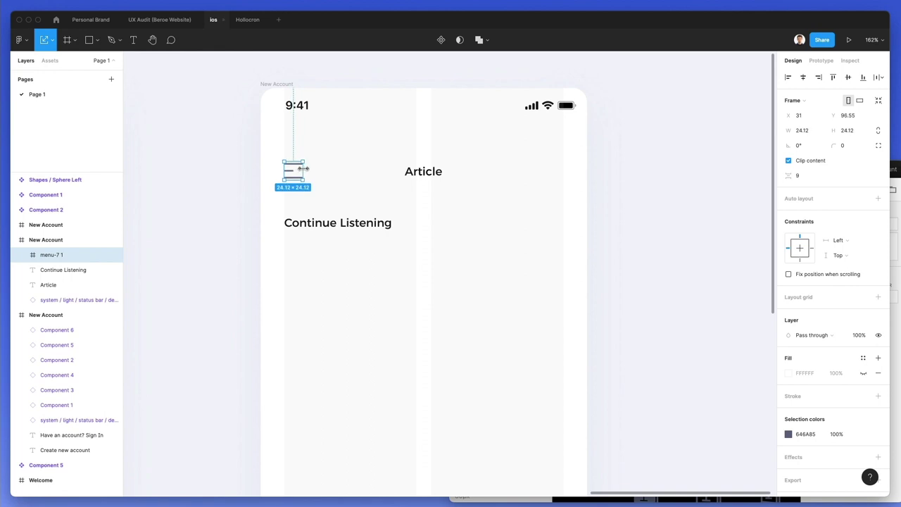
{"action": "scroll", "coordinate": [318, 177], "scroll_direction": "up", "scroll_amount": 3}
{"action": "left_click", "coordinate": [317, 176]}
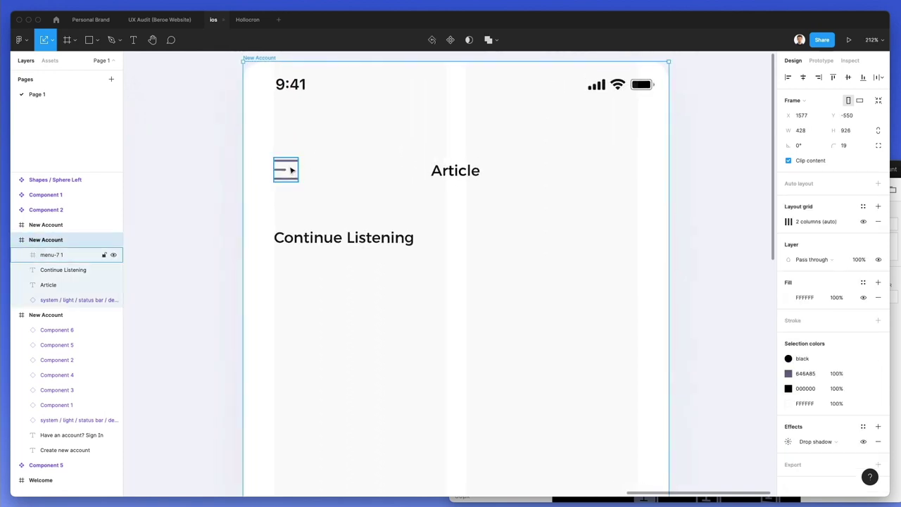
- Search Nucleo for 'search' and drag the magnifier icon to the Article header's right end
{"action": "key", "text": "Escape"}
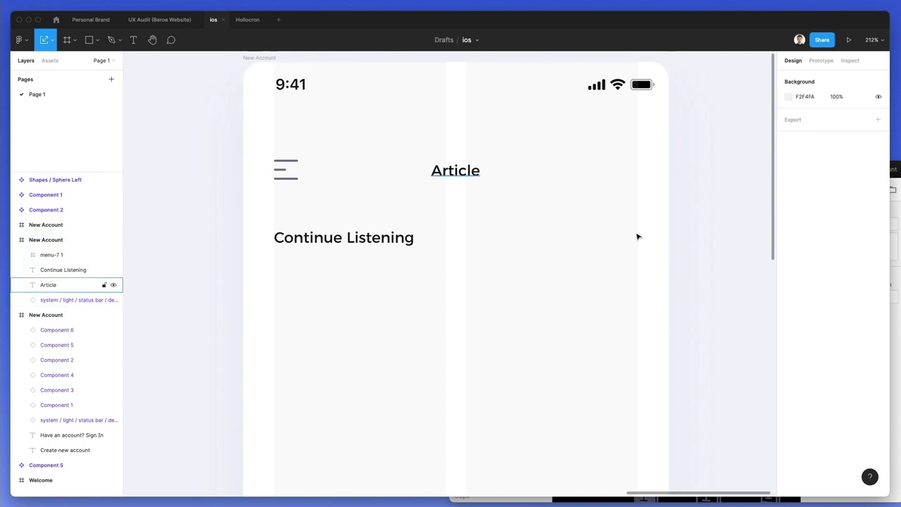
{"action": "key", "text": "super+Tab"}
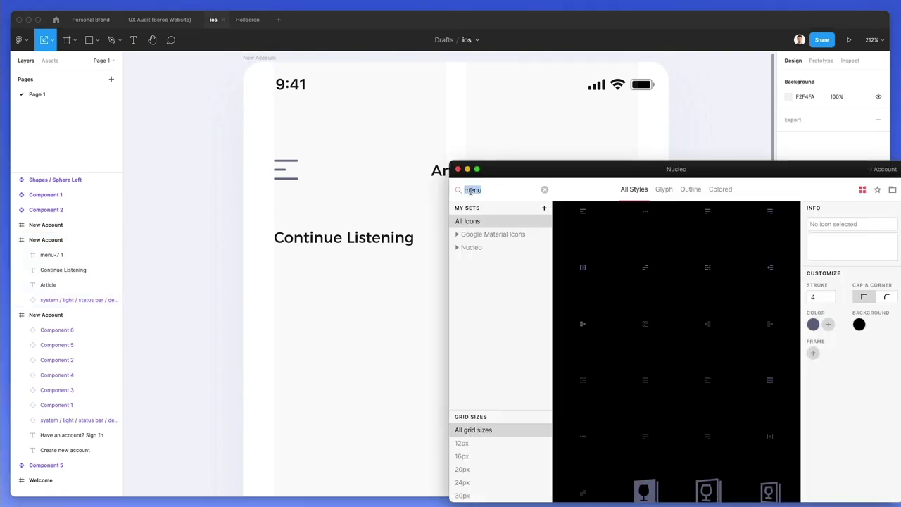
{"action": "type", "text": "search"}
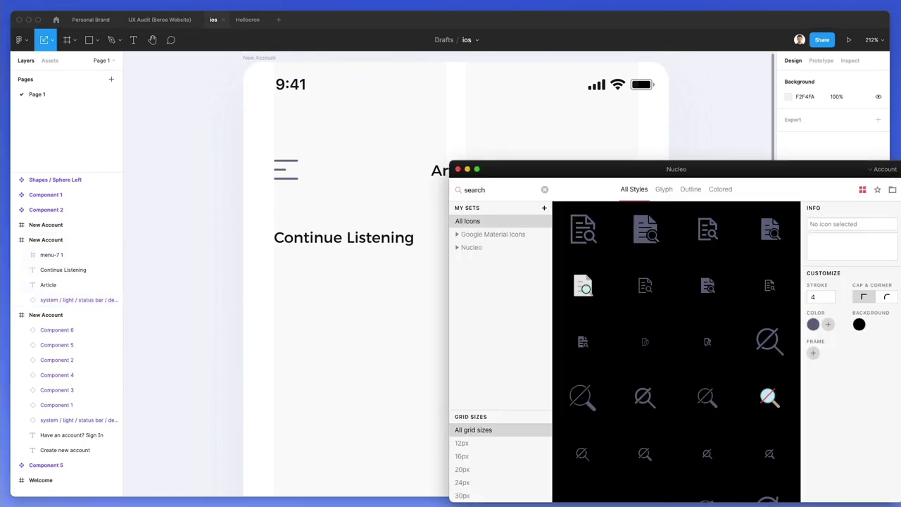
{"action": "scroll", "coordinate": [683, 238], "scroll_direction": "down", "scroll_amount": 10}
{"action": "scroll", "coordinate": [682, 238], "scroll_direction": "down", "scroll_amount": 5}
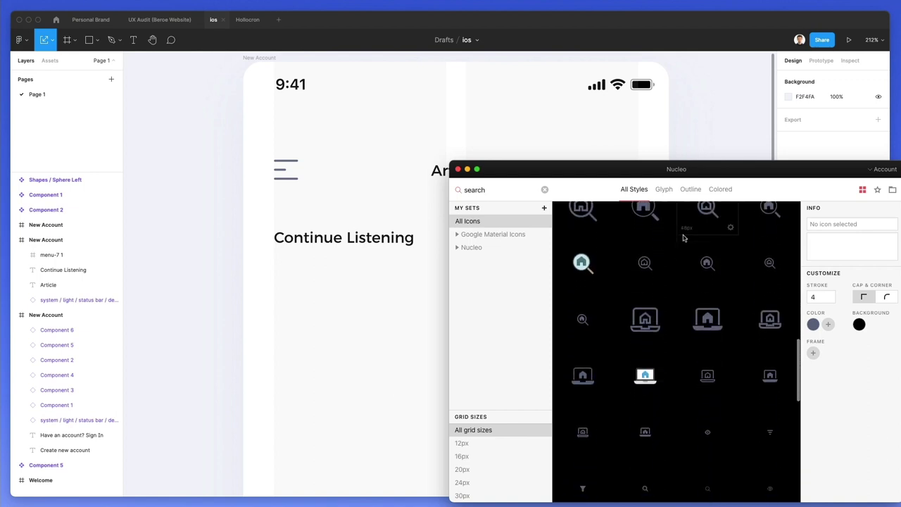
{"action": "scroll", "coordinate": [687, 268], "scroll_direction": "down", "scroll_amount": 3}
{"action": "left_click_drag", "start_coordinate": [318, 173], "coordinate": [629, 174]}
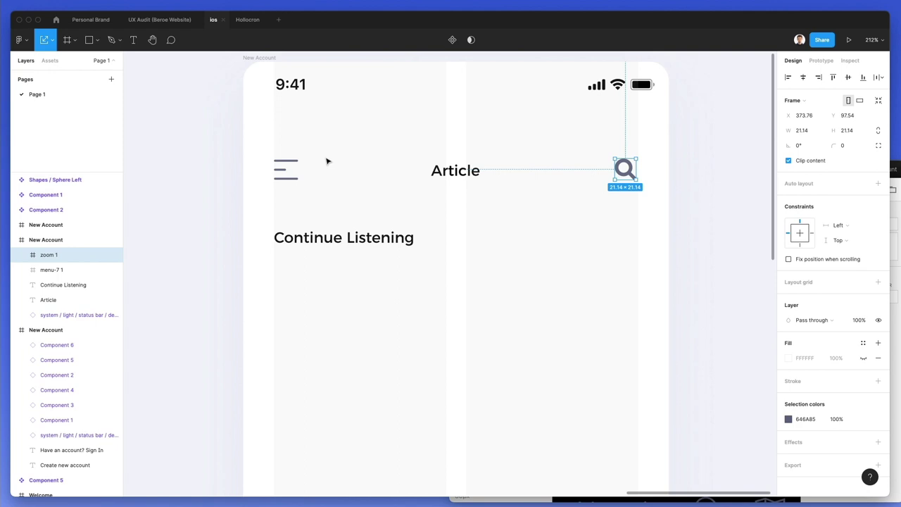
- Convert both icon frames to groups and thicken the hamburger icon's stroke to 3.01
{"action": "left_click", "coordinate": [286, 169], "text": "shift"}
{"action": "key", "text": "super+alt+g"}
{"action": "key", "text": "Escape"}
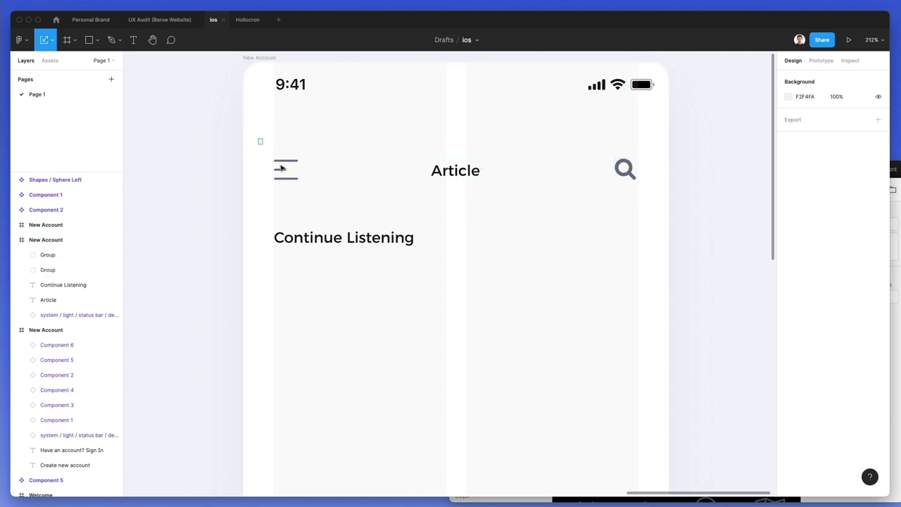
{"action": "left_click", "coordinate": [280, 168]}
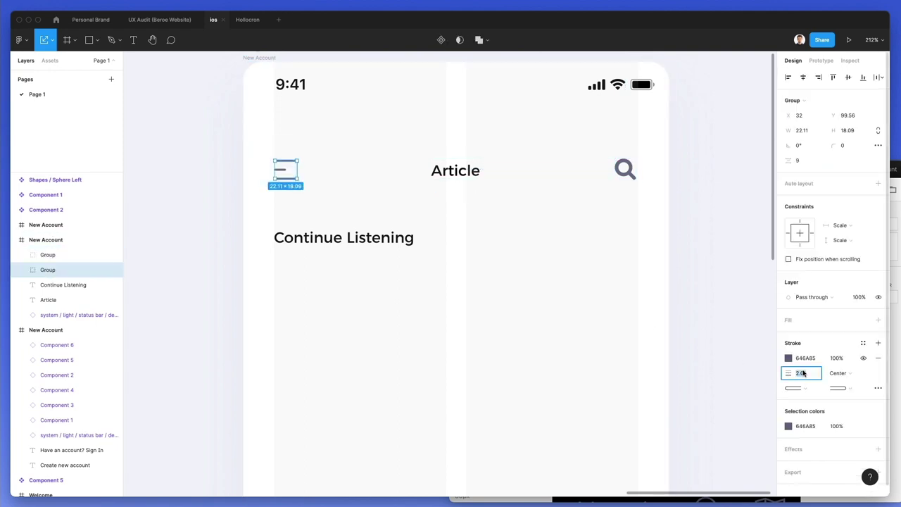
{"action": "key", "text": "Up"}
{"action": "left_click", "coordinate": [504, 207]}
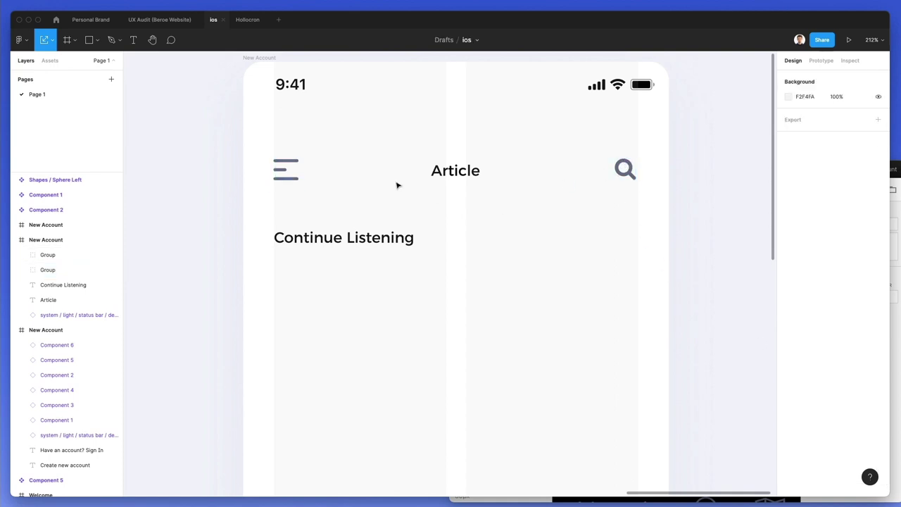
- Scale the two icons together so the magnifier sits level with the menu icon on the right
{"action": "scroll", "coordinate": [321, 155], "scroll_direction": "down", "scroll_amount": 5}
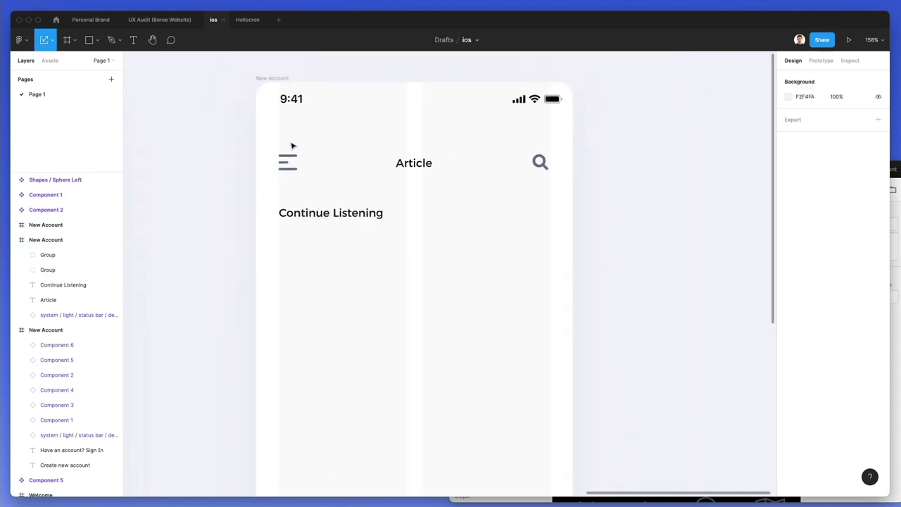
{"action": "scroll", "coordinate": [292, 146], "scroll_direction": "down", "scroll_amount": 2}
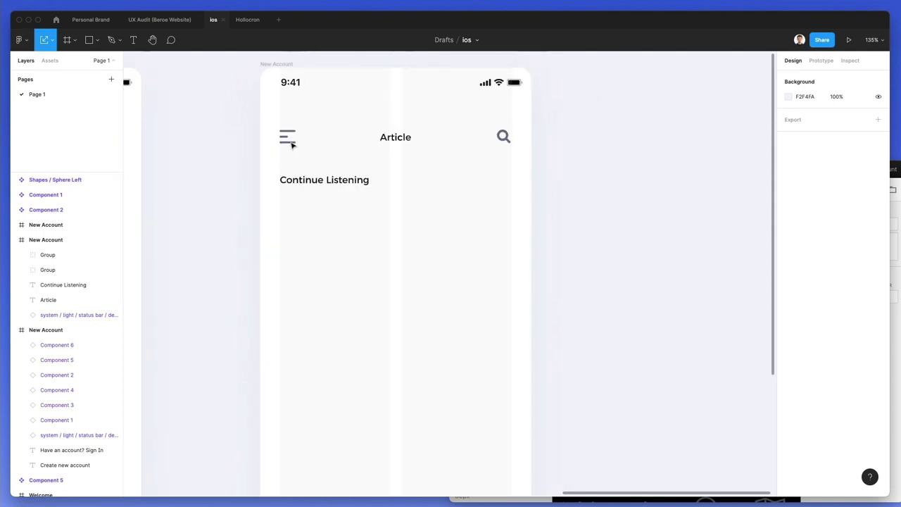
{"action": "scroll", "coordinate": [317, 148], "scroll_direction": "up", "scroll_amount": 3}
{"action": "left_click", "coordinate": [286, 139]}
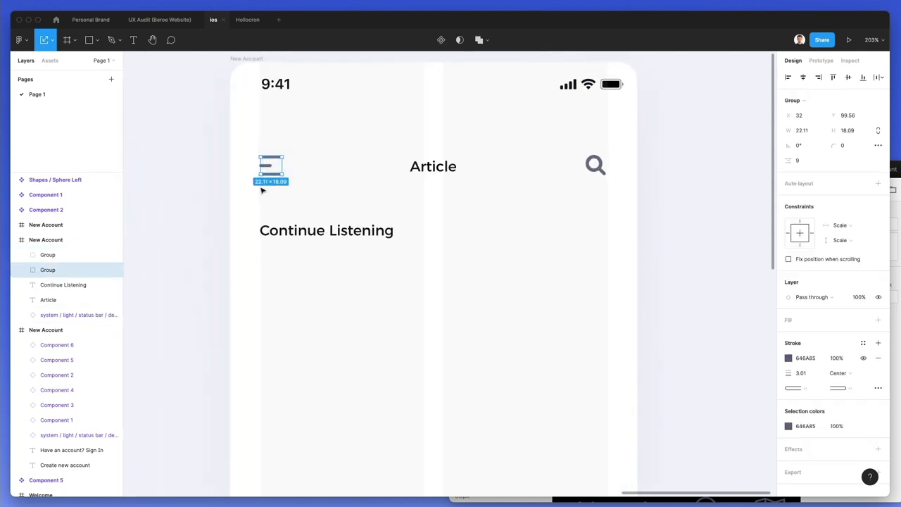
{"action": "left_click", "coordinate": [593, 169], "text": "shift"}
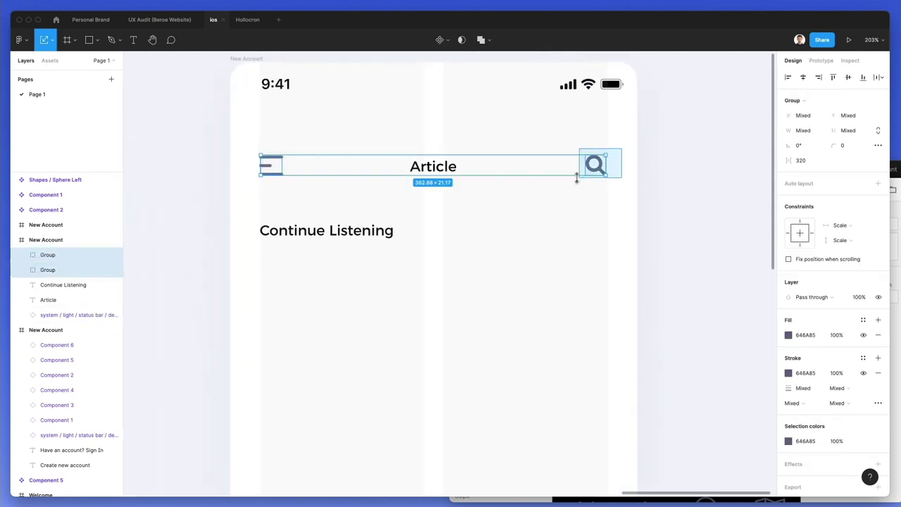
{"action": "mouse_move", "coordinate": [606, 164]}
{"action": "left_mouse_down"}
{"action": "mouse_move", "coordinate": [639, 163]}
{"action": "mouse_move", "coordinate": [599, 163]}
{"action": "left_mouse_up"}
{"action": "double_click", "coordinate": [626, 165]}
{"action": "left_click", "coordinate": [501, 140]}
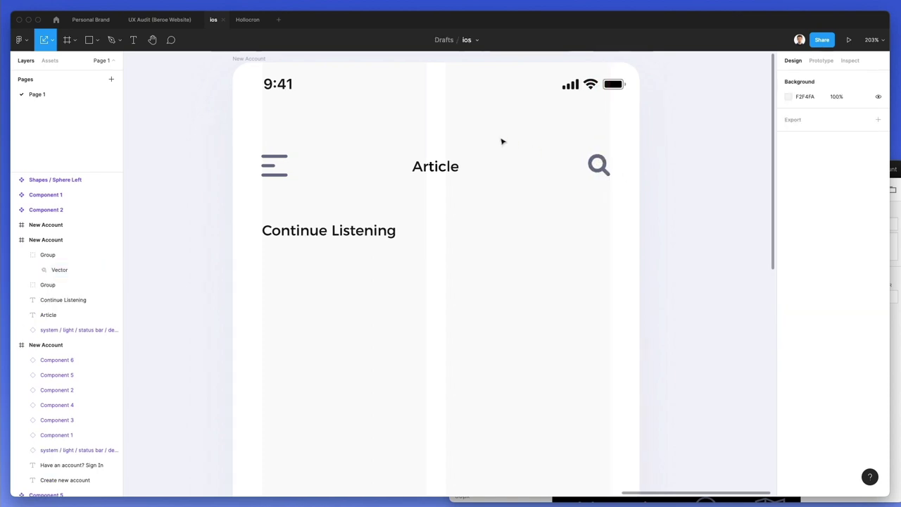
{"action": "scroll", "coordinate": [502, 141], "scroll_direction": "left", "scroll_amount": 3}
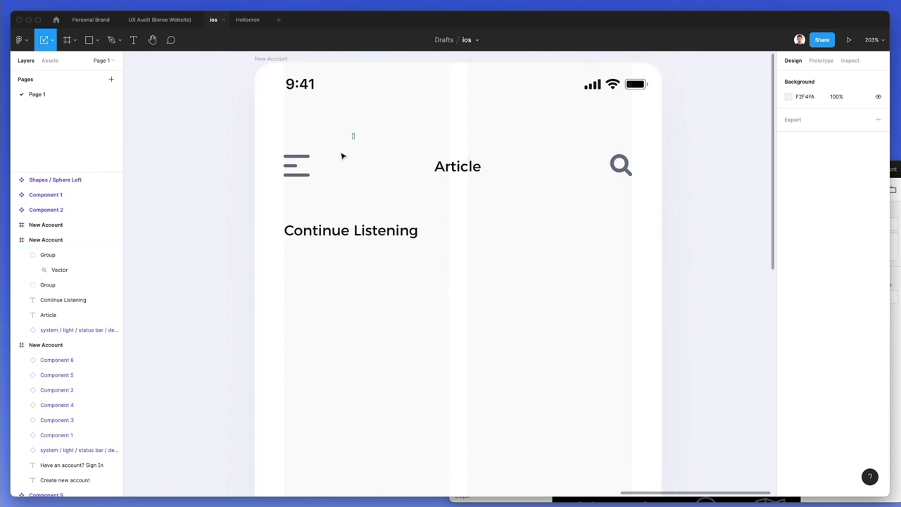
- Copy the sign-up screen's email field rectangle and paste it into the Article screen
{"action": "scroll", "coordinate": [390, 173], "scroll_direction": "down", "scroll_amount": 3}
{"action": "scroll", "coordinate": [405, 170], "scroll_direction": "down", "scroll_amount": 3}
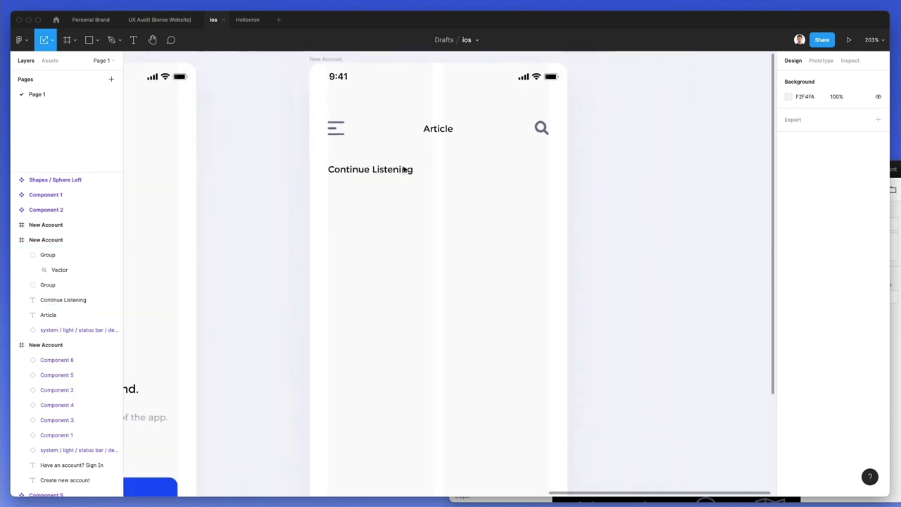
{"action": "scroll", "coordinate": [404, 170], "scroll_direction": "down", "scroll_amount": 10}
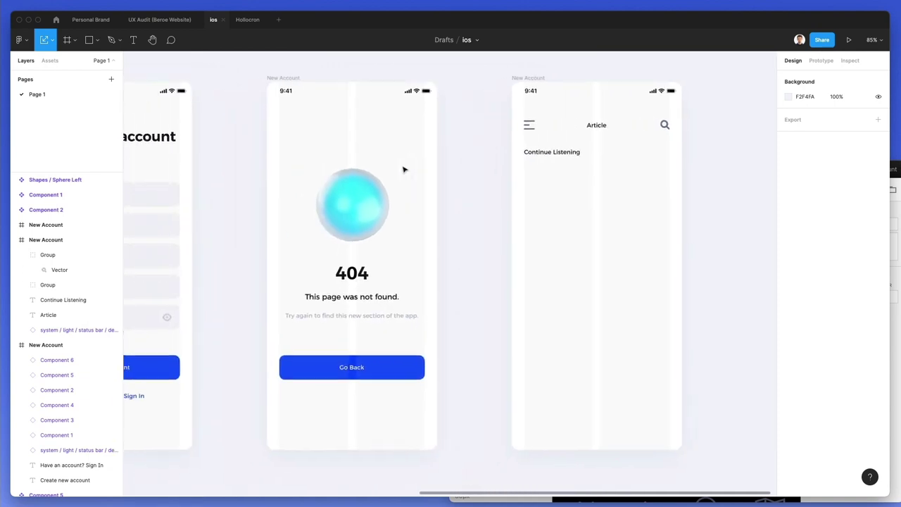
{"action": "scroll", "coordinate": [404, 169], "scroll_direction": "left", "scroll_amount": 5}
{"action": "left_click", "coordinate": [391, 173]}
{"action": "scroll", "coordinate": [389, 172], "scroll_direction": "right", "scroll_amount": 7}
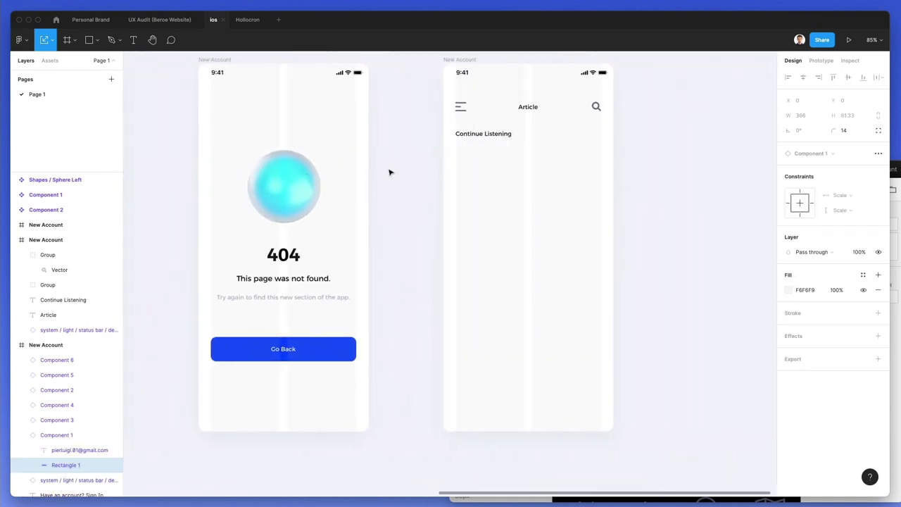
{"action": "scroll", "coordinate": [391, 172], "scroll_direction": "right", "scroll_amount": 4}
{"action": "scroll", "coordinate": [391, 173], "scroll_direction": "up", "scroll_amount": 1}
{"action": "left_click", "coordinate": [393, 197]}
{"action": "key", "text": "ctrl+v"}
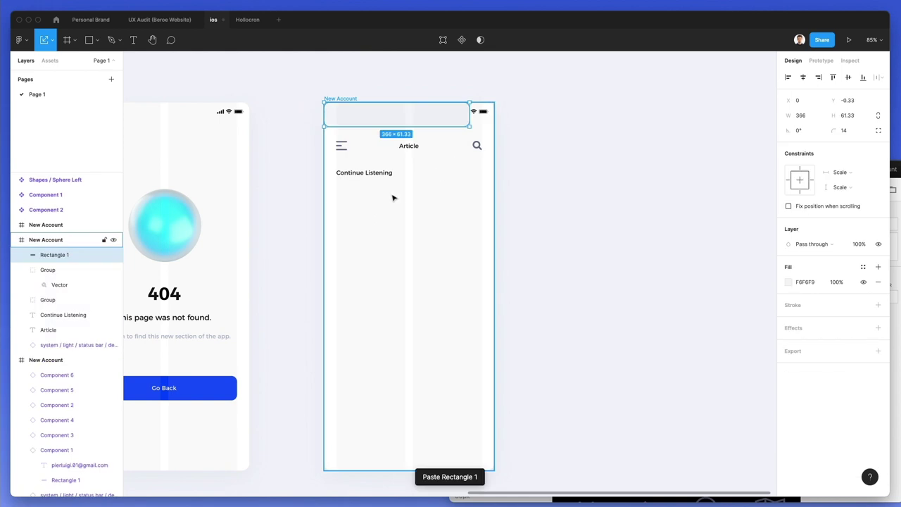
- Move the pasted rectangle below Continue Listening and resize it into a 173 × 176 card
{"action": "left_click_drag", "start_coordinate": [384, 122], "coordinate": [396, 207]}
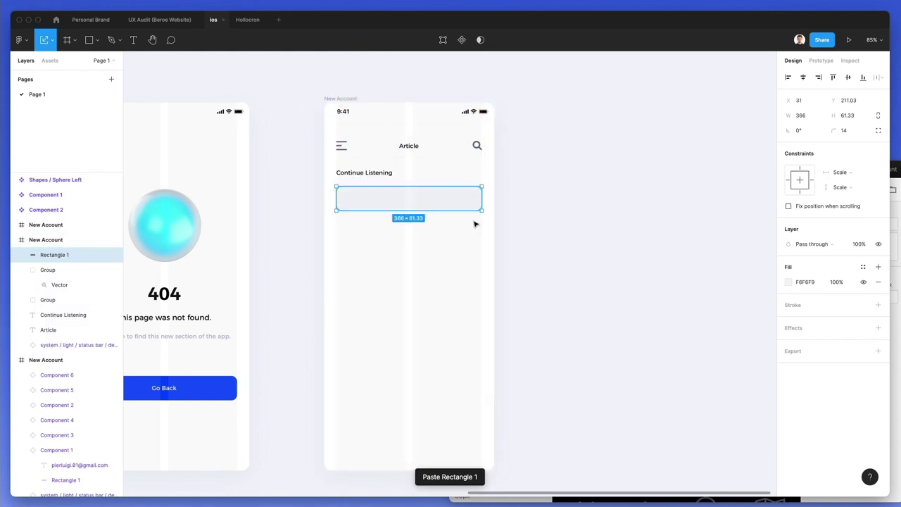
{"action": "left_click_drag", "start_coordinate": [479, 209], "coordinate": [403, 255]}
{"action": "scroll", "coordinate": [408, 233], "scroll_direction": "up", "scroll_amount": 3}
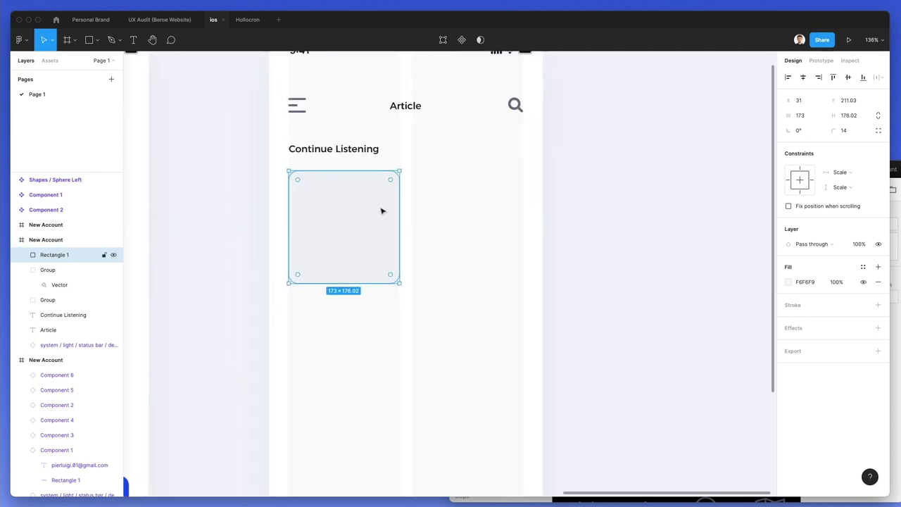
- Duplicate the heading into the card as a 13 px title 'How to get started in Design'
{"action": "left_click", "coordinate": [333, 151]}
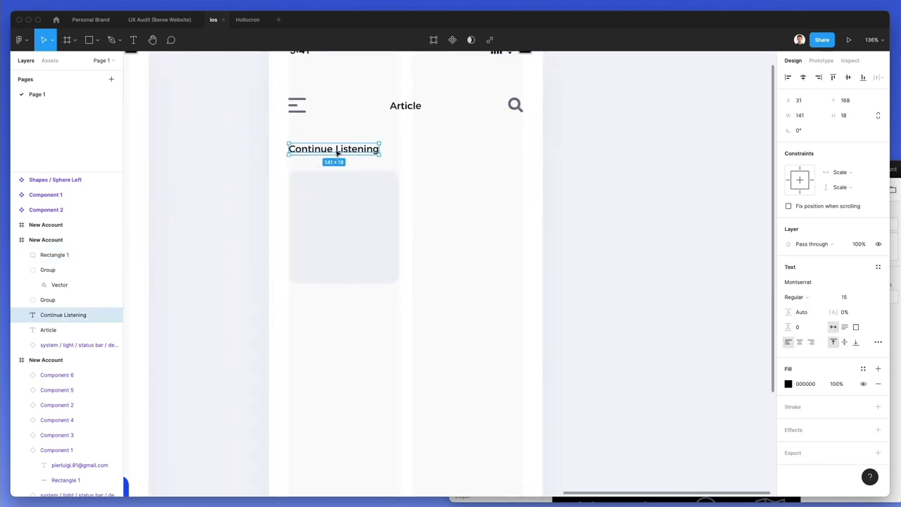
{"action": "left_click_drag", "start_coordinate": [338, 155], "coordinate": [346, 255]}
{"action": "key", "text": "shift+Right"}
{"action": "key", "text": "Return"}
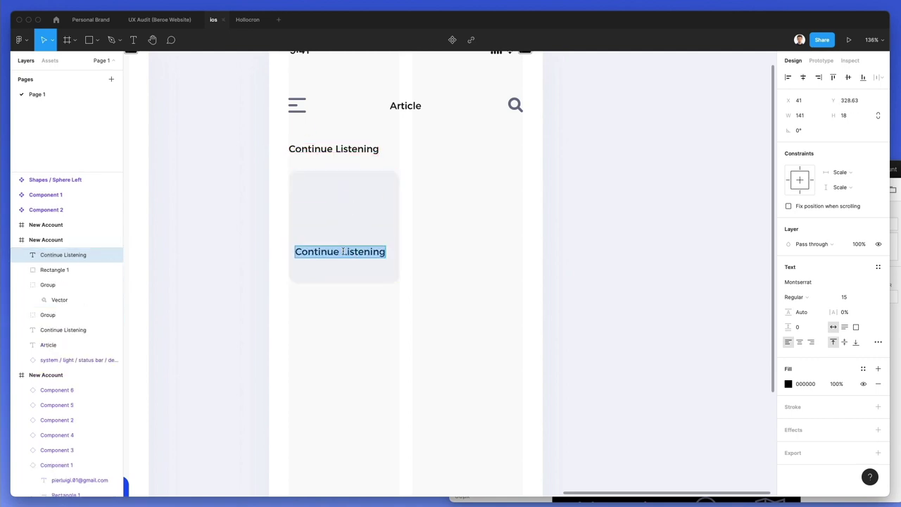
{"action": "type", "text": "How to get started i"}
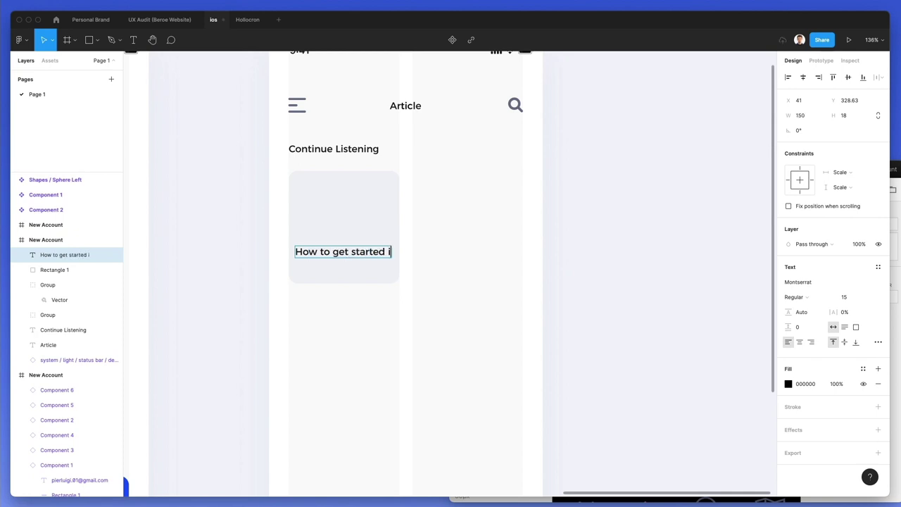
{"action": "type", "text": "n"}
{"action": "key", "text": "Return"}
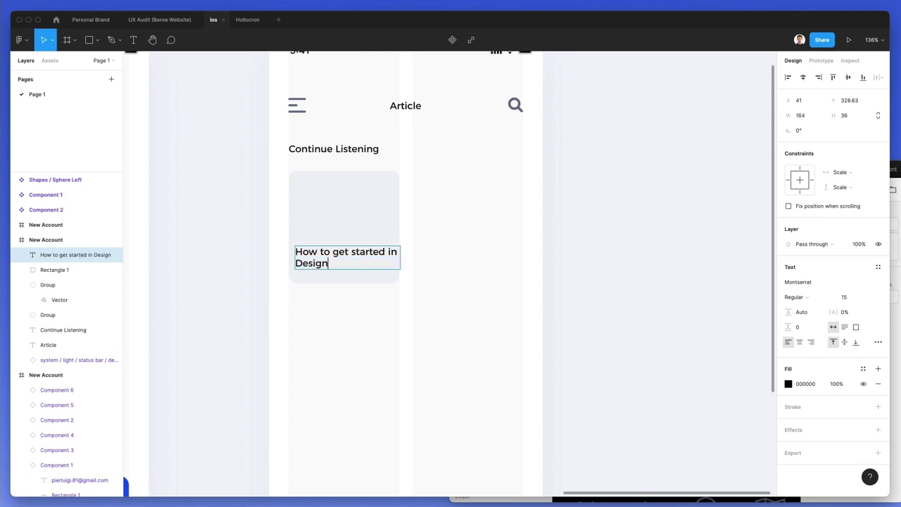
{"action": "key", "text": "ctrl+a"}
{"action": "left_click", "coordinate": [845, 296]}
{"action": "type", "text": "12"}
{"action": "key", "text": "Return"}
{"action": "key", "text": "Up"}
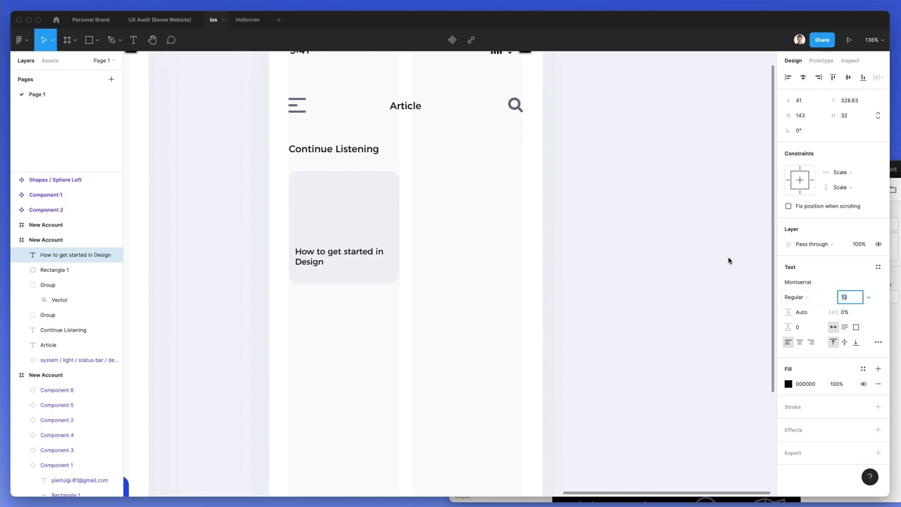
- Change the section heading to 'Continue Reading'
{"action": "double_click", "coordinate": [359, 149]}
{"action": "type", "text": "Readi"}
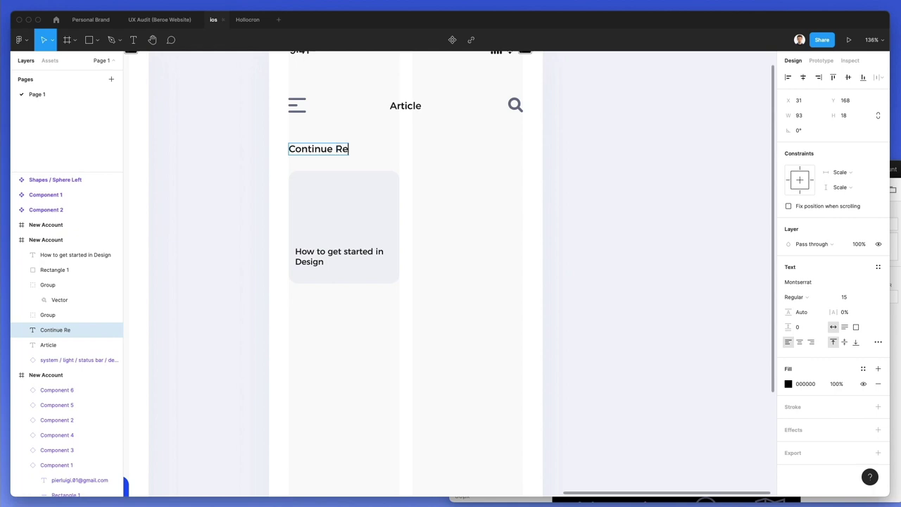
{"action": "key", "text": "Escape"}
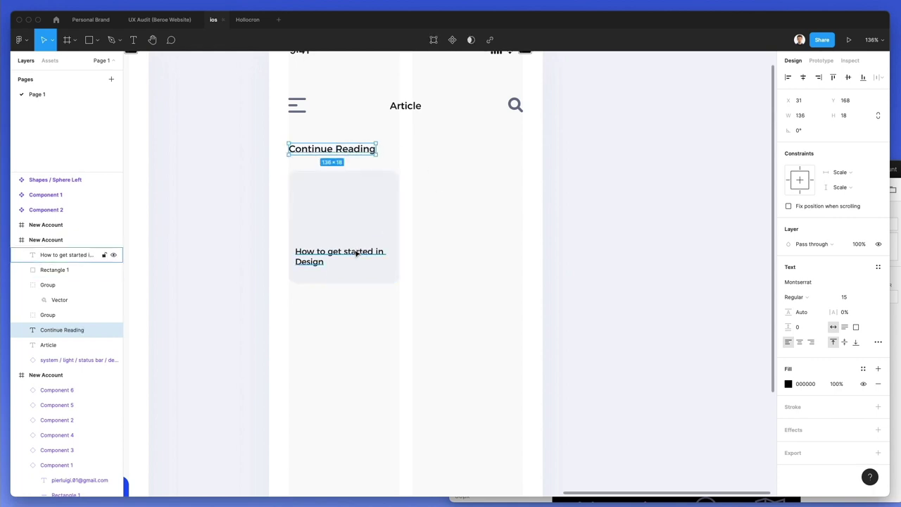
- Raise the card title's line height to about 172% and nudge it into position
{"action": "left_click", "coordinate": [378, 261]}
{"action": "left_click_drag", "start_coordinate": [785, 312], "coordinate": [836, 311]}
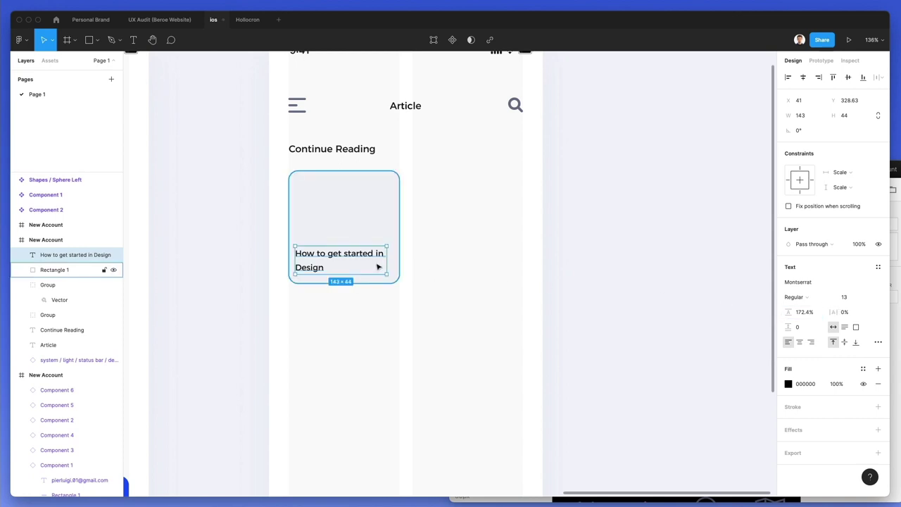
{"action": "key", "text": "Right"}
{"action": "key", "text": "Right"}
{"action": "key", "text": "Right"}
{"action": "key", "text": "Right"}
{"action": "key", "text": "Right"}
{"action": "key", "text": "Right"}
{"action": "key", "text": "Right"}
{"action": "key", "text": "Up"}
{"action": "key", "text": "Up"}
{"action": "key", "text": "Up"}
- Make the card about 16 px taller, to 173 × 192.04, together with its title
{"action": "left_click", "coordinate": [352, 213]}
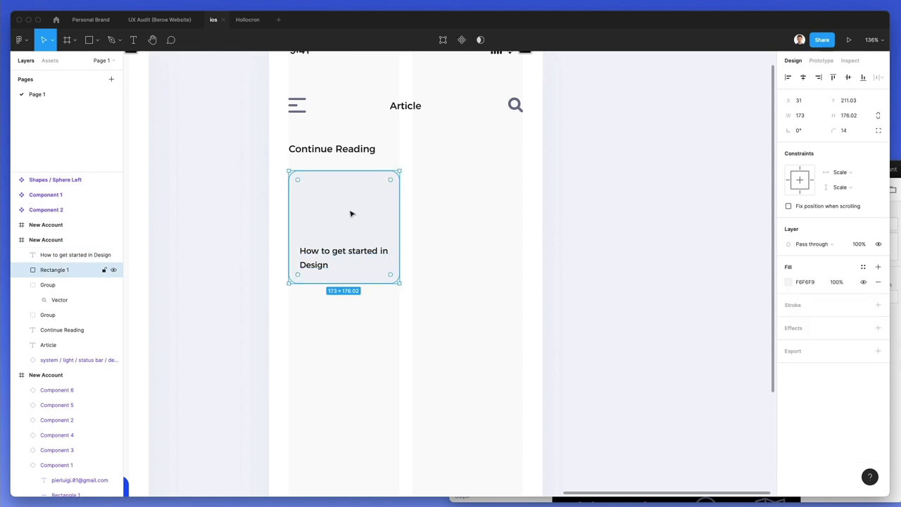
{"action": "left_click_drag", "start_coordinate": [445, 197], "coordinate": [314, 310]}
{"action": "left_click_drag", "start_coordinate": [333, 248], "coordinate": [333, 258]}
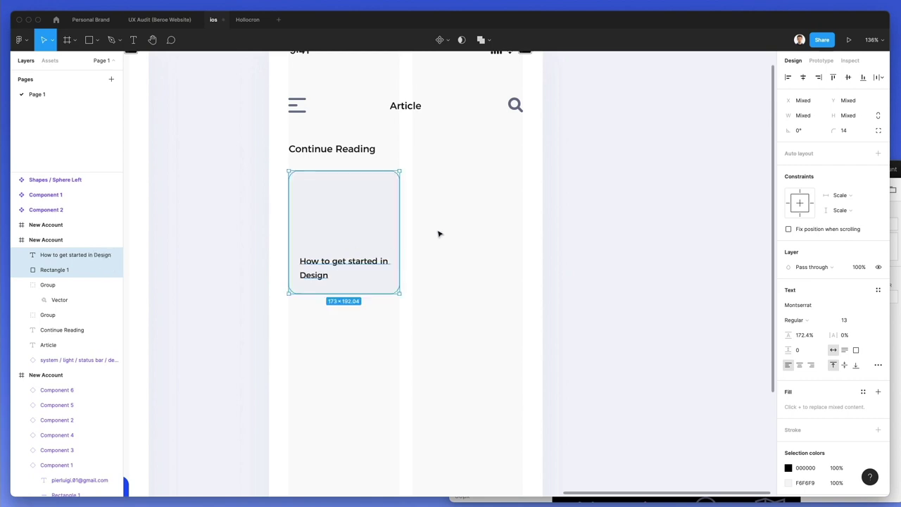
{"action": "left_click", "coordinate": [316, 222]}
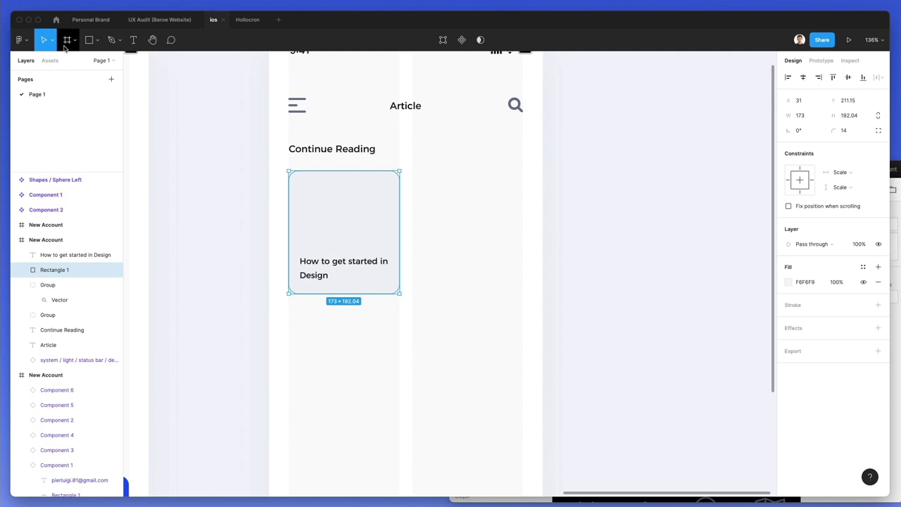
- Fill the card background with a dark dune photo from the Unsplash plugin's 'minimal' results
{"action": "left_click", "coordinate": [878, 267]}
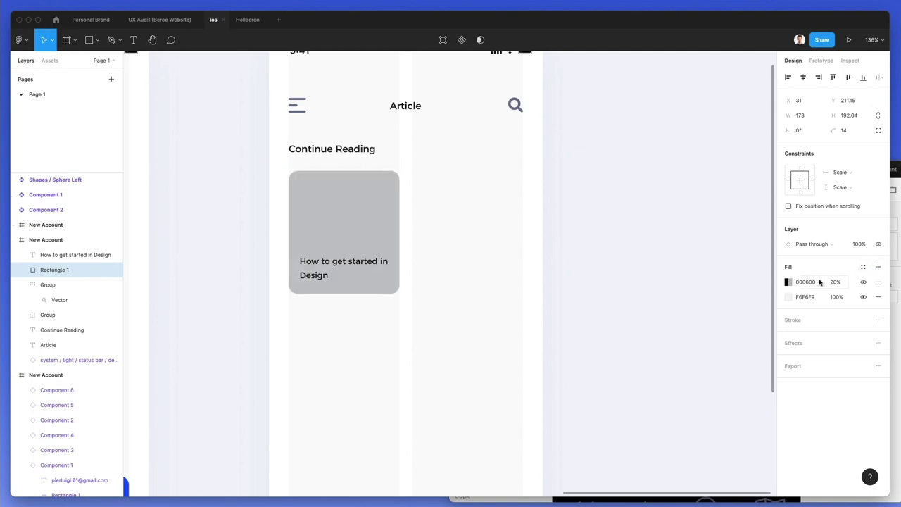
{"action": "key", "text": "super+z"}
{"action": "left_click", "coordinate": [19, 40]}
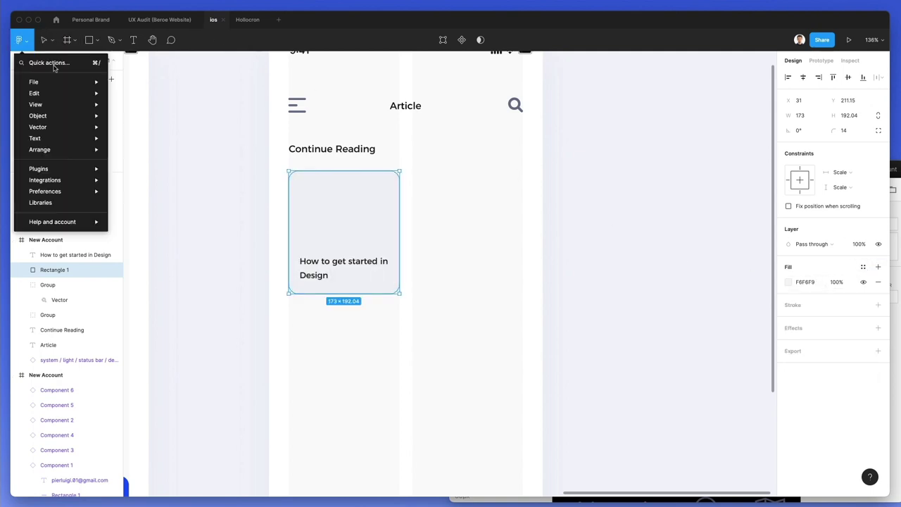
{"action": "mouse_move", "coordinate": [64, 171]}
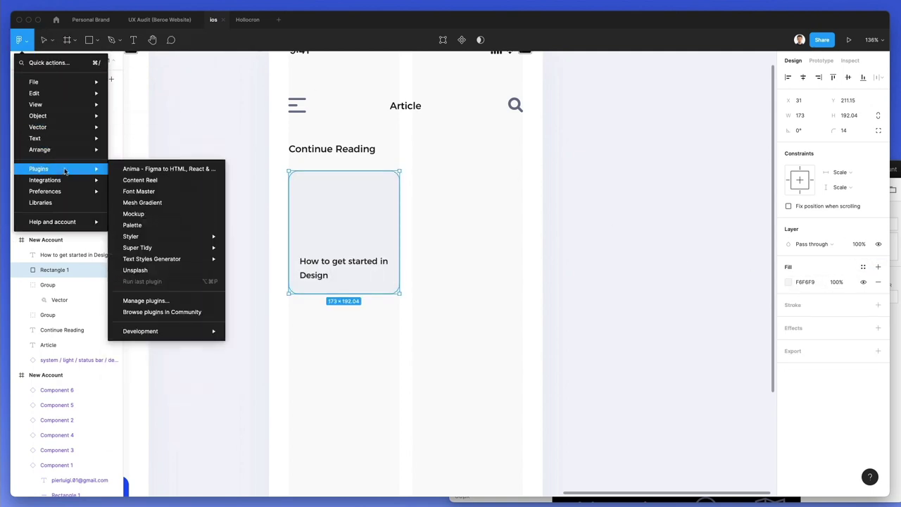
{"action": "left_click", "coordinate": [167, 271]}
{"action": "scroll", "coordinate": [170, 269], "scroll_direction": "down", "scroll_amount": 1}
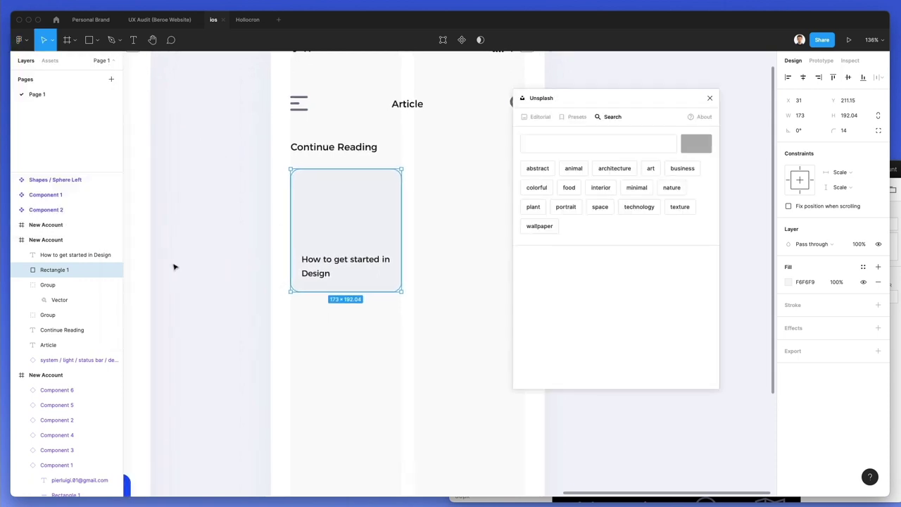
{"action": "left_click", "coordinate": [633, 188]}
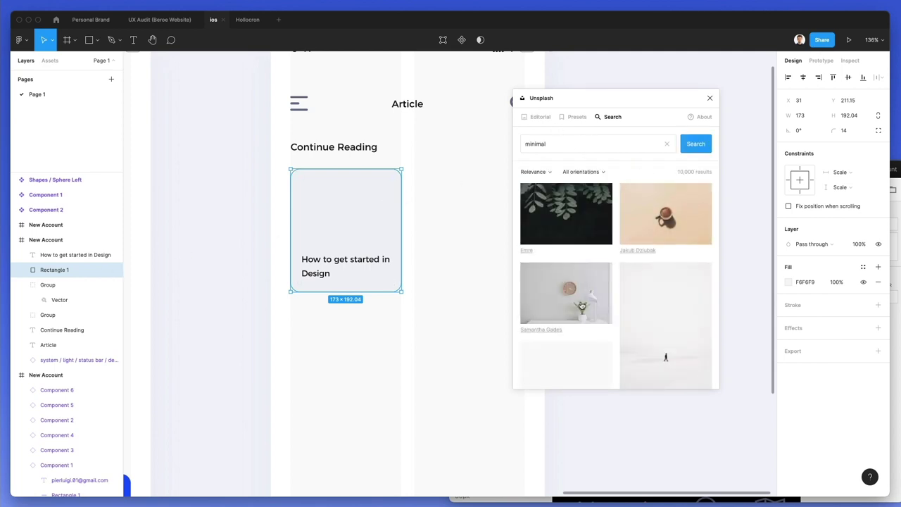
{"action": "left_click", "coordinate": [581, 297]}
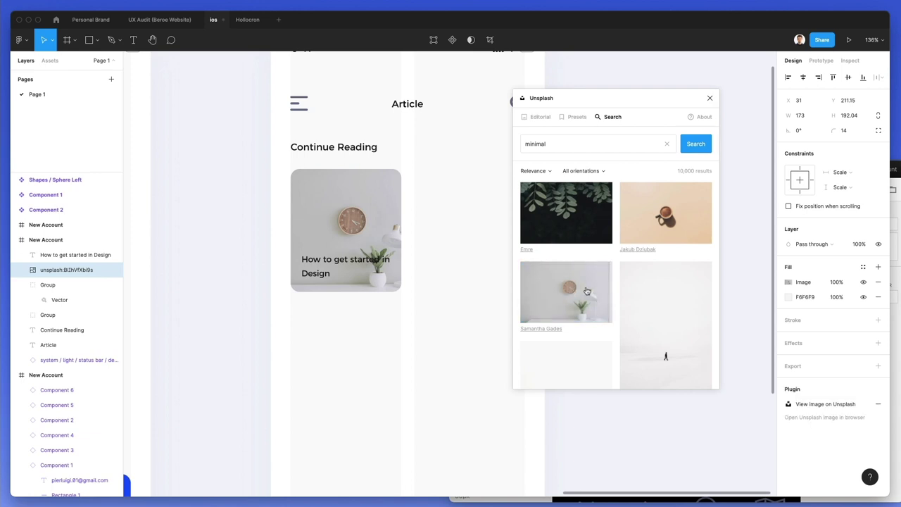
{"action": "scroll", "coordinate": [562, 239], "scroll_direction": "down", "scroll_amount": 3}
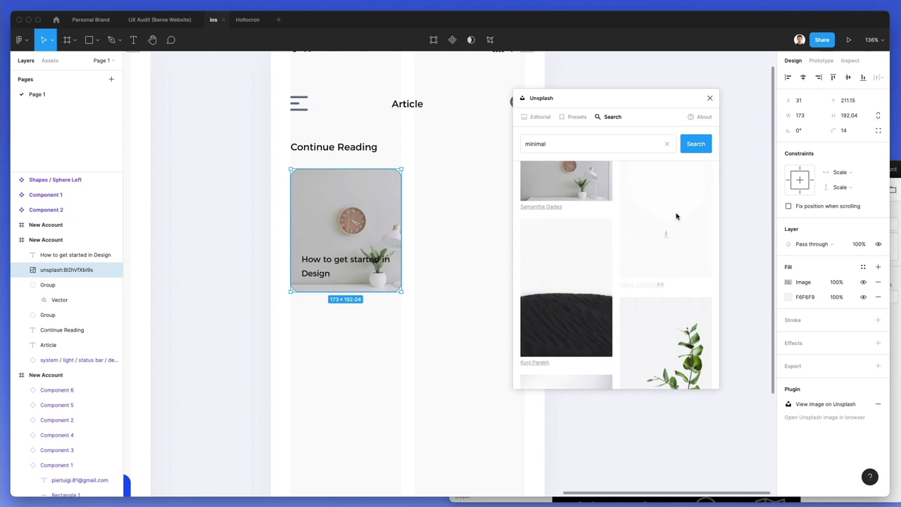
{"action": "left_click", "coordinate": [588, 330]}
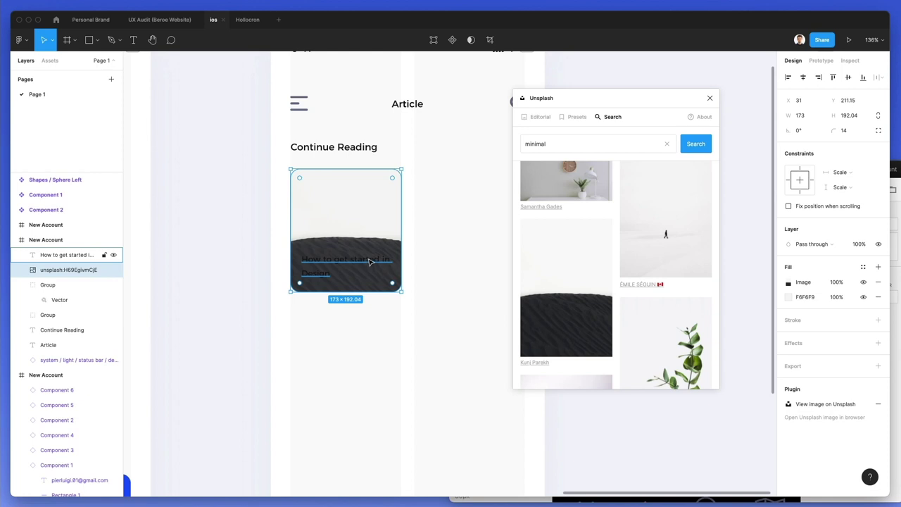
- Duplicate the card to the right and make the left card's title white
{"action": "scroll", "coordinate": [369, 262], "scroll_direction": "right", "scroll_amount": 2}
{"action": "left_click_drag", "start_coordinate": [415, 219], "coordinate": [378, 249]}
{"action": "left_click_drag", "start_coordinate": [322, 251], "coordinate": [449, 249]}
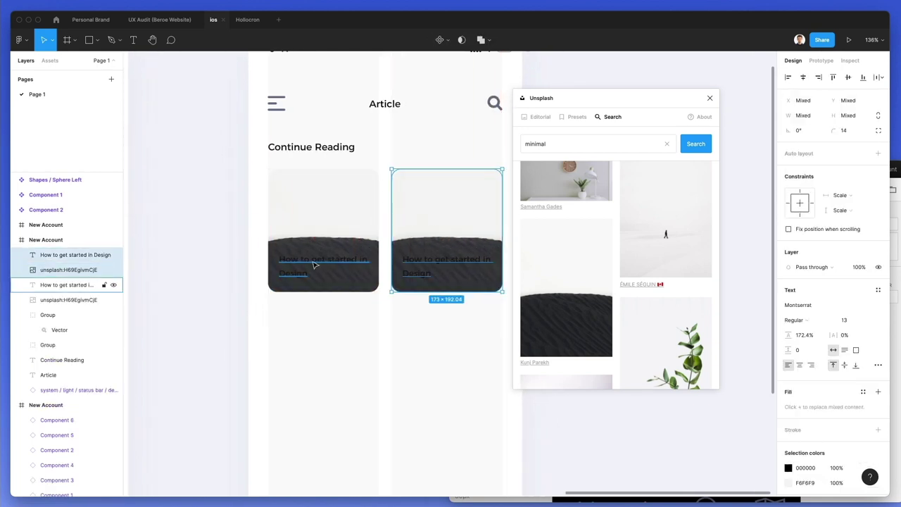
{"action": "left_click", "coordinate": [315, 264]}
{"action": "key", "text": "i"}
- Try several Unsplash photos on the copied card, settling on the snowy lone-tree image
{"action": "left_click", "coordinate": [734, 94]}
{"action": "left_click", "coordinate": [432, 224]}
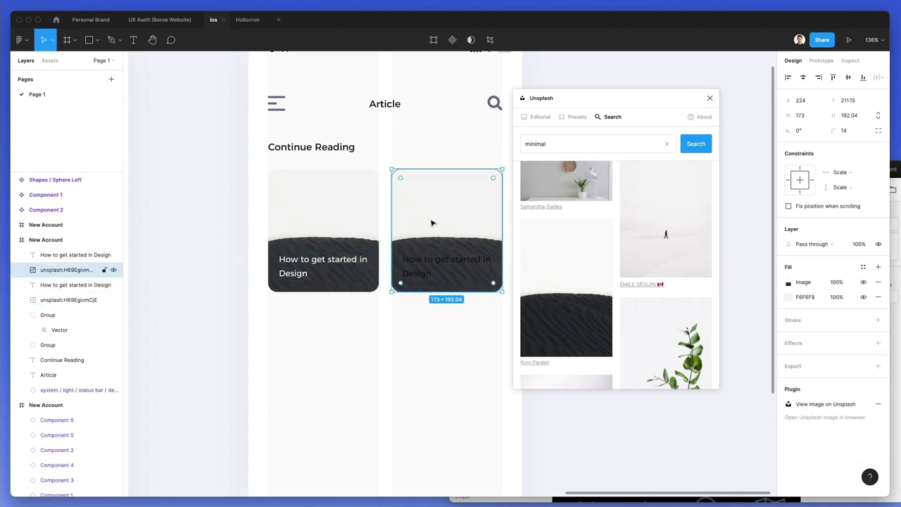
{"action": "scroll", "coordinate": [634, 267], "scroll_direction": "down", "scroll_amount": 6}
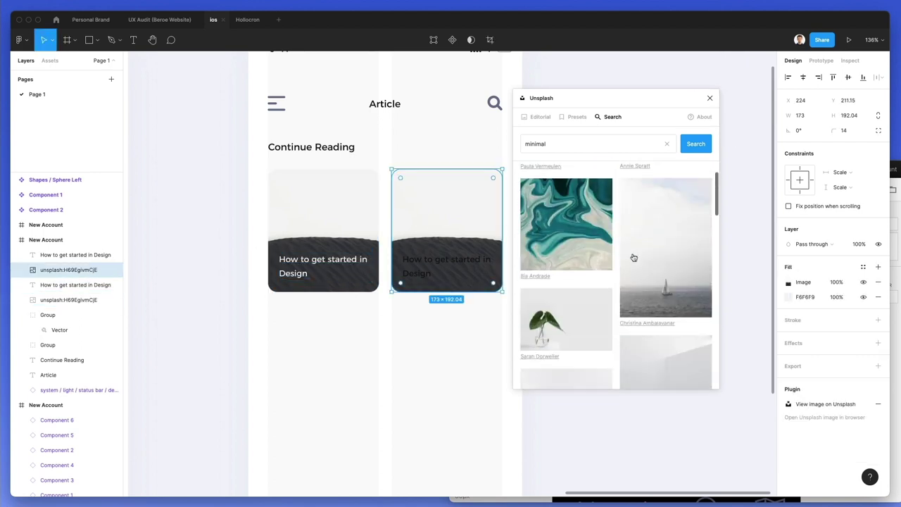
{"action": "left_click", "coordinate": [661, 241]}
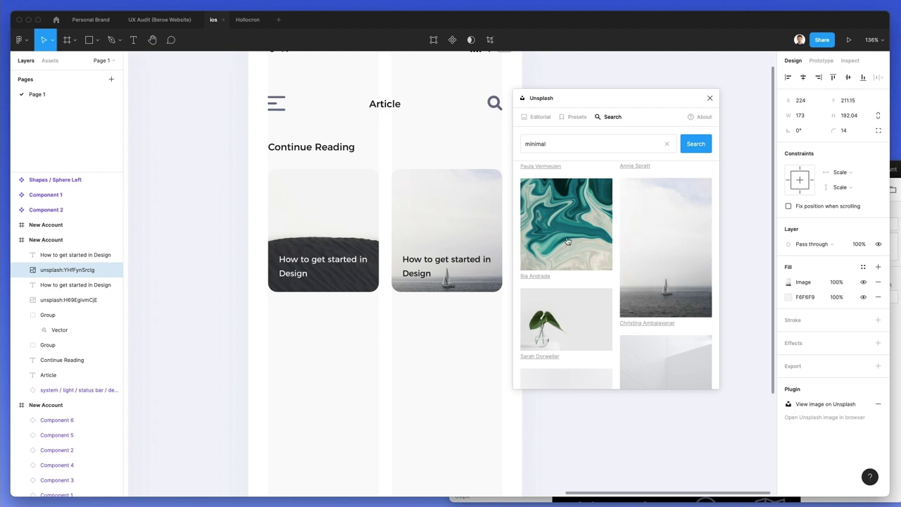
{"action": "left_click", "coordinate": [467, 260]}
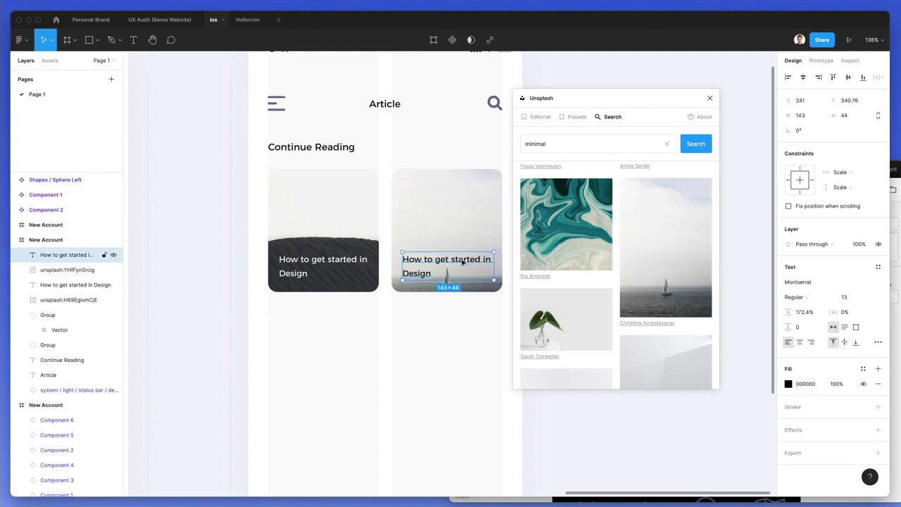
{"action": "left_click", "coordinate": [476, 219]}
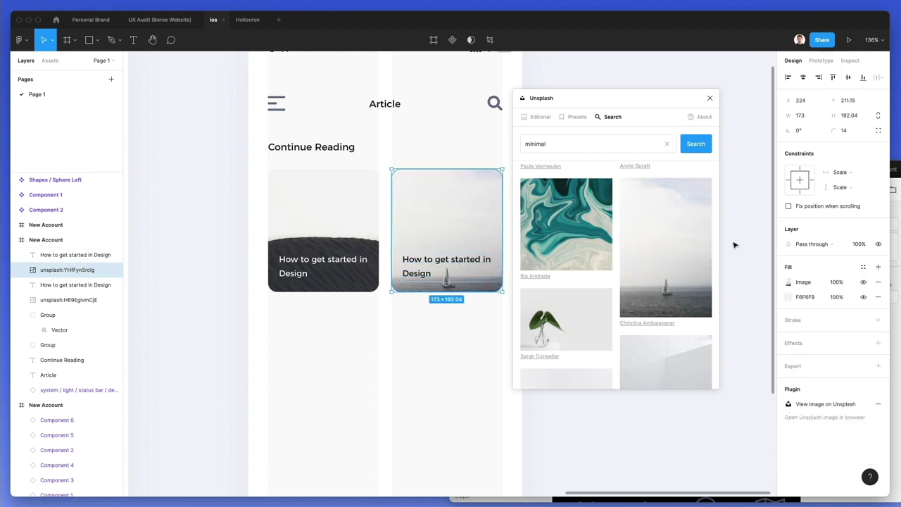
{"action": "scroll", "coordinate": [699, 255], "scroll_direction": "down", "scroll_amount": 2}
{"action": "scroll", "coordinate": [699, 255], "scroll_direction": "down", "scroll_amount": 3}
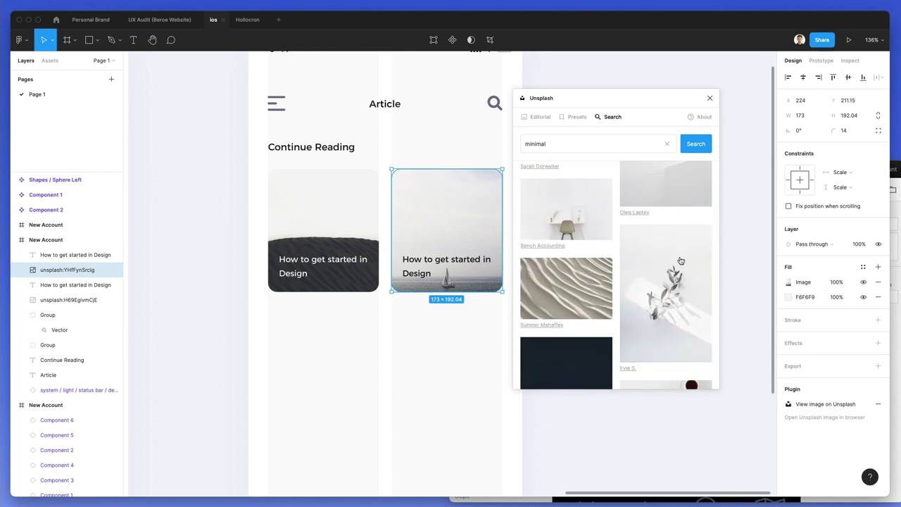
{"action": "left_click", "coordinate": [587, 291]}
{"action": "scroll", "coordinate": [590, 290], "scroll_direction": "down", "scroll_amount": 4}
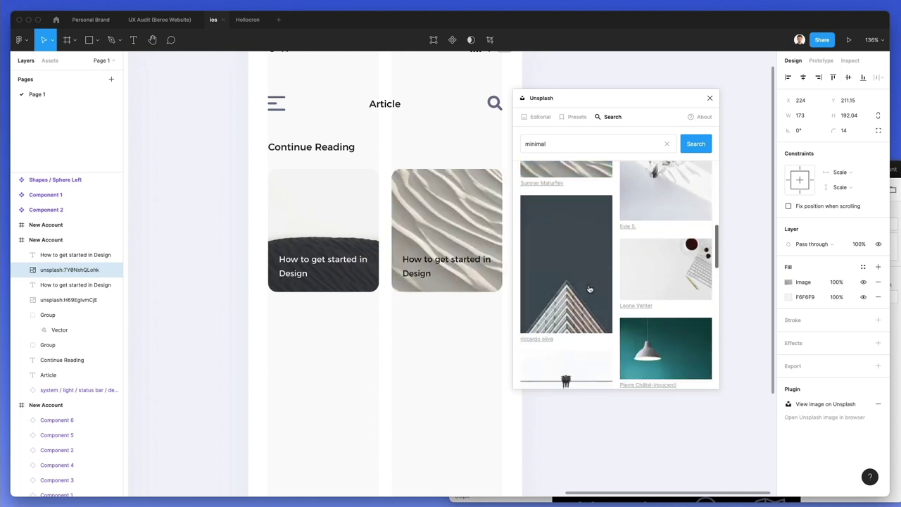
{"action": "scroll", "coordinate": [590, 289], "scroll_direction": "down", "scroll_amount": 4}
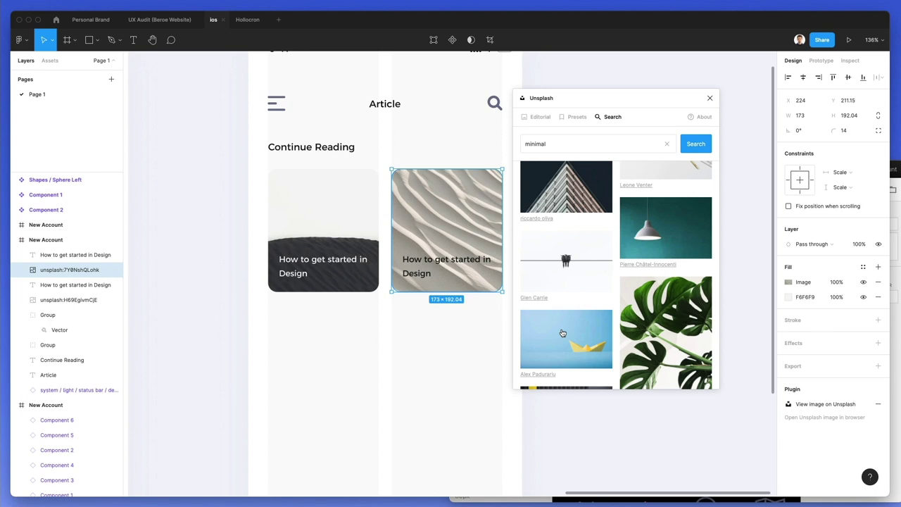
{"action": "scroll", "coordinate": [565, 330], "scroll_direction": "down", "scroll_amount": 6}
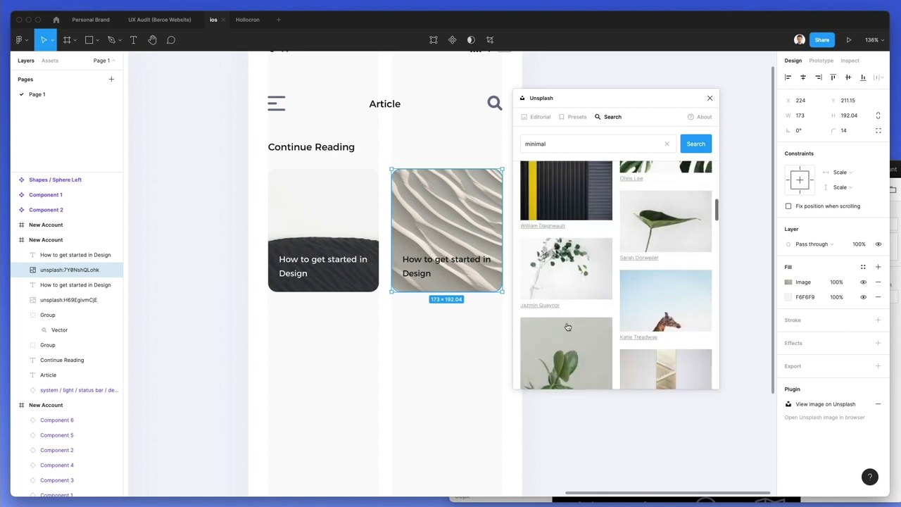
{"action": "scroll", "coordinate": [639, 299], "scroll_direction": "down", "scroll_amount": 10}
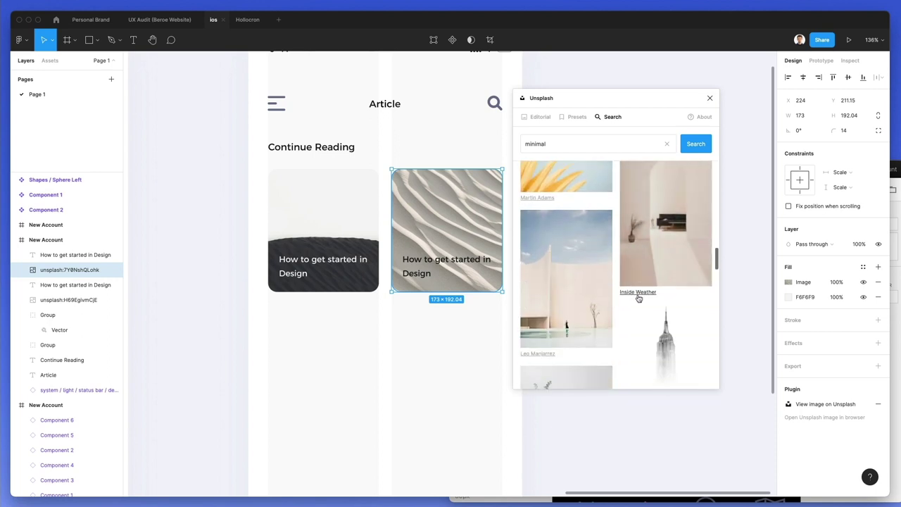
{"action": "scroll", "coordinate": [639, 298], "scroll_direction": "down", "scroll_amount": 8}
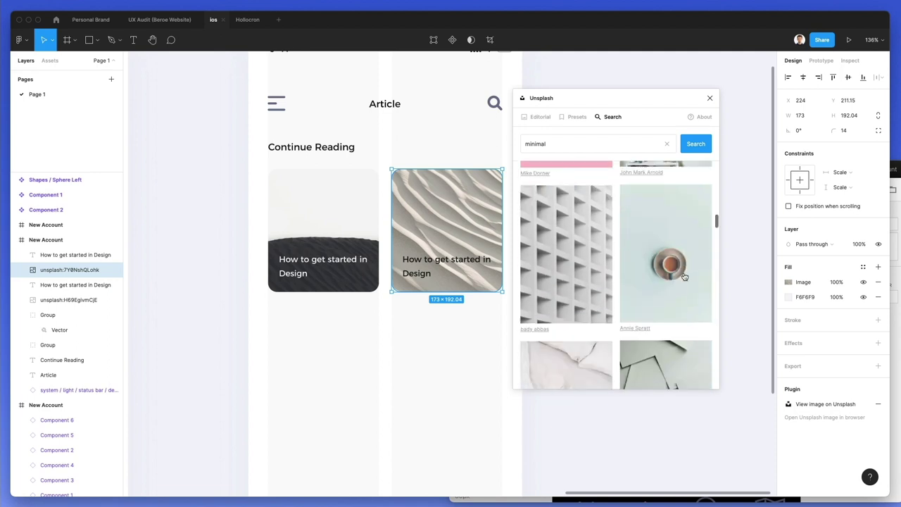
{"action": "left_click", "coordinate": [672, 224]}
{"action": "scroll", "coordinate": [665, 236], "scroll_direction": "down", "scroll_amount": 5}
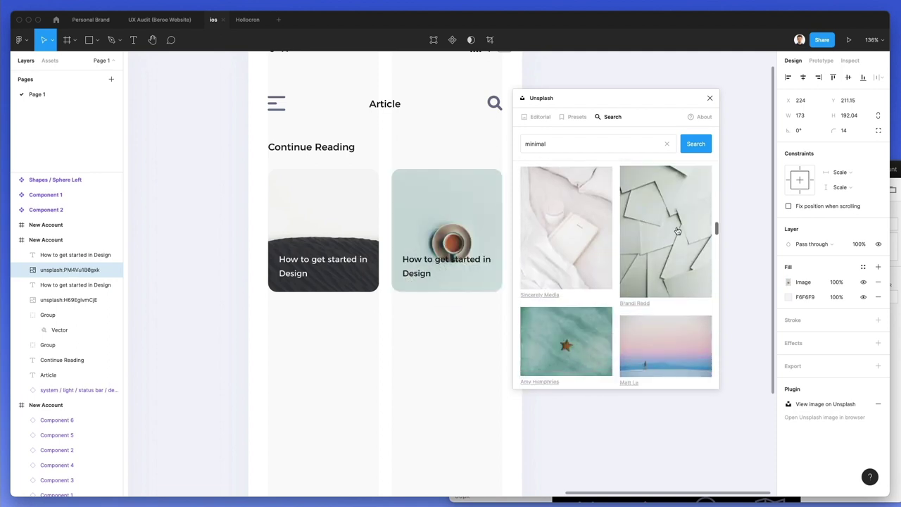
{"action": "scroll", "coordinate": [648, 246], "scroll_direction": "down", "scroll_amount": 8}
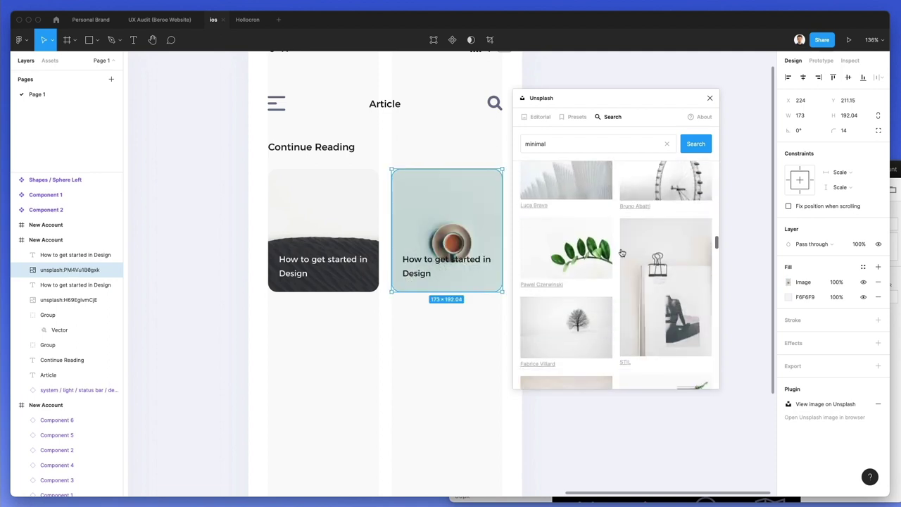
{"action": "left_click", "coordinate": [577, 243]}
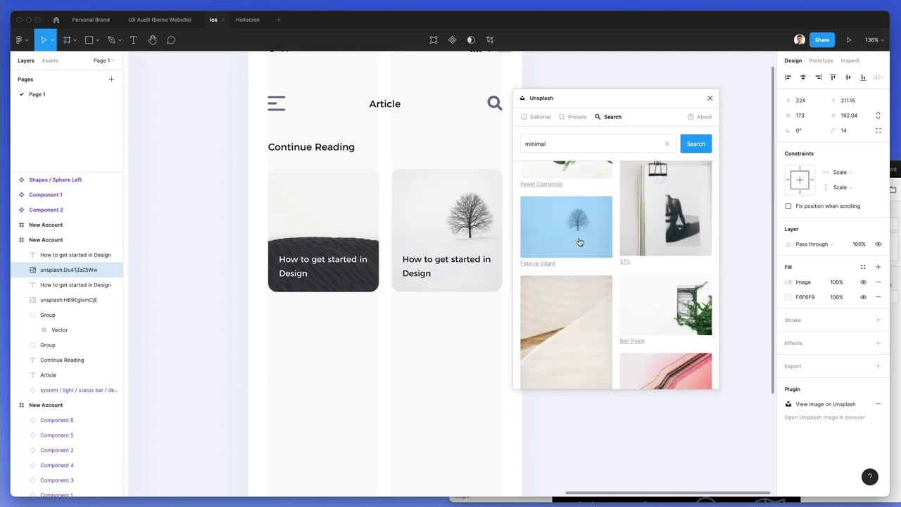
{"action": "left_click", "coordinate": [501, 320]}
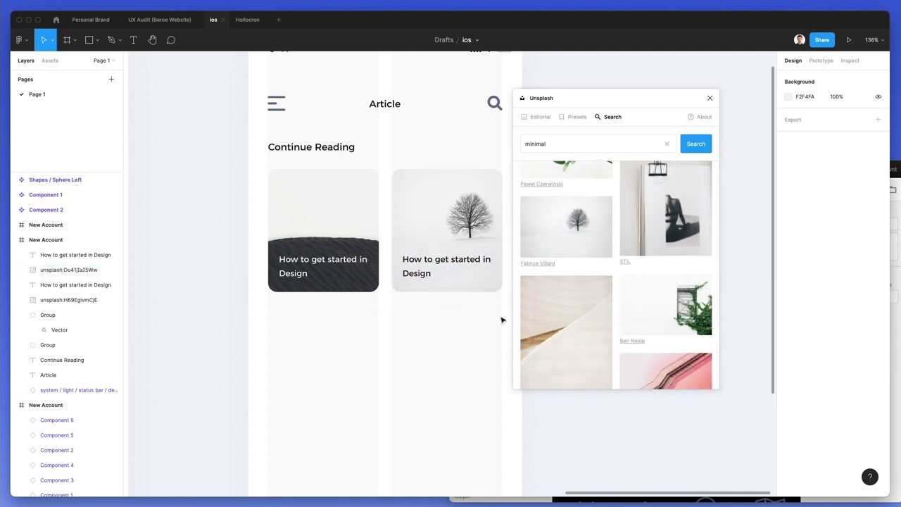
{"action": "left_click", "coordinate": [473, 226]}
- Search Unsplash for 'tech' and fill the right card with the glowing laptop photo
{"action": "left_click", "coordinate": [577, 146]}
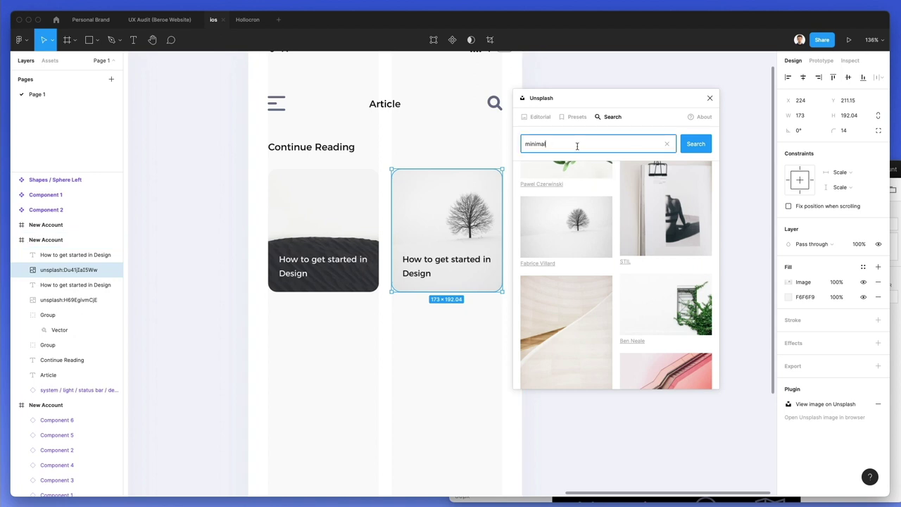
{"action": "type", "text": "tech"}
{"action": "key", "text": "Return"}
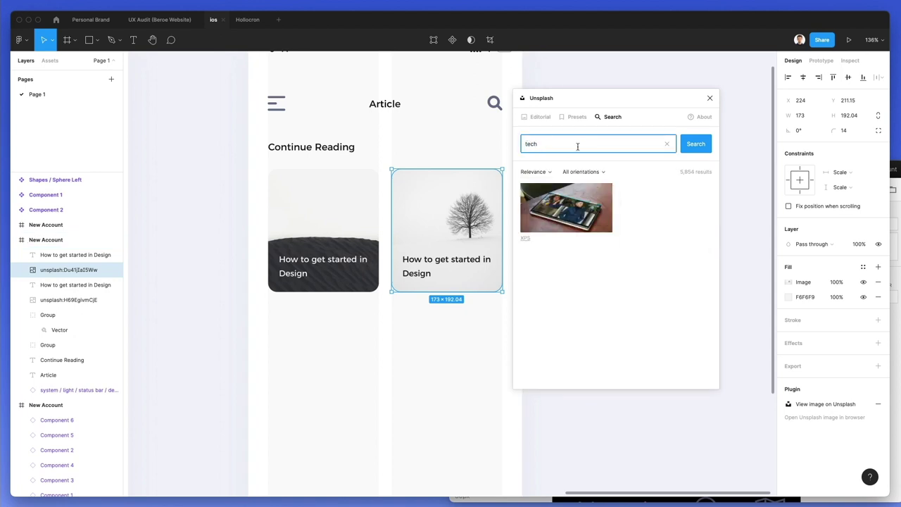
{"action": "left_click", "coordinate": [672, 220]}
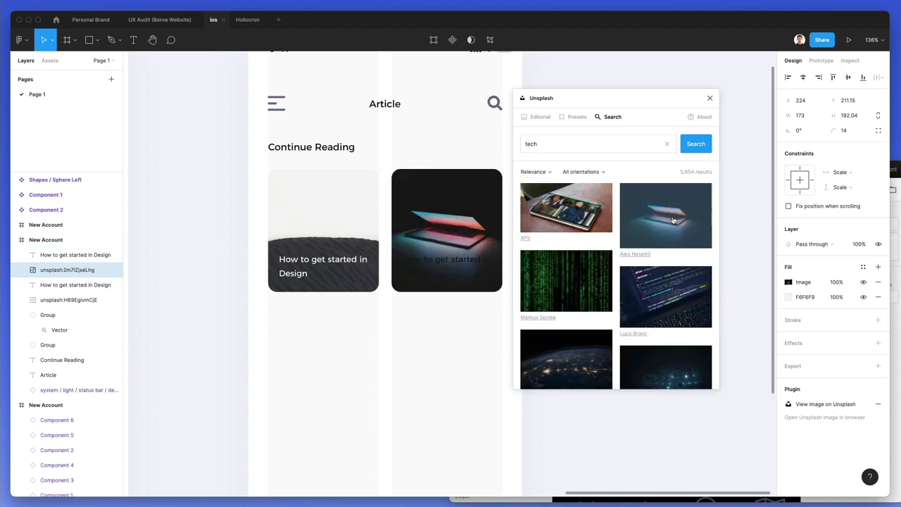
- Try several tech photos on the left card, ending with the laptop on a wooden desk
{"action": "left_click", "coordinate": [442, 276]}
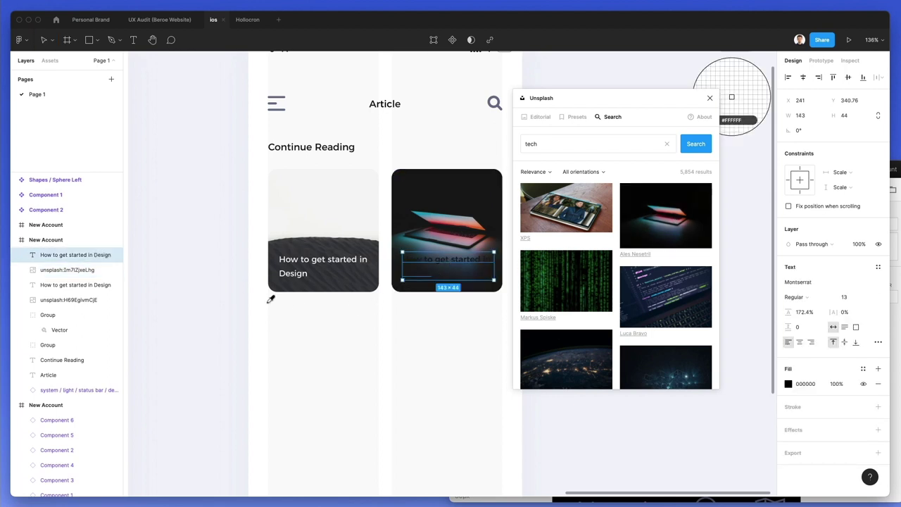
{"action": "left_click", "coordinate": [326, 276]}
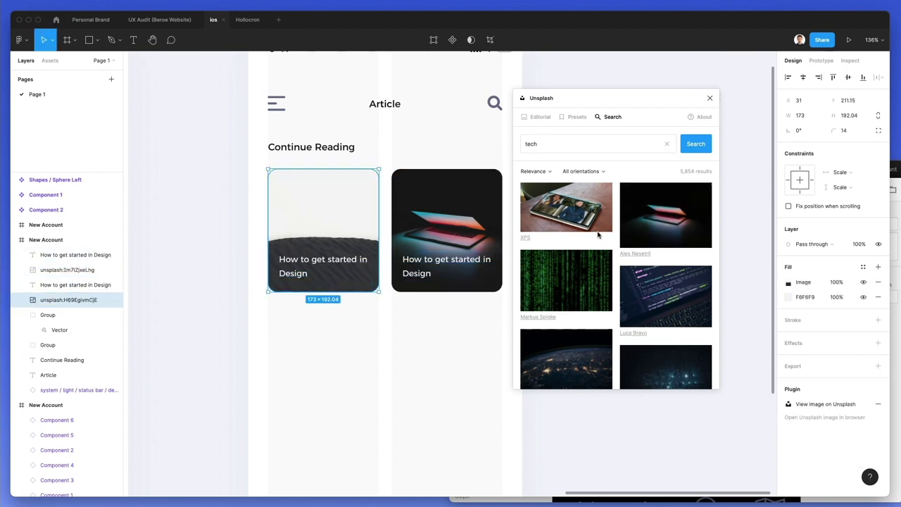
{"action": "scroll", "coordinate": [602, 233], "scroll_direction": "down", "scroll_amount": 3}
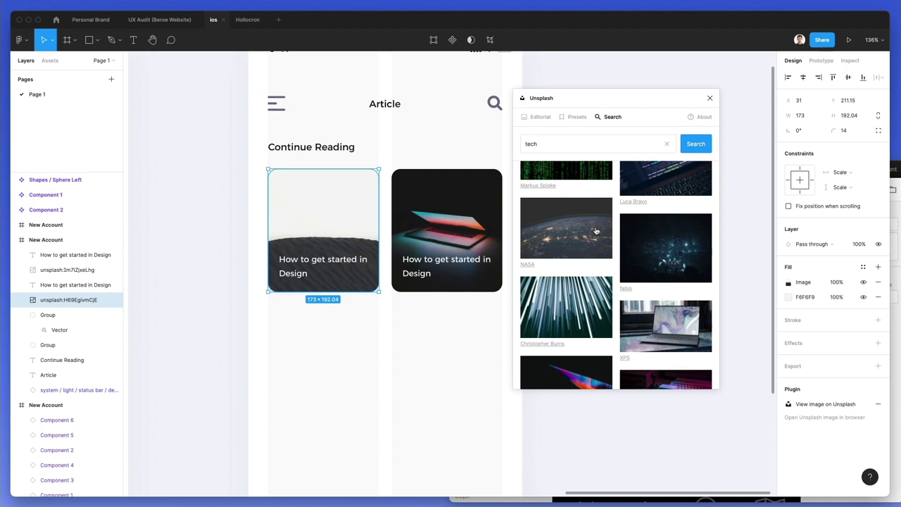
{"action": "scroll", "coordinate": [595, 231], "scroll_direction": "down", "scroll_amount": 3}
{"action": "left_click", "coordinate": [571, 282]}
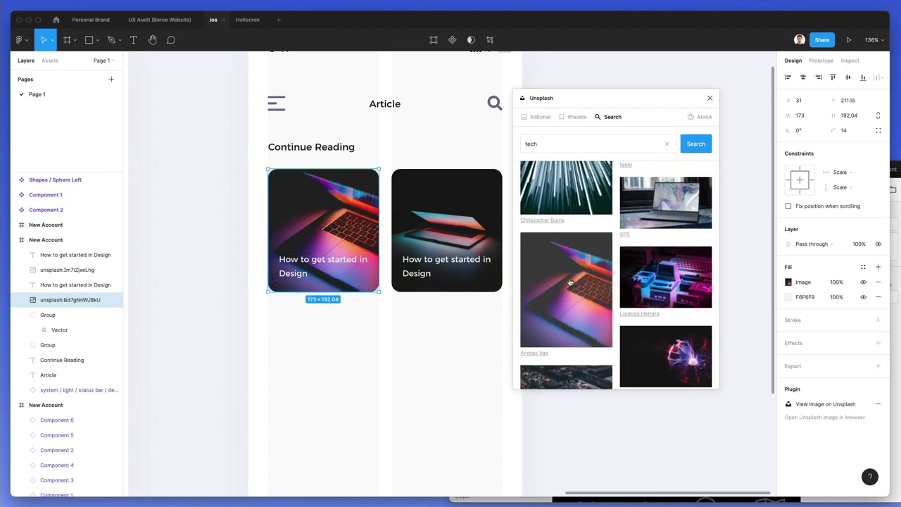
{"action": "scroll", "coordinate": [585, 239], "scroll_direction": "down", "scroll_amount": 10}
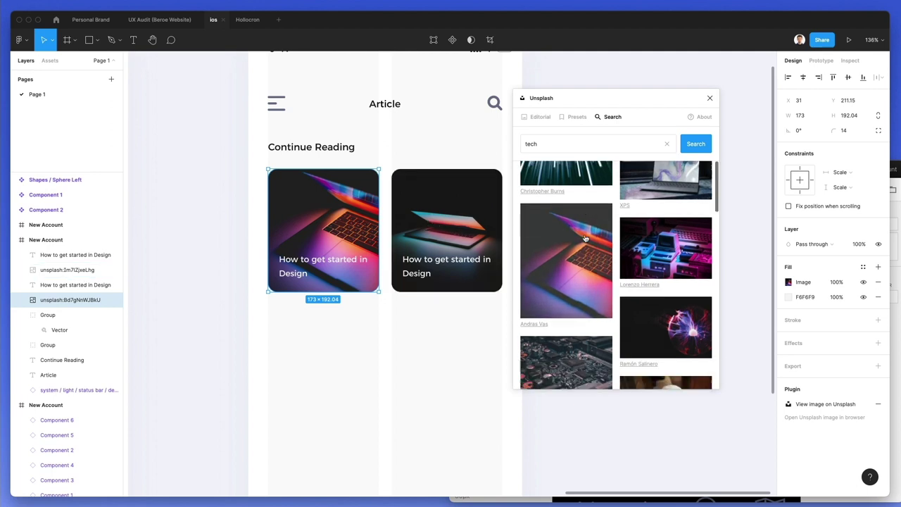
{"action": "scroll", "coordinate": [584, 239], "scroll_direction": "down", "scroll_amount": 10}
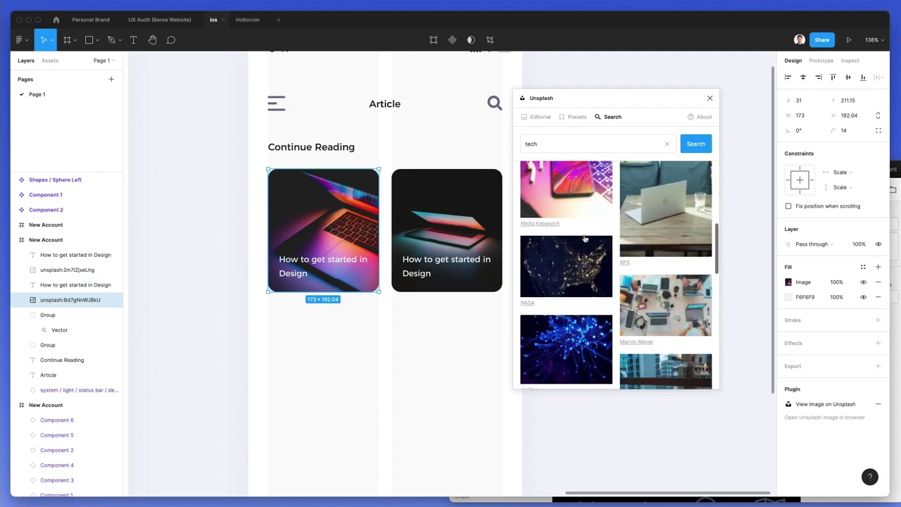
{"action": "scroll", "coordinate": [631, 219], "scroll_direction": "down", "scroll_amount": 2}
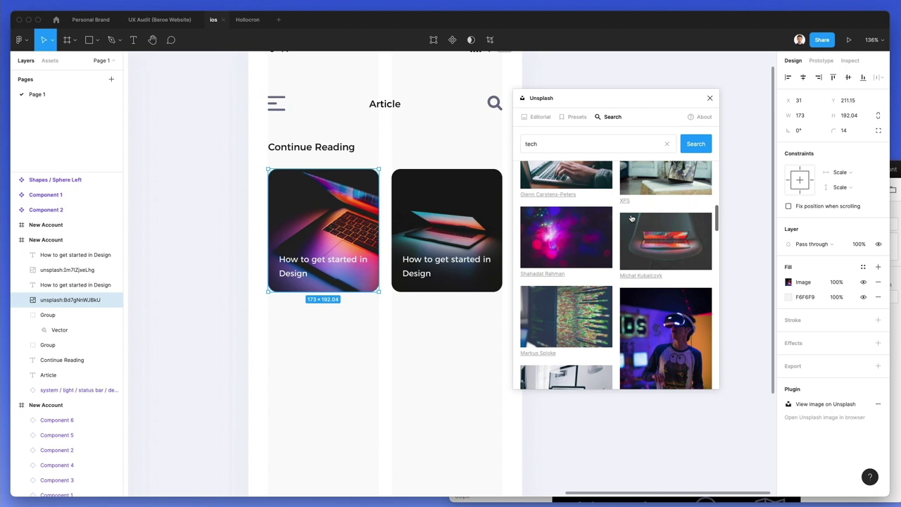
{"action": "left_click", "coordinate": [583, 229]}
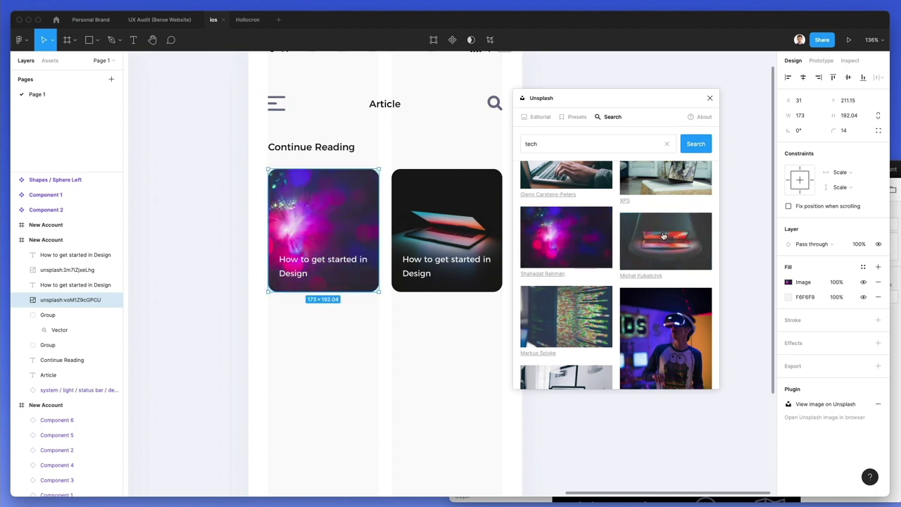
{"action": "scroll", "coordinate": [663, 236], "scroll_direction": "down", "scroll_amount": 5}
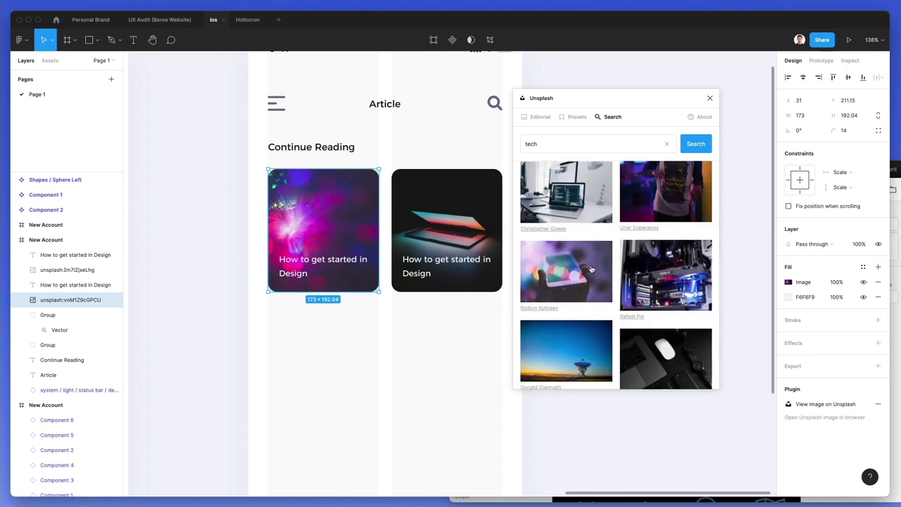
{"action": "scroll", "coordinate": [592, 269], "scroll_direction": "down", "scroll_amount": 1}
{"action": "scroll", "coordinate": [659, 225], "scroll_direction": "down", "scroll_amount": 3}
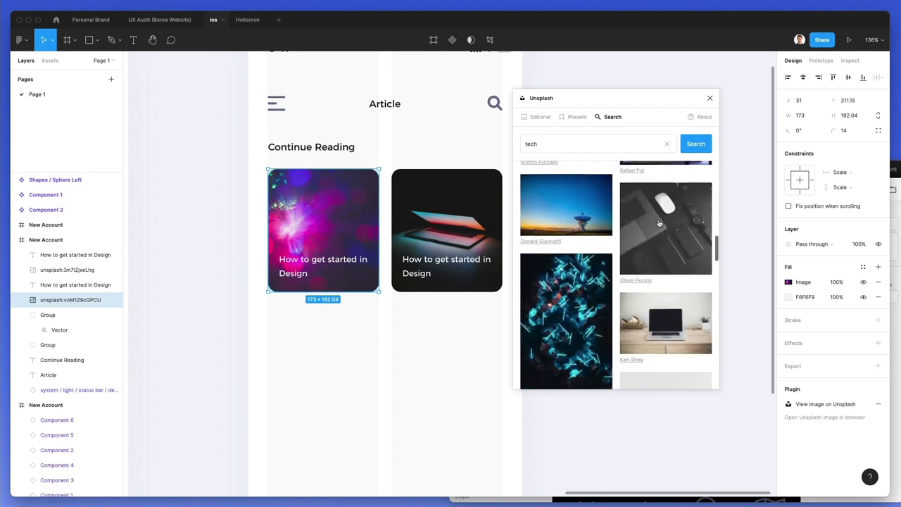
{"action": "left_click", "coordinate": [658, 224]}
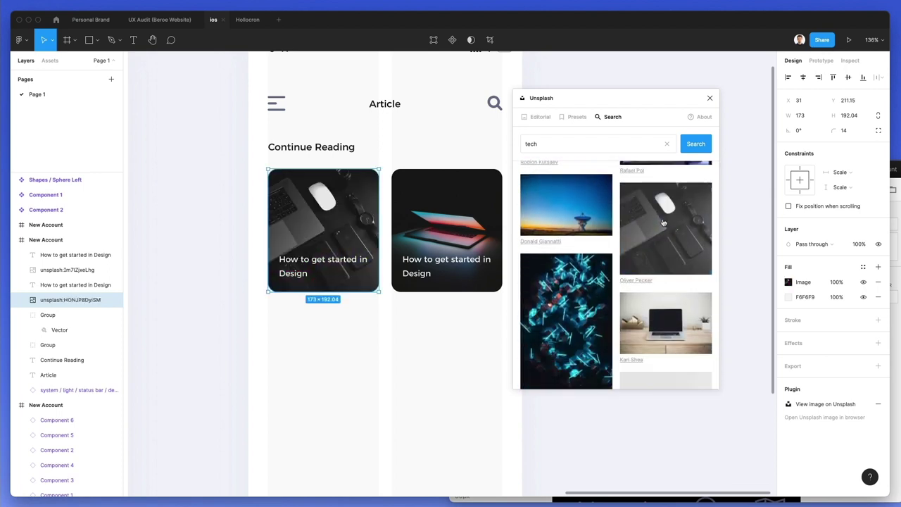
{"action": "scroll", "coordinate": [663, 222], "scroll_direction": "down", "scroll_amount": 3}
{"action": "left_click", "coordinate": [663, 186]}
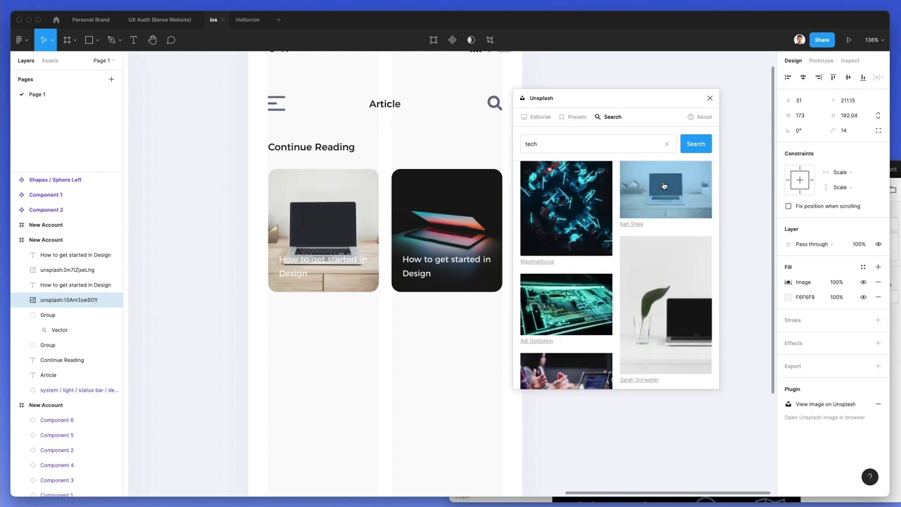
{"action": "scroll", "coordinate": [634, 232], "scroll_direction": "down", "scroll_amount": 4}
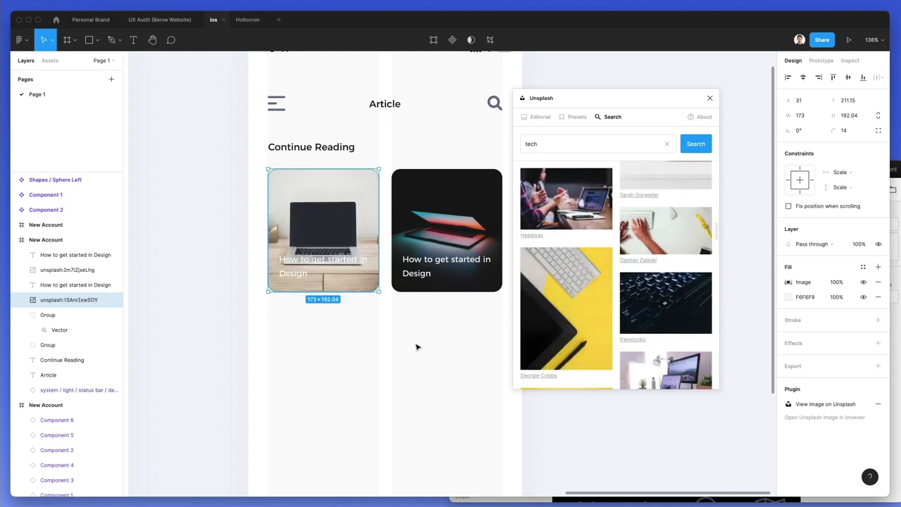
{"action": "scroll", "coordinate": [423, 345], "scroll_direction": "down", "scroll_amount": 3}
{"action": "scroll", "coordinate": [468, 292], "scroll_direction": "up", "scroll_amount": 3}
{"action": "left_click", "coordinate": [440, 271]}
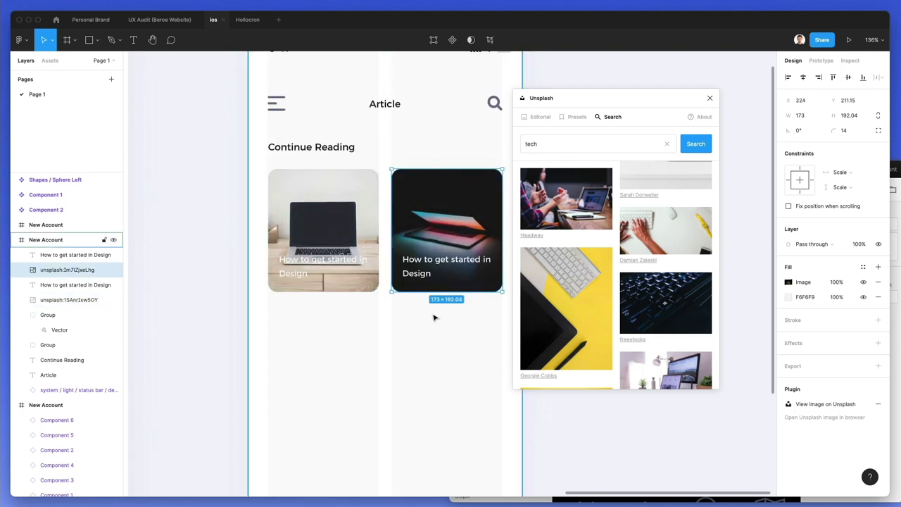
- Replace the right card's title text with 'The very next article in the list'
{"action": "left_click", "coordinate": [432, 324]}
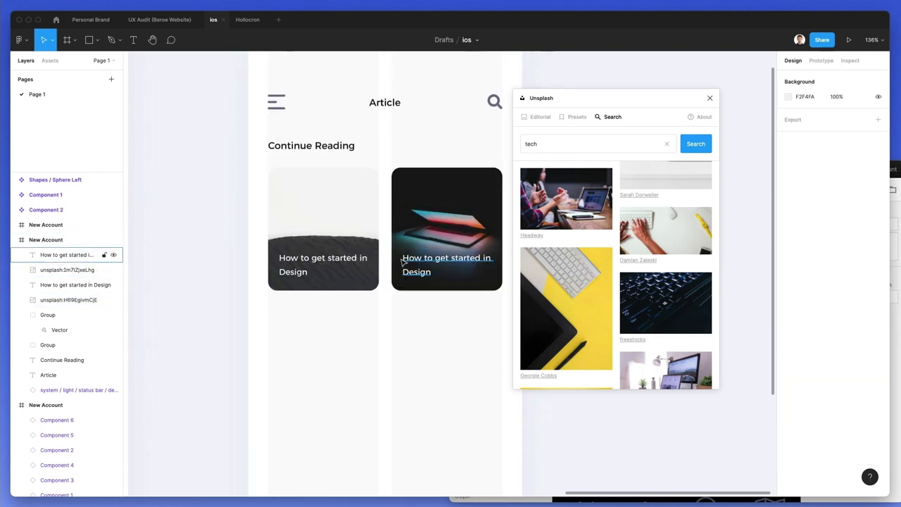
{"action": "scroll", "coordinate": [403, 262], "scroll_direction": "down", "scroll_amount": 1}
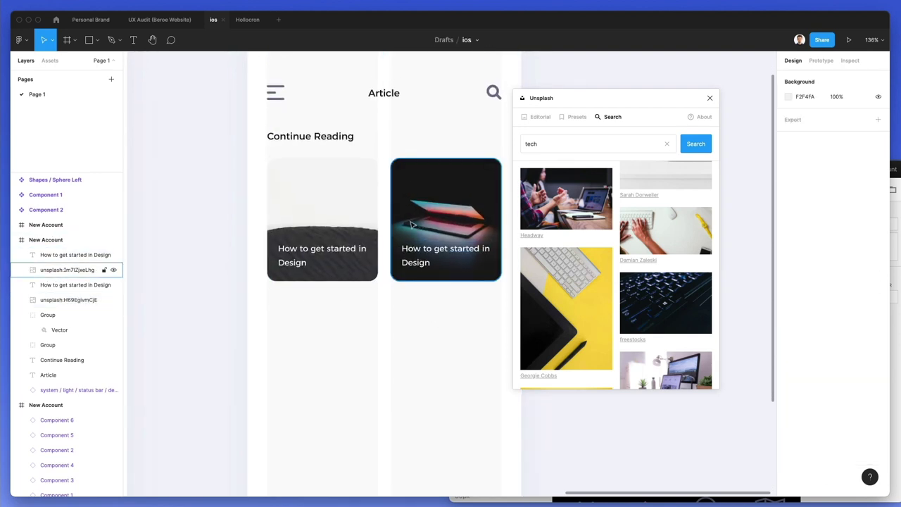
{"action": "left_click", "coordinate": [438, 255]}
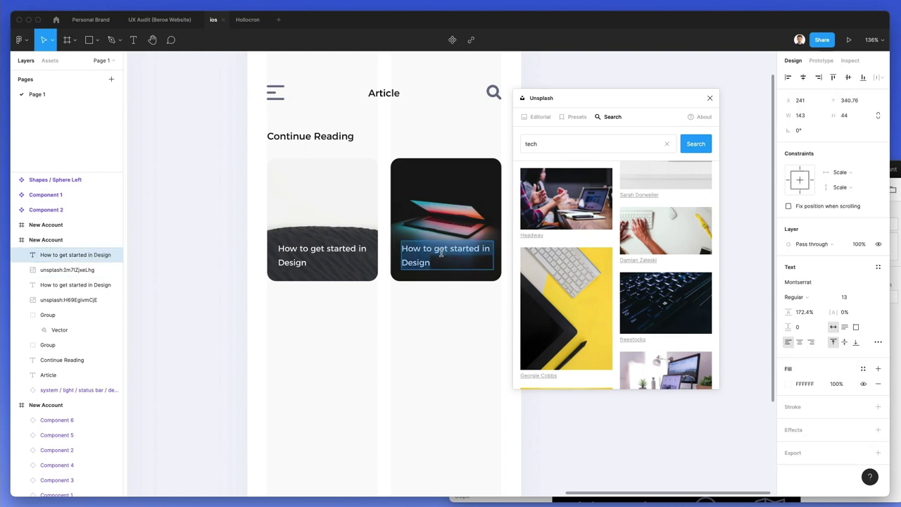
{"action": "type", "text": "The very next ar"}
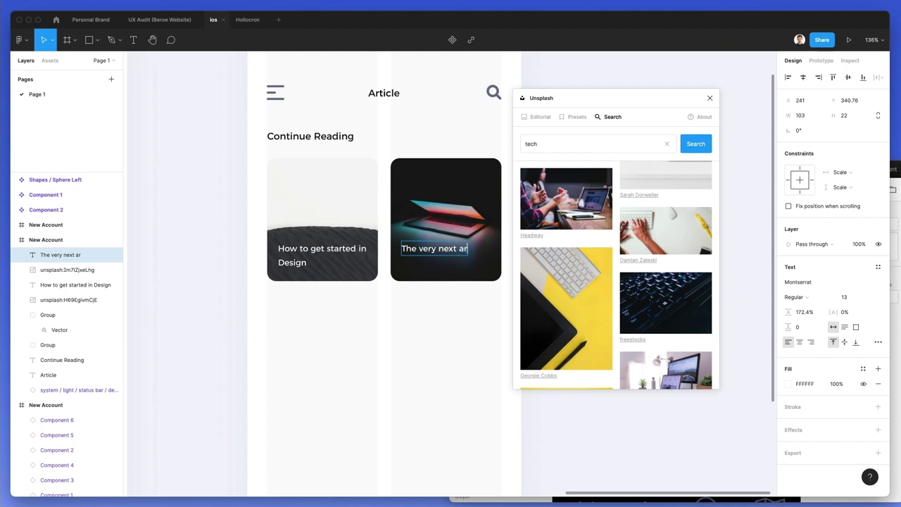
{"action": "type", "text": "ticle in"}
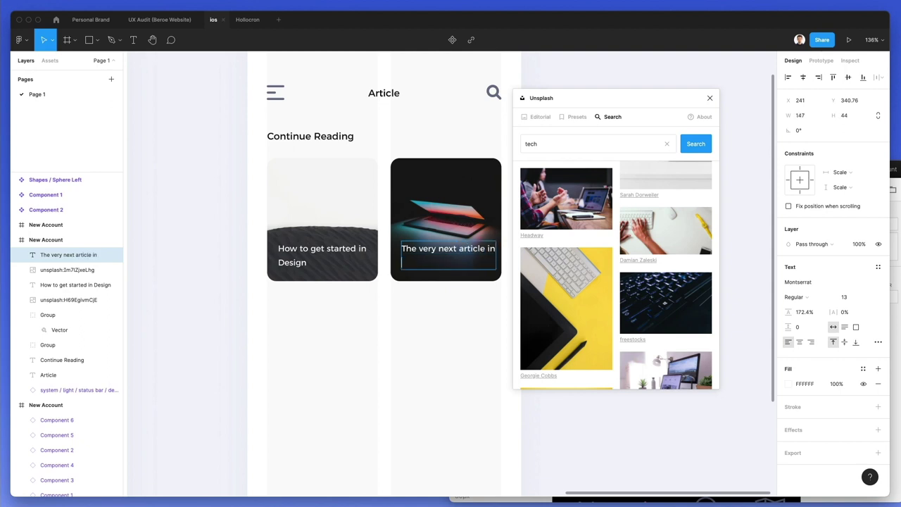
{"action": "key", "text": "BackSpace"}
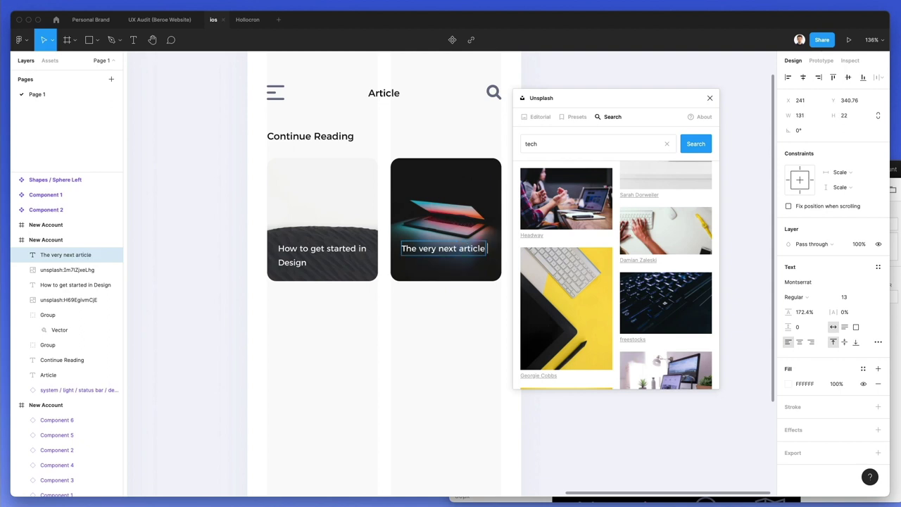
{"action": "type", "text": "in the list"}
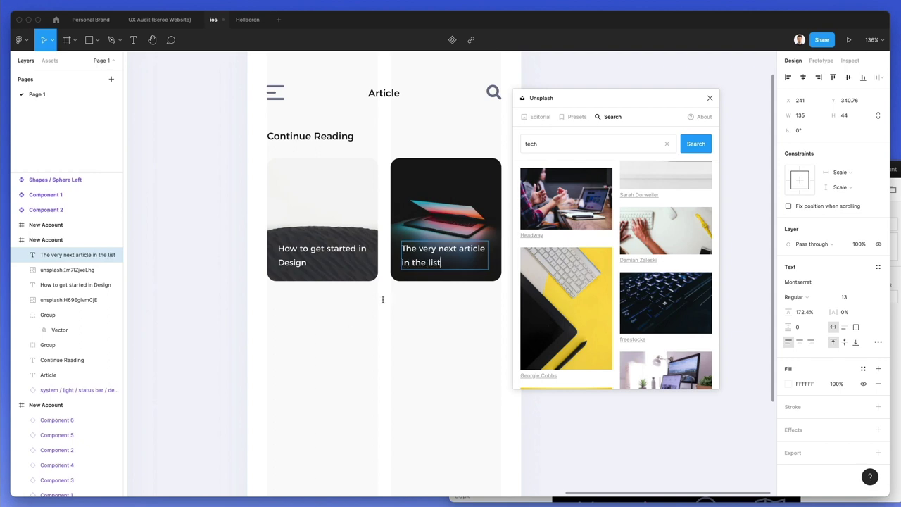
{"action": "left_click", "coordinate": [383, 299]}
{"action": "scroll", "coordinate": [352, 304], "scroll_direction": "down", "scroll_amount": 2, "text": "ctrl"}
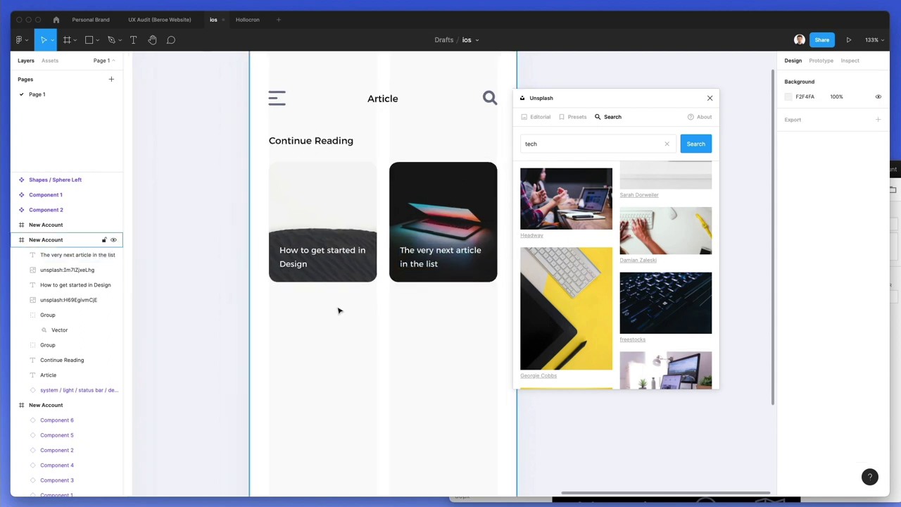
{"action": "scroll", "coordinate": [337, 308], "scroll_direction": "down", "scroll_amount": 2, "text": "ctrl"}
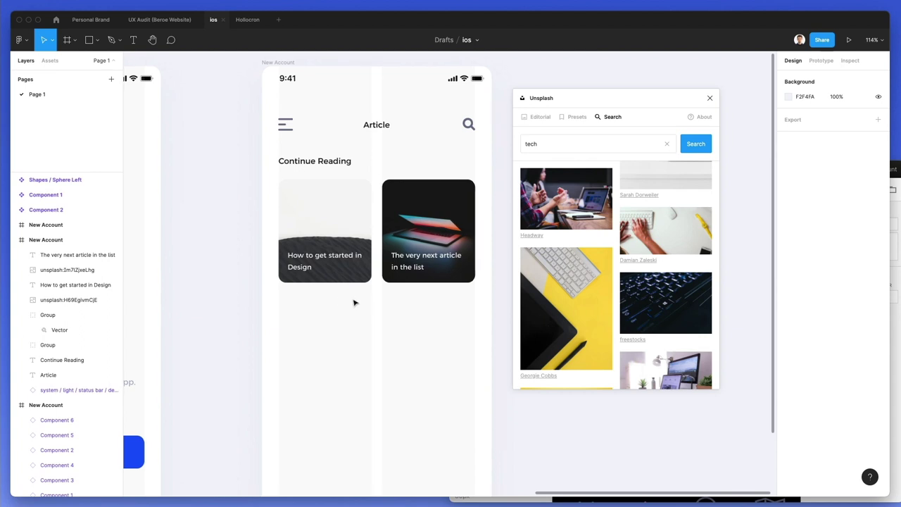
- Draw a small dot below the cards, make three copies, group them and centre the group
{"action": "key", "text": "o"}
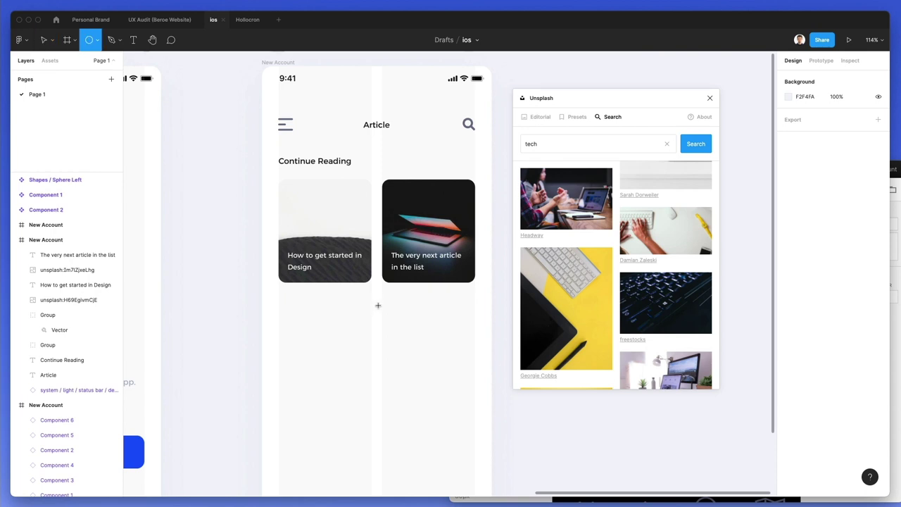
{"action": "mouse_move", "coordinate": [361, 298]}
{"action": "left_mouse_down"}
{"action": "mouse_move", "coordinate": [367, 305]}
{"action": "mouse_move", "coordinate": [340, 301]}
{"action": "left_mouse_up"}
{"action": "scroll", "coordinate": [360, 303], "scroll_direction": "up", "scroll_amount": 8, "text": "ctrl"}
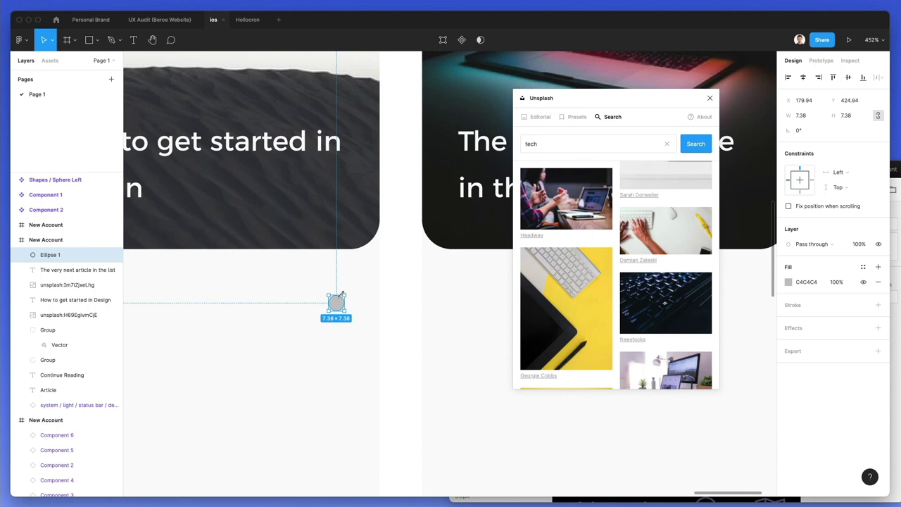
{"action": "scroll", "coordinate": [340, 301], "scroll_direction": "down", "scroll_amount": 3, "text": "ctrl"}
{"action": "left_click_drag", "start_coordinate": [360, 301], "coordinate": [301, 327]}
{"action": "key", "text": "ctrl+d"}
{"action": "key", "text": "ctrl+g"}
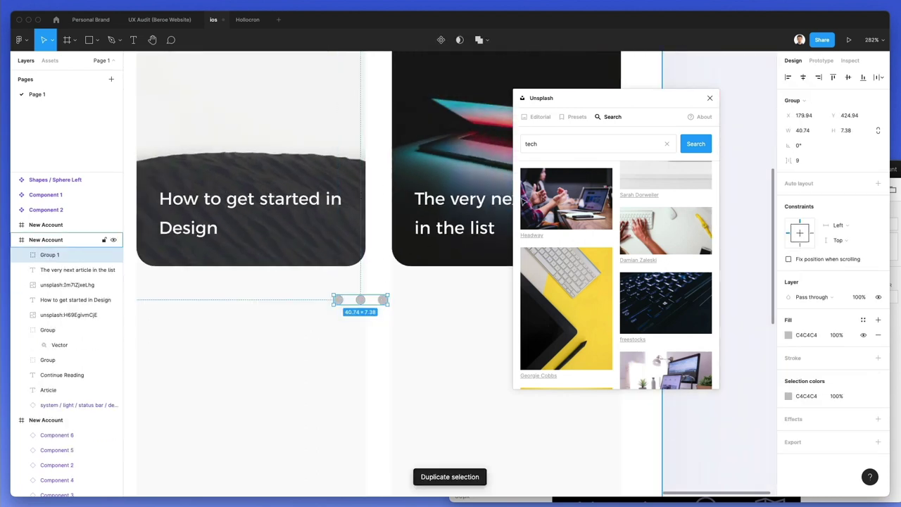
{"action": "left_click", "coordinate": [803, 78]}
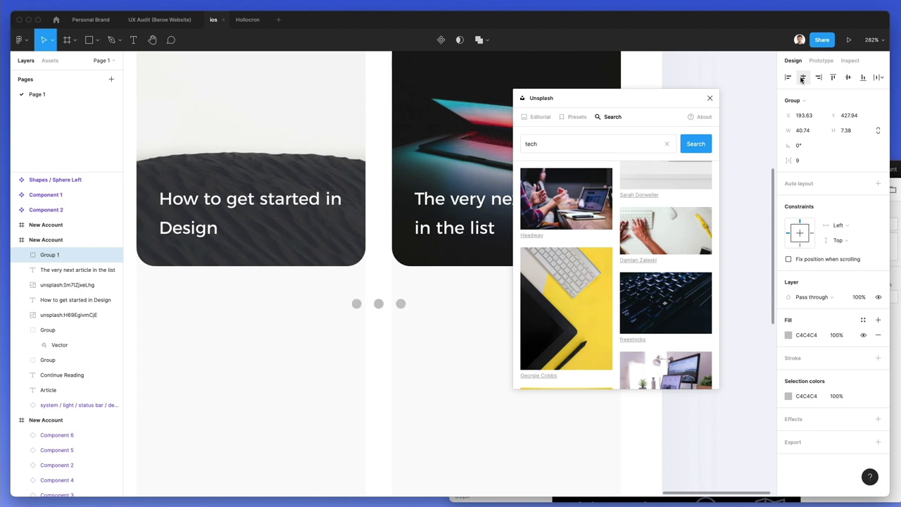
{"action": "left_click_drag", "start_coordinate": [379, 299], "coordinate": [379, 307]}
- Colour the first dot blue (0047FF) by sampling the Go Back button
{"action": "left_click", "coordinate": [330, 361]}
{"action": "scroll", "coordinate": [331, 359], "scroll_direction": "down", "scroll_amount": 5}
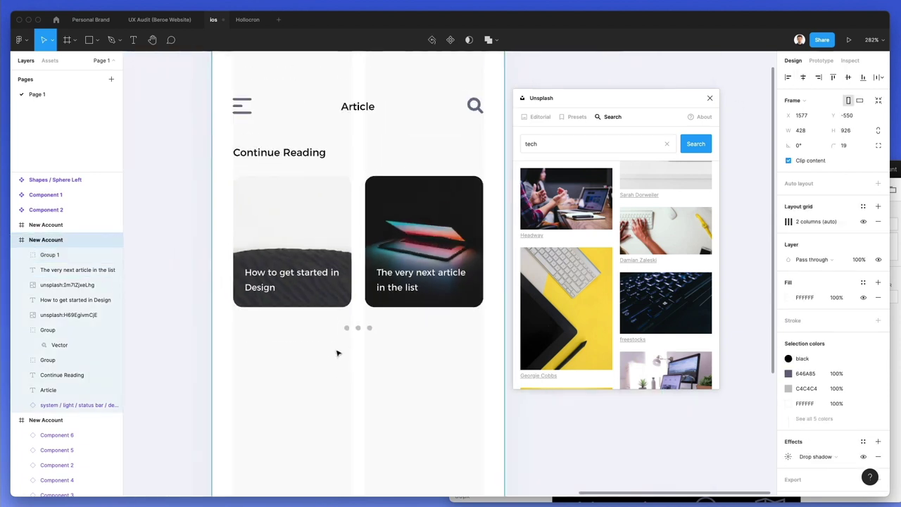
{"action": "double_click", "coordinate": [345, 328]}
{"action": "scroll", "coordinate": [312, 380], "scroll_direction": "left", "scroll_amount": 10}
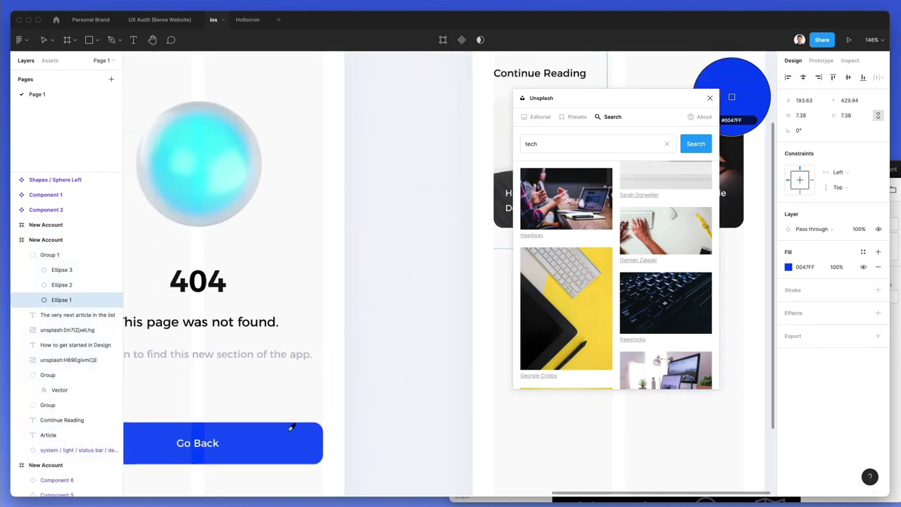
{"action": "scroll", "coordinate": [291, 426], "scroll_direction": "right", "scroll_amount": 8}
{"action": "left_click", "coordinate": [391, 268]}
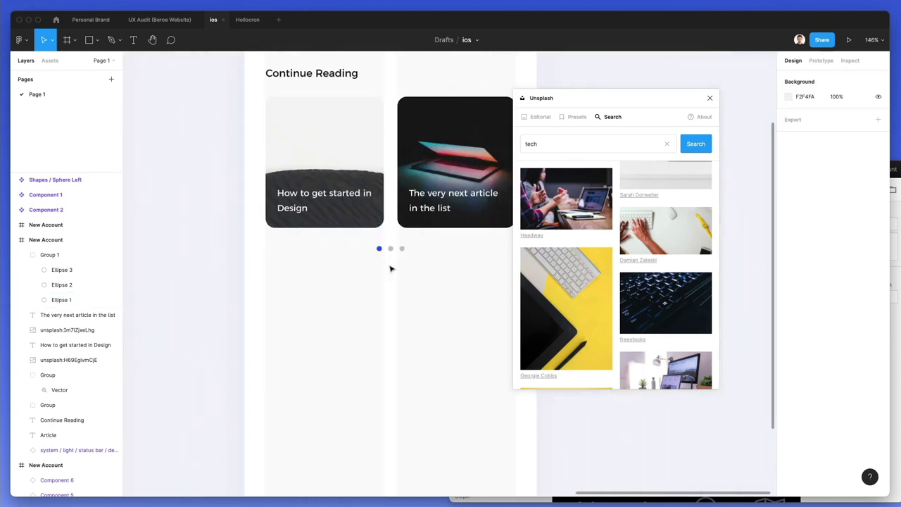
{"action": "scroll", "coordinate": [391, 268], "scroll_direction": "up", "scroll_amount": 3}
{"action": "scroll", "coordinate": [395, 268], "scroll_direction": "right", "scroll_amount": 1}
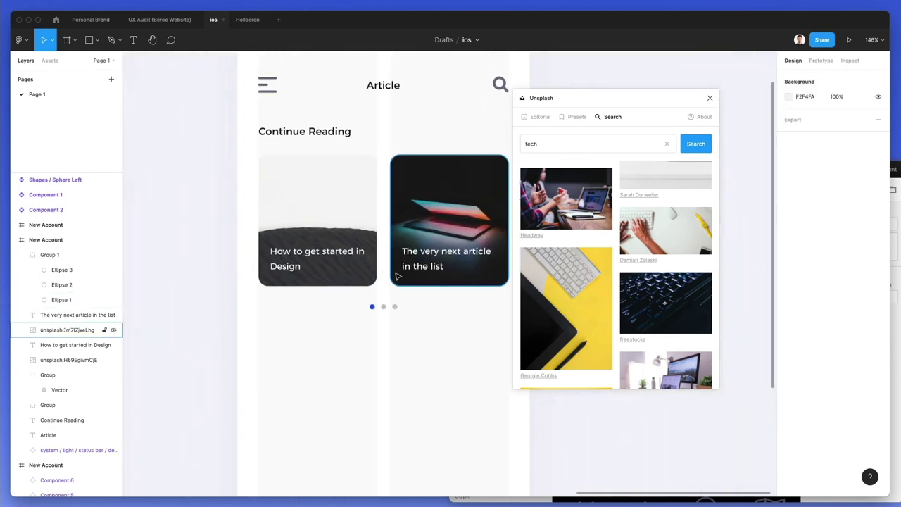
- Create a centred 'All' label below the dots and duplicate it into five labels
{"action": "left_click_drag", "start_coordinate": [323, 132], "coordinate": [326, 331], "text": "alt"}
{"action": "double_click", "coordinate": [326, 331]}
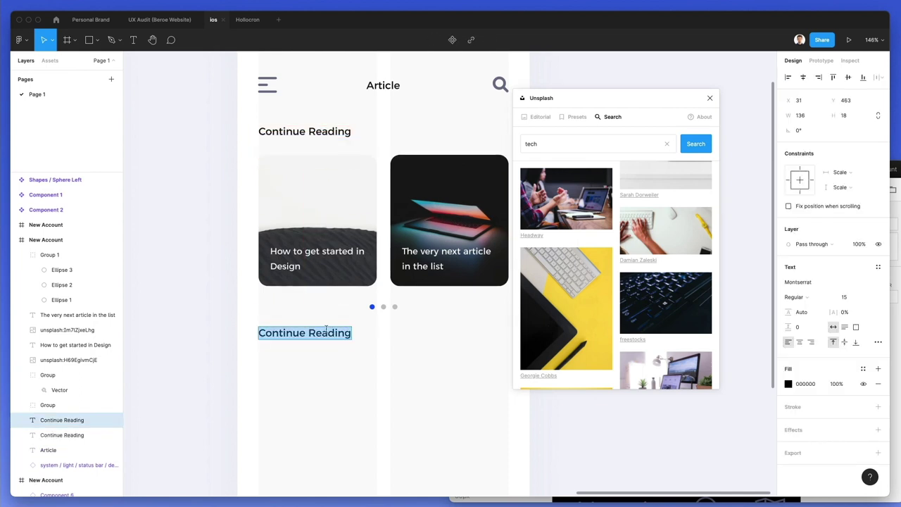
{"action": "type", "text": "All"}
{"action": "key", "text": "Escape"}
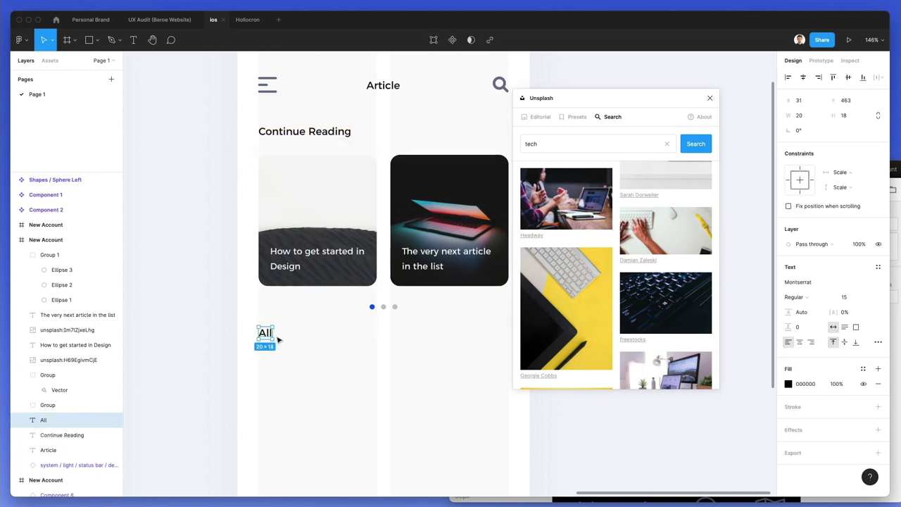
{"action": "left_click_drag", "start_coordinate": [258, 329], "coordinate": [321, 334], "text": "alt"}
{"action": "left_click", "coordinate": [798, 342]}
{"action": "key", "text": "super+d"}
{"action": "key", "text": "super+d"}
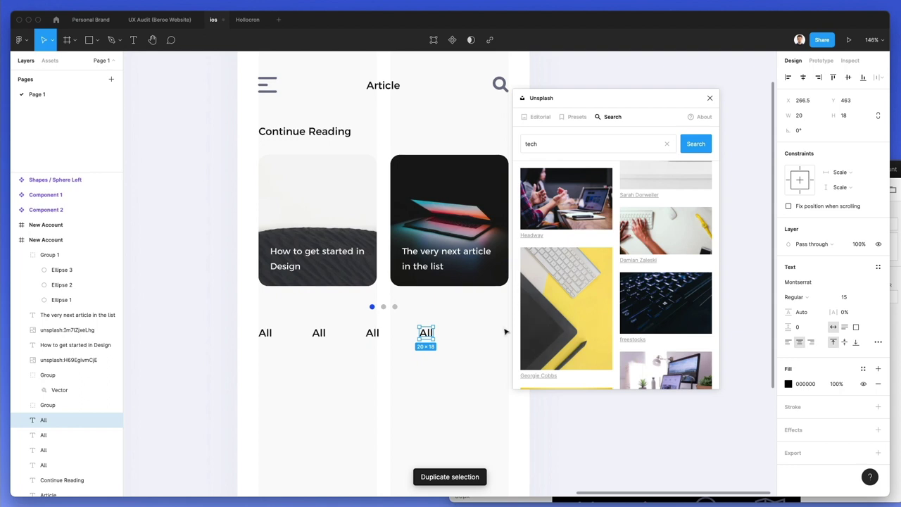
{"action": "key", "text": "super+d"}
- Rename the copies to Tech, Fashion, Sports and Politics
{"action": "left_click", "coordinate": [319, 332]}
{"action": "type", "text": "Tech"}
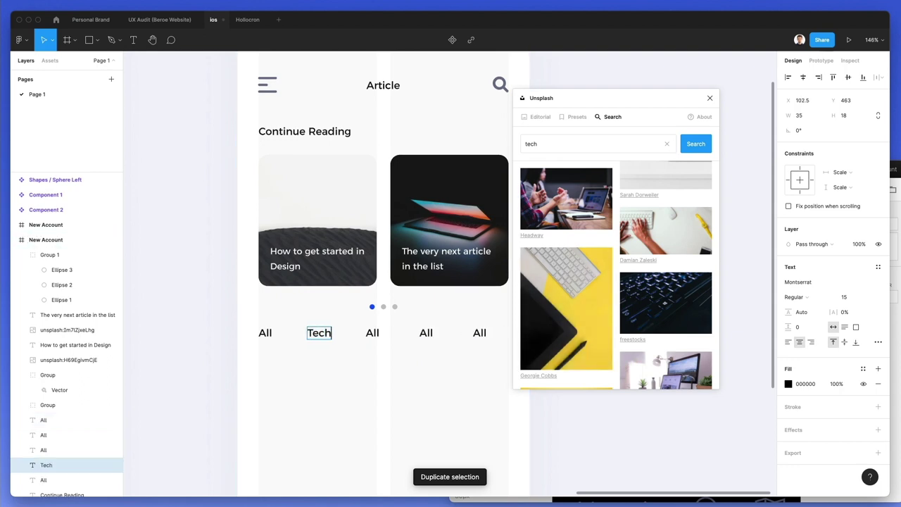
{"action": "left_click", "coordinate": [372, 332]}
{"action": "double_click", "coordinate": [372, 332]}
{"action": "type", "text": "F"}
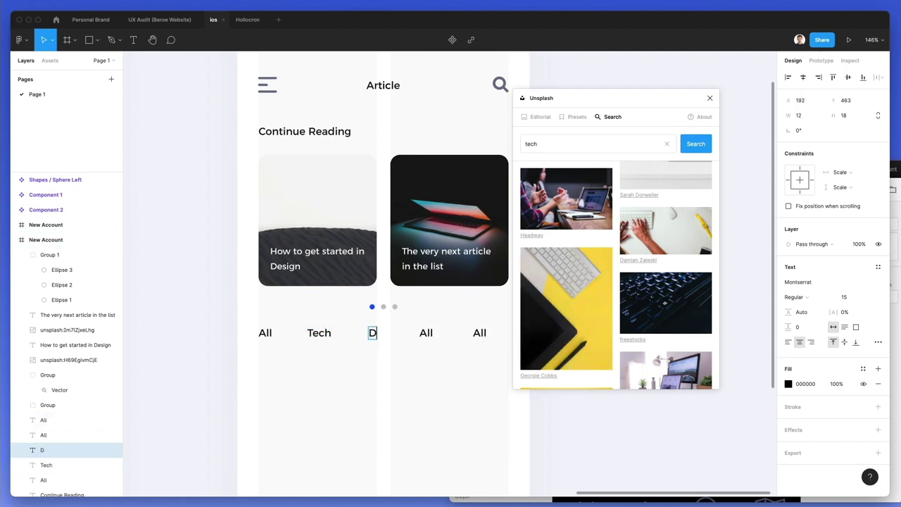
{"action": "type", "text": "ashion"}
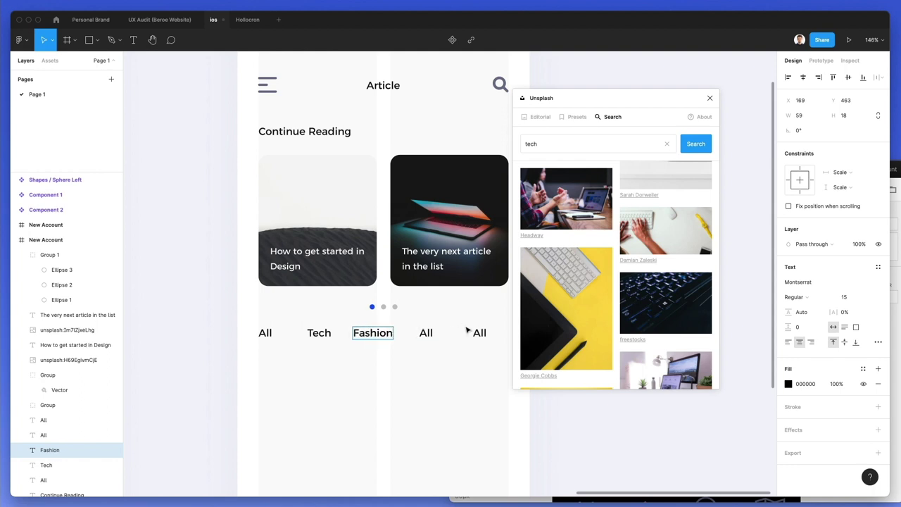
{"action": "double_click", "coordinate": [426, 332]}
{"action": "type", "text": "Sports"}
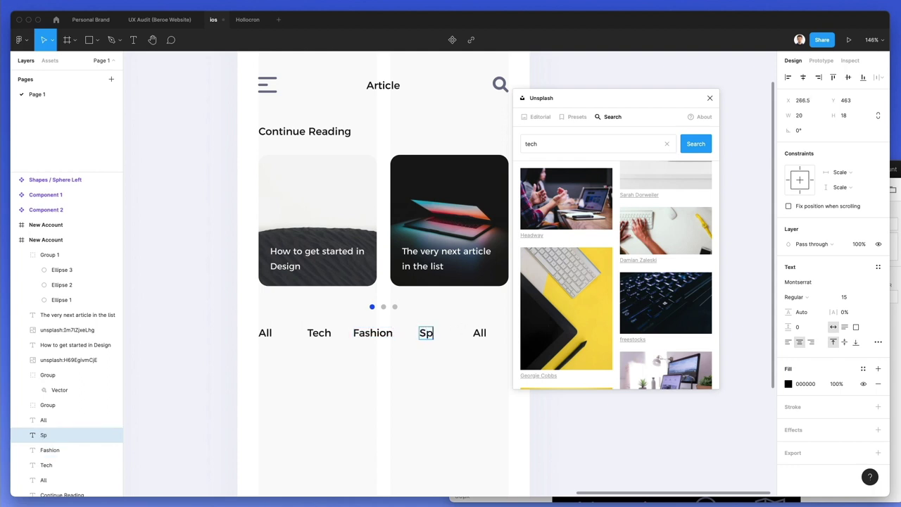
{"action": "double_click", "coordinate": [480, 333]}
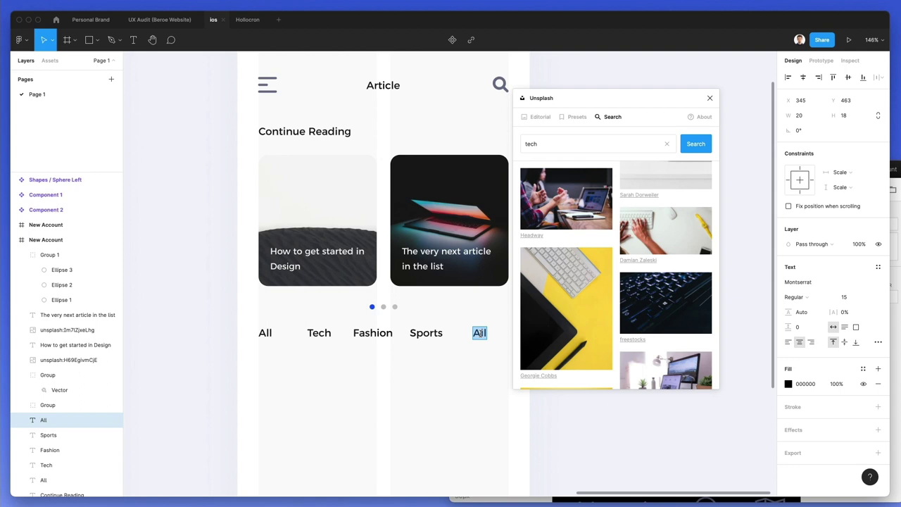
{"action": "type", "text": "Politics"}
{"action": "key", "text": "Escape"}
- Space the five category labels evenly across the row
{"action": "left_click_drag", "start_coordinate": [480, 336], "coordinate": [187, 328]}
{"action": "scroll", "coordinate": [490, 337], "scroll_direction": "right", "scroll_amount": 3}
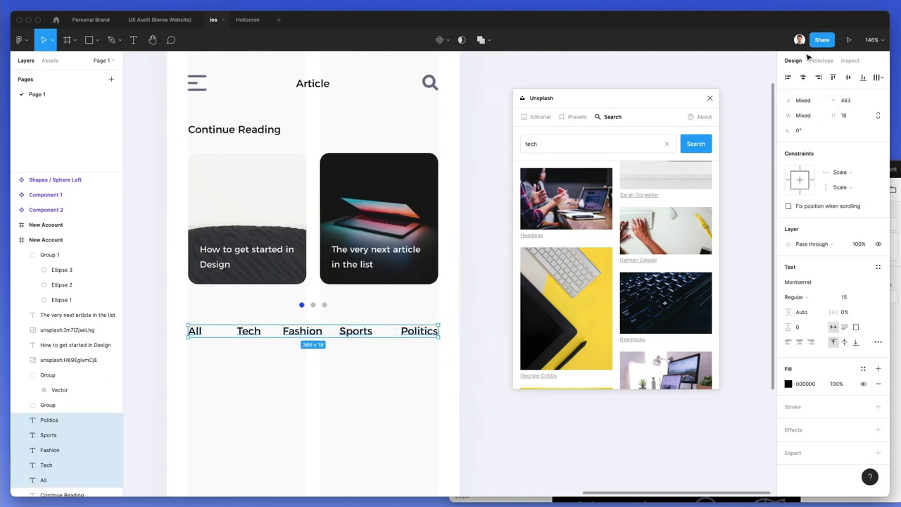
{"action": "left_click", "coordinate": [878, 77]}
{"action": "left_click", "coordinate": [831, 117]}
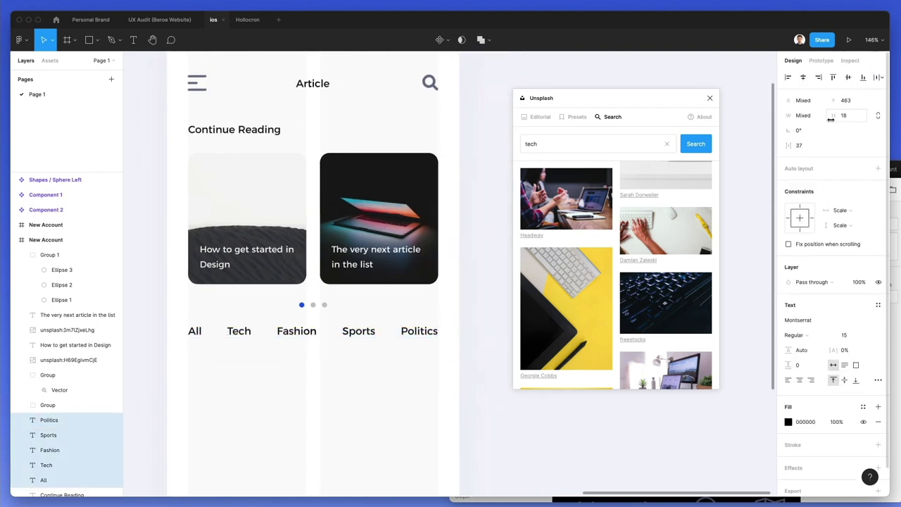
- Colour Tech, Fashion, Sports and Politics grey, matching the Try again text
{"action": "left_click", "coordinate": [387, 372]}
{"action": "left_click", "coordinate": [195, 330]}
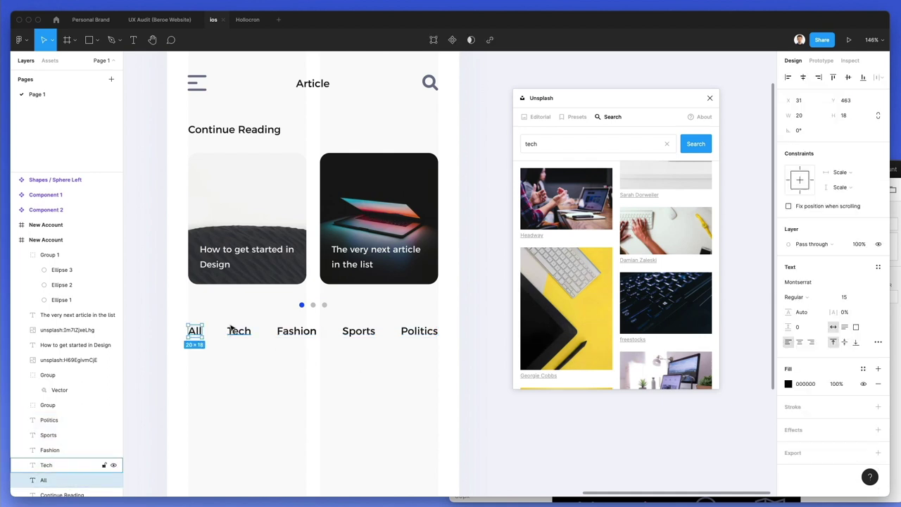
{"action": "left_click_drag", "start_coordinate": [224, 324], "coordinate": [453, 344]}
{"action": "scroll", "coordinate": [305, 204], "scroll_direction": "left", "scroll_amount": 10}
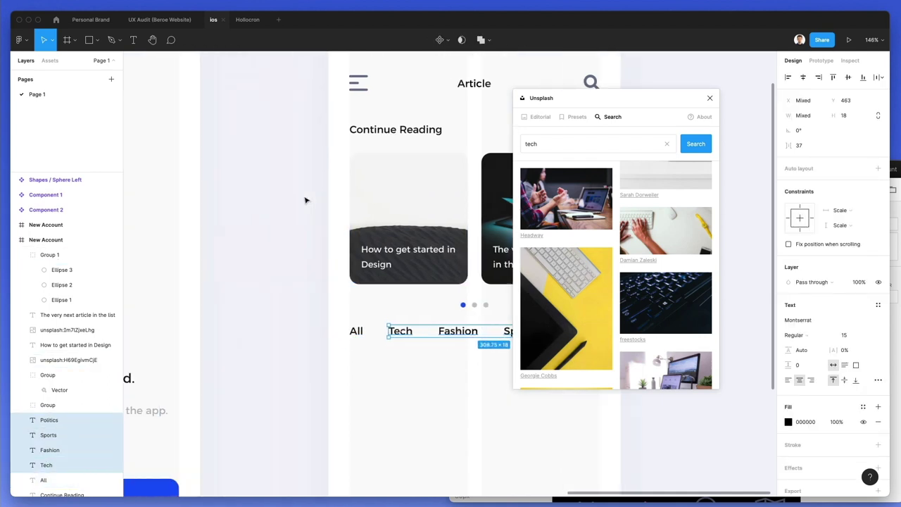
{"action": "key", "text": "i"}
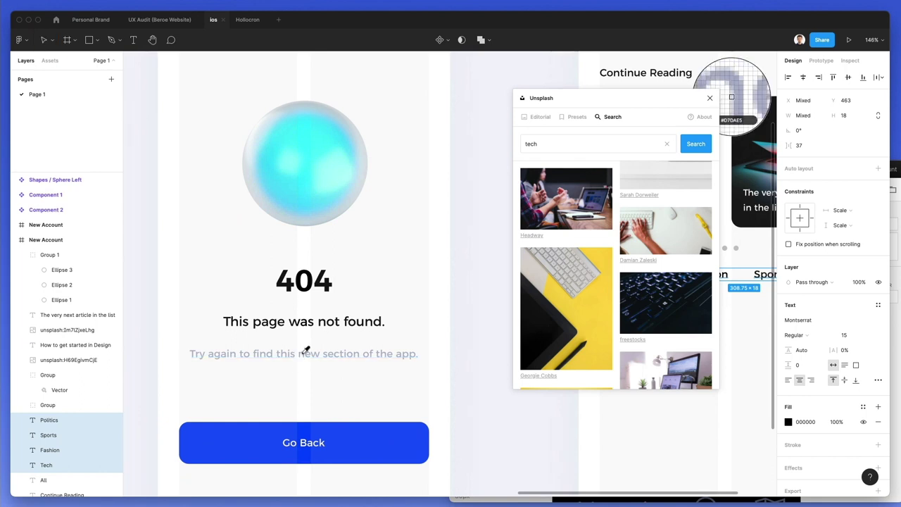
{"action": "left_click", "coordinate": [302, 352]}
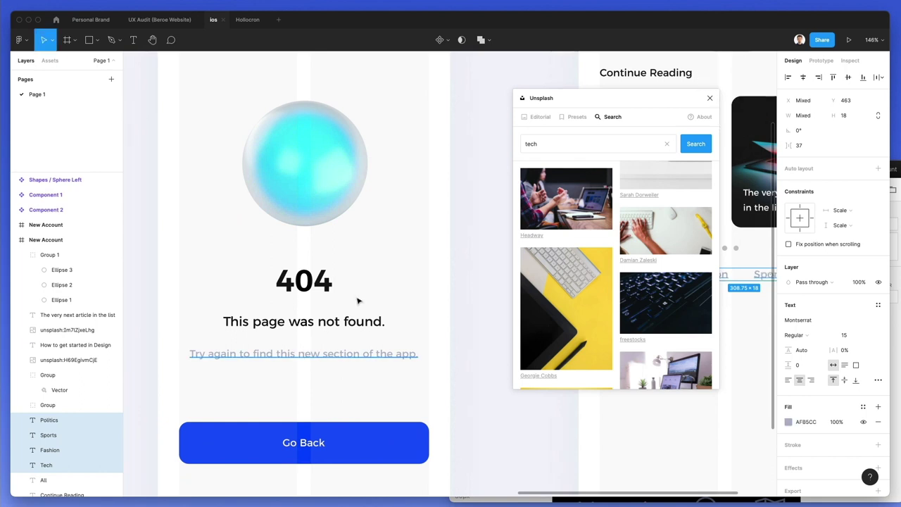
{"action": "scroll", "coordinate": [357, 209], "scroll_direction": "right", "scroll_amount": 10}
- Close the Unsplash image panel and clear the label selection
{"action": "left_click", "coordinate": [709, 98]}
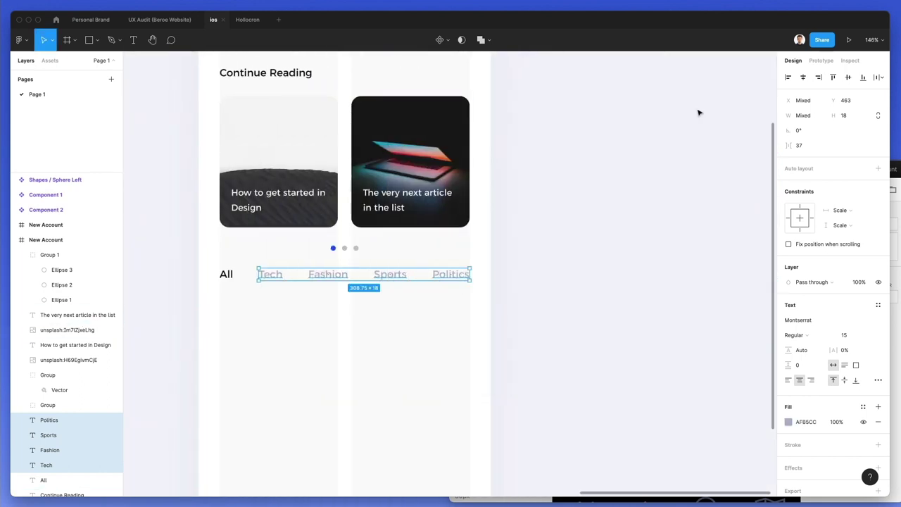
{"action": "scroll", "coordinate": [486, 301], "scroll_direction": "left", "scroll_amount": 2}
{"action": "key", "text": "Escape"}
{"action": "scroll", "coordinate": [382, 296], "scroll_direction": "up", "scroll_amount": 2}
{"action": "scroll", "coordinate": [382, 296], "scroll_direction": "left", "scroll_amount": 1}
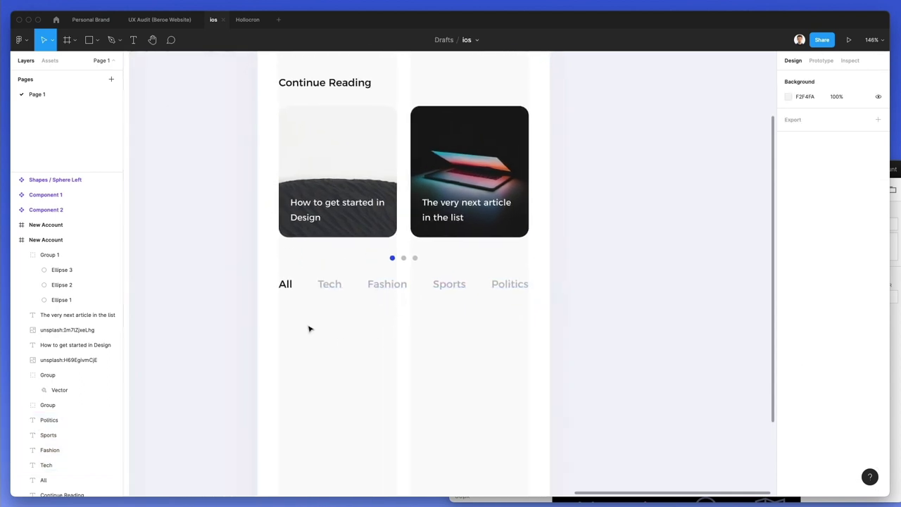
- Draw a short blue (0047FF) underline with stroke 2 beneath the All tab
{"action": "key", "text": "l"}
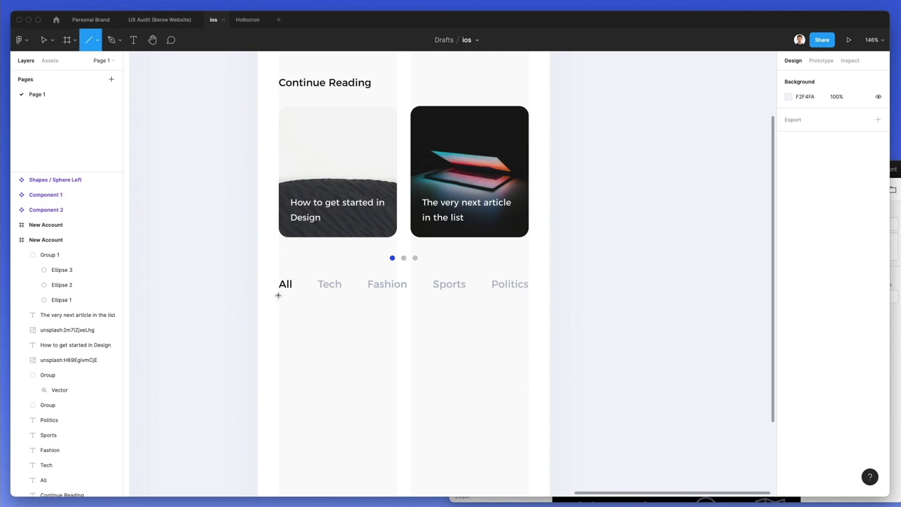
{"action": "left_click_drag", "start_coordinate": [278, 295], "coordinate": [293, 296]}
{"action": "left_click", "coordinate": [801, 326]}
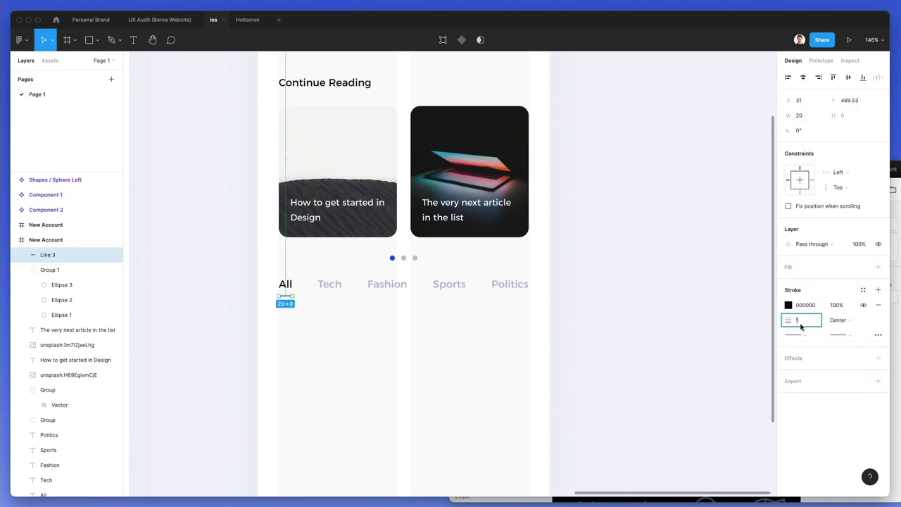
{"action": "type", "text": "2"}
{"action": "key", "text": "Return"}
{"action": "key", "text": "i"}
{"action": "left_click", "coordinate": [393, 258]}
{"action": "left_click", "coordinate": [387, 345]}
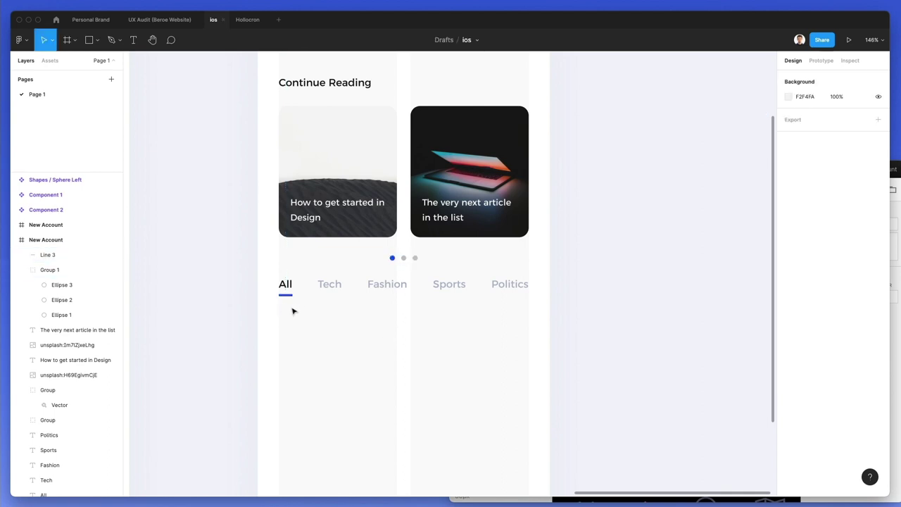
{"action": "left_click_drag", "start_coordinate": [285, 296], "coordinate": [286, 296]}
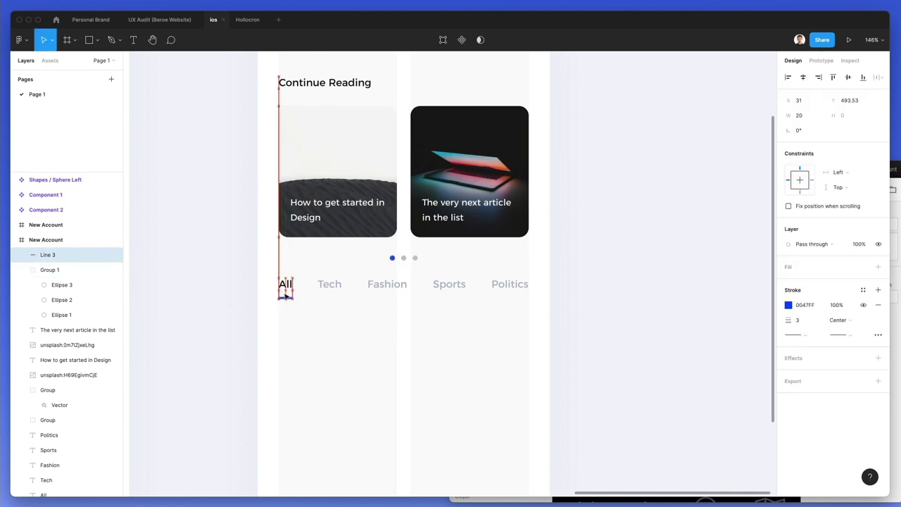
{"action": "left_click", "coordinate": [353, 310]}
{"action": "scroll", "coordinate": [353, 310], "scroll_direction": "down", "scroll_amount": 2}
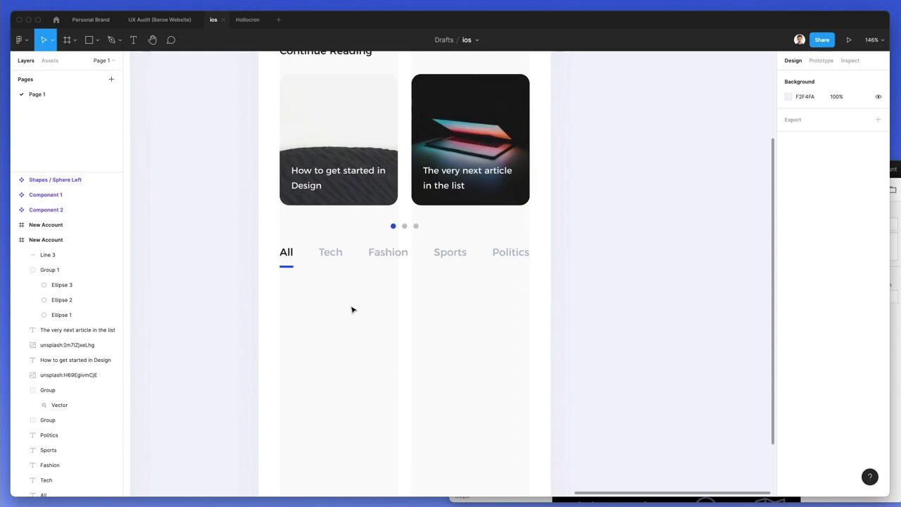
- Copy the card image below the tabs and resize it to 75×75
{"action": "left_click_drag", "start_coordinate": [355, 111], "coordinate": [357, 323]}
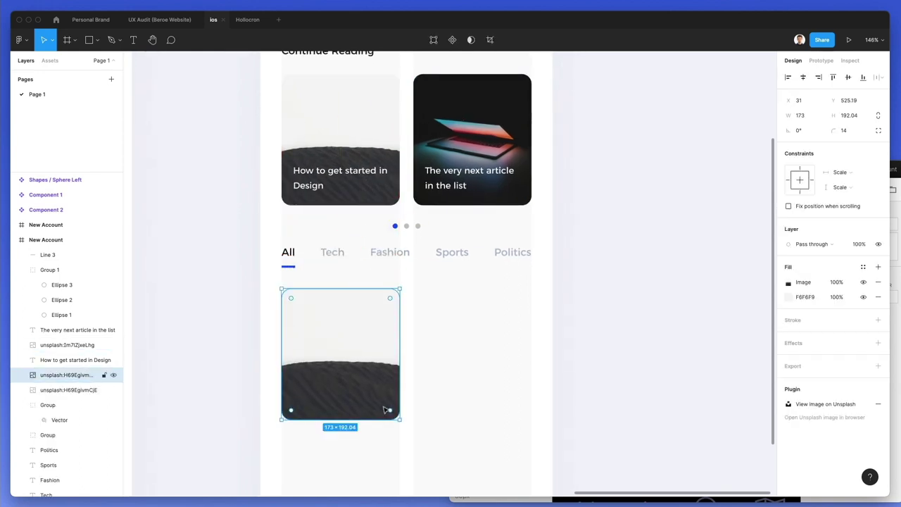
{"action": "left_click_drag", "start_coordinate": [395, 416], "coordinate": [336, 336]}
{"action": "left_click", "coordinate": [807, 117]}
{"action": "type", "text": "75"}
{"action": "key", "text": "Tab"}
{"action": "type", "text": "75"}
{"action": "key", "text": "Return"}
{"action": "scroll", "coordinate": [371, 343], "scroll_direction": "right", "scroll_amount": 1}
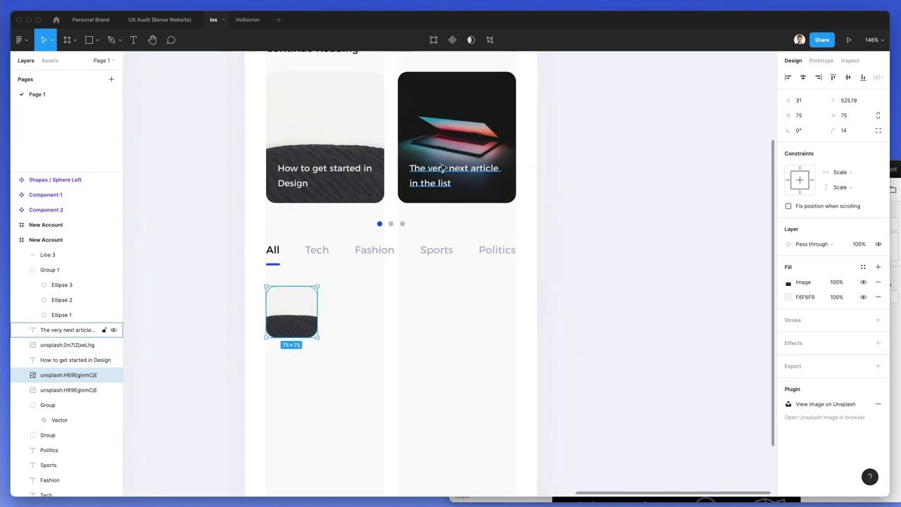
{"action": "left_click", "coordinate": [372, 343]}
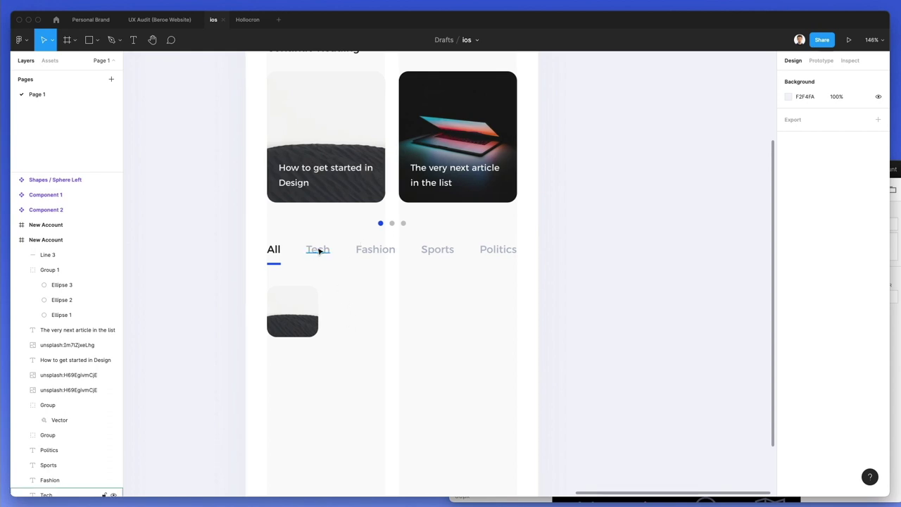
- Add two stacked black 'Tech' text lines beside the thumbnail
{"action": "scroll", "coordinate": [319, 250], "scroll_direction": "up", "scroll_amount": 3}
{"action": "left_click_drag", "start_coordinate": [332, 241], "coordinate": [388, 369], "text": "alt"}
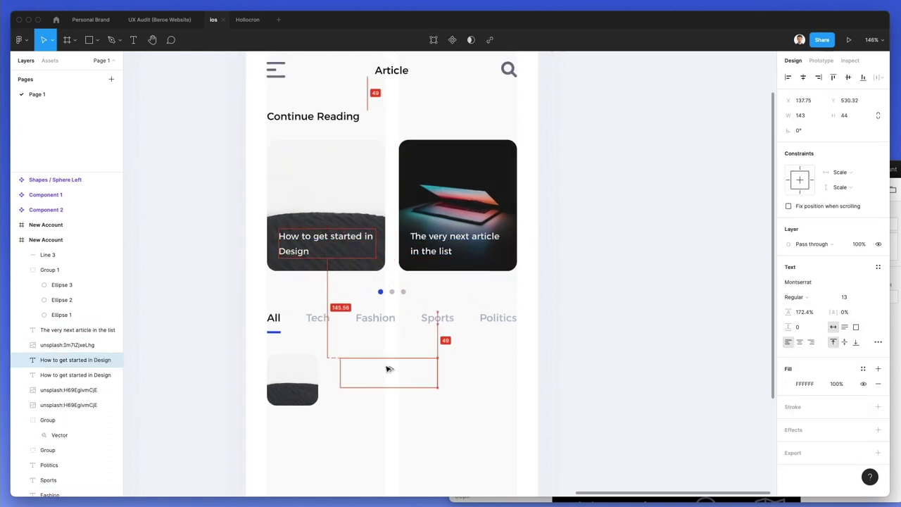
{"action": "key", "text": "i"}
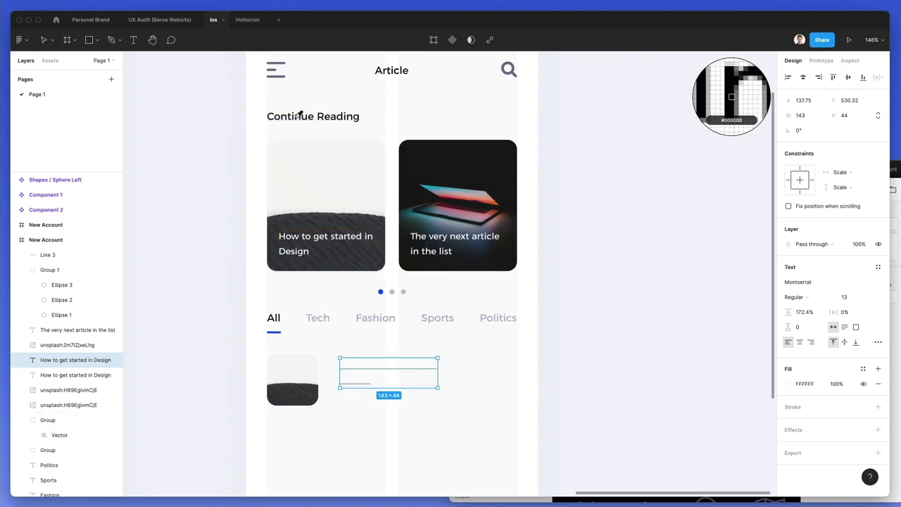
{"action": "left_click", "coordinate": [300, 114]}
{"action": "double_click", "coordinate": [359, 365]}
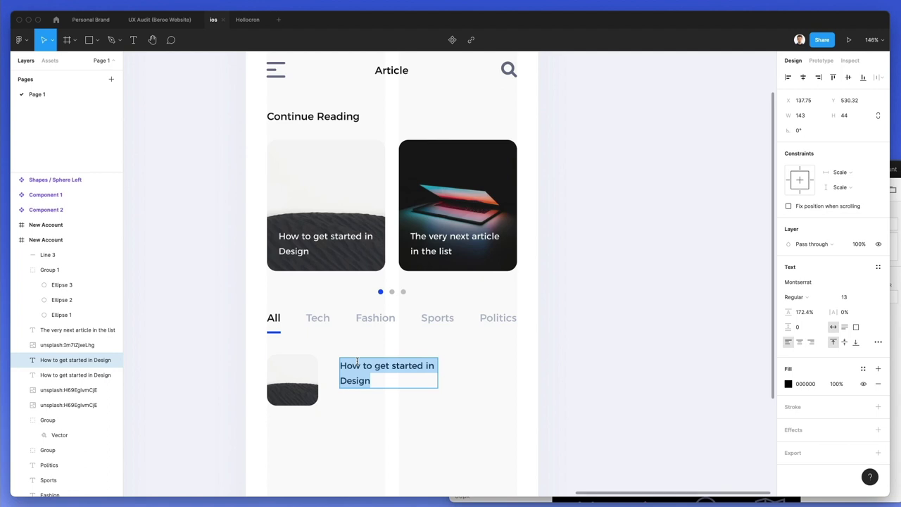
{"action": "type", "text": "Tech"}
{"action": "key", "text": "Escape"}
{"action": "left_click_drag", "start_coordinate": [346, 367], "coordinate": [337, 384]}
{"action": "double_click", "coordinate": [335, 381]}
{"action": "key", "text": "Escape"}
{"action": "scroll", "coordinate": [415, 385], "scroll_direction": "down", "scroll_amount": 3}
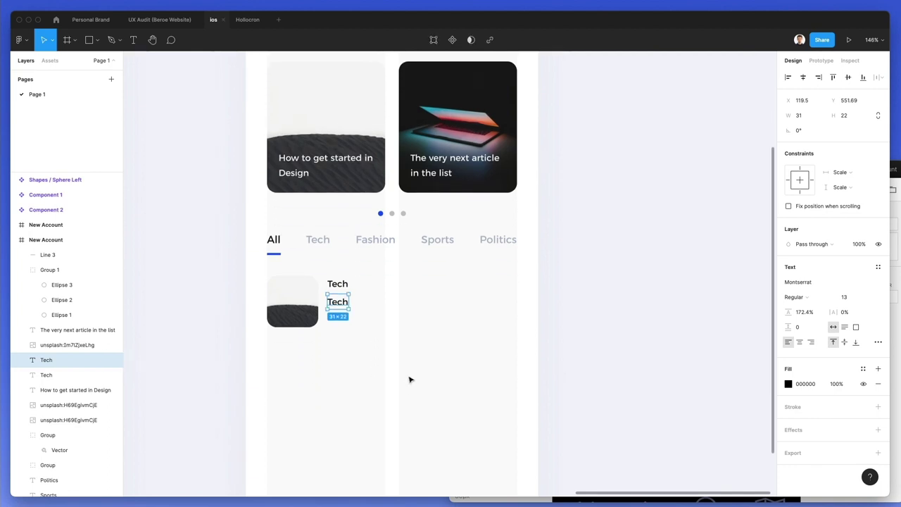
{"action": "left_click", "coordinate": [21, 39]}
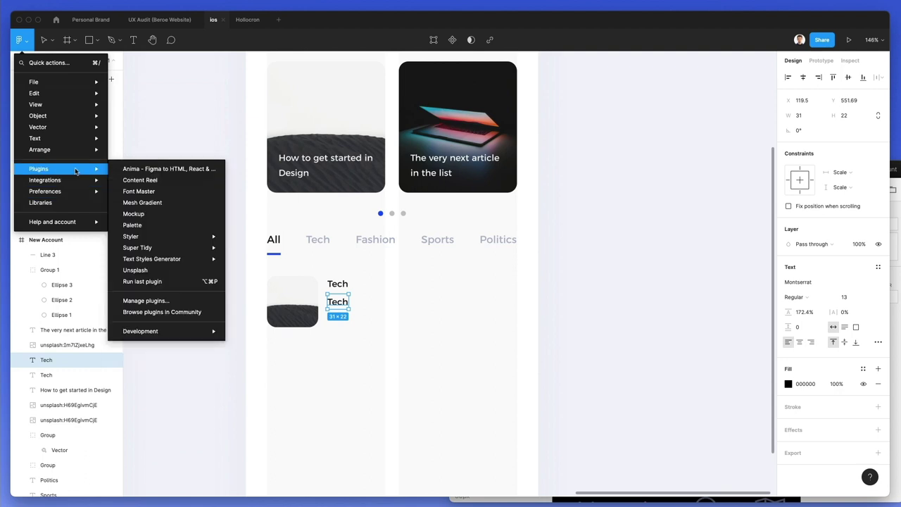
- Fill the selected text from Content Reel's Assignment title samples, making it 'Surds'
{"action": "key", "text": "Escape"}
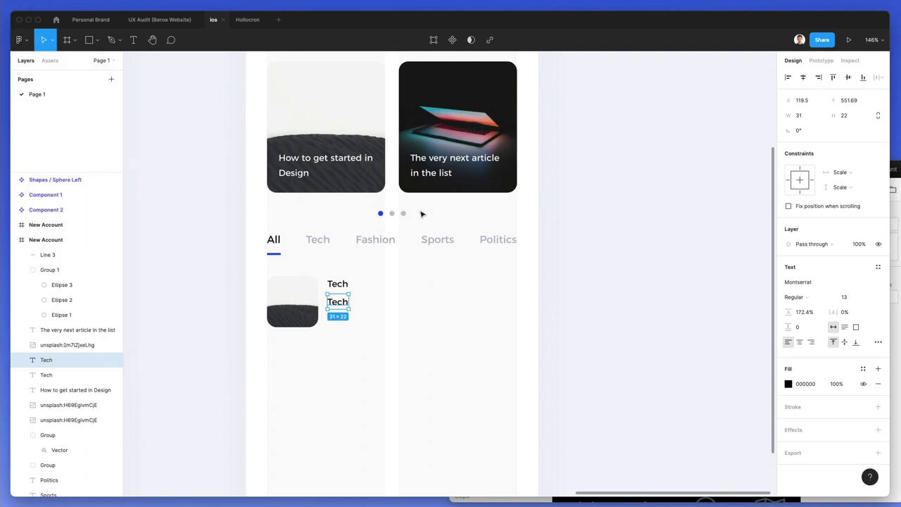
{"action": "key", "text": "super+alt+p"}
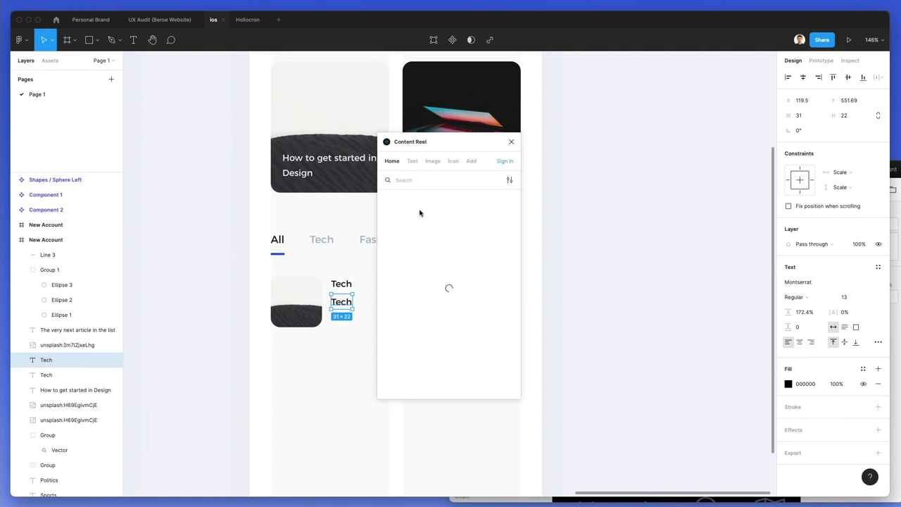
{"action": "left_click", "coordinate": [413, 162]}
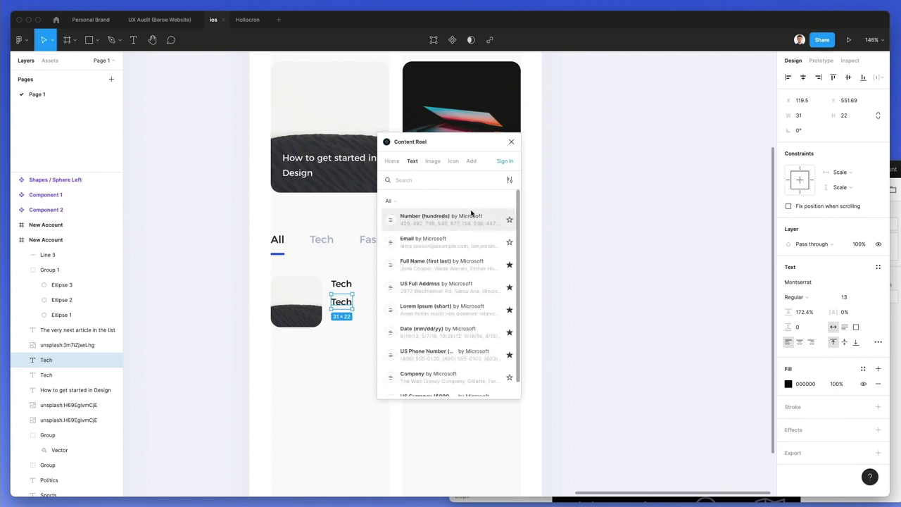
{"action": "scroll", "coordinate": [472, 261], "scroll_direction": "down", "scroll_amount": 5}
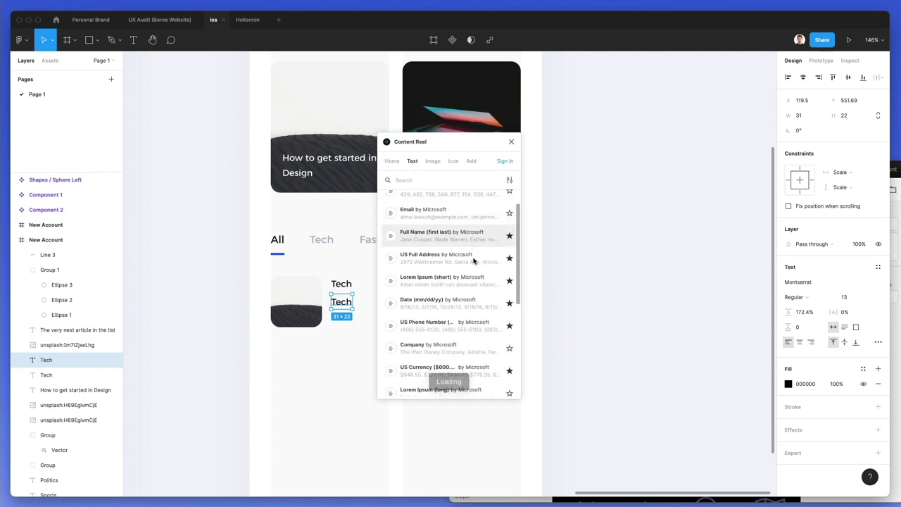
{"action": "scroll", "coordinate": [473, 260], "scroll_direction": "down", "scroll_amount": 10}
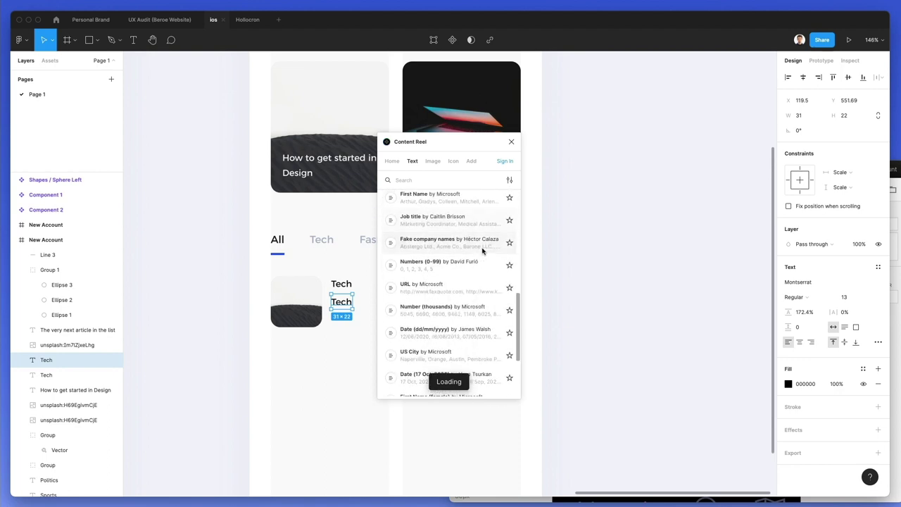
{"action": "scroll", "coordinate": [472, 290], "scroll_direction": "down", "scroll_amount": 5}
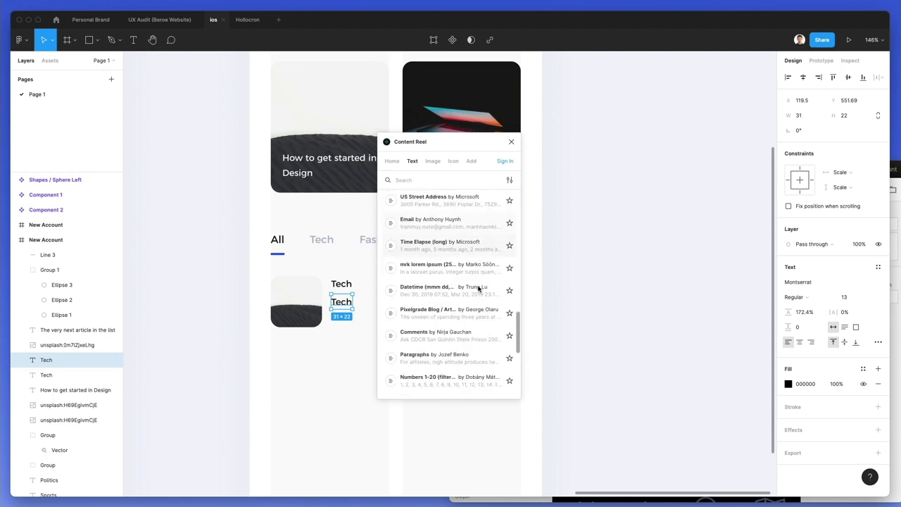
{"action": "scroll", "coordinate": [477, 290], "scroll_direction": "down", "scroll_amount": 10}
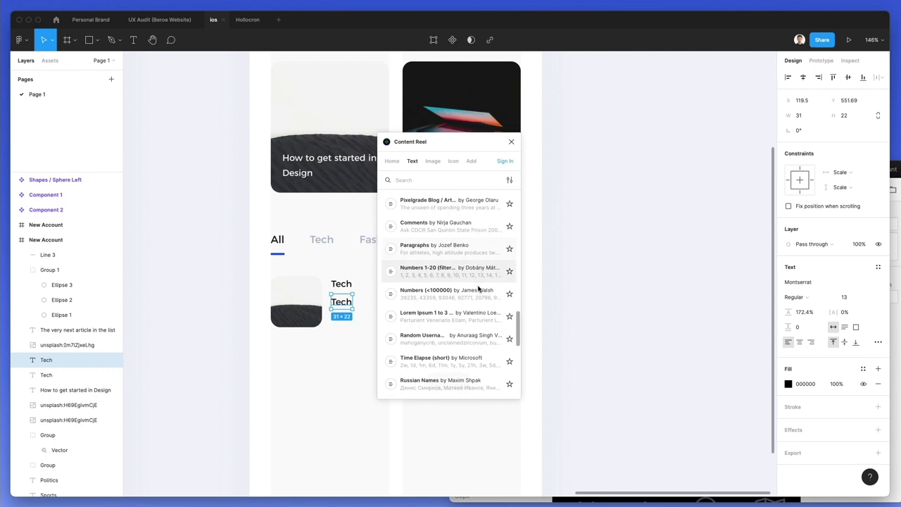
{"action": "scroll", "coordinate": [478, 289], "scroll_direction": "down", "scroll_amount": 3}
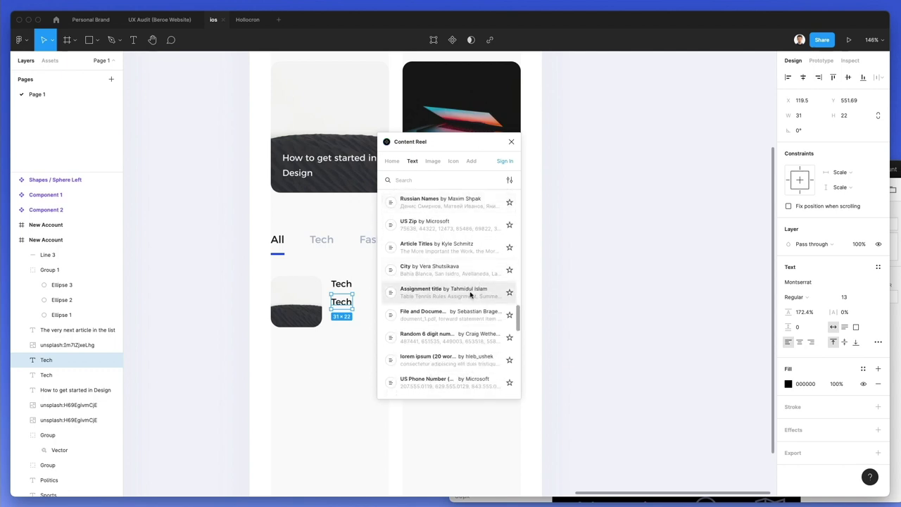
{"action": "left_click", "coordinate": [470, 294]}
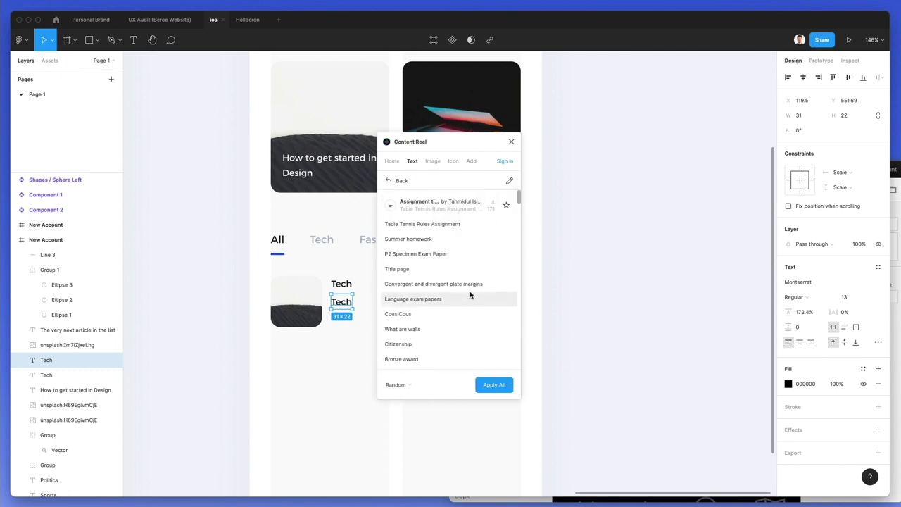
{"action": "left_click", "coordinate": [494, 384]}
{"action": "scroll", "coordinate": [338, 317], "scroll_direction": "right", "scroll_amount": 2}
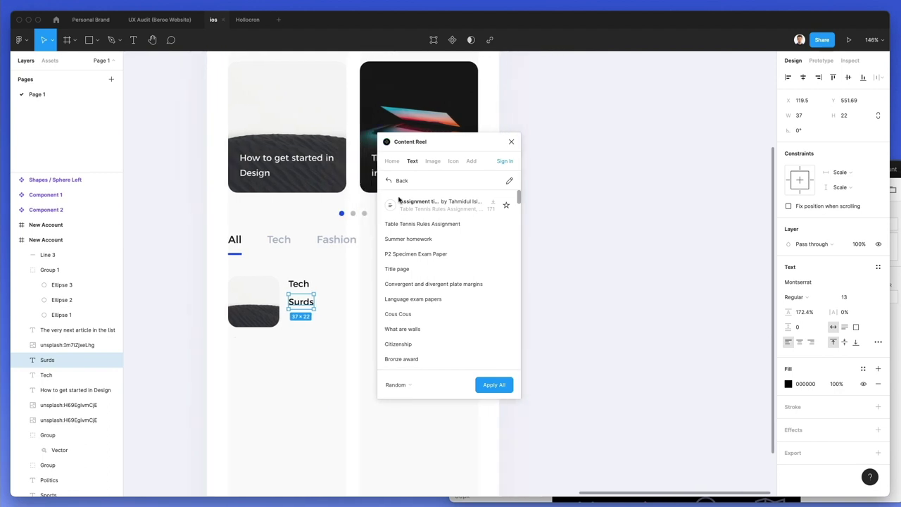
- Return to Content Reel's text generators and search for 'blog'
{"action": "left_click", "coordinate": [388, 181]}
{"action": "scroll", "coordinate": [455, 244], "scroll_direction": "down", "scroll_amount": 3}
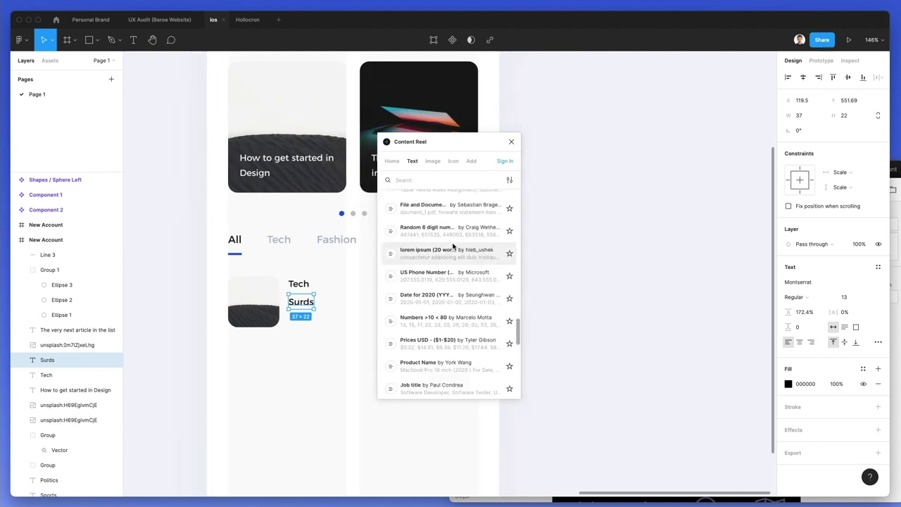
{"action": "scroll", "coordinate": [453, 245], "scroll_direction": "down", "scroll_amount": 4}
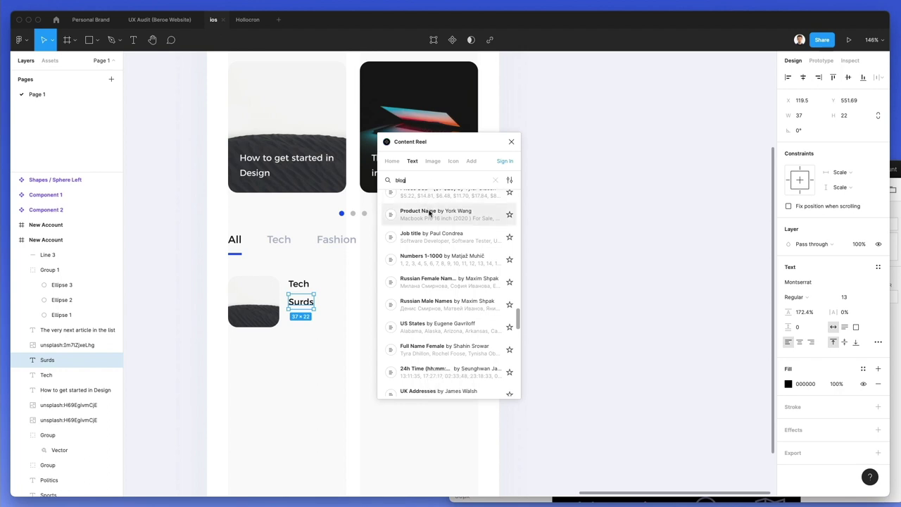
{"action": "key", "text": "Return"}
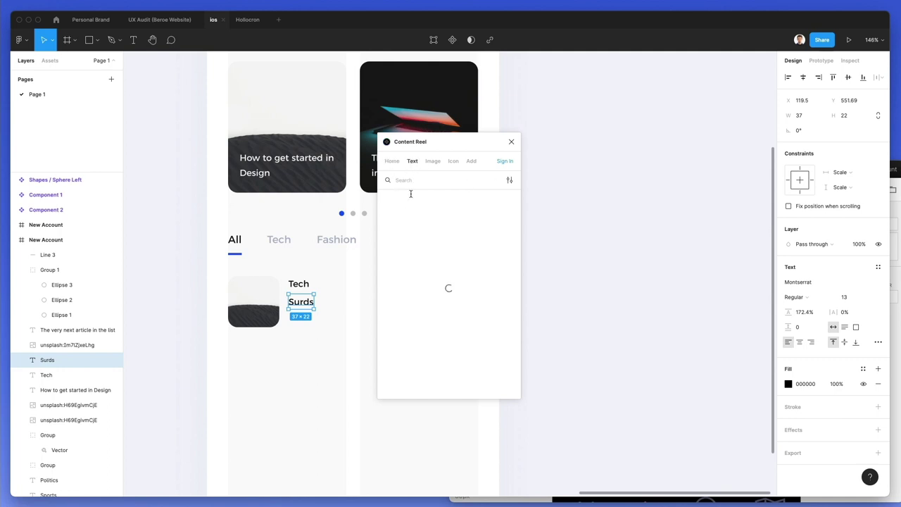
- Change the title to 'This is marketing title' and colour the Tech label blue
{"action": "left_click_drag", "start_coordinate": [486, 141], "coordinate": [656, 147]}
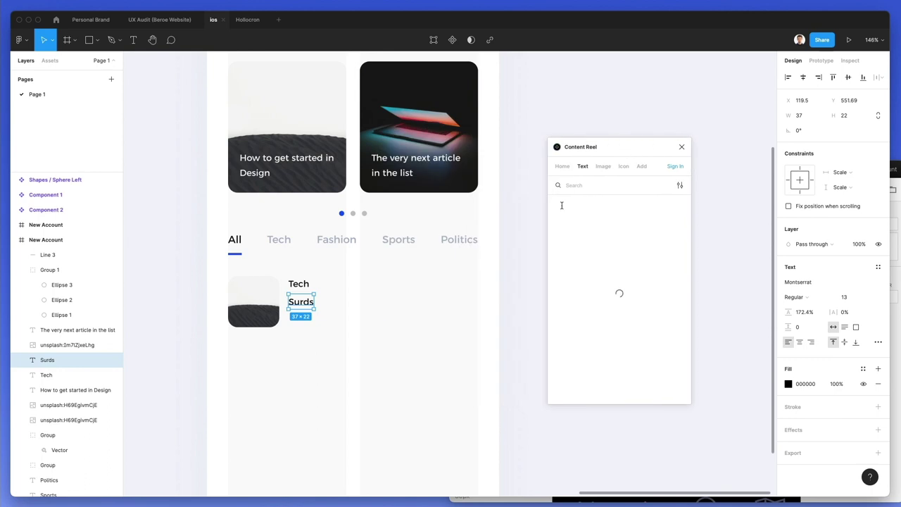
{"action": "double_click", "coordinate": [298, 301]}
{"action": "type", "text": "This is marketing title"}
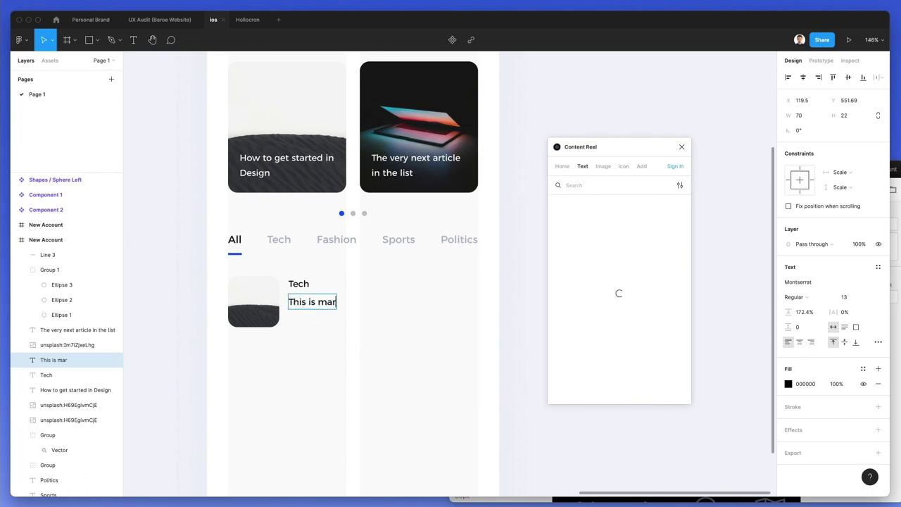
{"action": "key", "text": "Escape"}
{"action": "left_click", "coordinate": [298, 280]}
{"action": "key", "text": "i"}
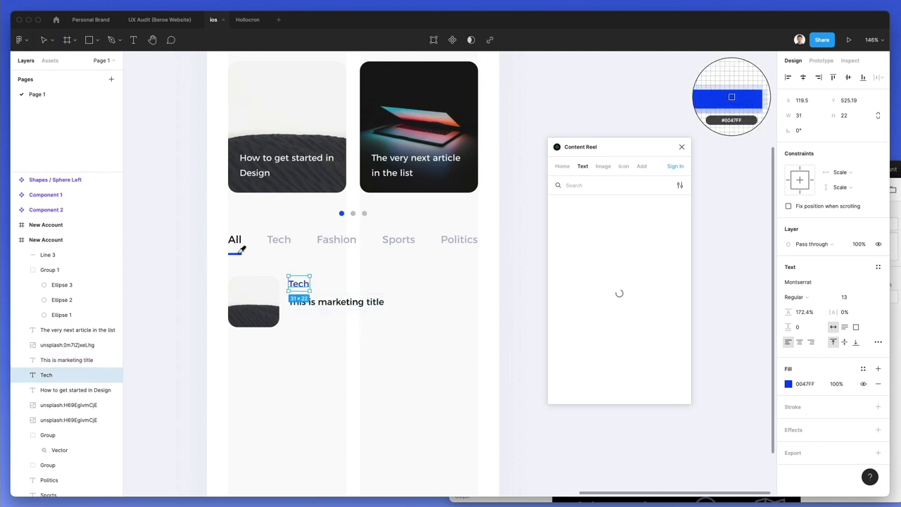
{"action": "left_click", "coordinate": [241, 249]}
{"action": "left_click", "coordinate": [355, 331]}
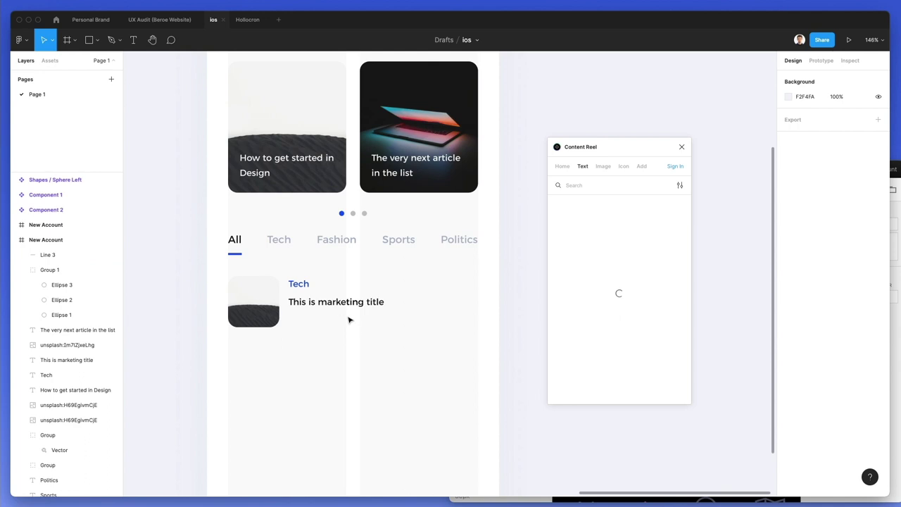
- Add a grey 11 px '20 Jan 2021' date below the title
{"action": "left_click", "coordinate": [349, 305]}
{"action": "left_click_drag", "start_coordinate": [348, 305], "coordinate": [347, 322]}
{"action": "double_click", "coordinate": [346, 322]}
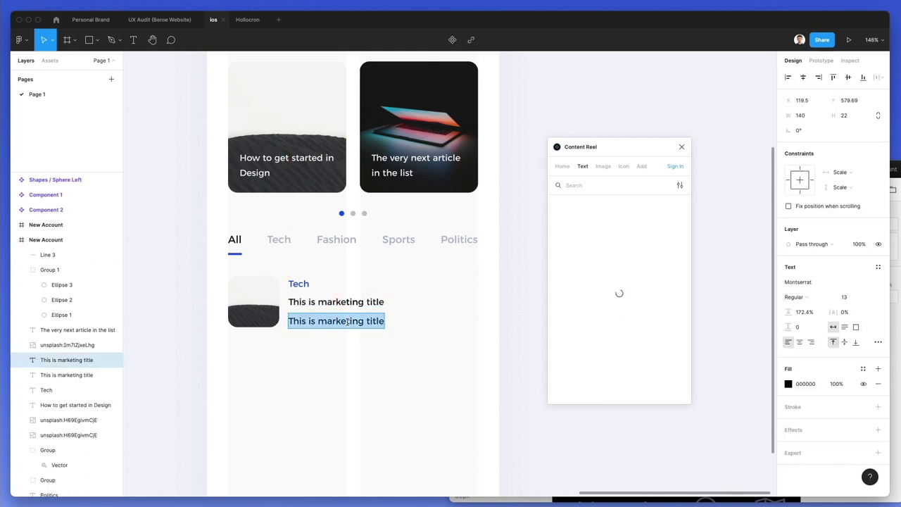
{"action": "type", "text": "20 J"}
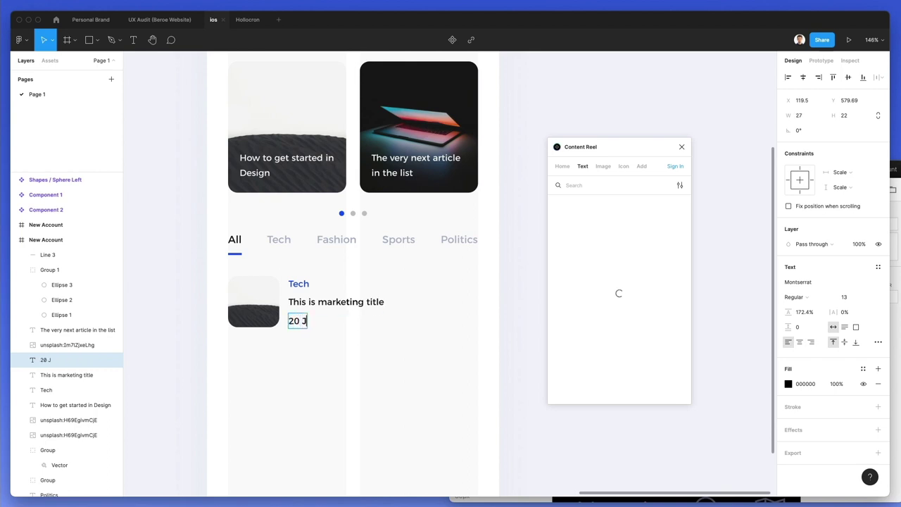
{"action": "type", "text": "an 2021"}
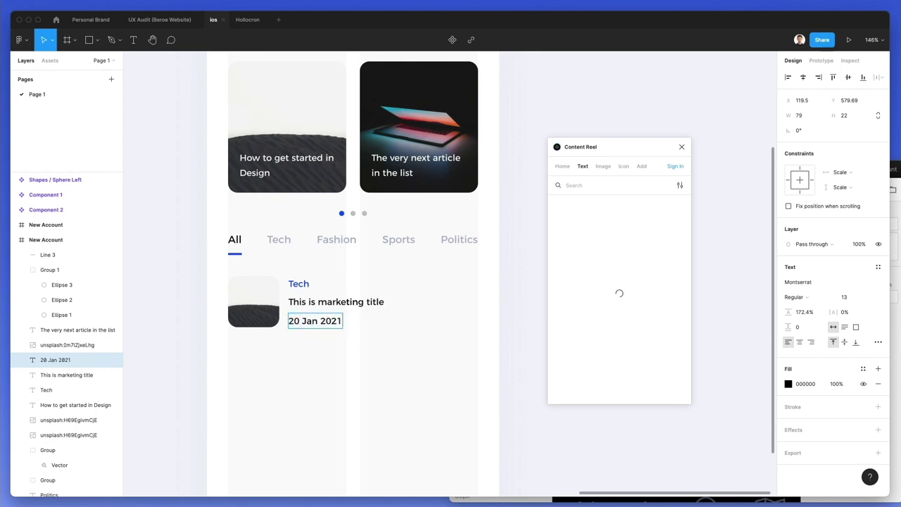
{"action": "key", "text": "Escape"}
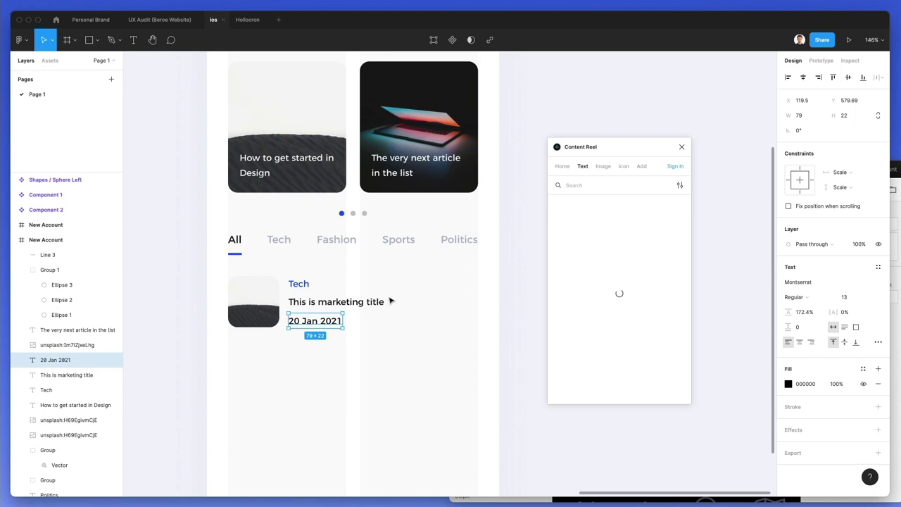
{"action": "left_click", "coordinate": [849, 296]}
{"action": "type", "text": "11"}
{"action": "key", "text": "Return"}
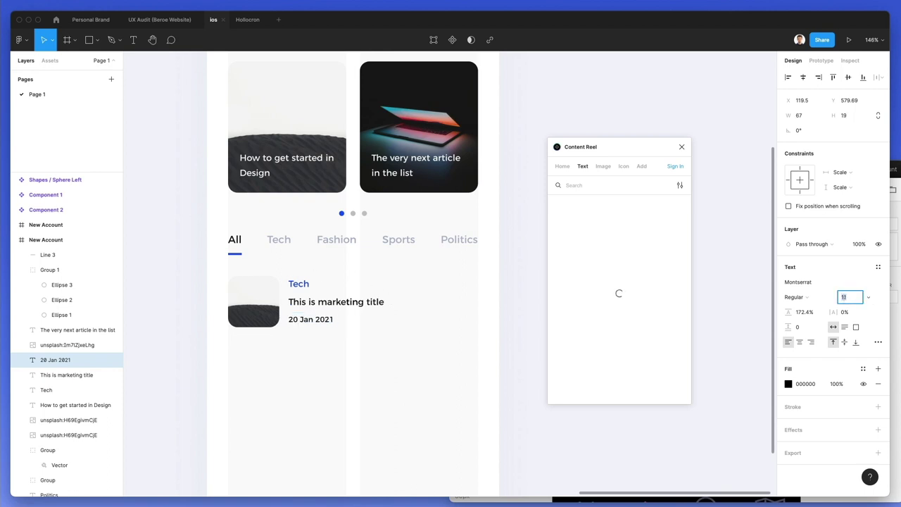
{"action": "key", "text": "i"}
{"action": "left_click", "coordinate": [353, 236]}
{"action": "left_click", "coordinate": [418, 326]}
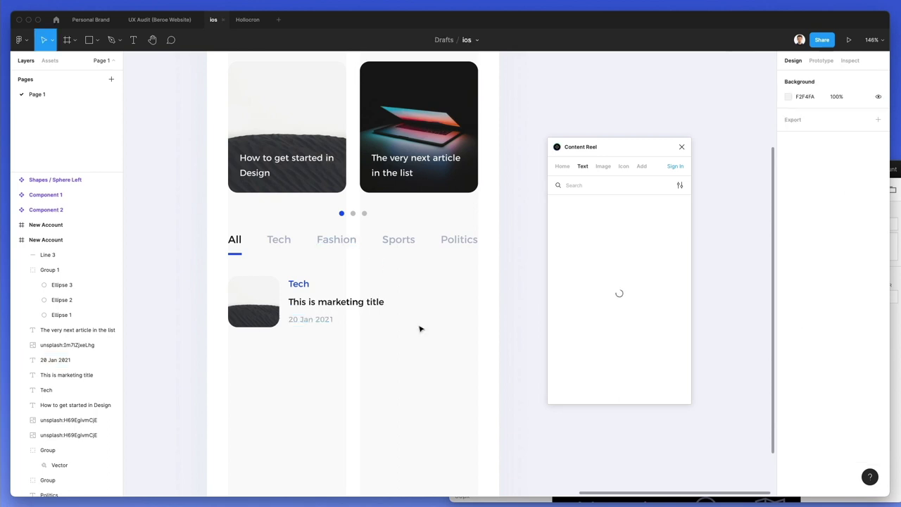
- Duplicate the article item into four stacked copies below the tabs
{"action": "left_click_drag", "start_coordinate": [209, 266], "coordinate": [407, 360]}
{"action": "scroll", "coordinate": [408, 360], "scroll_direction": "down", "scroll_amount": 2}
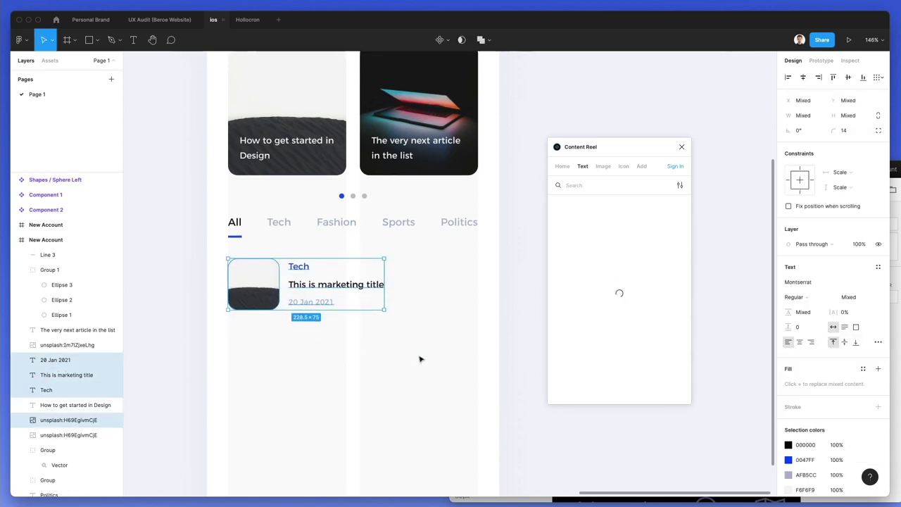
{"action": "scroll", "coordinate": [419, 360], "scroll_direction": "down", "scroll_amount": 4}
{"action": "left_click_drag", "start_coordinate": [329, 249], "coordinate": [316, 318]}
{"action": "key", "text": "super+d"}
{"action": "key", "text": "super+d"}
{"action": "scroll", "coordinate": [316, 319], "scroll_direction": "down", "scroll_amount": 1}
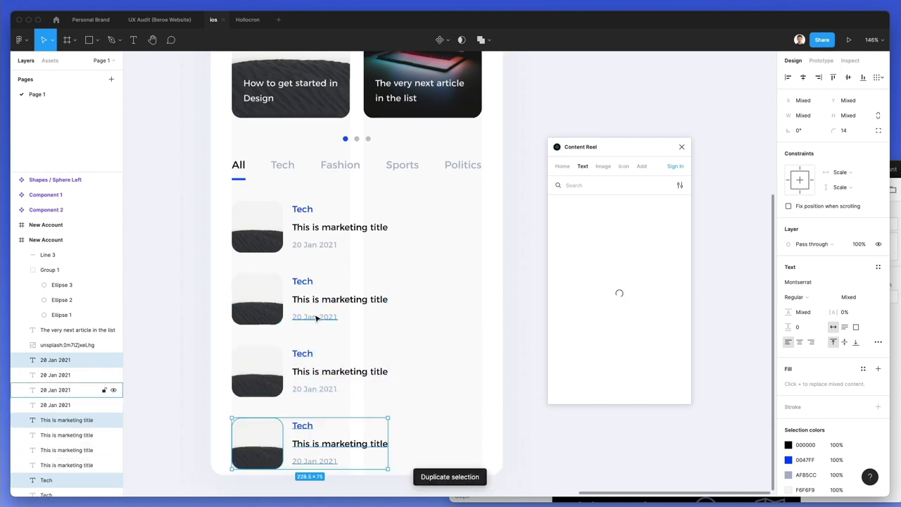
- Relabel the copies' category tags as Fashion, Sports and Politics
{"action": "left_click", "coordinate": [298, 283]}
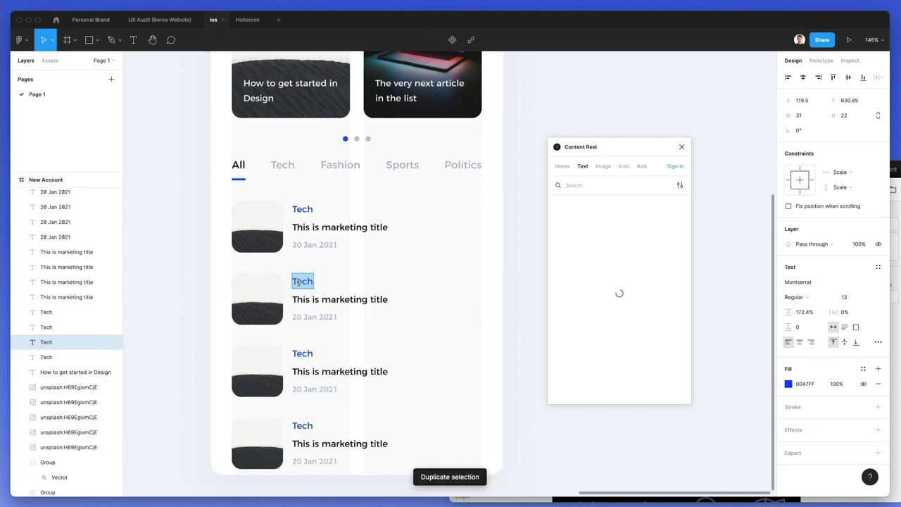
{"action": "type", "text": "Fashion"}
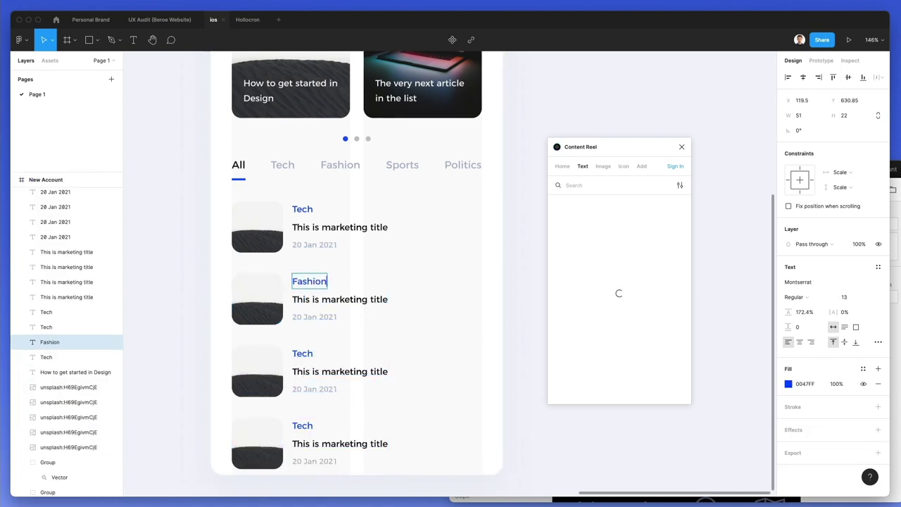
{"action": "double_click", "coordinate": [301, 354]}
{"action": "type", "text": "Sports"}
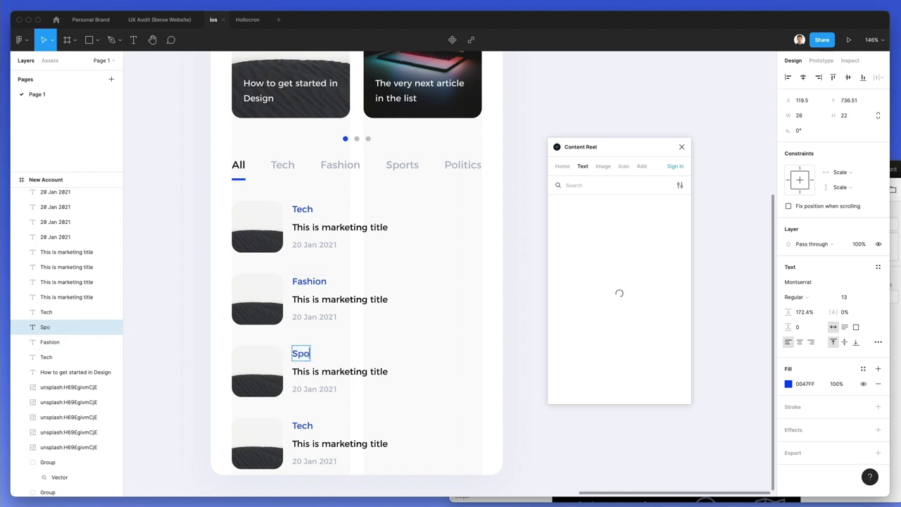
{"action": "double_click", "coordinate": [304, 425]}
{"action": "type", "text": "Politics"}
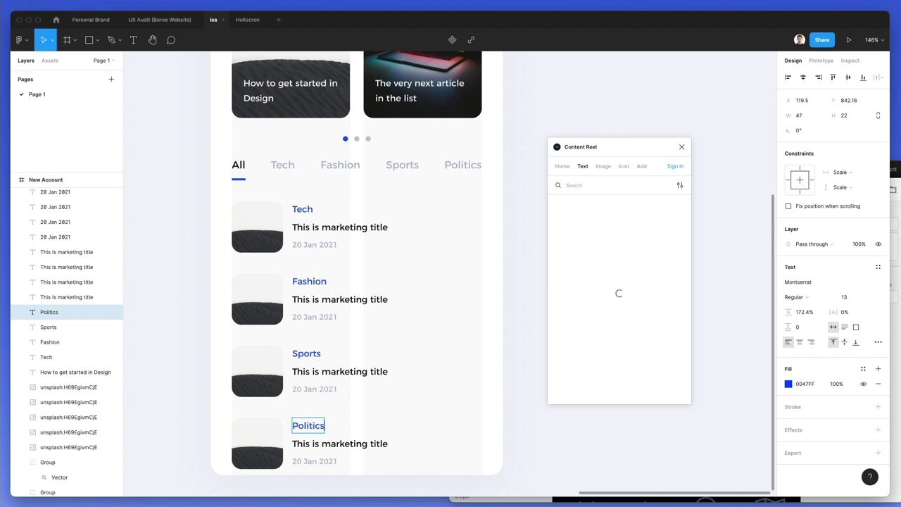
{"action": "left_click", "coordinate": [250, 286]}
- Close Content Reel and open the Unsplash plugin with a 'tech' photo search
{"action": "left_click", "coordinate": [681, 147]}
{"action": "left_click", "coordinate": [20, 40]}
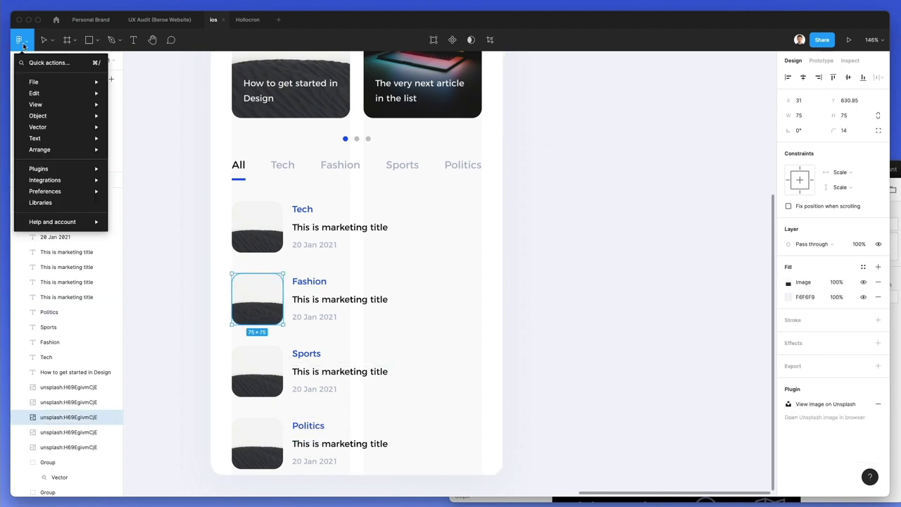
{"action": "mouse_move", "coordinate": [70, 169]}
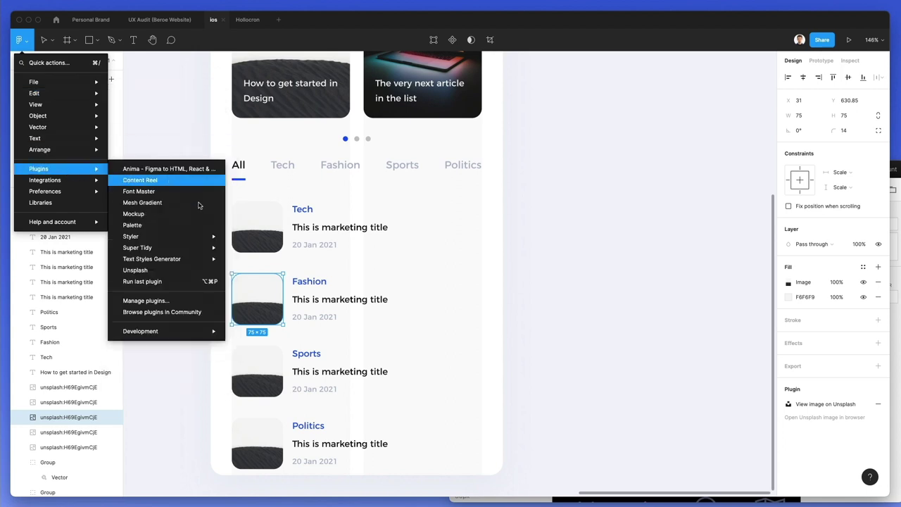
{"action": "left_click", "coordinate": [161, 271]}
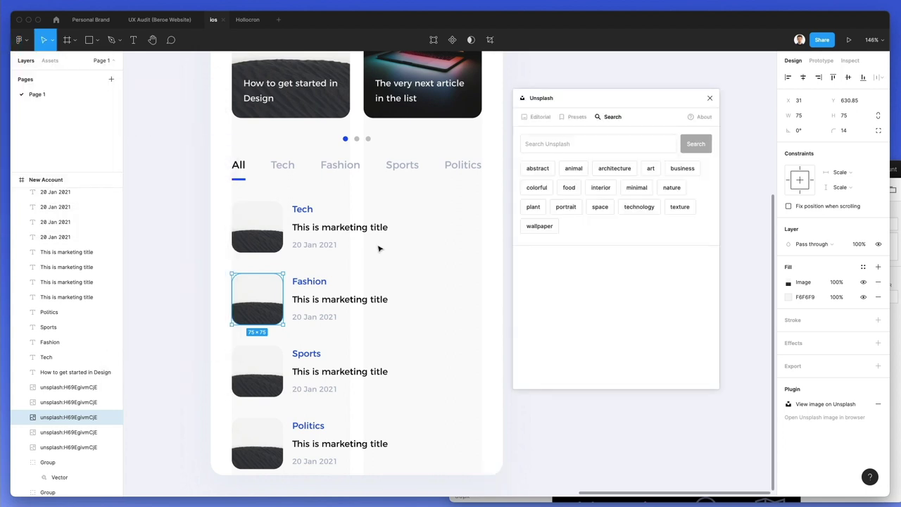
{"action": "left_click", "coordinate": [561, 145]}
{"action": "type", "text": "tech"}
{"action": "key", "text": "Return"}
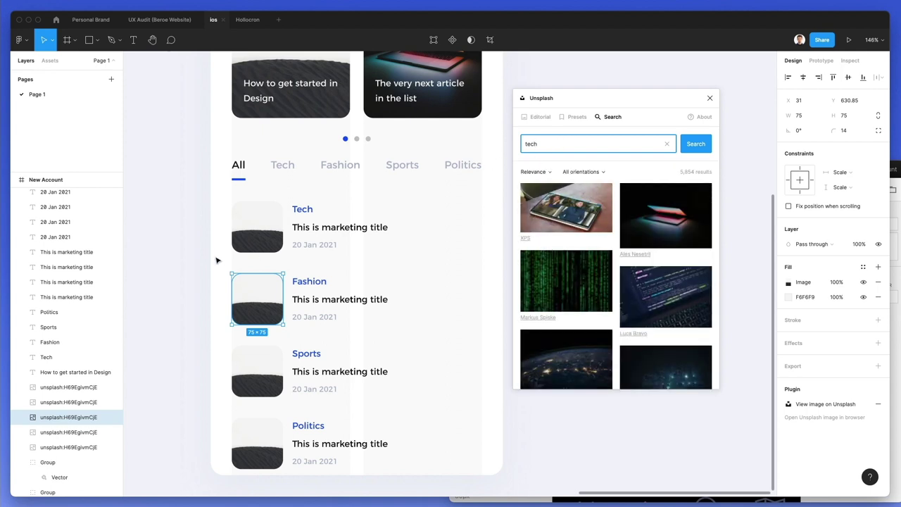
- Fill the Tech thumbnail with the XPS laptop photo
{"action": "left_click", "coordinate": [257, 227]}
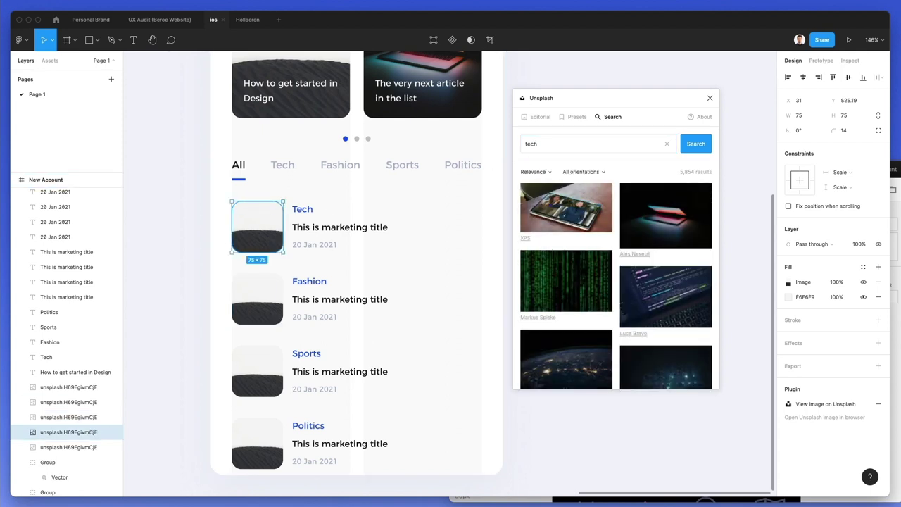
{"action": "scroll", "coordinate": [623, 293], "scroll_direction": "down", "scroll_amount": 5}
{"action": "left_click", "coordinate": [640, 245]}
{"action": "scroll", "coordinate": [663, 263], "scroll_direction": "down", "scroll_amount": 3}
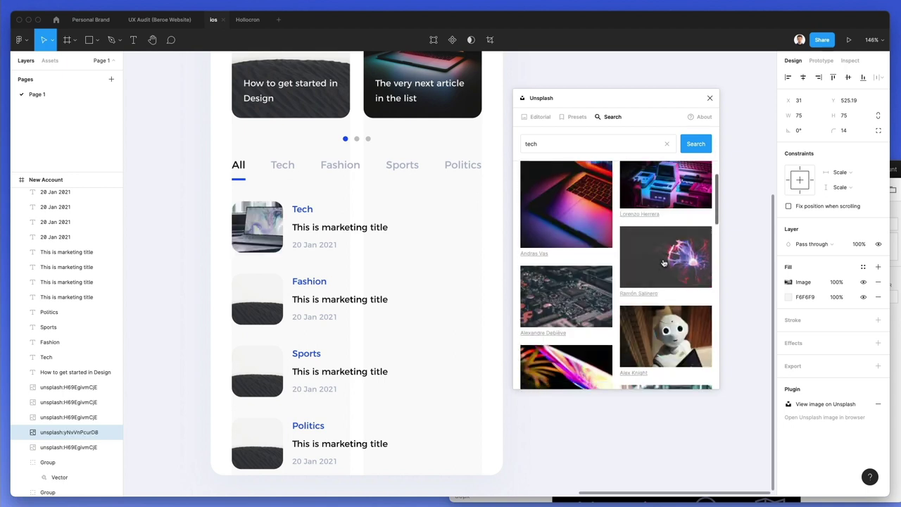
{"action": "scroll", "coordinate": [663, 263], "scroll_direction": "down", "scroll_amount": 5}
{"action": "left_click", "coordinate": [663, 262]}
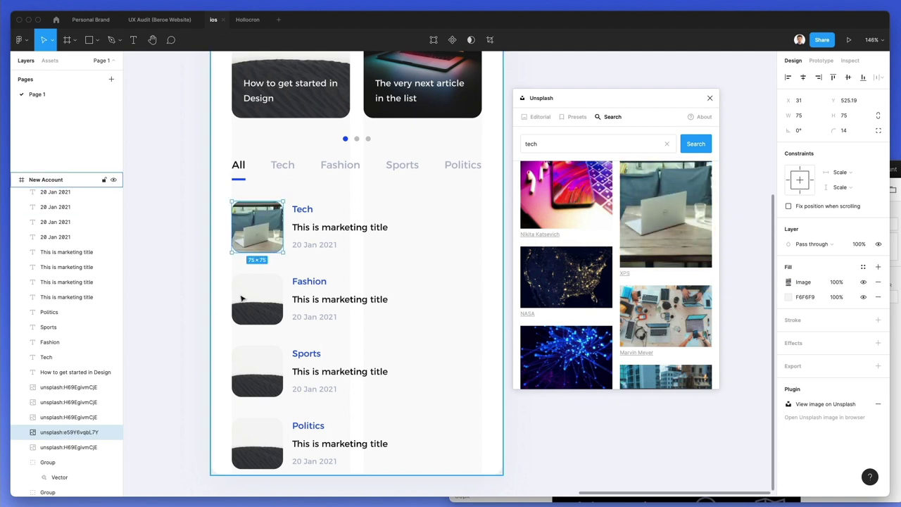
- Search Unsplash for 'fashion' and fill the Fashion thumbnail with the shopping-bags photo
{"action": "left_click", "coordinate": [242, 299]}
{"action": "scroll", "coordinate": [563, 211], "scroll_direction": "down", "scroll_amount": 2}
{"action": "double_click", "coordinate": [549, 141]}
{"action": "type", "text": "fas"}
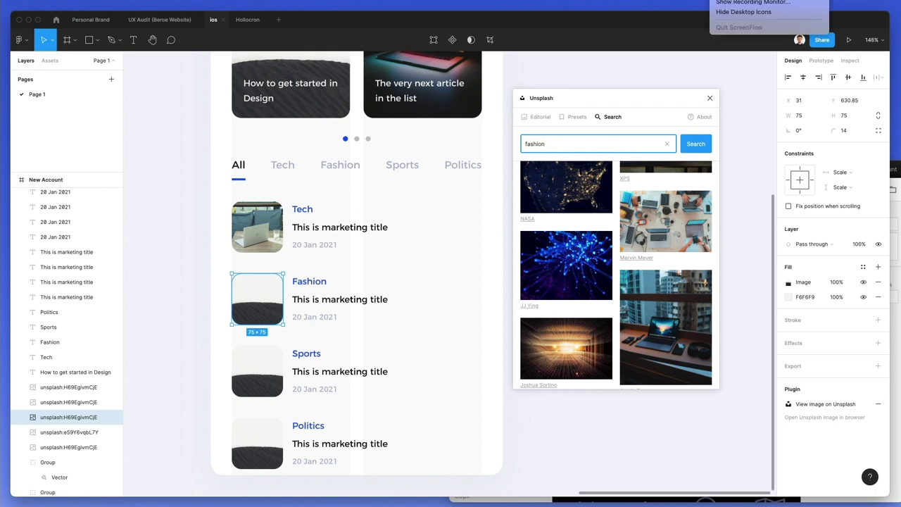
{"action": "type", "text": "hion"}
{"action": "left_click", "coordinate": [692, 146]}
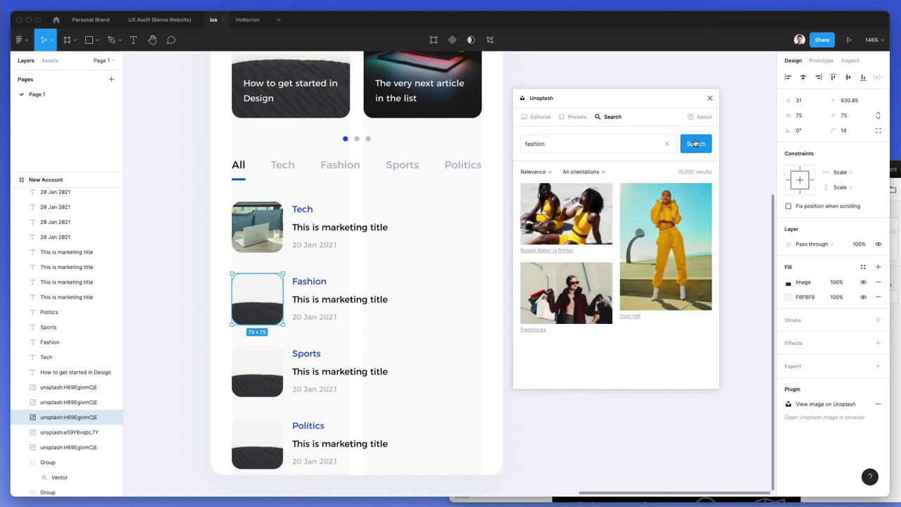
{"action": "scroll", "coordinate": [666, 239], "scroll_direction": "down", "scroll_amount": 2}
{"action": "left_click", "coordinate": [665, 215]}
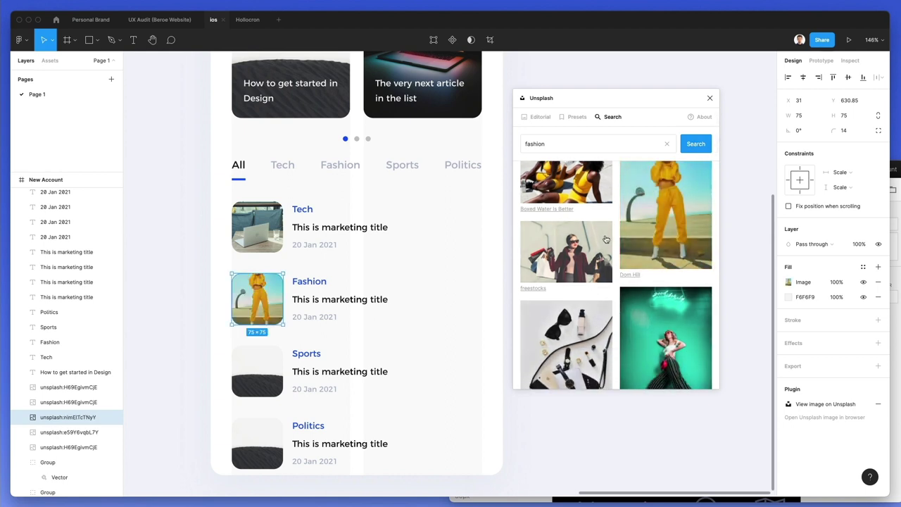
{"action": "scroll", "coordinate": [596, 242], "scroll_direction": "down", "scroll_amount": 2}
{"action": "scroll", "coordinate": [597, 242], "scroll_direction": "down", "scroll_amount": 1}
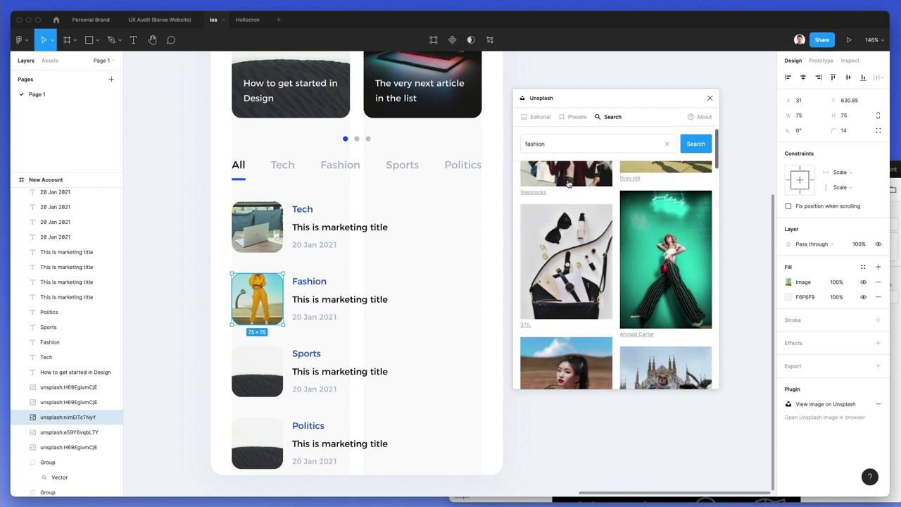
{"action": "left_click", "coordinate": [567, 175]}
- Search for 'sports' and fill the Sports thumbnail with the weightlifting photo
{"action": "left_click", "coordinate": [269, 359]}
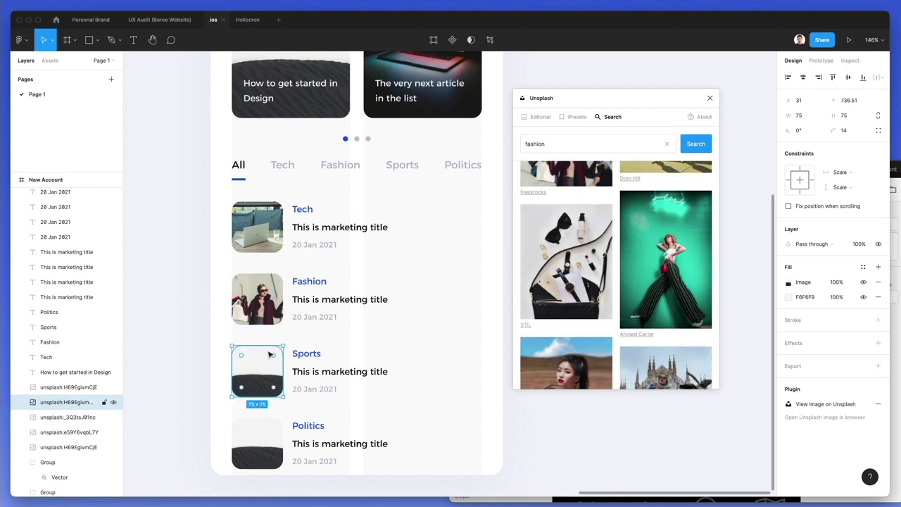
{"action": "double_click", "coordinate": [567, 146]}
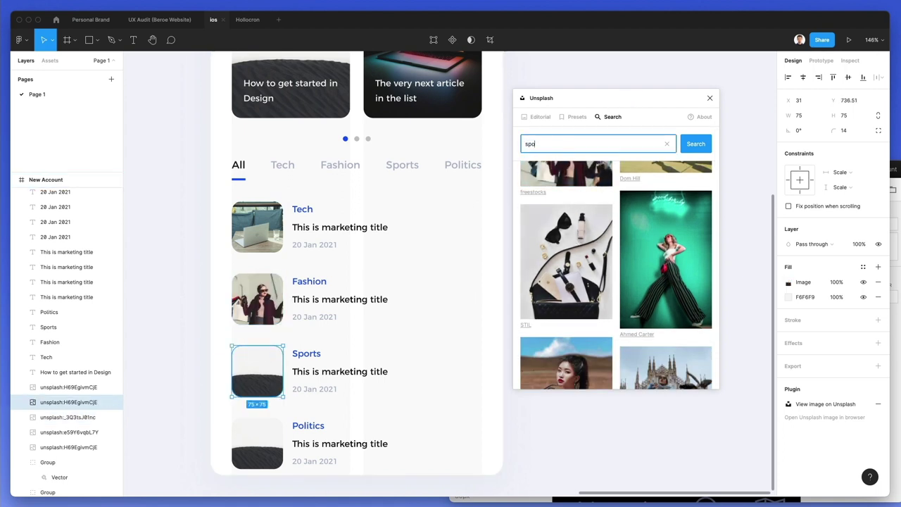
{"action": "key", "text": "Return"}
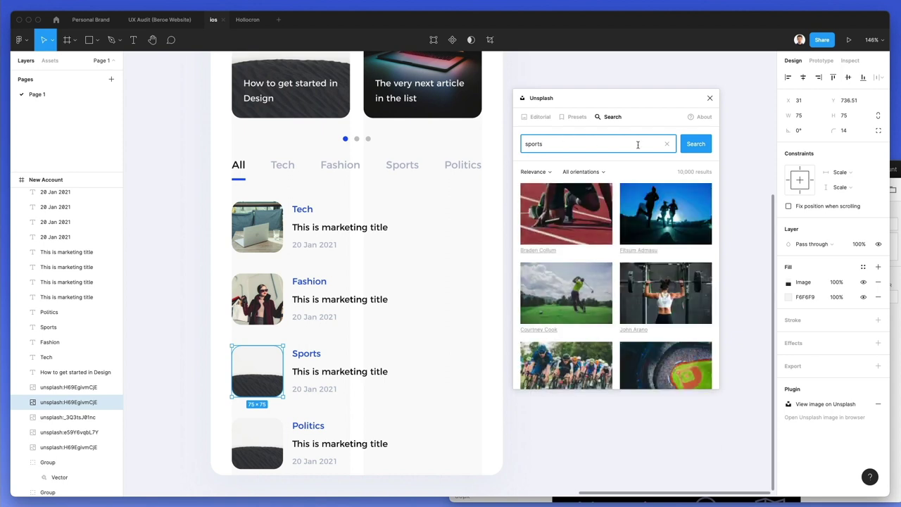
{"action": "left_click", "coordinate": [567, 289]}
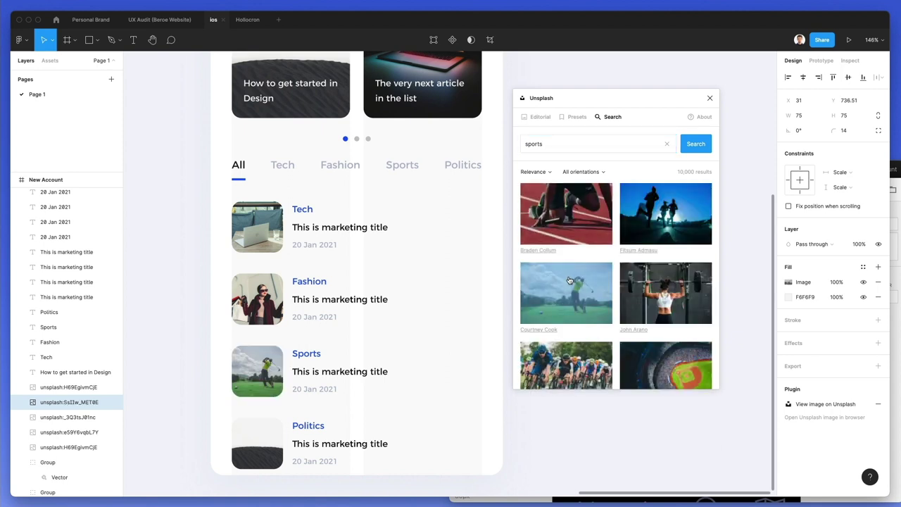
{"action": "left_click", "coordinate": [258, 443]}
{"action": "scroll", "coordinate": [257, 443], "scroll_direction": "down", "scroll_amount": 1}
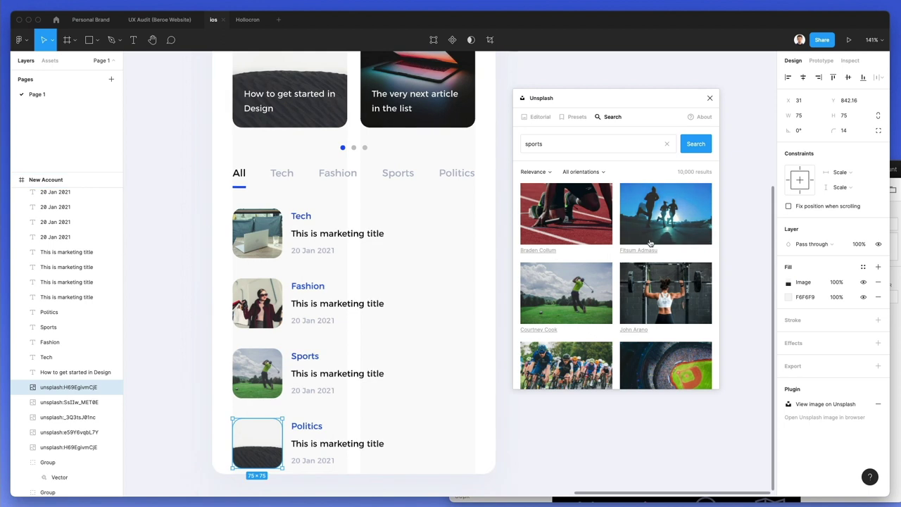
{"action": "left_click", "coordinate": [672, 277]}
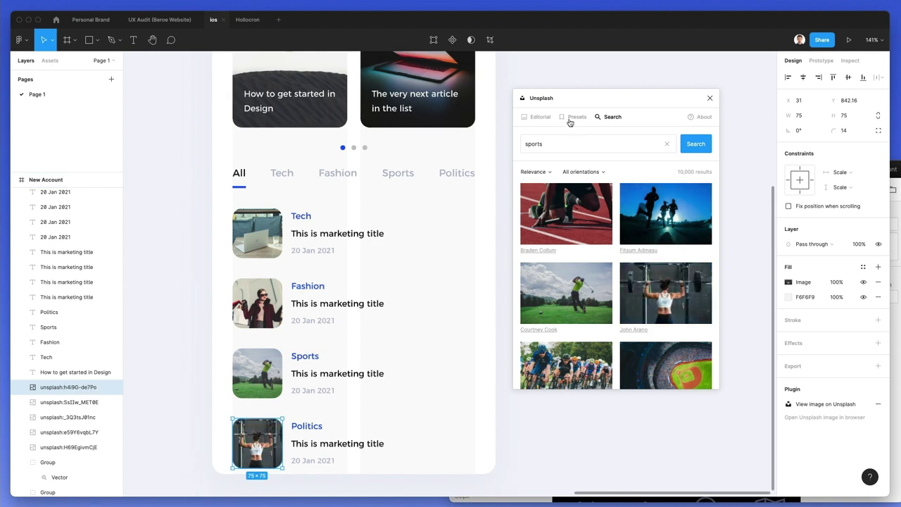
{"action": "double_click", "coordinate": [548, 142]}
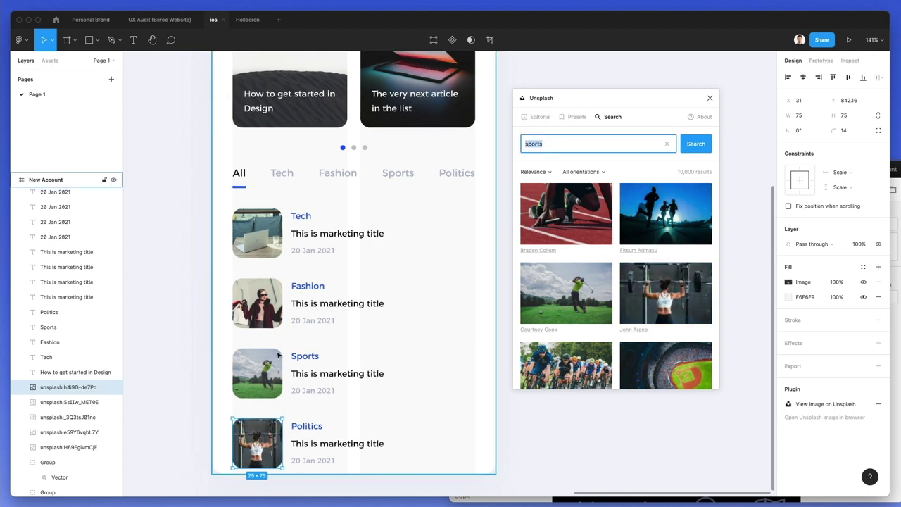
{"action": "left_click", "coordinate": [257, 373]}
{"action": "left_click", "coordinate": [665, 292]}
- Search for 'politics' and fill the Politics thumbnail with the raised-hands photo
{"action": "double_click", "coordinate": [558, 143]}
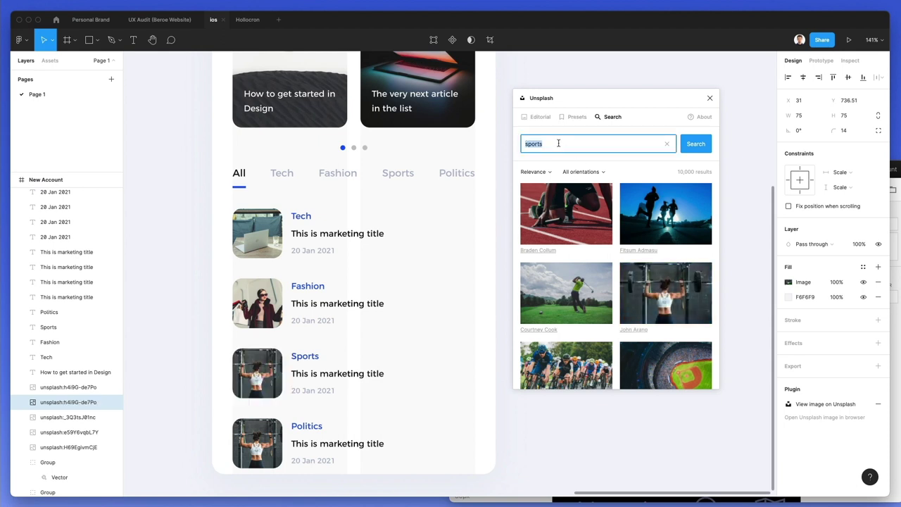
{"action": "type", "text": "po"}
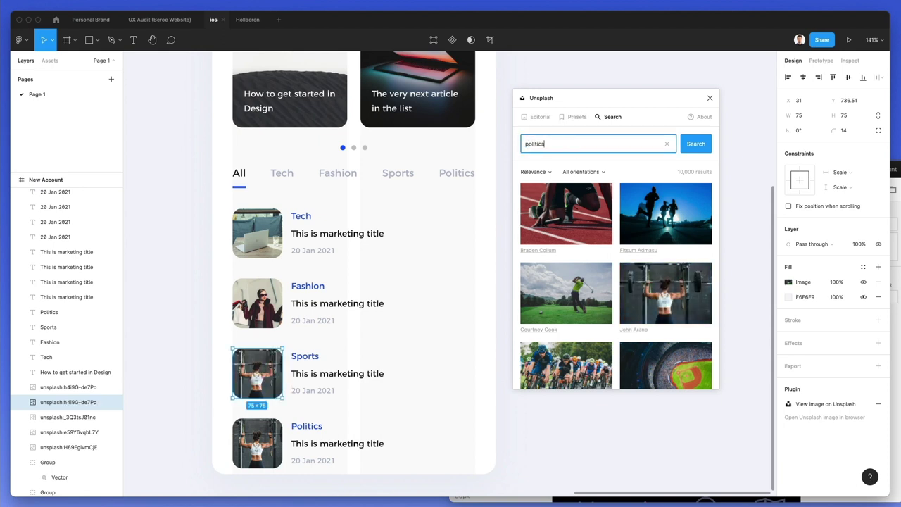
{"action": "type", "text": "litics"}
{"action": "key", "text": "Return"}
{"action": "left_click", "coordinate": [257, 422]}
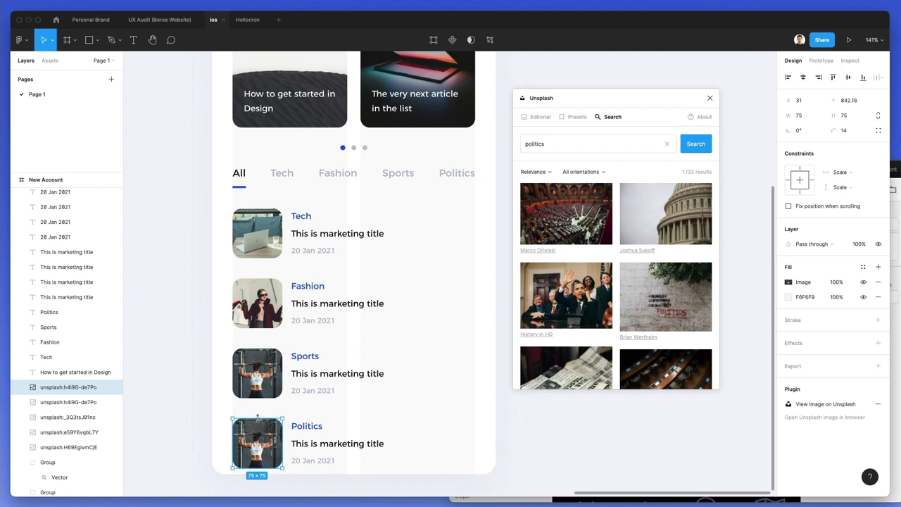
{"action": "scroll", "coordinate": [580, 281], "scroll_direction": "down", "scroll_amount": 1}
{"action": "left_click", "coordinate": [579, 278]}
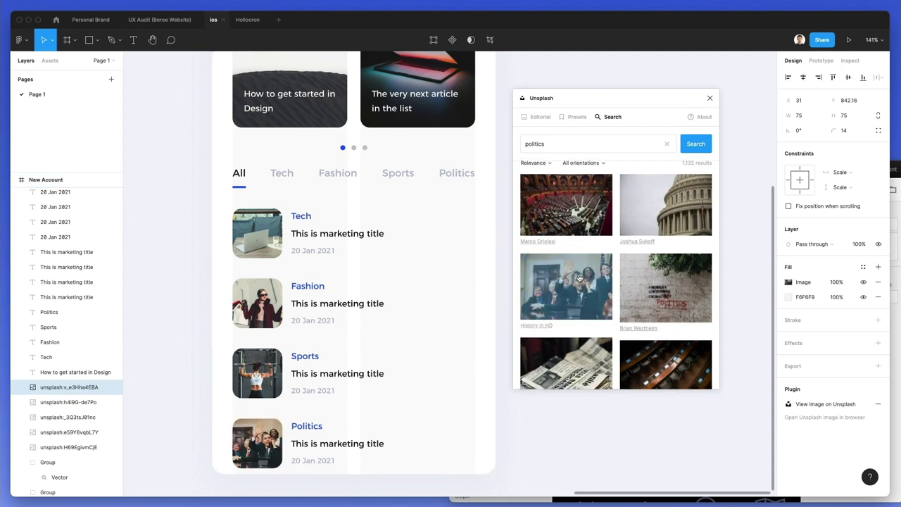
{"action": "scroll", "coordinate": [455, 287], "scroll_direction": "down", "scroll_amount": 2}
{"action": "key", "text": "Escape"}
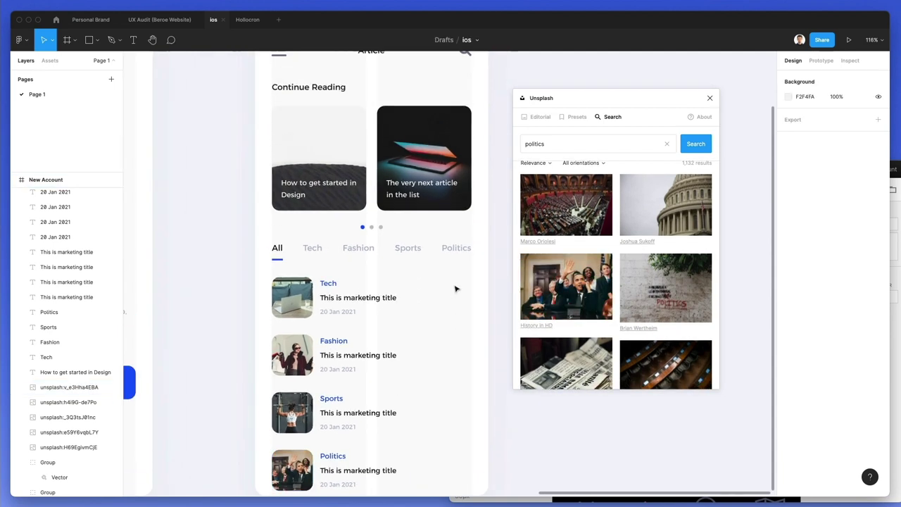
{"action": "scroll", "coordinate": [455, 288], "scroll_direction": "up", "scroll_amount": 1}
{"action": "scroll", "coordinate": [455, 288], "scroll_direction": "down", "scroll_amount": 2}
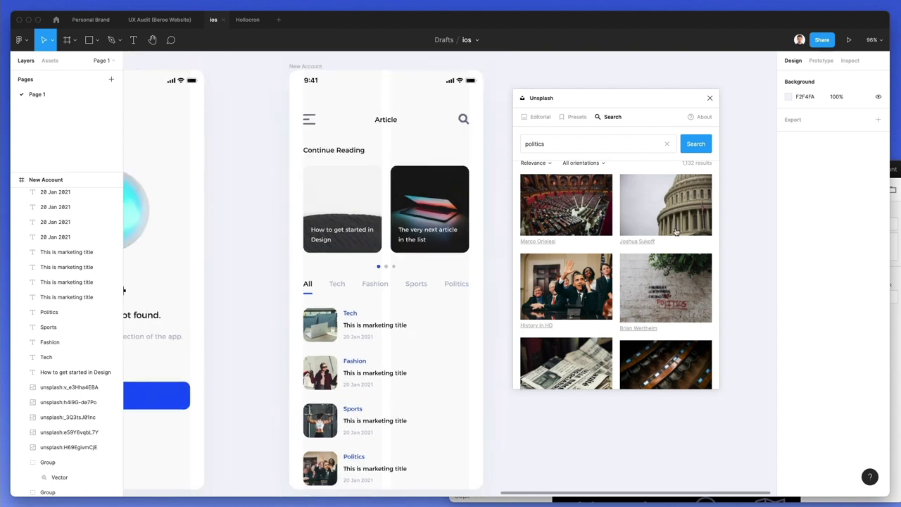
{"action": "scroll", "coordinate": [676, 231], "scroll_direction": "down", "scroll_amount": 5}
{"action": "scroll", "coordinate": [676, 231], "scroll_direction": "down", "scroll_amount": 3}
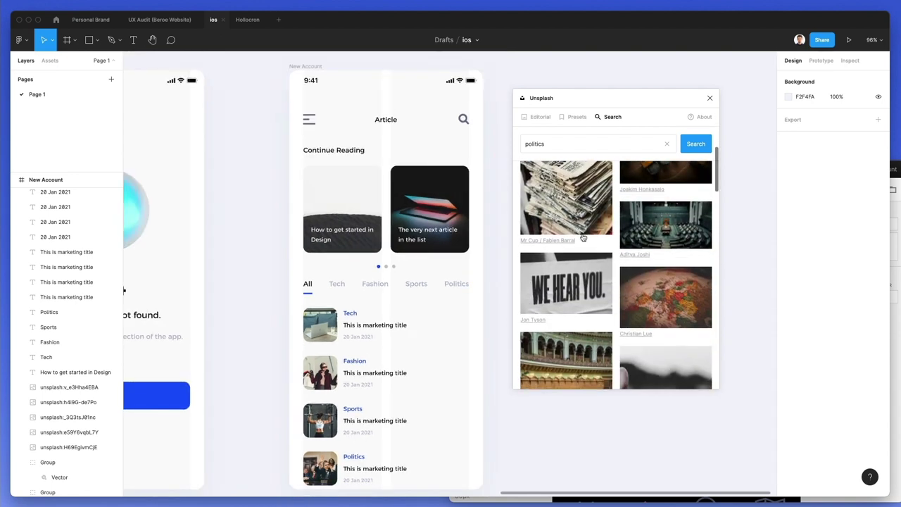
{"action": "scroll", "coordinate": [469, 253], "scroll_direction": "down", "scroll_amount": 1}
{"action": "scroll", "coordinate": [469, 254], "scroll_direction": "down", "scroll_amount": 3}
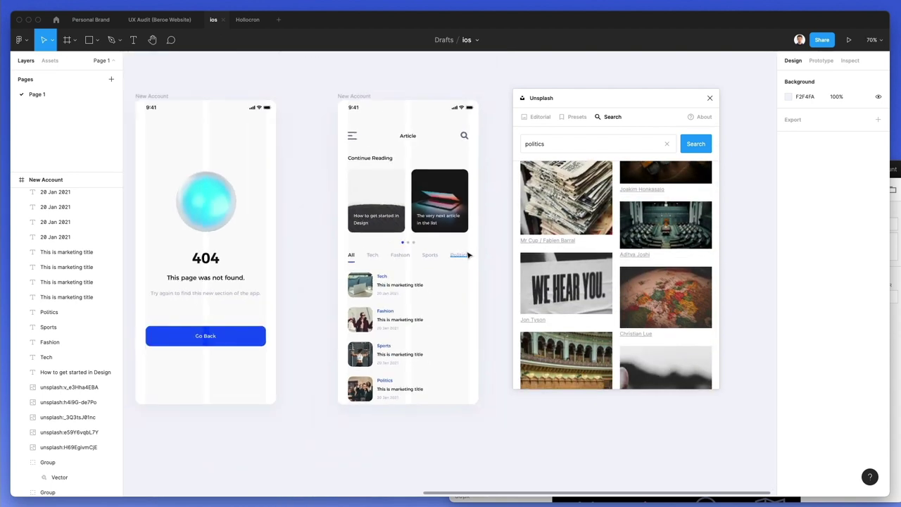
- Retitle the Fashion and Politics cards, e.g. 'This is politics title that is longer'
{"action": "left_click", "coordinate": [412, 316]}
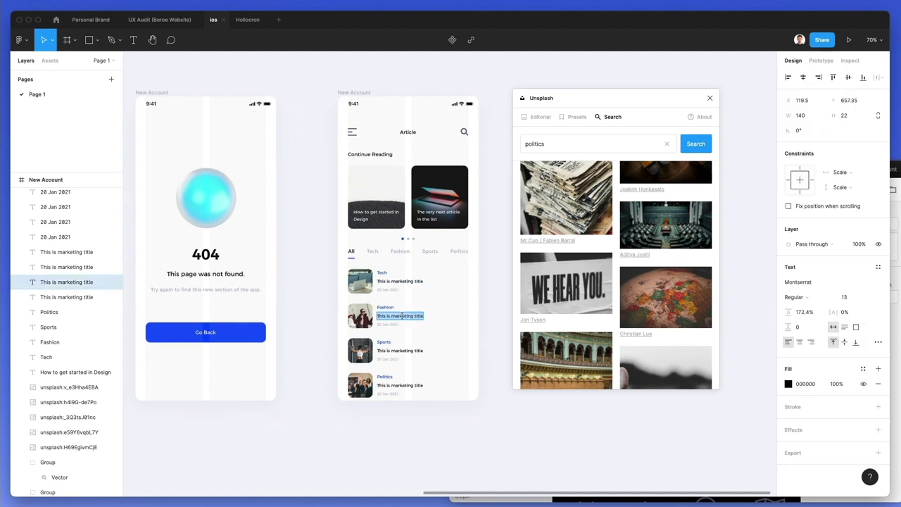
{"action": "type", "text": "fashio"}
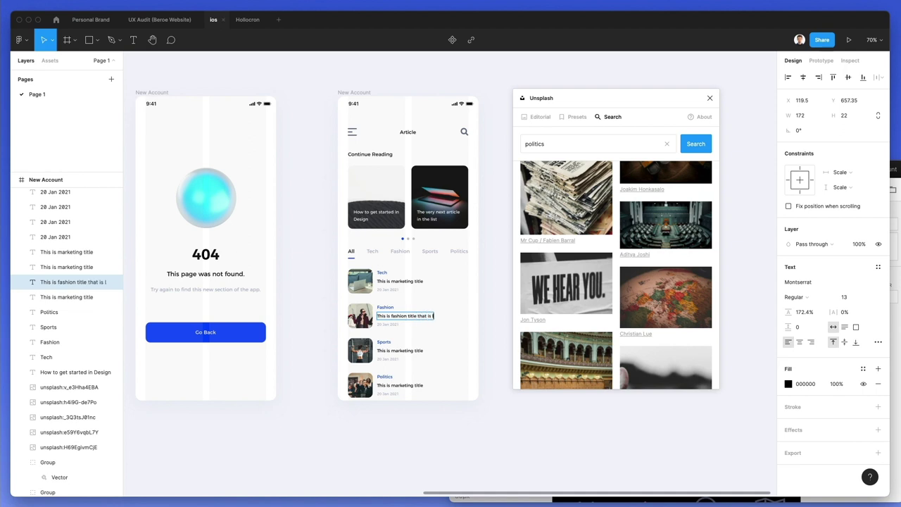
{"action": "key", "text": "super+a"}
{"action": "key", "text": "super+c"}
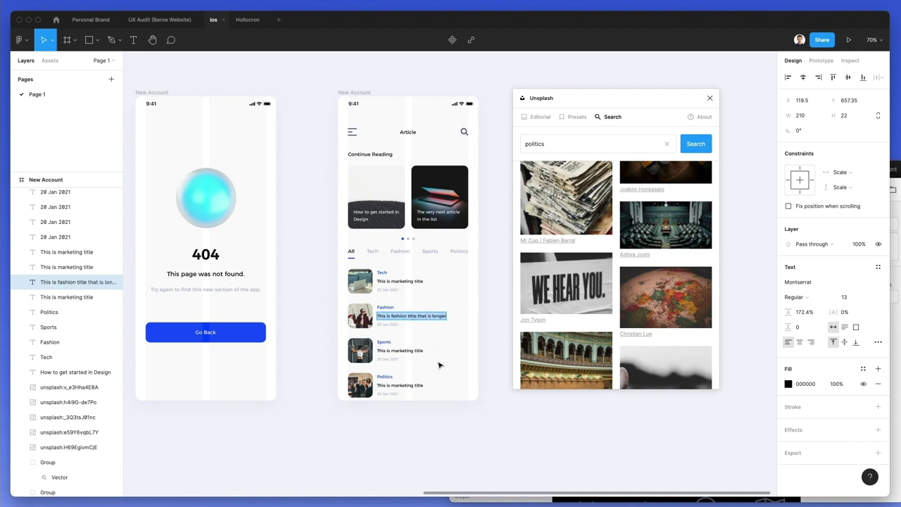
{"action": "double_click", "coordinate": [402, 384]}
{"action": "key", "text": "super+v"}
{"action": "type", "text": "politics"}
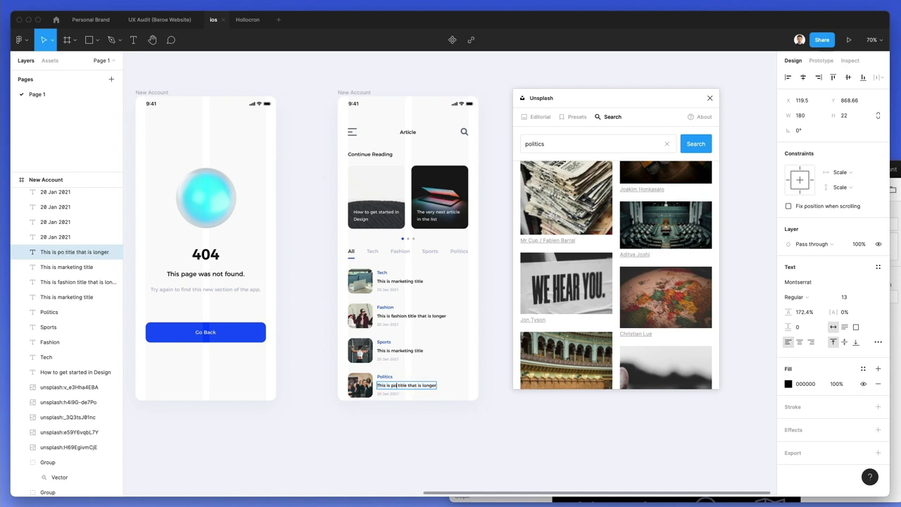
{"action": "key", "text": "Escape"}
{"action": "left_click", "coordinate": [299, 323]}
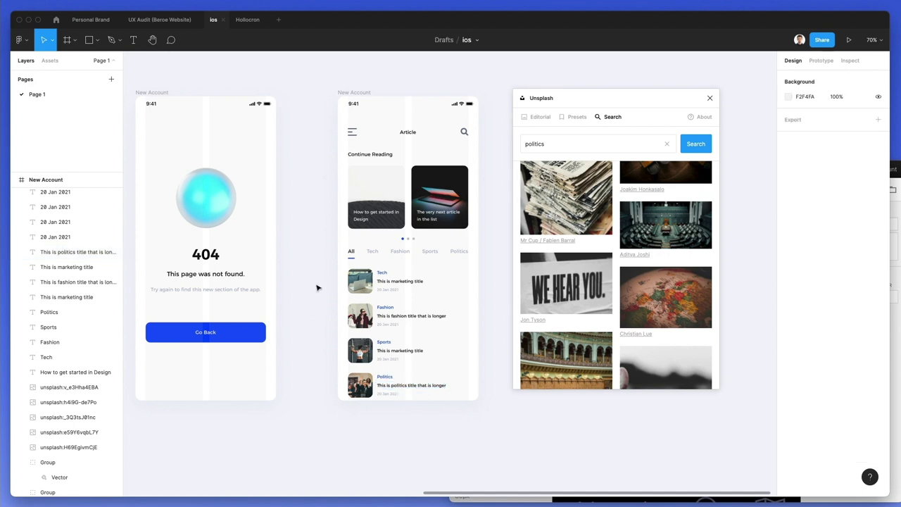
{"action": "scroll", "coordinate": [316, 287], "scroll_direction": "up", "scroll_amount": 1}
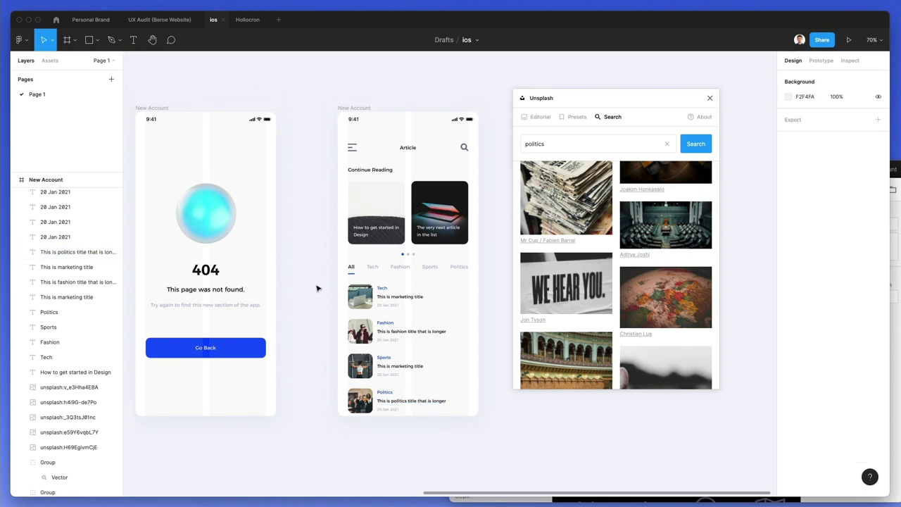
- Close the Unsplash panel and duplicate the article screen frame to its right
{"action": "left_click", "coordinate": [709, 98]}
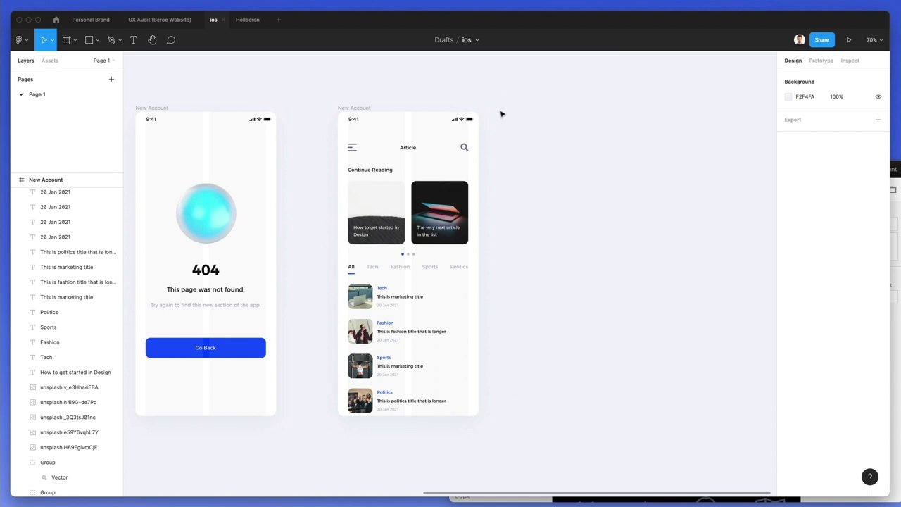
{"action": "left_click", "coordinate": [382, 137]}
{"action": "left_click_drag", "start_coordinate": [382, 137], "coordinate": [579, 135]}
{"action": "left_click", "coordinate": [573, 93]}
{"action": "scroll", "coordinate": [573, 93], "scroll_direction": "down", "scroll_amount": 4}
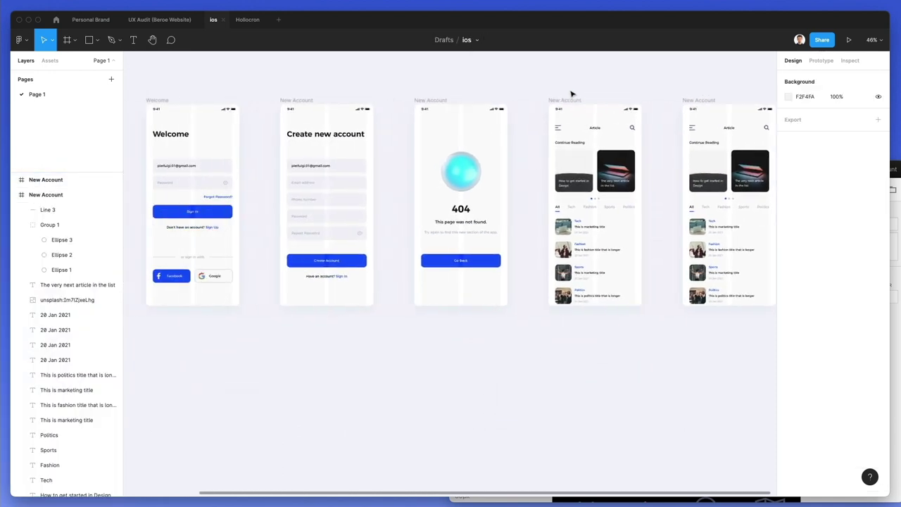
{"action": "scroll", "coordinate": [535, 104], "scroll_direction": "left", "scroll_amount": 3}
{"action": "scroll", "coordinate": [495, 115], "scroll_direction": "up", "scroll_amount": 2}
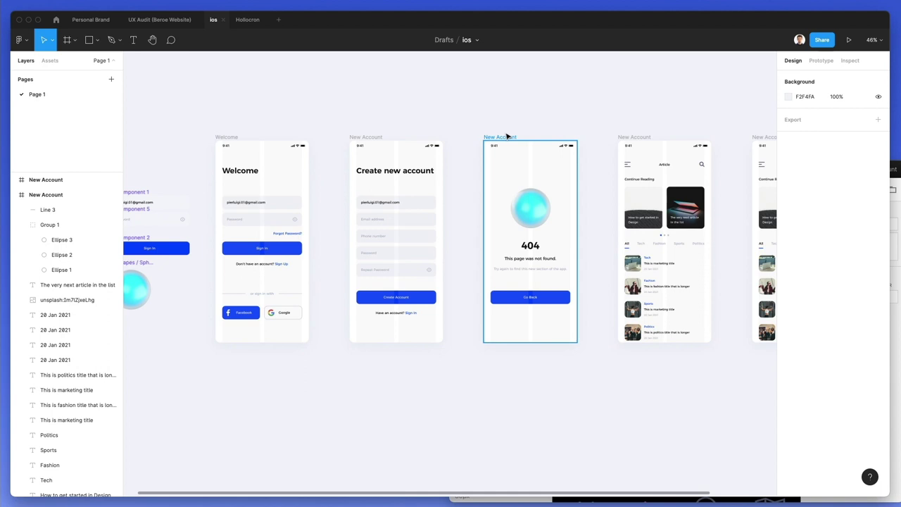
{"action": "scroll", "coordinate": [507, 136], "scroll_direction": "right", "scroll_amount": 3}
- Rename the frames '404 Error' and 'Articles'
{"action": "double_click", "coordinate": [446, 137]}
{"action": "type", "text": "4"}
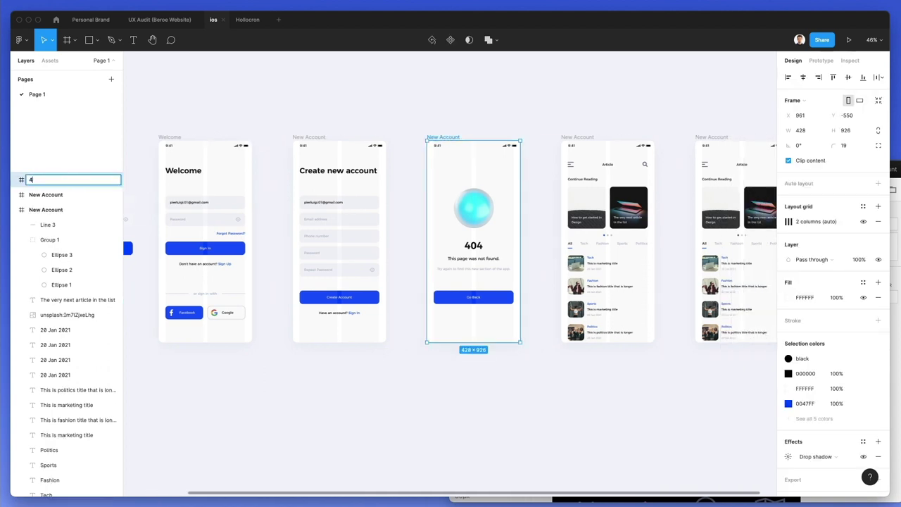
{"action": "type", "text": "04 Error"}
{"action": "key", "text": "Return"}
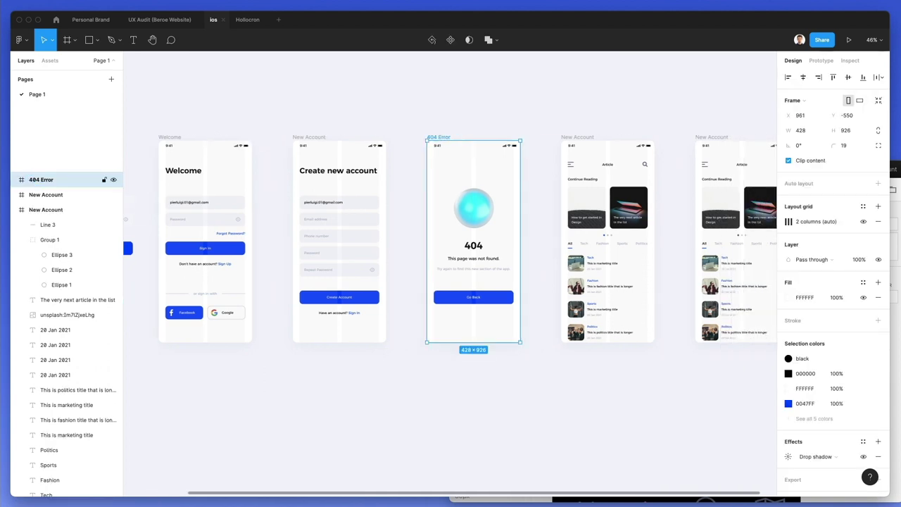
{"action": "double_click", "coordinate": [569, 138]}
{"action": "type", "text": "A"}
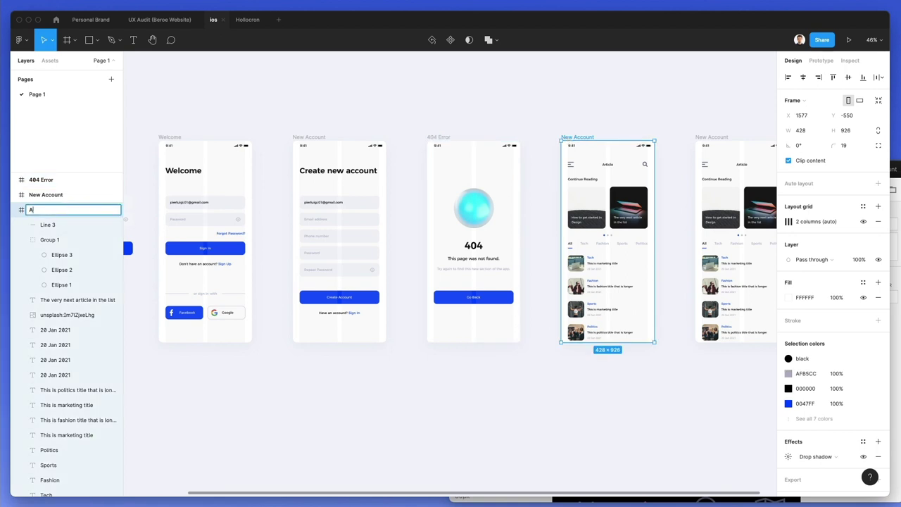
{"action": "type", "text": "rticles"}
{"action": "key", "text": "Return"}
{"action": "scroll", "coordinate": [568, 144], "scroll_direction": "right", "scroll_amount": 10}
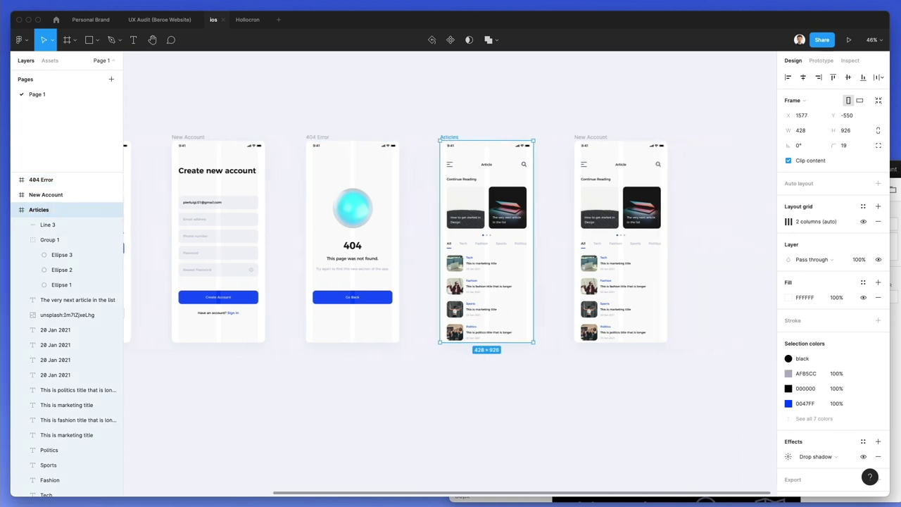
{"action": "scroll", "coordinate": [556, 154], "scroll_direction": "right", "scroll_amount": 3}
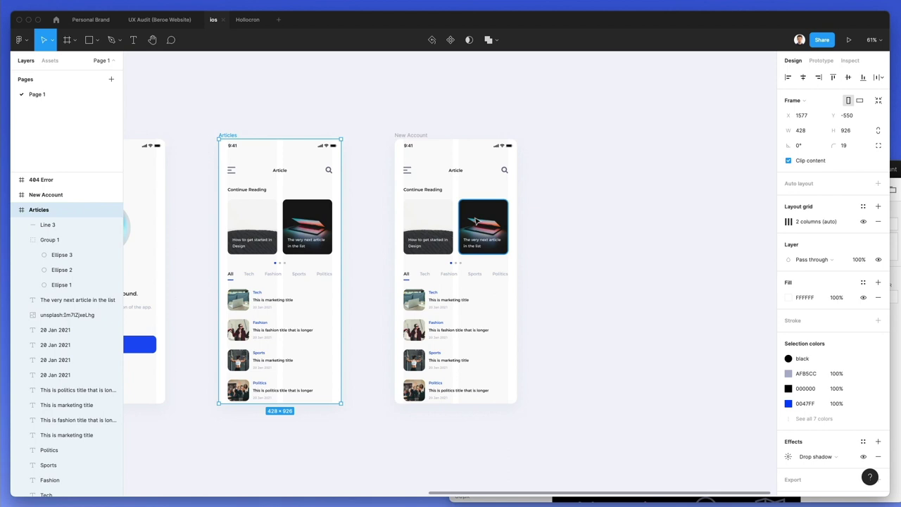
{"action": "scroll", "coordinate": [459, 186], "scroll_direction": "up", "scroll_amount": 10}
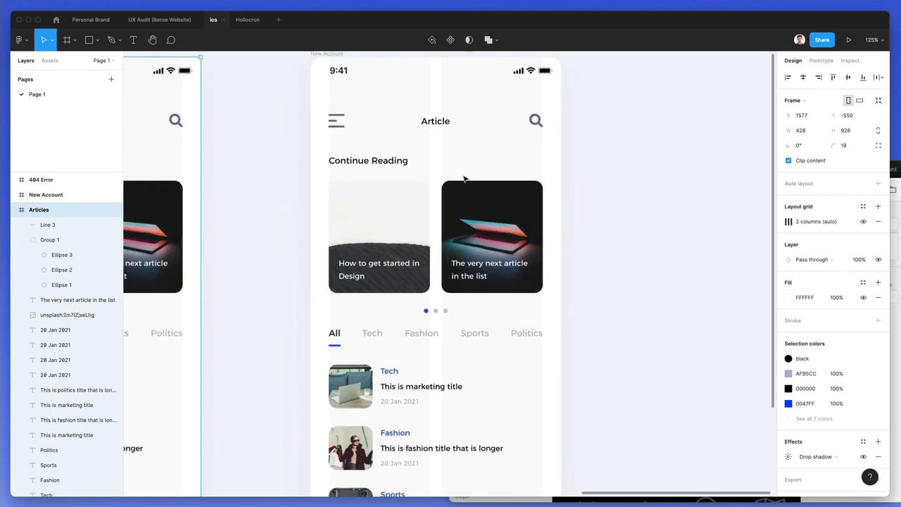
- Change the duplicate screen's header title from 'Article' to 'Comments' and centre it horizontally
{"action": "left_click", "coordinate": [431, 122]}
{"action": "type", "text": "Chat"}
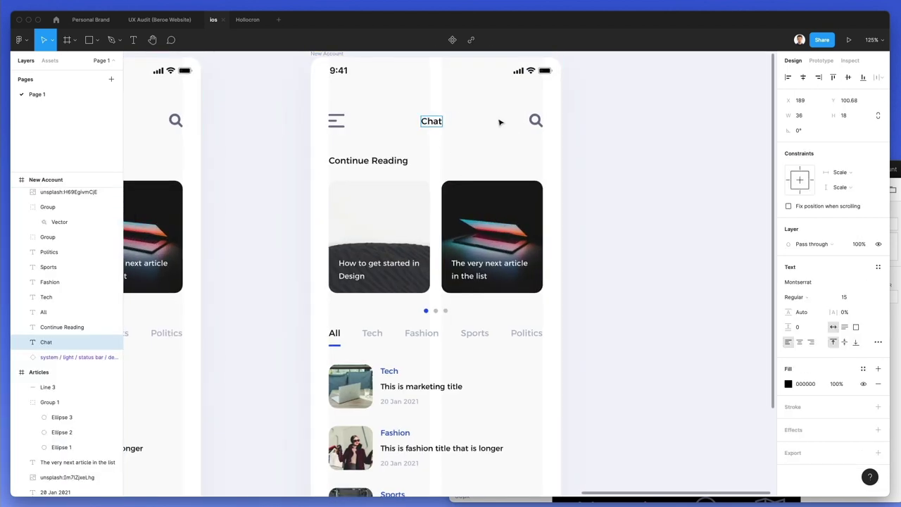
{"action": "key", "text": "Escape"}
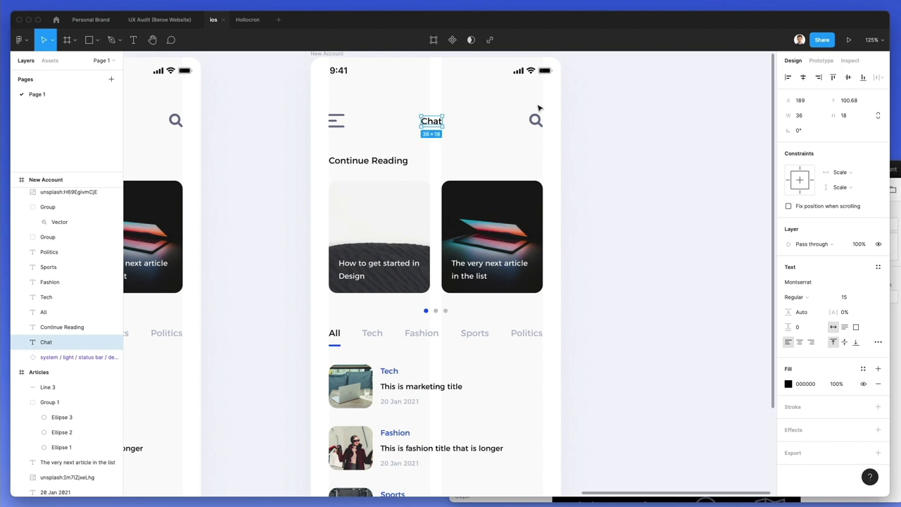
{"action": "left_click", "coordinate": [802, 78]}
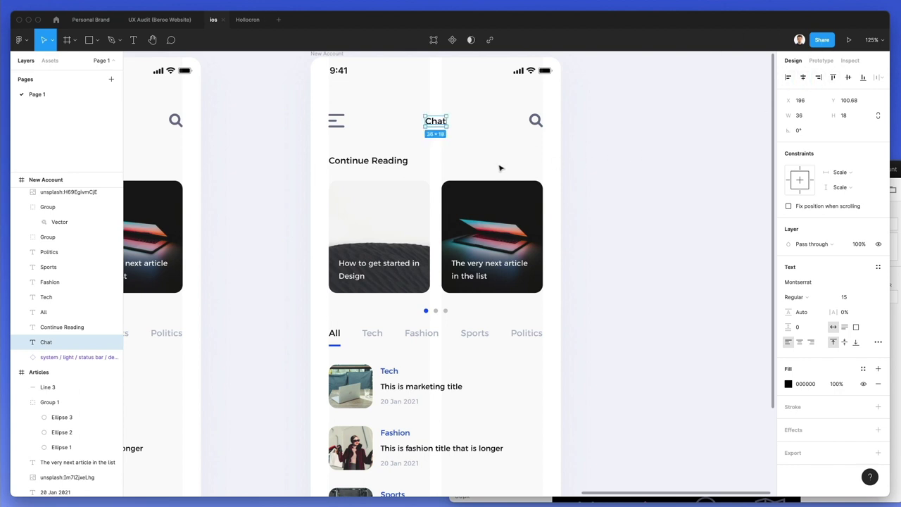
{"action": "double_click", "coordinate": [436, 121]}
{"action": "type", "text": "Comments"}
{"action": "key", "text": "Escape"}
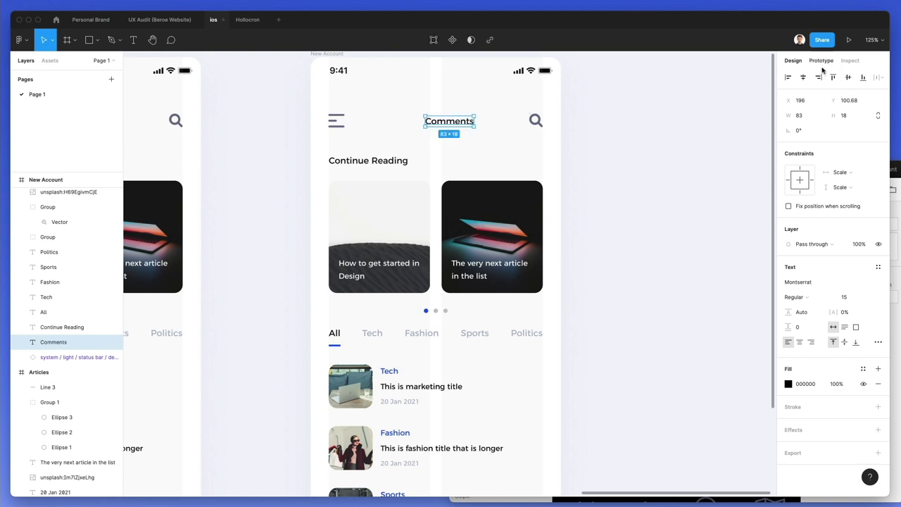
{"action": "left_click", "coordinate": [802, 77]}
{"action": "left_click", "coordinate": [669, 127]}
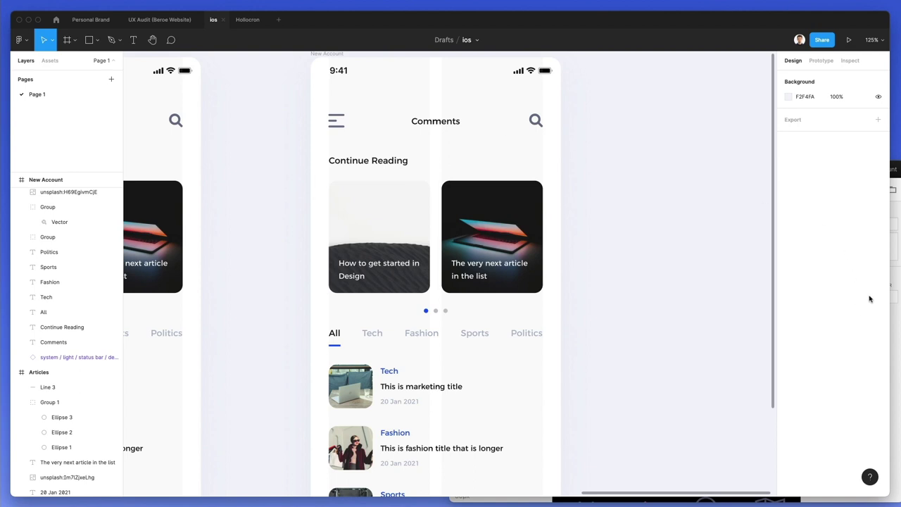
- Search the Nucleo library for 'arrow' and browse the results for a left arrow
{"action": "left_click", "coordinate": [894, 307]}
{"action": "type", "text": "arrow"}
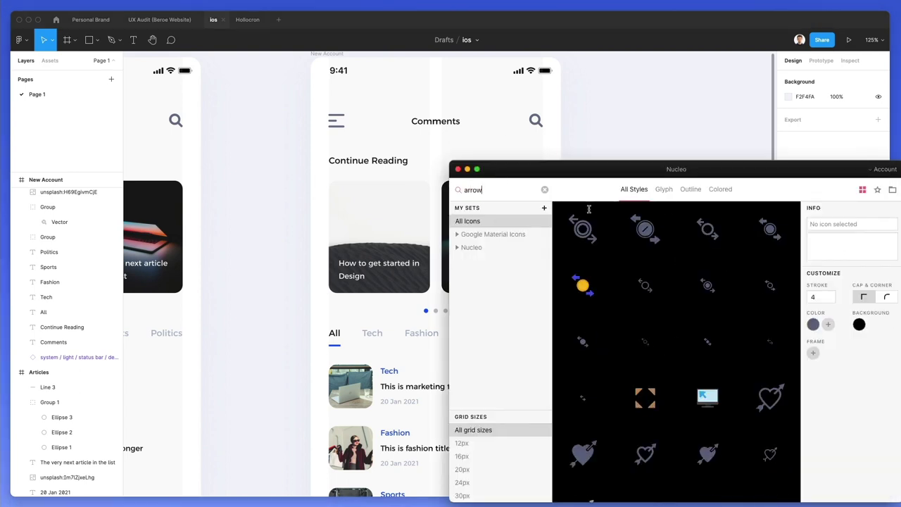
{"action": "scroll", "coordinate": [715, 287], "scroll_direction": "down", "scroll_amount": 10}
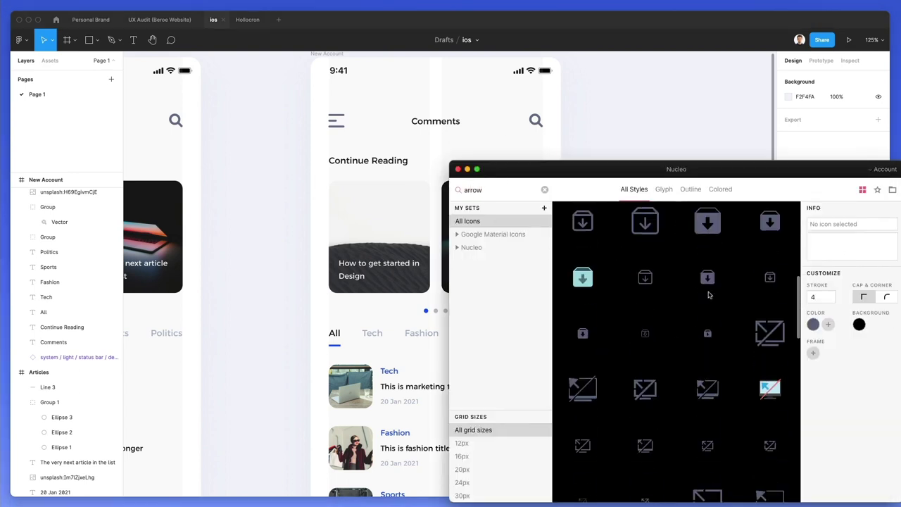
{"action": "scroll", "coordinate": [715, 287], "scroll_direction": "down", "scroll_amount": 10}
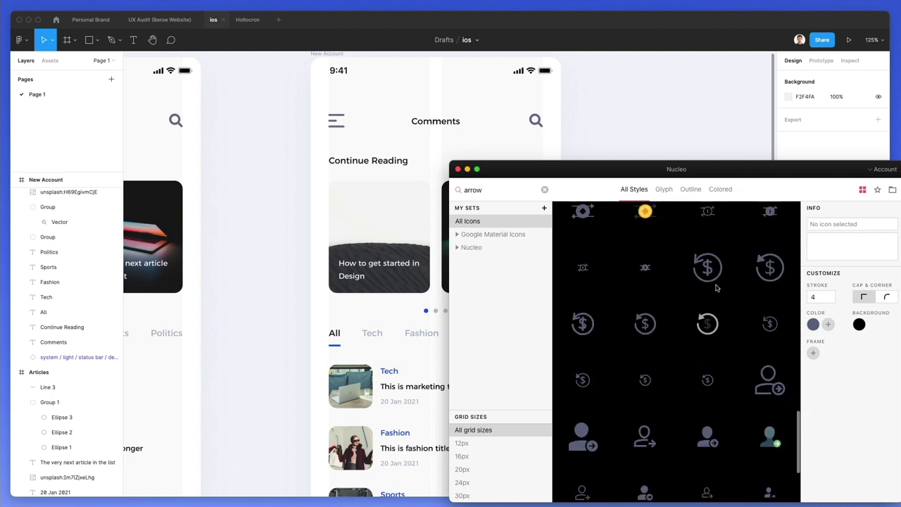
{"action": "scroll", "coordinate": [716, 287], "scroll_direction": "down", "scroll_amount": 5}
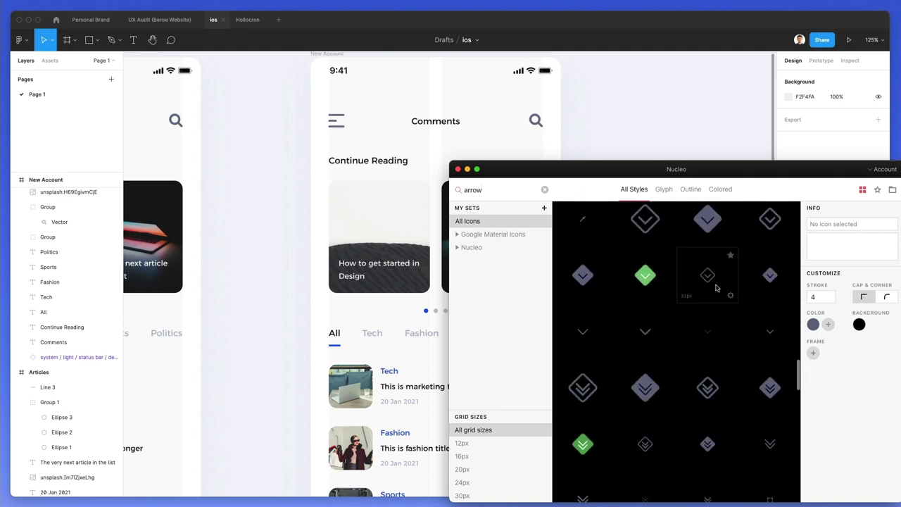
{"action": "scroll", "coordinate": [716, 287], "scroll_direction": "up", "scroll_amount": 3}
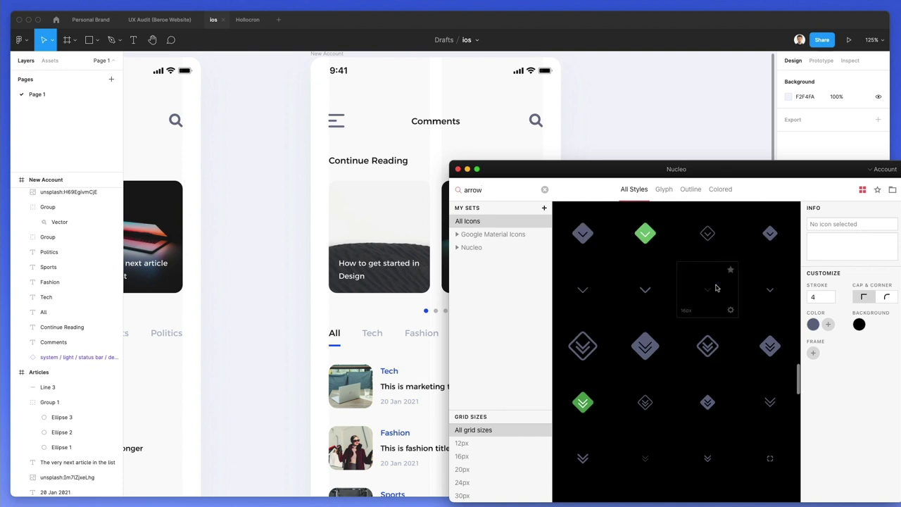
{"action": "scroll", "coordinate": [696, 290], "scroll_direction": "down", "scroll_amount": 7}
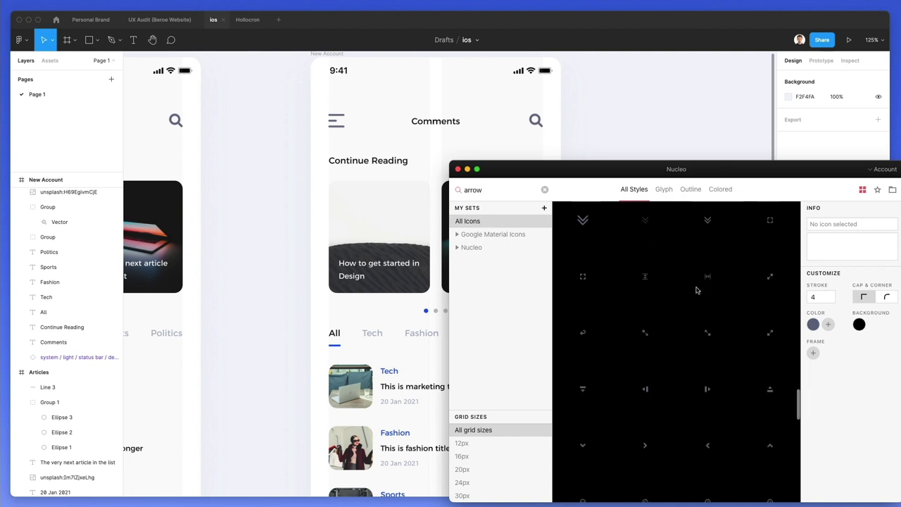
{"action": "scroll", "coordinate": [640, 434], "scroll_direction": "down", "scroll_amount": 3}
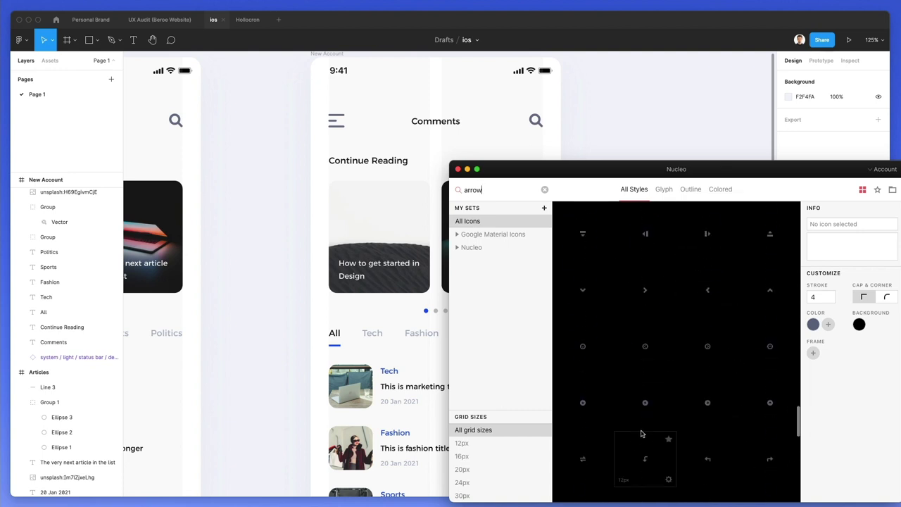
{"action": "scroll", "coordinate": [641, 434], "scroll_direction": "down", "scroll_amount": 3}
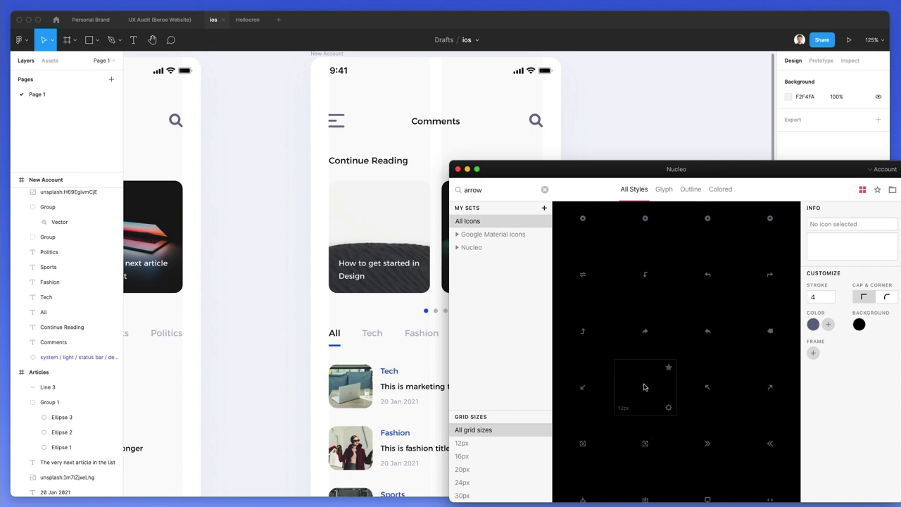
- Replace the header's menu icon with a ~25 px Nucleo back arrow aligned with the heading
{"action": "left_click_drag", "start_coordinate": [356, 124], "coordinate": [374, 175]}
{"action": "scroll", "coordinate": [359, 126], "scroll_direction": "up", "scroll_amount": 5}
{"action": "left_click_drag", "start_coordinate": [380, 139], "coordinate": [333, 142]}
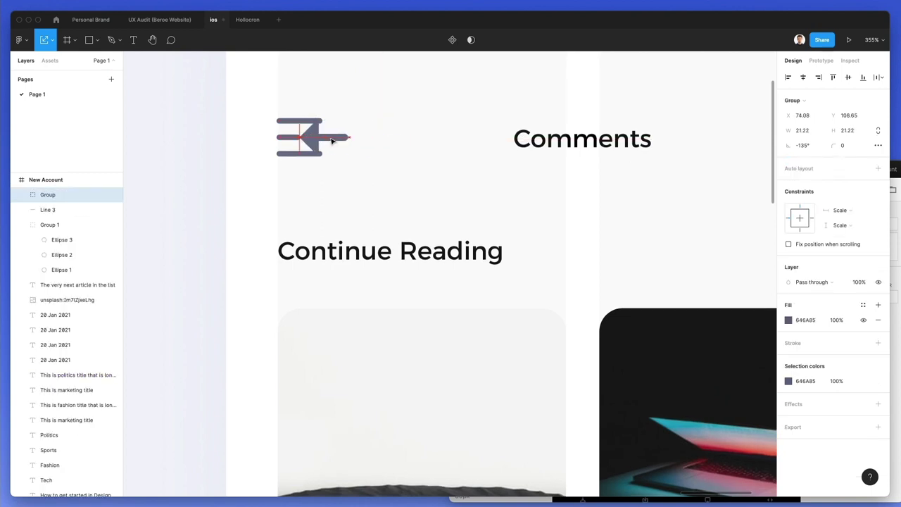
{"action": "key", "text": "Escape"}
{"action": "left_click", "coordinate": [287, 123]}
{"action": "key", "text": "Delete"}
{"action": "left_click_drag", "start_coordinate": [318, 138], "coordinate": [294, 138]}
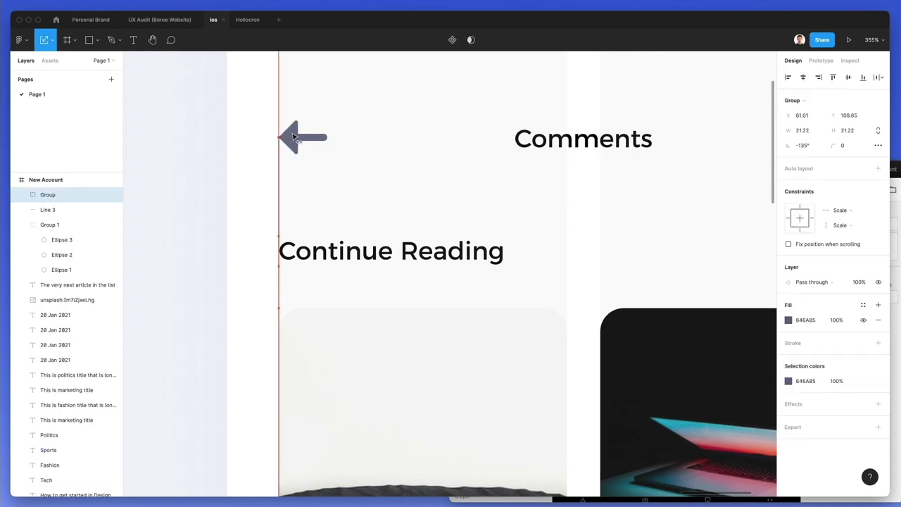
{"action": "scroll", "coordinate": [450, 155], "scroll_direction": "down", "scroll_amount": 5}
{"action": "mouse_move", "coordinate": [373, 145]}
{"action": "left_mouse_down"}
{"action": "mouse_move", "coordinate": [366, 138]}
{"action": "mouse_move", "coordinate": [374, 146]}
{"action": "mouse_move", "coordinate": [365, 150]}
{"action": "mouse_move", "coordinate": [376, 146]}
{"action": "left_mouse_up"}
{"action": "left_click", "coordinate": [433, 136]}
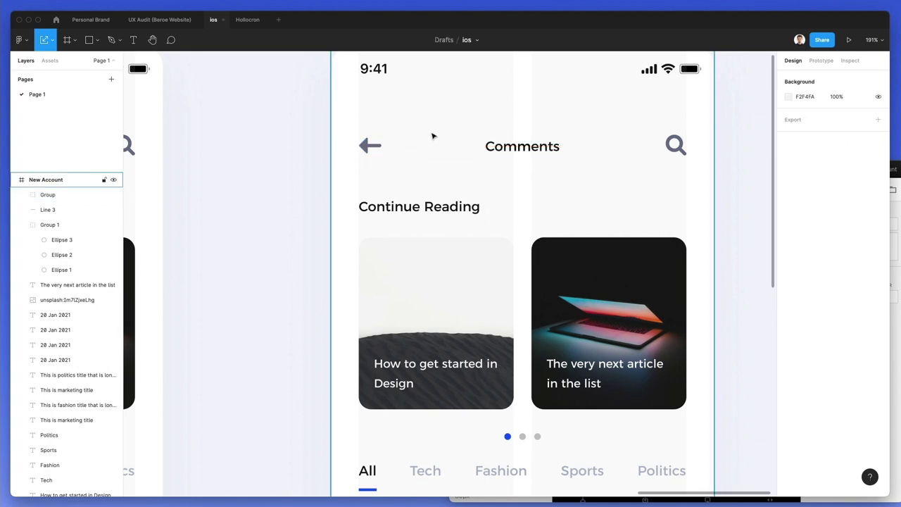
- Delete the article cards, dots and category tabs from the screen
{"action": "scroll", "coordinate": [433, 136], "scroll_direction": "down", "scroll_amount": 3}
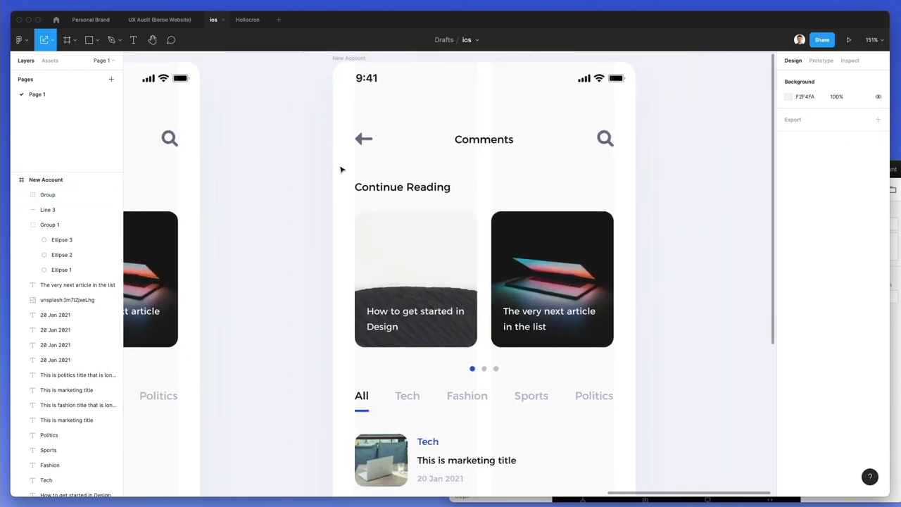
{"action": "scroll", "coordinate": [360, 184], "scroll_direction": "down", "scroll_amount": 3}
{"action": "left_click_drag", "start_coordinate": [317, 150], "coordinate": [642, 345]}
{"action": "key", "text": "Delete"}
{"action": "scroll", "coordinate": [427, 292], "scroll_direction": "down", "scroll_amount": 2}
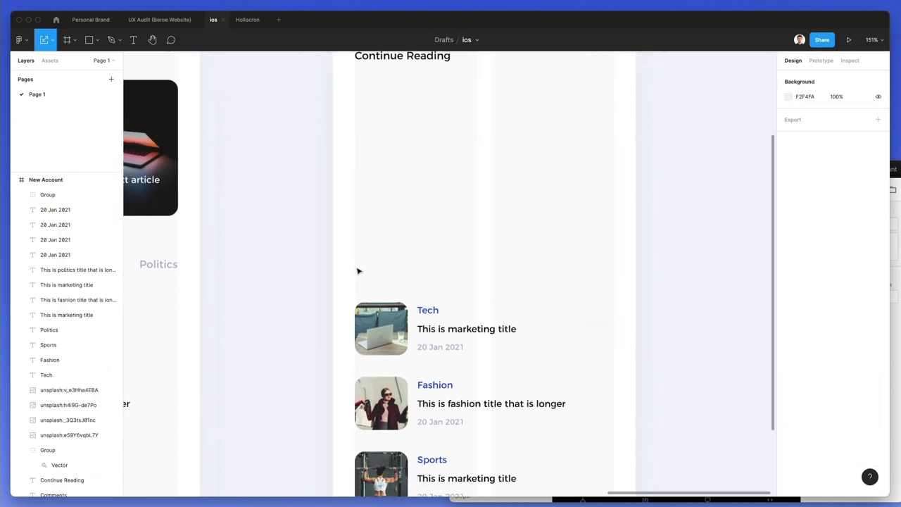
- Delete the Tech label and the extra article list items
{"action": "scroll", "coordinate": [390, 273], "scroll_direction": "down", "scroll_amount": 1}
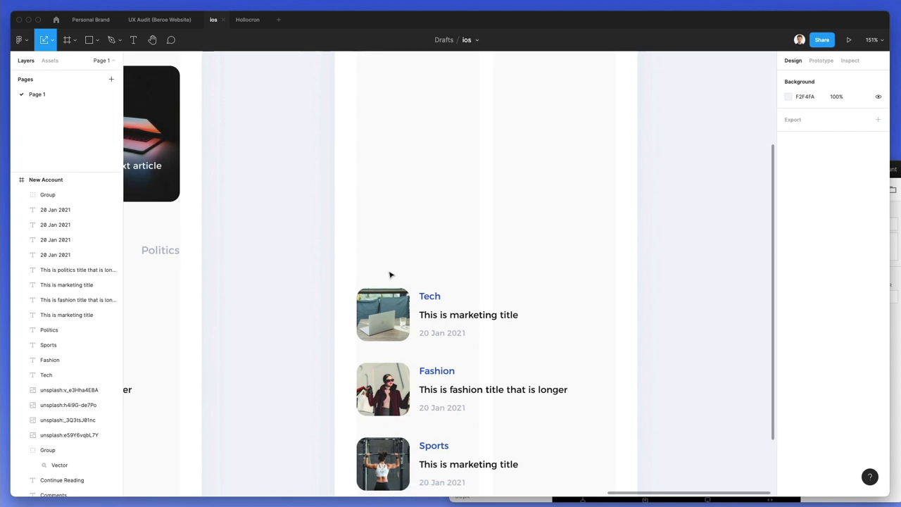
{"action": "scroll", "coordinate": [389, 273], "scroll_direction": "down", "scroll_amount": 5}
{"action": "left_click", "coordinate": [419, 280]}
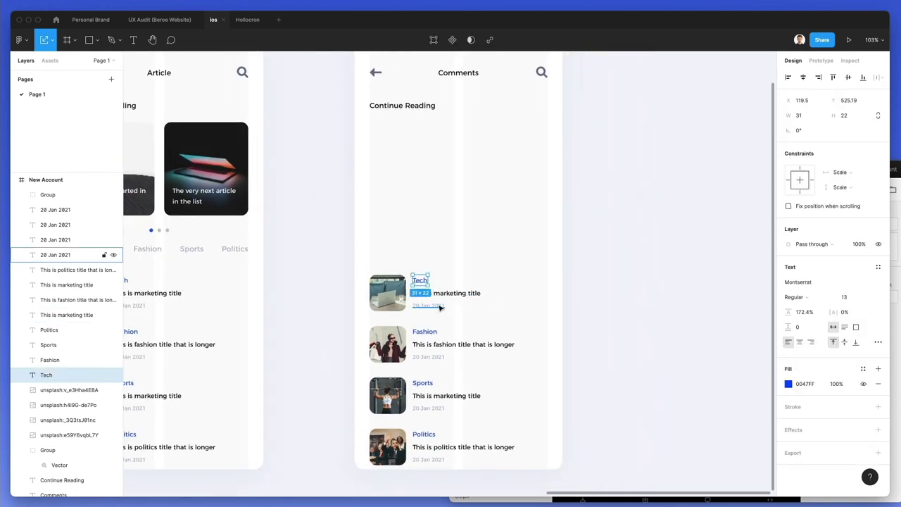
{"action": "key", "text": "Delete"}
{"action": "left_click_drag", "start_coordinate": [496, 309], "coordinate": [358, 467]}
{"action": "key", "text": "Delete"}
{"action": "left_click_drag", "start_coordinate": [374, 266], "coordinate": [454, 310]}
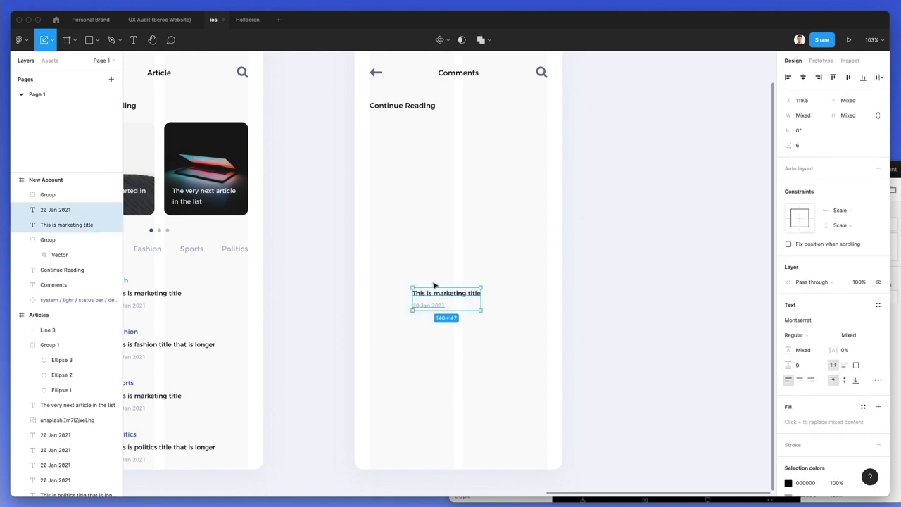
{"action": "key", "text": "Escape"}
- Replace the 'Continue Reading' text with the commenter's name
{"action": "double_click", "coordinate": [405, 106]}
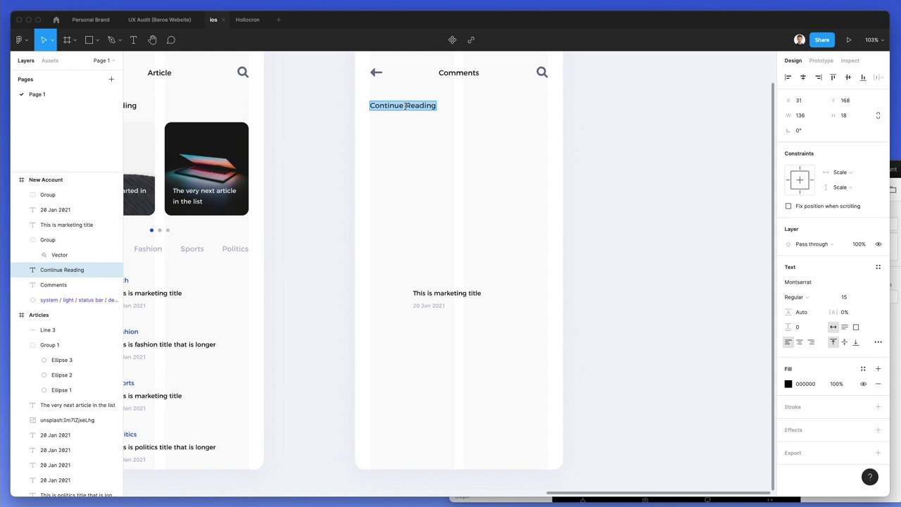
{"action": "type", "text": "Andrew Rossi"}
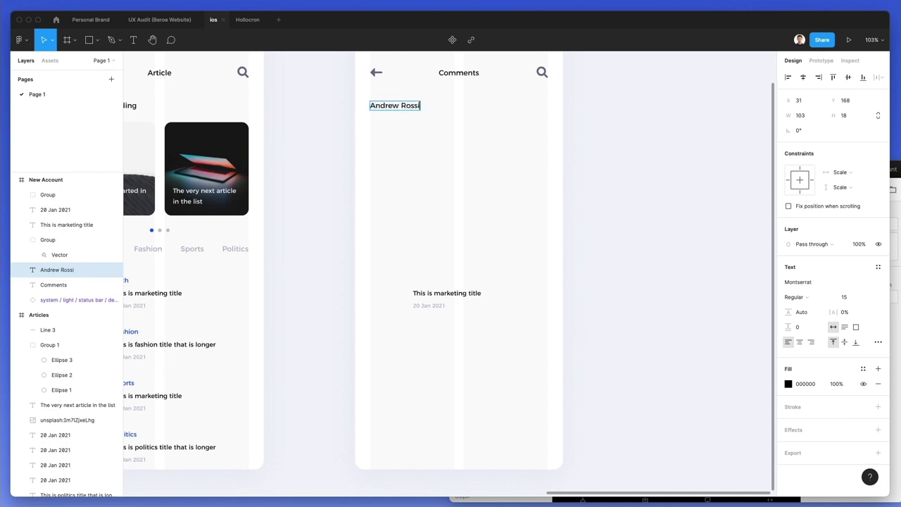
{"action": "left_click", "coordinate": [443, 123]}
{"action": "left_click_drag", "start_coordinate": [388, 106], "coordinate": [421, 124]}
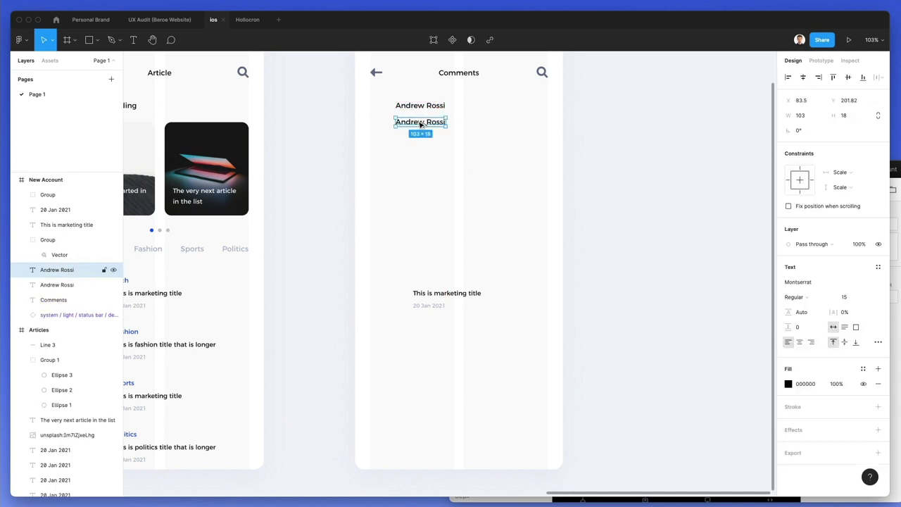
{"action": "key", "text": "ctrl+z"}
- Move the title and date under the name and rewrite the title as the comment text
{"action": "left_click_drag", "start_coordinate": [439, 293], "coordinate": [420, 119]}
{"action": "key", "text": "ctrl+z"}
{"action": "left_click_drag", "start_coordinate": [386, 234], "coordinate": [483, 350]}
{"action": "left_click_drag", "start_coordinate": [455, 301], "coordinate": [475, 115]}
{"action": "left_click", "coordinate": [458, 119]}
{"action": "double_click", "coordinate": [451, 117]}
{"action": "type", "text": "T"}
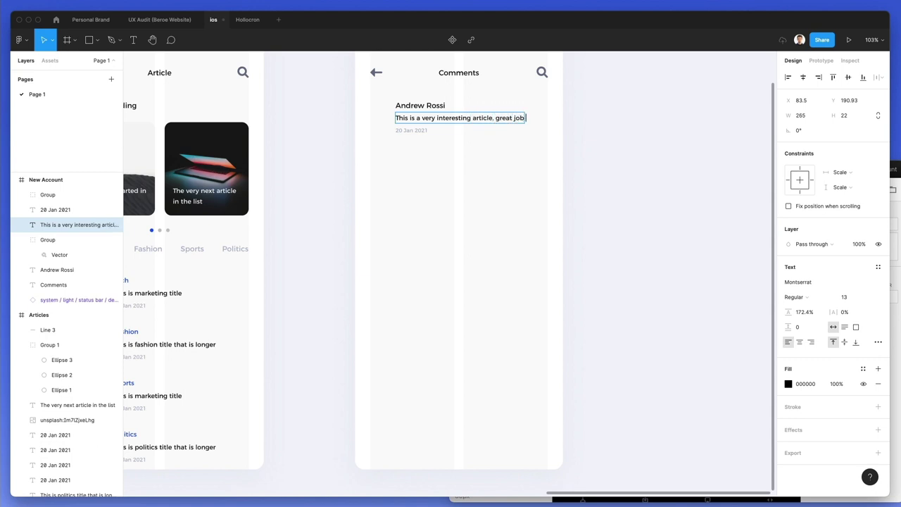
{"action": "left_click", "coordinate": [491, 186]}
{"action": "scroll", "coordinate": [491, 186], "scroll_direction": "left", "scroll_amount": 1}
{"action": "scroll", "coordinate": [414, 203], "scroll_direction": "up", "scroll_amount": 5}
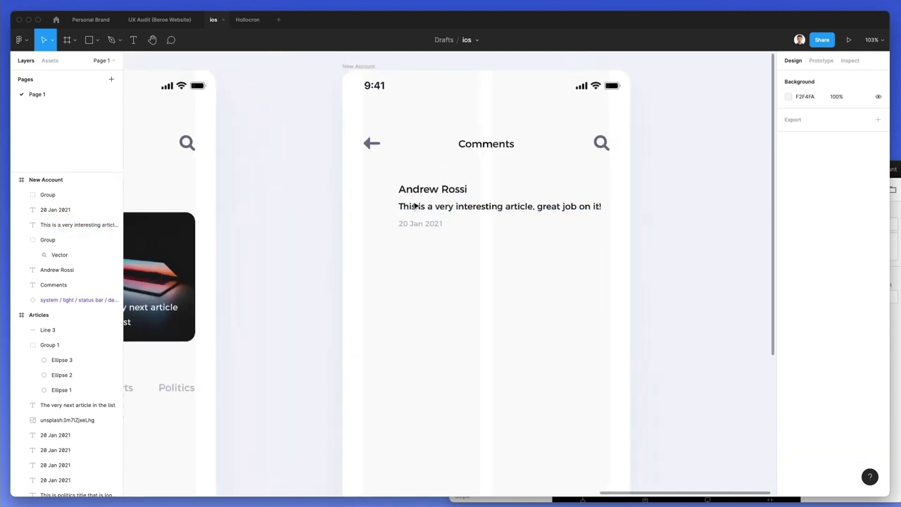
- Draw the avatar circle to the left of the commenter's name
{"action": "key", "text": "o"}
{"action": "left_click_drag", "start_coordinate": [360, 181], "coordinate": [384, 204]}
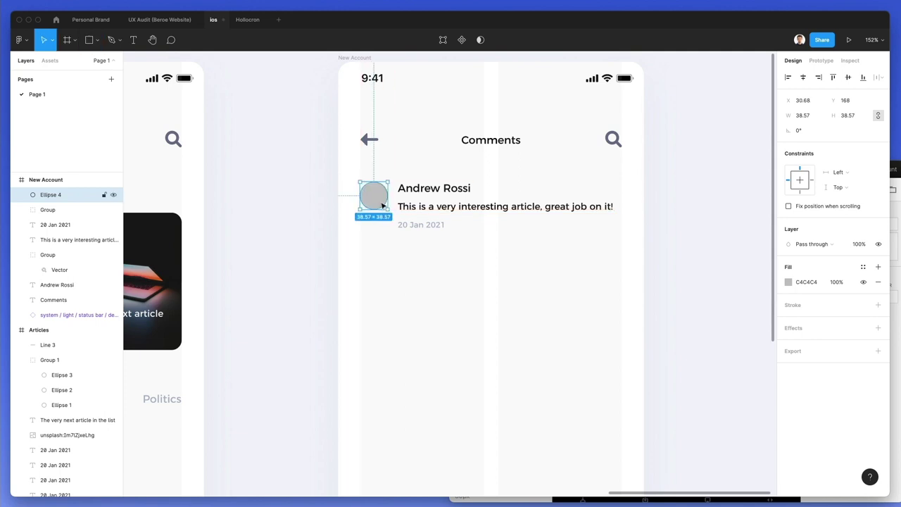
{"action": "left_click", "coordinate": [446, 255]}
{"action": "scroll", "coordinate": [446, 254], "scroll_direction": "down", "scroll_amount": 1}
{"action": "scroll", "coordinate": [445, 246], "scroll_direction": "down", "scroll_amount": 3}
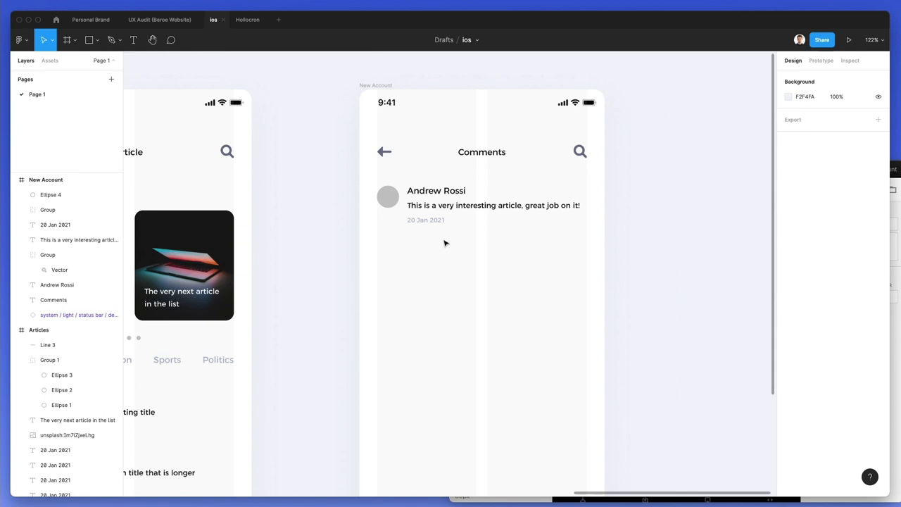
- Draw a divider line under the comment and give it the date's grey colour
{"action": "key", "text": "l"}
{"action": "left_click_drag", "start_coordinate": [378, 231], "coordinate": [585, 233]}
{"action": "key", "text": "Down"}
{"action": "key", "text": "Down"}
{"action": "key", "text": "Down"}
{"action": "key", "text": "Down"}
{"action": "key", "text": "Down"}
{"action": "key", "text": "Down"}
{"action": "key", "text": "Down"}
{"action": "key", "text": "Down"}
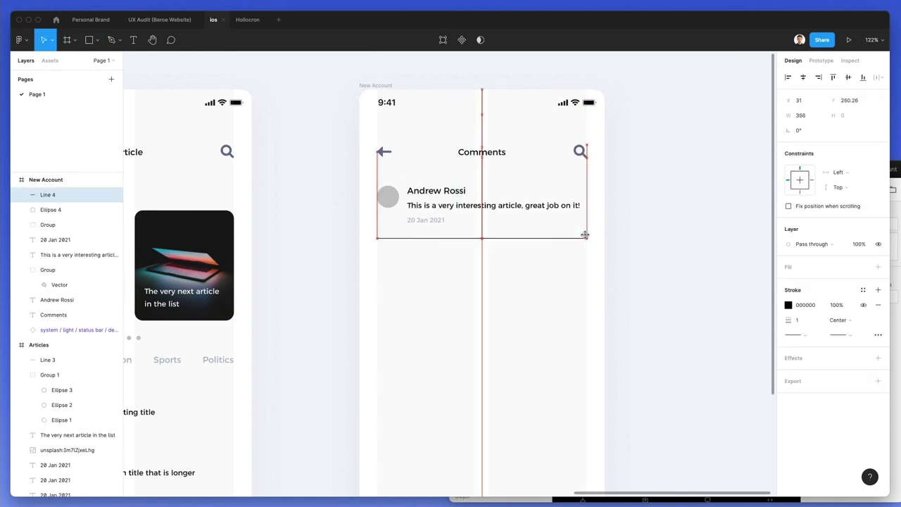
{"action": "scroll", "coordinate": [441, 230], "scroll_direction": "up", "scroll_amount": 1}
{"action": "scroll", "coordinate": [440, 230], "scroll_direction": "up", "scroll_amount": 5}
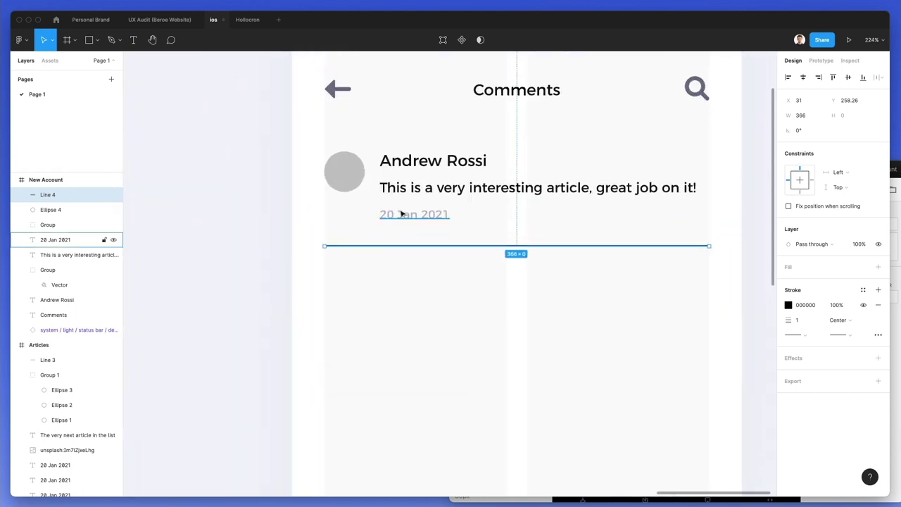
{"action": "key", "text": "i"}
{"action": "left_click", "coordinate": [404, 207]}
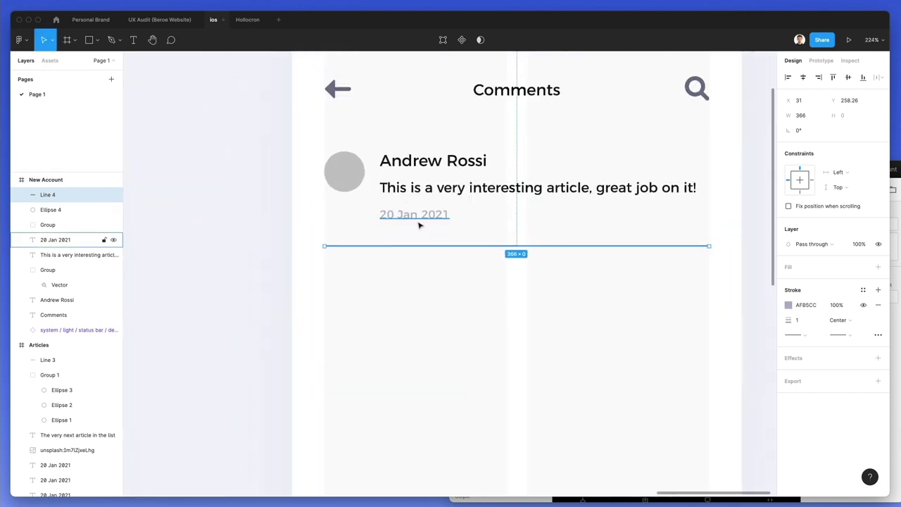
{"action": "key", "text": "Escape"}
{"action": "scroll", "coordinate": [489, 284], "scroll_direction": "down", "scroll_amount": 2}
{"action": "scroll", "coordinate": [494, 272], "scroll_direction": "down", "scroll_amount": 2}
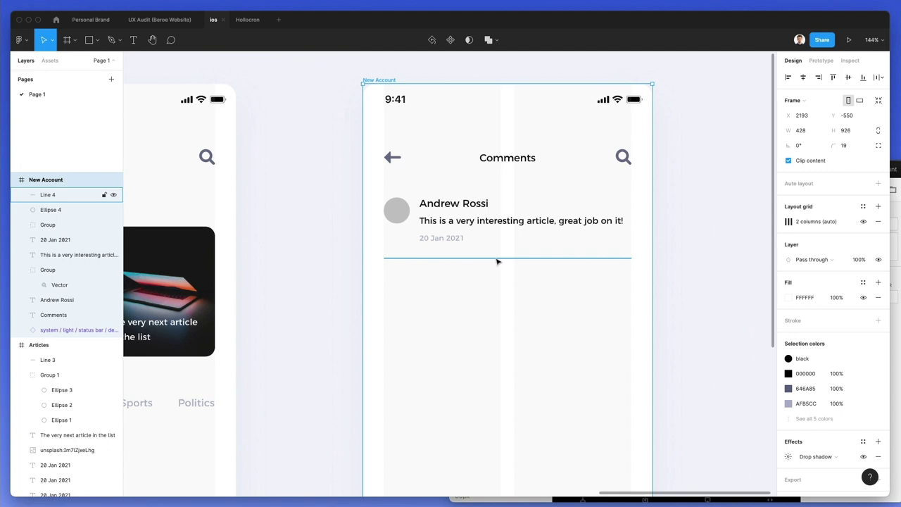
- Set the divider line (Line 4) to 50% opacity and nudge it up slightly
{"action": "left_click", "coordinate": [496, 259]}
{"action": "key", "text": "5"}
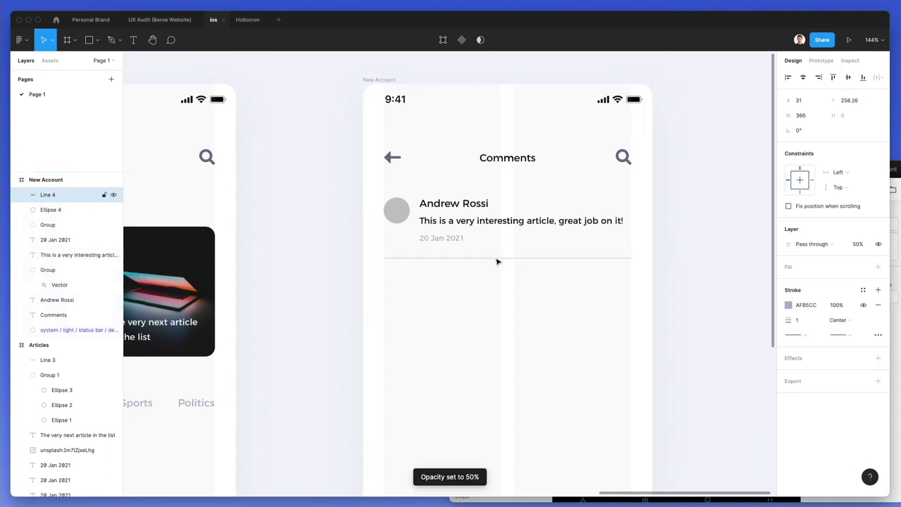
{"action": "left_click", "coordinate": [519, 280]}
{"action": "scroll", "coordinate": [508, 278], "scroll_direction": "right", "scroll_amount": 1}
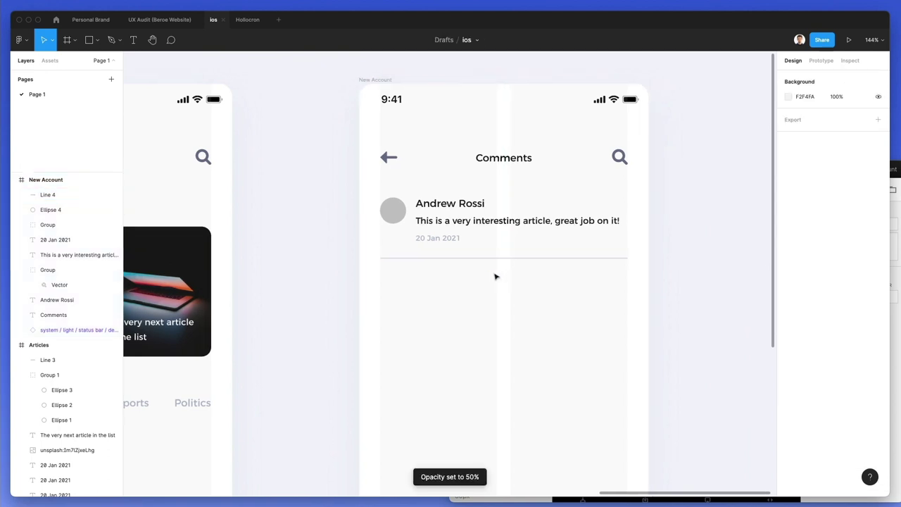
{"action": "left_click", "coordinate": [455, 259]}
{"action": "key", "text": "Up"}
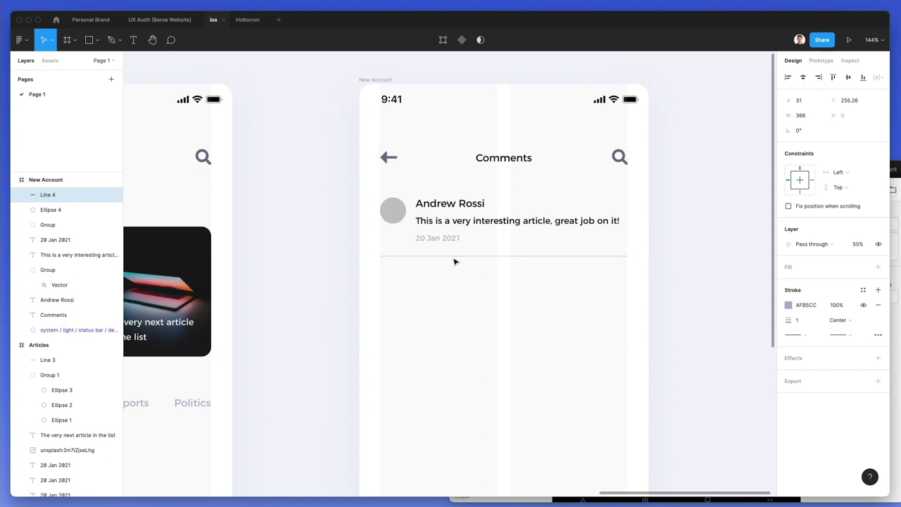
{"action": "scroll", "coordinate": [455, 262], "scroll_direction": "right", "scroll_amount": 5}
- Move the name, comment and date right and enlarge Ellipse 4 to about 51×51
{"action": "left_click", "coordinate": [280, 204]}
{"action": "left_click", "coordinate": [340, 177]}
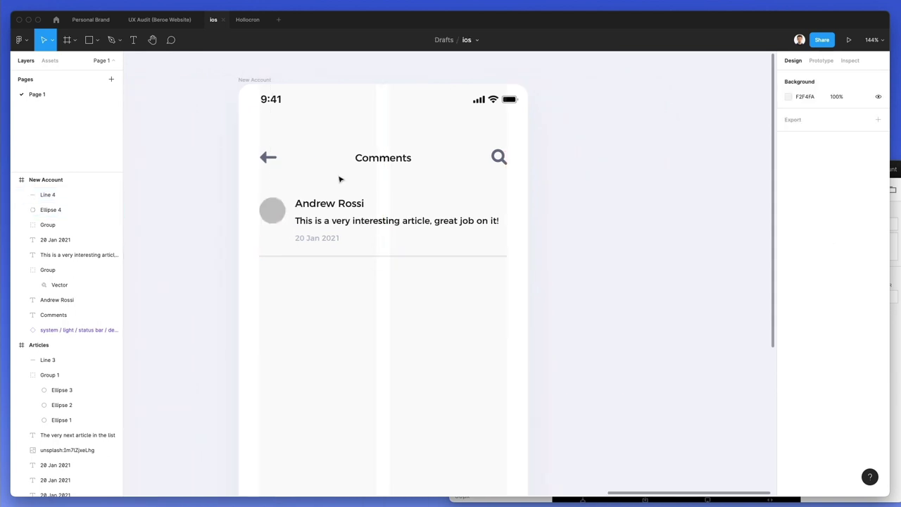
{"action": "left_click_drag", "start_coordinate": [312, 190], "coordinate": [293, 228]}
{"action": "left_click", "coordinate": [273, 210]}
{"action": "left_click", "coordinate": [324, 283]}
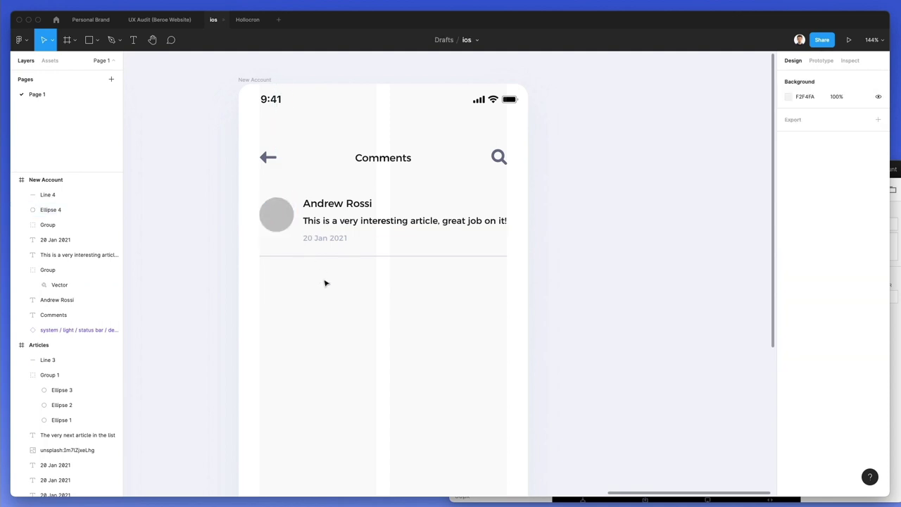
{"action": "scroll", "coordinate": [326, 232], "scroll_direction": "down", "scroll_amount": 3}
{"action": "left_click", "coordinate": [285, 162]}
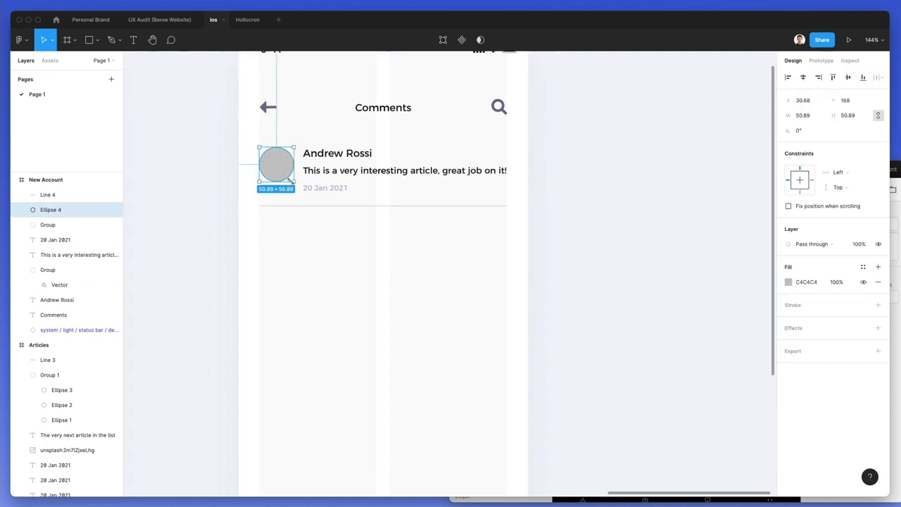
- Marquee-select all the comment row's layers, then clear the selection
{"action": "left_click_drag", "start_coordinate": [289, 181], "coordinate": [290, 182]}
{"action": "left_click_drag", "start_coordinate": [233, 145], "coordinate": [518, 252]}
{"action": "scroll", "coordinate": [374, 184], "scroll_direction": "down", "scroll_amount": 5}
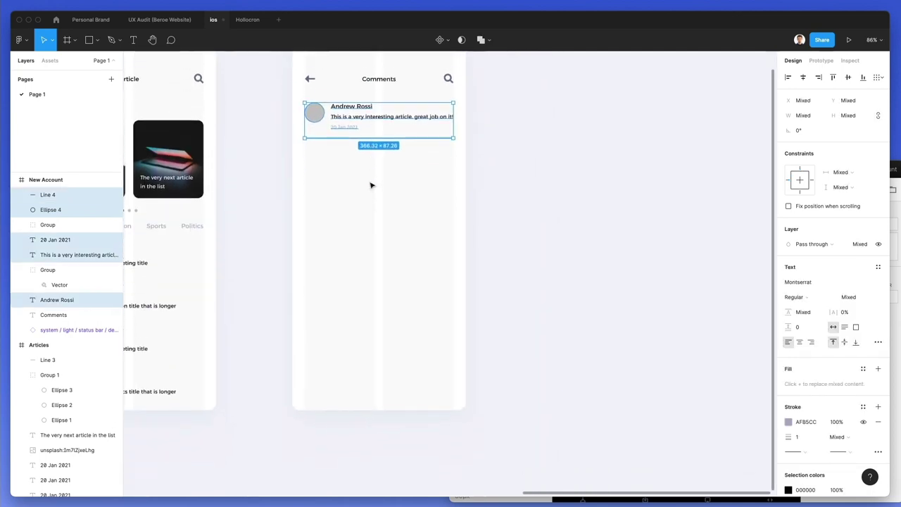
{"action": "left_click", "coordinate": [397, 213]}
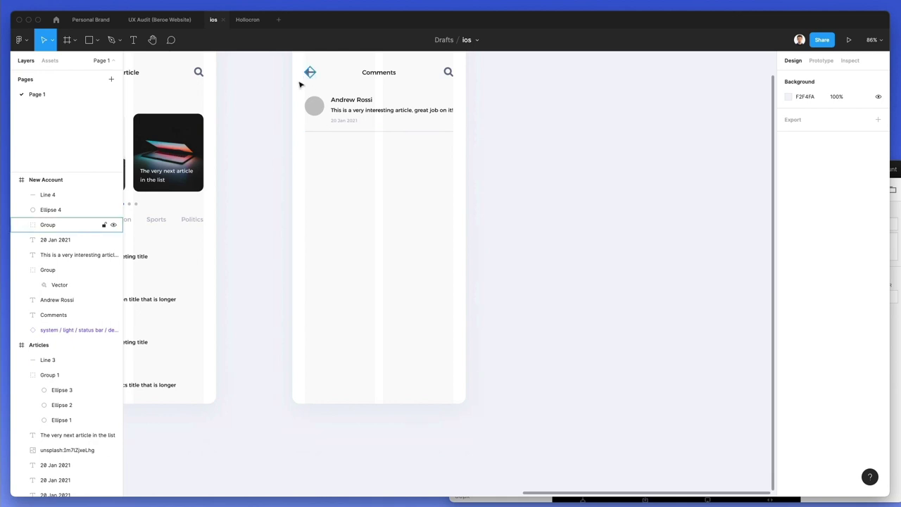
{"action": "left_click_drag", "start_coordinate": [288, 93], "coordinate": [437, 208]}
{"action": "left_click", "coordinate": [436, 208]}
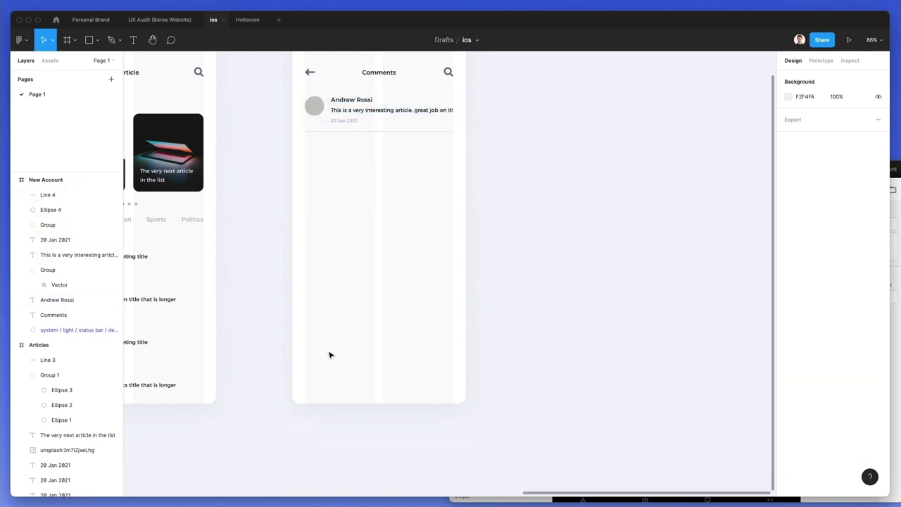
- Draw a 428-wide bar along the frame's bottom and fill it with sampled white
{"action": "key", "text": "r"}
{"action": "left_click_drag", "start_coordinate": [291, 376], "coordinate": [463, 402]}
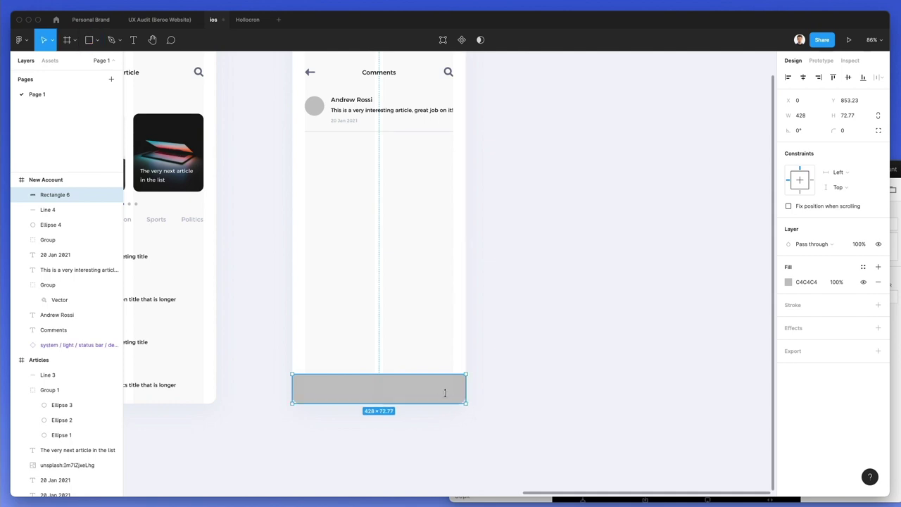
{"action": "left_click", "coordinate": [303, 310]}
- Give the bottom bar a soft drop shadow with its blur raised to 34
{"action": "left_click", "coordinate": [794, 328]}
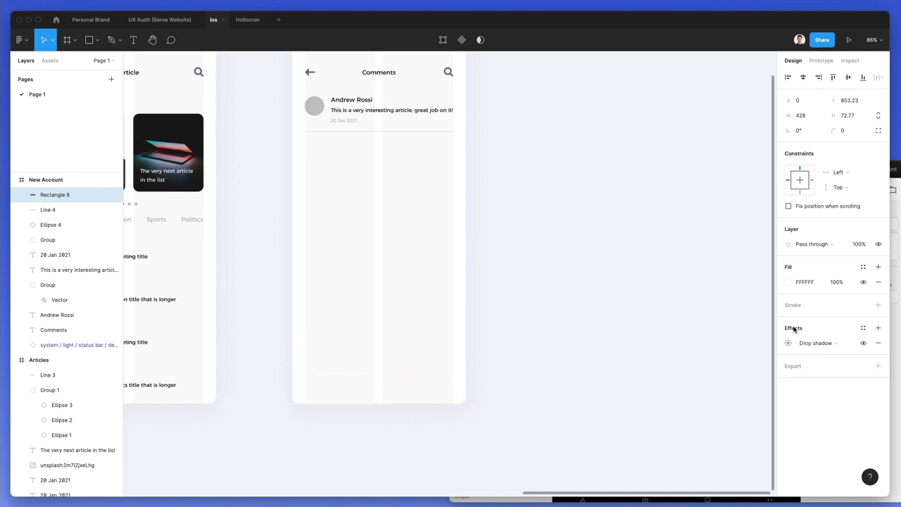
{"action": "left_click", "coordinate": [789, 344]}
{"action": "left_click", "coordinate": [745, 367]}
{"action": "key", "text": "shift+Up"}
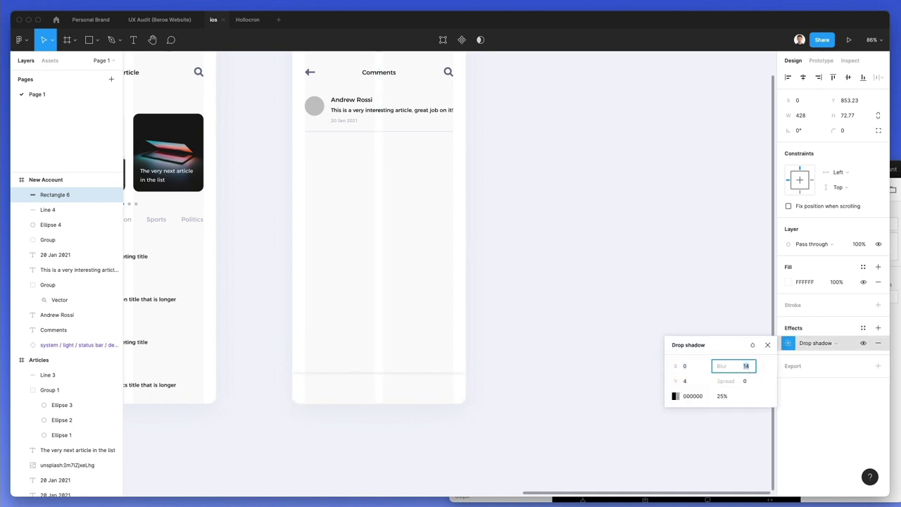
{"action": "key", "text": "shift+Up"}
{"action": "key", "text": "shift+Up"}
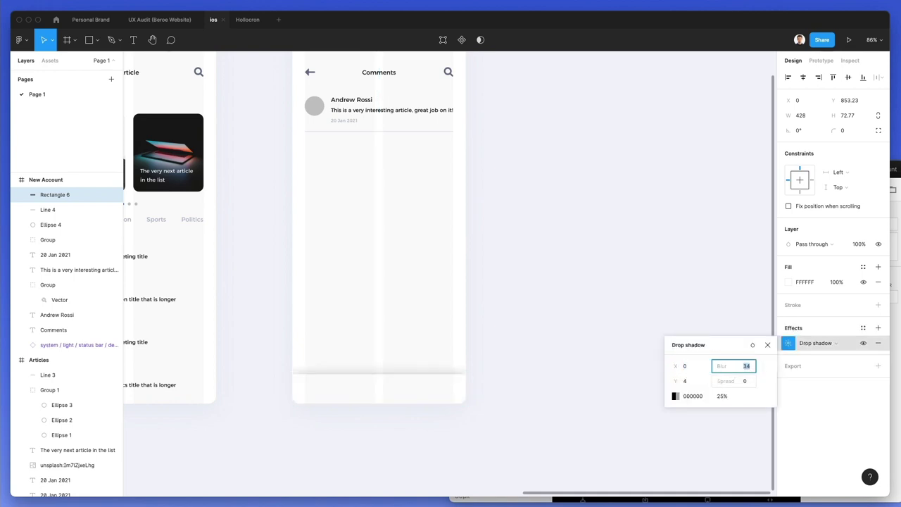
{"action": "left_click", "coordinate": [721, 395]}
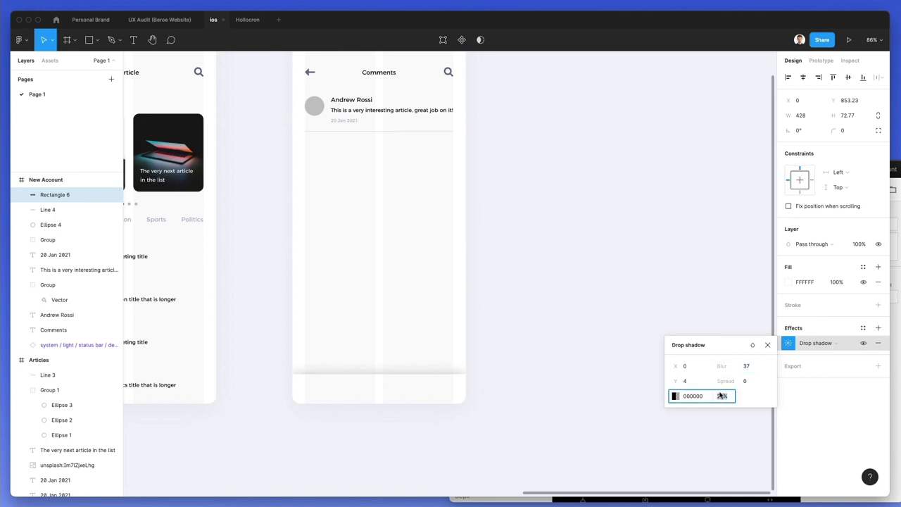
{"action": "left_click", "coordinate": [535, 296]}
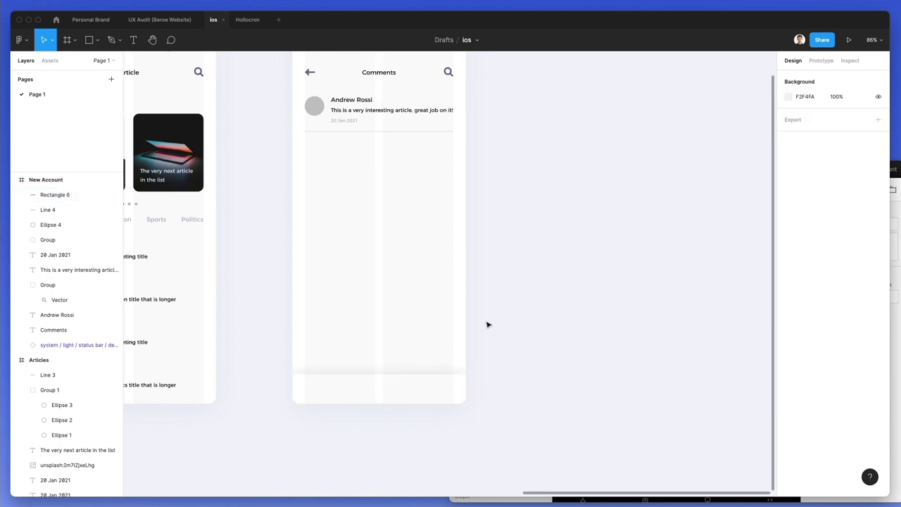
- Duplicate the comment text into the bar and rewrite it as 'Write your comment'
{"action": "scroll", "coordinate": [465, 330], "scroll_direction": "up", "scroll_amount": 5}
{"action": "left_click_drag", "start_coordinate": [275, 86], "coordinate": [271, 378]}
{"action": "scroll", "coordinate": [282, 394], "scroll_direction": "down", "scroll_amount": 5}
{"action": "key", "text": "Return"}
{"action": "type", "text": "Write your comment"}
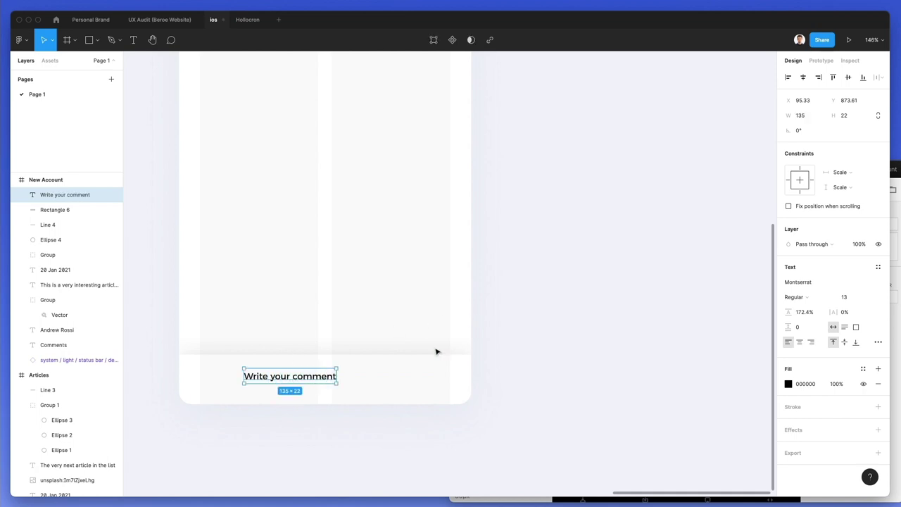
{"action": "mouse_move", "coordinate": [243, 374]}
{"action": "left_mouse_down"}
{"action": "mouse_move", "coordinate": [258, 382]}
{"action": "mouse_move", "coordinate": [240, 380]}
{"action": "left_mouse_up"}
{"action": "key", "text": "Escape"}
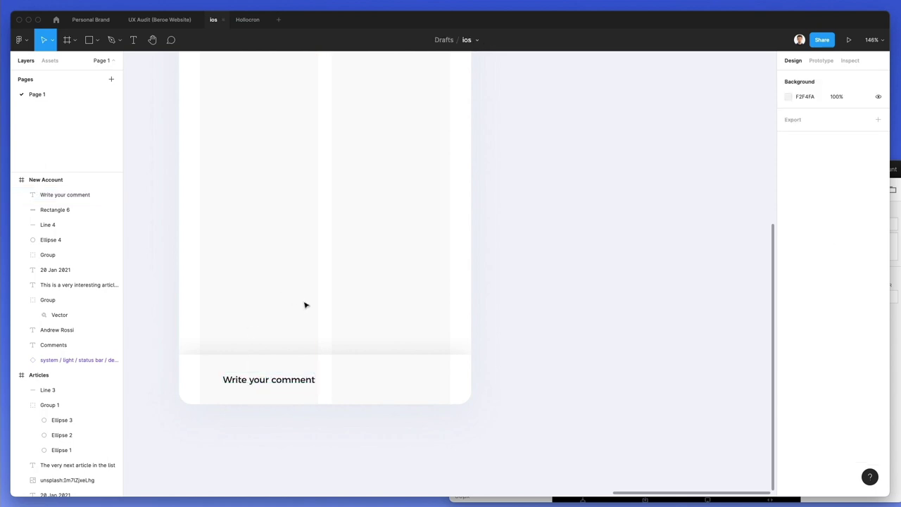
{"action": "left_click", "coordinate": [511, 499]}
- Search Nucleo for 'smiley' and place the smiley icon left of 'Write your comment'
{"action": "type", "text": "sm"}
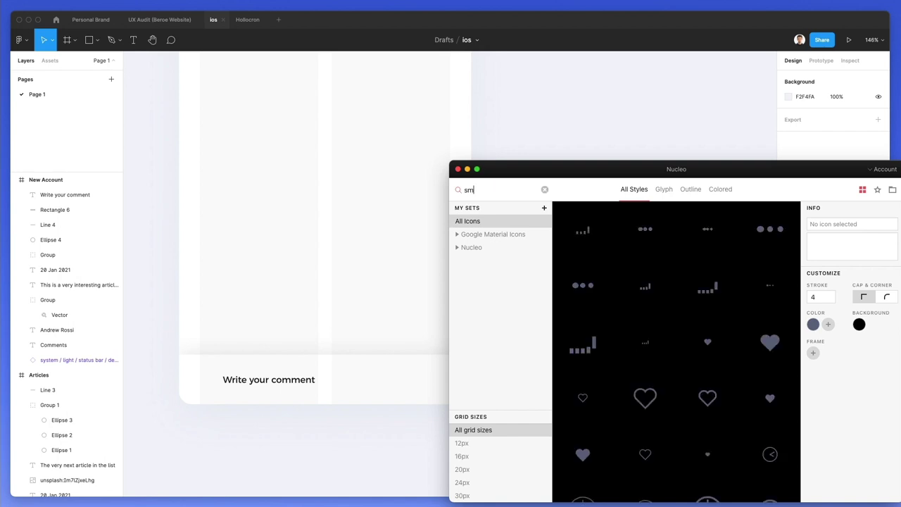
{"action": "type", "text": "iley"}
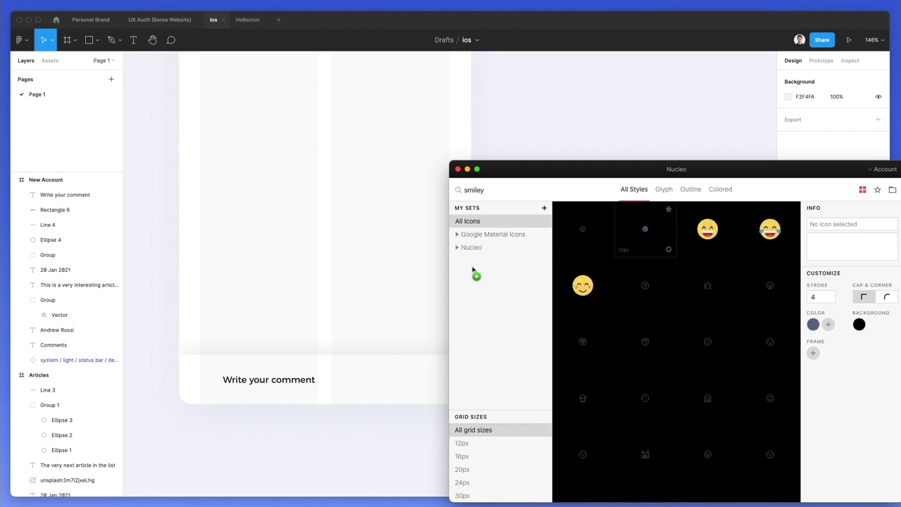
{"action": "mouse_move", "coordinate": [209, 378]}
{"action": "left_mouse_down"}
{"action": "mouse_move", "coordinate": [227, 379]}
{"action": "mouse_move", "coordinate": [208, 387]}
{"action": "left_mouse_up"}
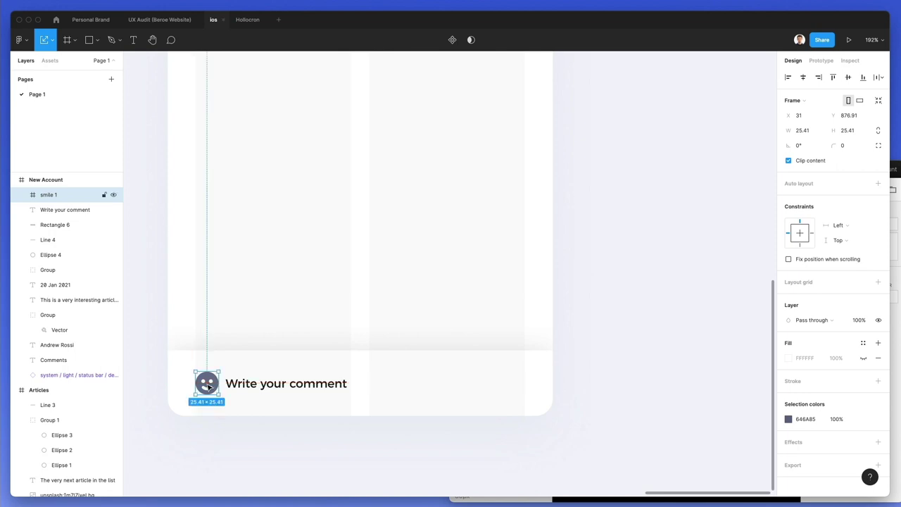
- Ungroup the smiley from its frame and recolour it AFB5CC, matching the date text
{"action": "scroll", "coordinate": [223, 344], "scroll_direction": "up", "scroll_amount": 10}
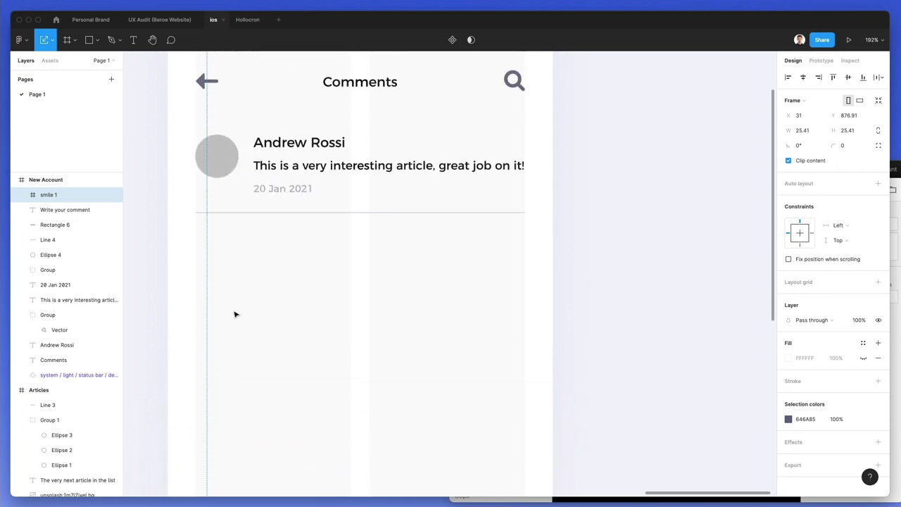
{"action": "key", "text": "super+shift+g"}
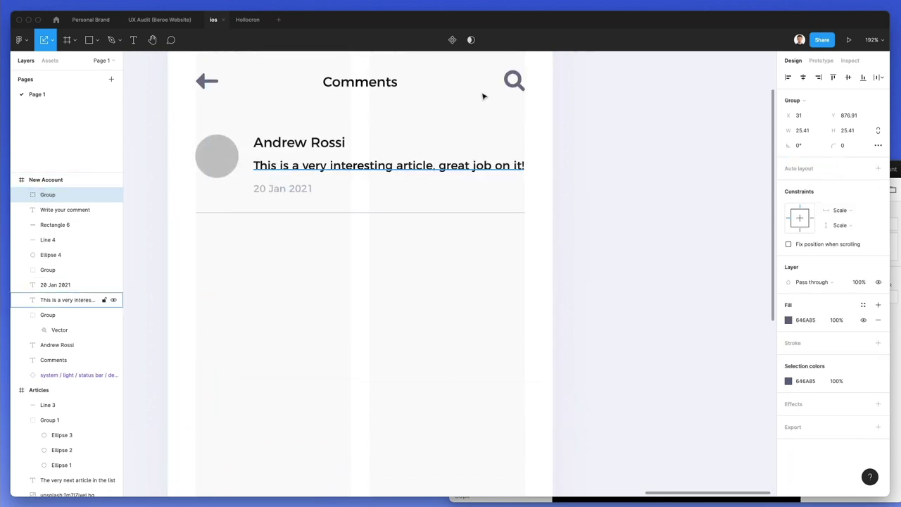
{"action": "key", "text": "i"}
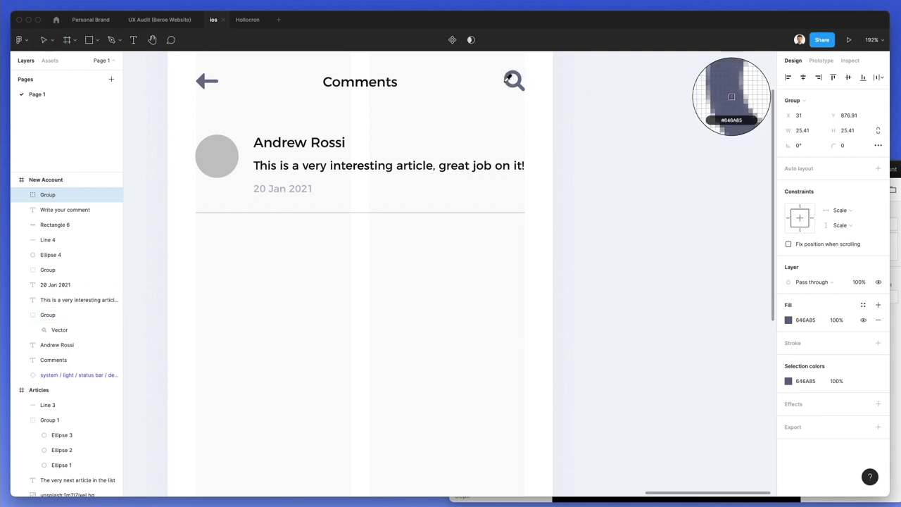
{"action": "left_click", "coordinate": [313, 182]}
{"action": "scroll", "coordinate": [377, 263], "scroll_direction": "down", "scroll_amount": 10}
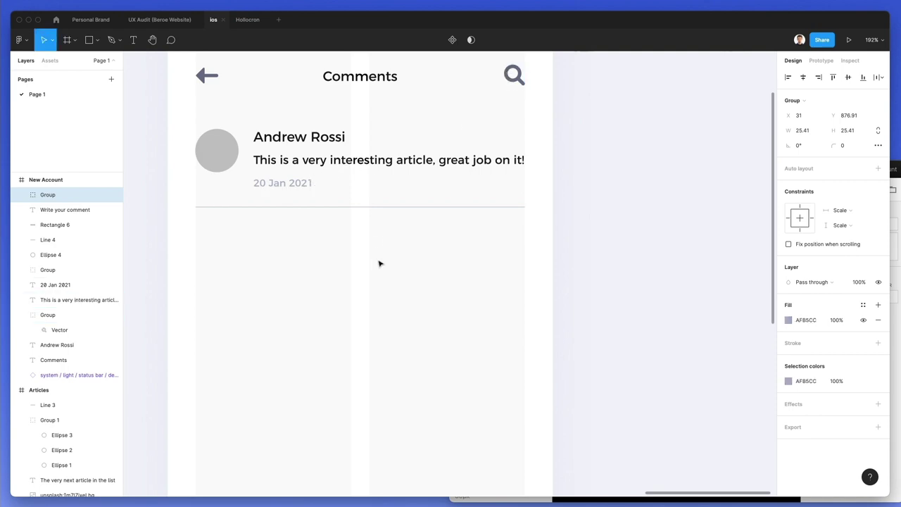
- Shift the placeholder text right and paste a bar copy shrunk to a square at its right end
{"action": "left_click", "coordinate": [65, 210]}
{"action": "left_click_drag", "start_coordinate": [338, 355], "coordinate": [347, 355]}
{"action": "left_click", "coordinate": [417, 355]}
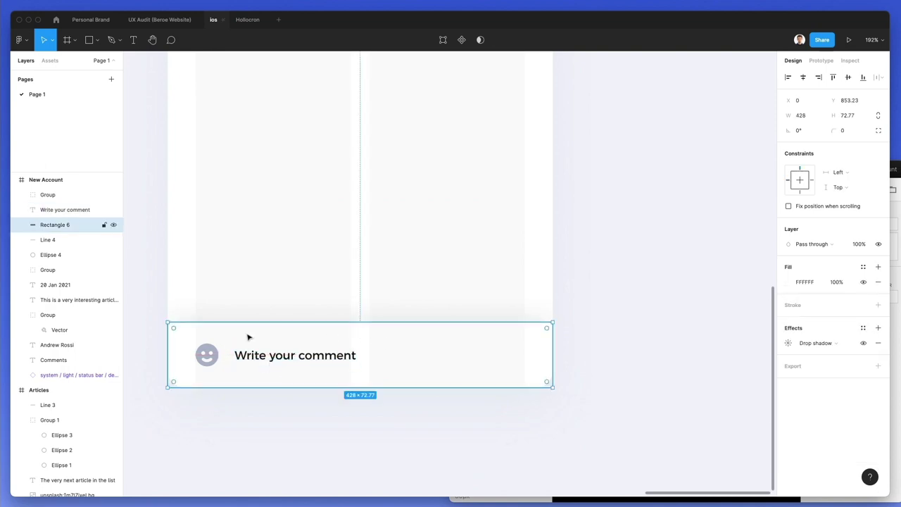
{"action": "key", "text": "ctrl+v"}
{"action": "left_click_drag", "start_coordinate": [170, 347], "coordinate": [486, 343]}
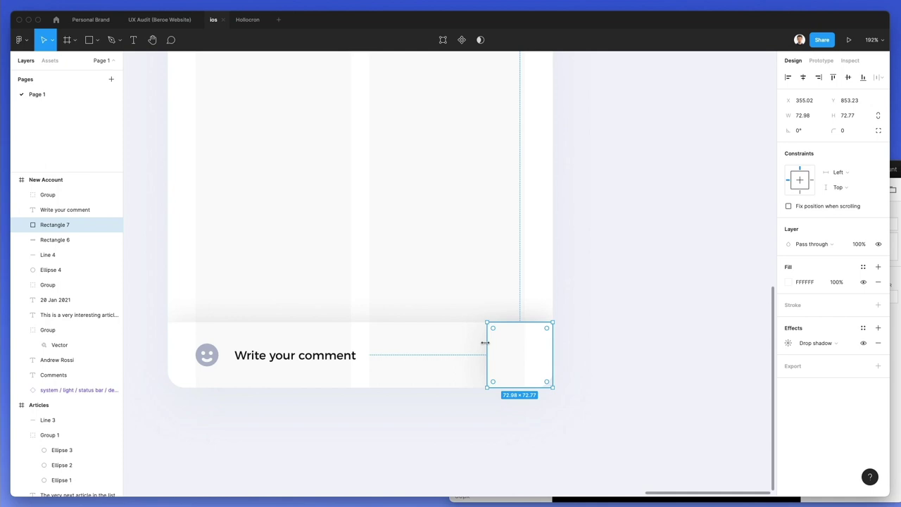
- Remove the drop shadow from Rectangle 7, the square at the end of the comment bar
{"action": "left_click", "coordinate": [877, 344]}
{"action": "scroll", "coordinate": [567, 308], "scroll_direction": "up", "scroll_amount": 3}
{"action": "scroll", "coordinate": [569, 308], "scroll_direction": "down", "scroll_amount": 5}
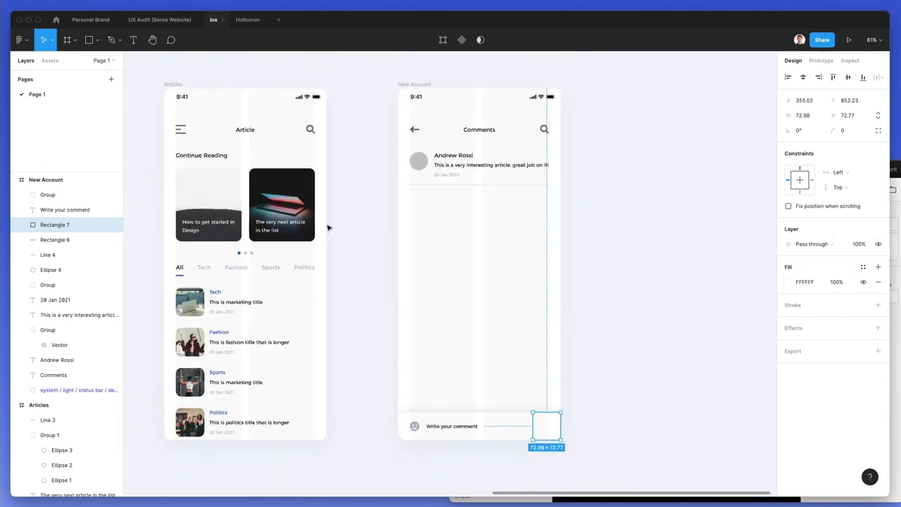
{"action": "scroll", "coordinate": [327, 228], "scroll_direction": "left", "scroll_amount": 3}
{"action": "scroll", "coordinate": [327, 233], "scroll_direction": "up", "scroll_amount": 3}
- Fill the square solid blue #0047FF by sampling the canvas, then deselect it
{"action": "key", "text": "i"}
{"action": "left_click", "coordinate": [325, 243]}
{"action": "scroll", "coordinate": [326, 244], "scroll_direction": "down", "scroll_amount": 5}
{"action": "scroll", "coordinate": [327, 245], "scroll_direction": "right", "scroll_amount": 5}
{"action": "left_click", "coordinate": [580, 285]}
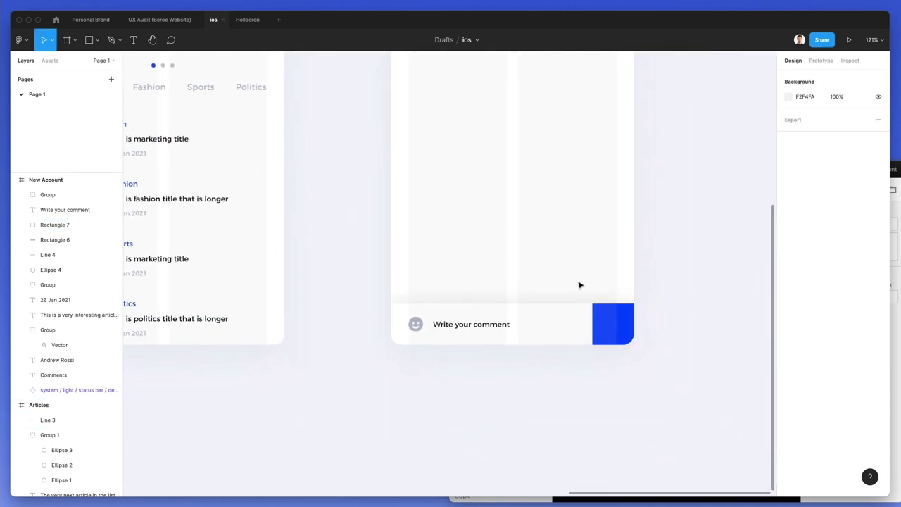
{"action": "scroll", "coordinate": [747, 314], "scroll_direction": "right", "scroll_amount": 3}
- Search Nucleo for 'send' and drop the paper-plane icon onto the blue comment button
{"action": "left_click", "coordinate": [878, 500]}
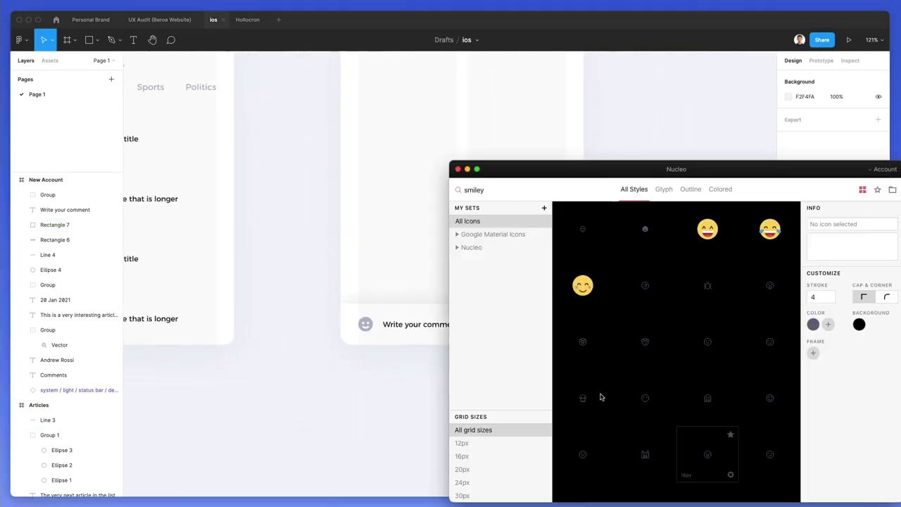
{"action": "type", "text": "send"}
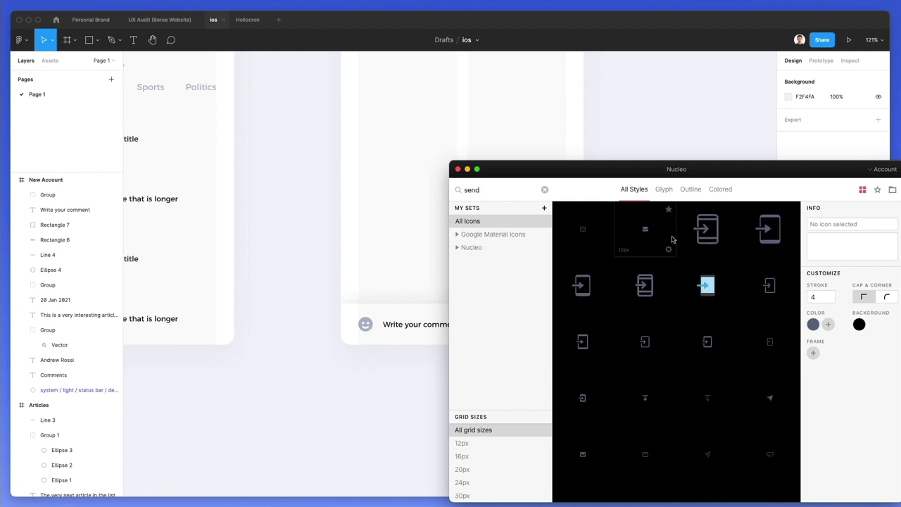
{"action": "scroll", "coordinate": [338, 292], "scroll_direction": "right", "scroll_amount": 2}
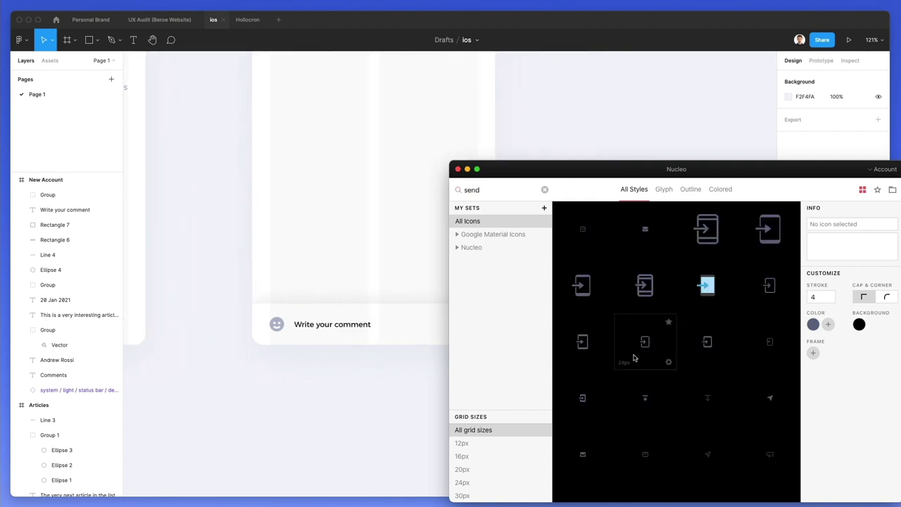
{"action": "scroll", "coordinate": [244, 288], "scroll_direction": "right", "scroll_amount": 5}
{"action": "scroll", "coordinate": [244, 288], "scroll_direction": "down", "scroll_amount": 2}
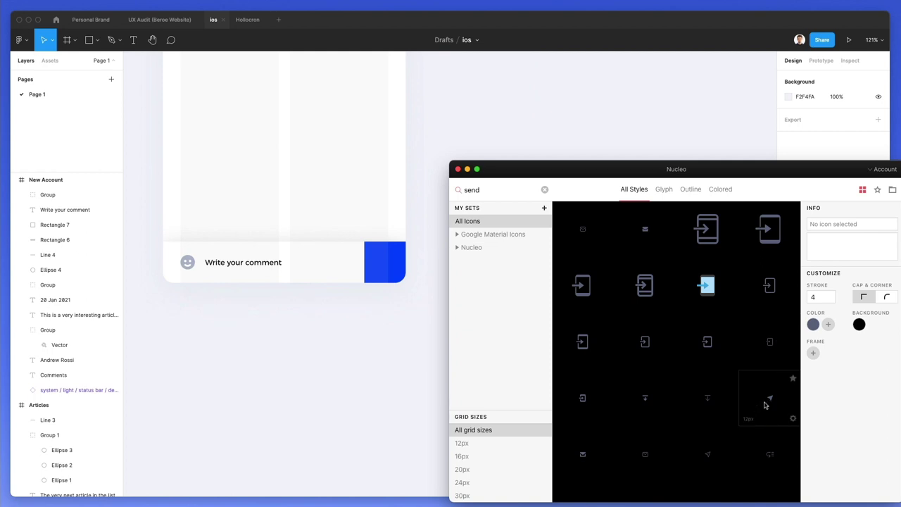
{"action": "mouse_move", "coordinate": [377, 264]}
{"action": "left_mouse_down"}
{"action": "mouse_move", "coordinate": [399, 239]}
{"action": "mouse_move", "coordinate": [385, 280]}
{"action": "left_mouse_up"}
{"action": "scroll", "coordinate": [378, 263], "scroll_direction": "up", "scroll_amount": 5}
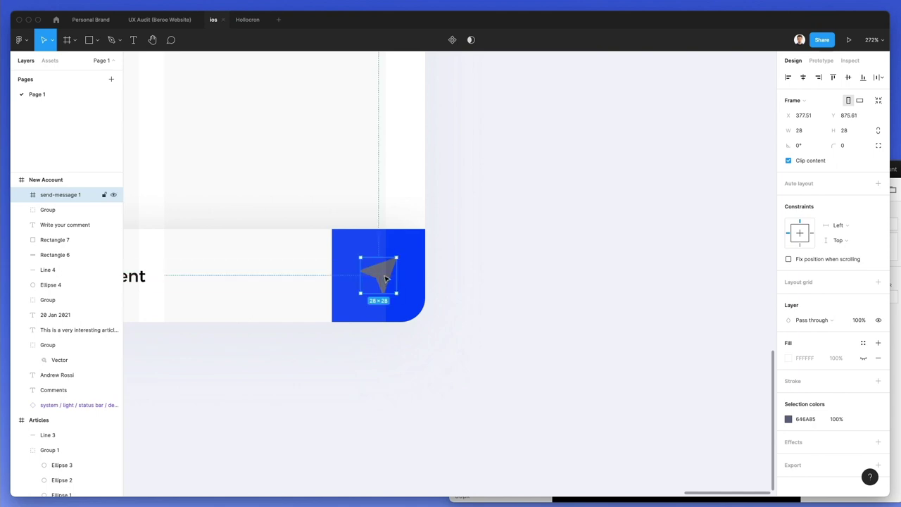
- Make the send icon white #FFFFFF, scale it to 24.54×24.54 and rotate it -45°
{"action": "key", "text": "super+shift+g"}
{"action": "key", "text": "i"}
{"action": "left_click", "coordinate": [415, 135]}
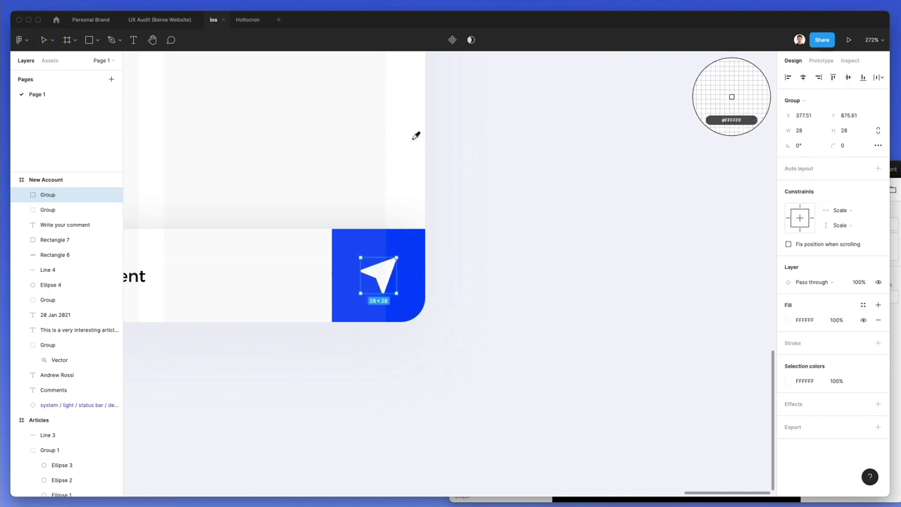
{"action": "left_click_drag", "start_coordinate": [399, 257], "coordinate": [380, 282]}
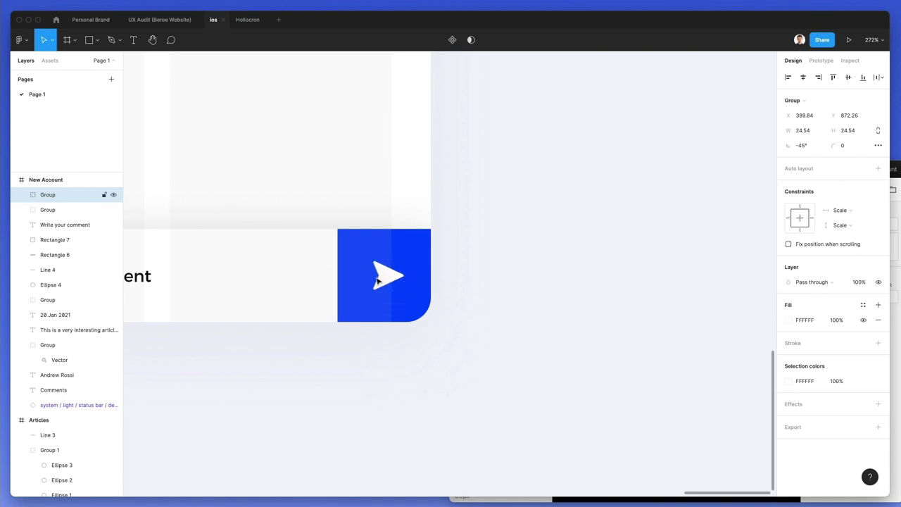
{"action": "scroll", "coordinate": [378, 281], "scroll_direction": "down", "scroll_amount": 5}
- Select all the layers making up the first comment entry
{"action": "left_click", "coordinate": [335, 194]}
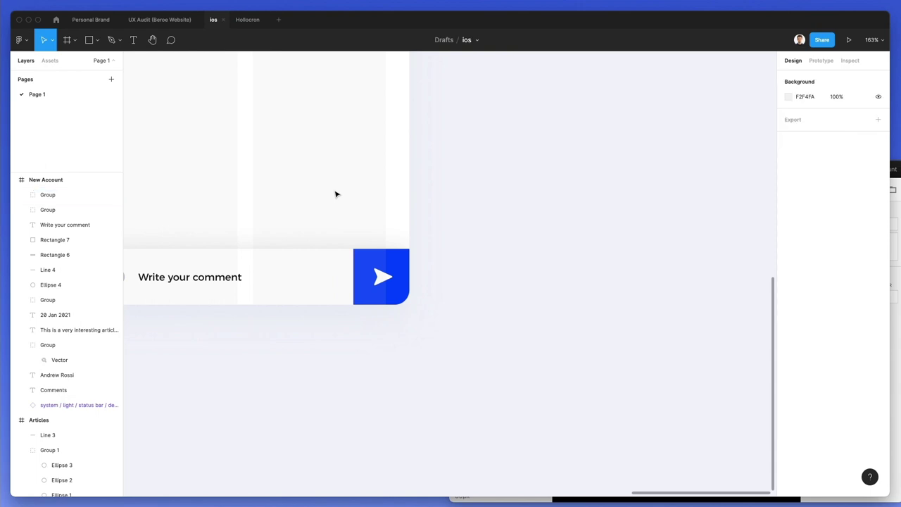
{"action": "scroll", "coordinate": [358, 209], "scroll_direction": "left", "scroll_amount": 3}
{"action": "scroll", "coordinate": [359, 209], "scroll_direction": "down", "scroll_amount": 2}
{"action": "scroll", "coordinate": [360, 209], "scroll_direction": "up", "scroll_amount": 4}
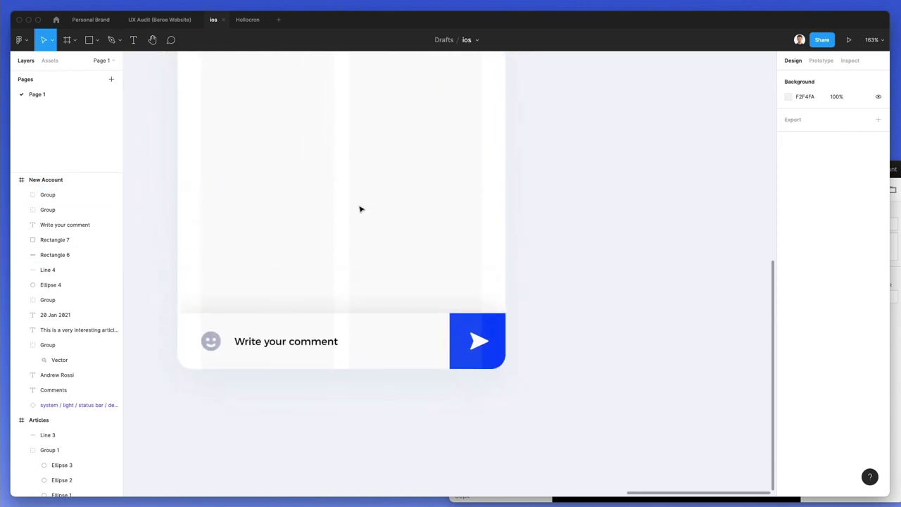
{"action": "scroll", "coordinate": [360, 209], "scroll_direction": "up", "scroll_amount": 6}
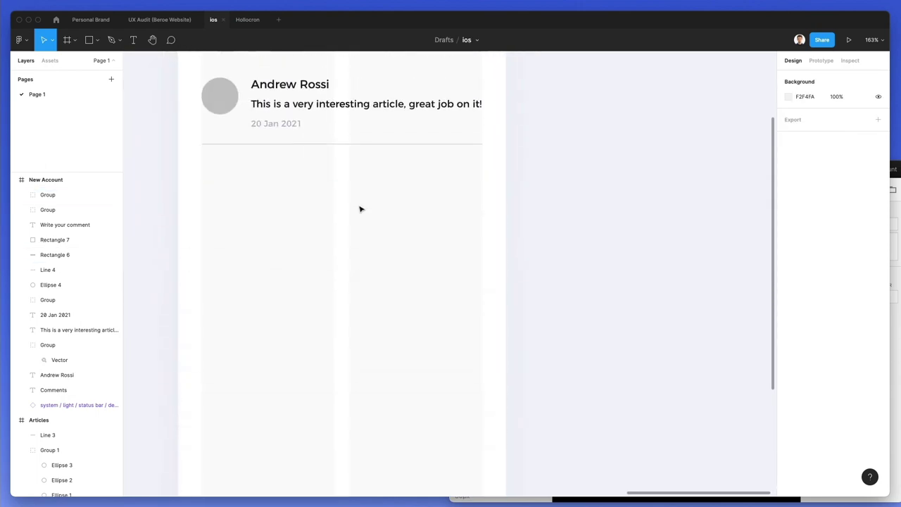
{"action": "scroll", "coordinate": [360, 209], "scroll_direction": "down", "scroll_amount": 5}
{"action": "left_click_drag", "start_coordinate": [243, 128], "coordinate": [410, 178]}
{"action": "left_click_drag", "start_coordinate": [474, 210], "coordinate": [483, 216]}
{"action": "scroll", "coordinate": [483, 216], "scroll_direction": "up", "scroll_amount": 1}
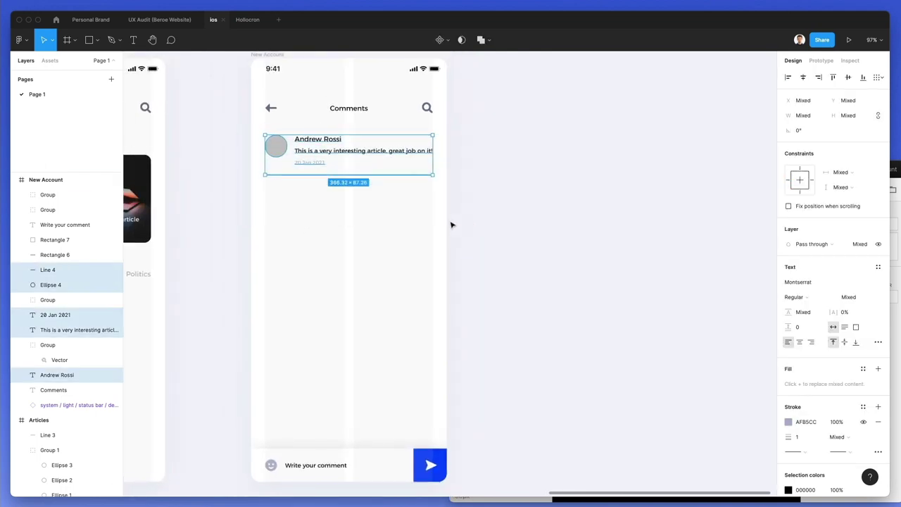
- Group the comment's five layers and place a copy just below it at Y 279.89
{"action": "left_click_drag", "start_coordinate": [338, 153], "coordinate": [343, 206], "text": "alt"}
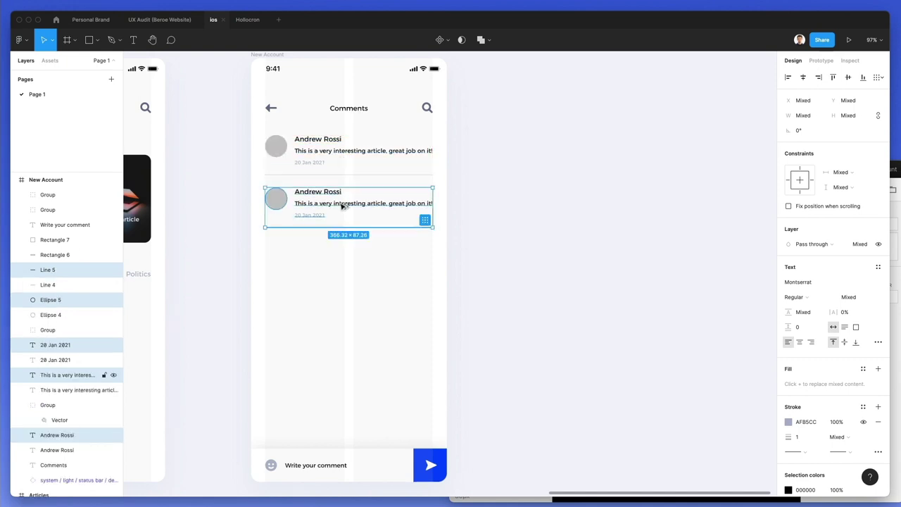
{"action": "key", "text": "super+d"}
{"action": "key", "text": "super+d"}
{"action": "key", "text": "super+d"}
{"action": "key", "text": "super+d"}
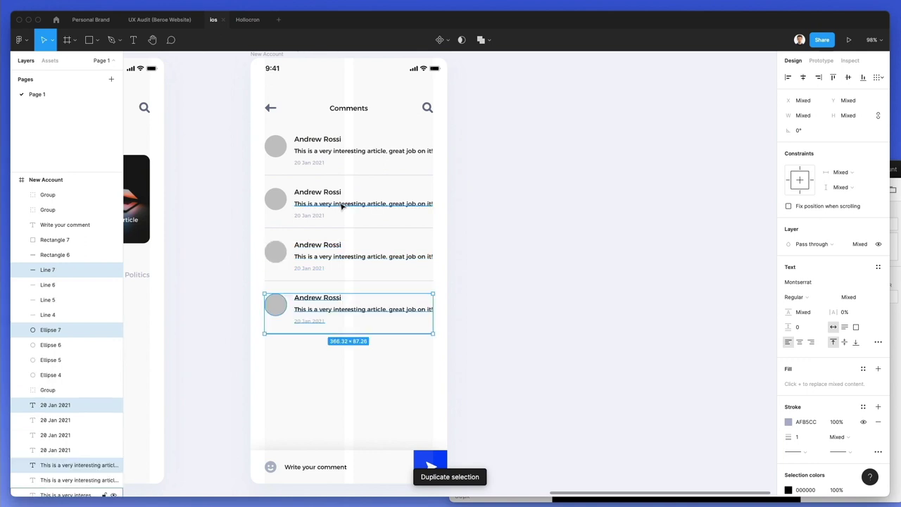
{"action": "key", "text": "super+z"}
{"action": "key", "text": "super+z"}
{"action": "key", "text": "super+z"}
{"action": "key", "text": "super+z"}
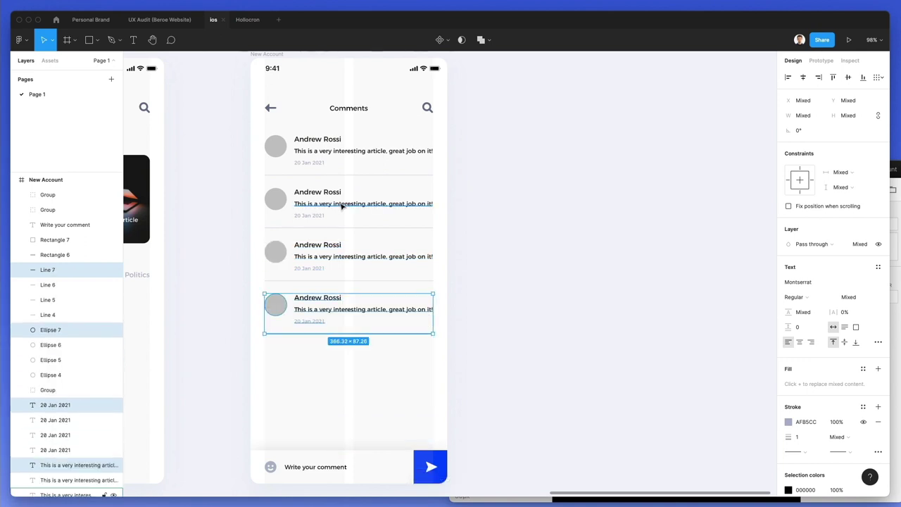
{"action": "key", "text": "super+z"}
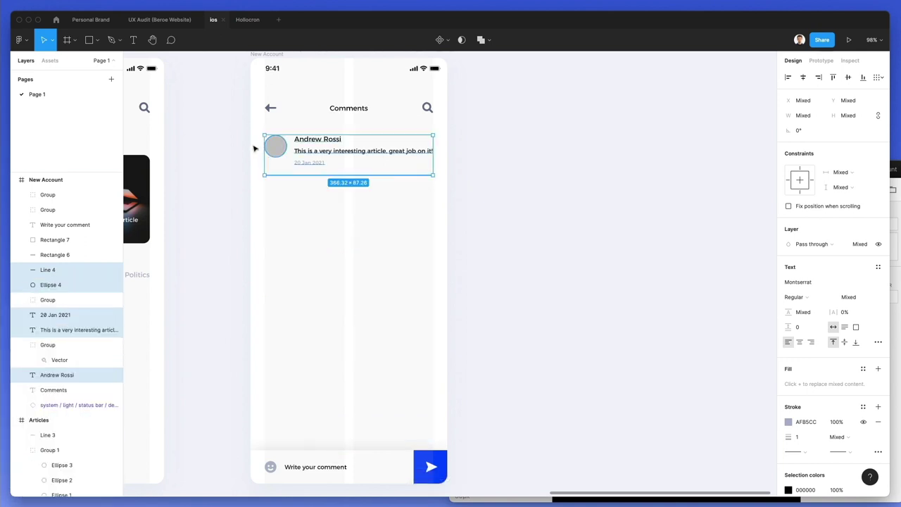
{"action": "key", "text": "super+g"}
{"action": "scroll", "coordinate": [305, 165], "scroll_direction": "up", "scroll_amount": 2}
{"action": "left_click_drag", "start_coordinate": [319, 156], "coordinate": [313, 219]}
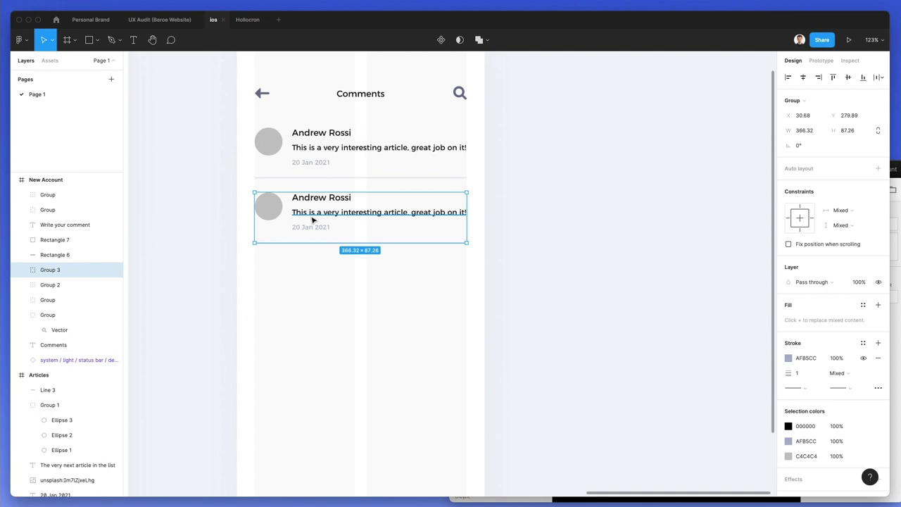
- Duplicate the comment group twice more to extend the column of comments
{"action": "key", "text": "super+d"}
{"action": "key", "text": "super+d"}
{"action": "key", "text": "super+d"}
{"action": "key", "text": "super+d"}
{"action": "scroll", "coordinate": [314, 219], "scroll_direction": "down", "scroll_amount": 1}
{"action": "scroll", "coordinate": [313, 220], "scroll_direction": "down", "scroll_amount": 2}
{"action": "key", "text": "super+d"}
{"action": "scroll", "coordinate": [312, 218], "scroll_direction": "down", "scroll_amount": 2}
{"action": "scroll", "coordinate": [285, 196], "scroll_direction": "up", "scroll_amount": 2}
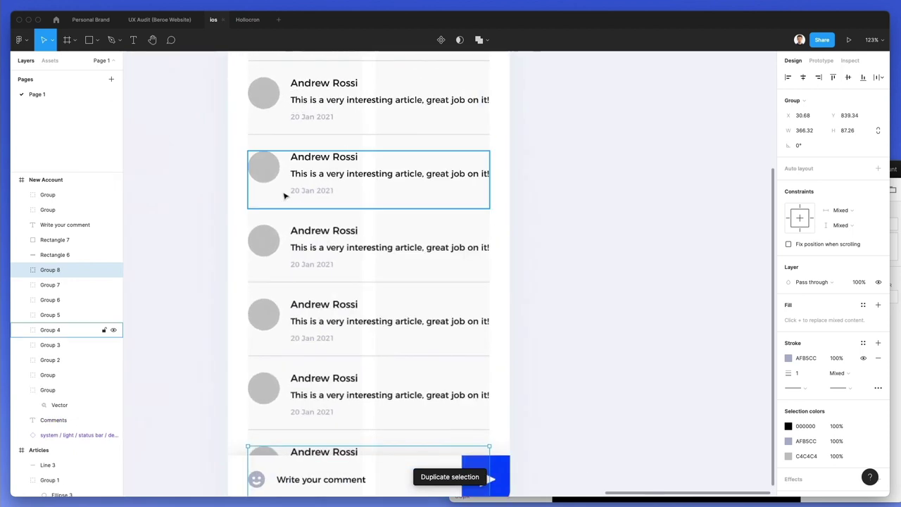
{"action": "scroll", "coordinate": [221, 106], "scroll_direction": "down", "scroll_amount": 3}
- Select all comment groups and try tightening the spacing between them to 24
{"action": "left_click_drag", "start_coordinate": [218, 86], "coordinate": [301, 332]}
{"action": "scroll", "coordinate": [306, 254], "scroll_direction": "up", "scroll_amount": 5}
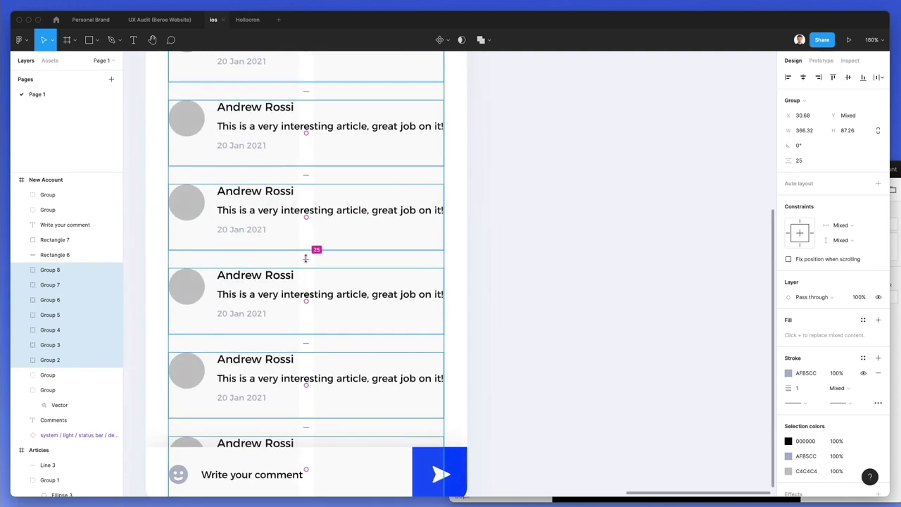
{"action": "left_click_drag", "start_coordinate": [306, 256], "coordinate": [307, 254]}
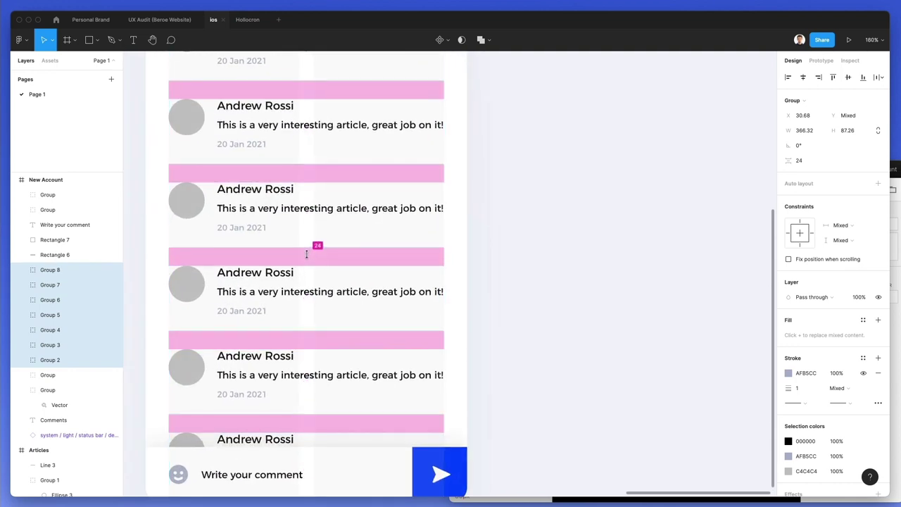
{"action": "left_click", "coordinate": [483, 204]}
{"action": "scroll", "coordinate": [481, 206], "scroll_direction": "down", "scroll_amount": 2}
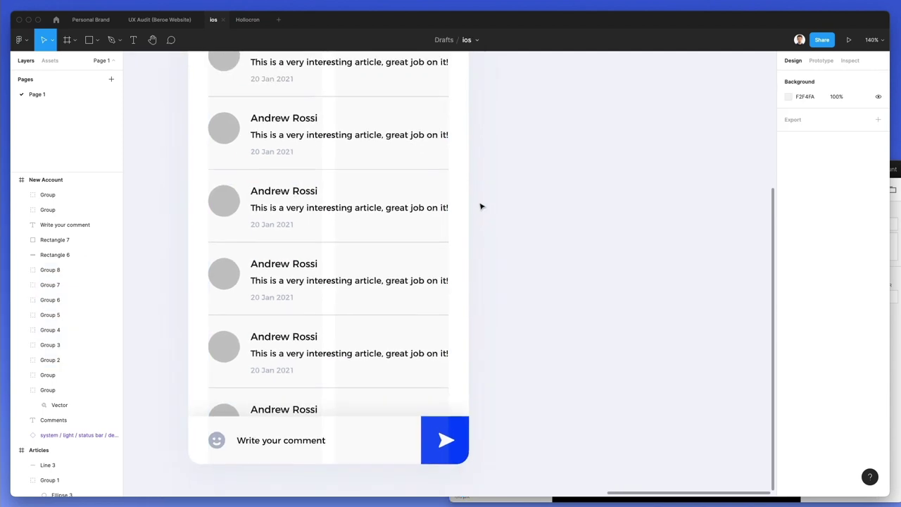
{"action": "scroll", "coordinate": [481, 206], "scroll_direction": "down", "scroll_amount": 2}
{"action": "key", "text": "super+z"}
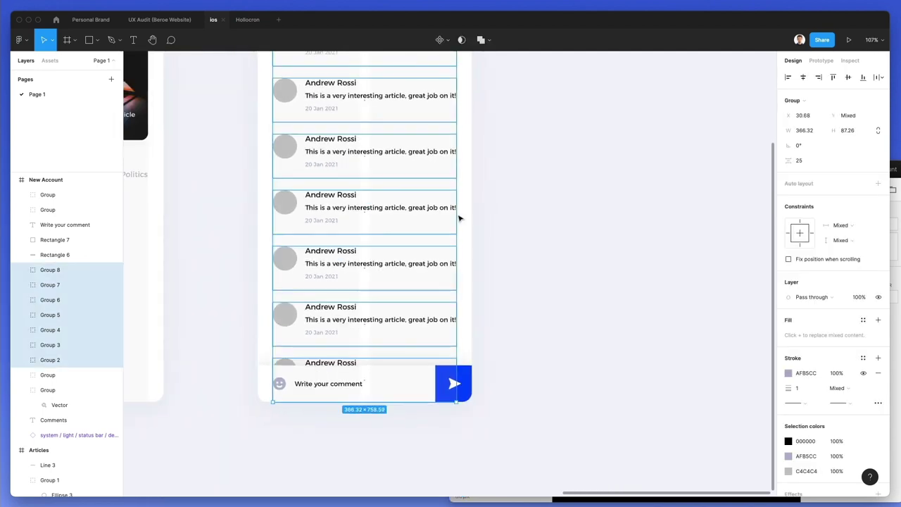
{"action": "scroll", "coordinate": [357, 257], "scroll_direction": "up", "scroll_amount": 5}
{"action": "key", "text": "Escape"}
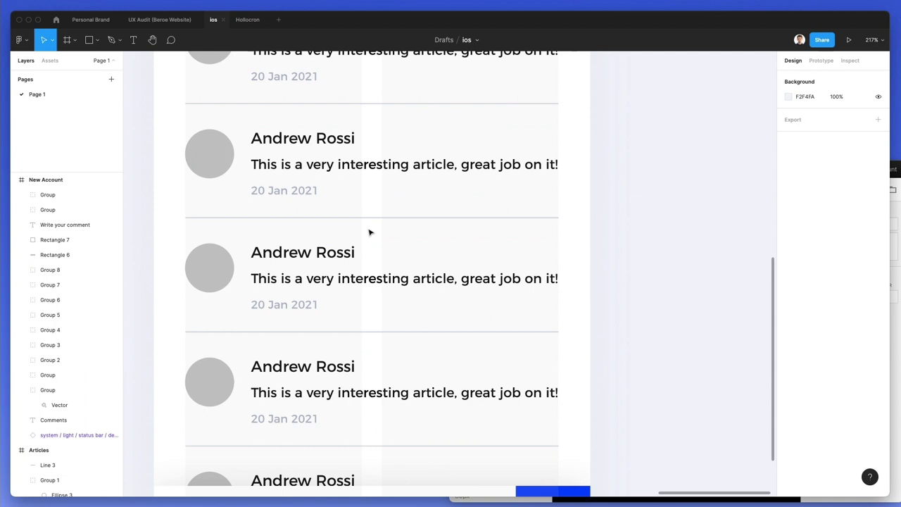
{"action": "key", "text": "super+z"}
{"action": "scroll", "coordinate": [356, 224], "scroll_direction": "down", "scroll_amount": 1}
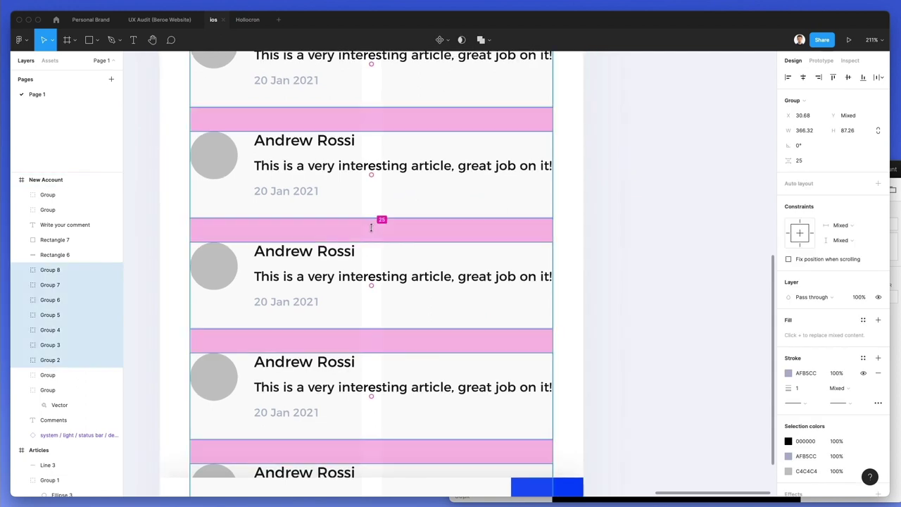
- Narrow the gap between the comment groups further, down to 21
{"action": "left_click_drag", "start_coordinate": [373, 225], "coordinate": [373, 218]}
{"action": "left_click", "coordinate": [598, 215]}
{"action": "scroll", "coordinate": [563, 247], "scroll_direction": "down", "scroll_amount": 4}
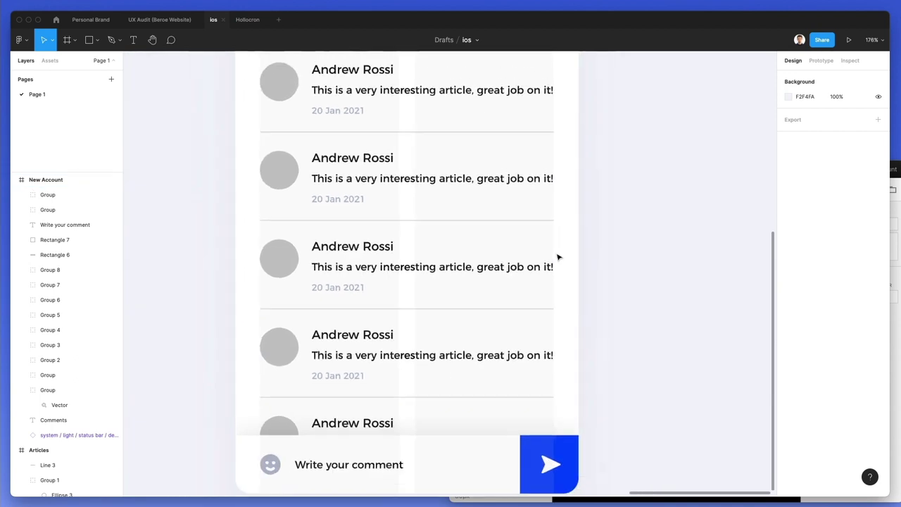
{"action": "key", "text": "super+z"}
{"action": "scroll", "coordinate": [436, 157], "scroll_direction": "up", "scroll_amount": 5}
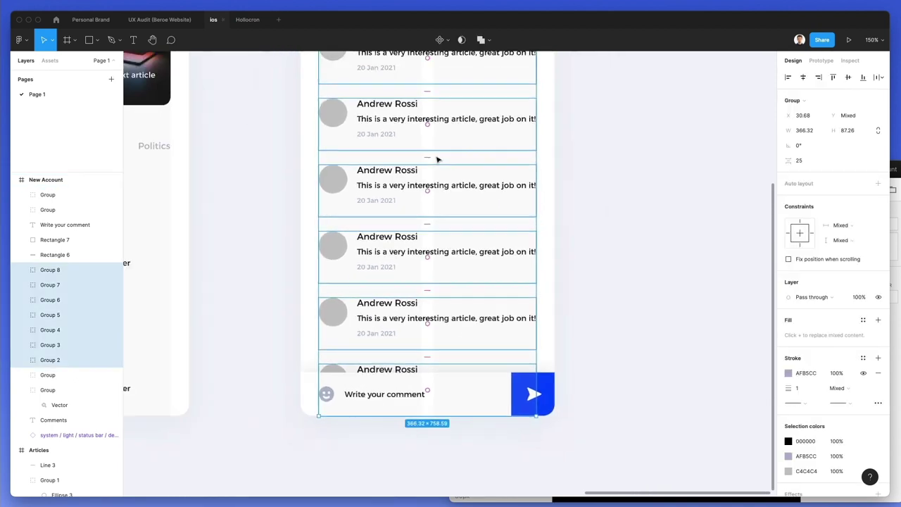
{"action": "left_click_drag", "start_coordinate": [420, 156], "coordinate": [418, 149]}
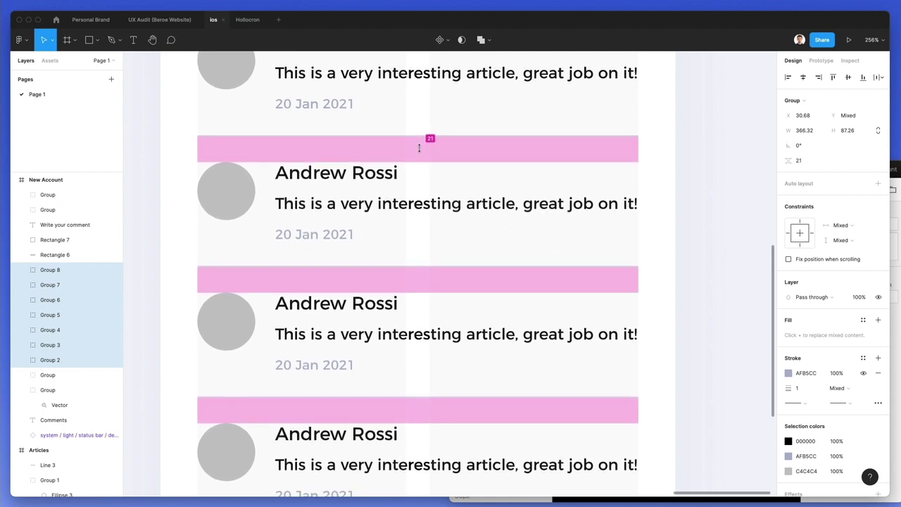
{"action": "scroll", "coordinate": [418, 146], "scroll_direction": "down", "scroll_amount": 5}
{"action": "left_click", "coordinate": [543, 213]}
- Zoom out to 98% and pan so the whole Comments frame is visible
{"action": "scroll", "coordinate": [544, 214], "scroll_direction": "up", "scroll_amount": 3}
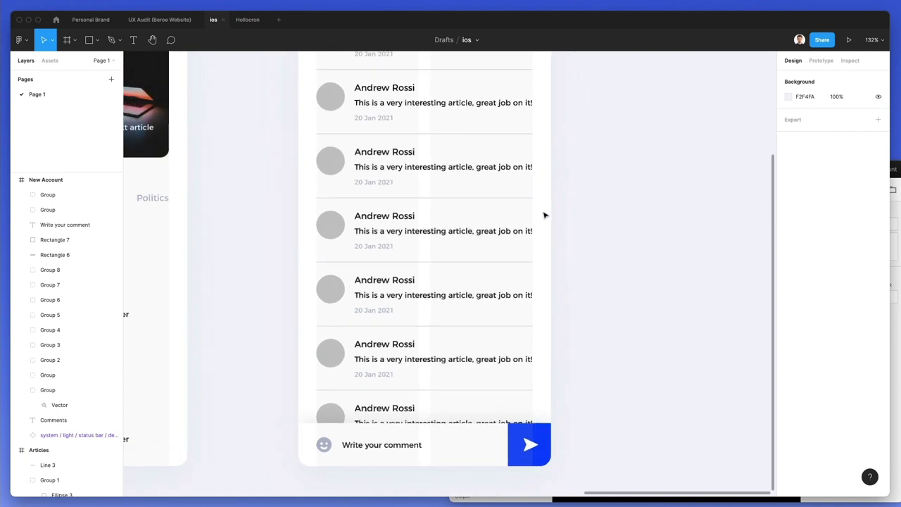
{"action": "scroll", "coordinate": [544, 215], "scroll_direction": "down", "scroll_amount": 2}
{"action": "scroll", "coordinate": [544, 214], "scroll_direction": "down", "scroll_amount": 2}
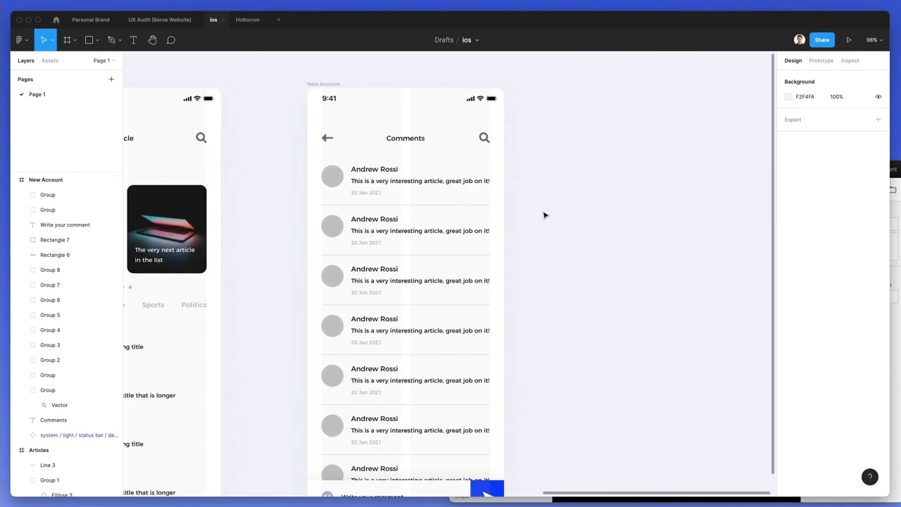
{"action": "scroll", "coordinate": [543, 214], "scroll_direction": "right", "scroll_amount": 2}
{"action": "scroll", "coordinate": [507, 253], "scroll_direction": "down", "scroll_amount": 2}
{"action": "scroll", "coordinate": [507, 253], "scroll_direction": "left", "scroll_amount": 2}
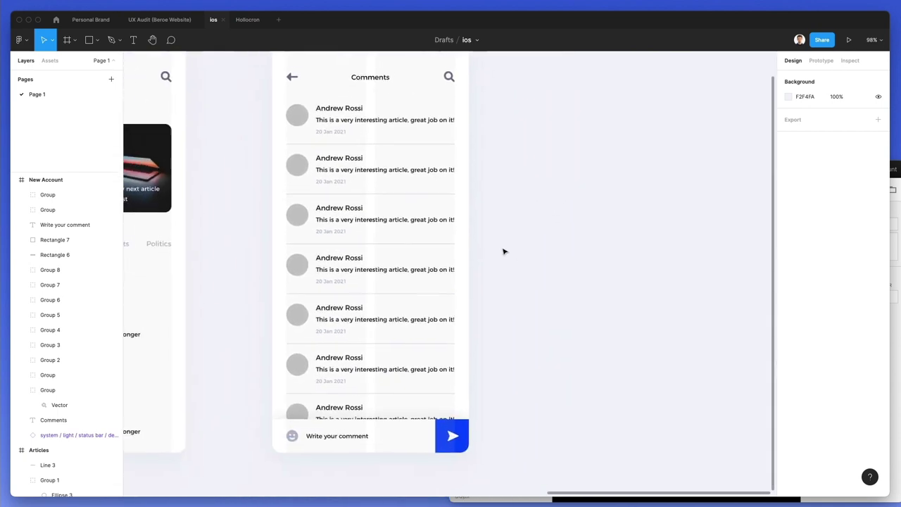
{"action": "scroll", "coordinate": [504, 250], "scroll_direction": "up", "scroll_amount": 1}
- Select all seven commenter name text layers
{"action": "left_click", "coordinate": [351, 122], "text": "super"}
{"action": "left_click", "coordinate": [341, 173], "text": "super"}
{"action": "left_click", "coordinate": [345, 221], "text": "shift+super"}
{"action": "left_click", "coordinate": [346, 271], "text": "shift+super"}
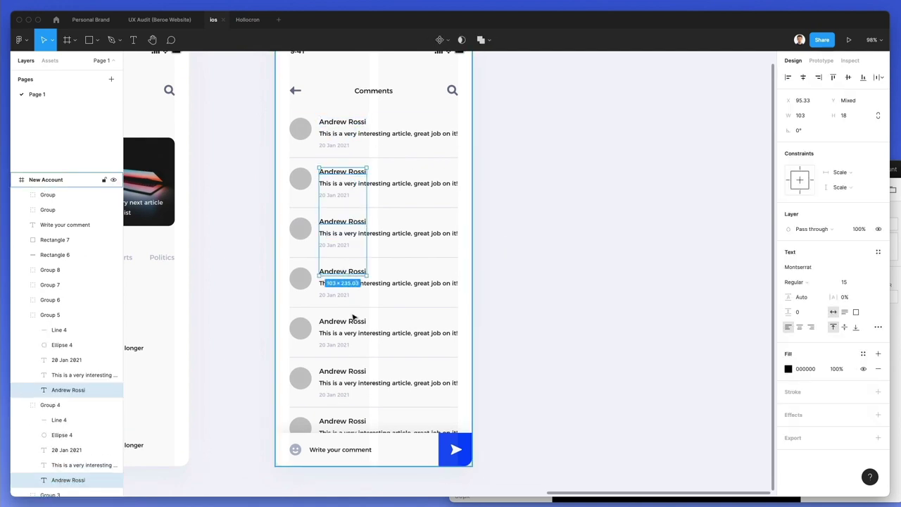
{"action": "left_click", "coordinate": [355, 320], "text": "shift+super"}
{"action": "left_click", "coordinate": [339, 373], "text": "shift+super"}
{"action": "left_click", "coordinate": [343, 421], "text": "shift+super"}
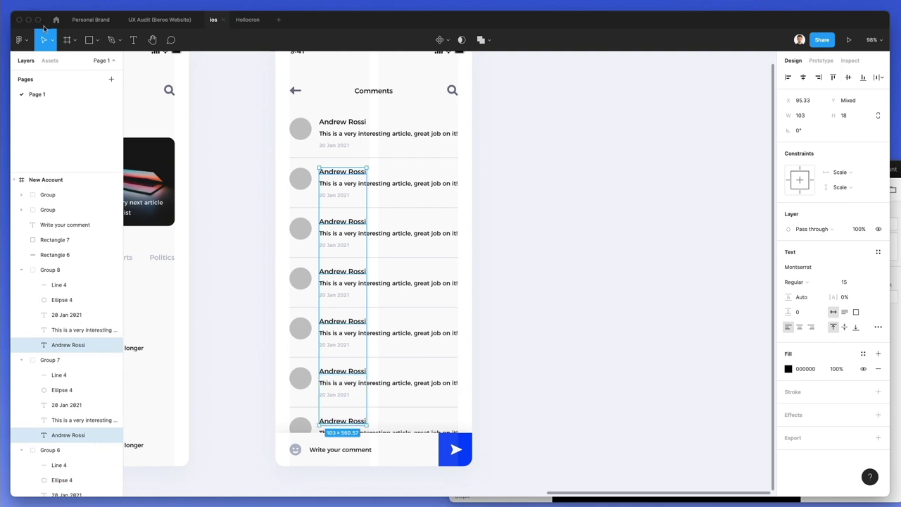
- Fill the selected names with random Full Name (first last) values using Content Reel
{"action": "left_click", "coordinate": [22, 39]}
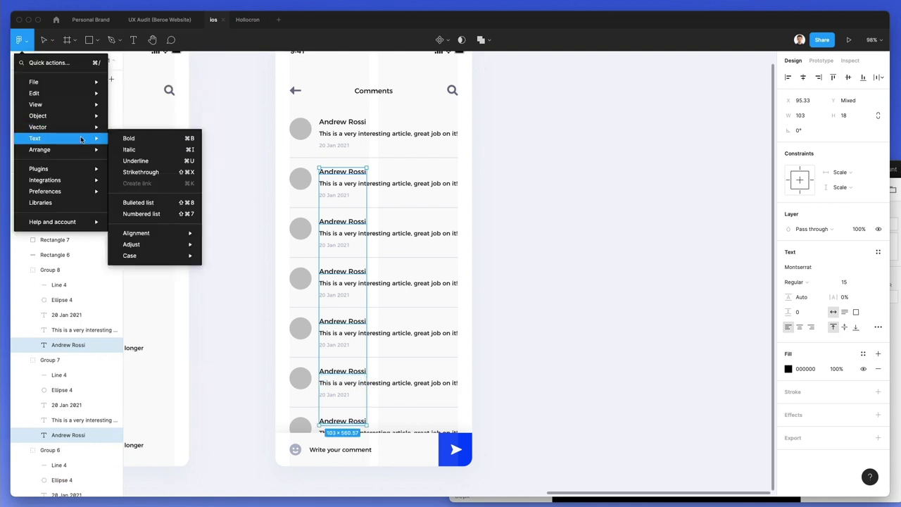
{"action": "mouse_move", "coordinate": [68, 170]}
{"action": "left_click", "coordinate": [157, 184]}
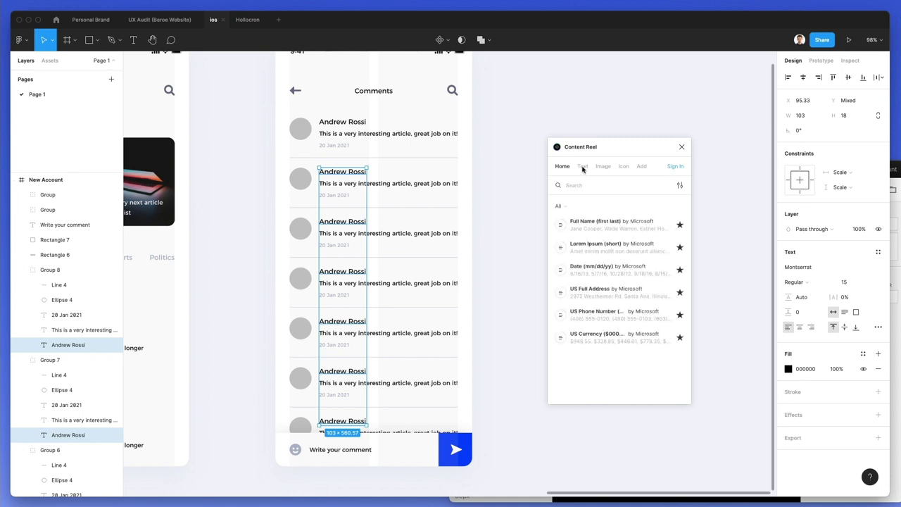
{"action": "left_click", "coordinate": [610, 226]}
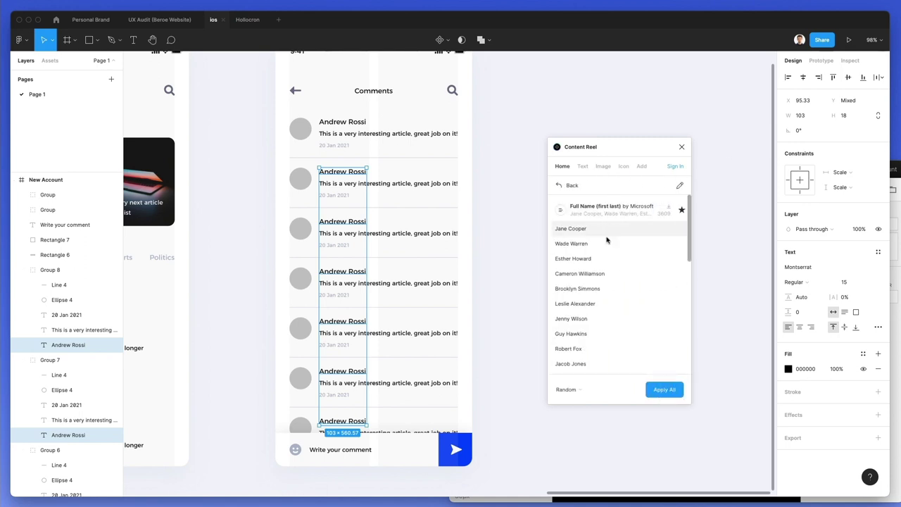
{"action": "left_click", "coordinate": [665, 389]}
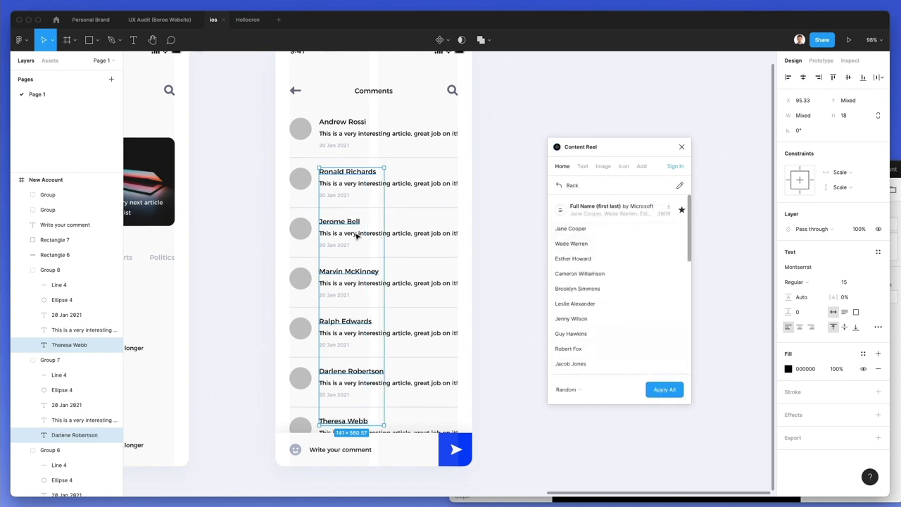
- Select all seven avatar circles and bring up Content Reel's image collections
{"action": "left_click", "coordinate": [300, 178]}
{"action": "left_click", "coordinate": [300, 228], "text": "shift"}
{"action": "left_click", "coordinate": [302, 129], "text": "shift"}
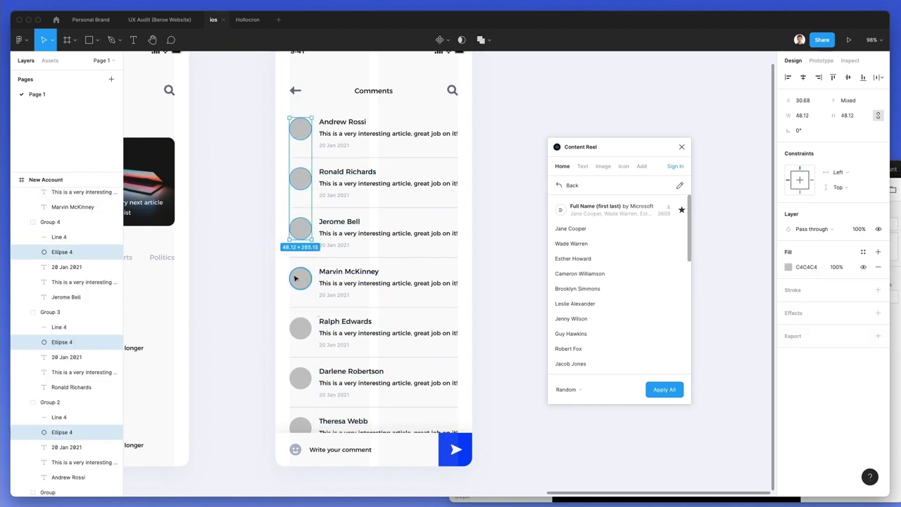
{"action": "left_click", "coordinate": [300, 278], "text": "shift"}
{"action": "left_click", "coordinate": [299, 328], "text": "shift"}
{"action": "left_click", "coordinate": [300, 378], "text": "shift"}
{"action": "left_click", "coordinate": [304, 423], "text": "shift"}
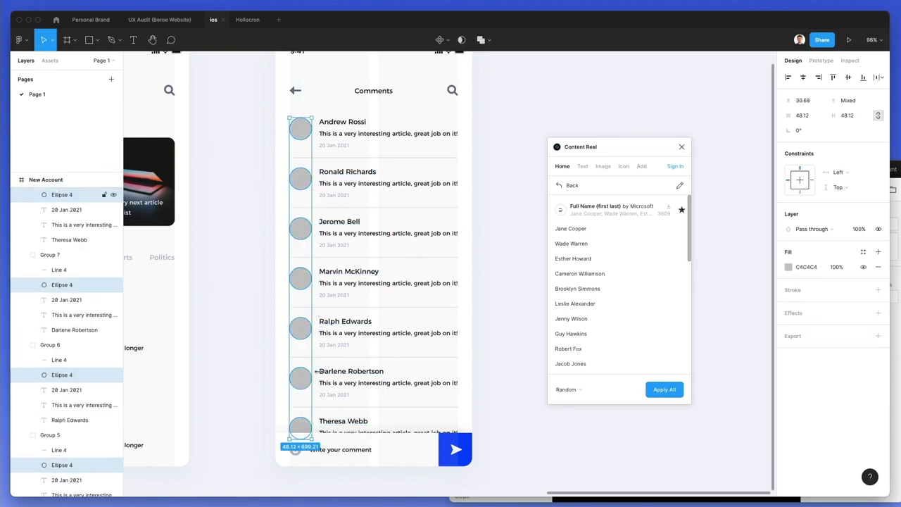
{"action": "left_click", "coordinate": [605, 166]}
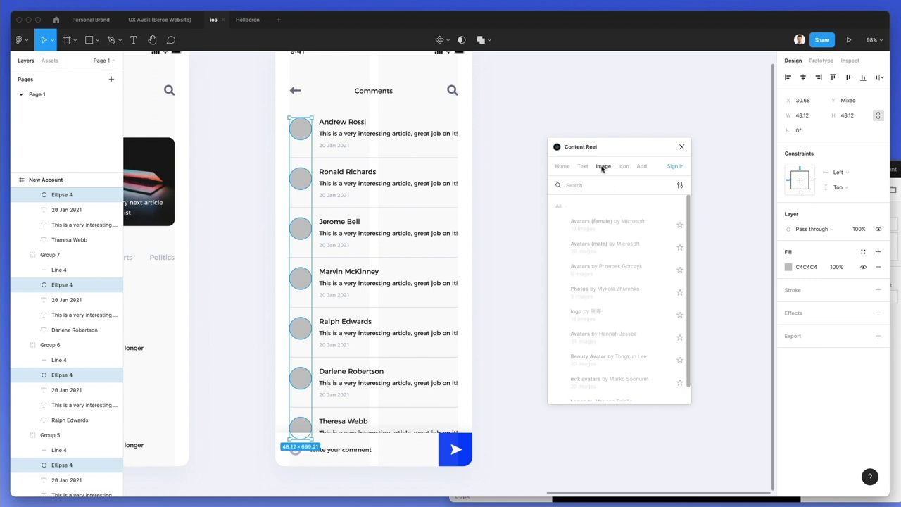
- Fill the avatars with male avatar photos and give the third and fifth commenters new random names
{"action": "left_click", "coordinate": [589, 245]}
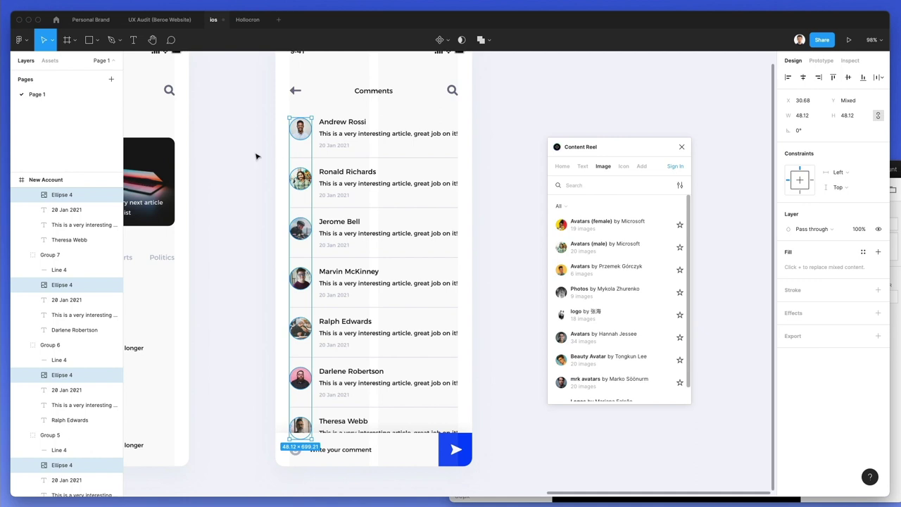
{"action": "left_click_drag", "start_coordinate": [265, 210], "coordinate": [308, 345]}
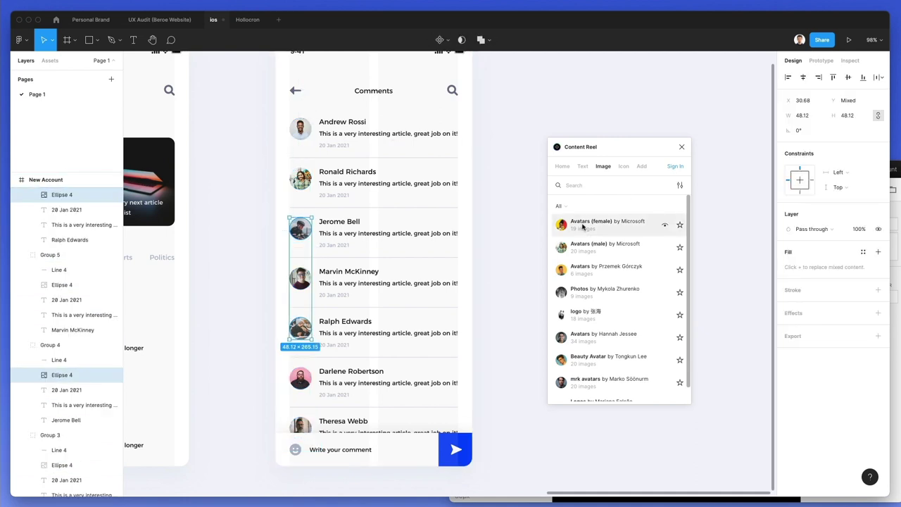
{"action": "left_click", "coordinate": [348, 224]}
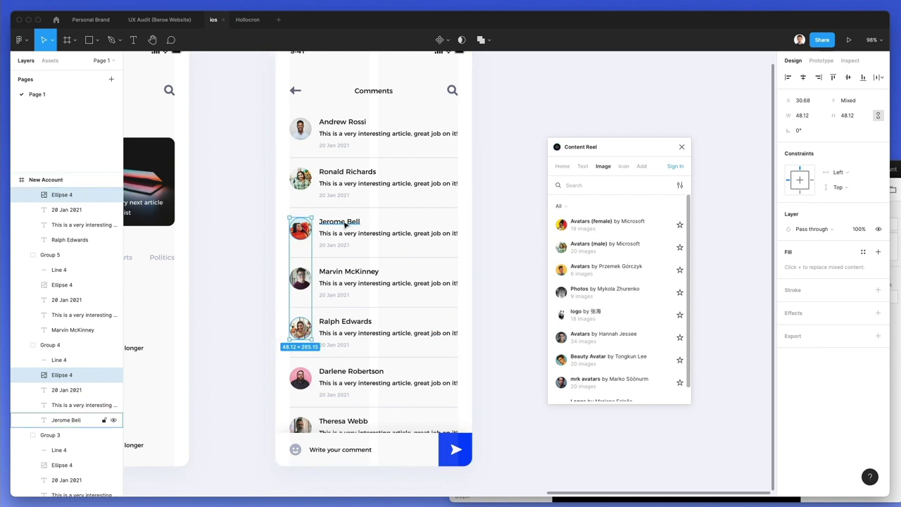
{"action": "left_click", "coordinate": [366, 324], "text": "shift"}
{"action": "left_click", "coordinate": [577, 169]}
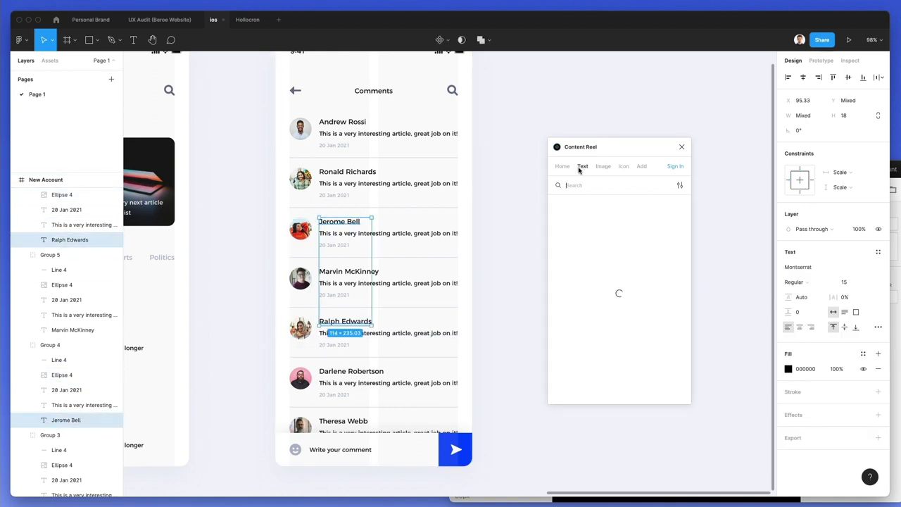
{"action": "left_click", "coordinate": [609, 273]}
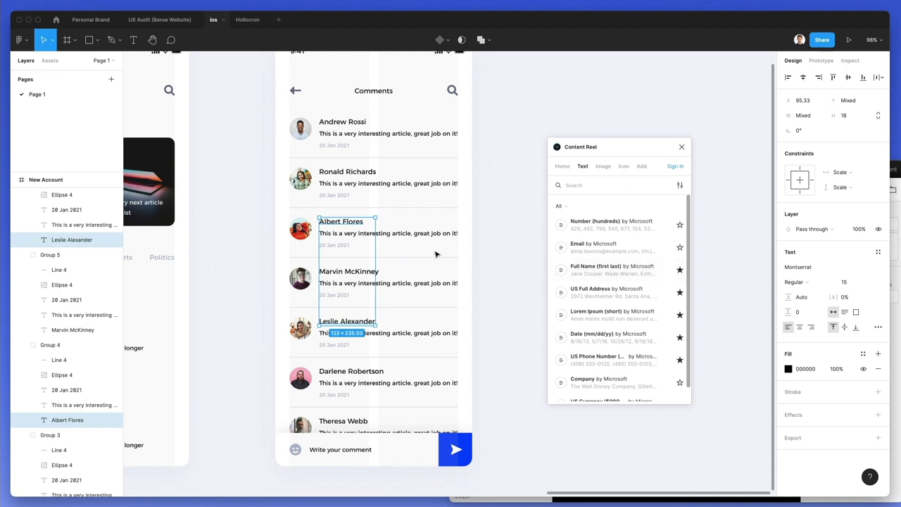
- Retype the third commenter's first name by hand
{"action": "left_click", "coordinate": [329, 224]}
{"action": "double_click", "coordinate": [329, 224]}
{"action": "left_click", "coordinate": [326, 222]}
{"action": "type", "text": "Anna"}
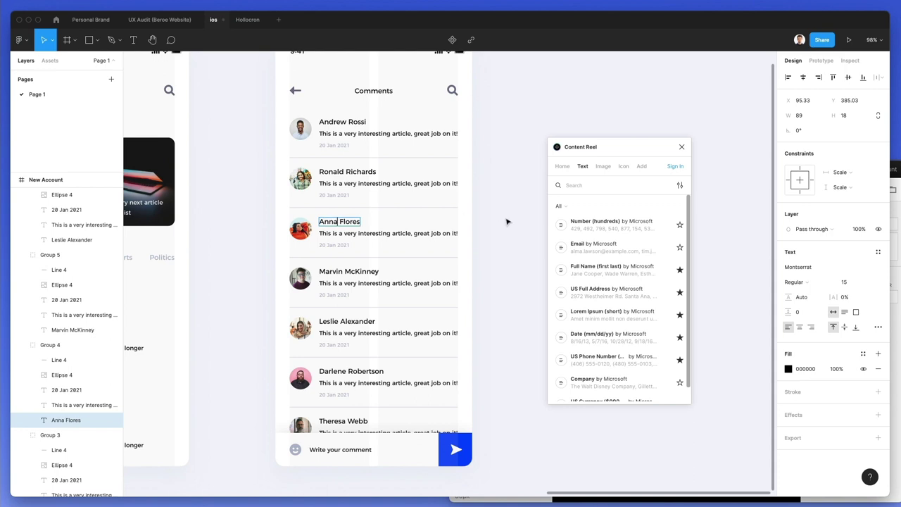
{"action": "left_click", "coordinate": [507, 224]}
{"action": "scroll", "coordinate": [507, 228], "scroll_direction": "down", "scroll_amount": 1}
- Cut 'great job on it!' from the third comment and copy the shortened text
{"action": "left_click", "coordinate": [425, 233]}
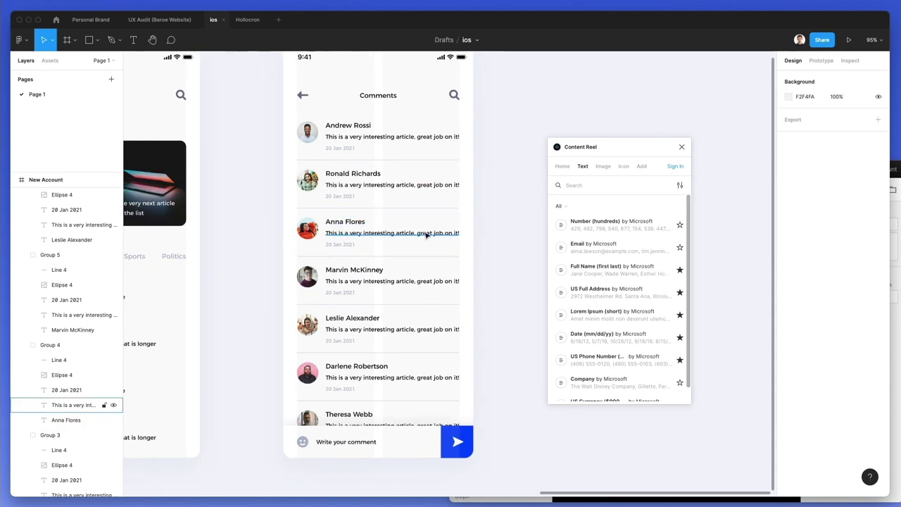
{"action": "double_click", "coordinate": [424, 234]}
{"action": "left_click_drag", "start_coordinate": [414, 233], "coordinate": [484, 231]}
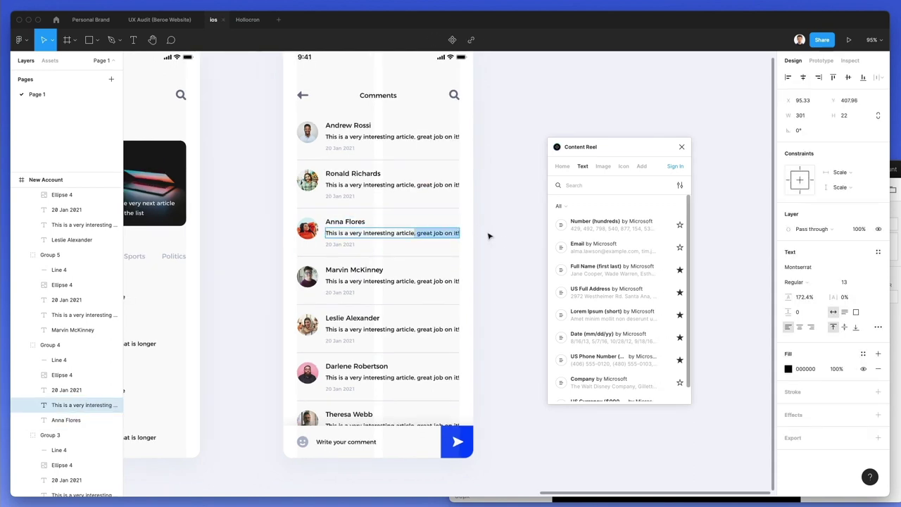
{"action": "key", "text": "BackSpace"}
{"action": "key", "text": "ctrl+a"}
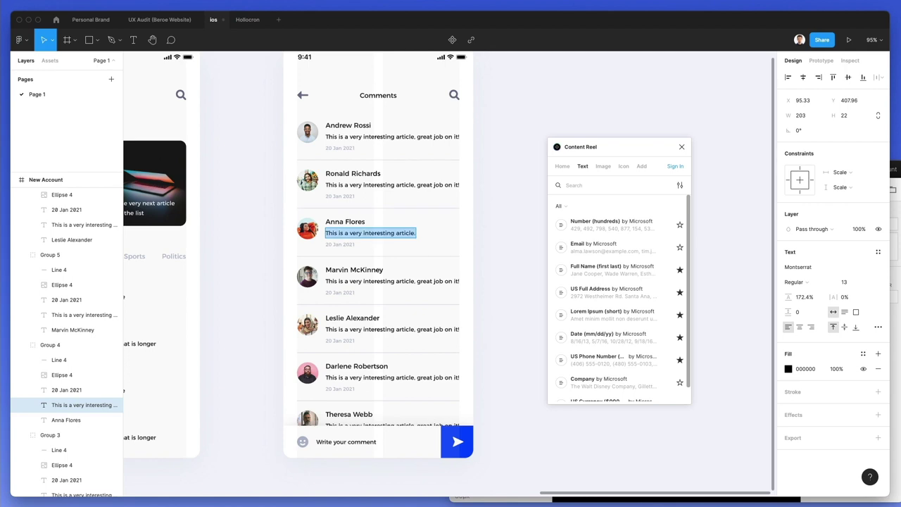
{"action": "key", "text": "ctrl+c"}
- Paste 'This is a very interesting article' into the first and fifth comments, adding a 😀 to the fifth
{"action": "left_click", "coordinate": [425, 137]}
{"action": "key", "text": "ctrl+v"}
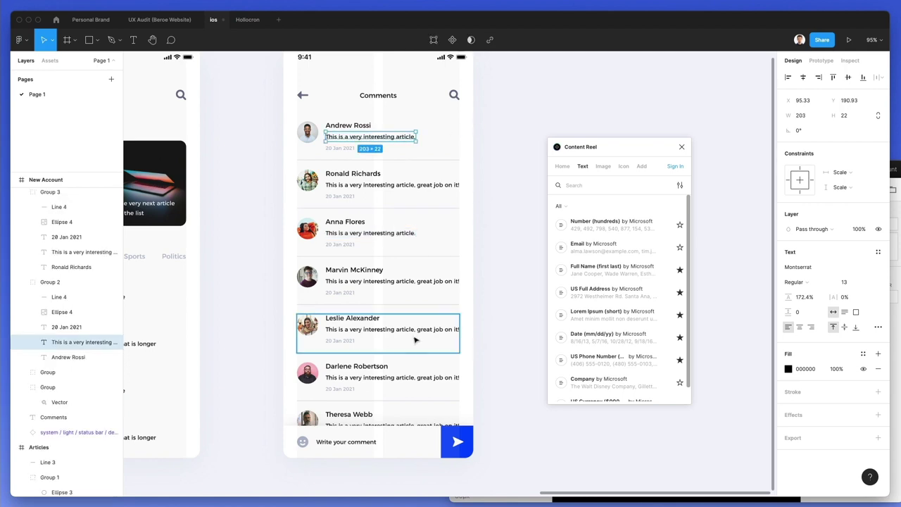
{"action": "double_click", "coordinate": [398, 329]}
{"action": "key", "text": "Return"}
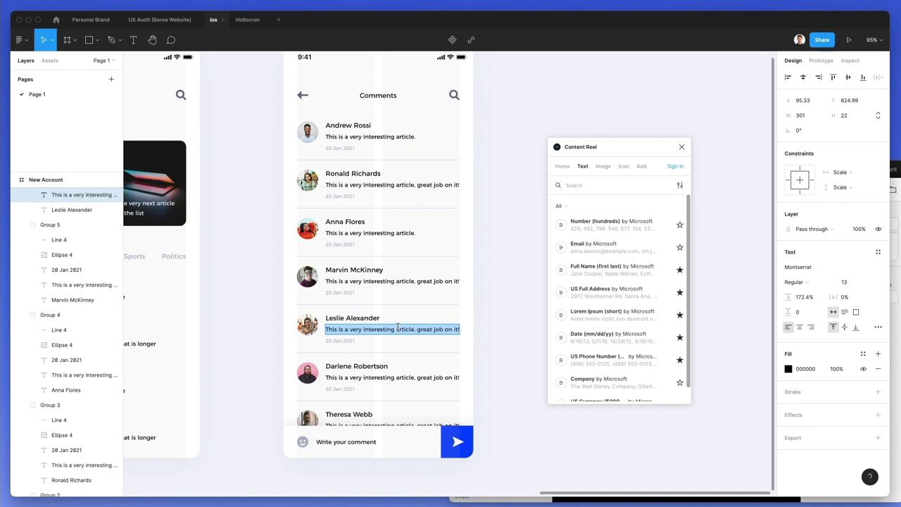
{"action": "key", "text": "ctrl+v"}
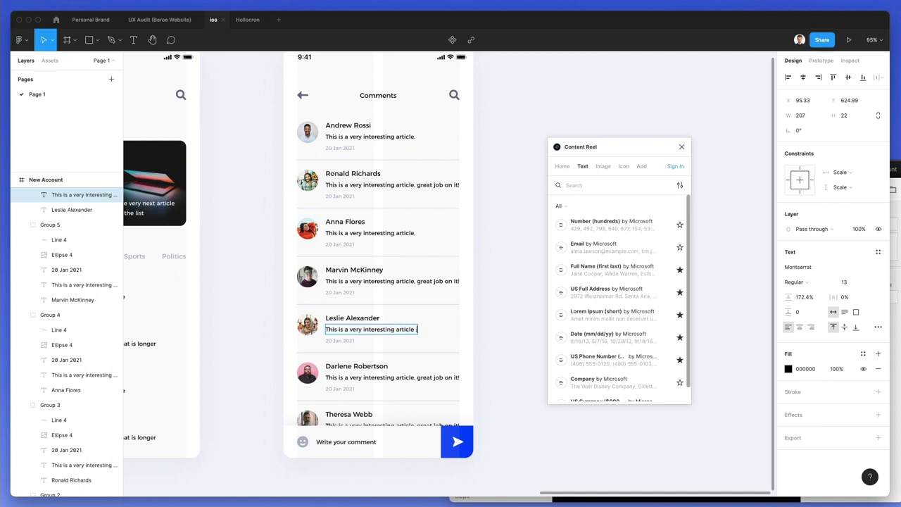
{"action": "type", "text": "😀"}
{"action": "key", "text": "Escape"}
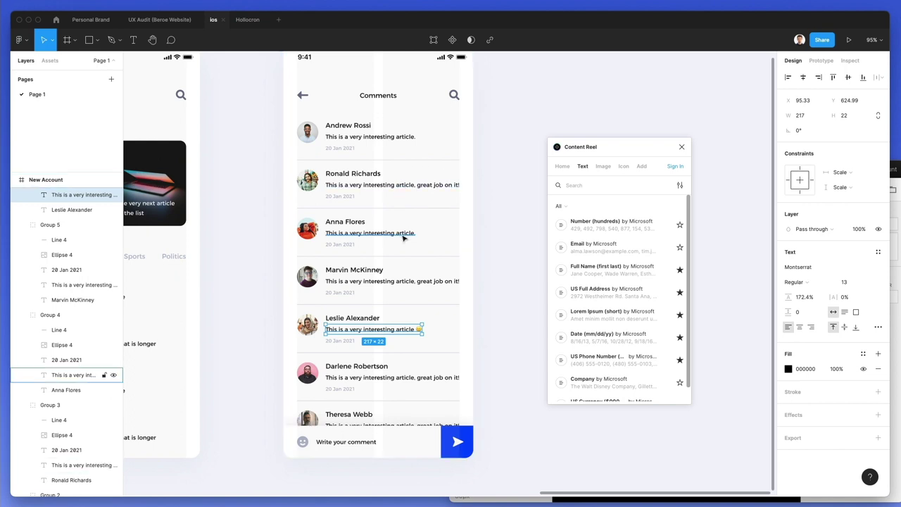
{"action": "left_click", "coordinate": [476, 251]}
- Rename the screen frame to 'Comments'
{"action": "scroll", "coordinate": [476, 252], "scroll_direction": "down", "scroll_amount": 2}
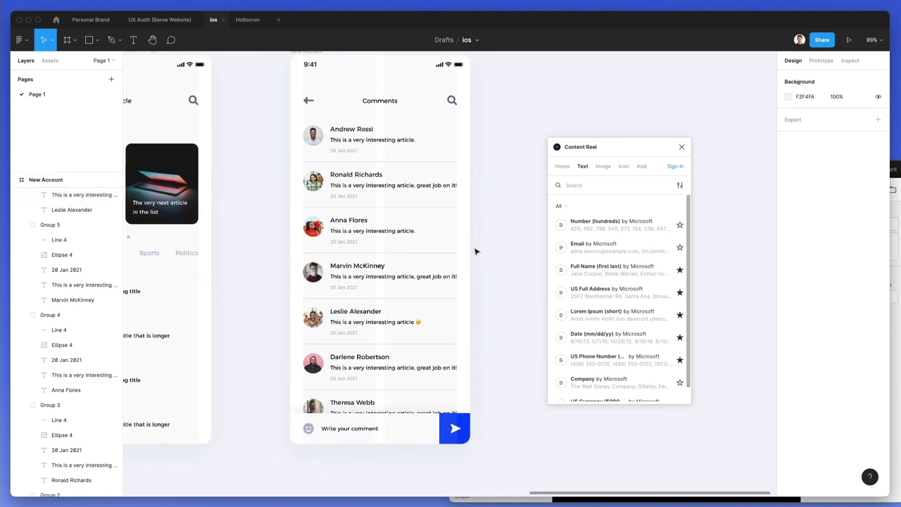
{"action": "scroll", "coordinate": [476, 251], "scroll_direction": "up", "scroll_amount": 1}
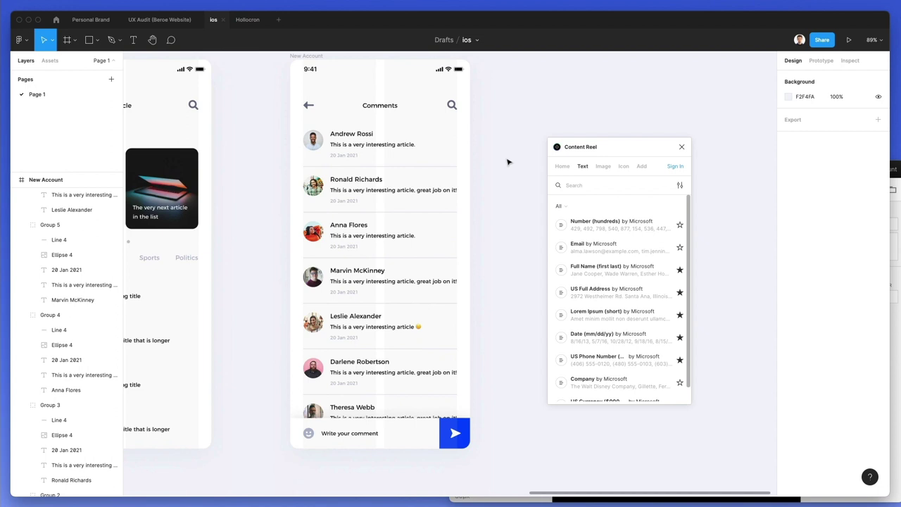
{"action": "scroll", "coordinate": [392, 85], "scroll_direction": "up", "scroll_amount": 1}
{"action": "left_click", "coordinate": [307, 81]}
{"action": "key", "text": "super+r"}
{"action": "type", "text": "Comments"}
{"action": "key", "text": "Return"}
- Close the Content Reel plugin and bring the Articles and Comments headers into view
{"action": "key", "text": "Escape"}
{"action": "scroll", "coordinate": [308, 81], "scroll_direction": "down", "scroll_amount": 5}
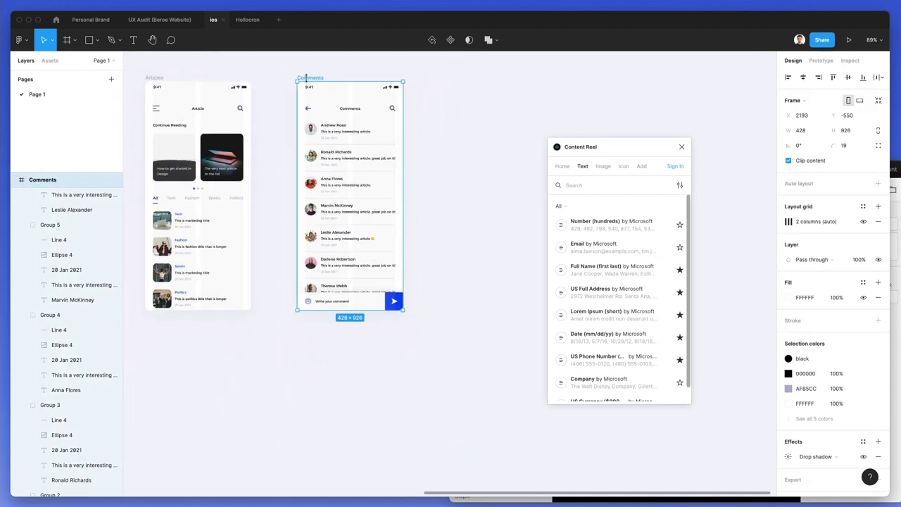
{"action": "scroll", "coordinate": [307, 81], "scroll_direction": "left", "scroll_amount": 4}
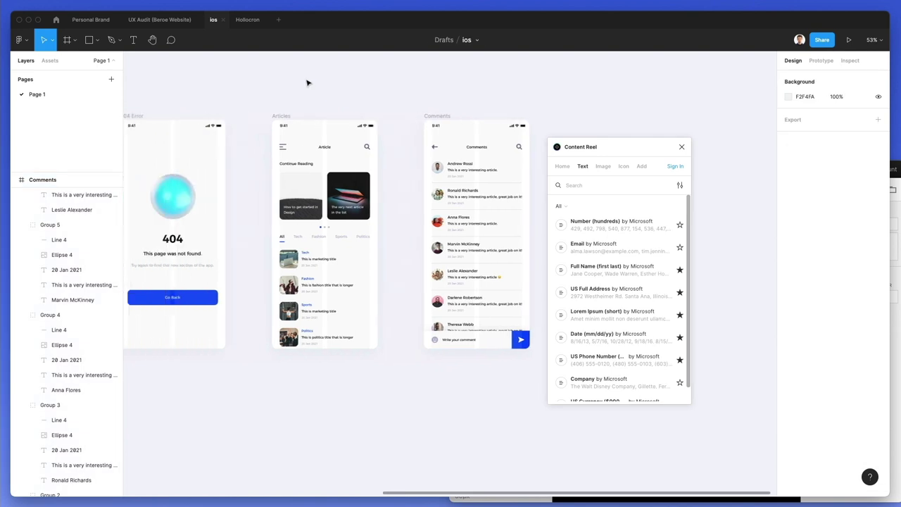
{"action": "left_click", "coordinate": [681, 148]}
{"action": "left_click_drag", "start_coordinate": [305, 138], "coordinate": [594, 159]}
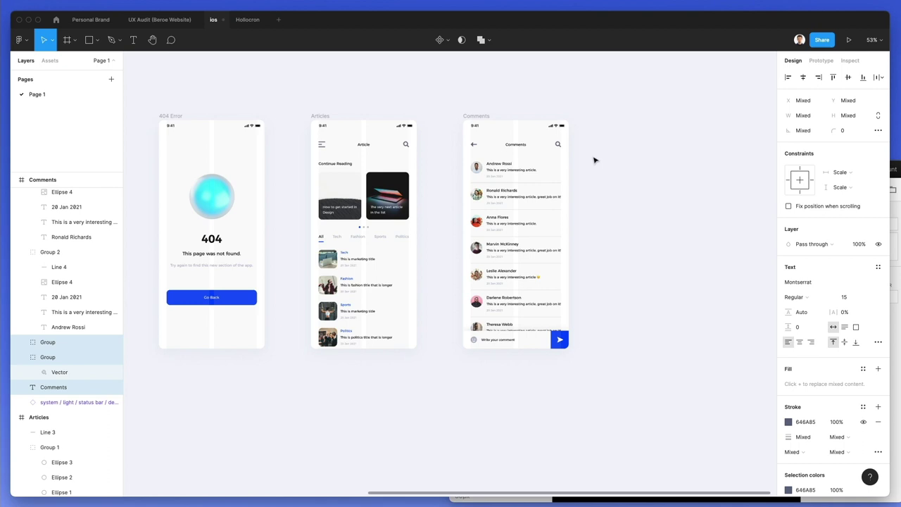
{"action": "left_click", "coordinate": [598, 158]}
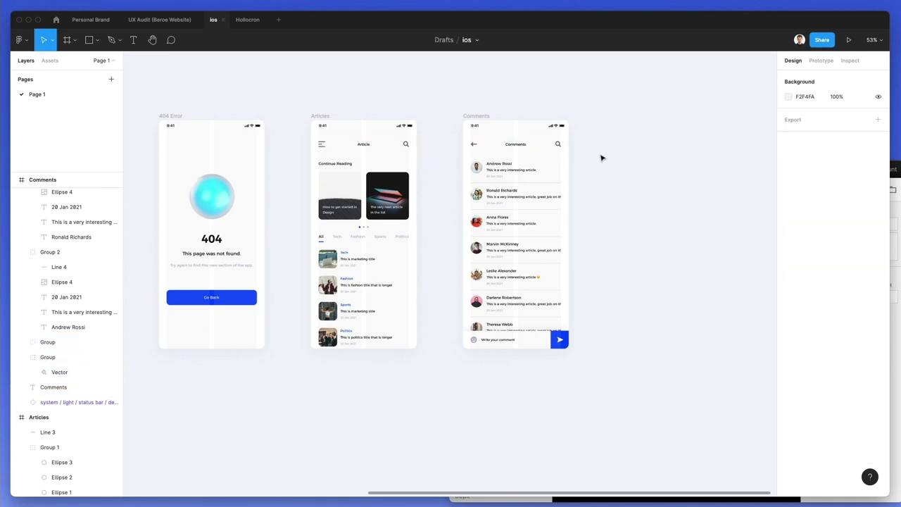
- Make the Article and Comments titles 17 px and centre-aligned, and nudge them up two pixels
{"action": "scroll", "coordinate": [542, 141], "scroll_direction": "up", "scroll_amount": 3}
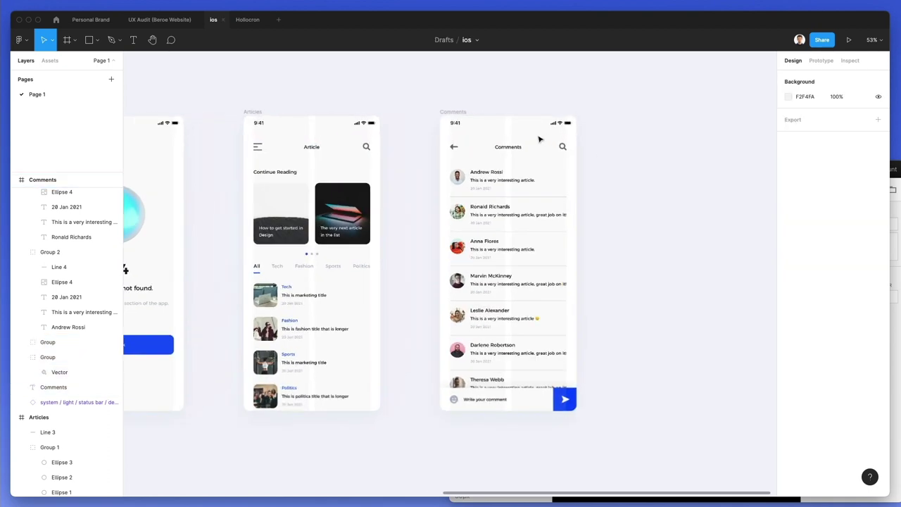
{"action": "left_click", "coordinate": [312, 147]}
{"action": "left_click", "coordinate": [525, 154], "text": "shift"}
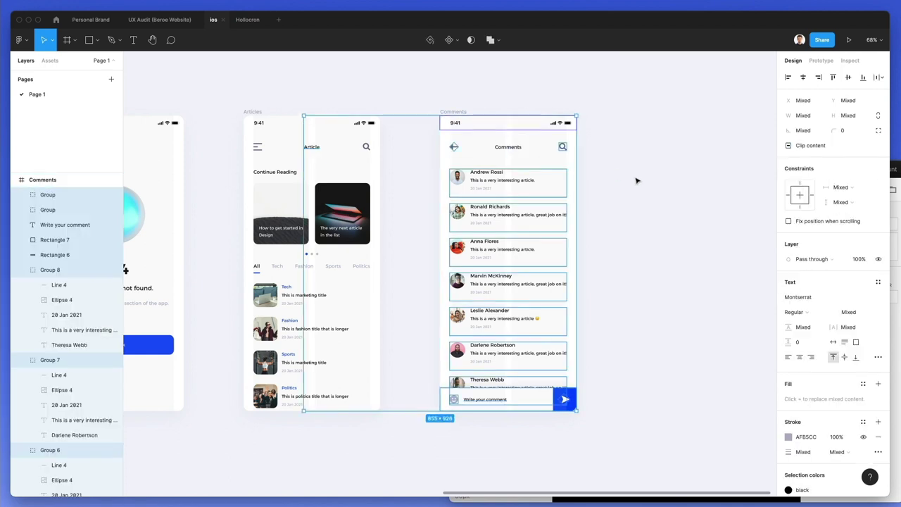
{"action": "left_click", "coordinate": [507, 147]}
{"action": "left_click", "coordinate": [314, 148], "text": "shift"}
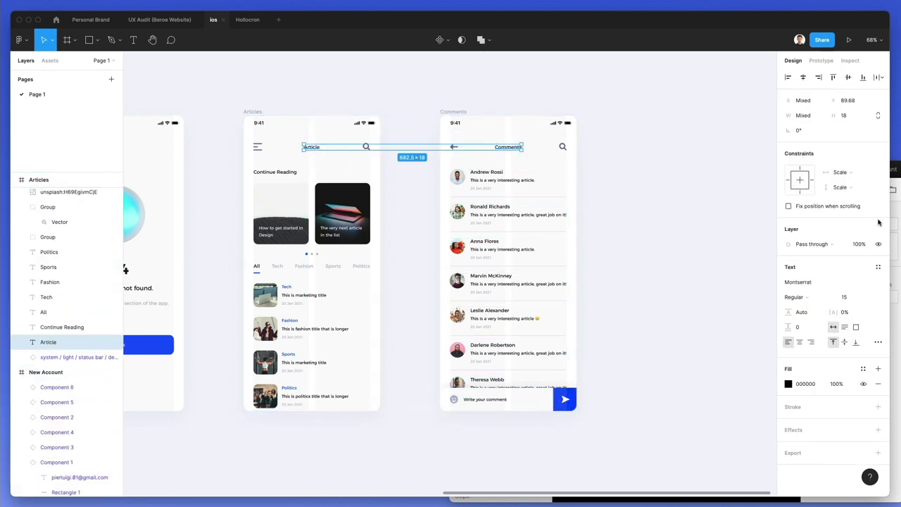
{"action": "left_click", "coordinate": [844, 297]}
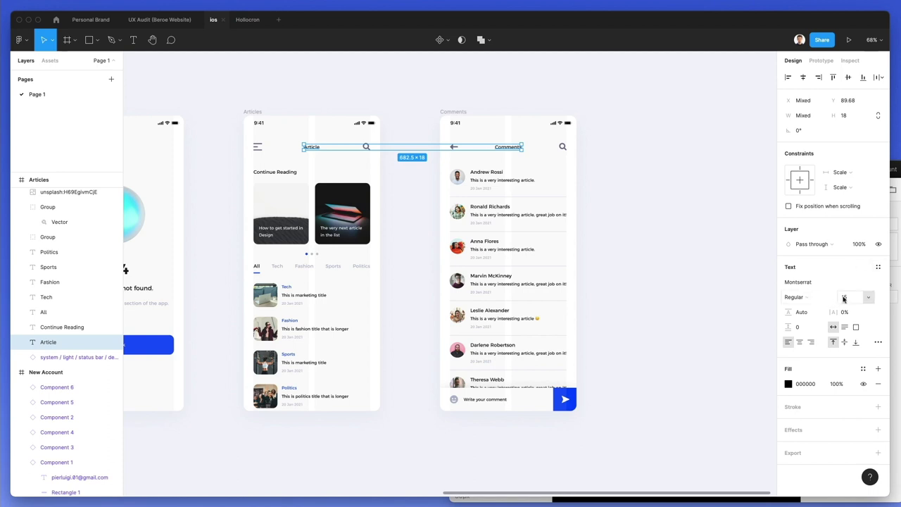
{"action": "left_click", "coordinate": [799, 342]}
{"action": "key", "text": "Up"}
{"action": "key", "text": "Up"}
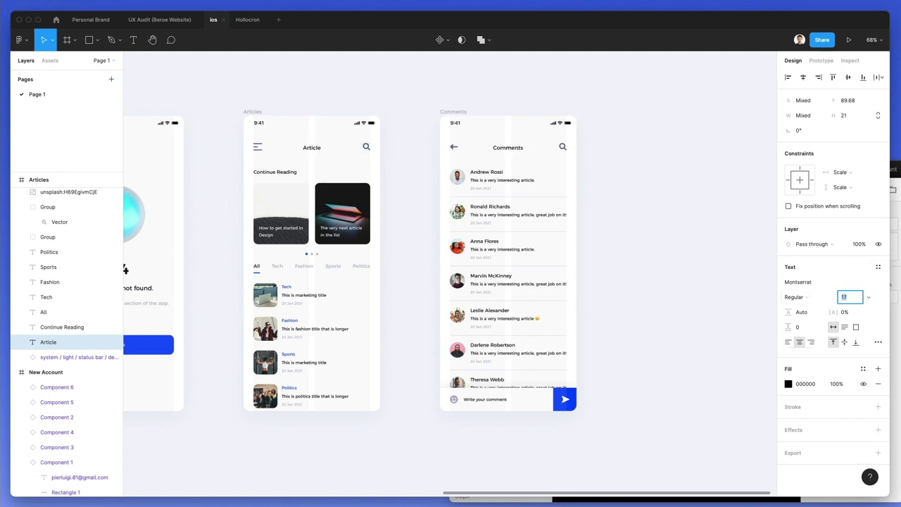
{"action": "key", "text": "Escape"}
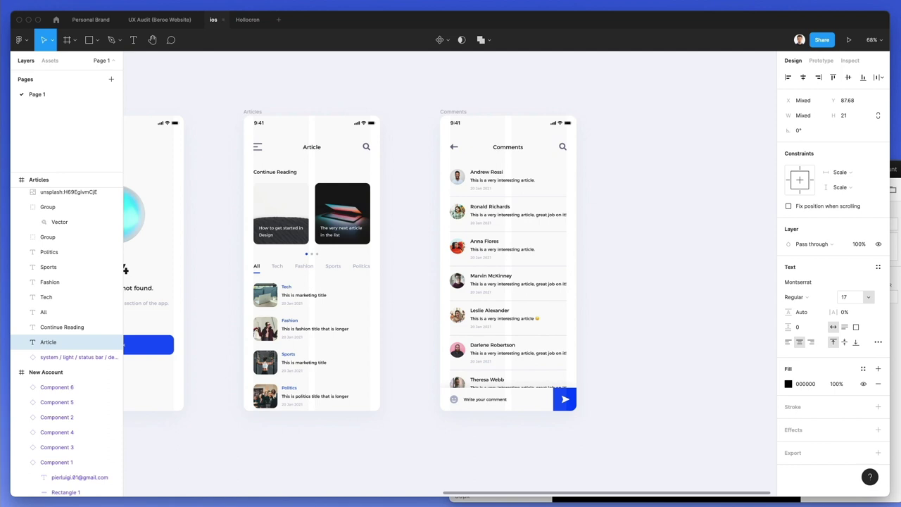
{"action": "key", "text": "Up"}
{"action": "left_click", "coordinate": [647, 254]}
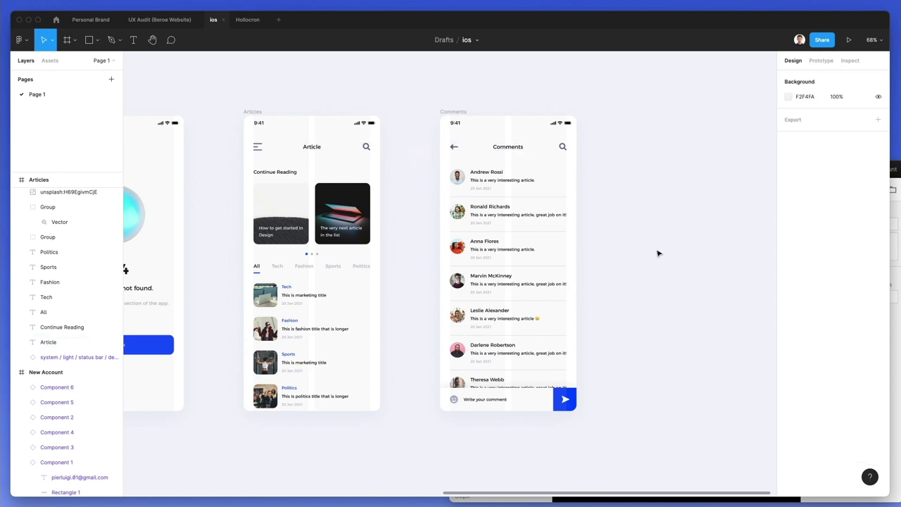
- Duplicate the Articles screen beside Comments, then delete that copy
{"action": "scroll", "coordinate": [658, 254], "scroll_direction": "down", "scroll_amount": 2}
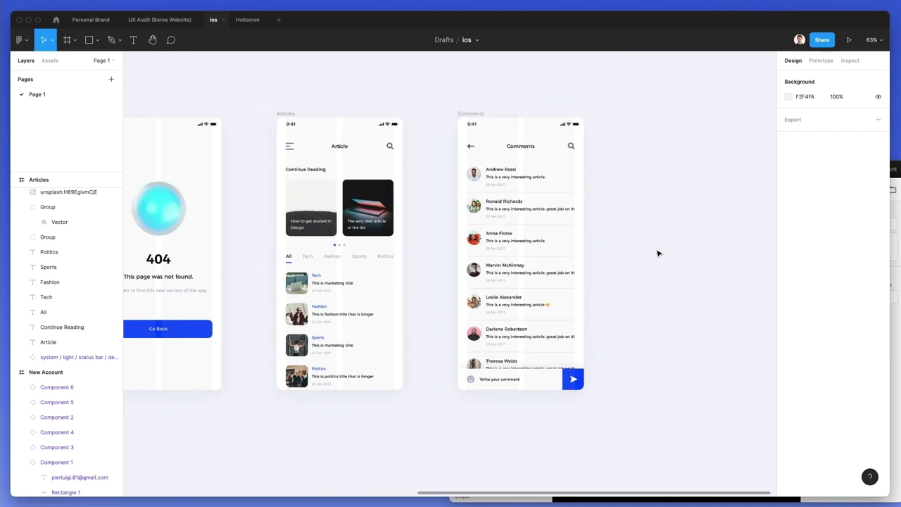
{"action": "scroll", "coordinate": [658, 253], "scroll_direction": "right", "scroll_amount": 3}
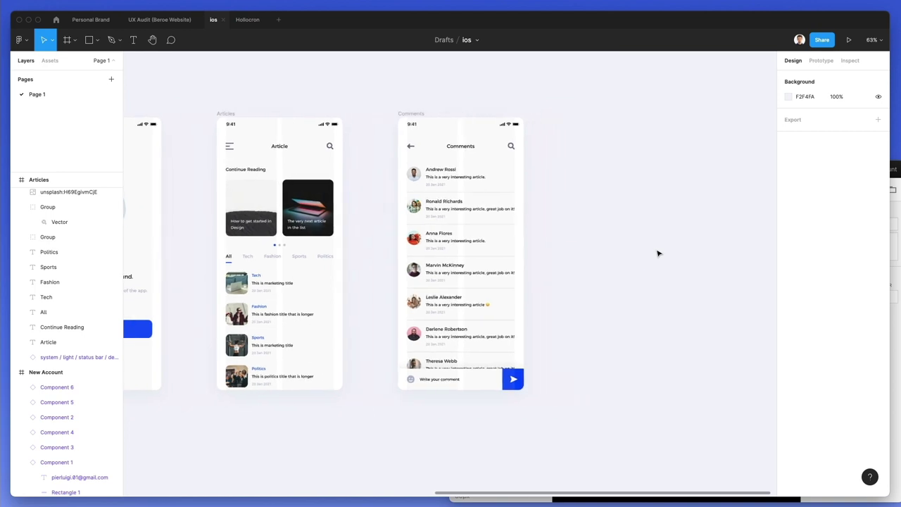
{"action": "left_click", "coordinate": [225, 115]}
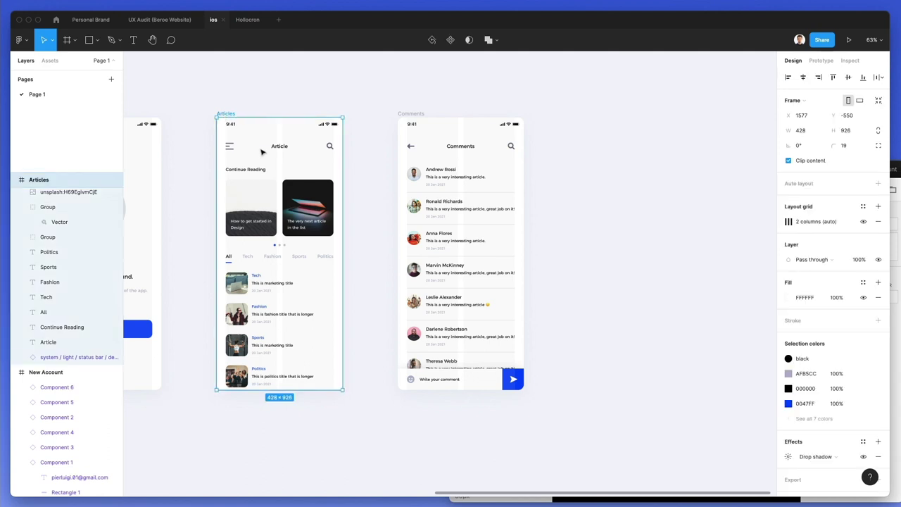
{"action": "left_click_drag", "start_coordinate": [261, 151], "coordinate": [619, 156]}
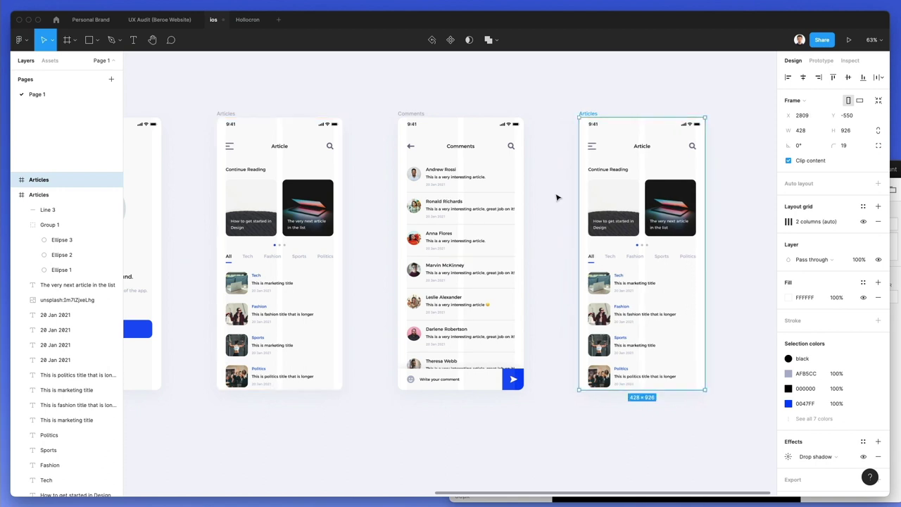
{"action": "scroll", "coordinate": [557, 195], "scroll_direction": "right", "scroll_amount": 5}
{"action": "left_click", "coordinate": [556, 196]}
{"action": "left_click", "coordinate": [464, 146]}
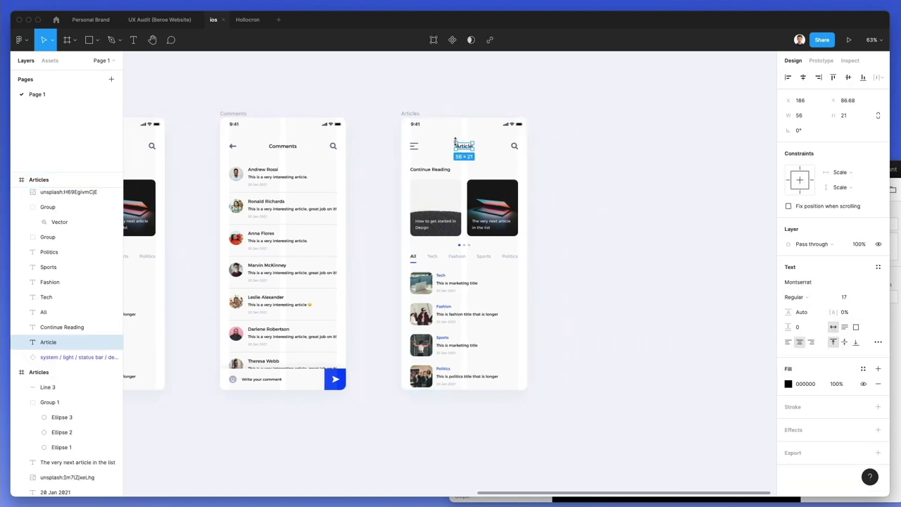
{"action": "left_click", "coordinate": [410, 114]}
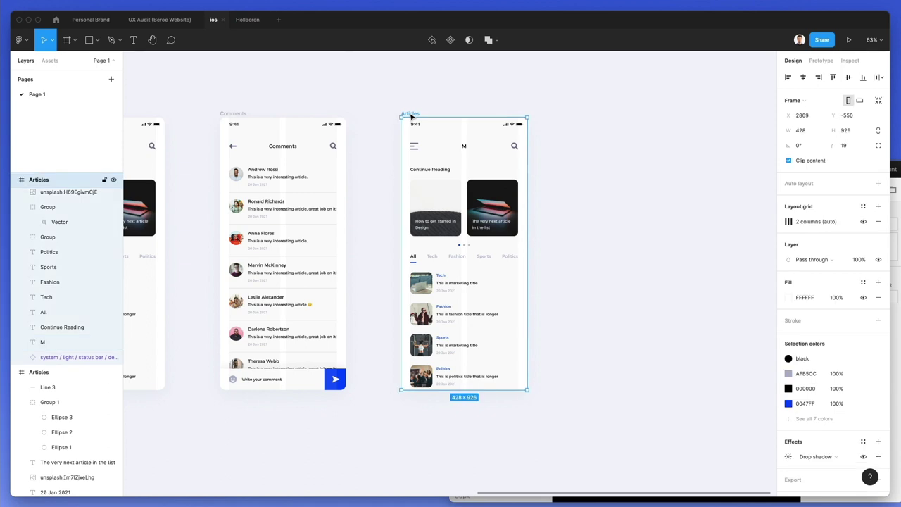
{"action": "key", "text": "Delete"}
- Alt-drag a copy of the Comments screen to its right and retitle it 'Membership'
{"action": "left_click", "coordinate": [232, 114]}
{"action": "left_click_drag", "start_coordinate": [249, 146], "coordinate": [431, 146]}
{"action": "left_click", "coordinate": [451, 146]}
{"action": "double_click", "coordinate": [451, 146]}
{"action": "type", "text": "Membership"}
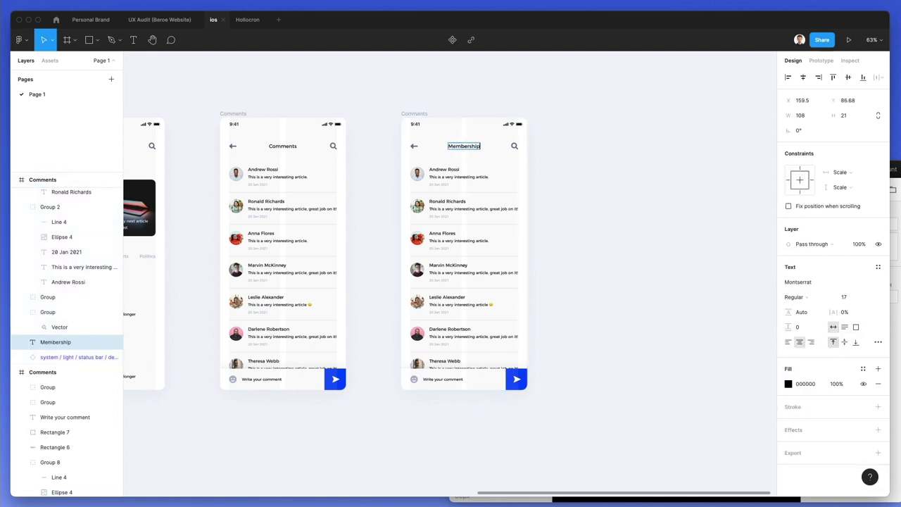
{"action": "key", "text": "Escape"}
{"action": "key", "text": "Escape"}
{"action": "key", "text": "Escape"}
{"action": "scroll", "coordinate": [497, 162], "scroll_direction": "up", "scroll_amount": 3}
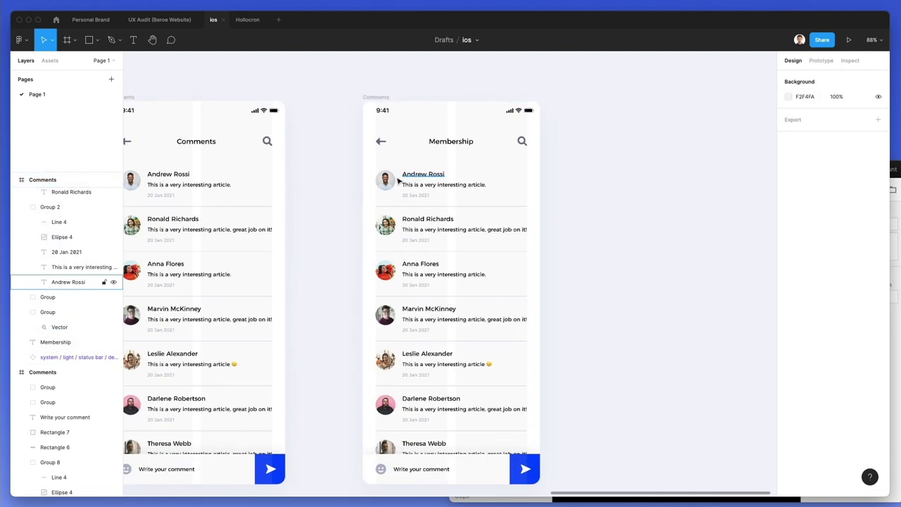
- Delete all comment rows and the comment input bar from the Membership screen
{"action": "left_click_drag", "start_coordinate": [346, 171], "coordinate": [538, 454]}
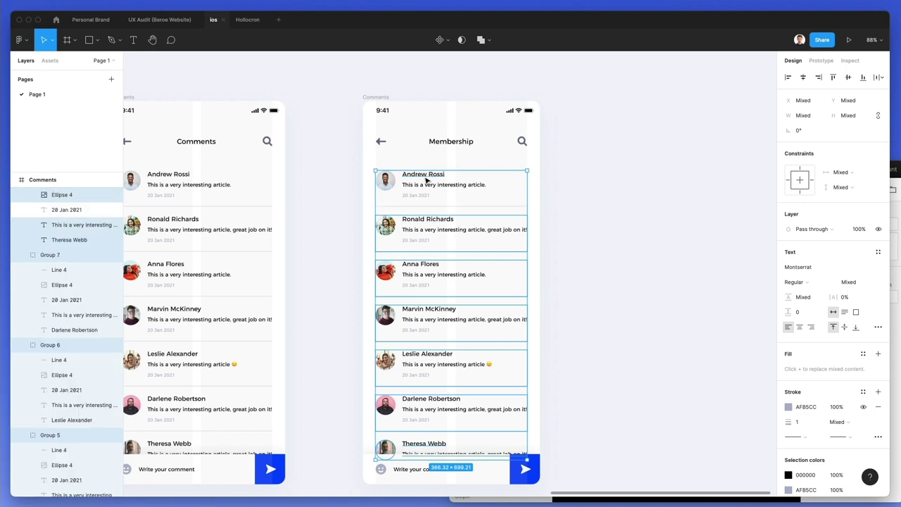
{"action": "key", "text": "Delete"}
{"action": "key", "text": "ctrl+a"}
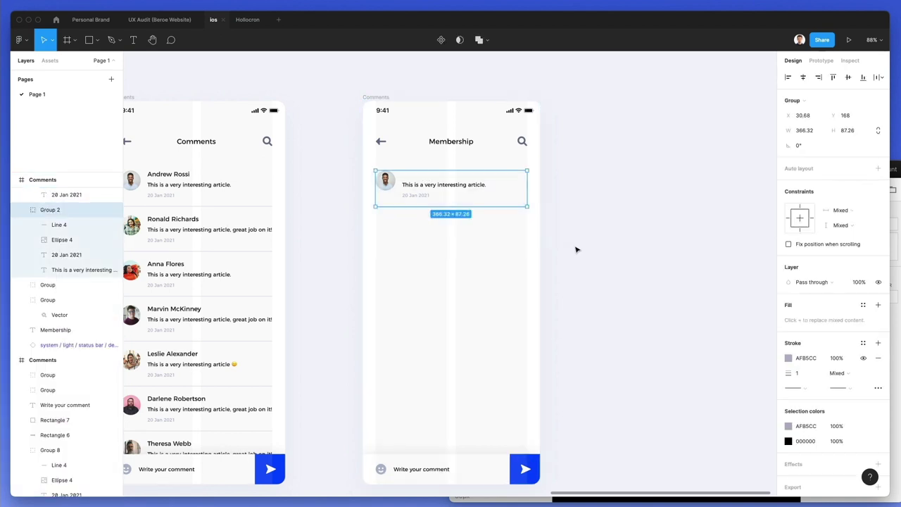
{"action": "key", "text": "Delete"}
{"action": "left_click_drag", "start_coordinate": [375, 357], "coordinate": [535, 477]}
{"action": "key", "text": "Delete"}
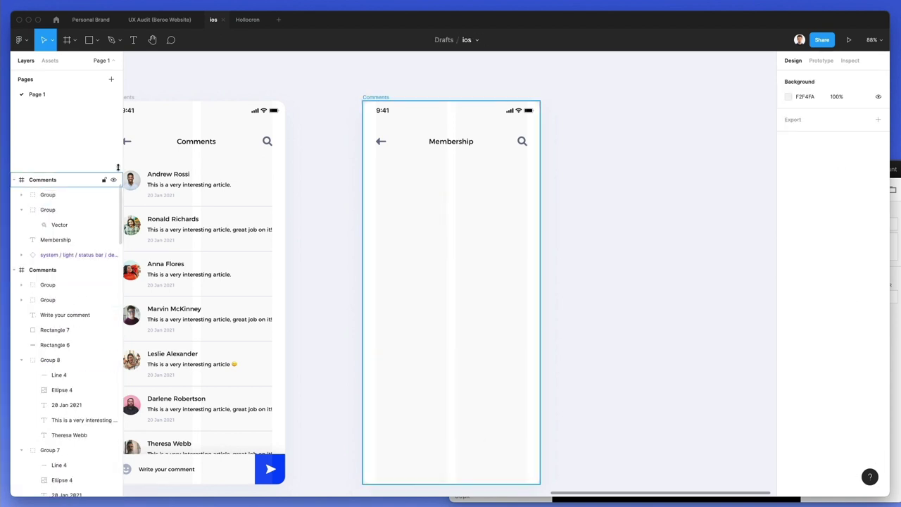
- Add a 'Choose your plan' heading below the Membership title, centred horizontally
{"action": "double_click", "coordinate": [176, 174]}
{"action": "left_click", "coordinate": [365, 97]}
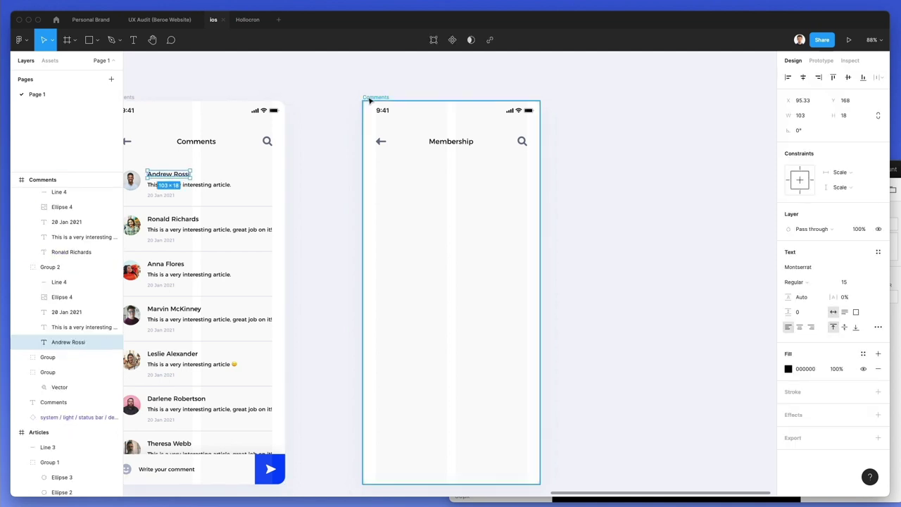
{"action": "type", "text": "Andrew Rossi"}
{"action": "left_click_drag", "start_coordinate": [418, 110], "coordinate": [459, 177]}
{"action": "left_click", "coordinate": [803, 76]}
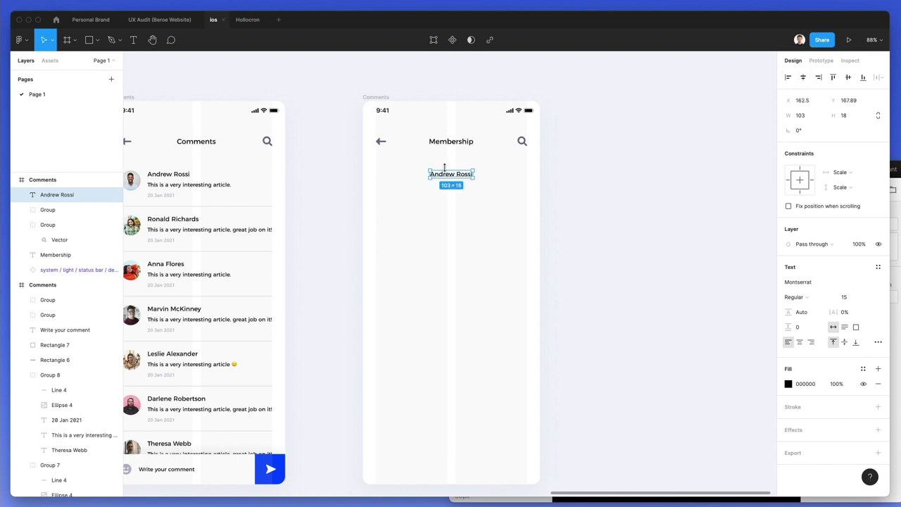
{"action": "double_click", "coordinate": [450, 180]}
{"action": "type", "text": "Choose your plan"}
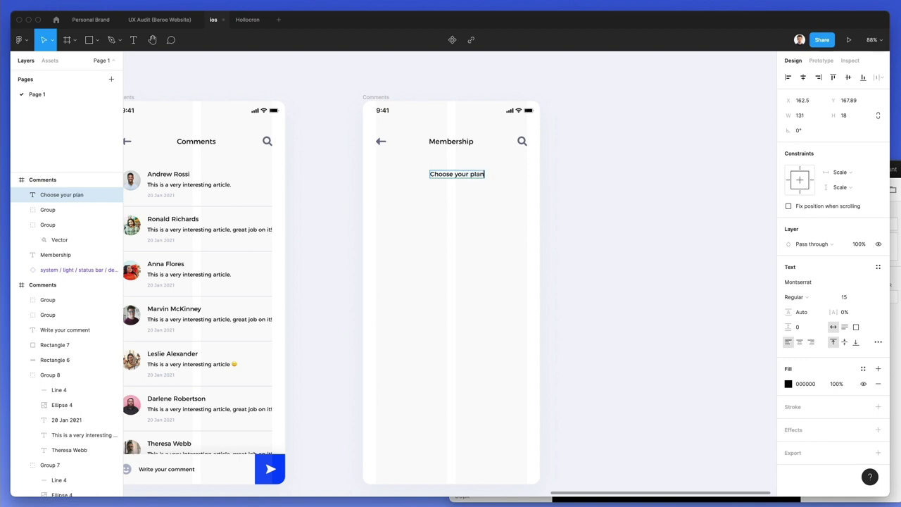
{"action": "key", "text": "Escape"}
{"action": "left_click", "coordinate": [803, 76]}
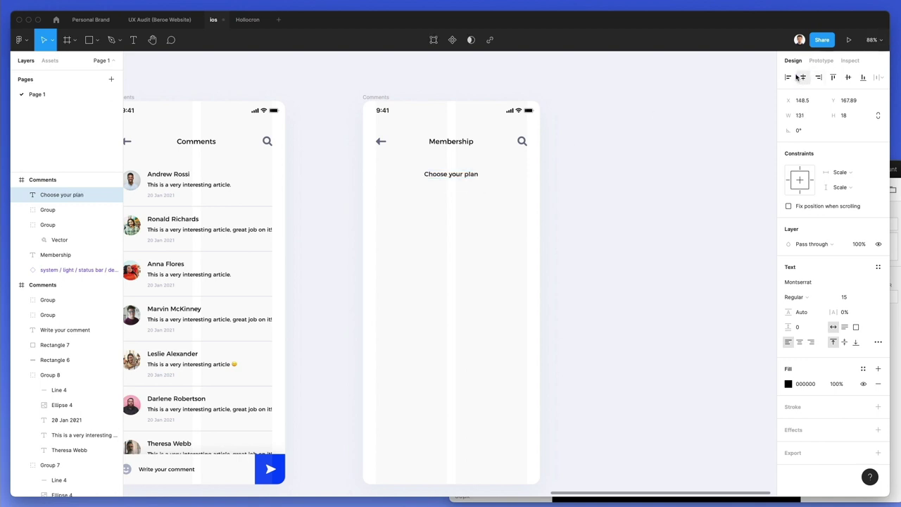
- Add a grey Lorem Ipsum description line below the heading using the date text style
{"action": "left_click_drag", "start_coordinate": [445, 174], "coordinate": [445, 190]}
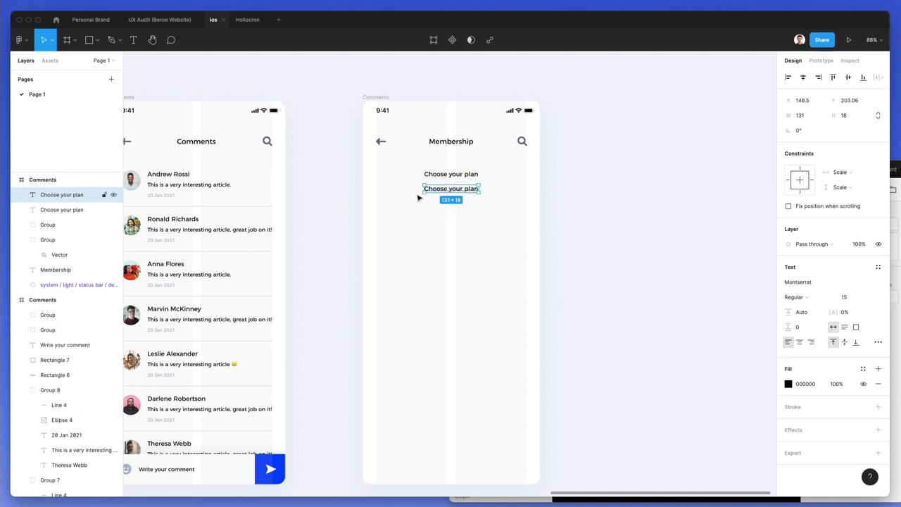
{"action": "left_click", "coordinate": [168, 199]}
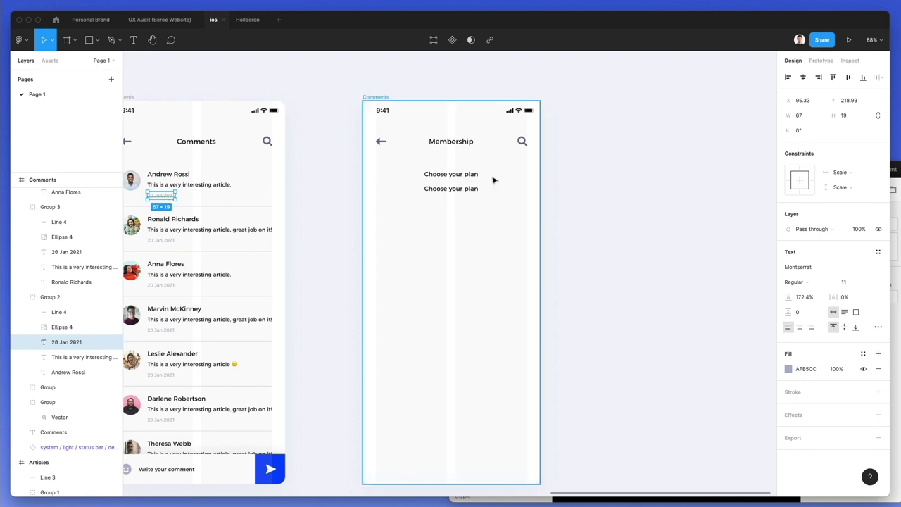
{"action": "left_click", "coordinate": [467, 190]}
{"action": "key", "text": "super+alt+v"}
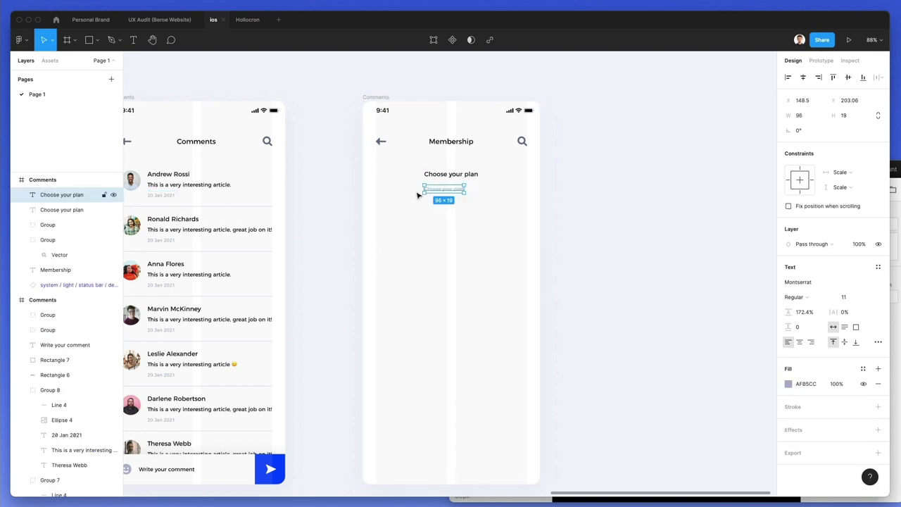
{"action": "double_click", "coordinate": [463, 189]}
{"action": "key", "text": "BackSpace"}
{"action": "key", "text": "super+v"}
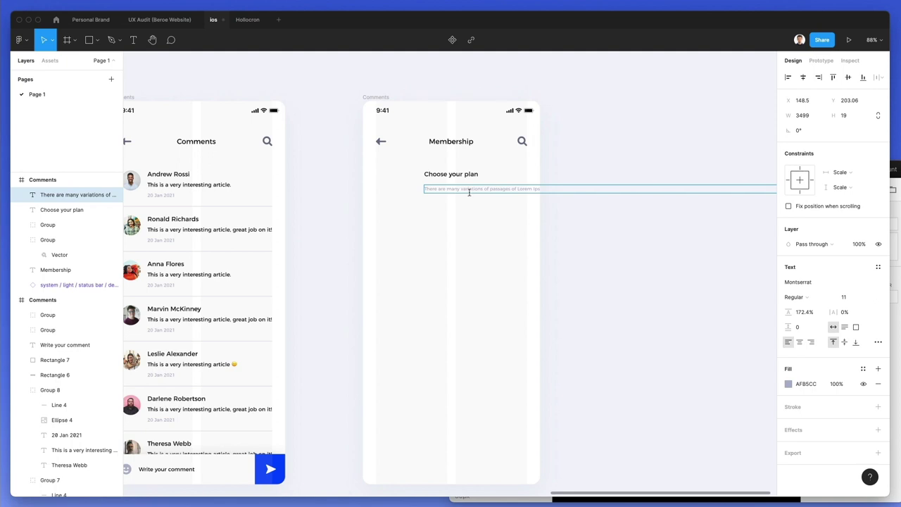
{"action": "key", "text": "Escape"}
- Set the description box to 200 wide, centre-align its text and centre it in the frame
{"action": "scroll", "coordinate": [511, 195], "scroll_direction": "down", "scroll_amount": 3}
{"action": "scroll", "coordinate": [511, 195], "scroll_direction": "right", "scroll_amount": 10}
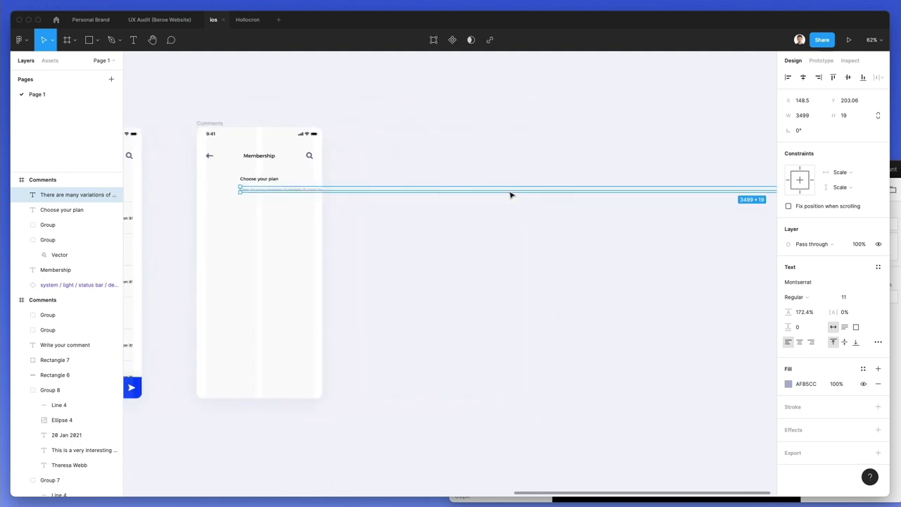
{"action": "scroll", "coordinate": [549, 211], "scroll_direction": "left", "scroll_amount": 8}
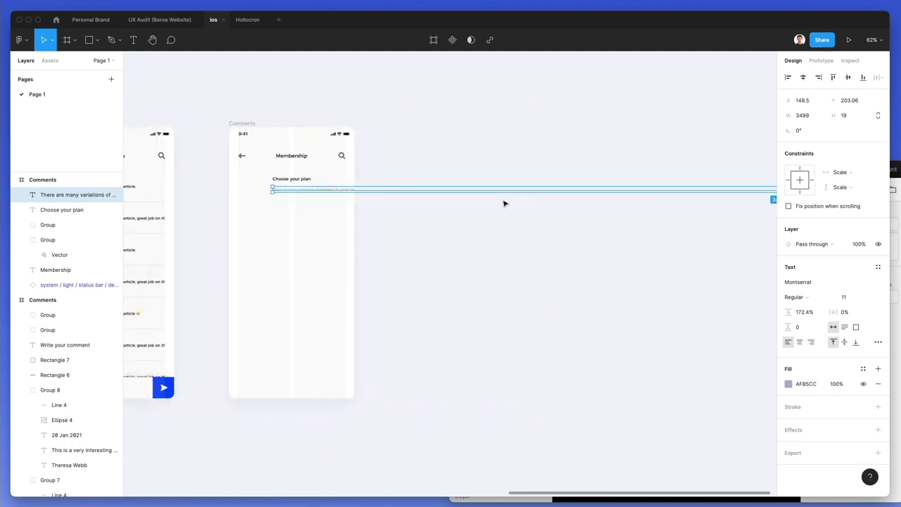
{"action": "scroll", "coordinate": [295, 164], "scroll_direction": "up", "scroll_amount": 5}
{"action": "left_click", "coordinate": [804, 117]}
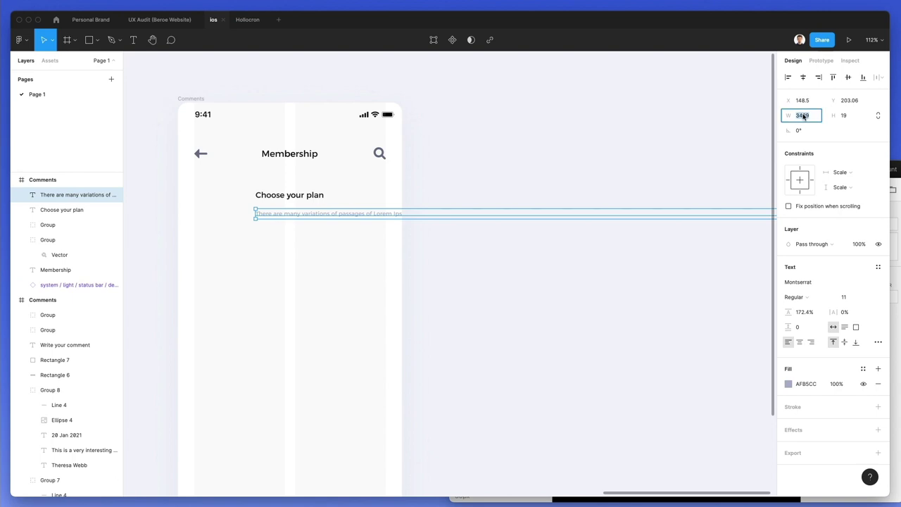
{"action": "key", "text": "Return"}
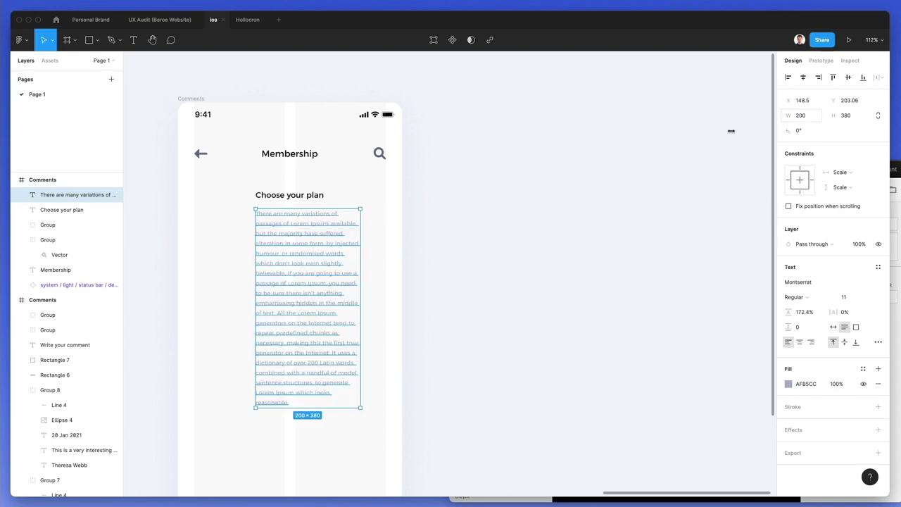
{"action": "left_click_drag", "start_coordinate": [313, 291], "coordinate": [300, 291]}
{"action": "left_click", "coordinate": [799, 342]}
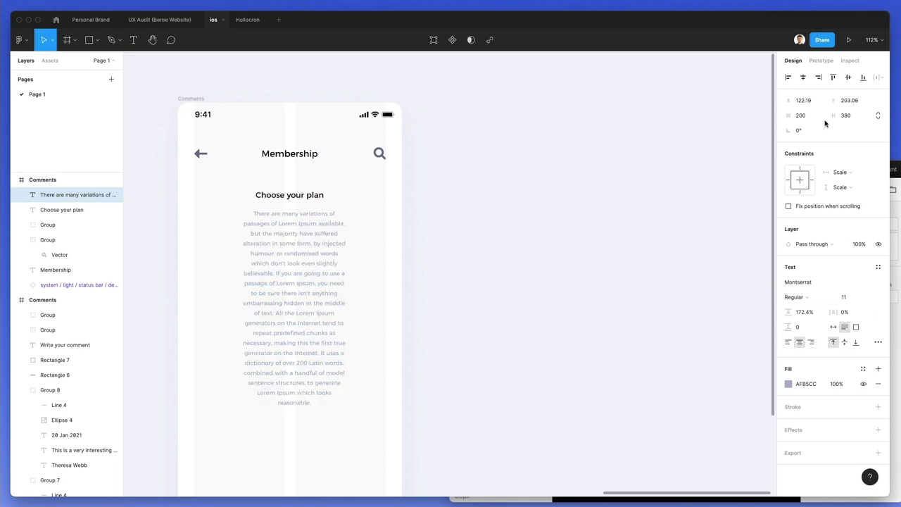
{"action": "left_click", "coordinate": [803, 77]}
- Widen the description to 366 and trim it to two lines ending 'in some form.'
{"action": "left_click_drag", "start_coordinate": [343, 280], "coordinate": [386, 278]}
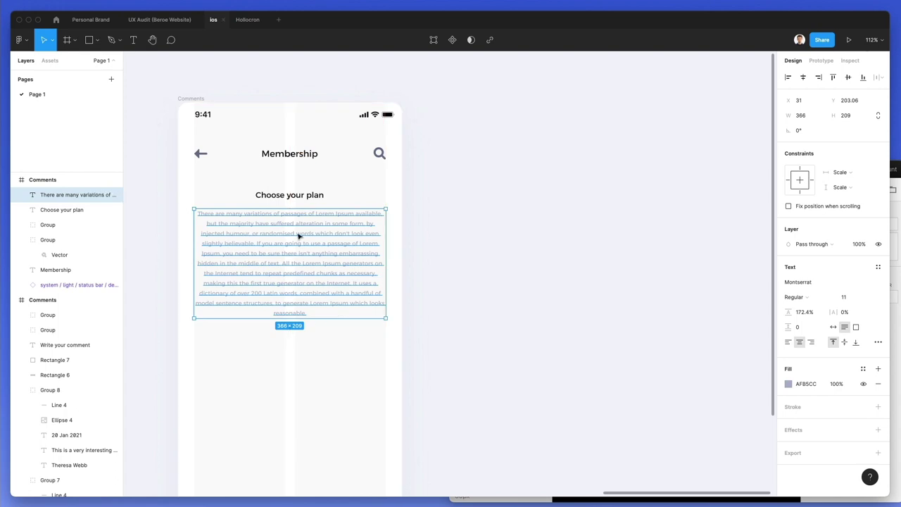
{"action": "key", "text": "Return"}
{"action": "left_click_drag", "start_coordinate": [364, 223], "coordinate": [447, 366]}
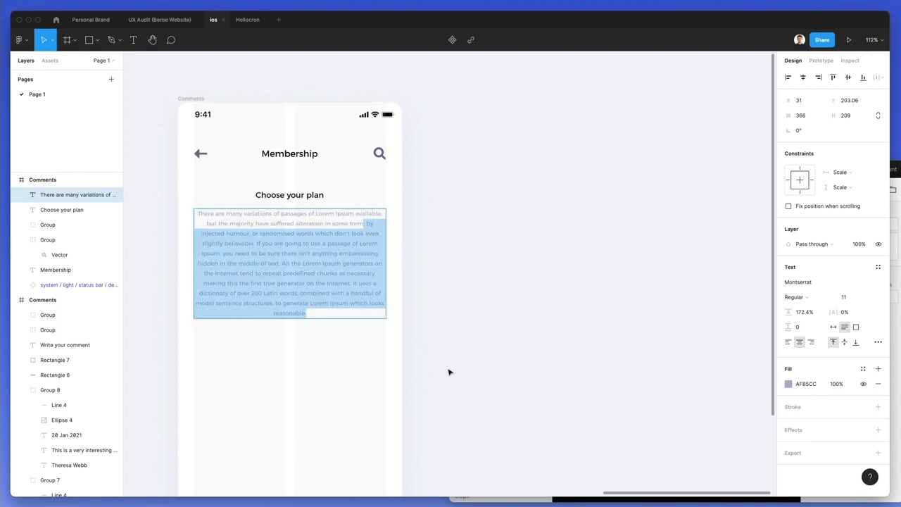
{"action": "key", "text": "BackSpace"}
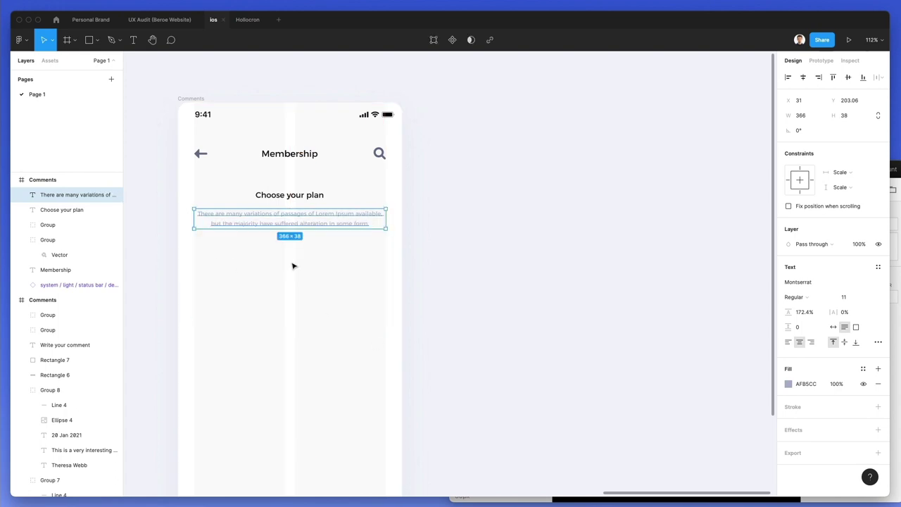
{"action": "left_click", "coordinate": [306, 265]}
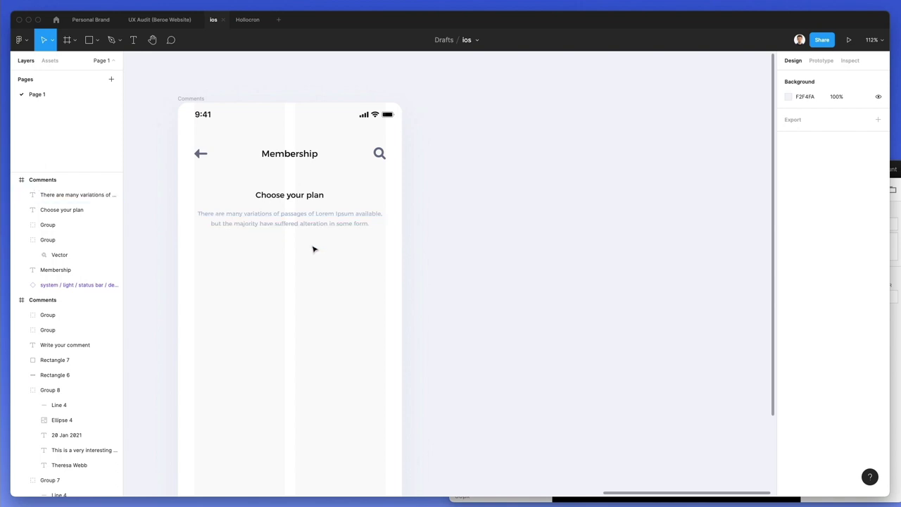
- Paste the first article card image below the Membership description and fill it grey #D2D5E2
{"action": "scroll", "coordinate": [284, 210], "scroll_direction": "left", "scroll_amount": 10}
{"action": "scroll", "coordinate": [284, 211], "scroll_direction": "down", "scroll_amount": 2}
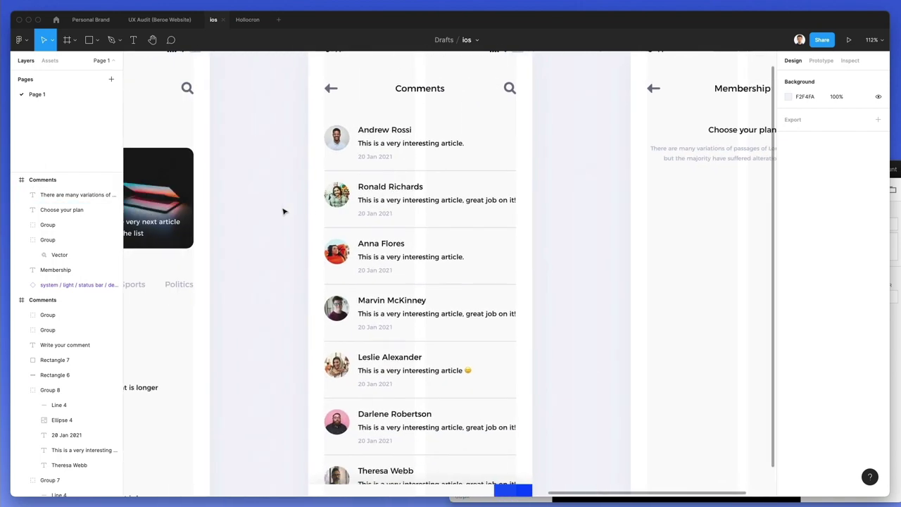
{"action": "scroll", "coordinate": [284, 211], "scroll_direction": "left", "scroll_amount": 6}
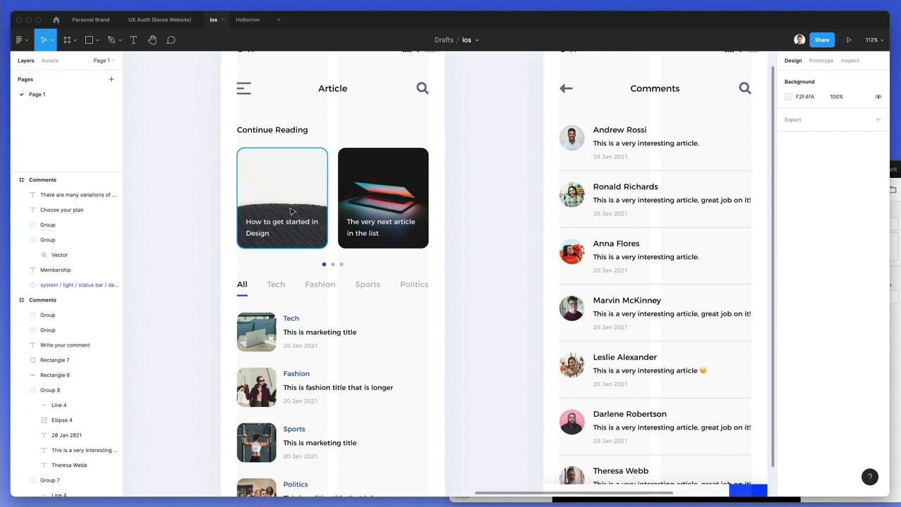
{"action": "left_click", "coordinate": [292, 210]}
{"action": "scroll", "coordinate": [317, 199], "scroll_direction": "down", "scroll_amount": 2, "text": "ctrl"}
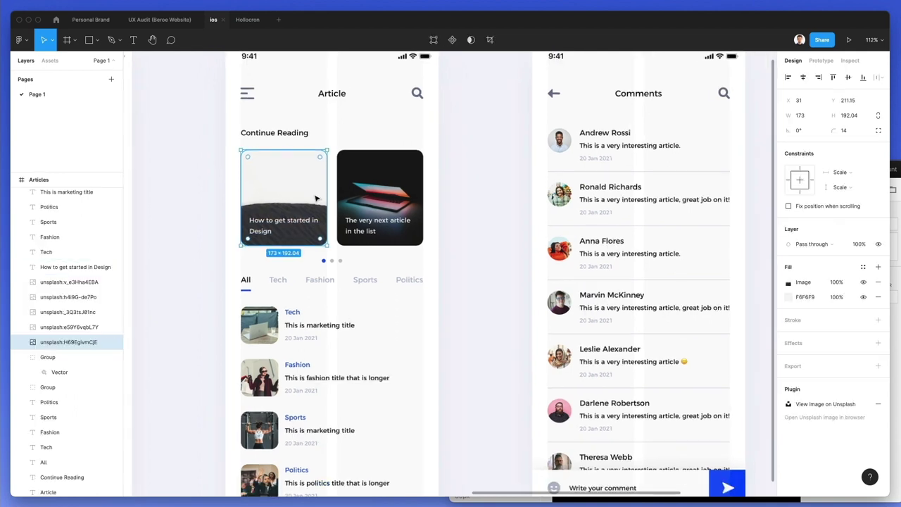
{"action": "scroll", "coordinate": [317, 198], "scroll_direction": "right", "scroll_amount": 8}
{"action": "scroll", "coordinate": [315, 198], "scroll_direction": "up", "scroll_amount": 2}
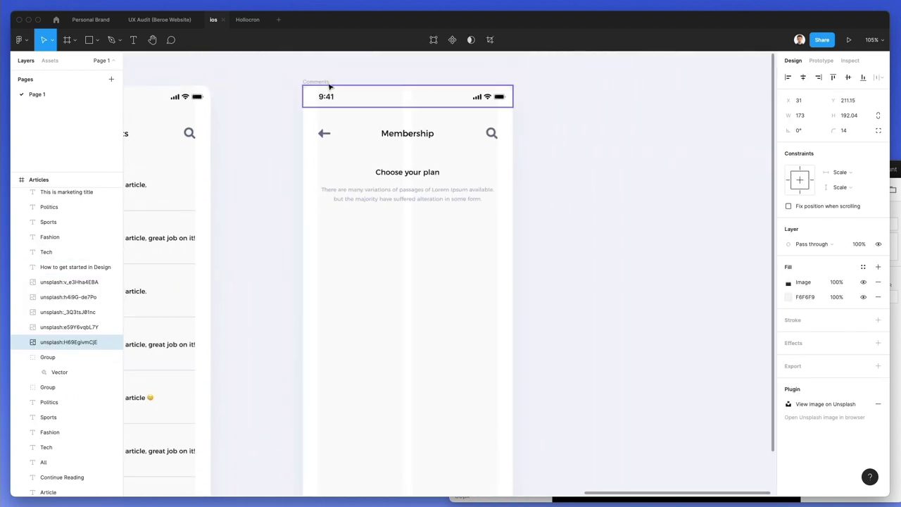
{"action": "left_click", "coordinate": [320, 81]}
{"action": "key", "text": "ctrl+v"}
{"action": "left_click_drag", "start_coordinate": [385, 236], "coordinate": [383, 273]}
{"action": "left_click_drag", "start_coordinate": [383, 271], "coordinate": [383, 270]}
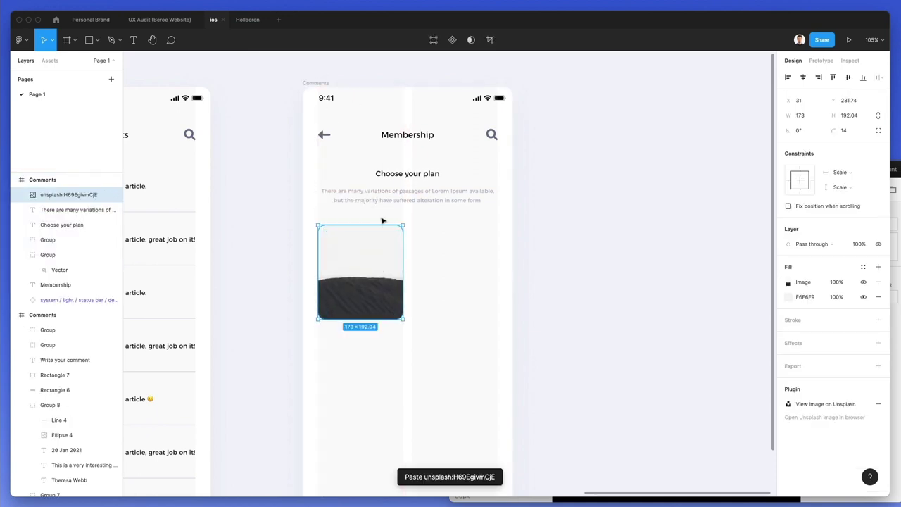
{"action": "key", "text": "i"}
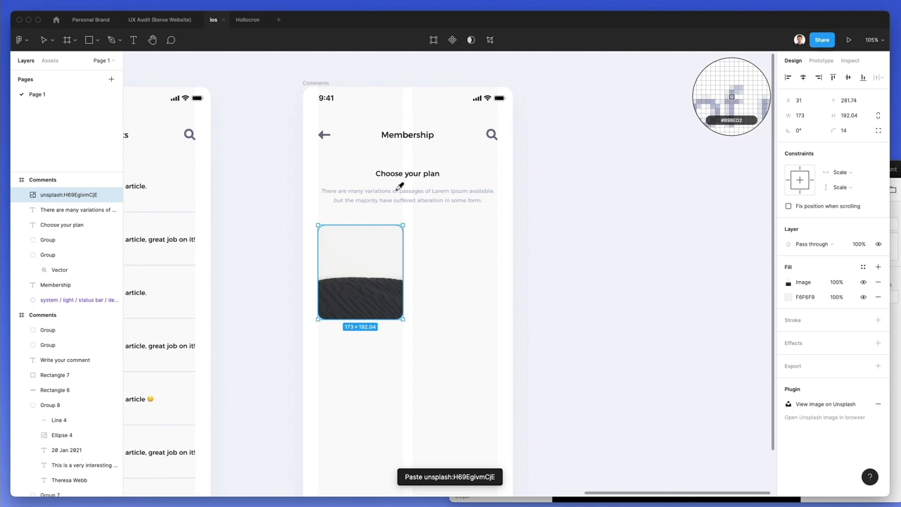
{"action": "left_click", "coordinate": [399, 185]}
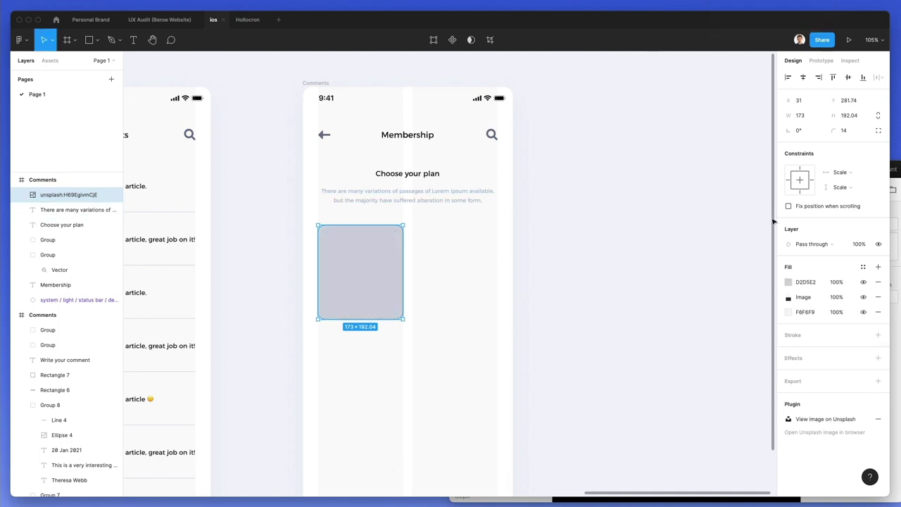
- Replace the card's image and grey fills with a plain white #FFFFFF fill
{"action": "left_click", "coordinate": [837, 283]}
{"action": "type", "text": "70"}
{"action": "key", "text": "Return"}
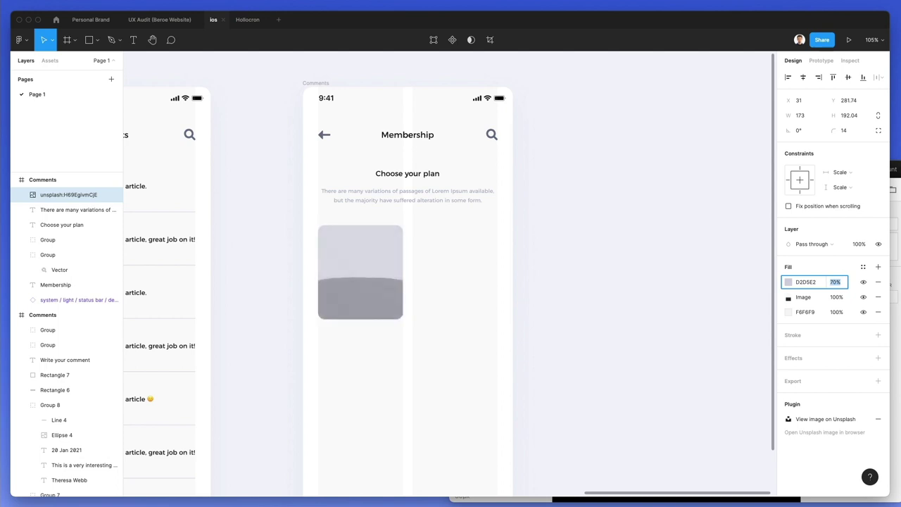
{"action": "key", "text": "shift+Up"}
{"action": "key", "text": "shift+Up"}
{"action": "key", "text": "shift+Up"}
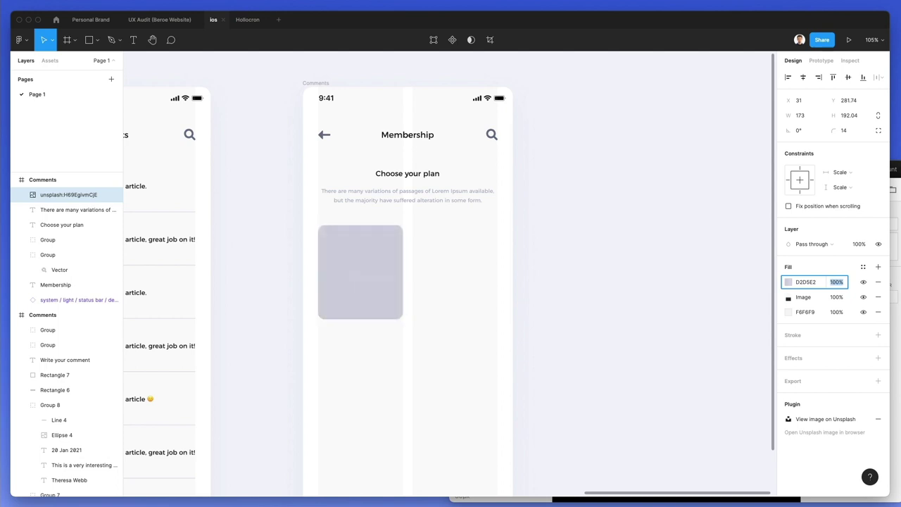
{"action": "left_click", "coordinate": [878, 297]}
{"action": "left_click", "coordinate": [878, 281]}
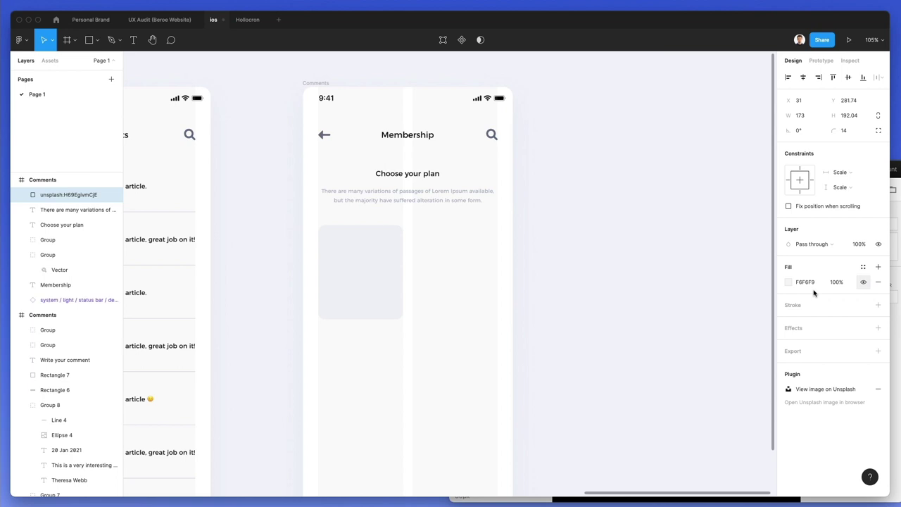
{"action": "left_click", "coordinate": [785, 283]}
{"action": "type", "text": "fff"}
{"action": "key", "text": "Return"}
{"action": "left_click", "coordinate": [794, 307]}
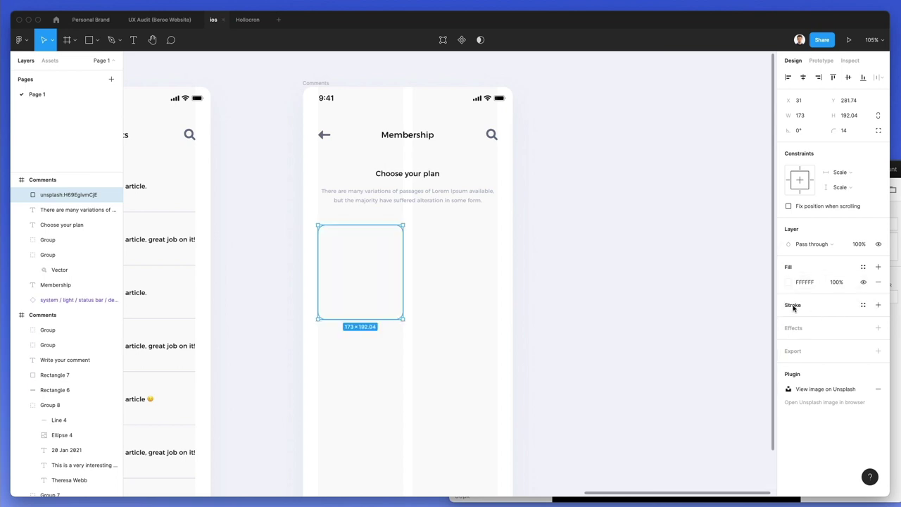
- Outline the card with a 1.5 stroke in blue #0047FF sampled from the Go Back button
{"action": "left_click", "coordinate": [796, 306]}
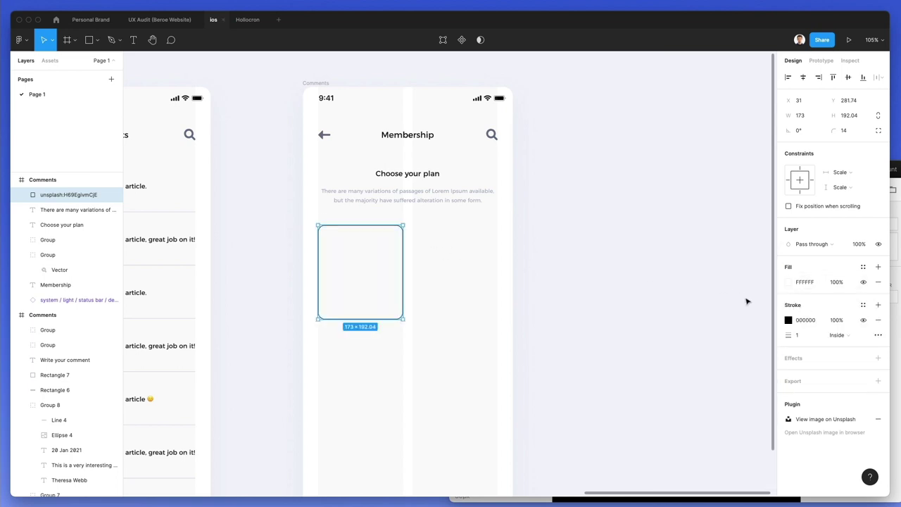
{"action": "type", "text": "2"}
{"action": "key", "text": "Return"}
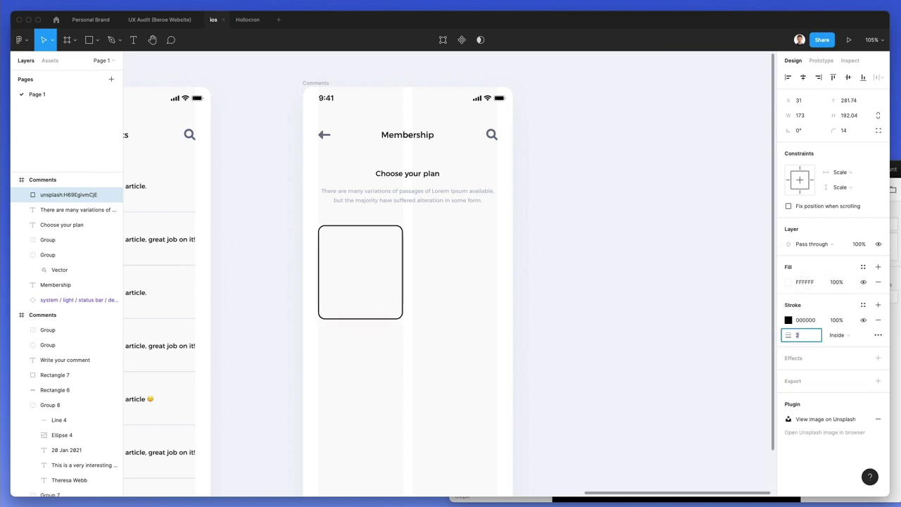
{"action": "left_click", "coordinate": [788, 320]}
{"action": "scroll", "coordinate": [308, 173], "scroll_direction": "left", "scroll_amount": 10}
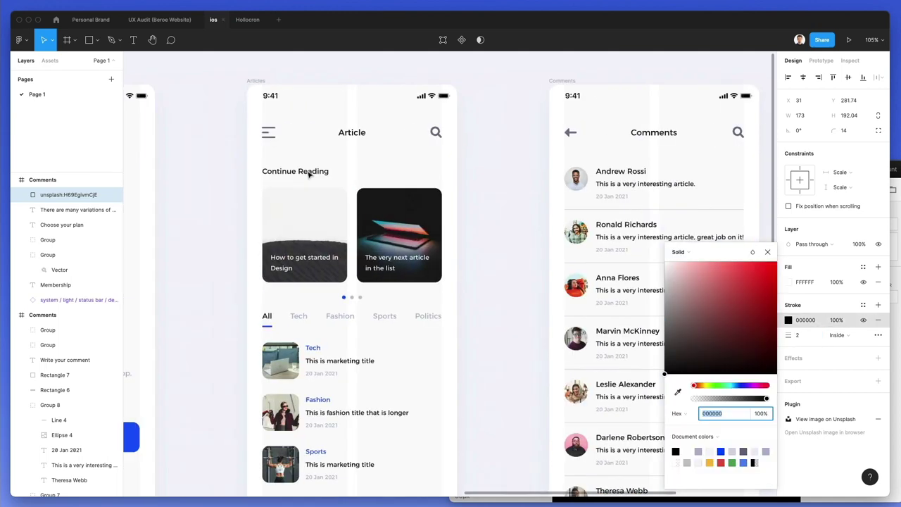
{"action": "scroll", "coordinate": [317, 211], "scroll_direction": "left", "scroll_amount": 5}
{"action": "key", "text": "i"}
{"action": "left_click", "coordinate": [316, 425]}
{"action": "scroll", "coordinate": [423, 252], "scroll_direction": "right", "scroll_amount": 15}
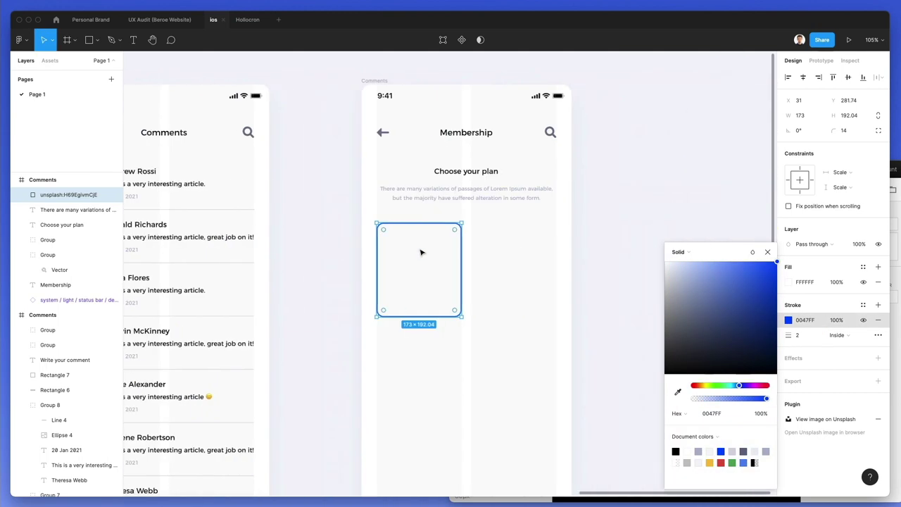
{"action": "scroll", "coordinate": [408, 250], "scroll_direction": "right", "scroll_amount": 5}
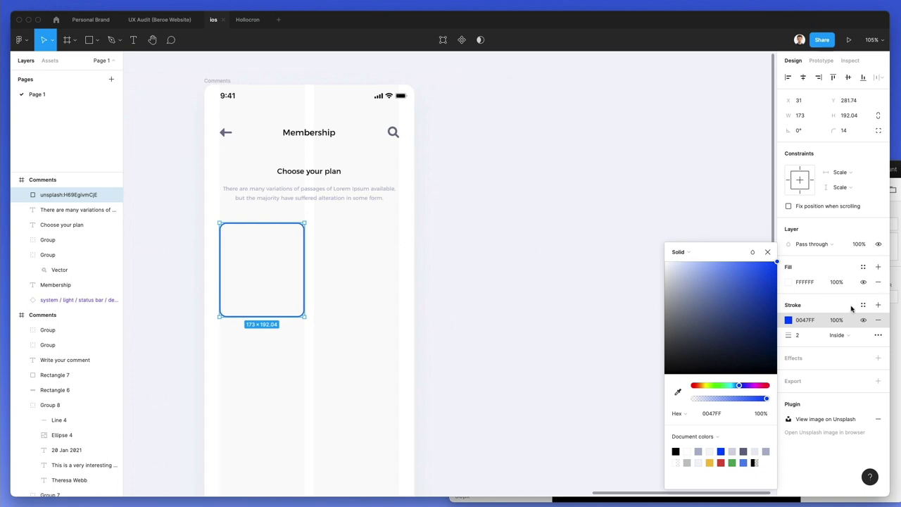
{"action": "type", "text": ".5"}
{"action": "key", "text": "Return"}
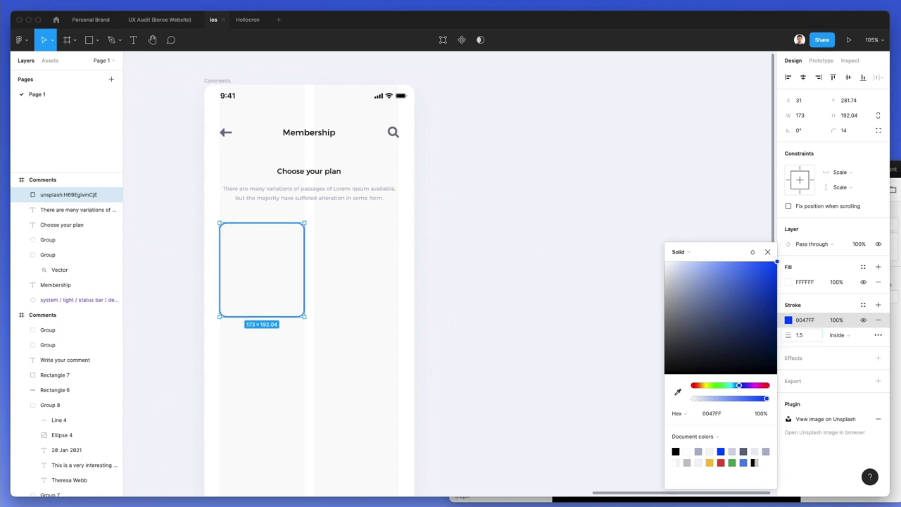
{"action": "left_click", "coordinate": [475, 229]}
- Copy the heading into the card as 'Monthly' and centre it horizontally on the card
{"action": "scroll", "coordinate": [264, 260], "scroll_direction": "up", "scroll_amount": 3}
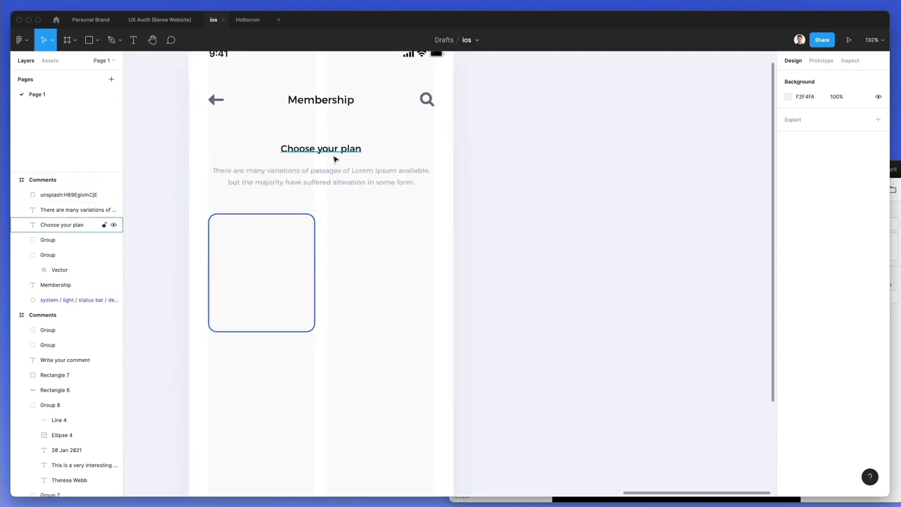
{"action": "left_click", "coordinate": [331, 155]}
{"action": "left_click_drag", "start_coordinate": [331, 155], "coordinate": [278, 285]}
{"action": "double_click", "coordinate": [278, 285]}
{"action": "type", "text": "Month"}
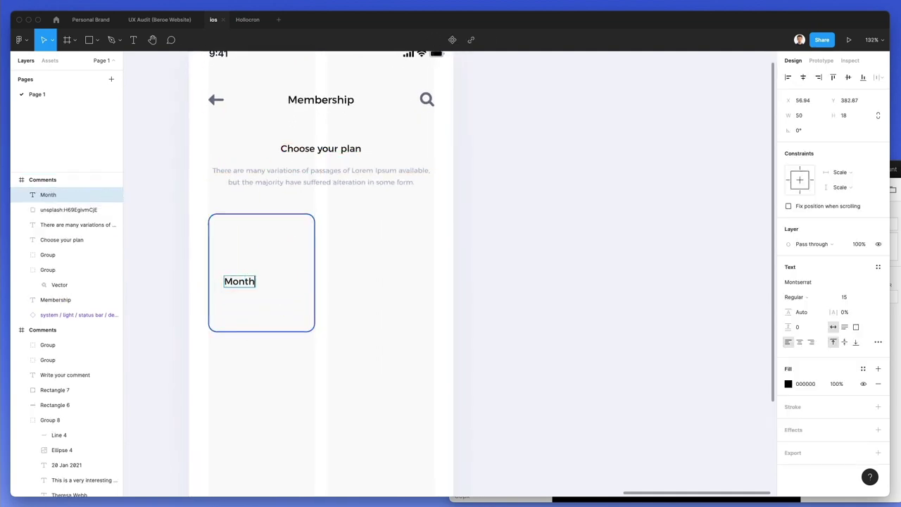
{"action": "key", "text": "Escape"}
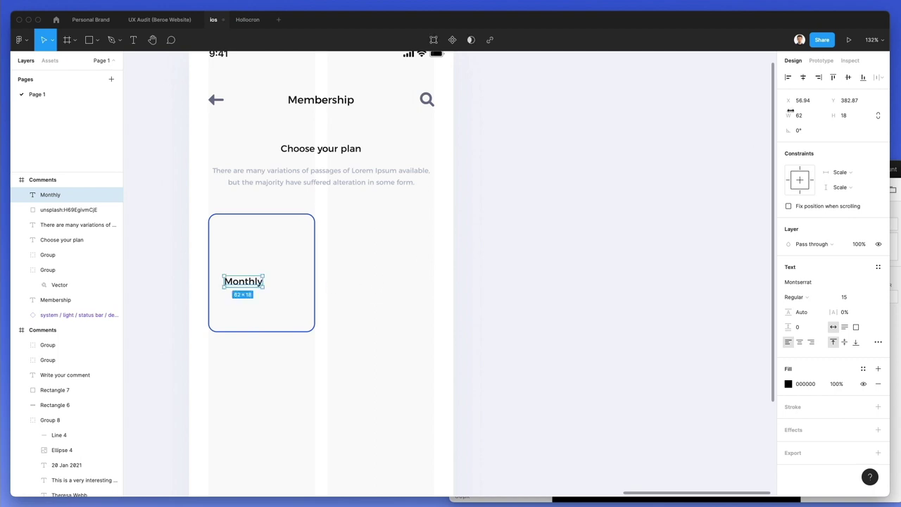
{"action": "left_click", "coordinate": [284, 240], "text": "shift"}
{"action": "left_click", "coordinate": [801, 82]}
{"action": "key", "text": "Escape"}
- Add a '$9.99' price below Monthly, centred on the card
{"action": "mouse_move", "coordinate": [261, 281]}
{"action": "left_mouse_down"}
{"action": "mouse_move", "coordinate": [264, 307]}
{"action": "mouse_move", "coordinate": [263, 300]}
{"action": "left_mouse_up"}
{"action": "double_click", "coordinate": [264, 299]}
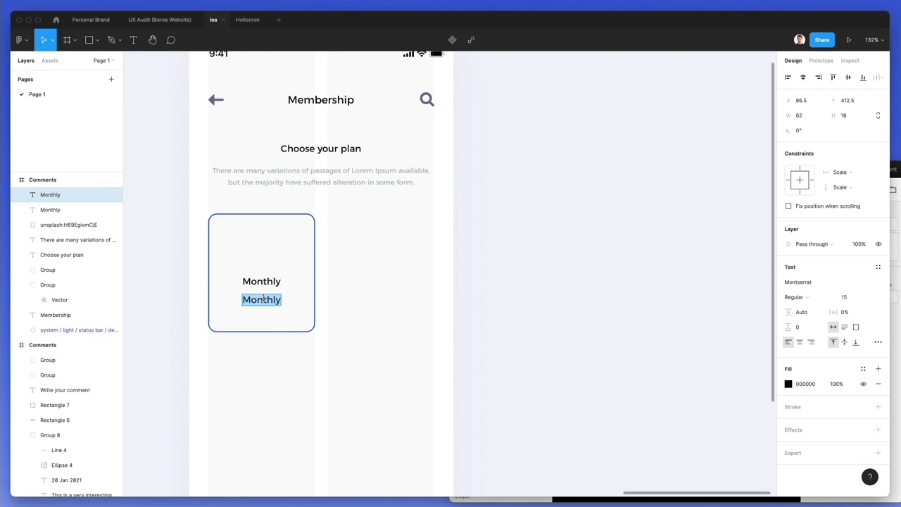
{"action": "type", "text": "$9."}
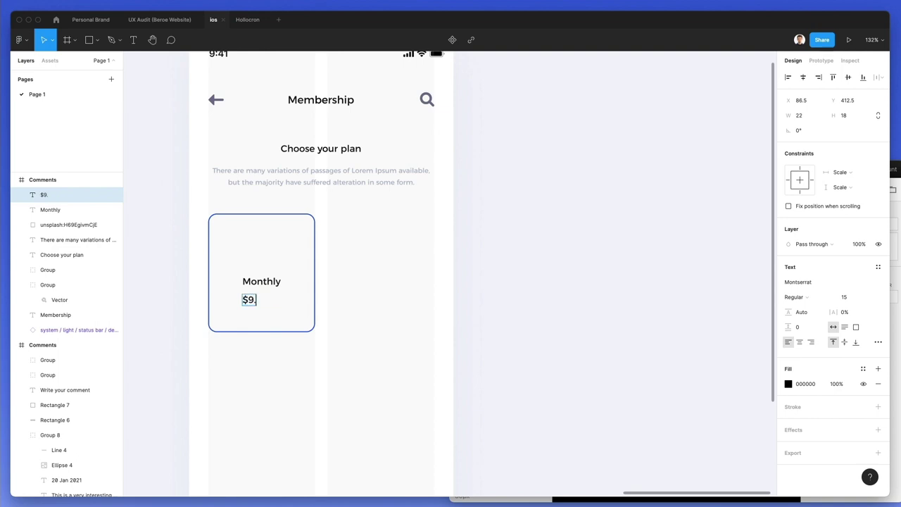
{"action": "key", "text": "Escape"}
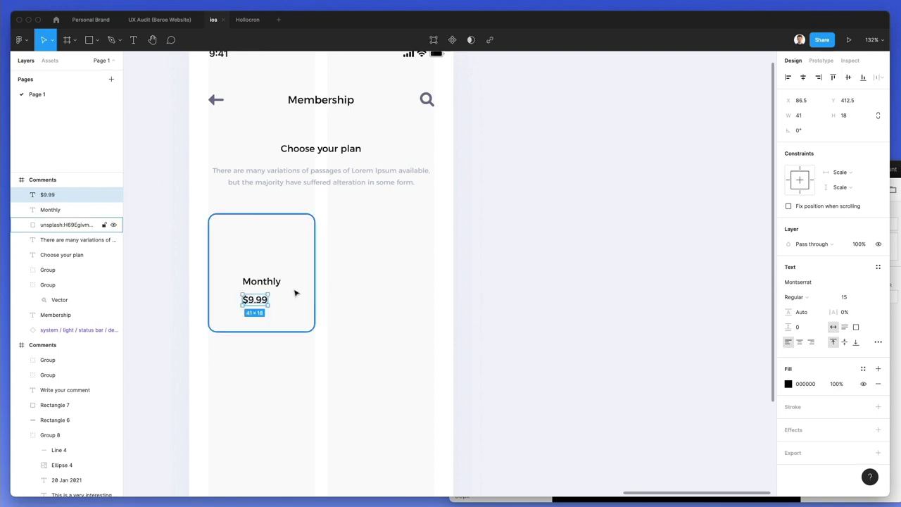
{"action": "left_click", "coordinate": [297, 292], "text": "shift"}
{"action": "left_click", "coordinate": [802, 77]}
{"action": "left_click", "coordinate": [502, 262]}
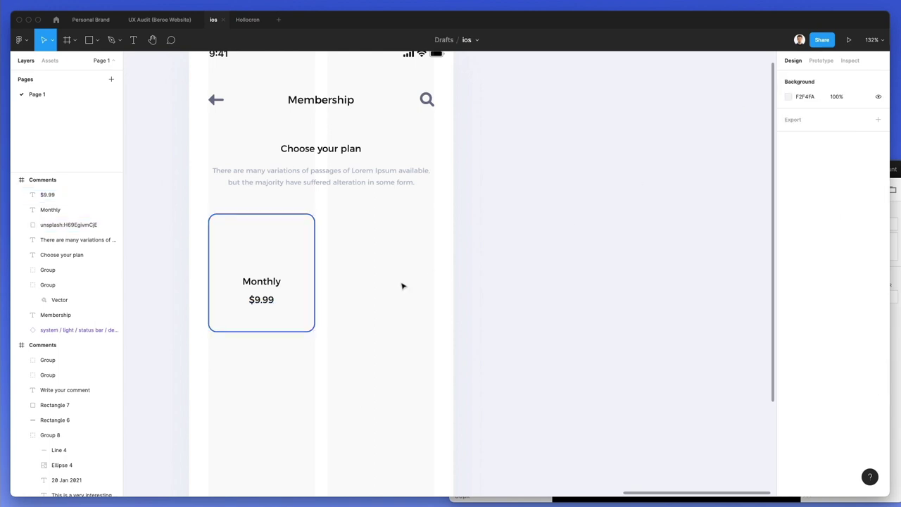
- Add a grey auto-width 'Billed every month' line centred below the price
{"action": "left_click_drag", "start_coordinate": [278, 183], "coordinate": [258, 319]}
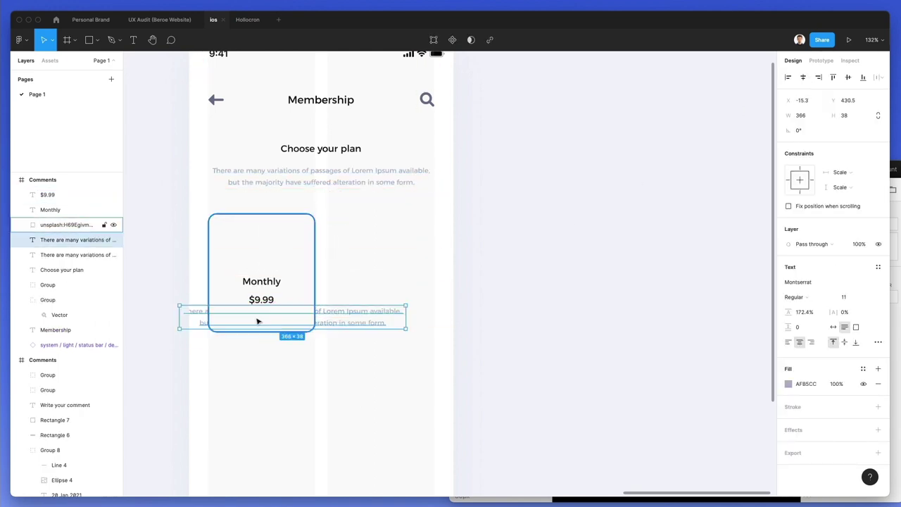
{"action": "double_click", "coordinate": [258, 321]}
{"action": "type", "text": "Billed every month"}
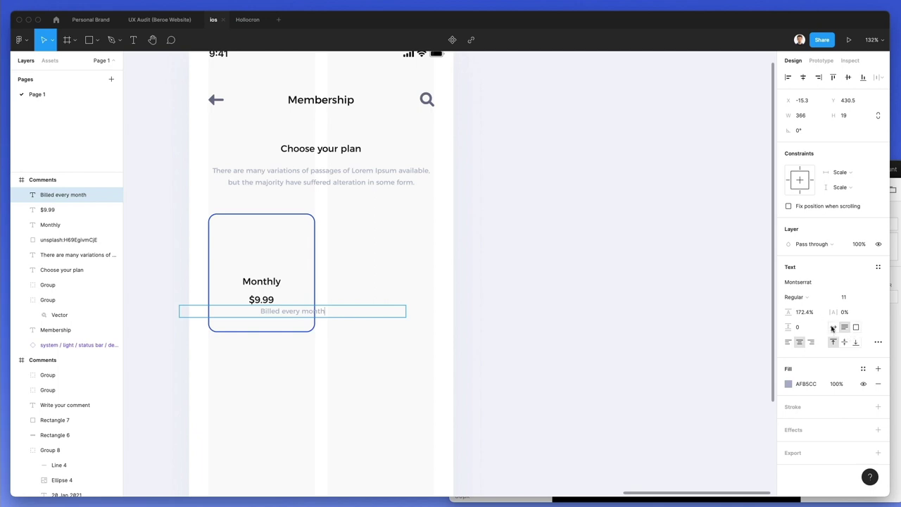
{"action": "left_click", "coordinate": [832, 328]}
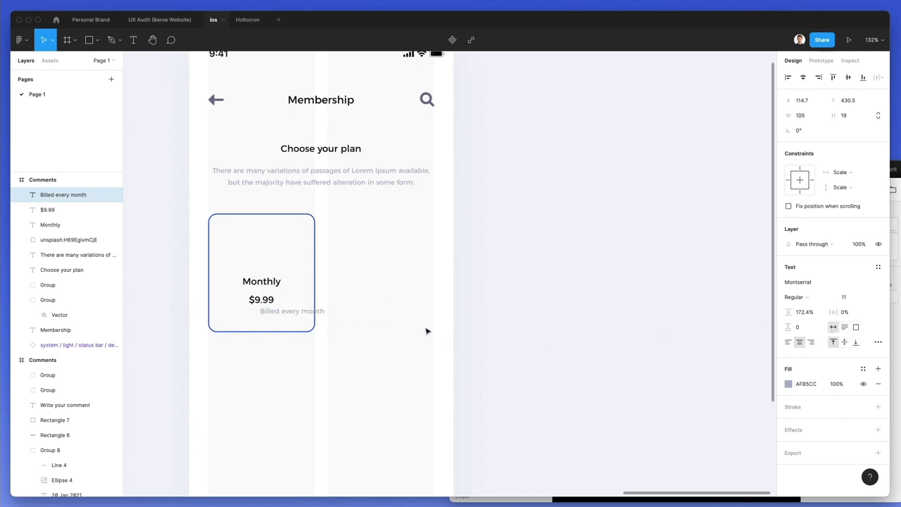
{"action": "left_click_drag", "start_coordinate": [306, 314], "coordinate": [266, 300]}
- Make the Monthly heading SemiBold
{"action": "left_click", "coordinate": [261, 281]}
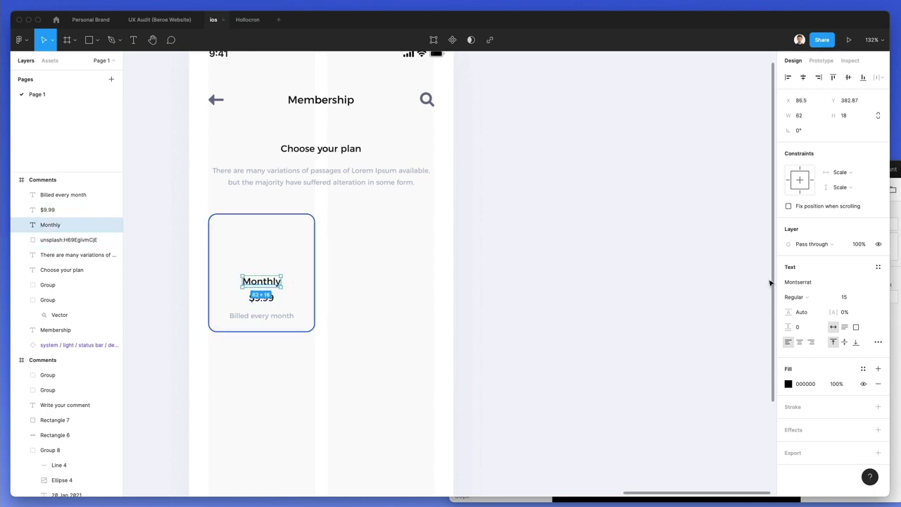
{"action": "left_click", "coordinate": [798, 298]}
{"action": "left_click", "coordinate": [805, 319]}
{"action": "left_click", "coordinate": [414, 304]}
- Nudge the three card text lines together to settle their vertical position
{"action": "left_click", "coordinate": [268, 281]}
{"action": "key", "text": "Tab"}
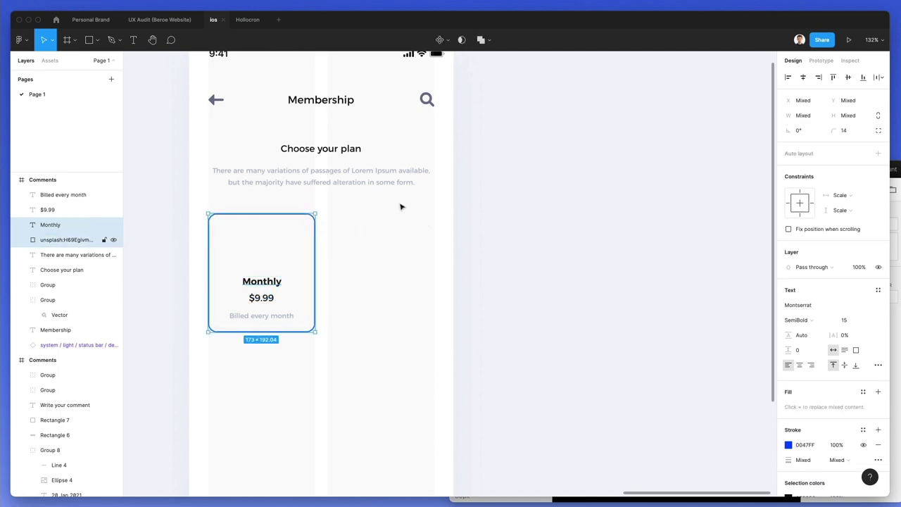
{"action": "left_click", "coordinate": [415, 316]}
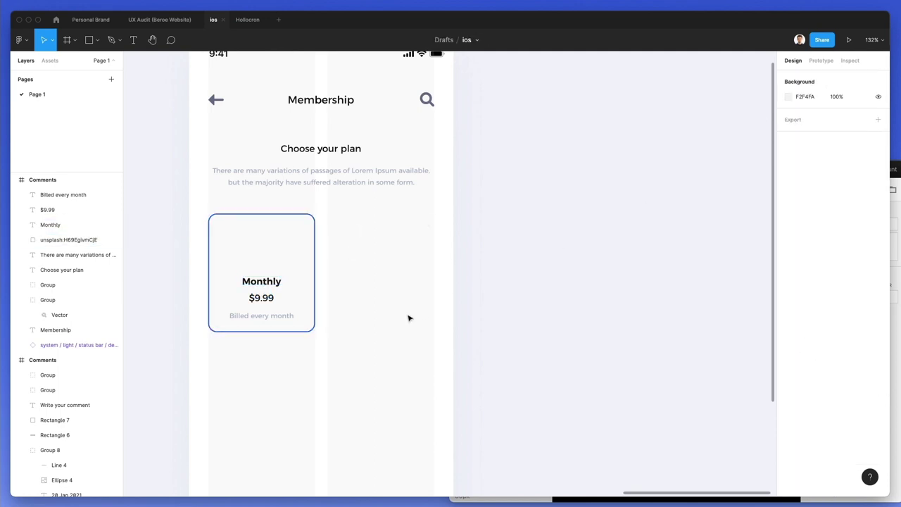
{"action": "scroll", "coordinate": [344, 274], "scroll_direction": "left", "scroll_amount": 1}
{"action": "left_click_drag", "start_coordinate": [390, 275], "coordinate": [247, 326]}
{"action": "left_click", "coordinate": [312, 276], "text": "shift"}
{"action": "key", "text": "Up"}
{"action": "key", "text": "Up"}
{"action": "key", "text": "Up"}
{"action": "key", "text": "Up"}
{"action": "key", "text": "Up"}
{"action": "key", "text": "Up"}
{"action": "key", "text": "Up"}
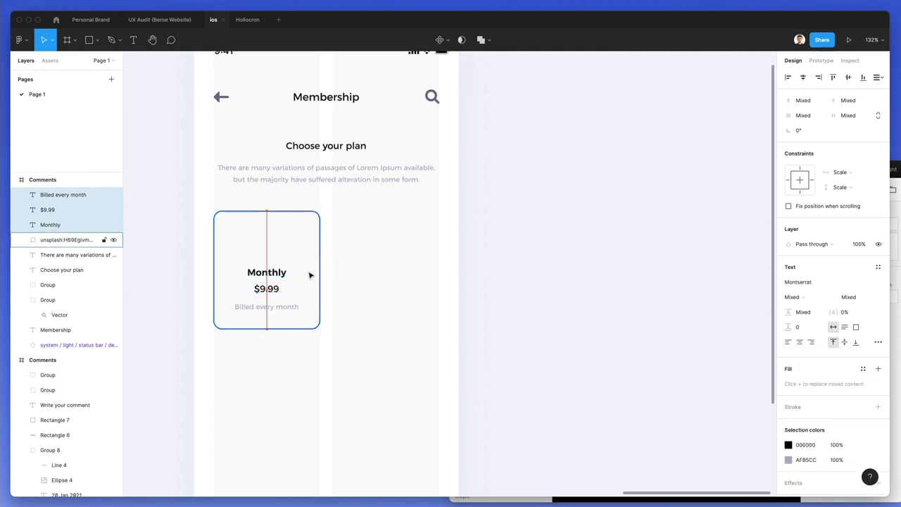
{"action": "key", "text": "Down"}
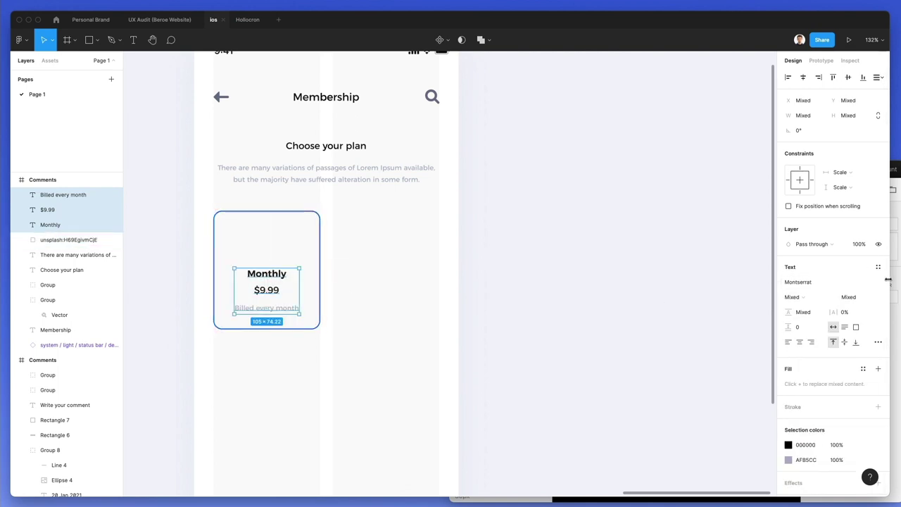
{"action": "key", "text": "super+shift+space"}
- Search Nucleo for 'check' icons and browse through the results
{"action": "type", "text": "check"}
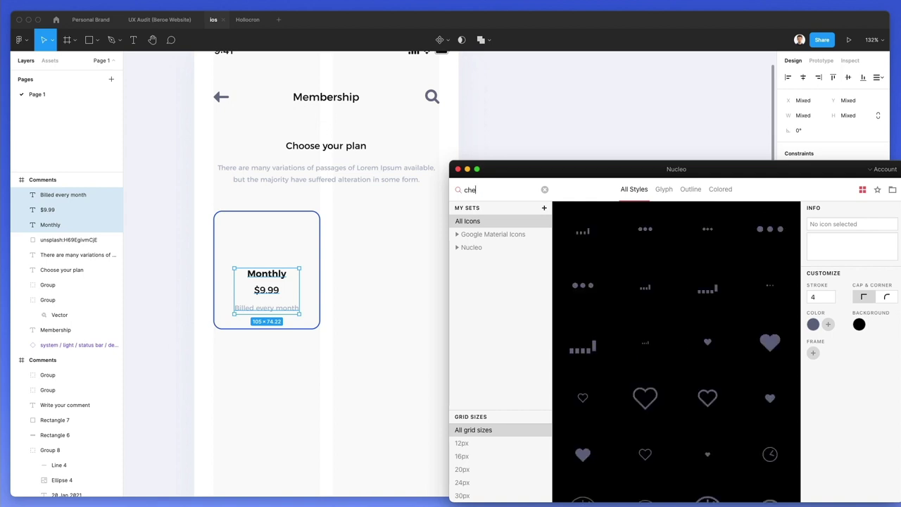
{"action": "mouse_move", "coordinate": [765, 317]}
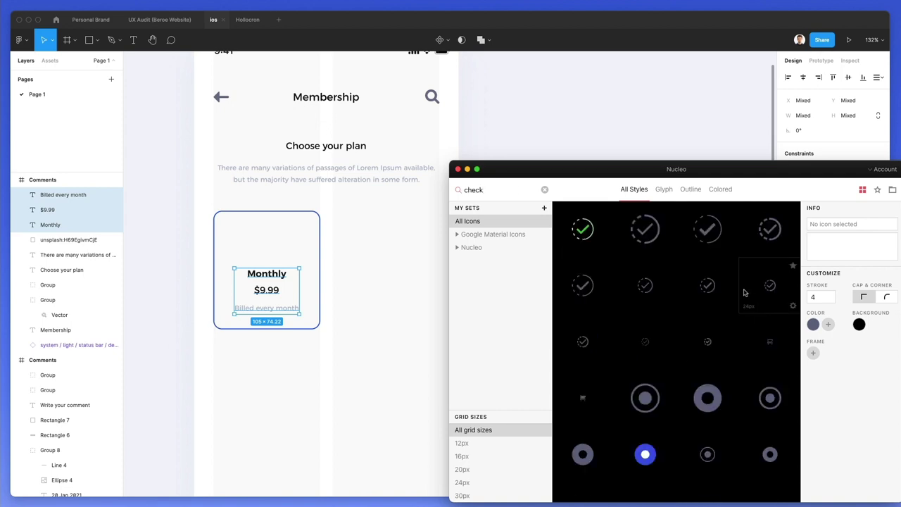
{"action": "scroll", "coordinate": [744, 292], "scroll_direction": "down", "scroll_amount": 10}
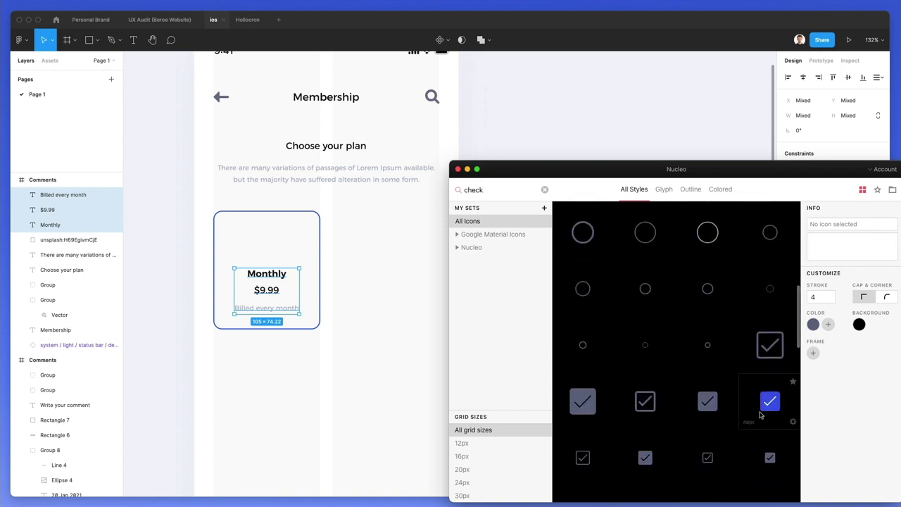
{"action": "scroll", "coordinate": [746, 317], "scroll_direction": "down", "scroll_amount": 3}
{"action": "mouse_move", "coordinate": [665, 305]}
{"action": "scroll", "coordinate": [666, 305], "scroll_direction": "down", "scroll_amount": 5}
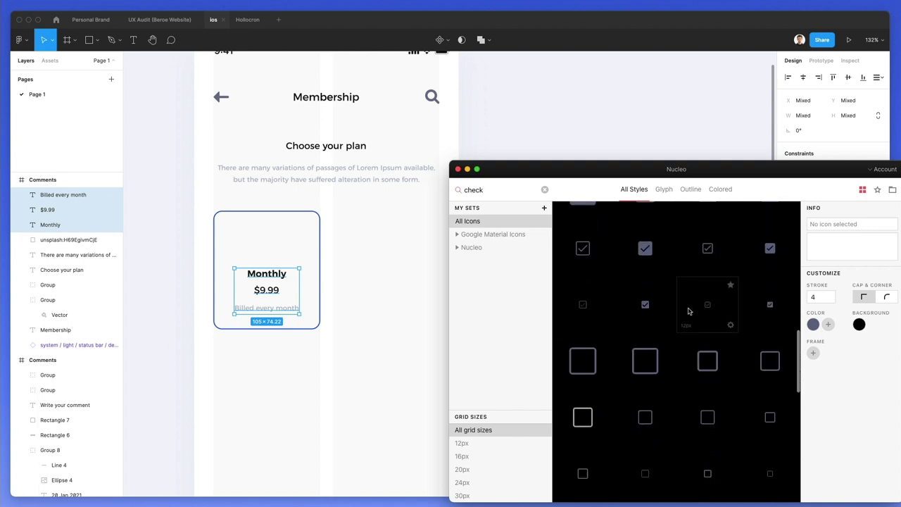
{"action": "mouse_move", "coordinate": [578, 320]}
{"action": "scroll", "coordinate": [577, 320], "scroll_direction": "down", "scroll_amount": 5}
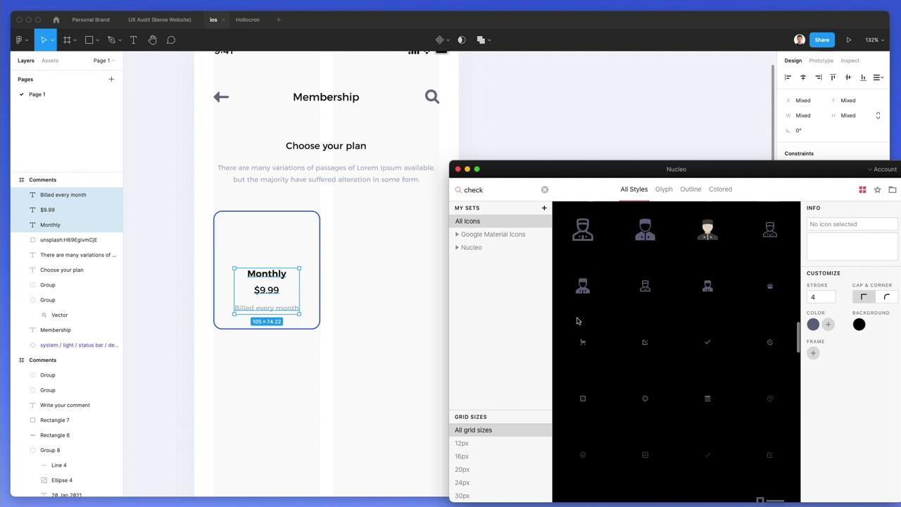
{"action": "scroll", "coordinate": [577, 320], "scroll_direction": "up", "scroll_amount": 6}
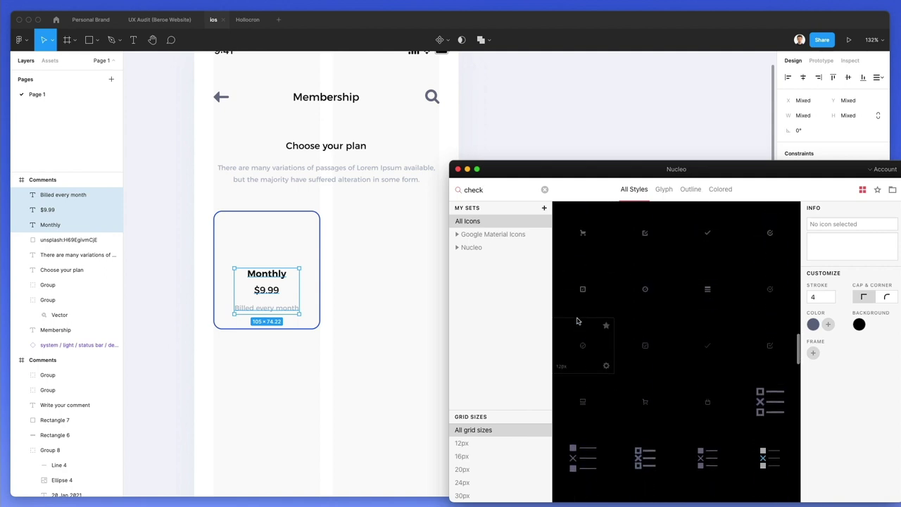
{"action": "scroll", "coordinate": [577, 320], "scroll_direction": "up", "scroll_amount": 2}
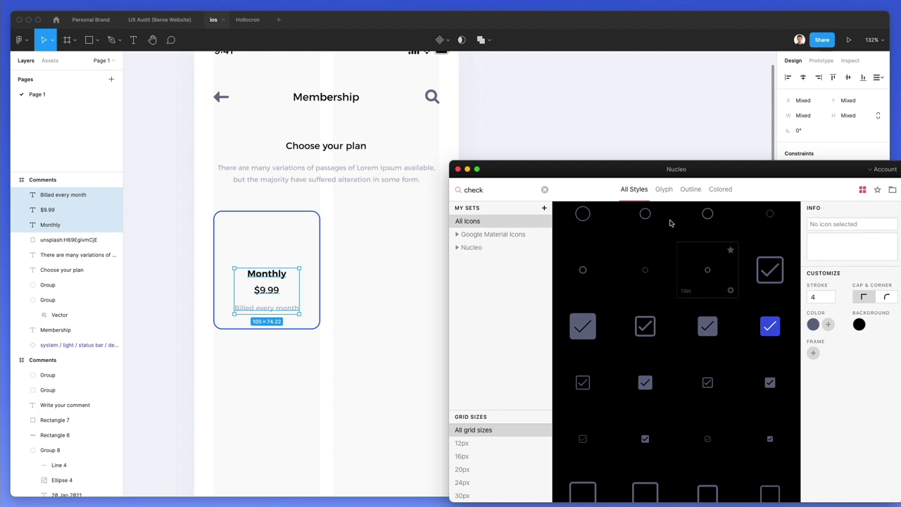
- Filter the results to Glyph style and drop the shield-check icon onto the Monthly card
{"action": "left_click", "coordinate": [664, 189]}
{"action": "scroll", "coordinate": [671, 317], "scroll_direction": "down", "scroll_amount": 5}
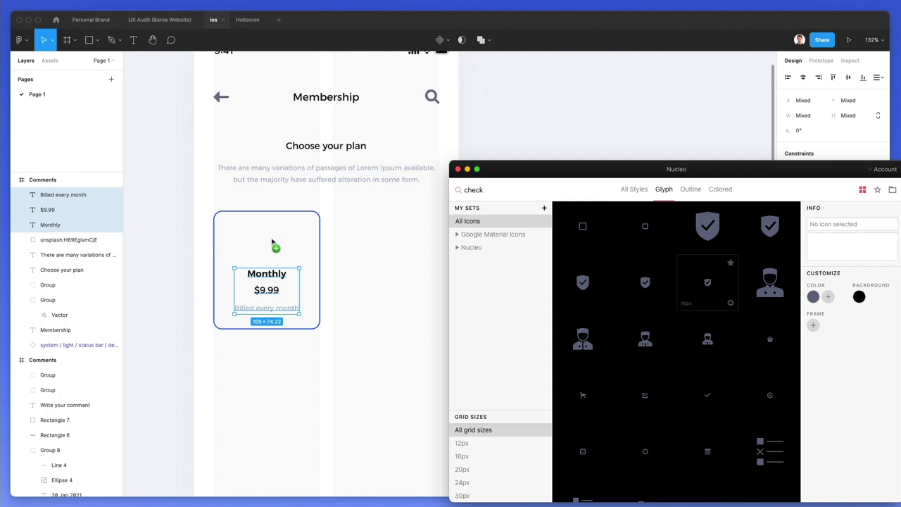
{"action": "left_click_drag", "start_coordinate": [273, 243], "coordinate": [274, 243]}
- Ungroup the shield-check icon, scale it proportionally to about 32×37, and centre it in the card
{"action": "scroll", "coordinate": [269, 241], "scroll_direction": "up", "scroll_amount": 5}
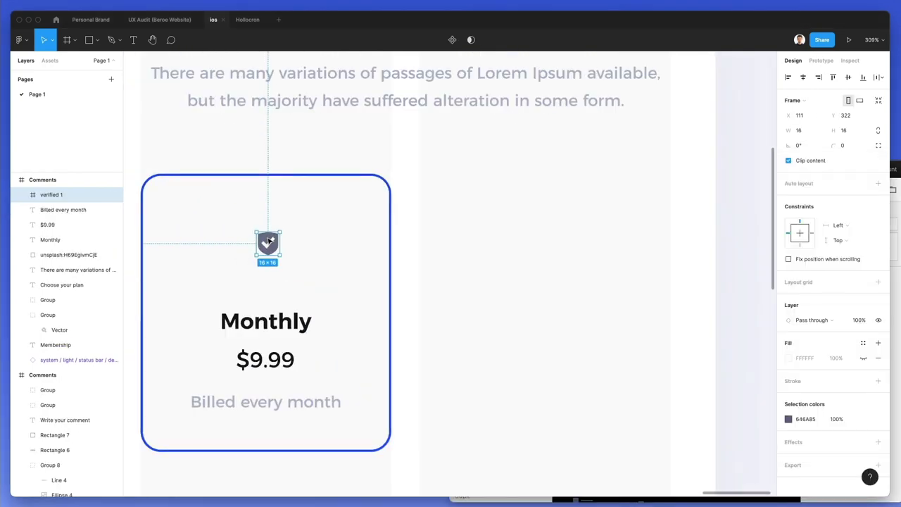
{"action": "key", "text": "shift+super+g"}
{"action": "key", "text": "k"}
{"action": "left_click_drag", "start_coordinate": [265, 226], "coordinate": [265, 196]}
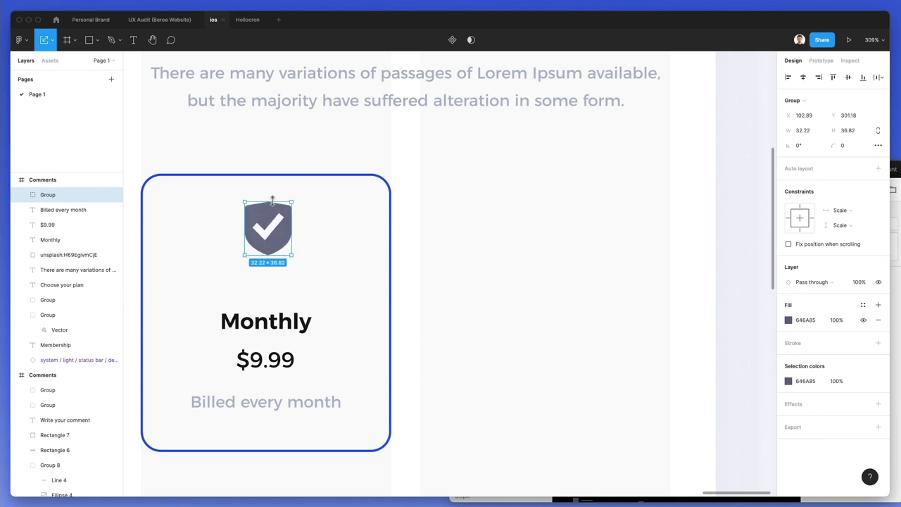
{"action": "left_click_drag", "start_coordinate": [274, 226], "coordinate": [271, 244]}
- Fill the shield with the card's blue border colour #0047FF and nudge it down one pixel
{"action": "key", "text": "i"}
{"action": "left_click", "coordinate": [279, 174]}
{"action": "key", "text": "Escape"}
{"action": "key", "text": "Escape"}
{"action": "scroll", "coordinate": [305, 157], "scroll_direction": "down", "scroll_amount": 3}
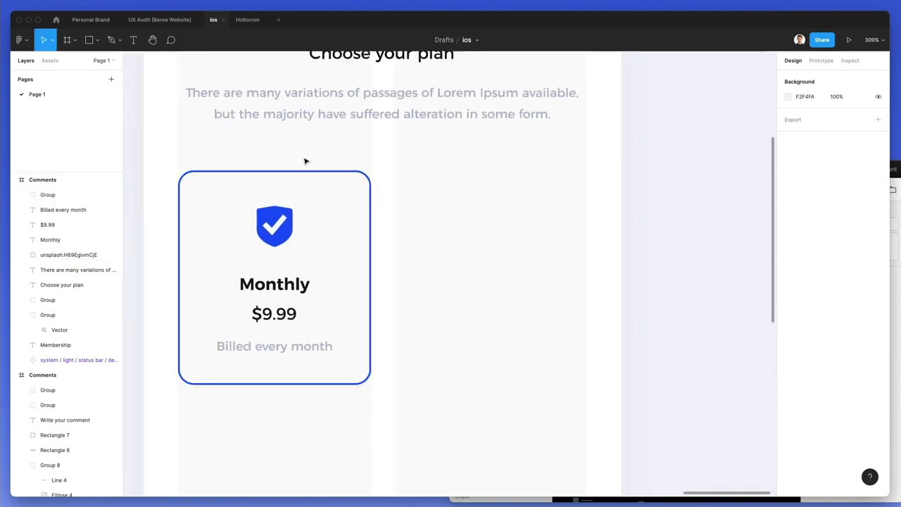
{"action": "left_click", "coordinate": [292, 210]}
{"action": "key", "text": "Down"}
{"action": "scroll", "coordinate": [290, 208], "scroll_direction": "down", "scroll_amount": 4}
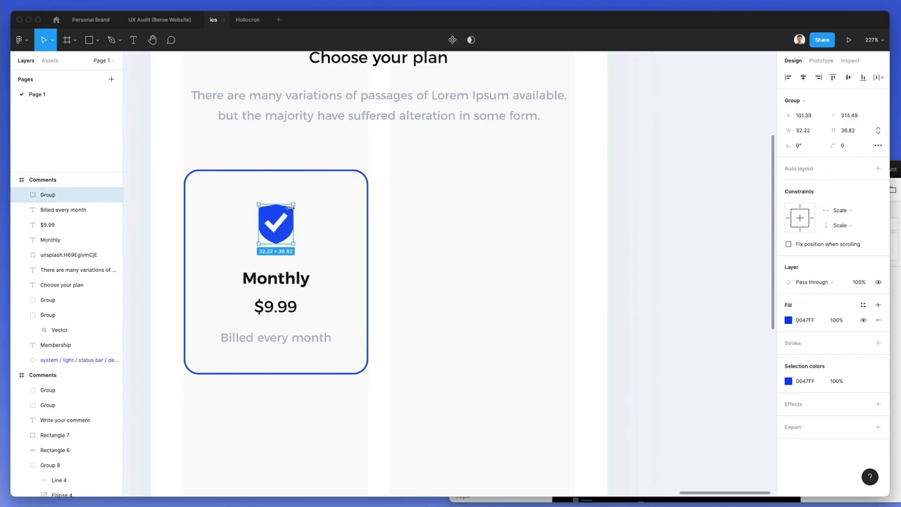
- Duplicate the Monthly card and place the copy 20 px to its right
{"action": "left_click_drag", "start_coordinate": [395, 209], "coordinate": [355, 190]}
{"action": "left_click_drag", "start_coordinate": [284, 269], "coordinate": [216, 362]}
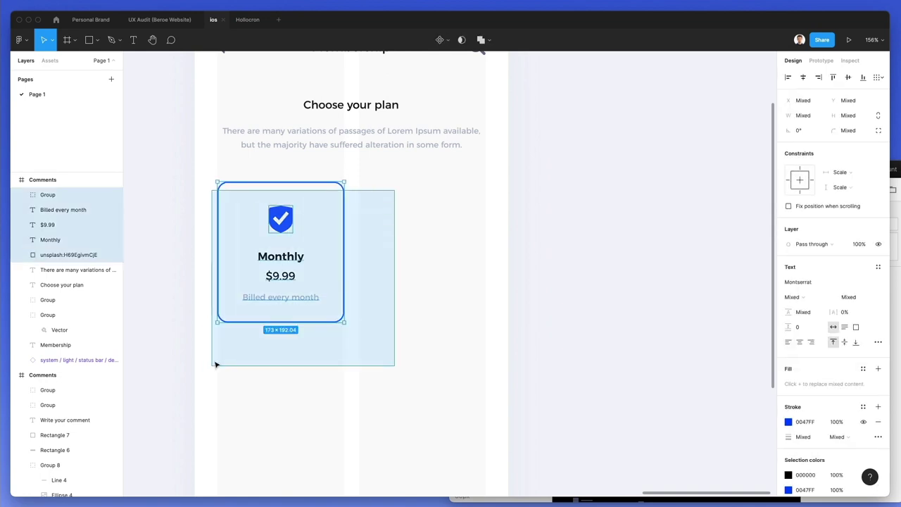
{"action": "left_click_drag", "start_coordinate": [271, 216], "coordinate": [414, 217], "text": "alt"}
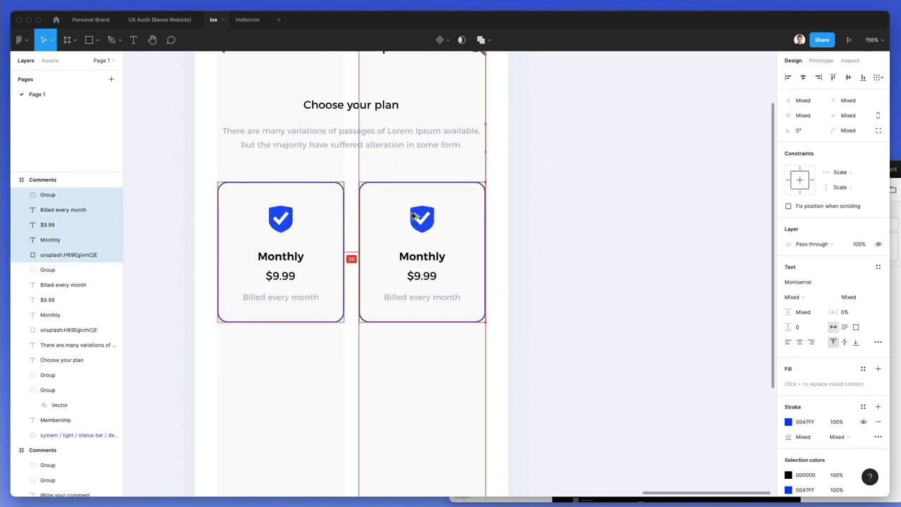
{"action": "left_click", "coordinate": [487, 199]}
- Give the copied card a light grey border by eyedropping the grey text colour
{"action": "left_click", "coordinate": [432, 181]}
{"action": "left_click", "coordinate": [432, 181]}
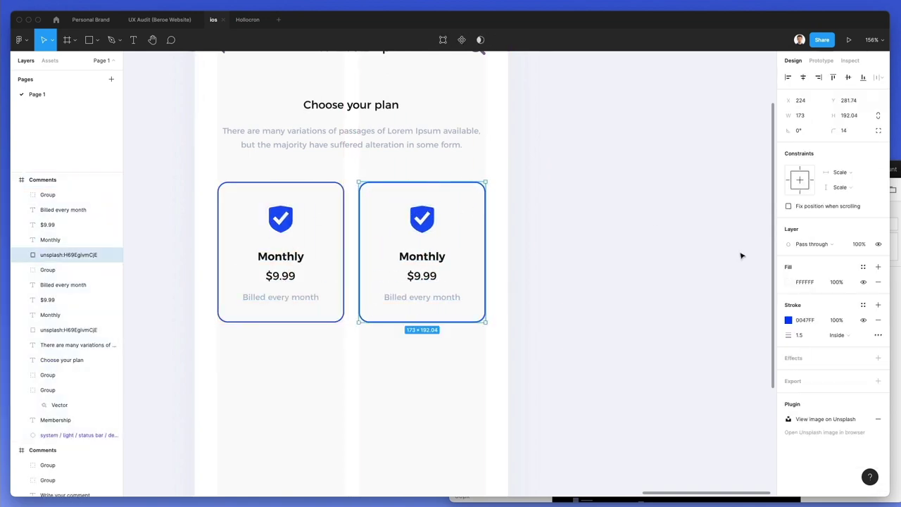
{"action": "left_click", "coordinate": [788, 320]}
{"action": "key", "text": "i"}
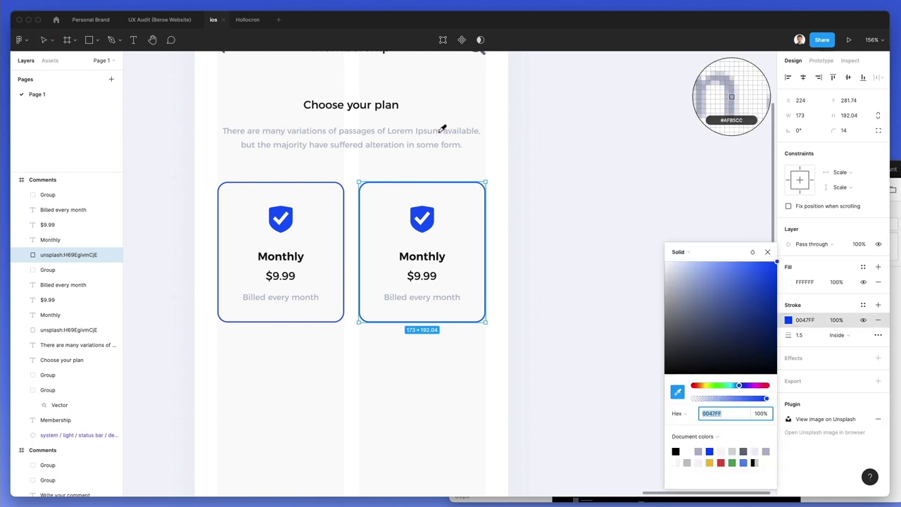
{"action": "left_click", "coordinate": [440, 133]}
{"action": "left_click", "coordinate": [559, 157]}
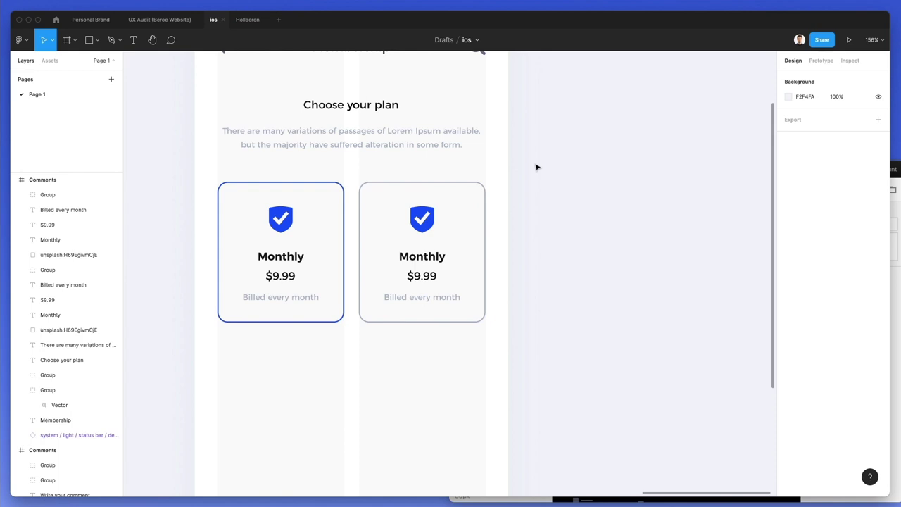
{"action": "scroll", "coordinate": [537, 167], "scroll_direction": "up", "scroll_amount": 1}
- Make the copied card's shield icon grey #AFB5CC
{"action": "left_click", "coordinate": [47, 194]}
{"action": "key", "text": "i"}
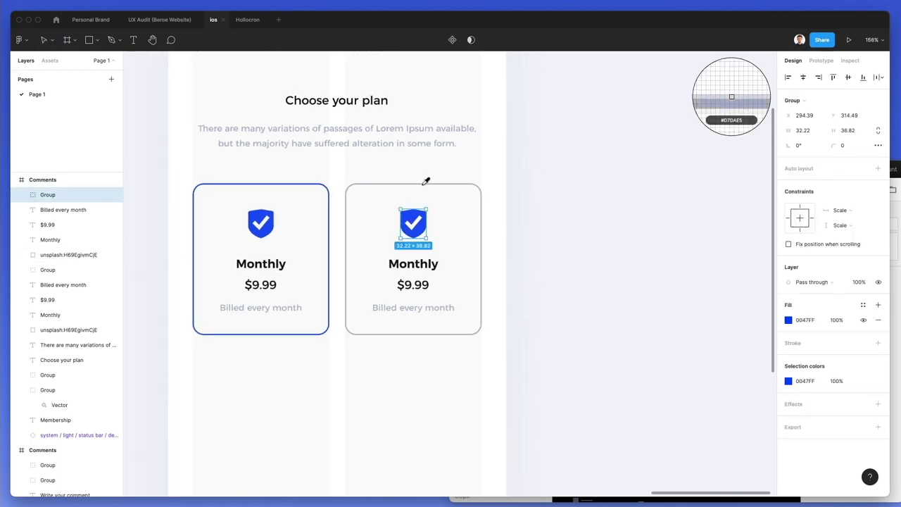
{"action": "left_click", "coordinate": [427, 180]}
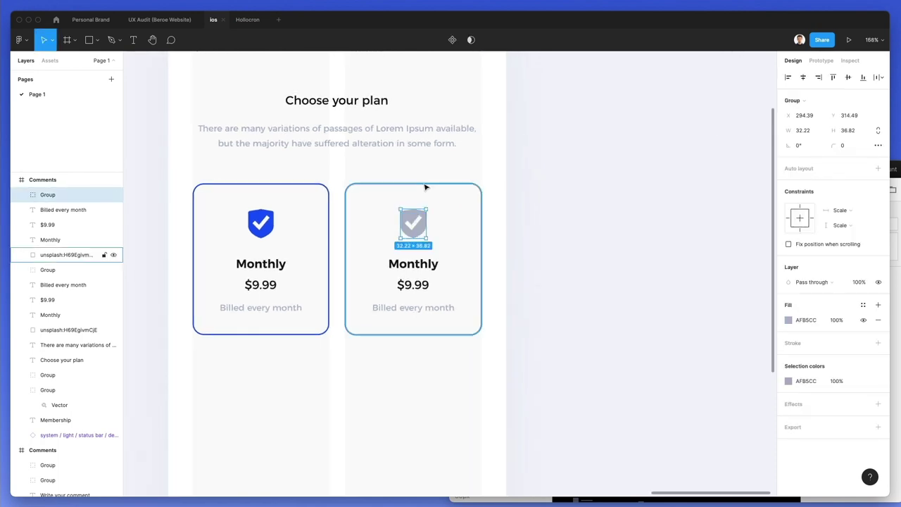
{"action": "left_click", "coordinate": [481, 166]}
- Rename the copied card's heading to 'Yearly' and centre it in the card
{"action": "left_click", "coordinate": [415, 263]}
{"action": "double_click", "coordinate": [416, 263]}
{"action": "type", "text": "Y"}
{"action": "key", "text": "Escape"}
{"action": "left_click_drag", "start_coordinate": [425, 257], "coordinate": [416, 264]}
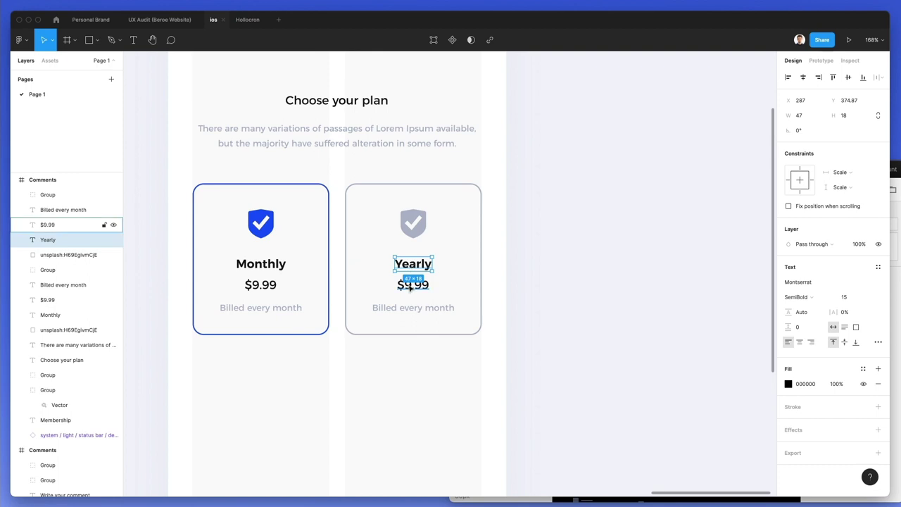
- Centre-align the price, change it to $97.99, and make the billing line read 'Billed yearly'
{"action": "left_click", "coordinate": [412, 287]}
{"action": "left_click", "coordinate": [800, 342]}
{"action": "double_click", "coordinate": [402, 285]}
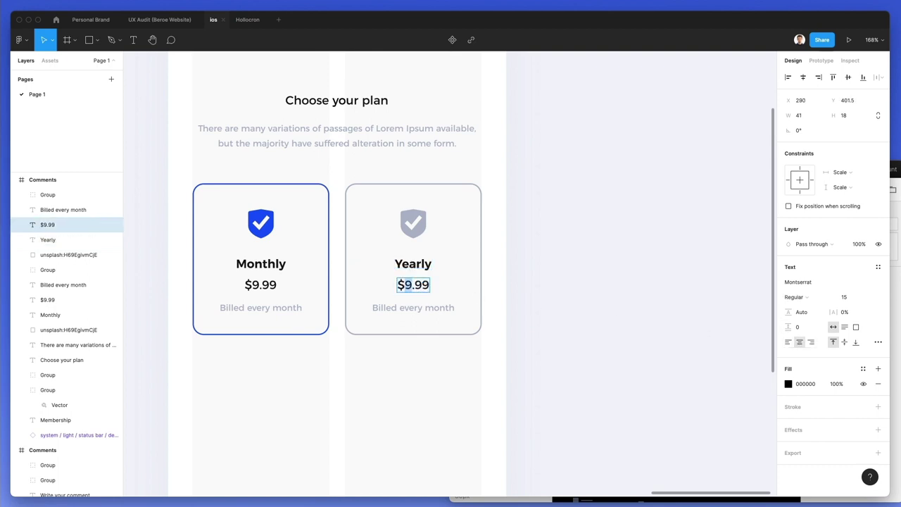
{"action": "type", "text": "7"}
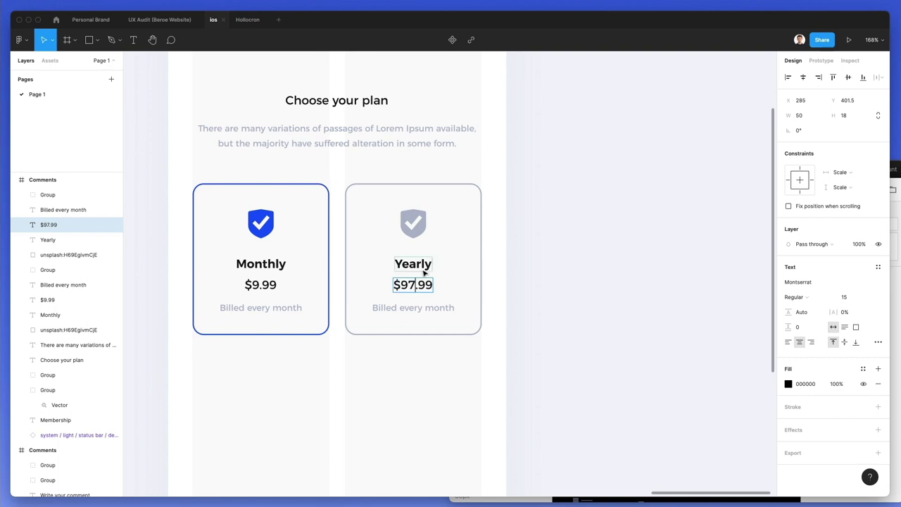
{"action": "left_click", "coordinate": [396, 308]}
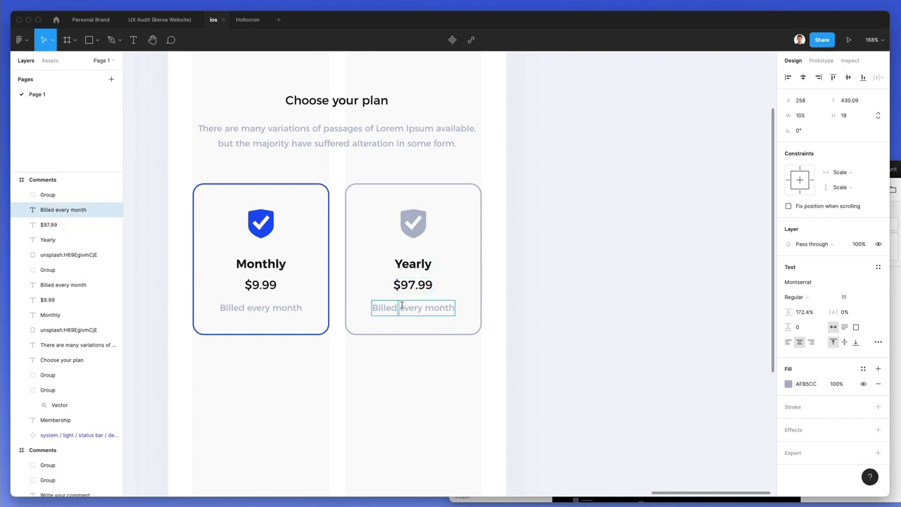
{"action": "left_click_drag", "start_coordinate": [402, 306], "coordinate": [534, 309]}
{"action": "type", "text": "yearly"}
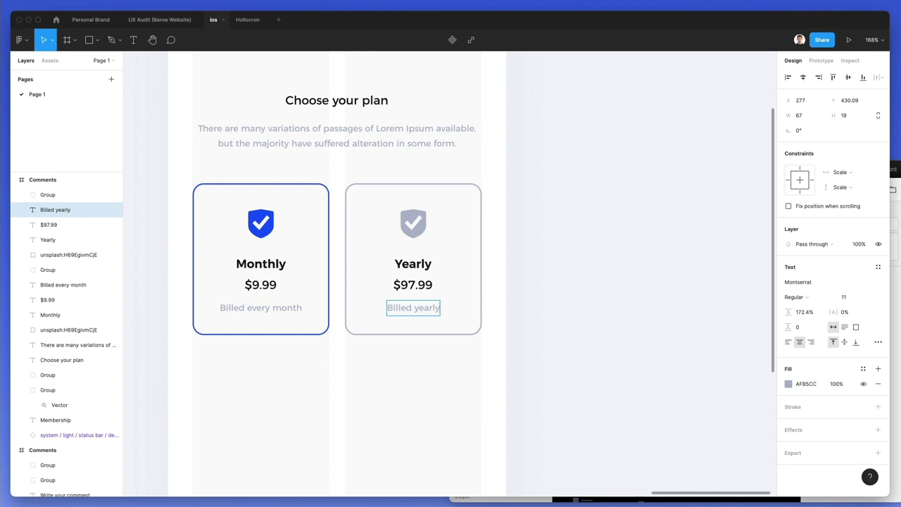
{"action": "left_click", "coordinate": [386, 364]}
- Zoom out to the New Account screen and select the Create Account button's text and rectangle
{"action": "scroll", "coordinate": [368, 345], "scroll_direction": "down", "scroll_amount": 3}
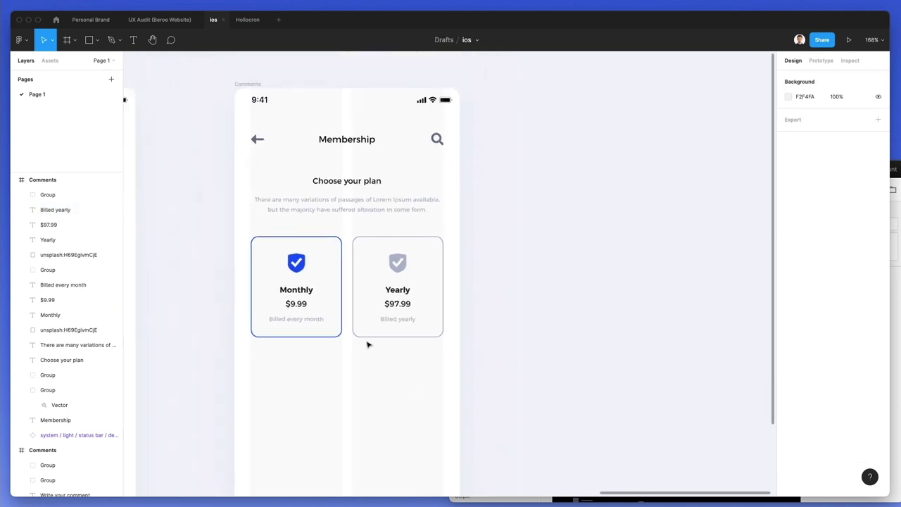
{"action": "scroll", "coordinate": [399, 317], "scroll_direction": "down", "scroll_amount": 3}
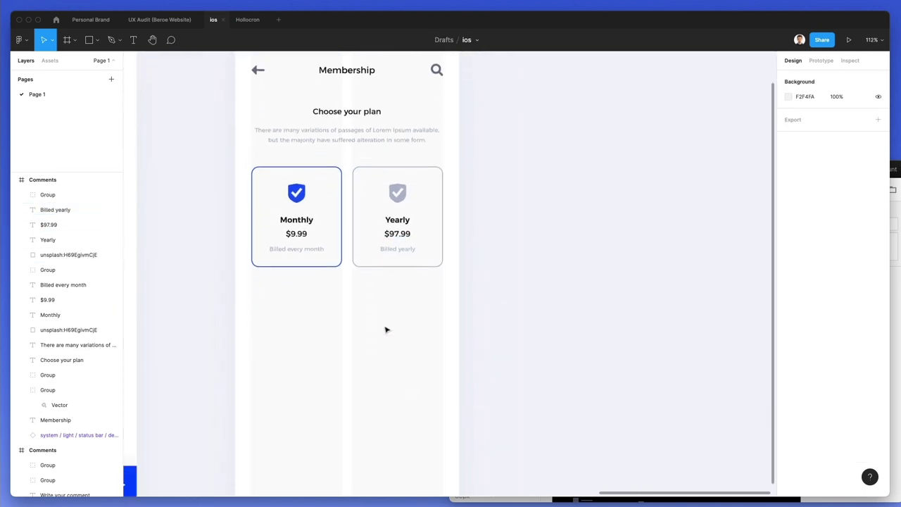
{"action": "scroll", "coordinate": [382, 314], "scroll_direction": "down", "scroll_amount": 5}
{"action": "scroll", "coordinate": [383, 314], "scroll_direction": "left", "scroll_amount": 10}
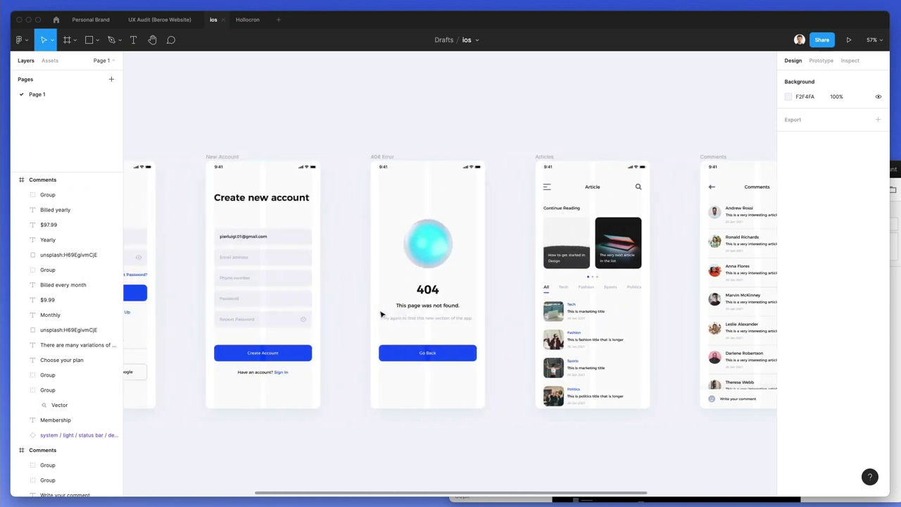
{"action": "left_click_drag", "start_coordinate": [261, 339], "coordinate": [386, 363]}
{"action": "scroll", "coordinate": [428, 297], "scroll_direction": "right", "scroll_amount": 10}
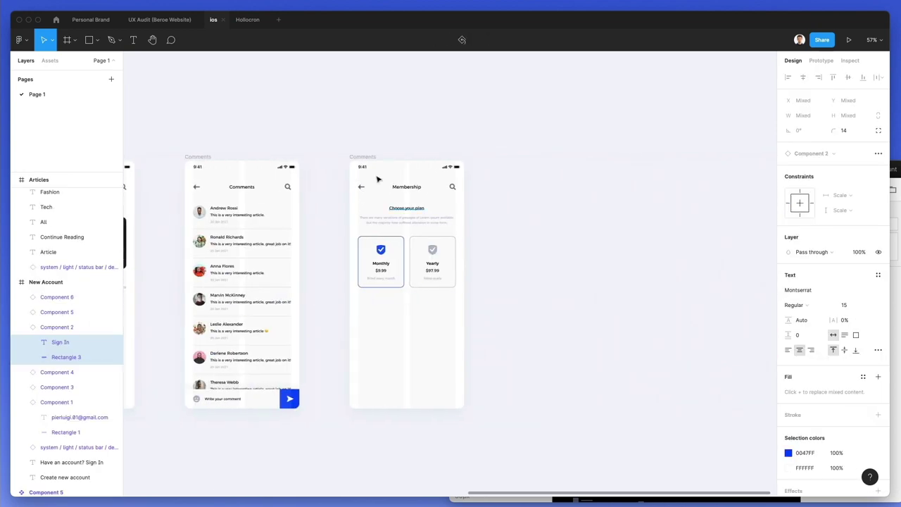
- Paste the Create Account button into the Membership screen below the plan cards
{"action": "left_click", "coordinate": [366, 157]}
{"action": "key", "text": "ctrl+v"}
{"action": "left_click_drag", "start_coordinate": [398, 170], "coordinate": [427, 317]}
{"action": "scroll", "coordinate": [427, 317], "scroll_direction": "up", "scroll_amount": 5}
- Change the pasted button's label to 'Select Plan'
{"action": "key", "text": "Escape"}
{"action": "double_click", "coordinate": [372, 273]}
{"action": "type", "text": "Select Plan"}
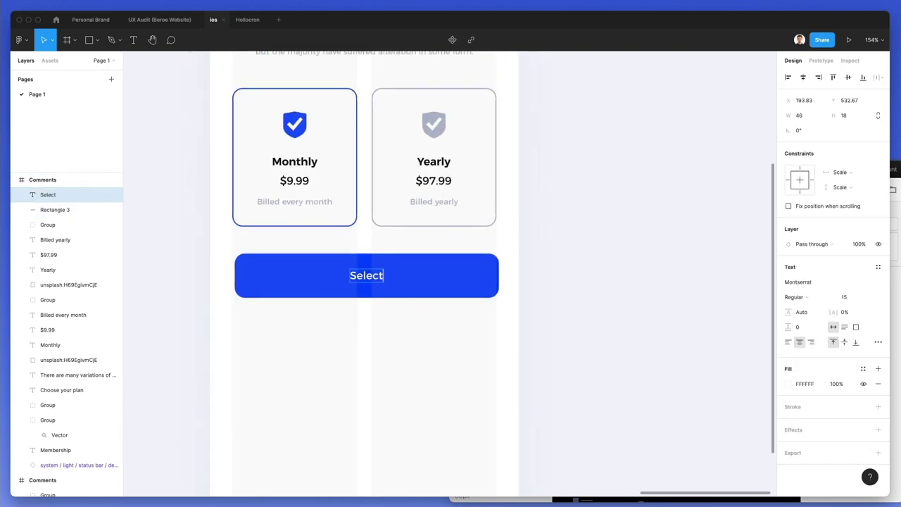
{"action": "left_click", "coordinate": [380, 345]}
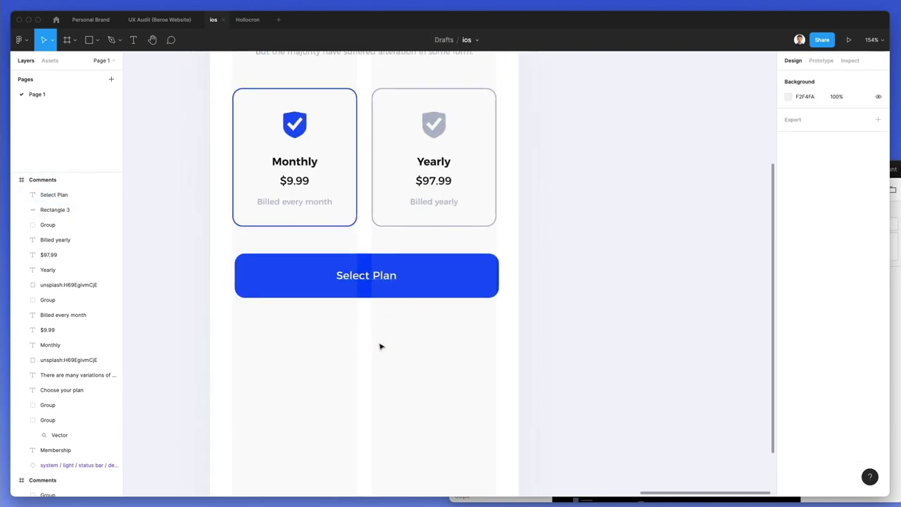
{"action": "scroll", "coordinate": [383, 344], "scroll_direction": "down", "scroll_amount": 5}
- Move the Select Plan button down near the bottom of the Membership screen
{"action": "left_click_drag", "start_coordinate": [313, 307], "coordinate": [352, 406]}
{"action": "left_click", "coordinate": [365, 340]}
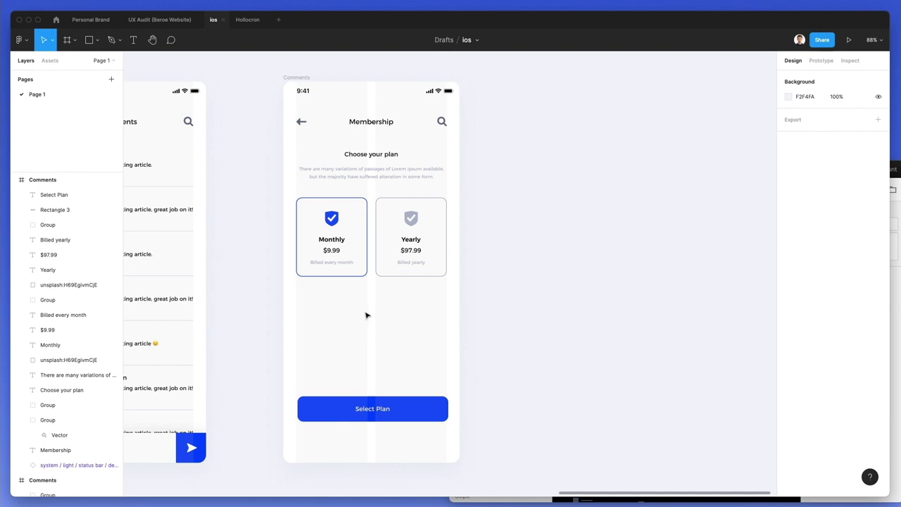
{"action": "scroll", "coordinate": [368, 307], "scroll_direction": "up", "scroll_amount": 2}
- Place a copy of the description paragraph below the plan cards and select its second line
{"action": "left_click", "coordinate": [371, 161]}
{"action": "left_click_drag", "start_coordinate": [371, 161], "coordinate": [392, 304]}
{"action": "double_click", "coordinate": [392, 304]}
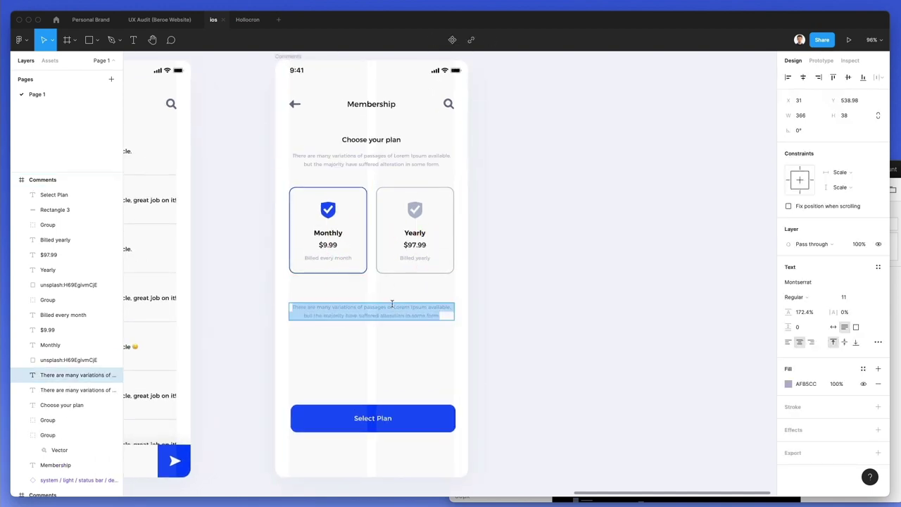
{"action": "key", "text": "Escape"}
{"action": "left_click_drag", "start_coordinate": [455, 308], "coordinate": [368, 308]}
{"action": "key", "text": "ctrl+z"}
{"action": "scroll", "coordinate": [382, 286], "scroll_direction": "right", "scroll_amount": 5}
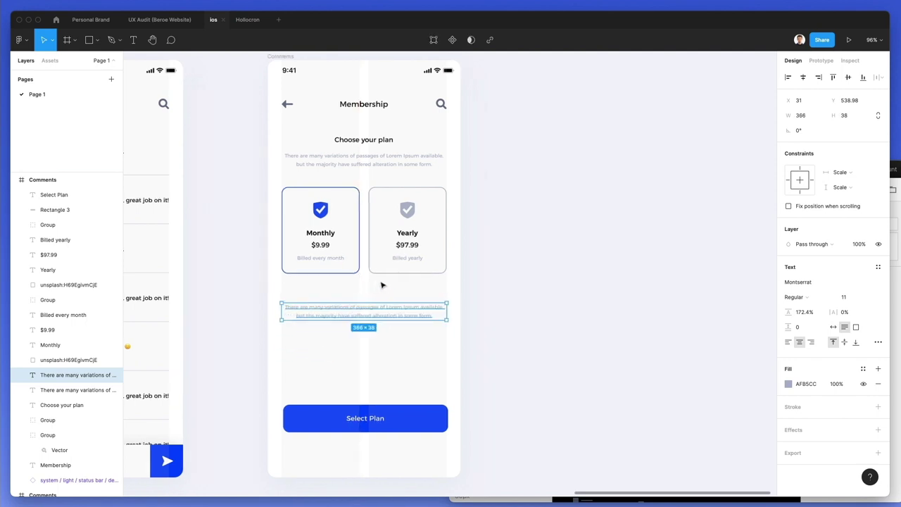
{"action": "scroll", "coordinate": [382, 285], "scroll_direction": "left", "scroll_amount": 5}
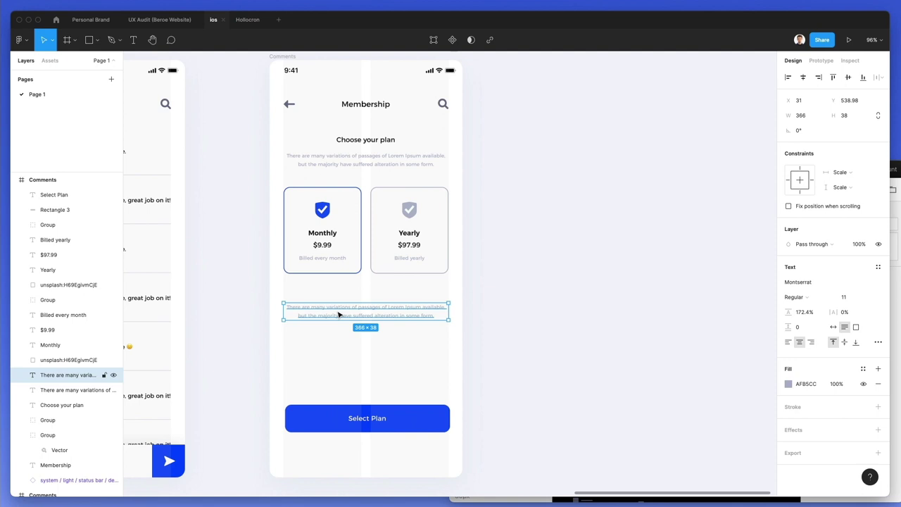
{"action": "double_click", "coordinate": [413, 304]}
{"action": "left_click_drag", "start_coordinate": [445, 304], "coordinate": [457, 317]}
- Break the copied description into separate lines
{"action": "key", "text": "Left"}
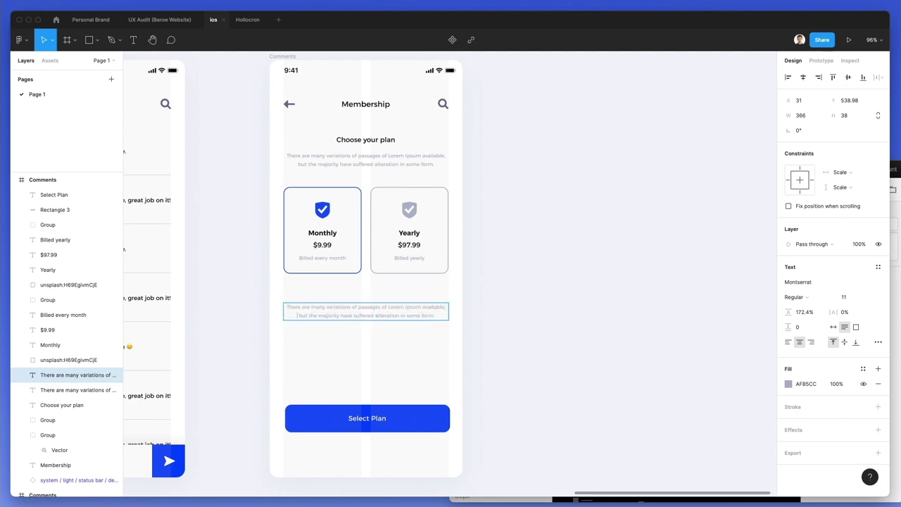
{"action": "key", "text": "Return"}
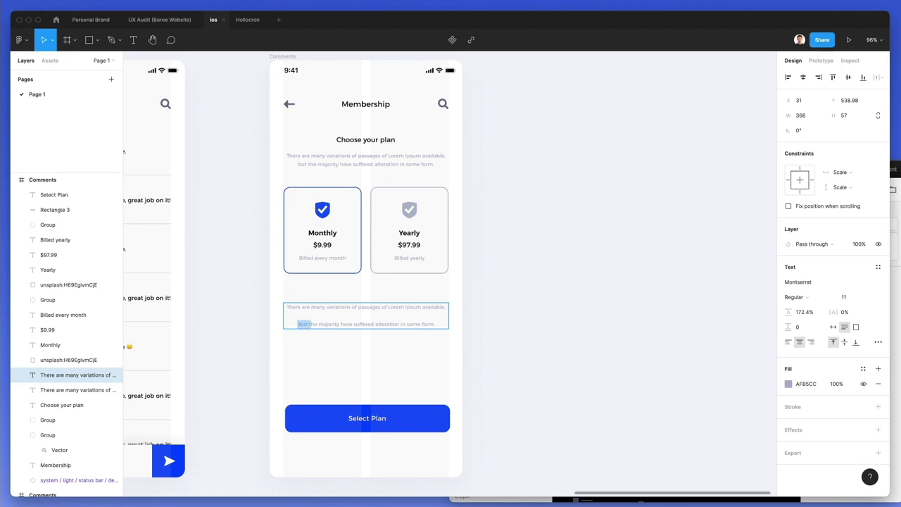
{"action": "key", "text": "BackSpace"}
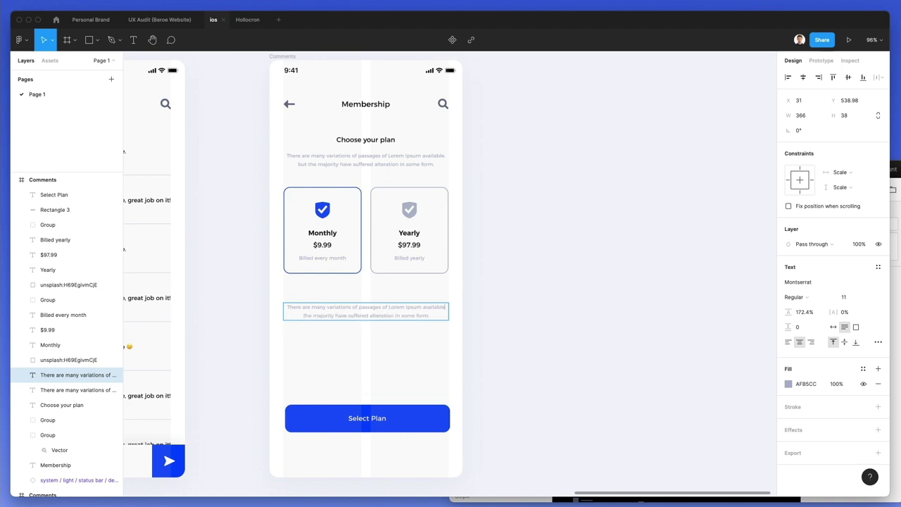
{"action": "key", "text": "Escape"}
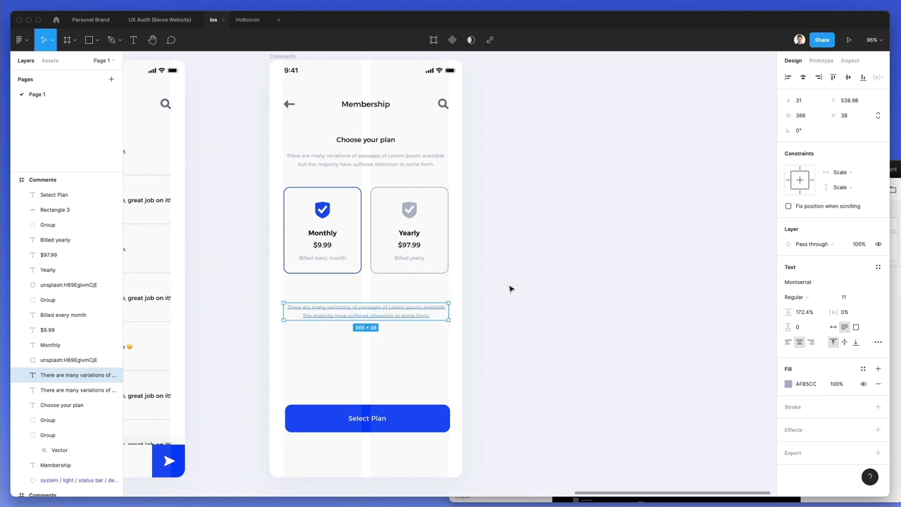
- Left-align the text, make it a bulleted list, widen the box, and increase line spacing
{"action": "left_click", "coordinate": [789, 341]}
{"action": "left_click", "coordinate": [876, 342]}
{"action": "left_click", "coordinate": [754, 392]}
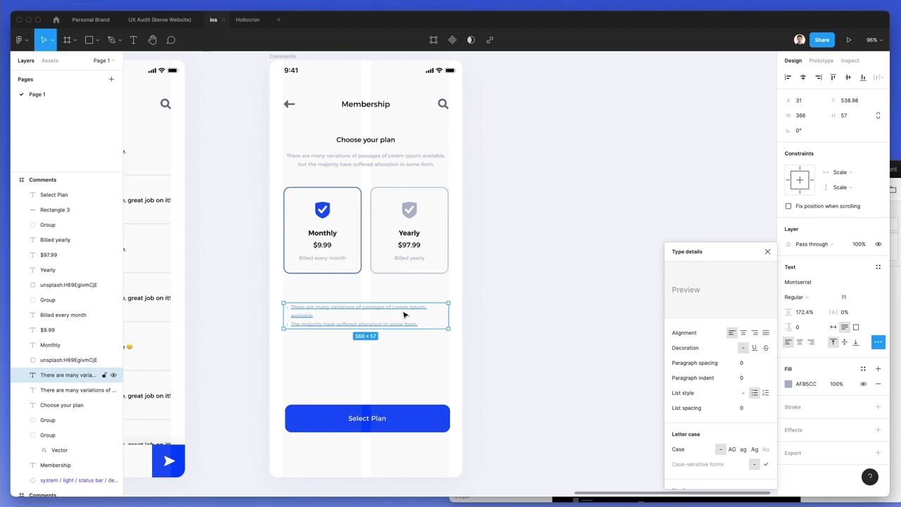
{"action": "left_click_drag", "start_coordinate": [447, 315], "coordinate": [458, 311]}
{"action": "left_click_drag", "start_coordinate": [789, 312], "coordinate": [875, 303]}
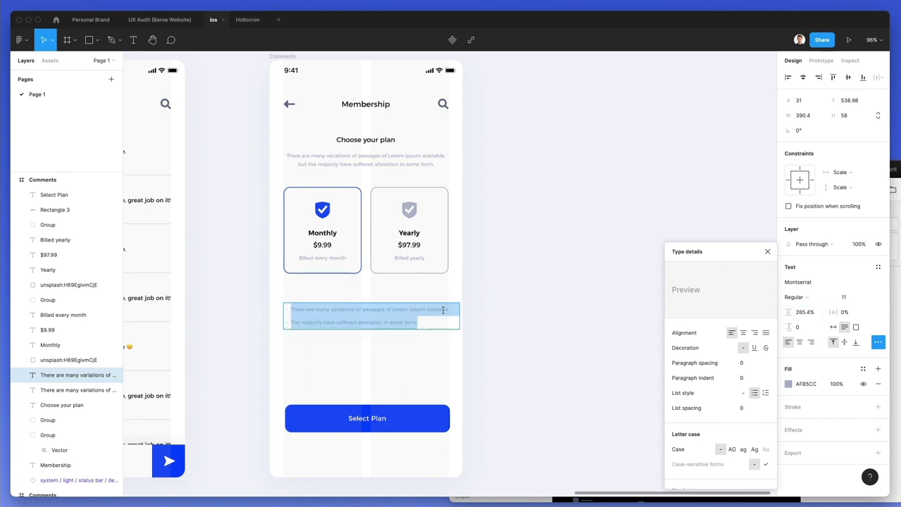
- Add a third bullet 'The many are many variations of passages' and nudge the list left
{"action": "left_click_drag", "start_coordinate": [384, 306], "coordinate": [306, 304]}
{"action": "key", "text": "ctrl+c"}
{"action": "left_click", "coordinate": [418, 322]}
{"action": "key", "text": "Return"}
{"action": "type", "text": "The many"}
{"action": "key", "text": "ctrl+v"}
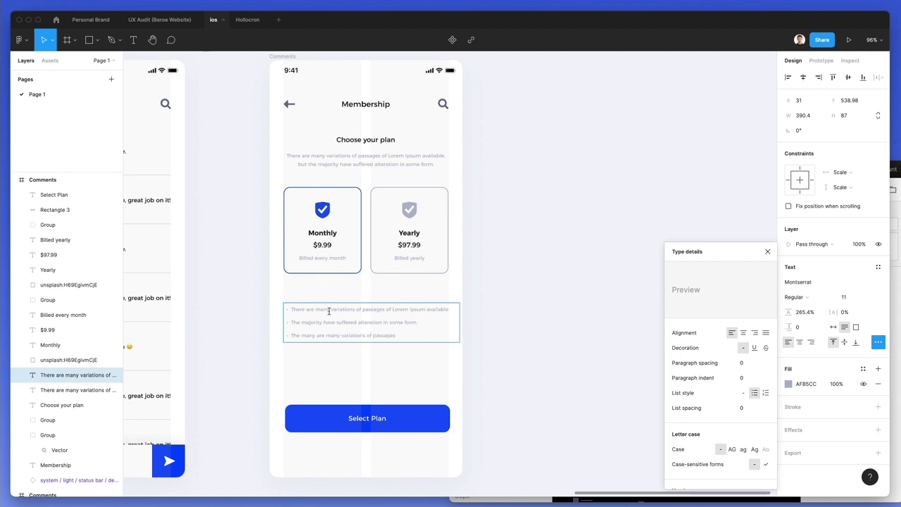
{"action": "double_click", "coordinate": [320, 335]}
{"action": "key", "text": "Escape"}
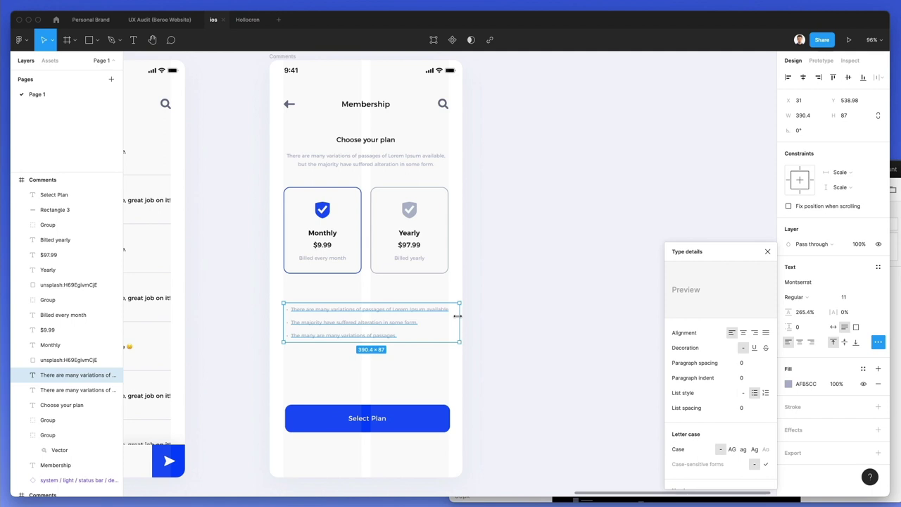
{"action": "key", "text": "Left"}
{"action": "key", "text": "Left"}
{"action": "key", "text": "Left"}
{"action": "key", "text": "Left"}
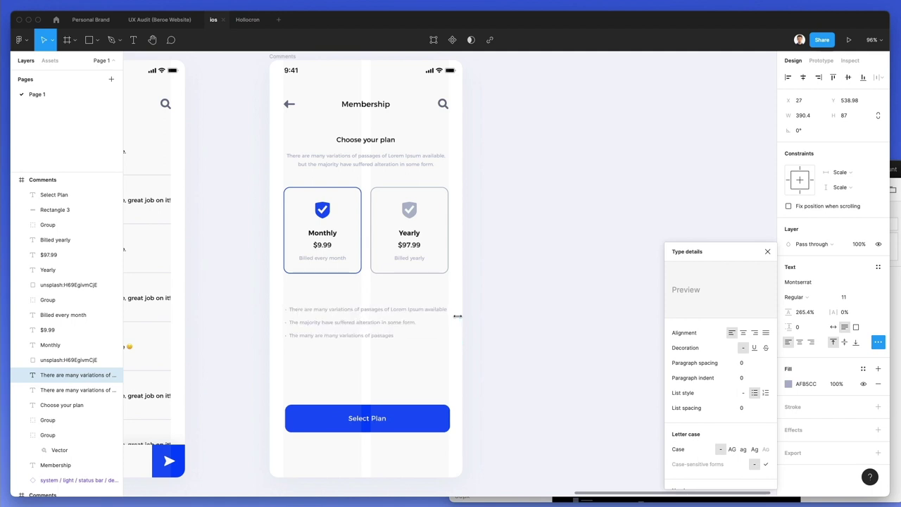
{"action": "left_click", "coordinate": [569, 314]}
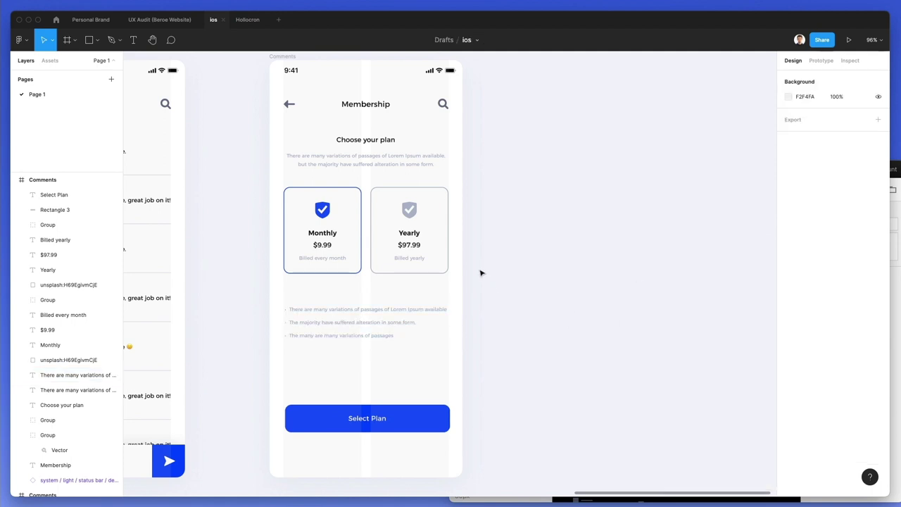
- Zoom out to all six screens and rename the rightmost Comments frame to 'Membeship'
{"action": "key", "text": "shift+1"}
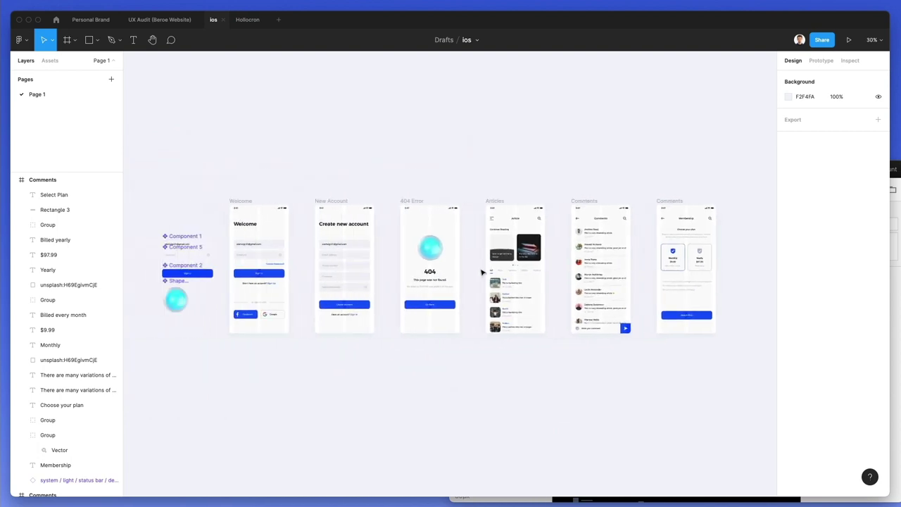
{"action": "scroll", "coordinate": [482, 271], "scroll_direction": "left", "scroll_amount": 3}
{"action": "left_click", "coordinate": [316, 187]}
{"action": "scroll", "coordinate": [563, 274], "scroll_direction": "right", "scroll_amount": 4}
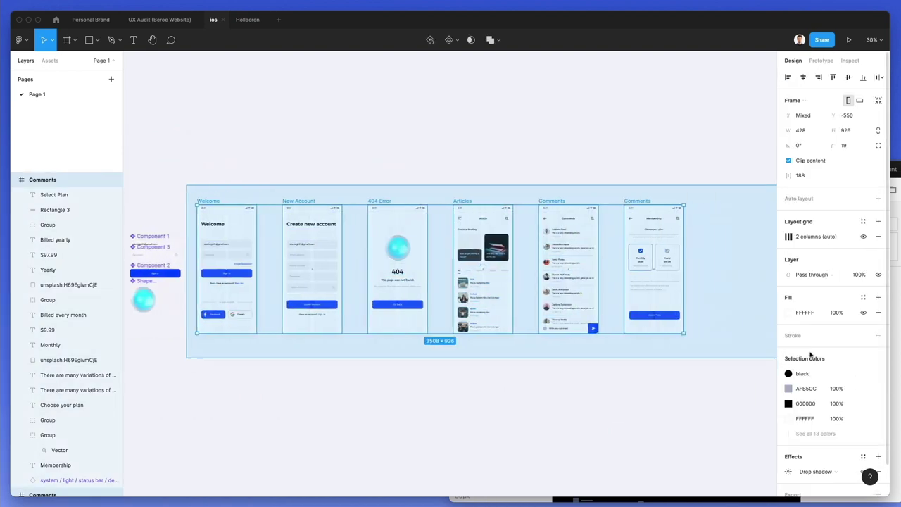
{"action": "scroll", "coordinate": [732, 373], "scroll_direction": "right", "scroll_amount": 2}
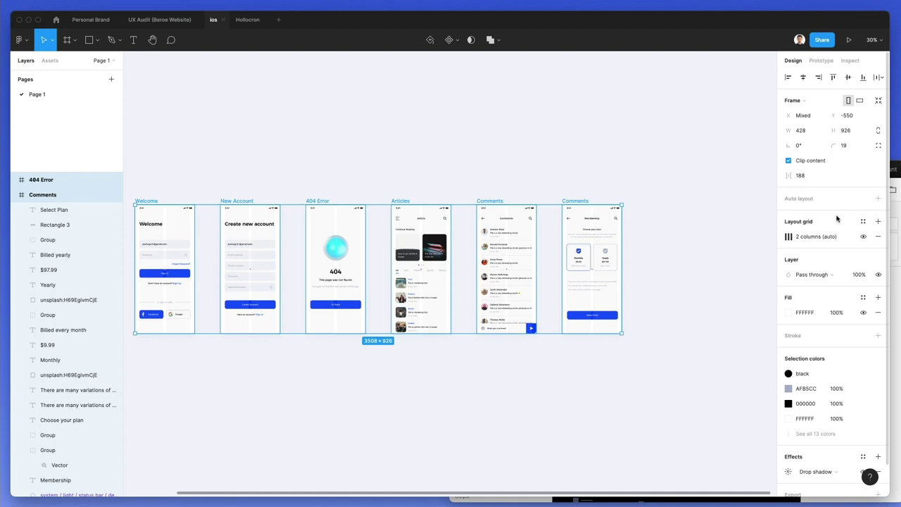
{"action": "left_click", "coordinate": [559, 153]}
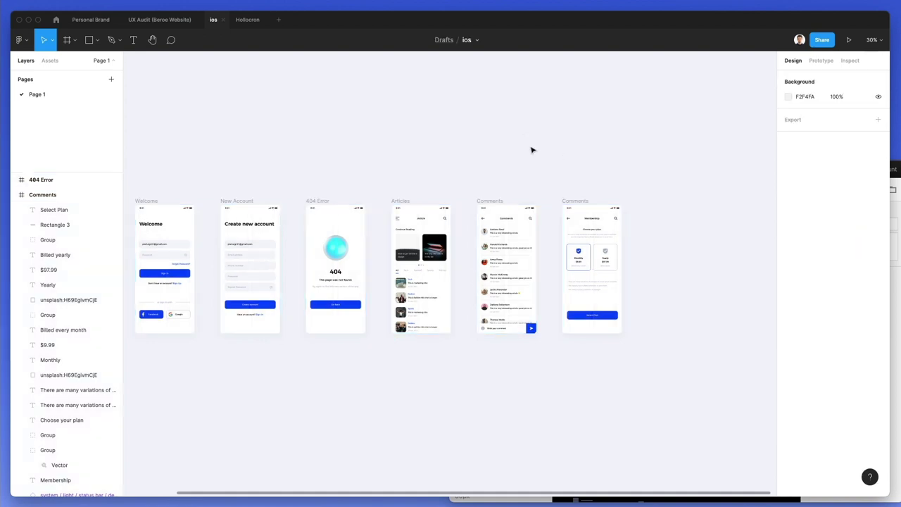
{"action": "scroll", "coordinate": [563, 172], "scroll_direction": "up", "scroll_amount": 4}
{"action": "double_click", "coordinate": [546, 211]}
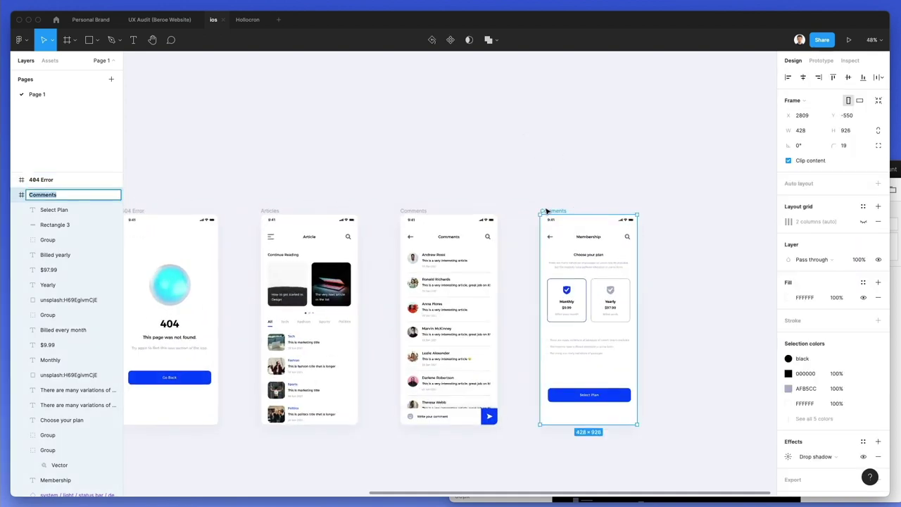
{"action": "type", "text": "Membeship"}
{"action": "key", "text": "Return"}
{"action": "left_click", "coordinate": [574, 167]}
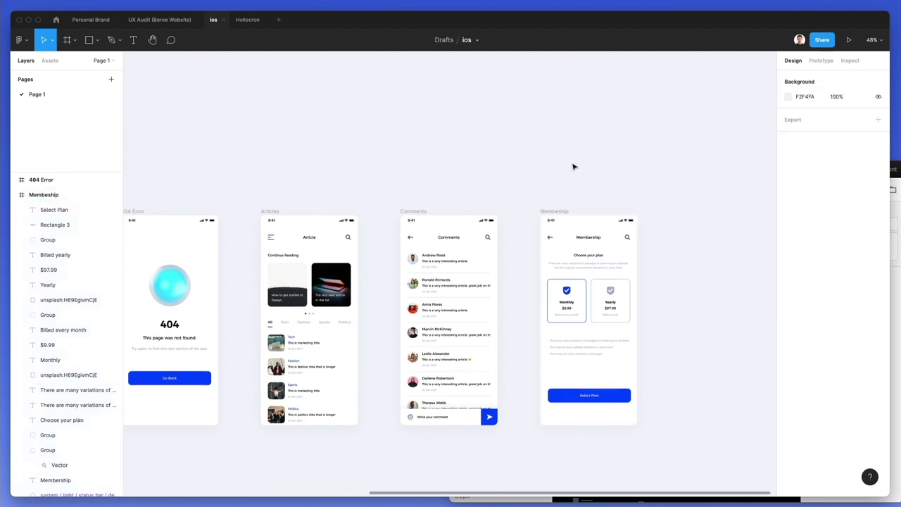
{"action": "scroll", "coordinate": [574, 167], "scroll_direction": "left", "scroll_amount": 10}
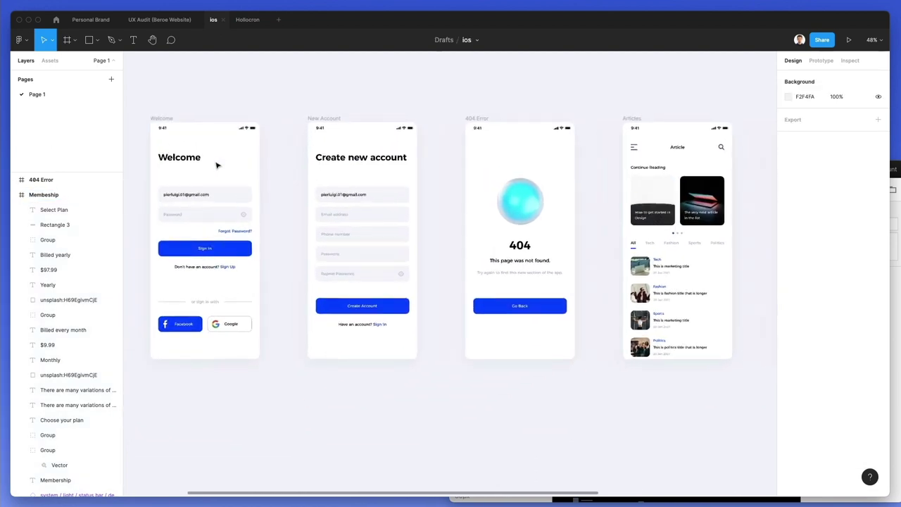
{"action": "scroll", "coordinate": [217, 165], "scroll_direction": "up", "scroll_amount": 5}
{"action": "scroll", "coordinate": [217, 165], "scroll_direction": "left", "scroll_amount": 3}
{"action": "scroll", "coordinate": [218, 164], "scroll_direction": "down", "scroll_amount": 1}
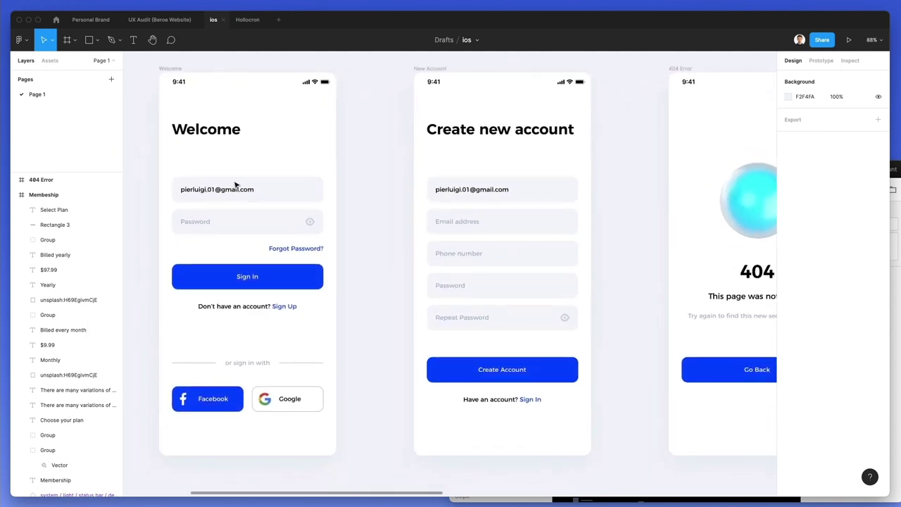
{"action": "scroll", "coordinate": [240, 189], "scroll_direction": "left", "scroll_amount": 1}
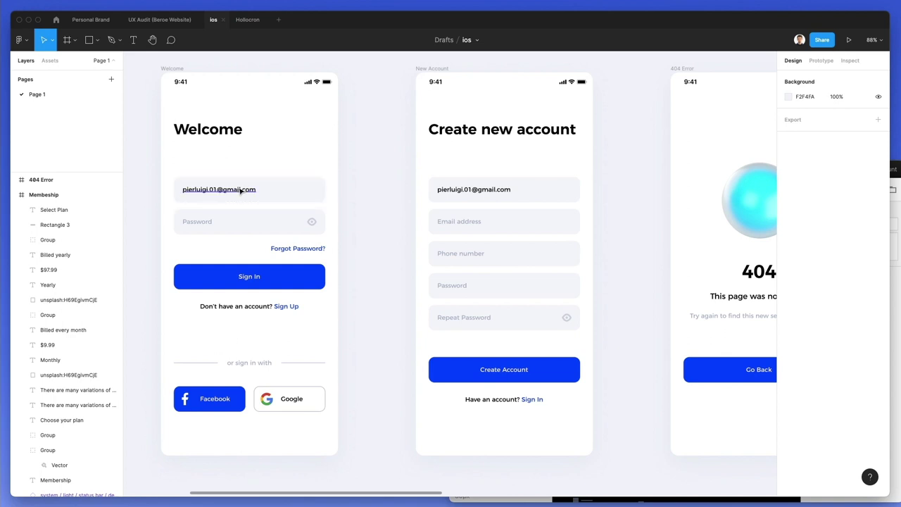
{"action": "scroll", "coordinate": [240, 190], "scroll_direction": "down", "scroll_amount": 2}
{"action": "scroll", "coordinate": [240, 191], "scroll_direction": "up", "scroll_amount": 1}
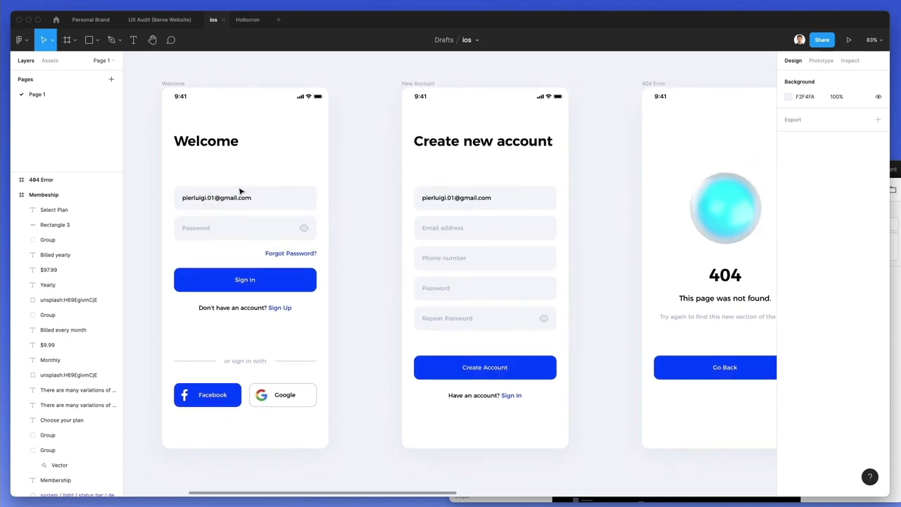
{"action": "scroll", "coordinate": [240, 191], "scroll_direction": "down", "scroll_amount": 2}
{"action": "scroll", "coordinate": [240, 191], "scroll_direction": "right", "scroll_amount": 5}
{"action": "scroll", "coordinate": [240, 191], "scroll_direction": "left", "scroll_amount": 10}
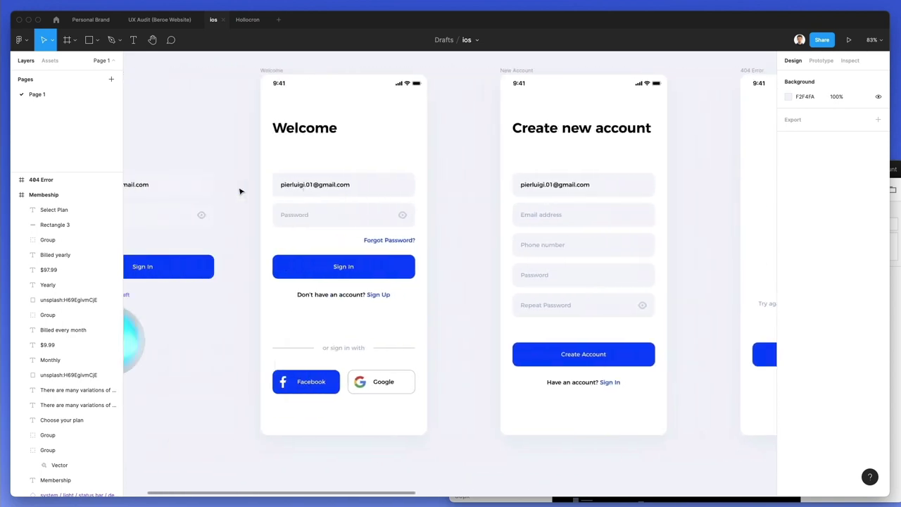
{"action": "scroll", "coordinate": [240, 191], "scroll_direction": "up", "scroll_amount": 2}
{"action": "scroll", "coordinate": [240, 191], "scroll_direction": "right", "scroll_amount": 8}
{"action": "scroll", "coordinate": [312, 187], "scroll_direction": "right", "scroll_amount": 2}
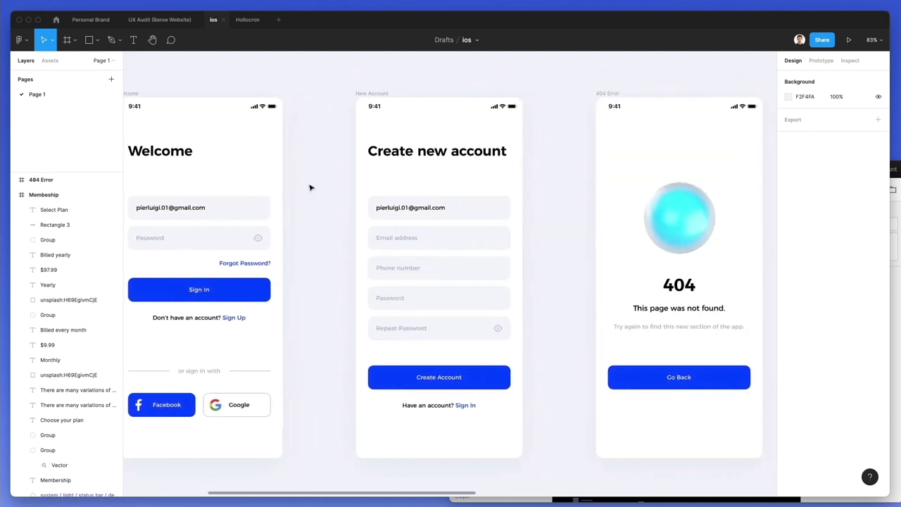
{"action": "scroll", "coordinate": [311, 188], "scroll_direction": "right", "scroll_amount": 12}
{"action": "scroll", "coordinate": [310, 188], "scroll_direction": "right", "scroll_amount": 2}
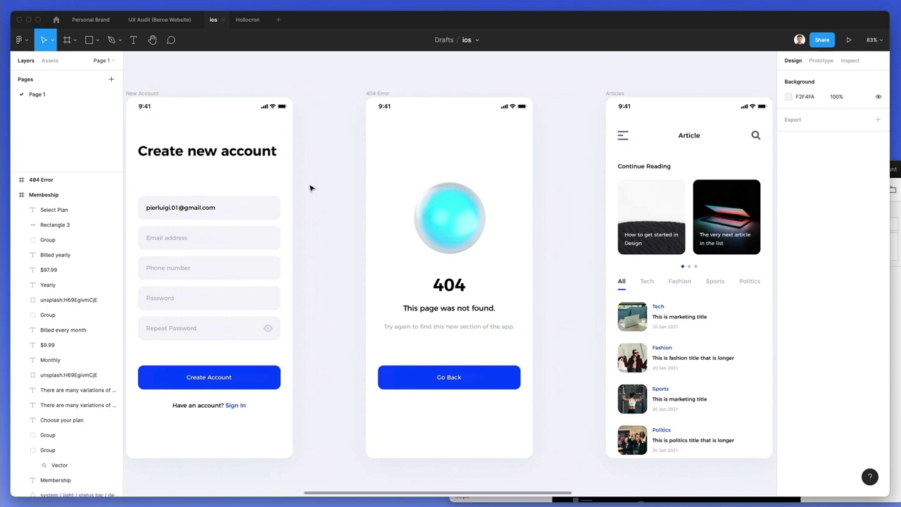
{"action": "scroll", "coordinate": [311, 188], "scroll_direction": "right", "scroll_amount": 4}
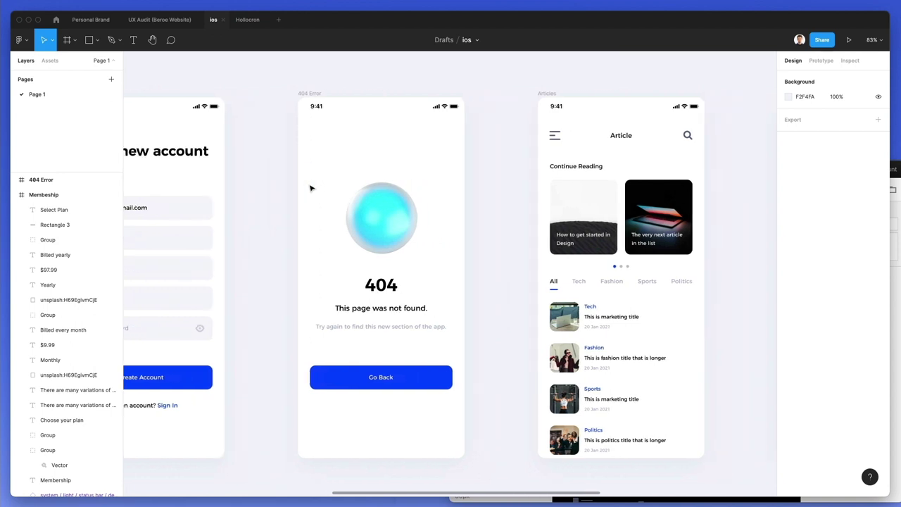
{"action": "scroll", "coordinate": [310, 188], "scroll_direction": "right", "scroll_amount": 10}
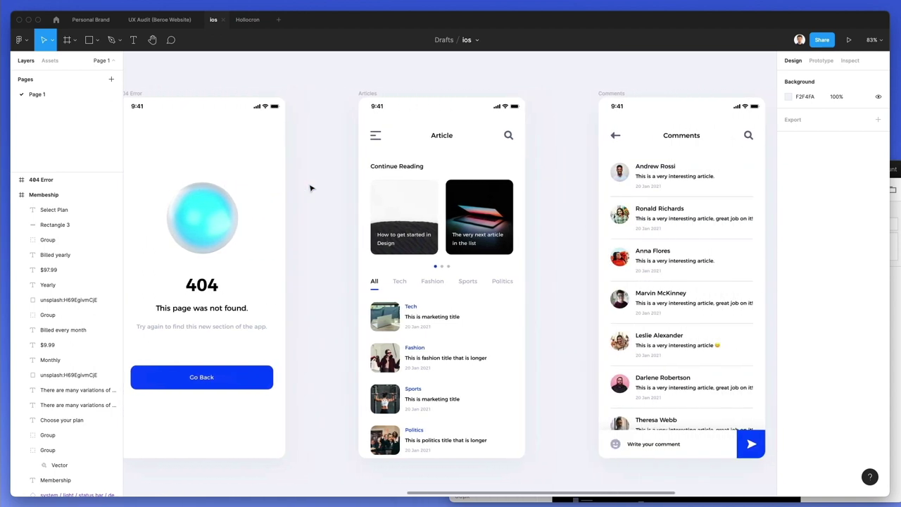
{"action": "scroll", "coordinate": [310, 188], "scroll_direction": "right", "scroll_amount": 13}
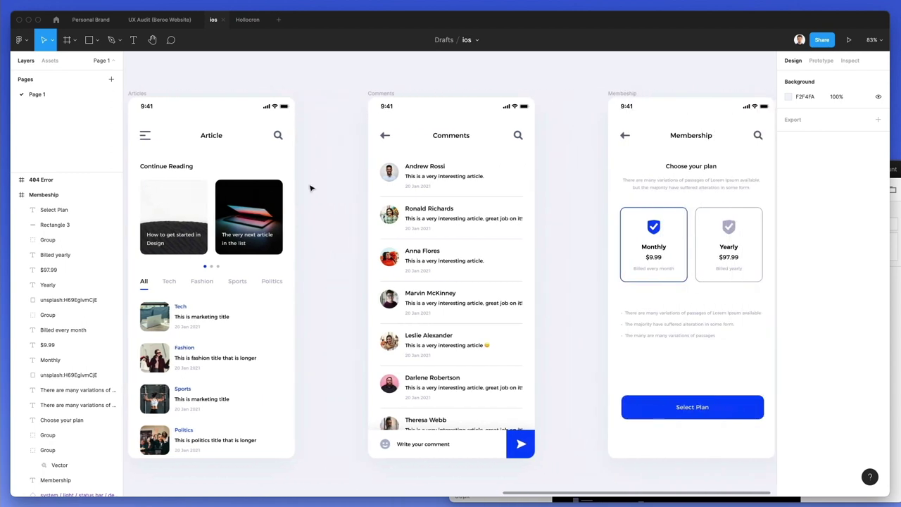
{"action": "scroll", "coordinate": [310, 187], "scroll_direction": "right", "scroll_amount": 4}
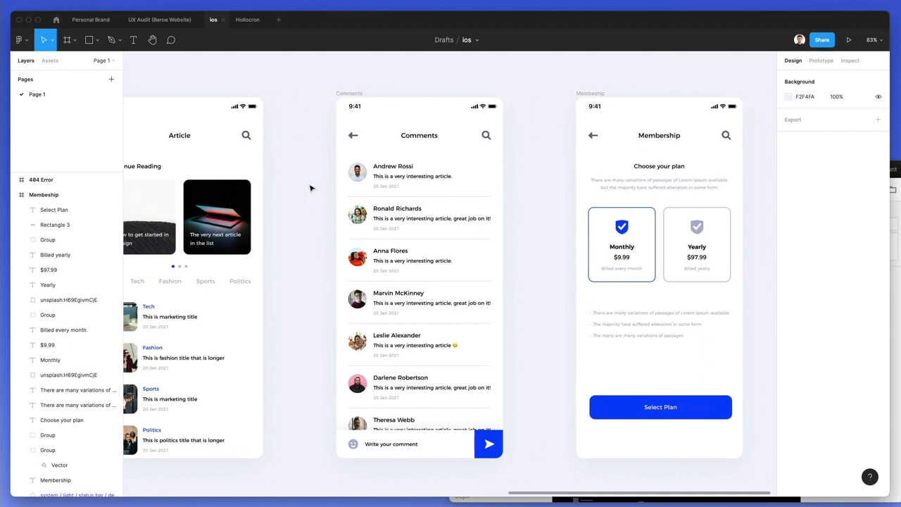
{"action": "scroll", "coordinate": [311, 188], "scroll_direction": "down", "scroll_amount": 1}
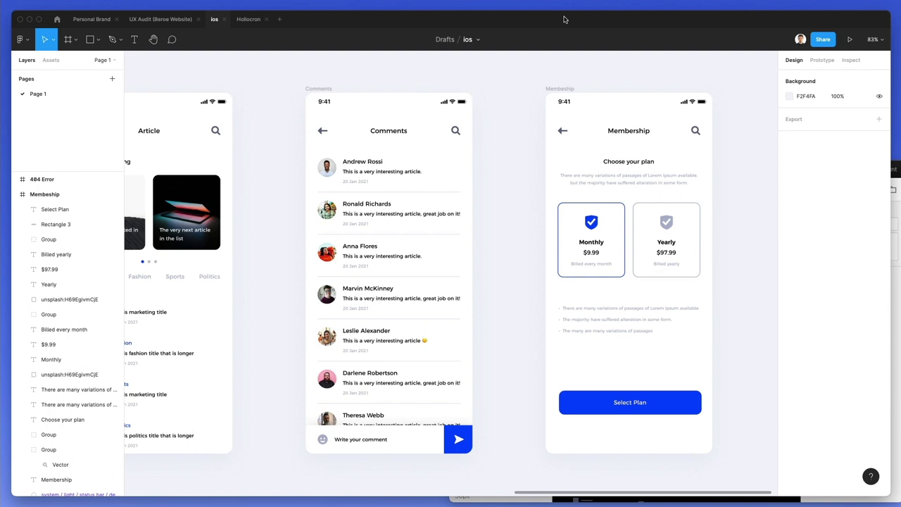
{"action": "scroll", "coordinate": [502, 126], "scroll_direction": "down", "scroll_amount": 2}
{"action": "scroll", "coordinate": [502, 127], "scroll_direction": "left", "scroll_amount": 2}
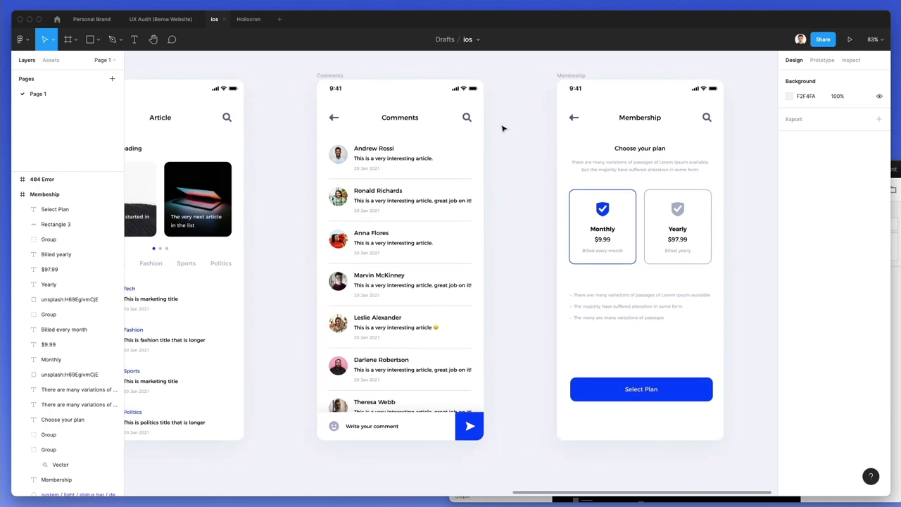
{"action": "scroll", "coordinate": [644, 304], "scroll_direction": "up", "scroll_amount": 1}
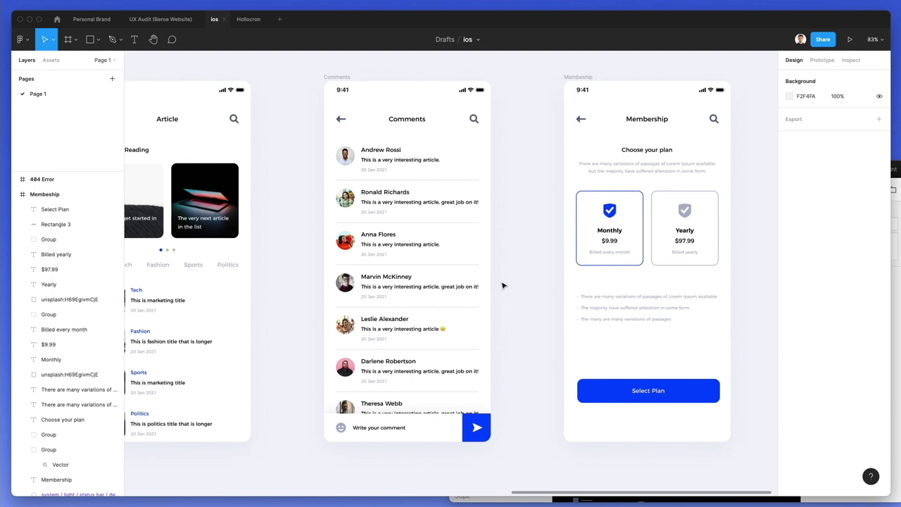
{"action": "scroll", "coordinate": [503, 286], "scroll_direction": "down", "scroll_amount": 2}
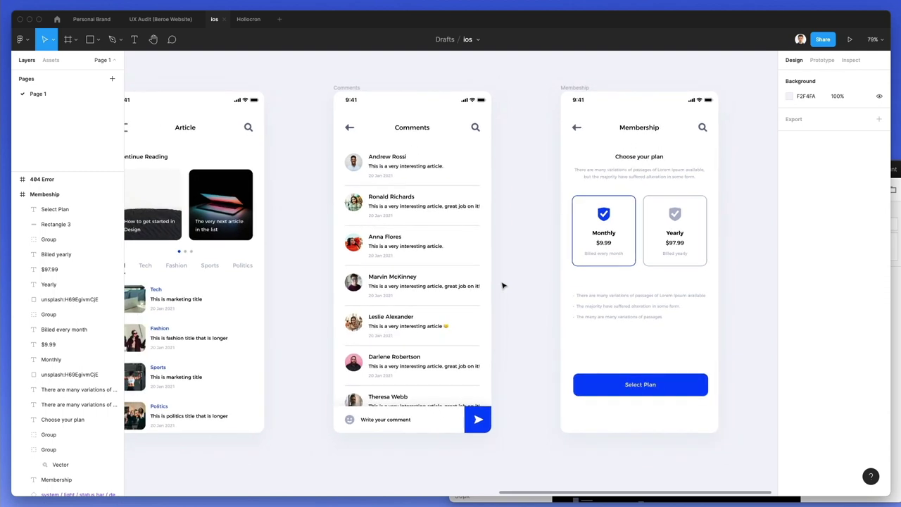
{"action": "scroll", "coordinate": [502, 285], "scroll_direction": "down", "scroll_amount": 1}
{"action": "scroll", "coordinate": [503, 285], "scroll_direction": "down", "scroll_amount": 5}
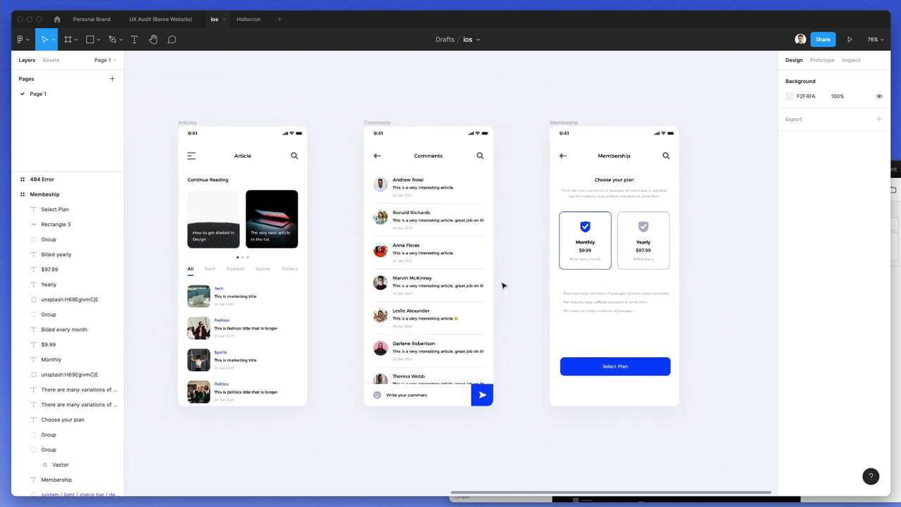
{"action": "scroll", "coordinate": [503, 285], "scroll_direction": "down", "scroll_amount": 3}
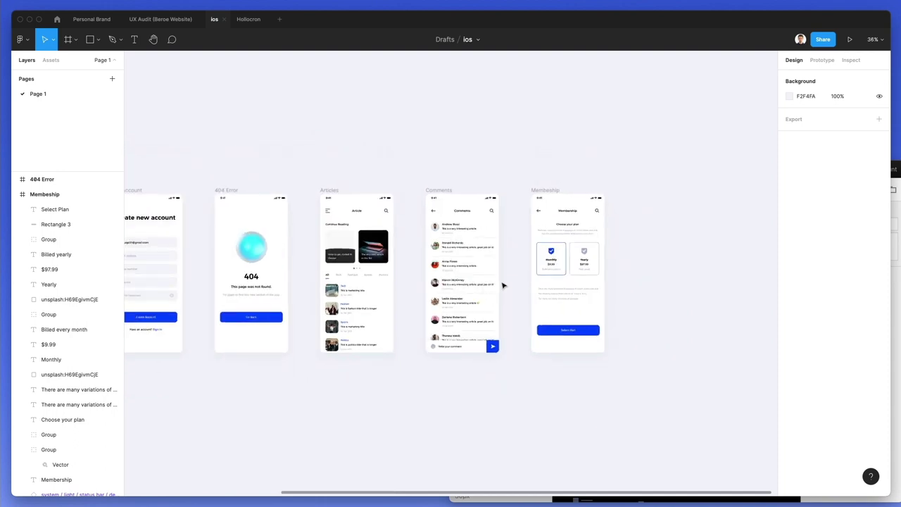
{"action": "scroll", "coordinate": [503, 285], "scroll_direction": "down", "scroll_amount": 1}
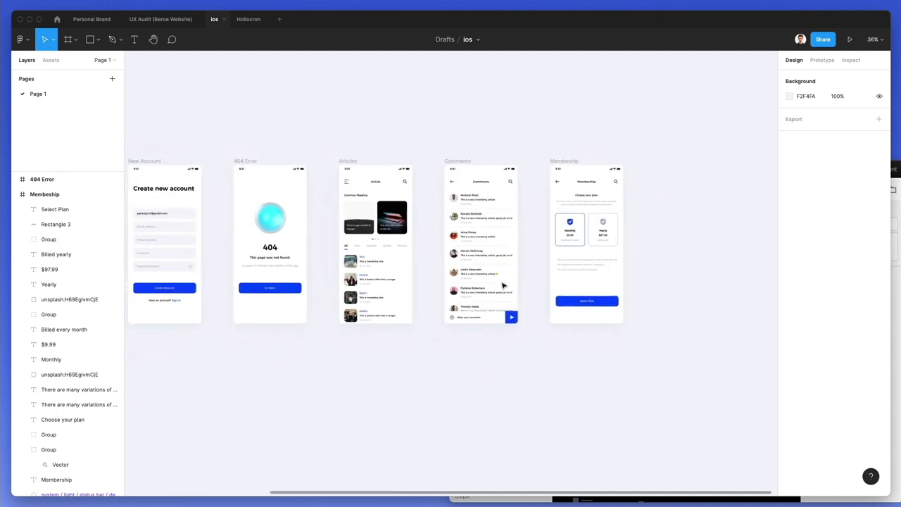
{"action": "scroll", "coordinate": [503, 285], "scroll_direction": "left", "scroll_amount": 3}
{"action": "scroll", "coordinate": [503, 285], "scroll_direction": "left", "scroll_amount": 2}
{"action": "scroll", "coordinate": [503, 285], "scroll_direction": "down", "scroll_amount": 1}
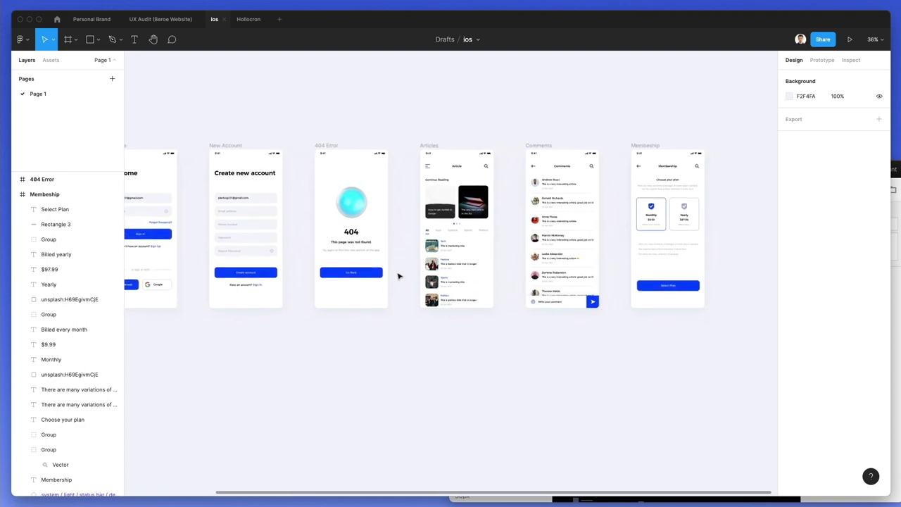
{"action": "scroll", "coordinate": [402, 265], "scroll_direction": "left", "scroll_amount": 2}
{"action": "scroll", "coordinate": [403, 263], "scroll_direction": "up", "scroll_amount": 1}
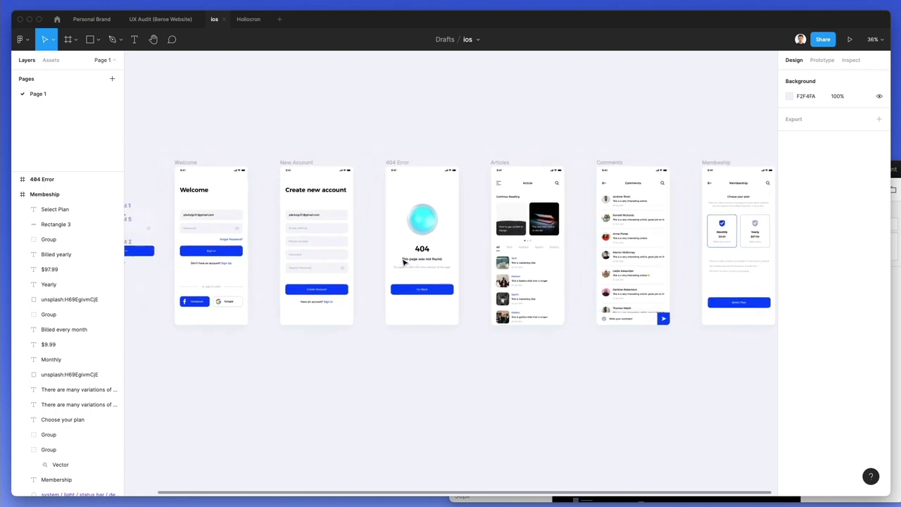
{"action": "scroll", "coordinate": [403, 261], "scroll_direction": "up", "scroll_amount": 2}
{"action": "scroll", "coordinate": [403, 262], "scroll_direction": "right", "scroll_amount": 1}
{"action": "scroll", "coordinate": [403, 262], "scroll_direction": "right", "scroll_amount": 1}
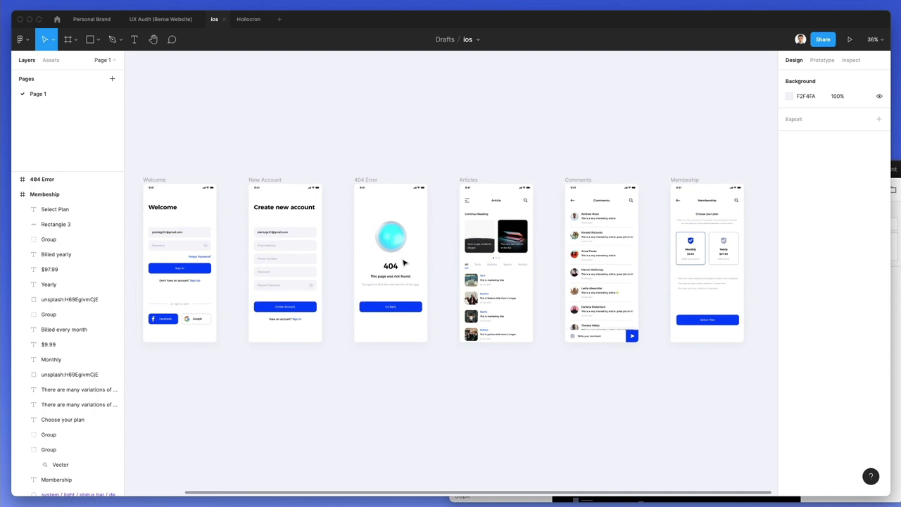
{"action": "scroll", "coordinate": [405, 261], "scroll_direction": "left", "scroll_amount": 1}
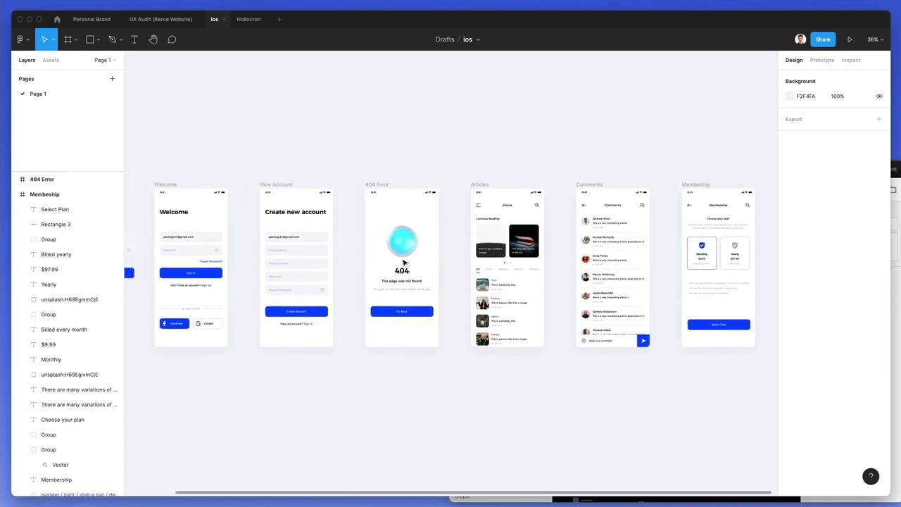